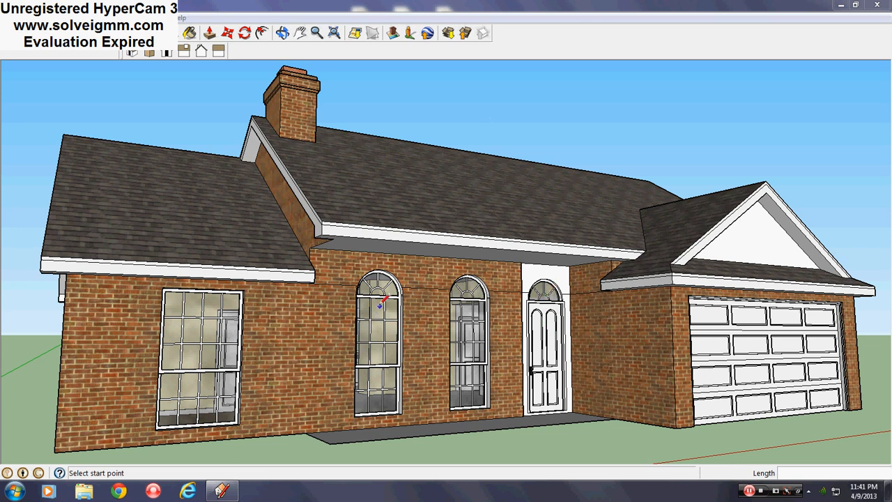
# Step: Hide the Roof layer of the house model to expose the interior rooms
pyautogui.scroll(-3, 259, 323)
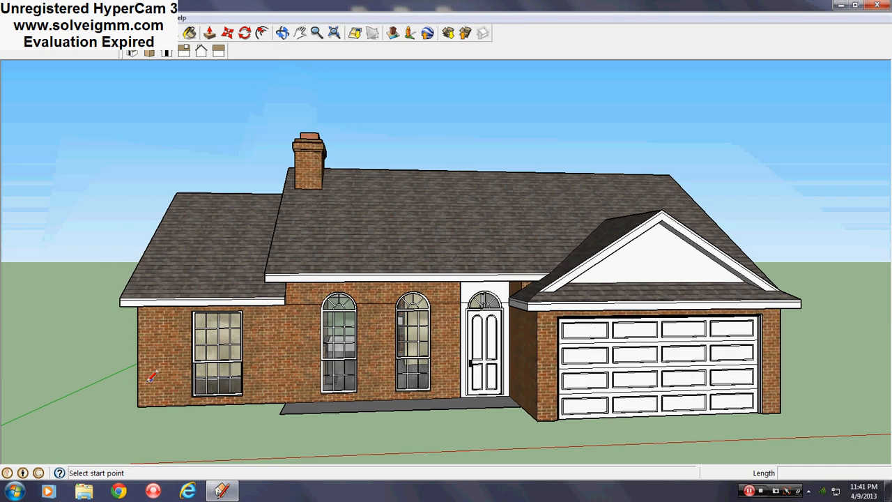
pyautogui.moveTo(259, 322)
pyautogui.mouseDown(button='middle')
pyautogui.moveTo(304, 390)
pyautogui.moveTo(341, 376)
pyautogui.mouseUp(button='middle')
pyautogui.moveTo(143, 322); pyautogui.dragTo(613, 397, button='middle')
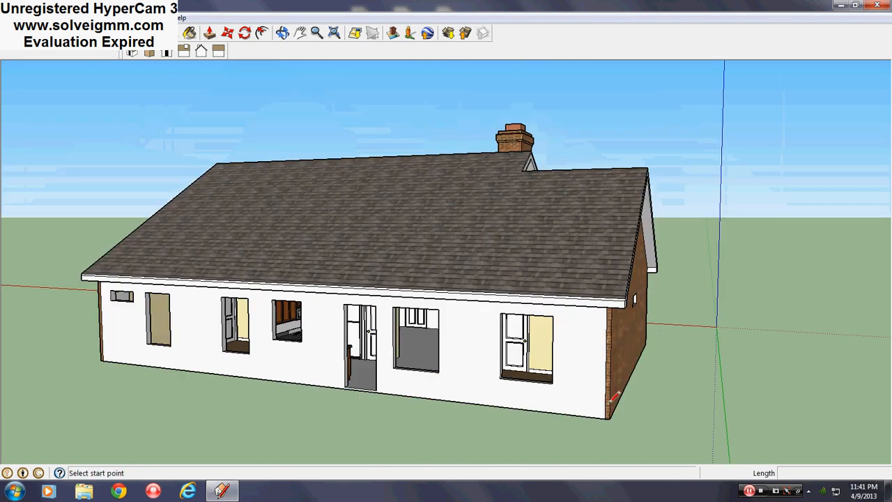
pyautogui.moveTo(435, 380); pyautogui.dragTo(492, 240, button='middle')
pyautogui.scroll(-1, 482, 370)
pyautogui.moveTo(482, 371); pyautogui.dragTo(460, 303, button='middle')
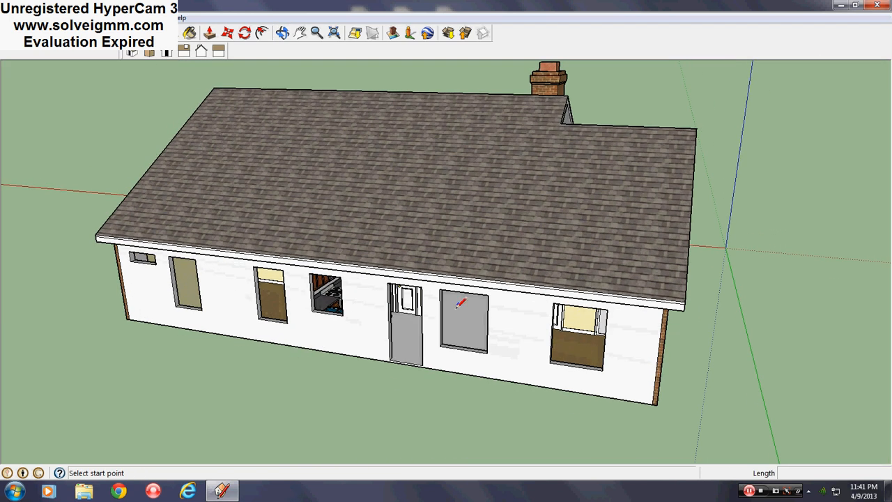
pyautogui.scroll(1, 460, 302)
pyautogui.click(162, 18)
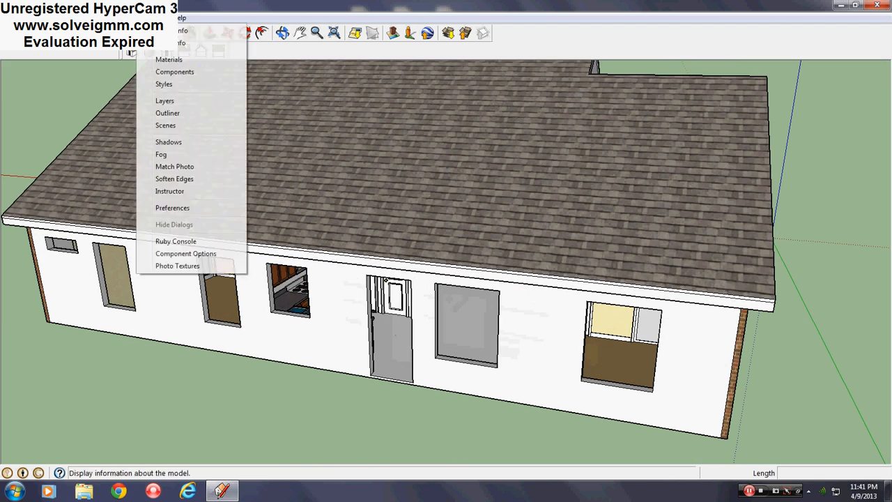
pyautogui.click(176, 100)
pyautogui.click(298, 215)
pyautogui.click(292, 213)
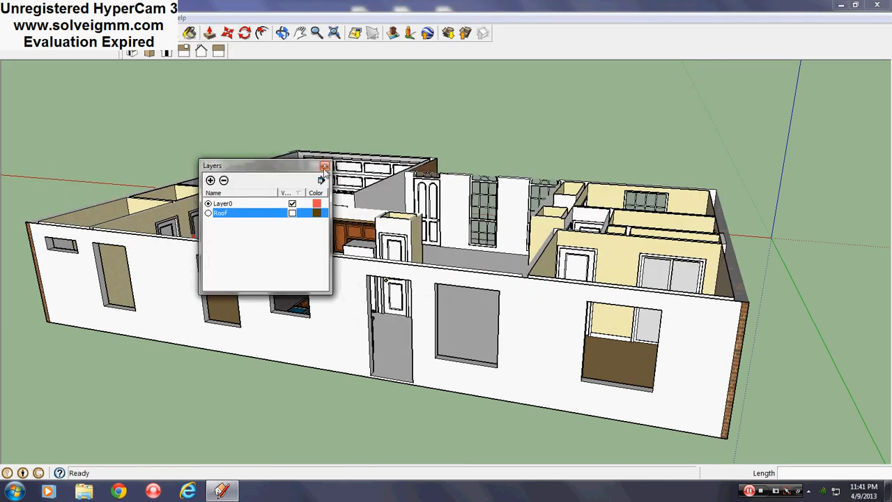
pyautogui.click(324, 165)
# Step: Copy the rectangular window of the front bedroom and place the copy outside the rear wall
pyautogui.scroll(-3, 583, 299)
pyautogui.scroll(2, 562, 344)
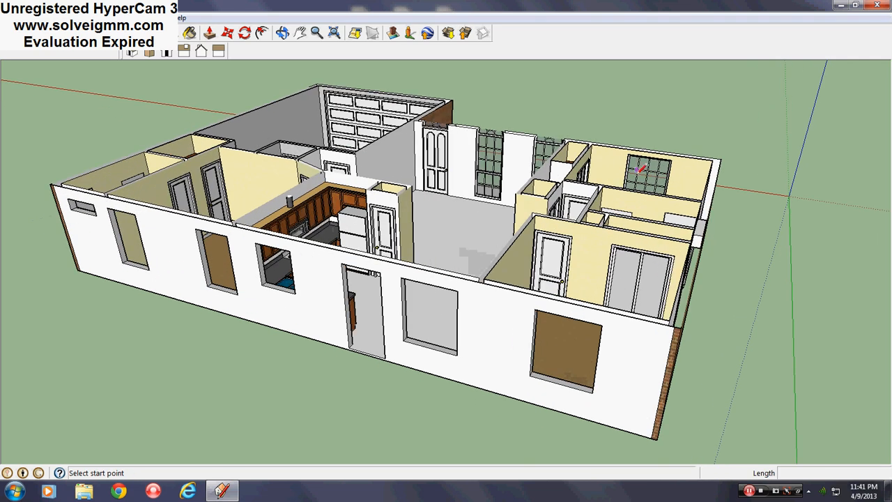
pyautogui.moveTo(639, 168); pyautogui.dragTo(83, 207, button='middle')
pyautogui.moveTo(298, 374); pyautogui.dragTo(362, 313, button='middle')
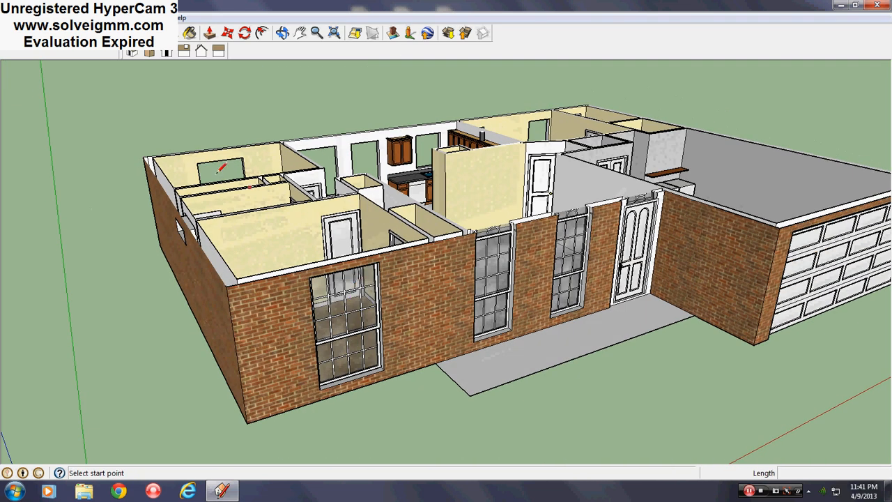
pyautogui.moveTo(384, 202); pyautogui.dragTo(396, 309, button='middle')
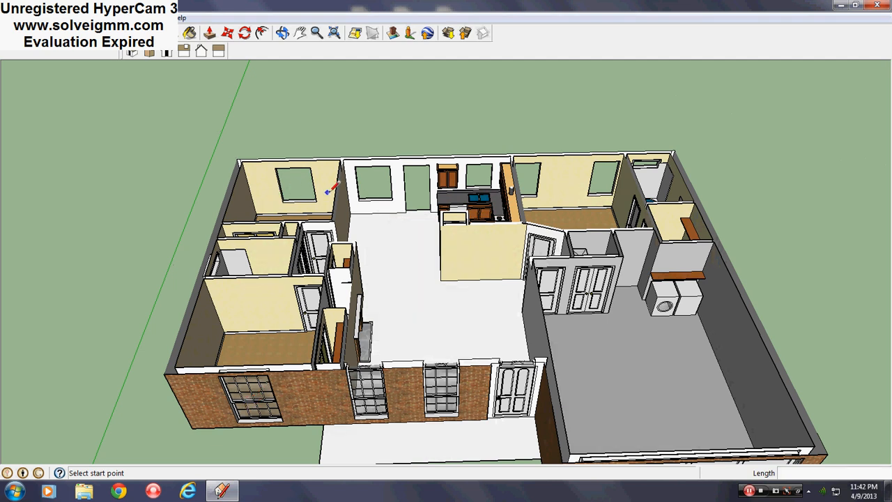
pyautogui.rightClick(250, 397)
pyautogui.click(228, 34)
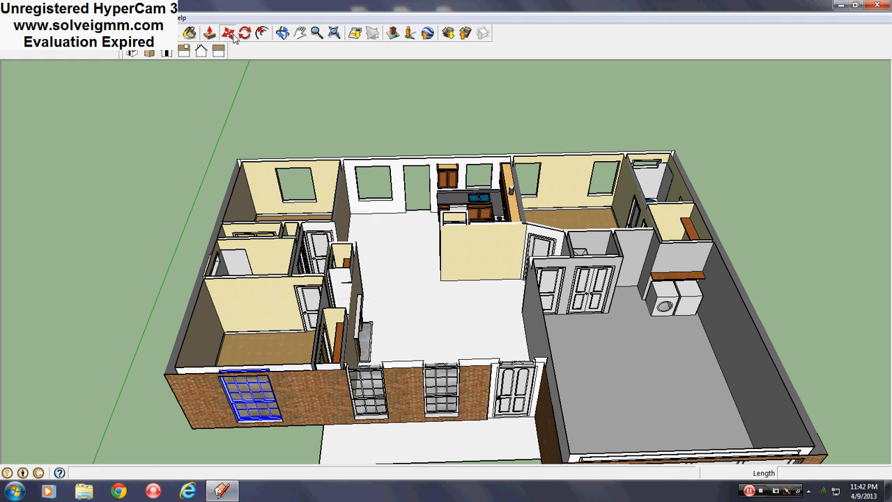
pyautogui.click(258, 388)
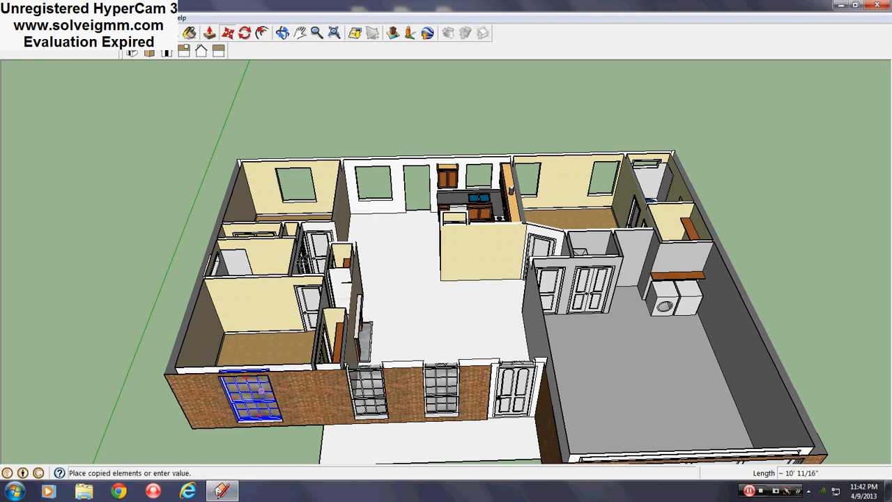
pyautogui.click(309, 135)
# Step: Explode the original front bedroom window group from inside the room
pyautogui.scroll(3, 208, 448)
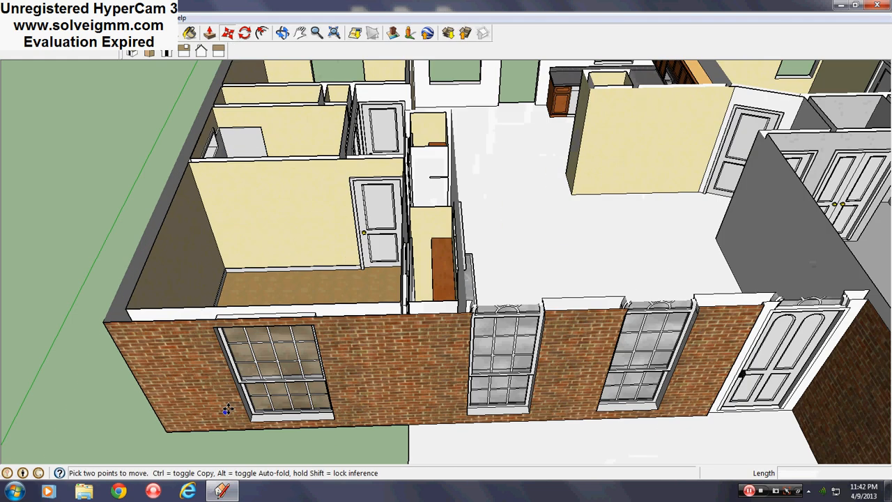
pyautogui.rightClick(303, 362)
pyautogui.click(291, 455)
pyautogui.moveTo(291, 456); pyautogui.dragTo(633, 497, button='middle')
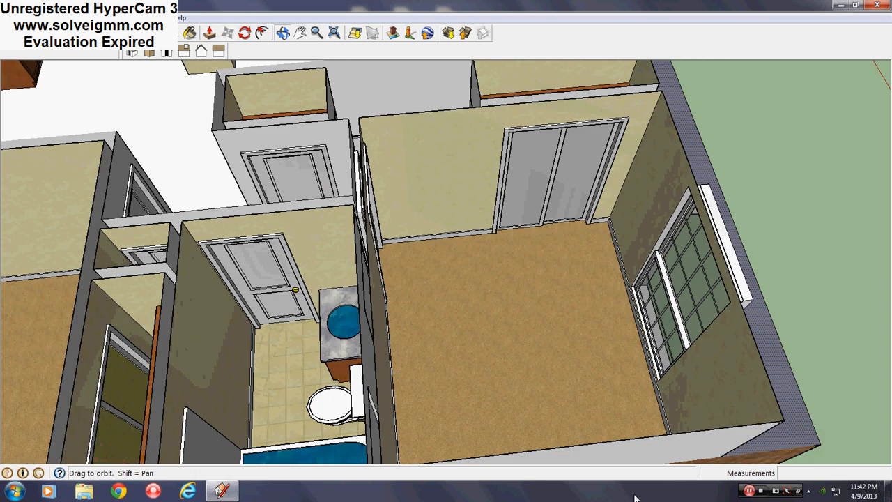
pyautogui.press('t')
pyautogui.scroll(6, 633, 295)
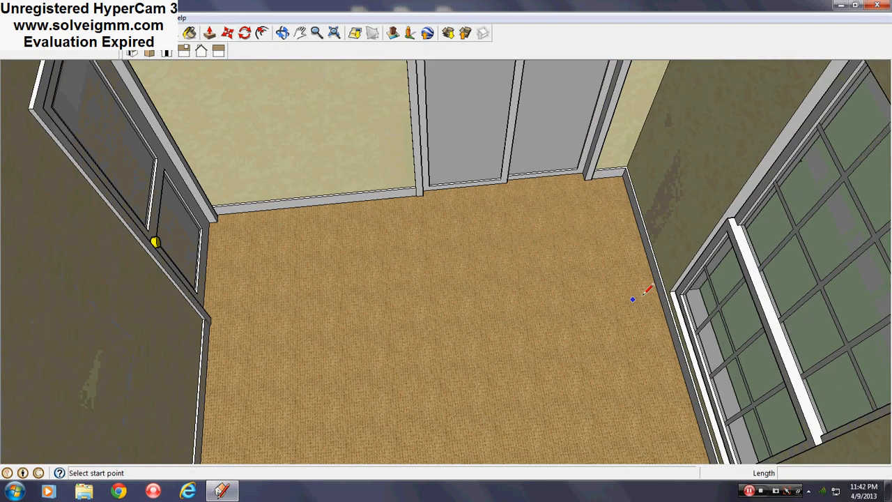
pyautogui.click(672, 284)
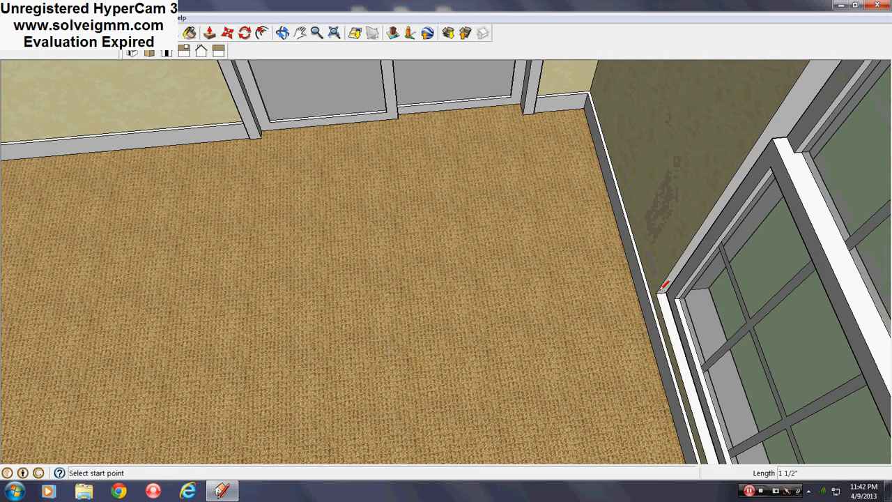
pyautogui.moveTo(332, 294); pyautogui.dragTo(589, 222, button='middle')
pyautogui.rightClick(589, 221)
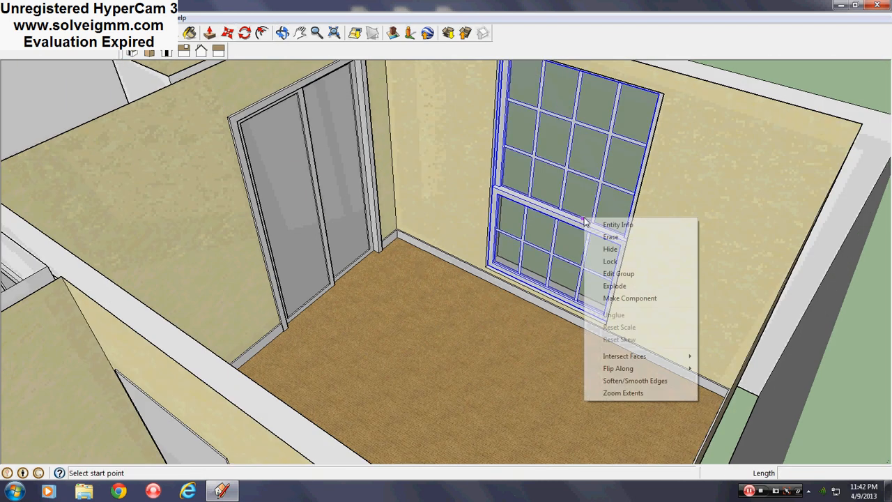
pyautogui.click(613, 285)
# Step: Erase edges of the exploded bedroom window's frame inside the front wall cavity
pyautogui.scroll(-6, 616, 289)
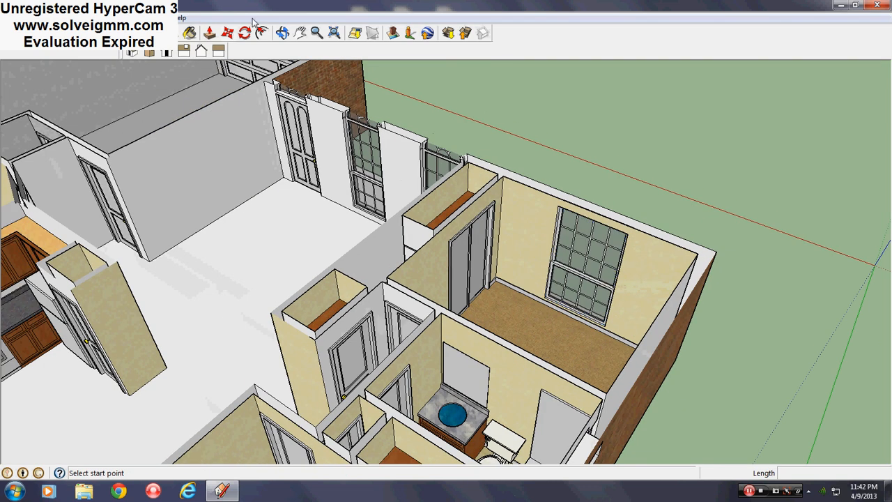
pyautogui.click(174, 33)
pyautogui.scroll(6, 593, 304)
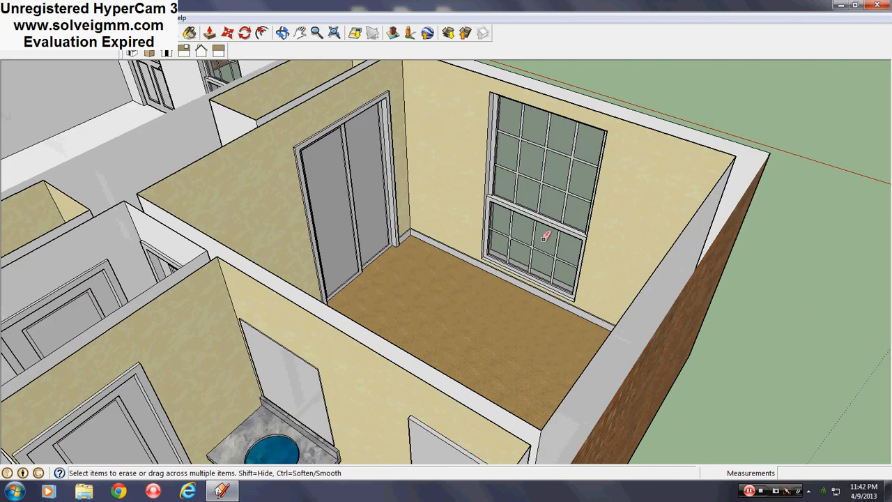
pyautogui.scroll(3, 533, 365)
pyautogui.moveTo(534, 364); pyautogui.dragTo(550, 197, button='middle')
pyautogui.click(529, 184)
pyautogui.scroll(3, 463, 347)
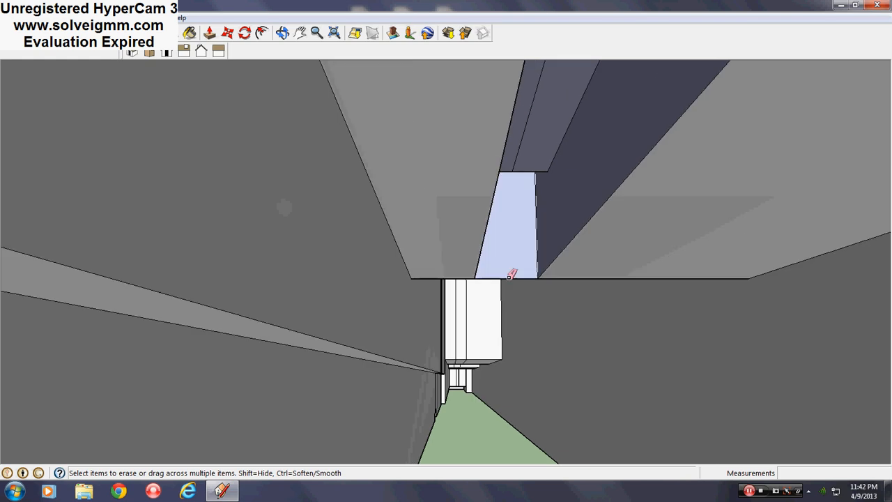
pyautogui.moveTo(491, 282); pyautogui.dragTo(472, 320)
pyautogui.scroll(4, 461, 354)
pyautogui.moveTo(469, 343)
pyautogui.mouseDown(button='middle')
pyautogui.moveTo(471, 300)
pyautogui.moveTo(611, 409)
pyautogui.mouseUp(button='middle')
pyautogui.scroll(-6, 611, 409)
pyautogui.scroll(3, 454, 219)
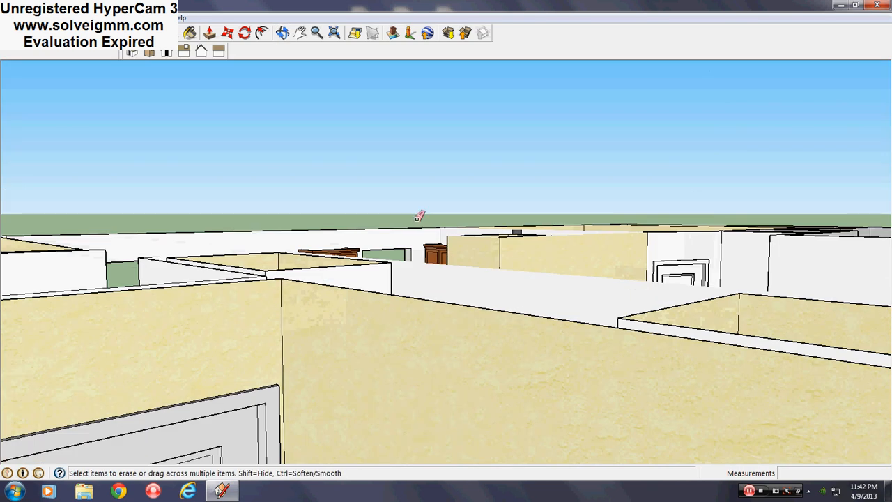
pyautogui.scroll(-2, 420, 216)
pyautogui.scroll(3, 503, 407)
pyautogui.moveTo(502, 407)
pyautogui.mouseDown(button='middle')
pyautogui.moveTo(696, 432)
pyautogui.moveTo(687, 444)
pyautogui.mouseUp(button='middle')
pyautogui.scroll(4, 617, 246)
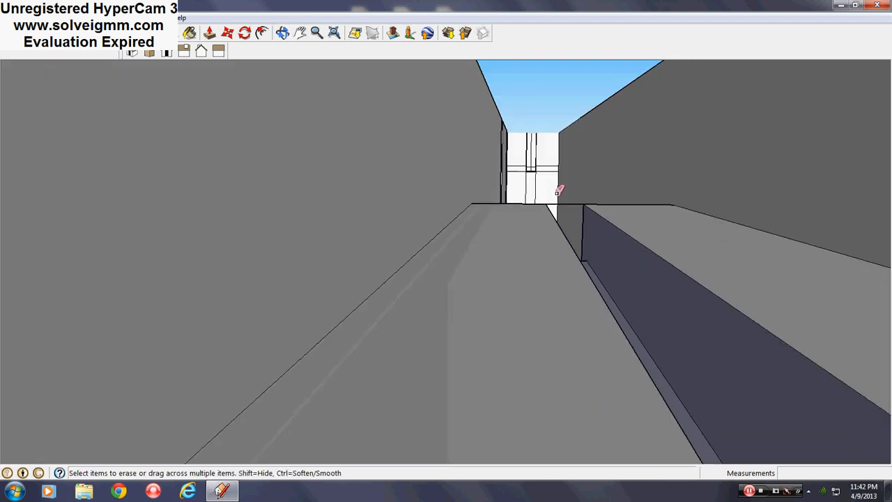
# Step: Rotate the copied window behind the house 180° about its vertical axis
pyautogui.moveTo(572, 182); pyautogui.dragTo(306, 256, button='middle')
pyautogui.scroll(-6, 613, 269)
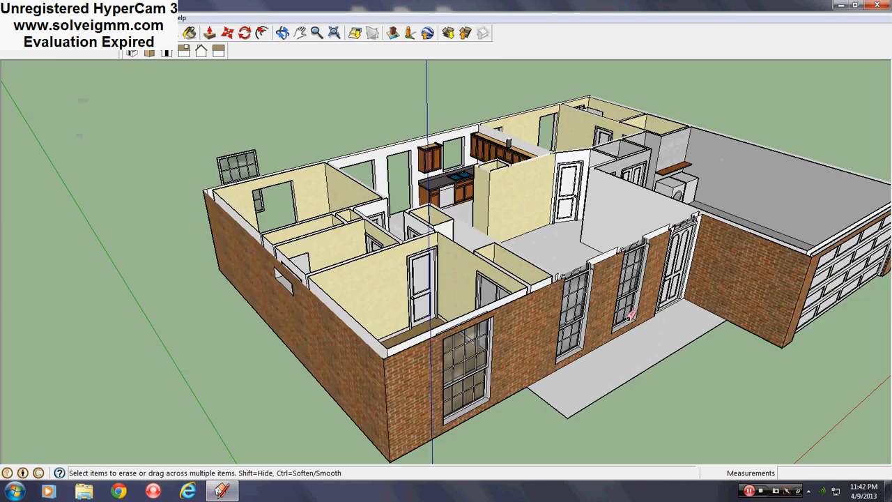
pyautogui.moveTo(640, 318)
pyautogui.mouseDown(button='middle')
pyautogui.moveTo(861, 268)
pyautogui.moveTo(801, 279)
pyautogui.mouseUp(button='middle')
pyautogui.scroll(5, 350, 358)
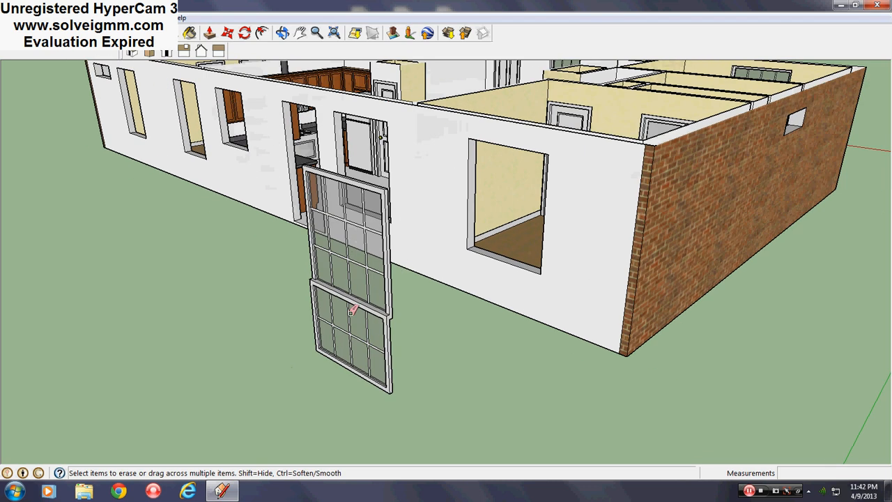
pyautogui.scroll(-2, 351, 313)
pyautogui.moveTo(461, 245); pyautogui.dragTo(537, 255, button='middle')
pyautogui.scroll(5, 456, 367)
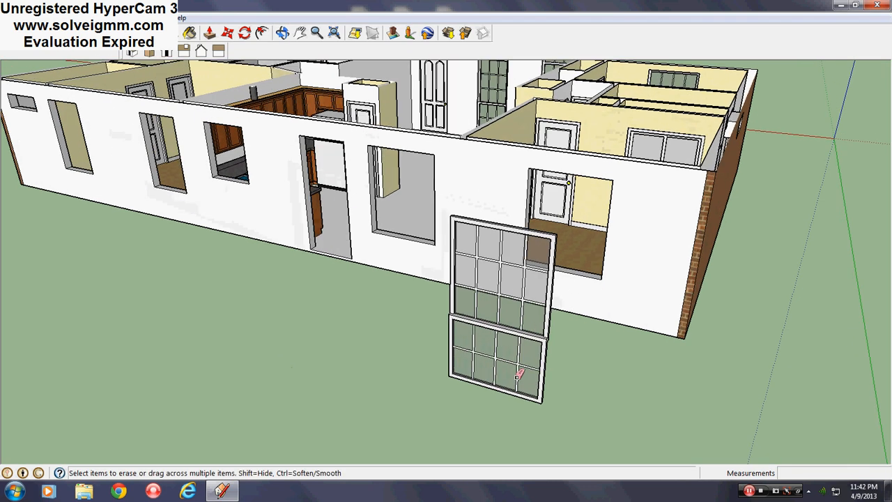
pyautogui.moveTo(522, 374); pyautogui.dragTo(550, 402, button='middle')
pyautogui.scroll(-2, 451, 346)
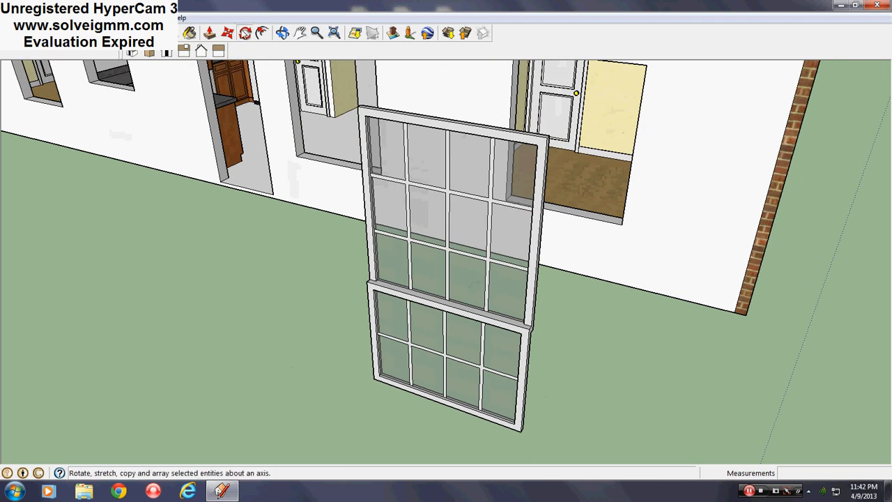
pyautogui.click(245, 32)
pyautogui.click(443, 305)
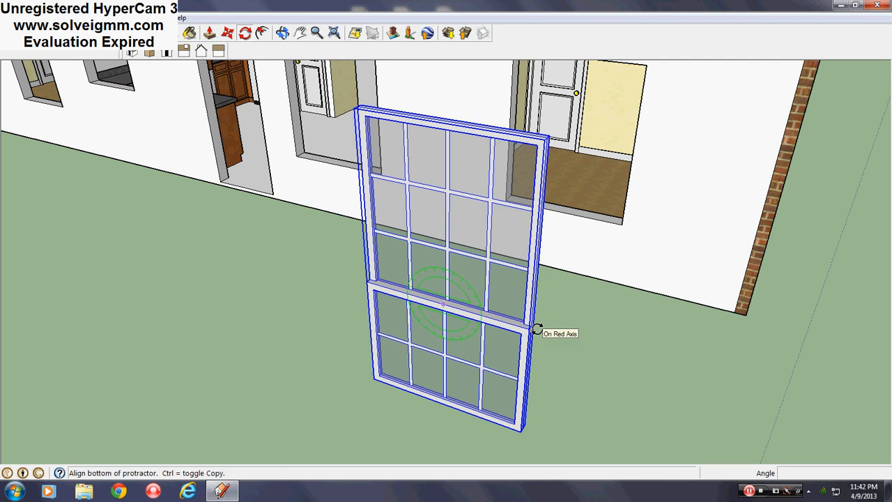
pyautogui.press('Escape')
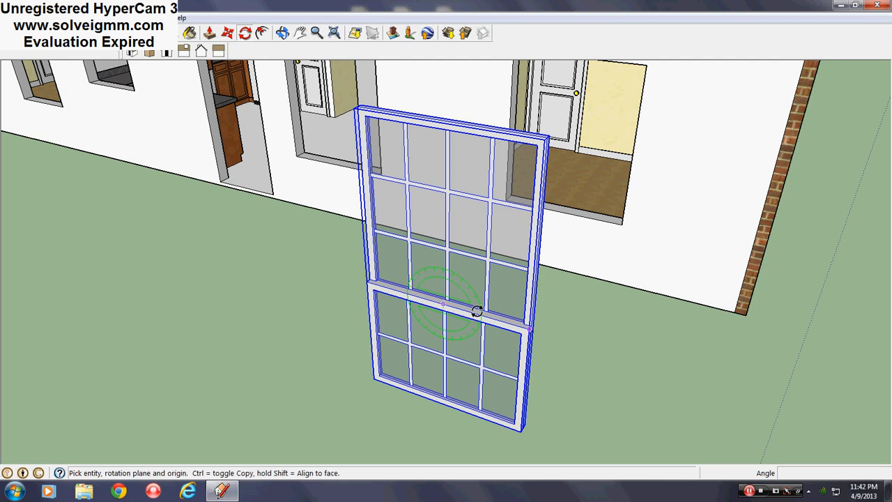
pyautogui.click(440, 303)
pyautogui.click(526, 329)
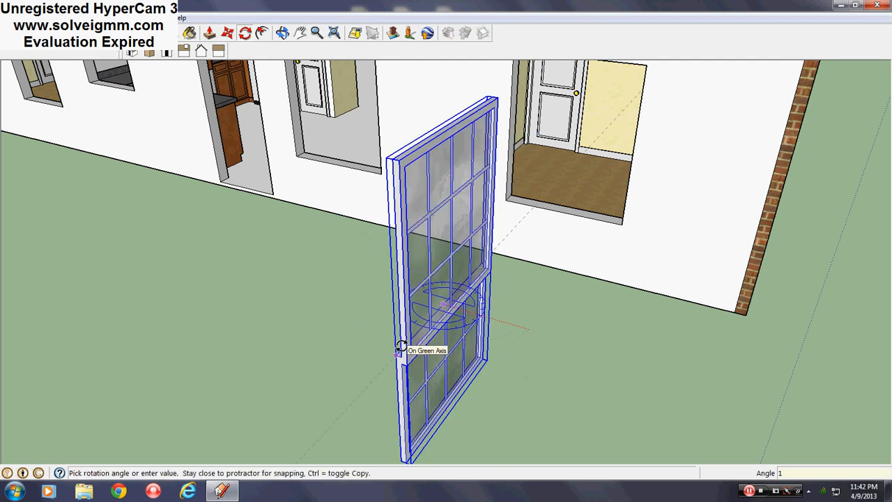
pyautogui.click(400, 347)
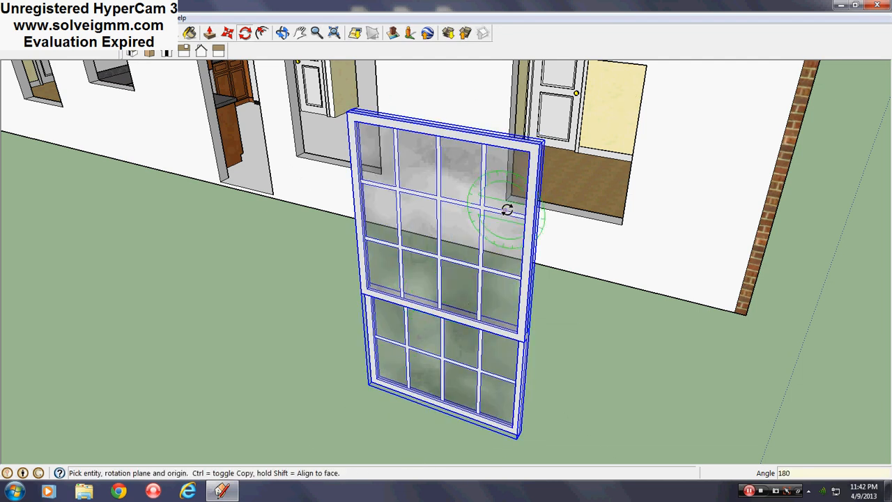
# Step: Open the copied window group for editing and draw 1" edges along the vertical bars where the upper horizontal grille bar crosses them
pyautogui.click(67, 33)
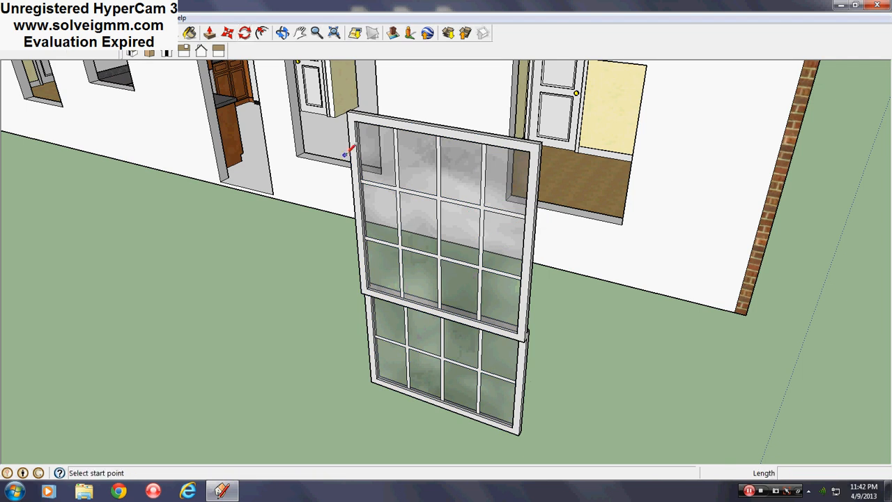
pyautogui.rightClick(452, 177)
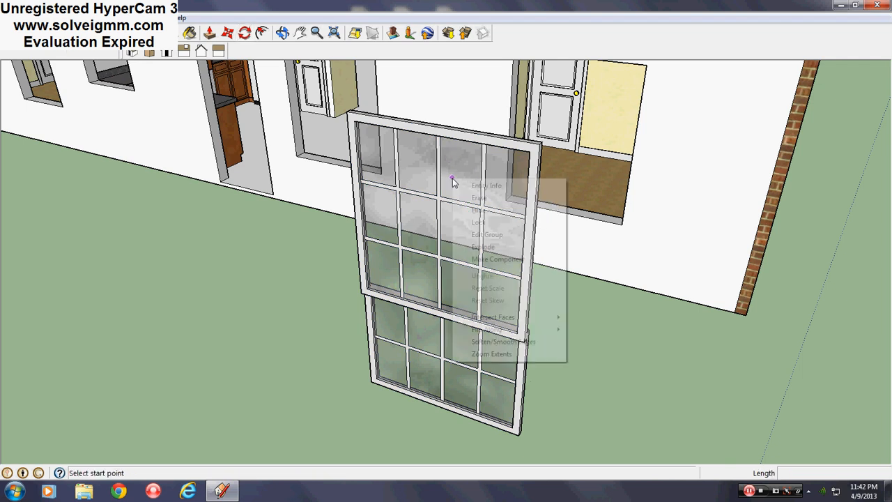
pyautogui.click(491, 235)
pyautogui.scroll(3, 450, 184)
pyautogui.moveTo(450, 184); pyautogui.dragTo(516, 149, button='middle')
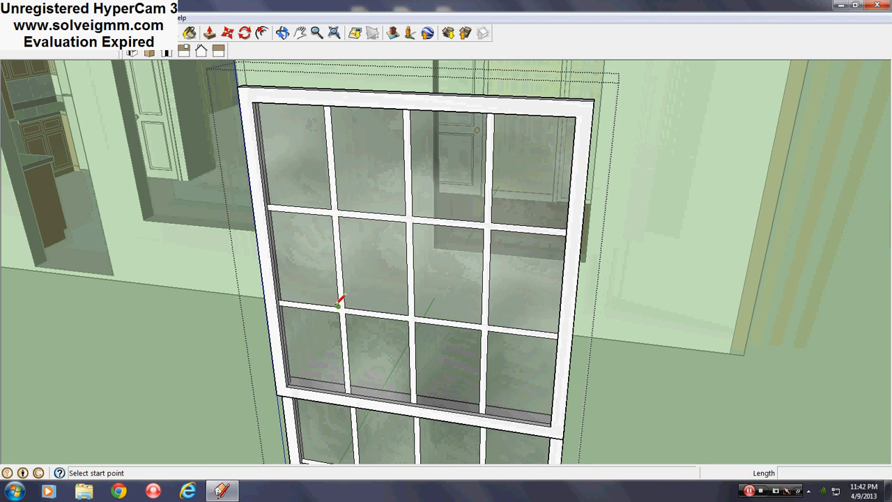
pyautogui.moveTo(337, 209); pyautogui.dragTo(344, 133, button='middle')
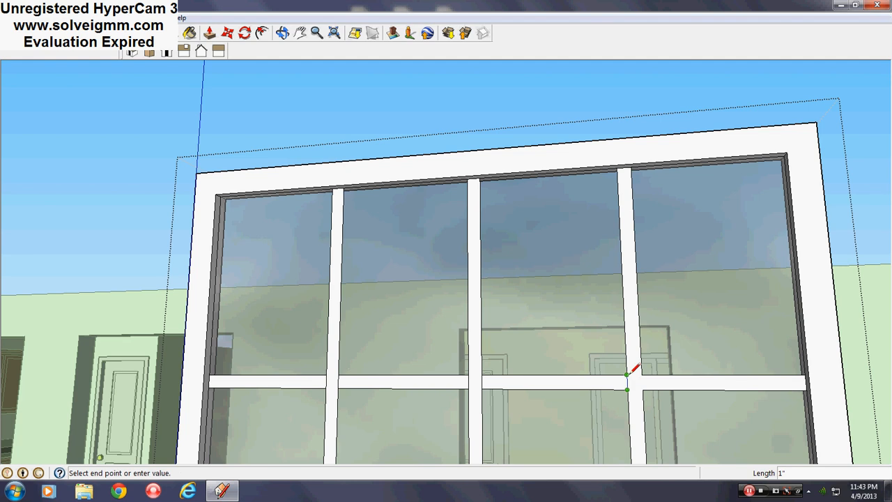
pyautogui.scroll(-3, 653, 388)
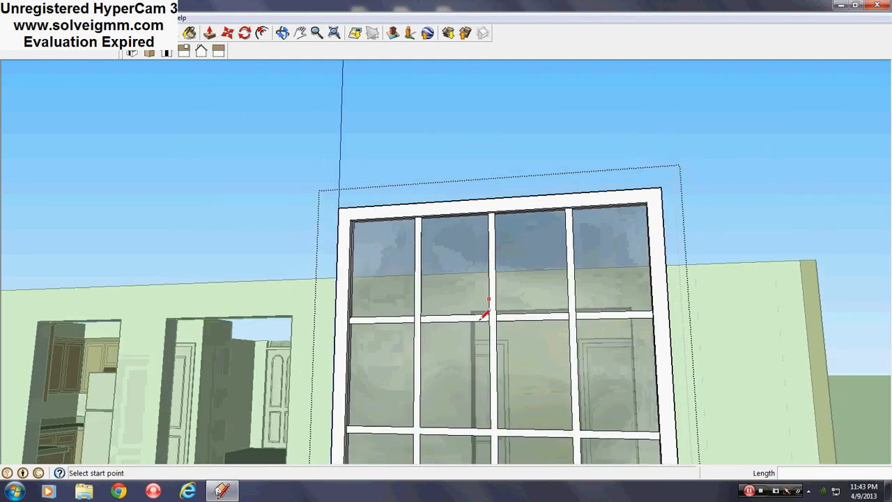
# Step: Erase the upper horizontal grille bar segments between the vertical bars of the copied window
pyautogui.moveTo(484, 310); pyautogui.dragTo(528, 294, button='middle')
pyautogui.press('e')
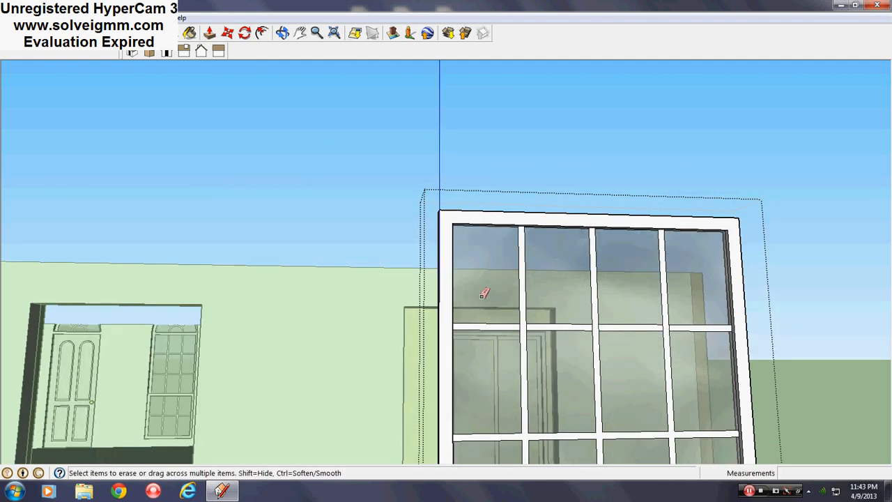
pyautogui.moveTo(493, 343); pyautogui.dragTo(495, 342)
pyautogui.click(554, 331)
pyautogui.click(622, 329)
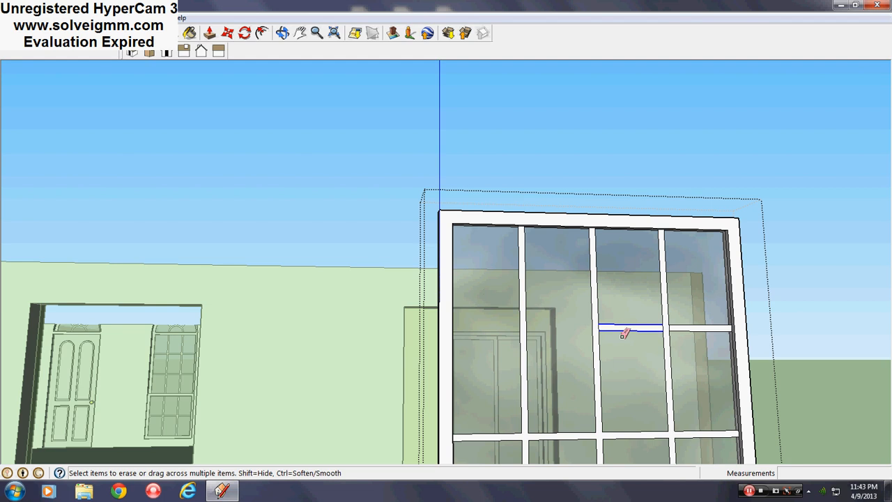
pyautogui.click(688, 325)
# Step: Lower the top frame of the window by 1' along the blue axis and close the window group
pyautogui.moveTo(559, 311)
pyautogui.mouseDown(button='middle')
pyautogui.moveTo(888, 379)
pyautogui.moveTo(669, 353)
pyautogui.moveTo(795, 364)
pyautogui.moveTo(404, 356)
pyautogui.moveTo(411, 265)
pyautogui.mouseUp(button='middle')
pyautogui.scroll(-3, 409, 268)
pyautogui.scroll(5, 379, 346)
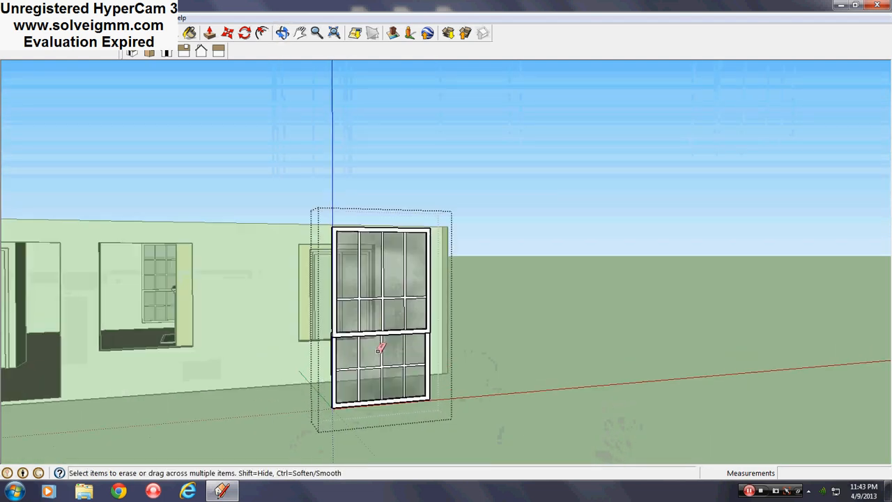
pyautogui.press('space')
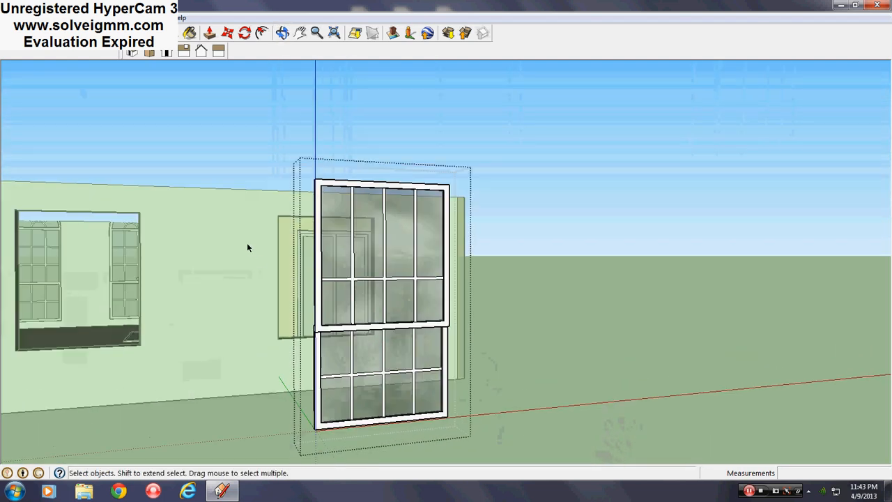
pyautogui.moveTo(247, 247); pyautogui.dragTo(521, 143)
pyautogui.press('m')
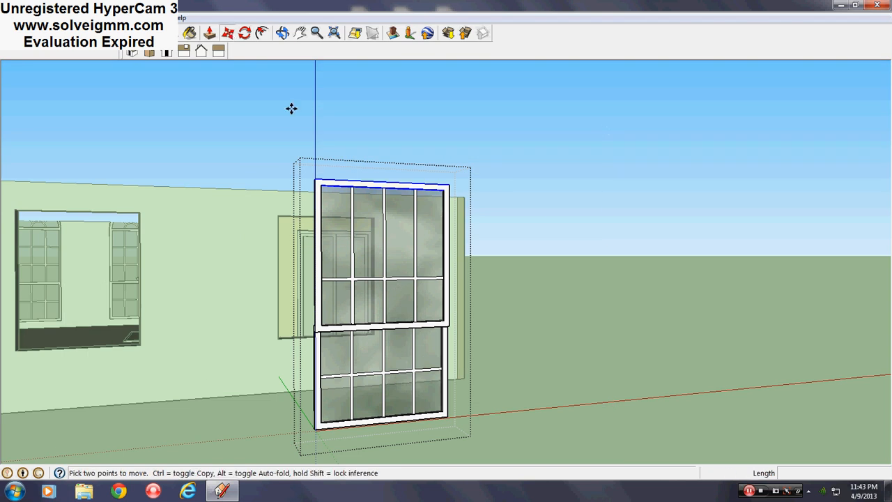
pyautogui.click(386, 181)
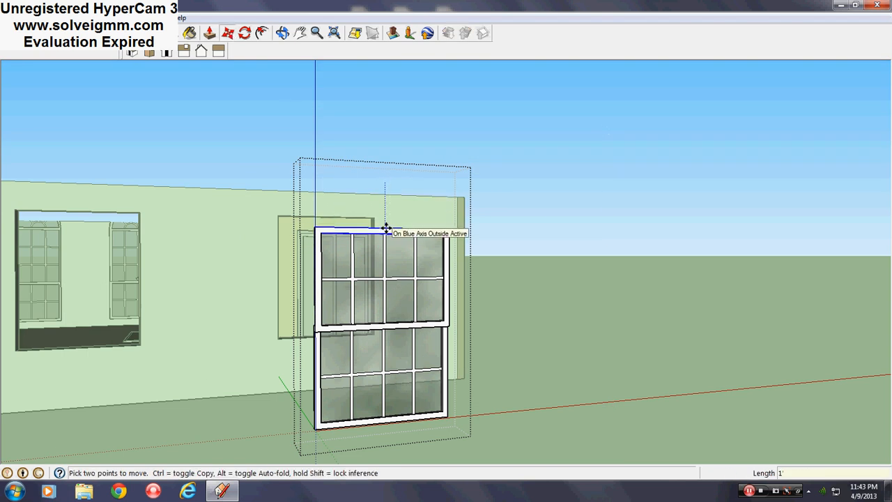
pyautogui.click(386, 228)
pyautogui.moveTo(386, 228); pyautogui.dragTo(237, 445, button='middle')
pyautogui.scroll(-4, 695, 251)
pyautogui.scroll(6, 416, 326)
pyautogui.rightClick(304, 311)
pyautogui.click(319, 319)
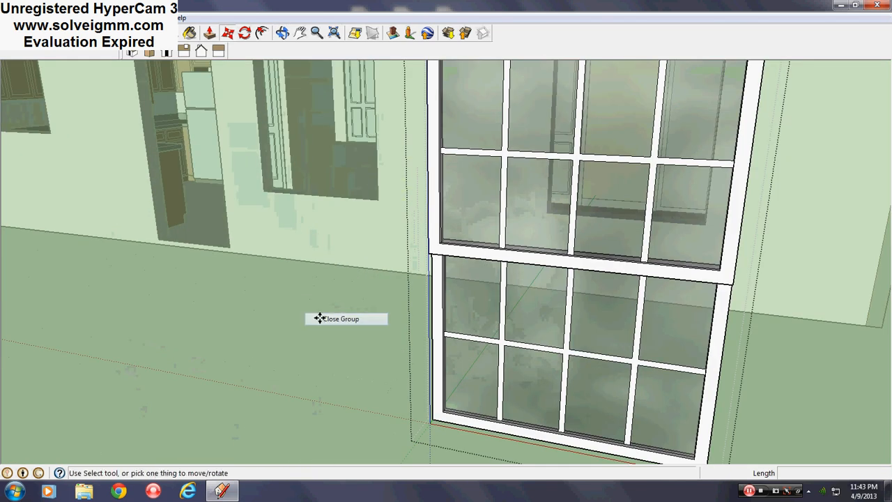
# Step: Move the window by its upper corner into the rear wall opening nearest the brick side wall
pyautogui.moveTo(418, 300); pyautogui.dragTo(472, 337, button='middle')
pyautogui.scroll(2, 518, 326)
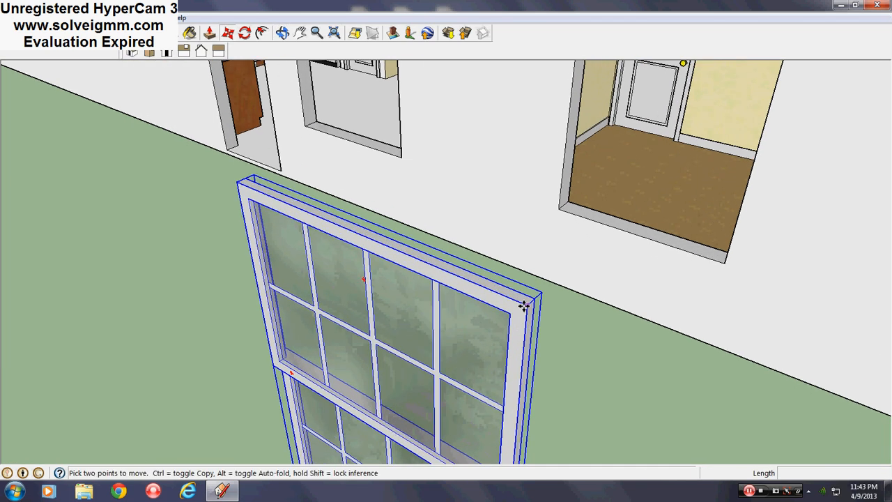
pyautogui.click(524, 305)
pyautogui.scroll(-5, 284, 370)
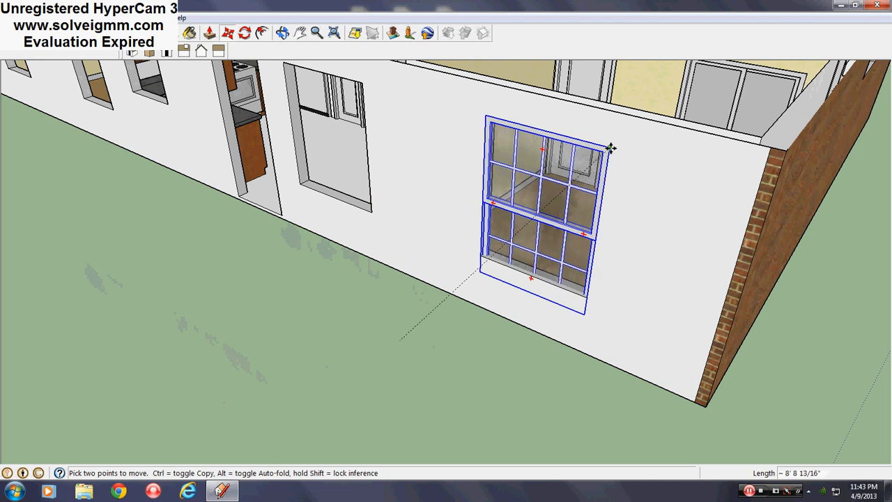
pyautogui.click(610, 148)
# Step: Push the sill face of that opening down 8" from inside the room, to the bottom of the window
pyautogui.scroll(3, 595, 247)
pyautogui.moveTo(595, 247); pyautogui.dragTo(200, 366, button='middle')
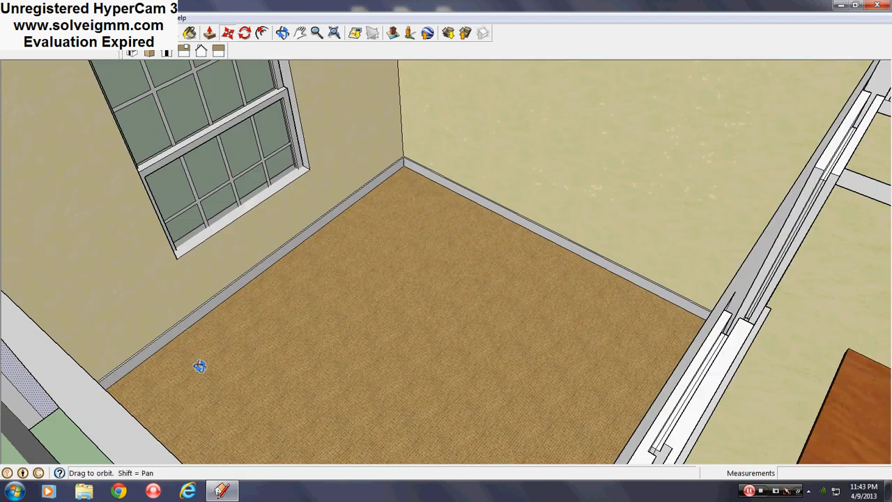
pyautogui.scroll(-3, 336, 258)
pyautogui.scroll(-2, 478, 344)
pyautogui.moveTo(478, 378); pyautogui.dragTo(308, 237, button='middle')
pyautogui.scroll(3, 330, 305)
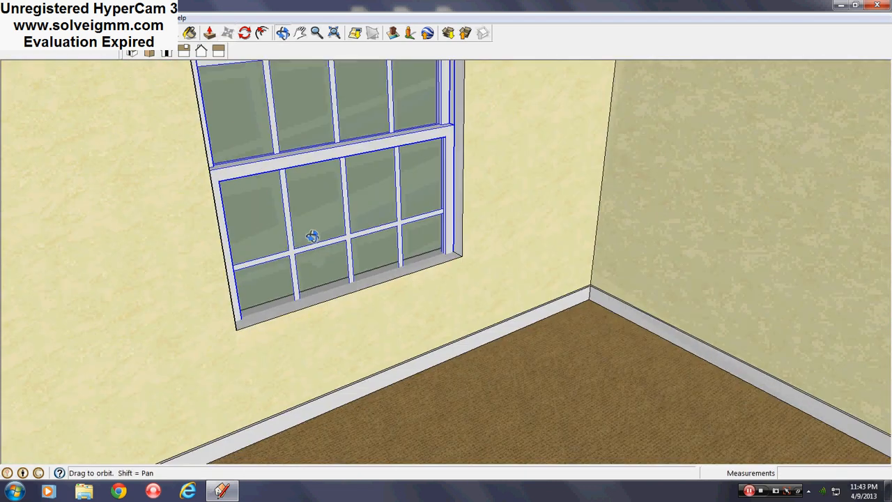
pyautogui.click(209, 33)
pyautogui.moveTo(397, 260); pyautogui.dragTo(371, 312)
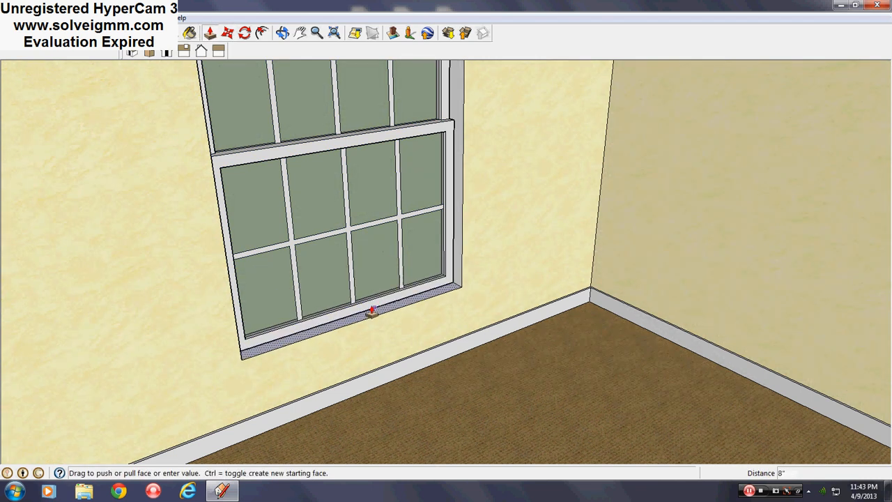
# Step: Examine the remaining openings along the rear wall and compare them with the fitted window
pyautogui.moveTo(364, 314); pyautogui.dragTo(790, 380, button='middle')
pyautogui.scroll(-3, 563, 378)
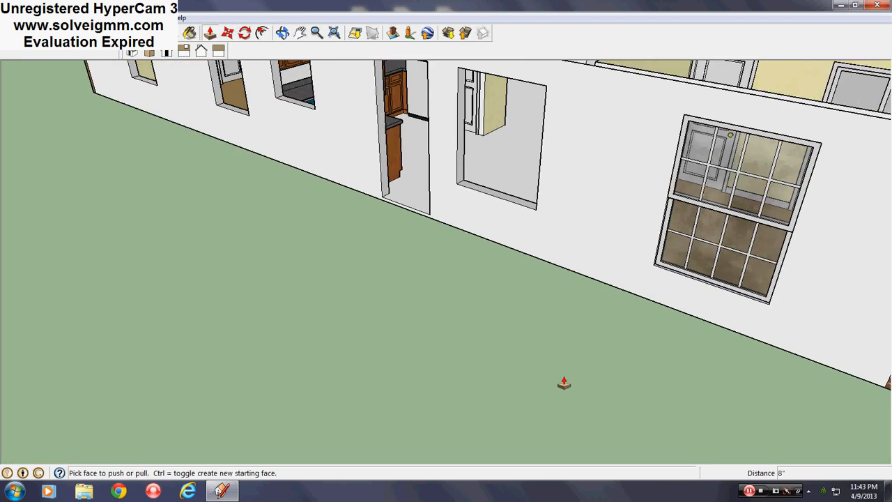
pyautogui.scroll(-2, 574, 276)
pyautogui.scroll(3, 547, 253)
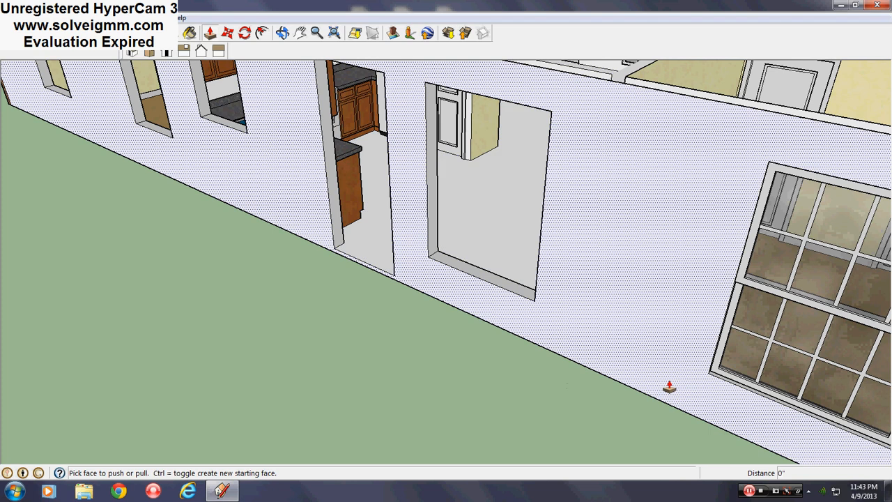
pyautogui.scroll(-2, 667, 384)
pyautogui.scroll(3, 232, 160)
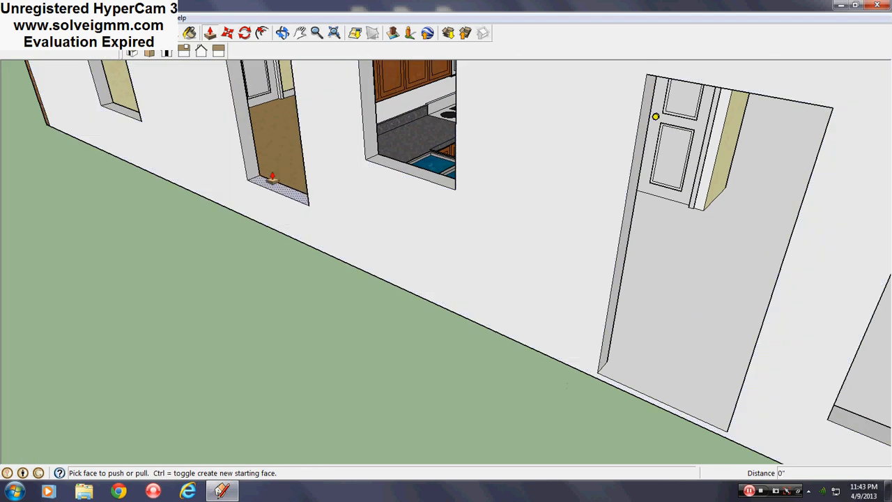
pyautogui.moveTo(264, 182); pyautogui.dragTo(237, 285, button='middle')
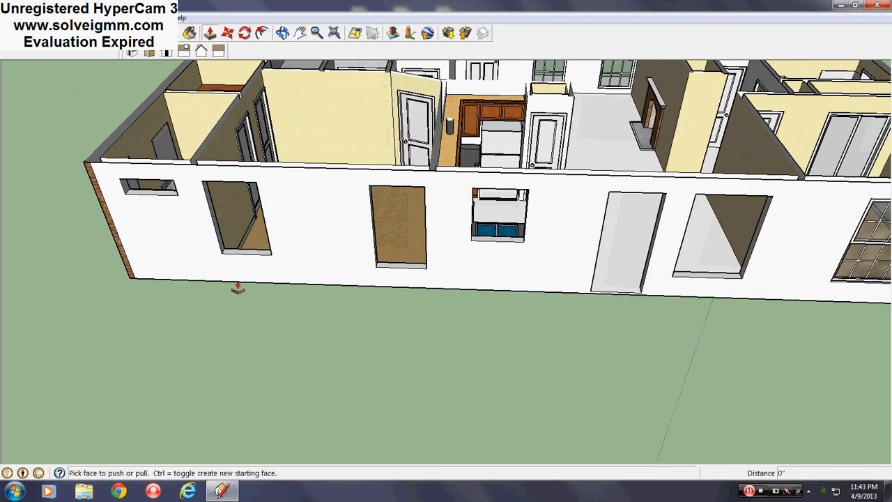
pyautogui.scroll(-2, 335, 287)
pyautogui.moveTo(335, 287); pyautogui.dragTo(230, 183, button='middle')
pyautogui.scroll(-2, 257, 305)
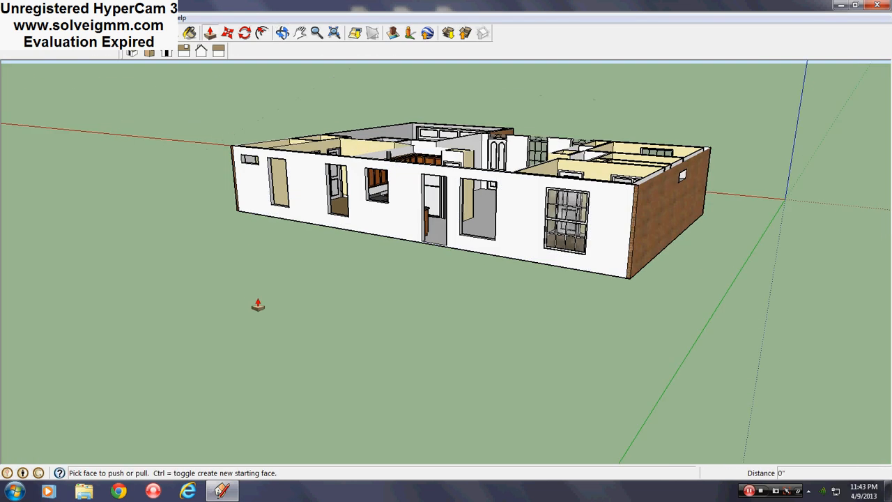
pyautogui.press('l')
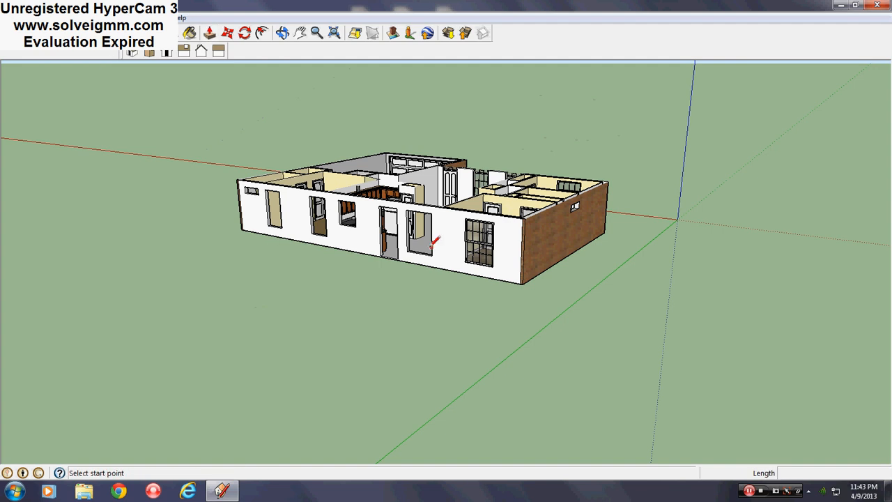
pyautogui.scroll(3, 442, 228)
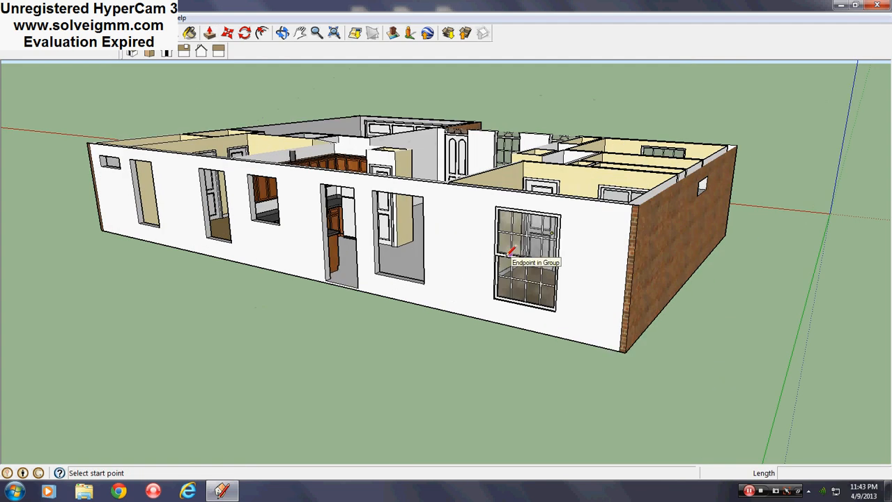
pyautogui.scroll(3, 590, 277)
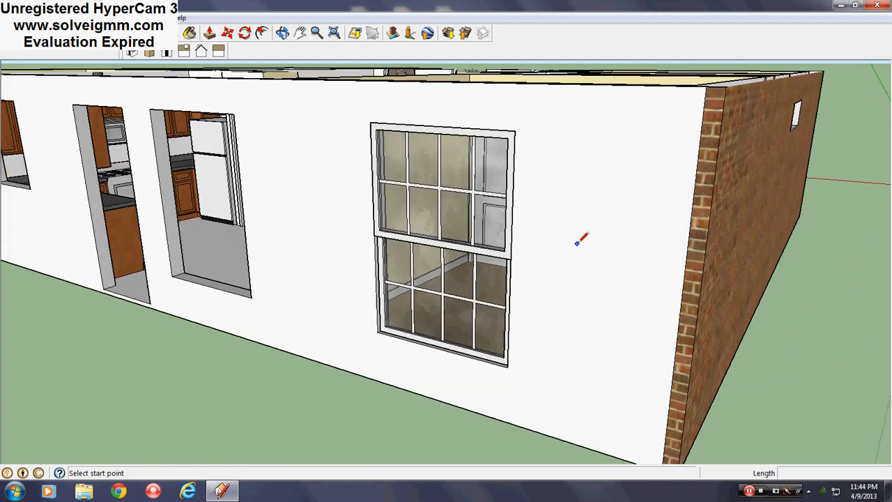
pyautogui.moveTo(581, 235)
pyautogui.mouseDown(button='middle')
pyautogui.moveTo(665, 245)
pyautogui.moveTo(627, 260)
pyautogui.moveTo(577, 246)
pyautogui.mouseUp(button='middle')
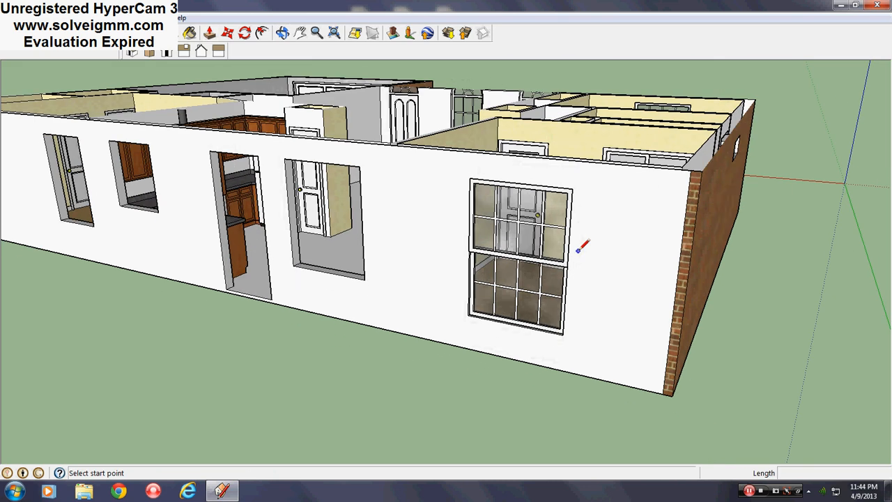
# Step: Move the window out of the rear wall opening to the open ground beside the house
pyautogui.click(225, 33)
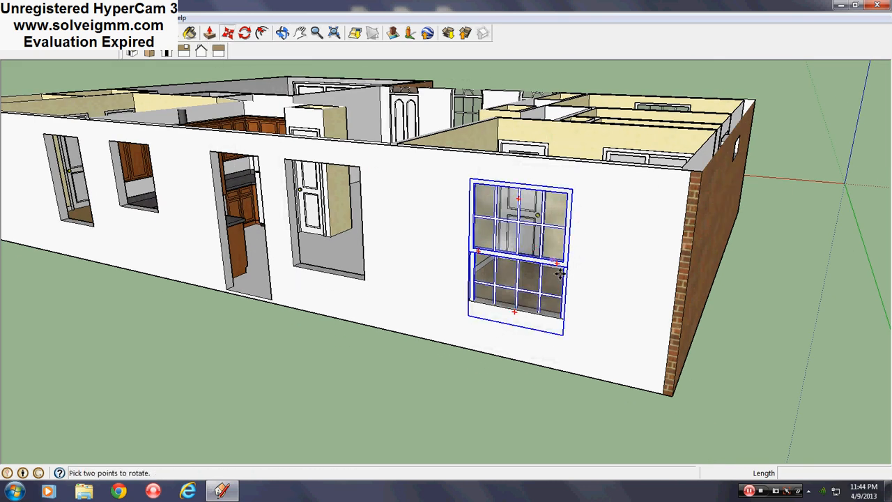
pyautogui.click(492, 227)
pyautogui.scroll(-3, 342, 225)
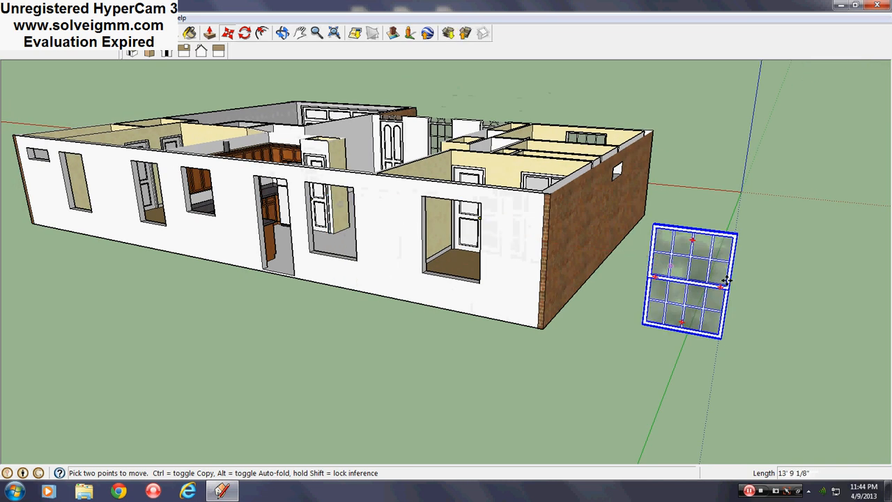
pyautogui.scroll(4, 717, 281)
pyautogui.moveTo(701, 259); pyautogui.dragTo(888, 209, button='middle')
pyautogui.scroll(-2, 292, 346)
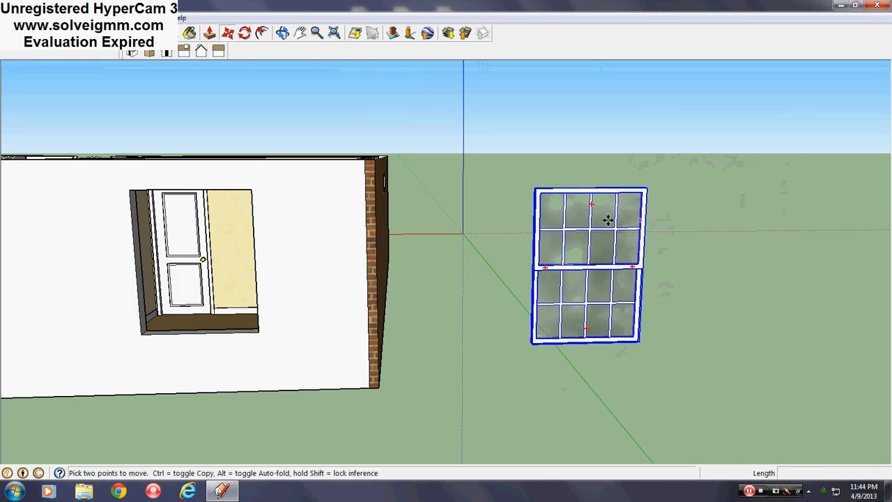
# Step: Open the window group for editing and raise the middle rail between the two sashes along the blue axis
pyautogui.rightClick(585, 216)
pyautogui.click(639, 279)
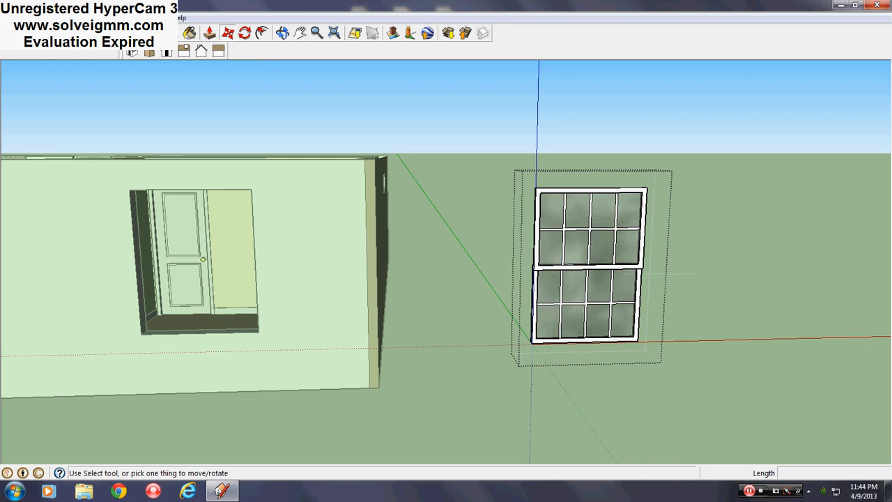
pyautogui.press('space')
pyautogui.moveTo(608, 278); pyautogui.dragTo(579, 202, button='middle')
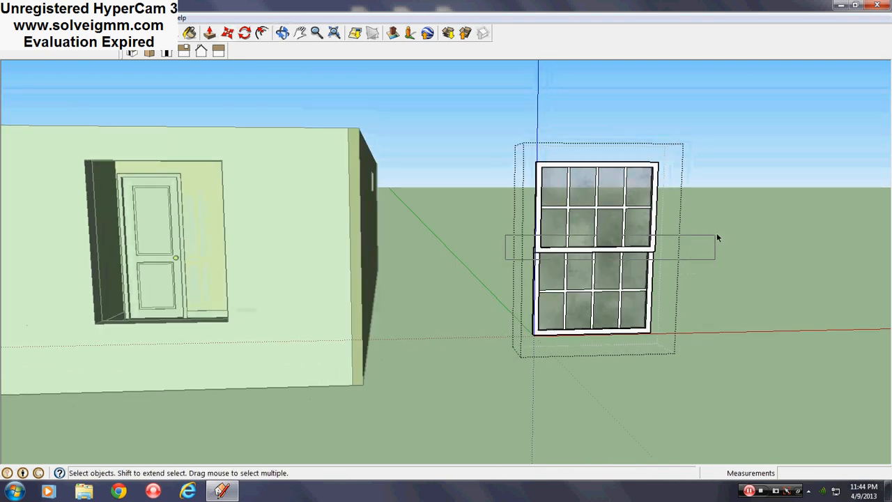
pyautogui.moveTo(716, 234); pyautogui.dragTo(718, 232)
pyautogui.click(228, 34)
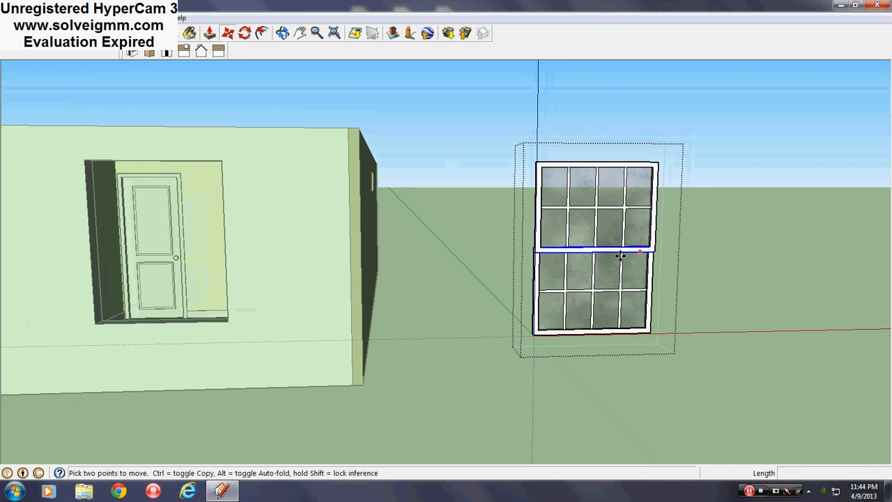
pyautogui.scroll(3, 605, 245)
pyautogui.click(604, 241)
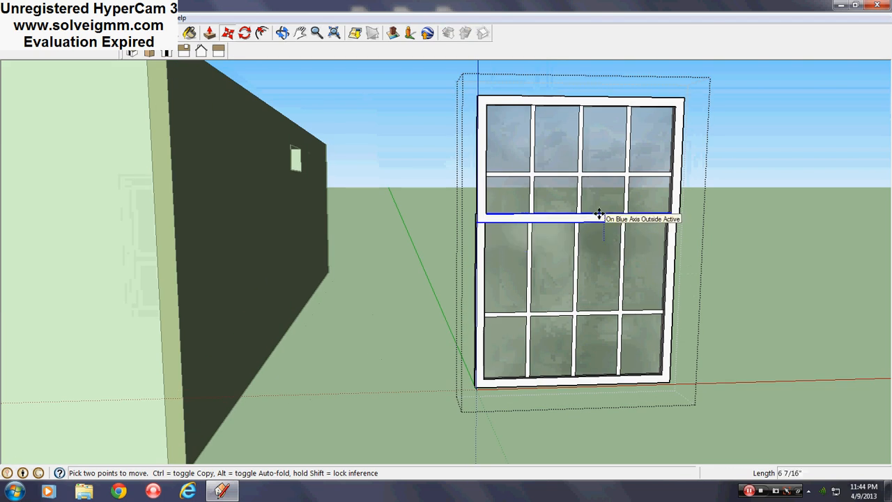
# Step: Raise the horizontal grille bar of the upper sash by 2" along the blue axis
pyautogui.moveTo(595, 211); pyautogui.dragTo(589, 271, button='middle')
pyautogui.press('space')
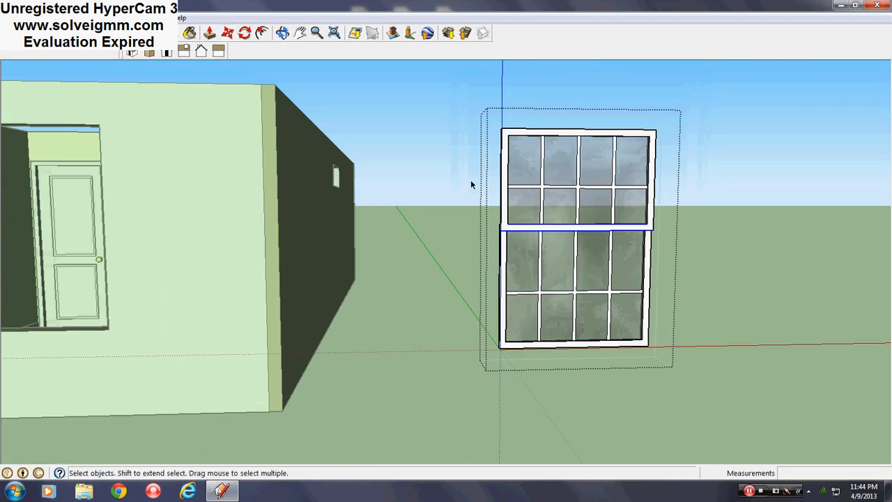
pyautogui.moveTo(484, 202); pyautogui.dragTo(726, 168)
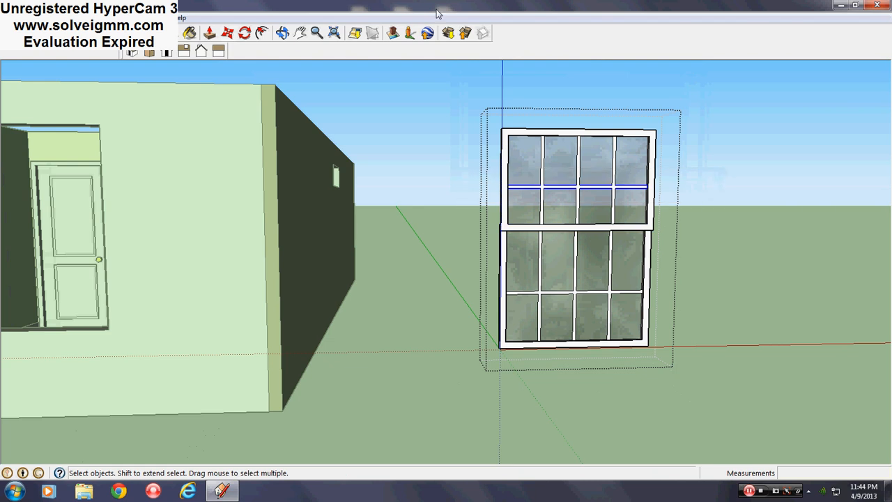
pyautogui.click(210, 33)
pyautogui.click(597, 184)
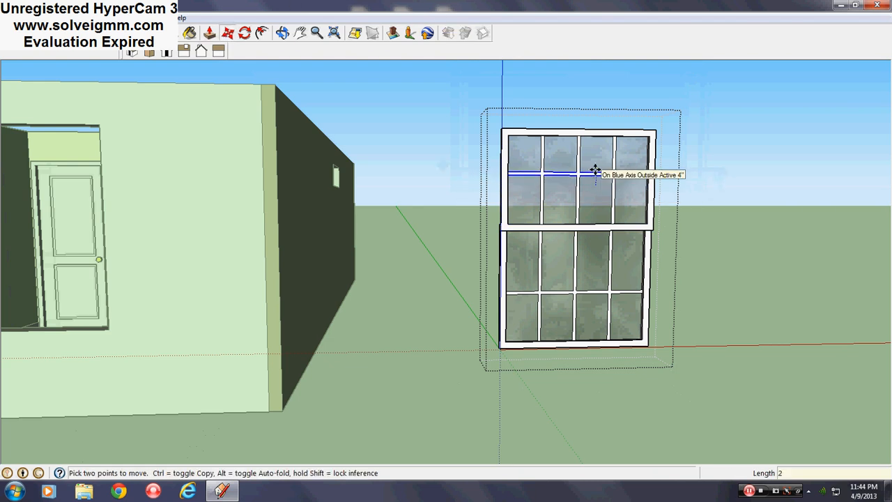
pyautogui.click(593, 170)
# Step: Raise the horizontal grille bar of the lower sash by 6" along the blue axis
pyautogui.moveTo(589, 295); pyautogui.dragTo(591, 292, button='middle')
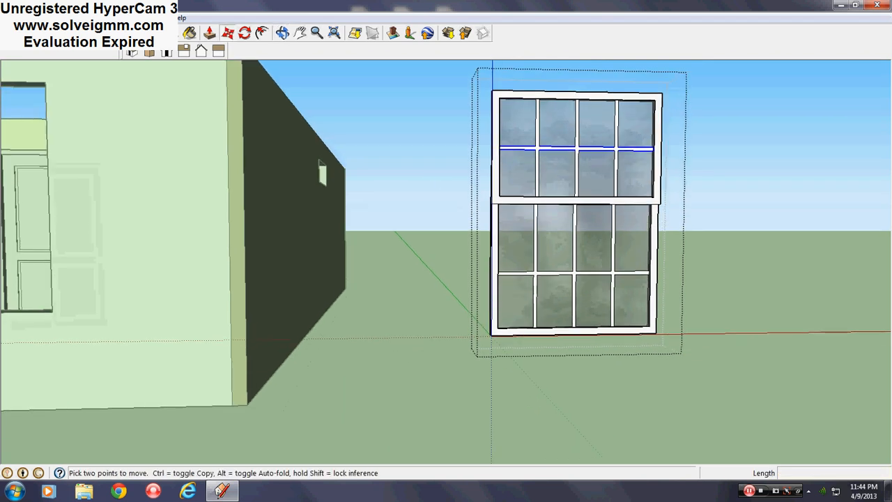
pyautogui.press('space')
pyautogui.moveTo(445, 290); pyautogui.dragTo(774, 244)
pyautogui.click(226, 34)
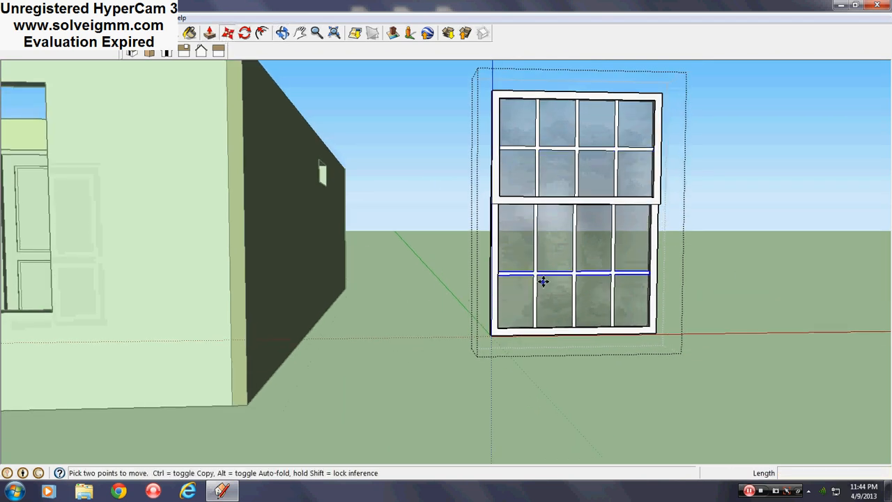
pyautogui.click(593, 276)
pyautogui.write('6')
pyautogui.press('Return')
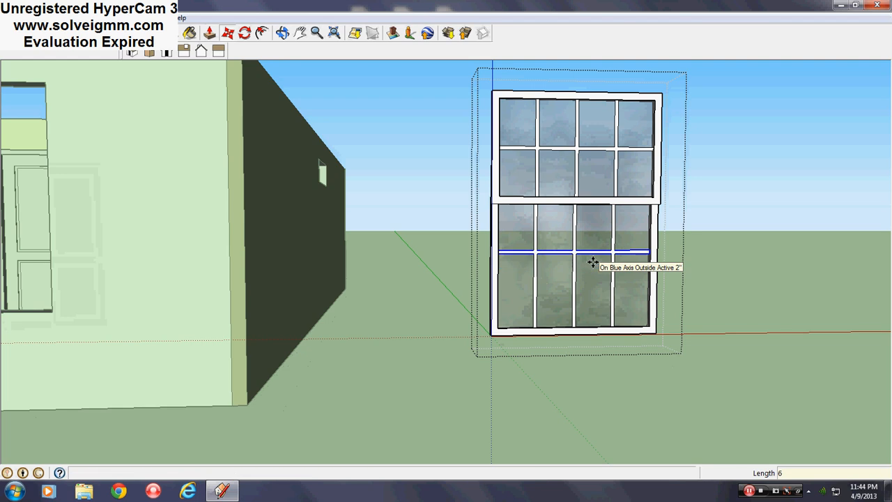
pyautogui.press('space')
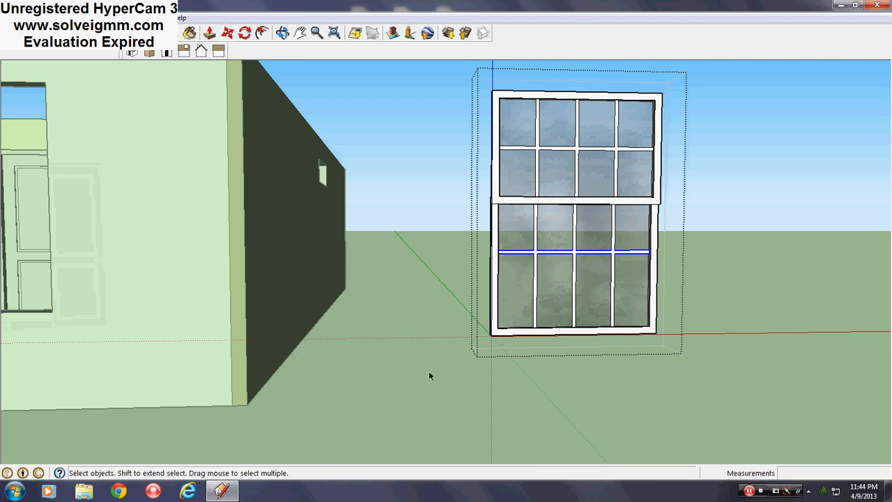
# Step: Raise the bottom rail of the lower sash by 8" along the blue axis and close the window group
pyautogui.moveTo(429, 376); pyautogui.dragTo(762, 292)
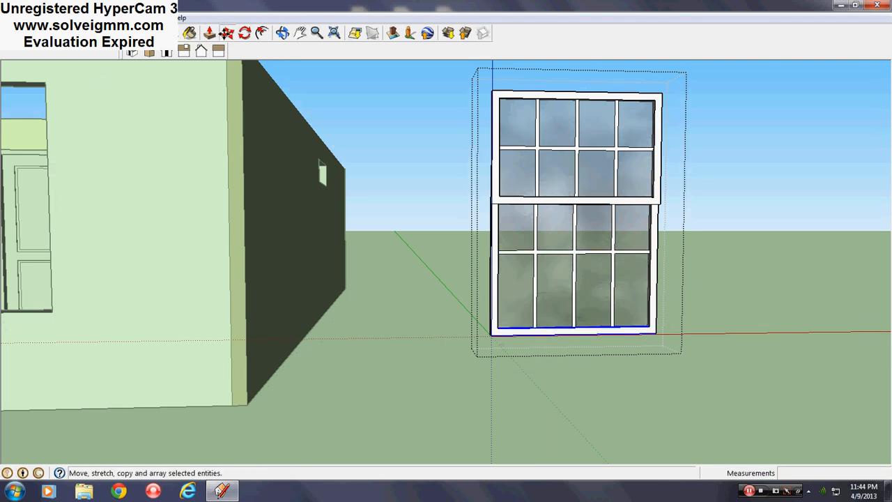
pyautogui.click(226, 33)
pyautogui.click(657, 335)
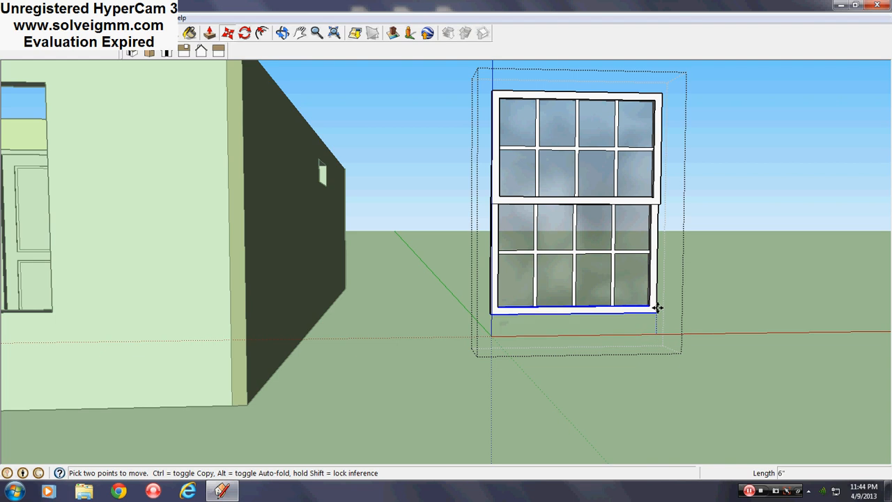
pyautogui.press('Return')
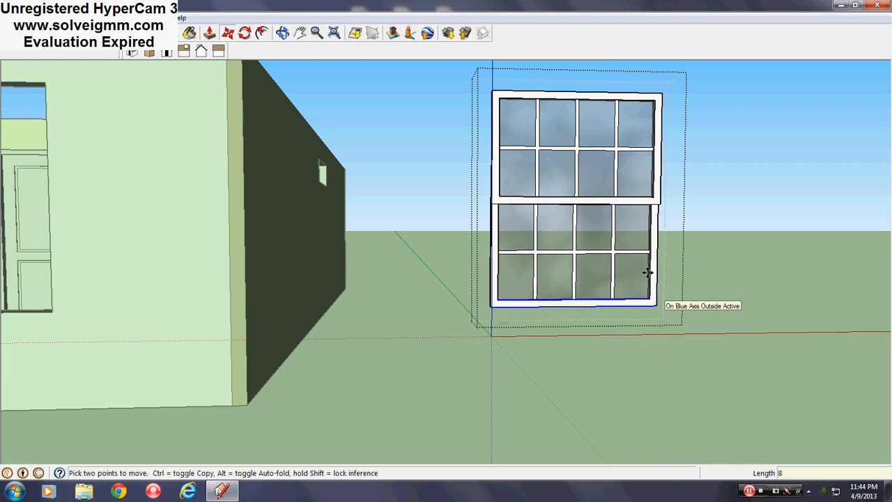
pyautogui.scroll(-3, 647, 272)
pyautogui.moveTo(647, 273); pyautogui.dragTo(557, 298, button='middle')
pyautogui.scroll(-2, 756, 295)
pyautogui.scroll(2, 463, 298)
pyautogui.rightClick(673, 303)
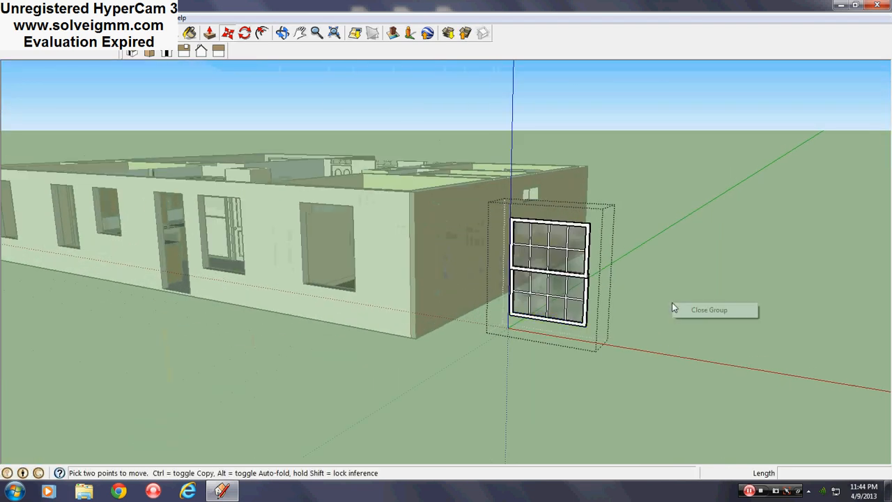
pyautogui.click(692, 312)
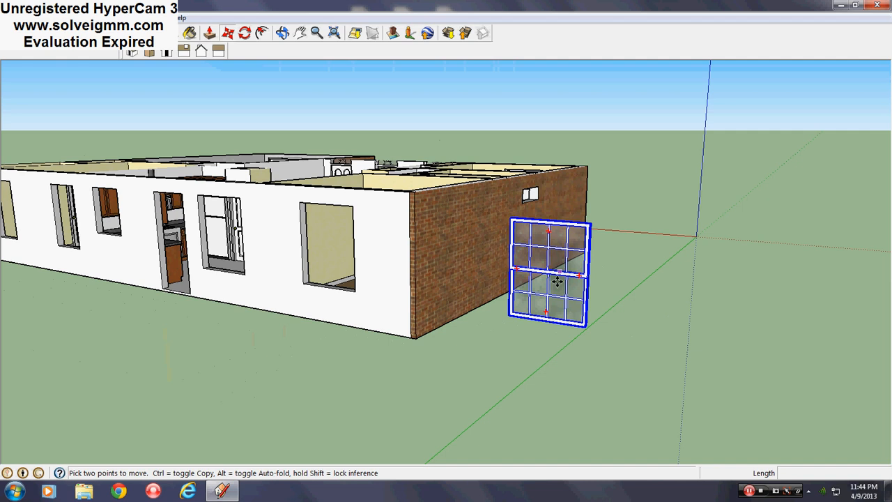
# Step: Move the shortened window by its bottom corner into the rear wall opening nearest the house corner
pyautogui.scroll(3, 560, 319)
pyautogui.moveTo(559, 319); pyautogui.dragTo(658, 350, button='middle')
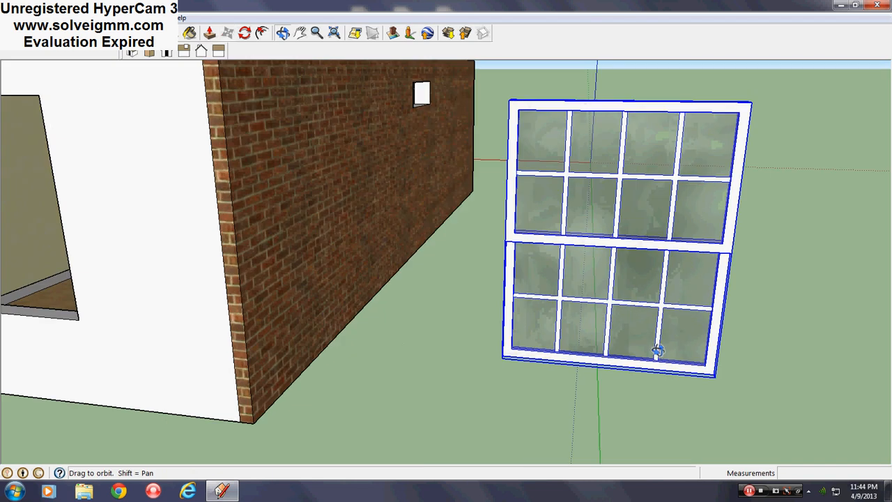
pyautogui.click(723, 370)
pyautogui.scroll(-5, 771, 311)
pyautogui.scroll(6, 365, 308)
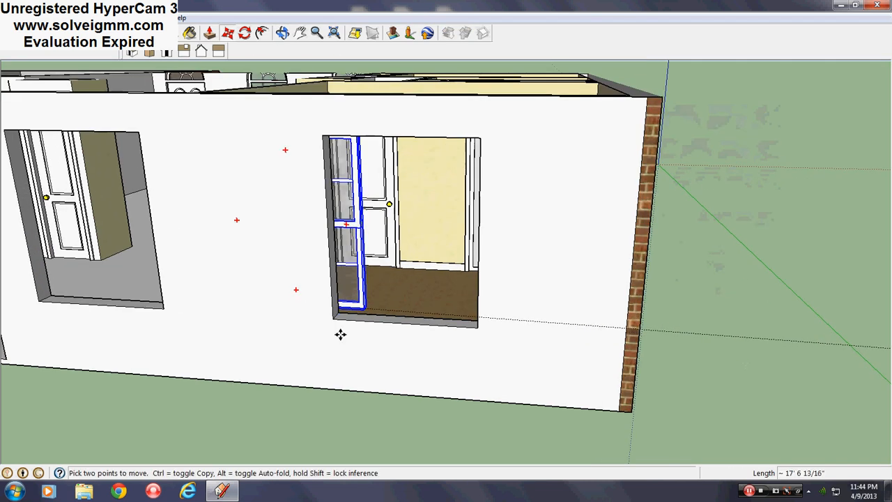
pyautogui.moveTo(348, 337); pyautogui.dragTo(411, 406, button='middle')
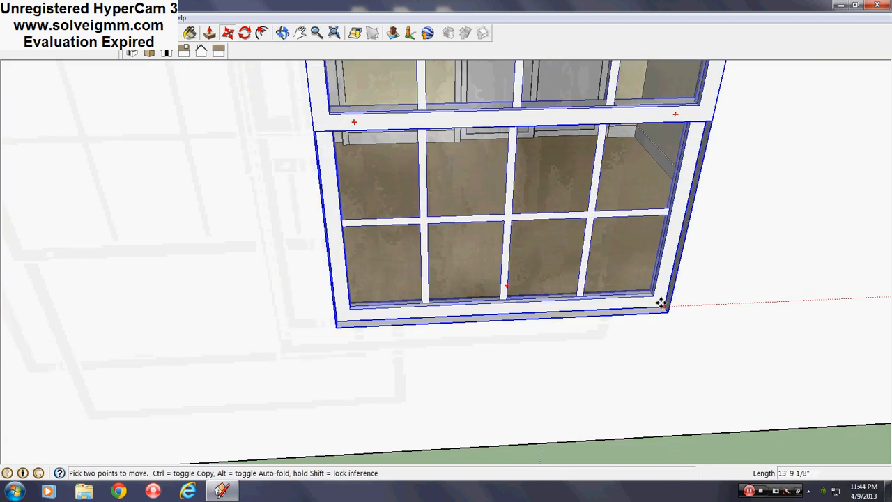
pyautogui.click(657, 297)
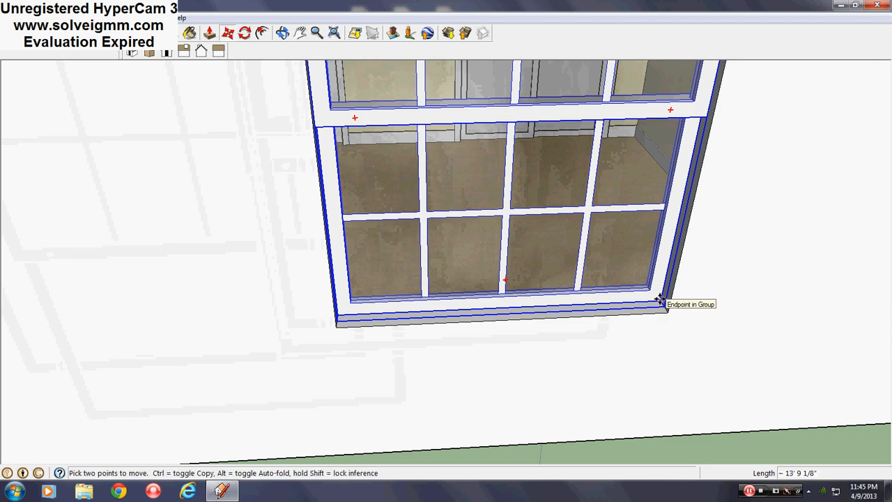
# Step: Copy the fitted window into the adjacent rear wall opening beside the doorway
pyautogui.click(659, 298)
pyautogui.press('ctrl')
pyautogui.scroll(-3, 828, 323)
pyautogui.keyDown('shift'); pyautogui.moveTo(360, 319); pyautogui.dragTo(477, 301, button='middle'); pyautogui.keyUp('shift')
pyautogui.scroll(3, 693, 368)
pyautogui.scroll(-5, 478, 301)
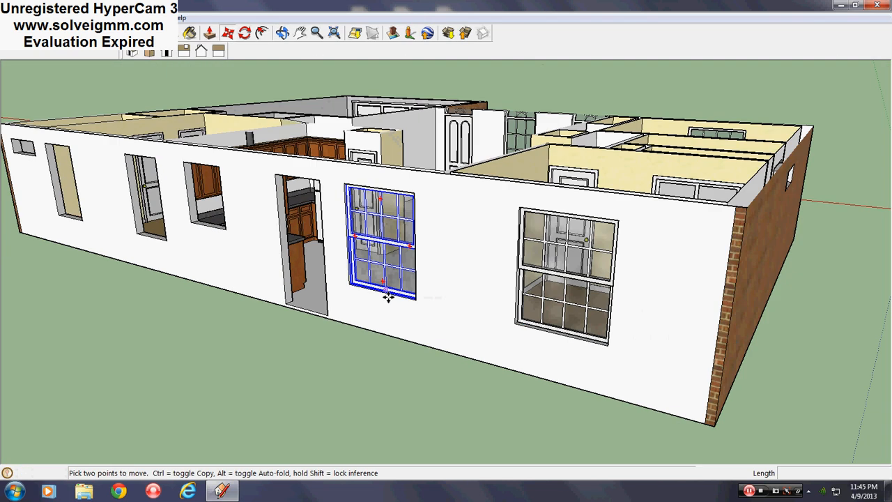
pyautogui.moveTo(386, 294); pyautogui.dragTo(442, 256, button='middle')
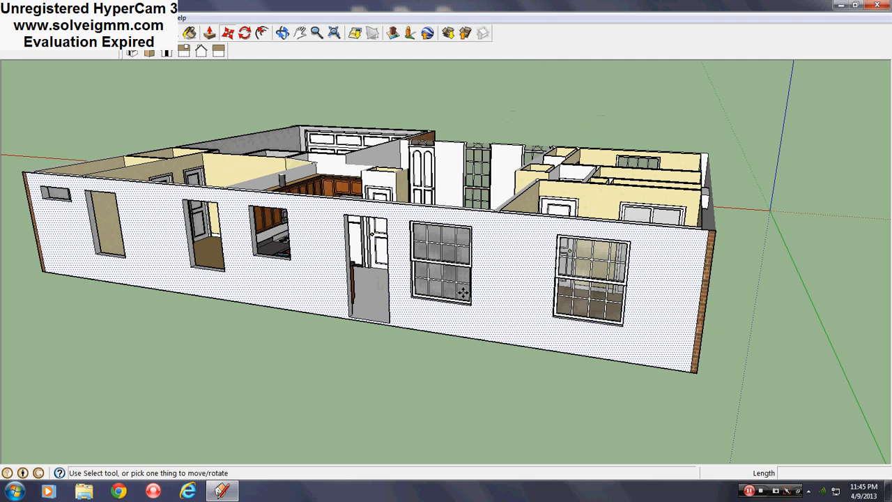
# Step: Explode both fitted window groups in the rear wall
pyautogui.rightClick(443, 256)
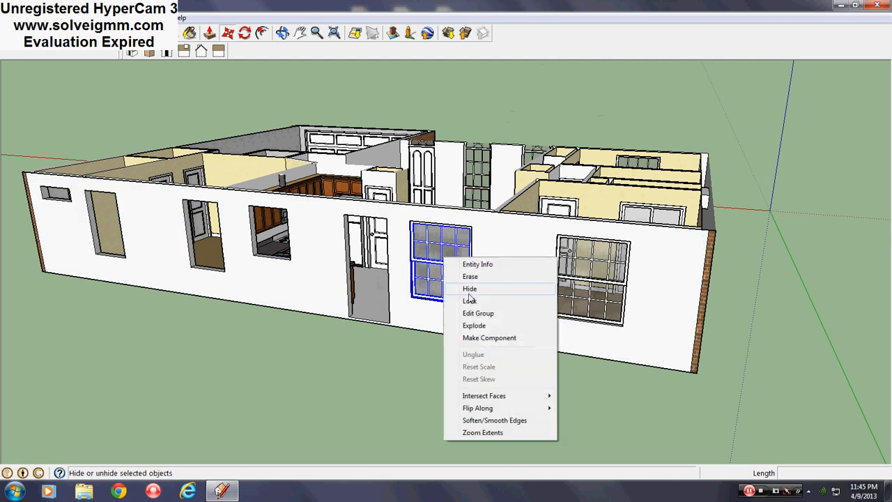
pyautogui.click(481, 333)
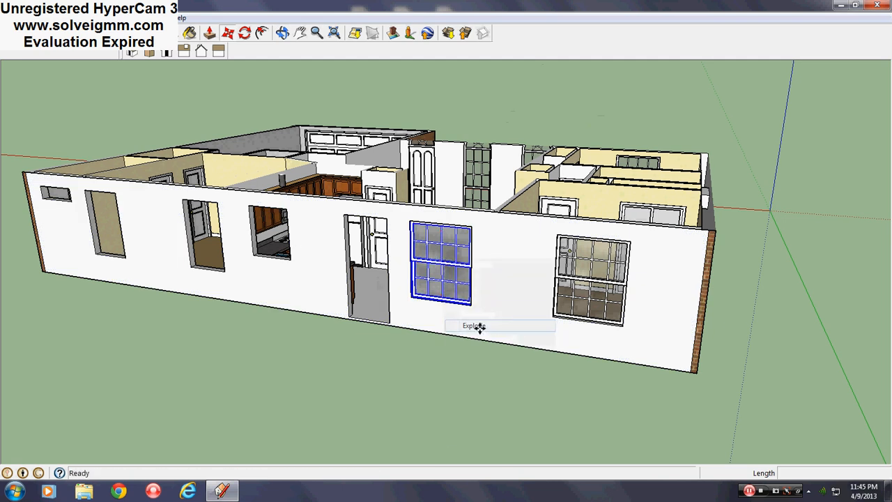
pyautogui.rightClick(597, 271)
pyautogui.click(633, 341)
pyautogui.moveTo(615, 329); pyautogui.dragTo(528, 375, button='middle')
pyautogui.rightClick(528, 375)
pyautogui.click(468, 394)
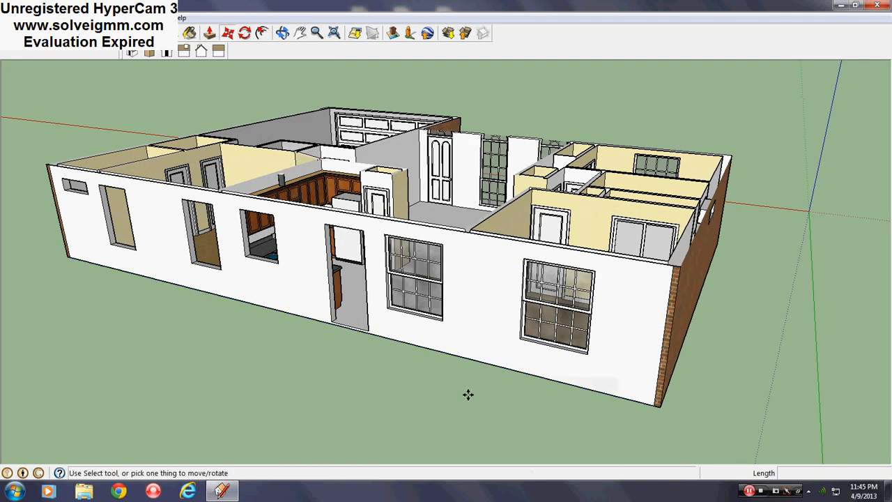
# Step: Inside the hollow rear wall, erase the end edges of the middle strip beneath the first window opening
pyautogui.click(227, 33)
pyautogui.scroll(10, 606, 372)
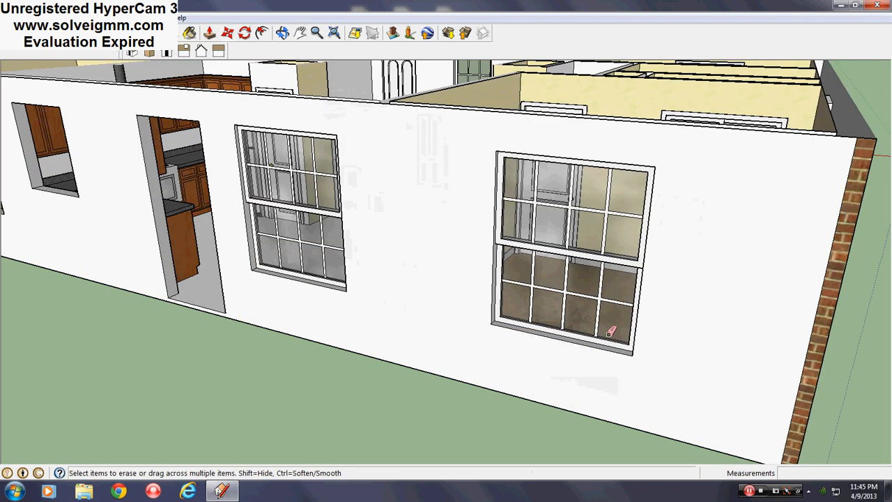
pyautogui.moveTo(678, 364)
pyautogui.mouseDown(button='middle')
pyautogui.moveTo(414, 265)
pyautogui.moveTo(341, 183)
pyautogui.moveTo(368, 170)
pyautogui.mouseUp(button='middle')
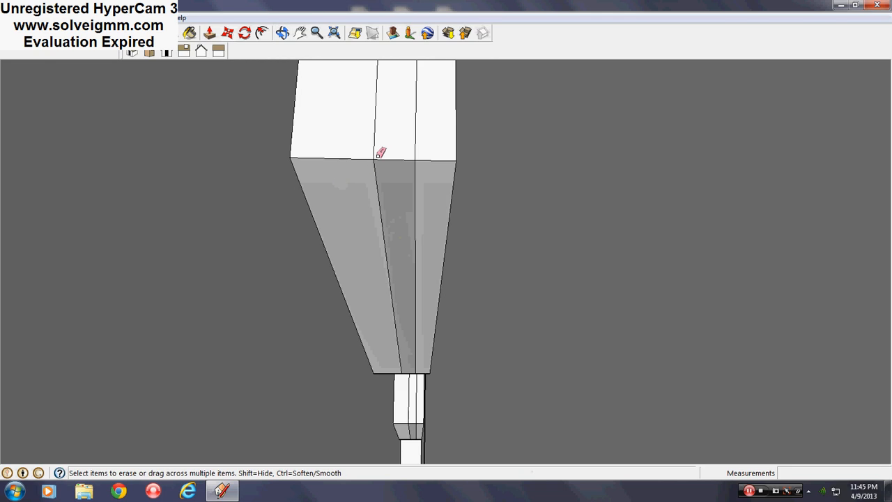
pyautogui.click(389, 158)
pyautogui.scroll(2, 414, 415)
pyautogui.scroll(3, 351, 370)
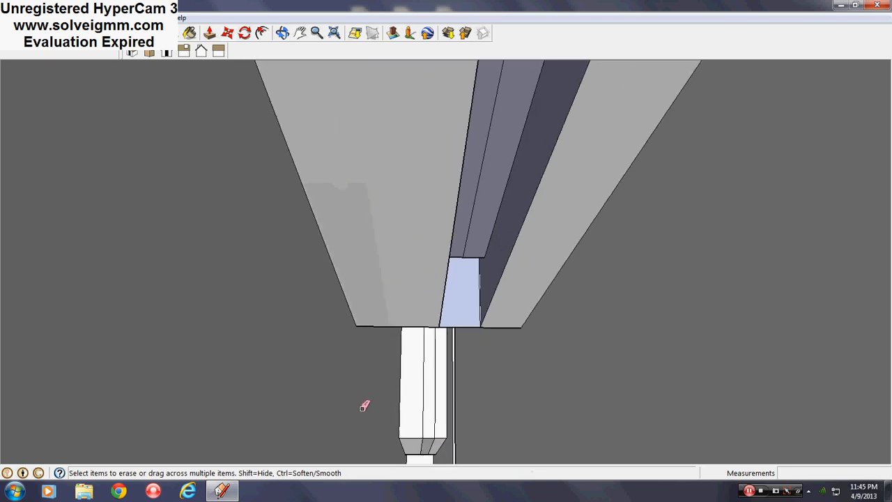
pyautogui.click(469, 326)
pyautogui.scroll(6, 418, 439)
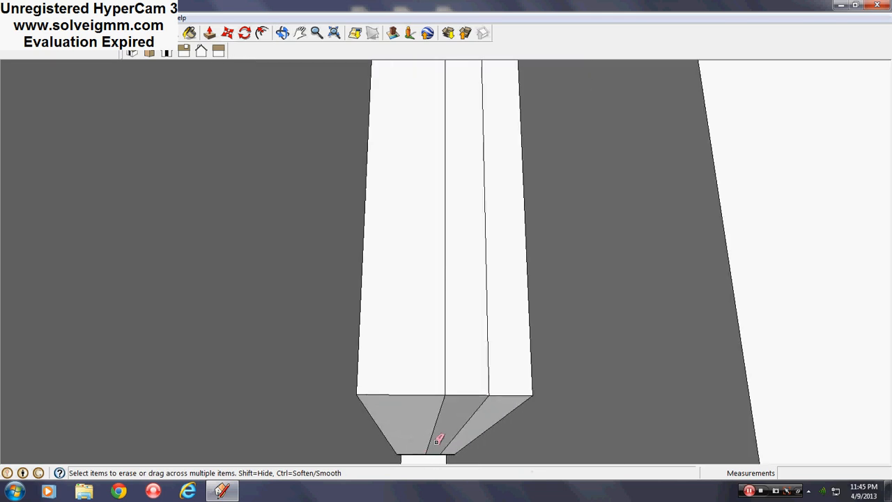
# Step: Erase the end edges of the middle strip beneath the second window opening inside the hollow rear wall
pyautogui.click(473, 274)
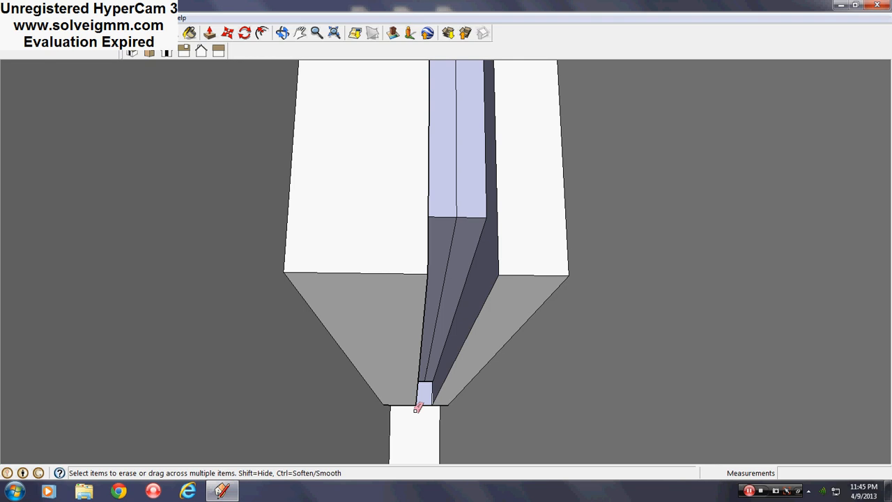
pyautogui.scroll(2, 416, 411)
pyautogui.click(433, 398)
pyautogui.moveTo(461, 344)
pyautogui.mouseDown(button='middle')
pyautogui.moveTo(244, 332)
pyautogui.moveTo(434, 299)
pyautogui.moveTo(720, 271)
pyautogui.mouseUp(button='middle')
pyautogui.scroll(-7, 244, 333)
pyautogui.scroll(5, 267, 353)
pyautogui.scroll(-5, 724, 268)
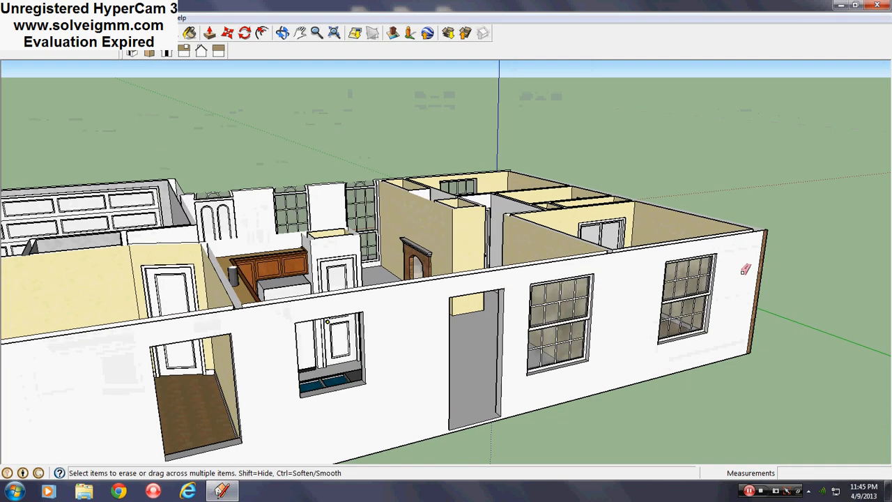
# Step: From the opposite side inside the hollow wall, erase the middle strip edges above both window openings
pyautogui.scroll(7, 299, 280)
pyautogui.moveTo(251, 322); pyautogui.dragTo(569, 309, button='middle')
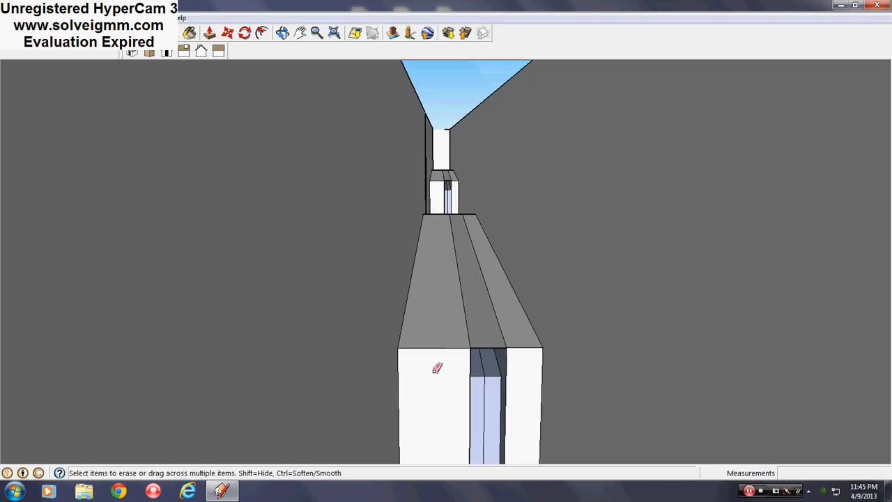
pyautogui.scroll(3, 434, 364)
pyautogui.scroll(4, 475, 168)
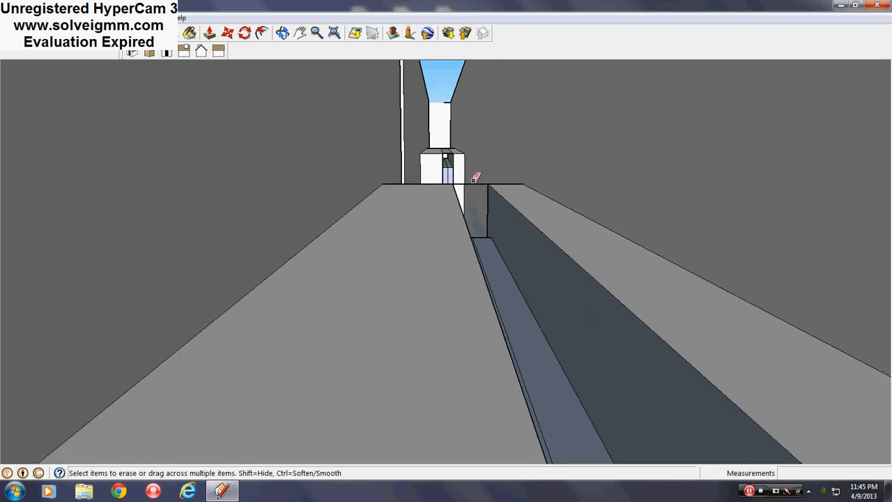
pyautogui.scroll(4, 446, 158)
pyautogui.scroll(2, 452, 139)
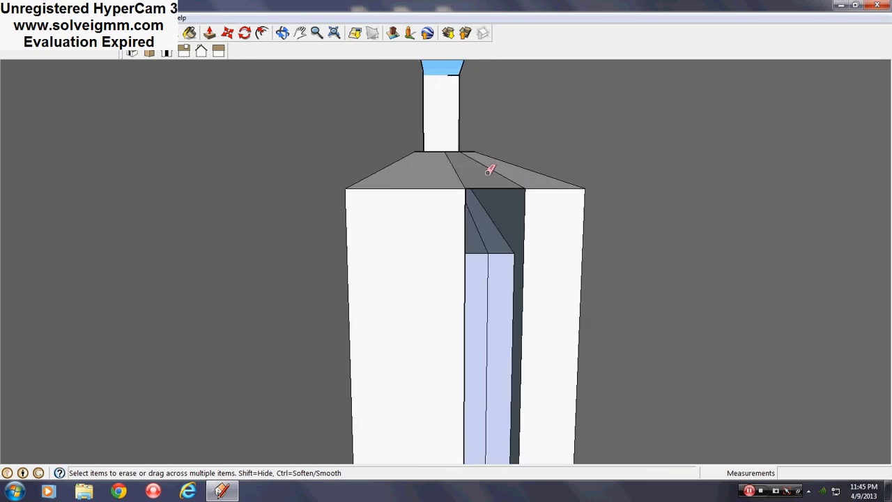
pyautogui.click(493, 190)
pyautogui.moveTo(453, 149); pyautogui.dragTo(446, 133, button='middle')
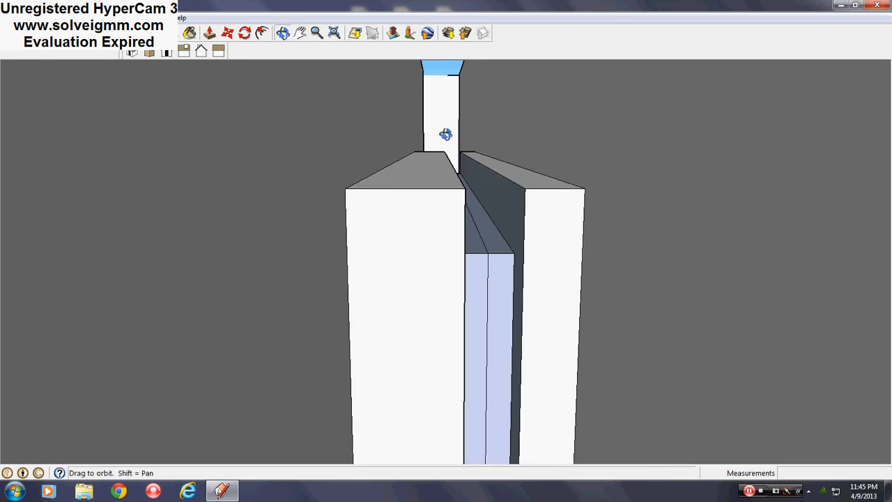
pyautogui.scroll(-10, 410, 201)
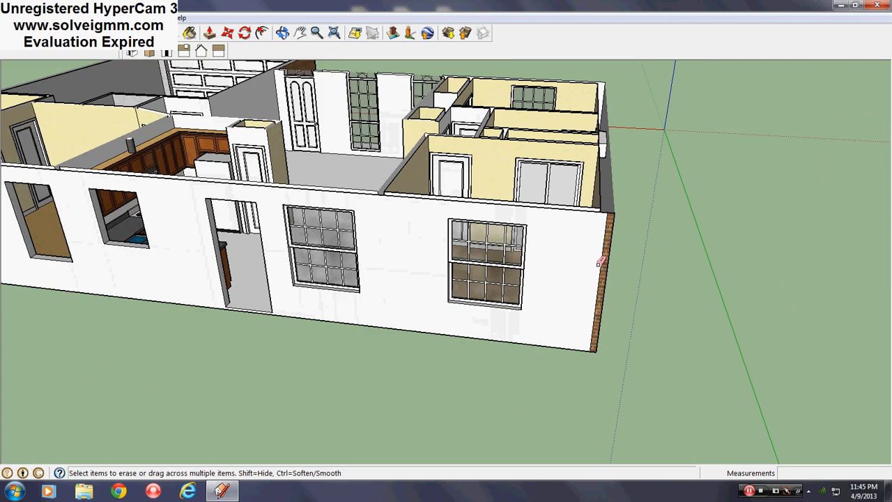
pyautogui.scroll(-3, 598, 264)
pyautogui.moveTo(597, 265); pyautogui.dragTo(529, 271, button='middle')
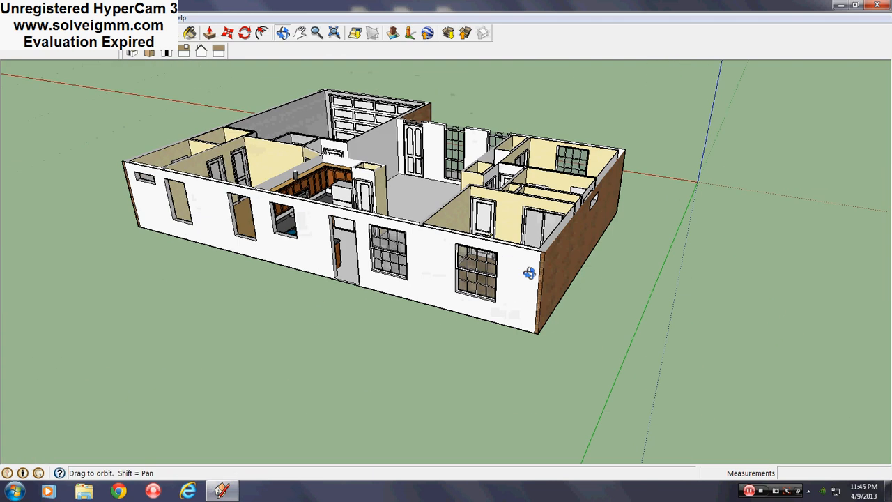
# Step: Open the component browser and display the components used in the model
pyautogui.scroll(3, 300, 229)
pyautogui.moveTo(300, 230); pyautogui.dragTo(387, 225, button='middle')
pyautogui.press('l')
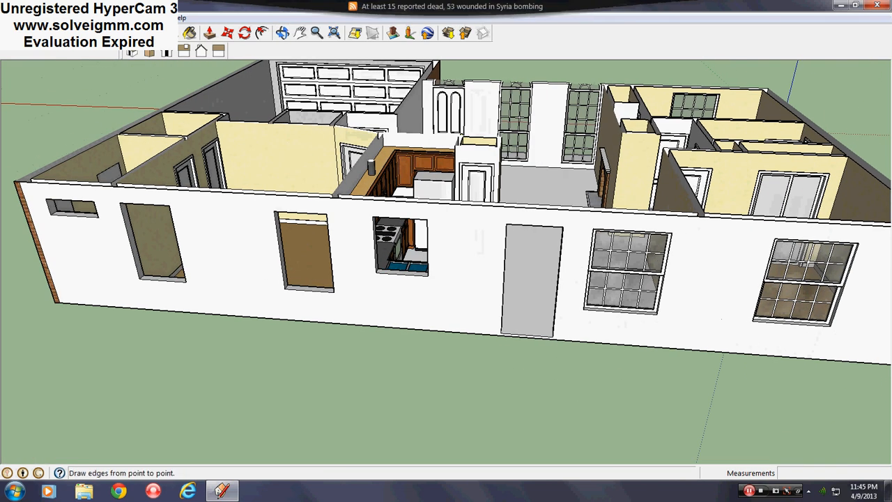
pyautogui.scroll(-3, 335, 271)
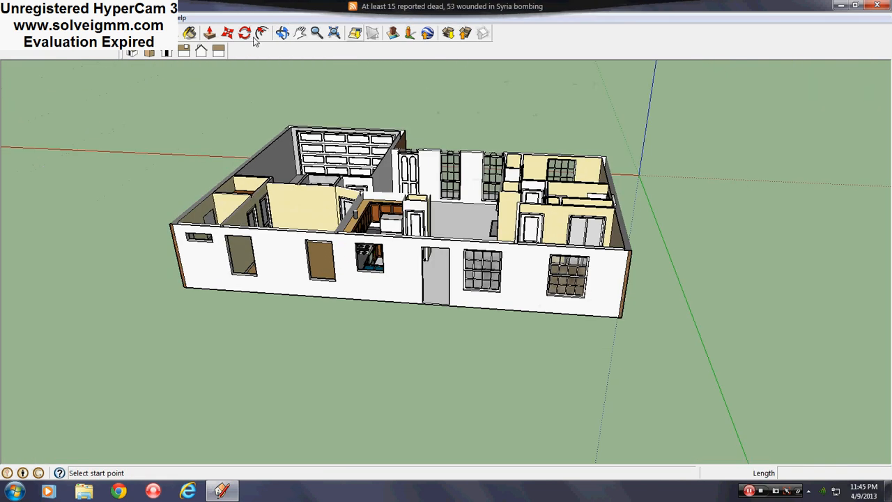
pyautogui.click(153, 18)
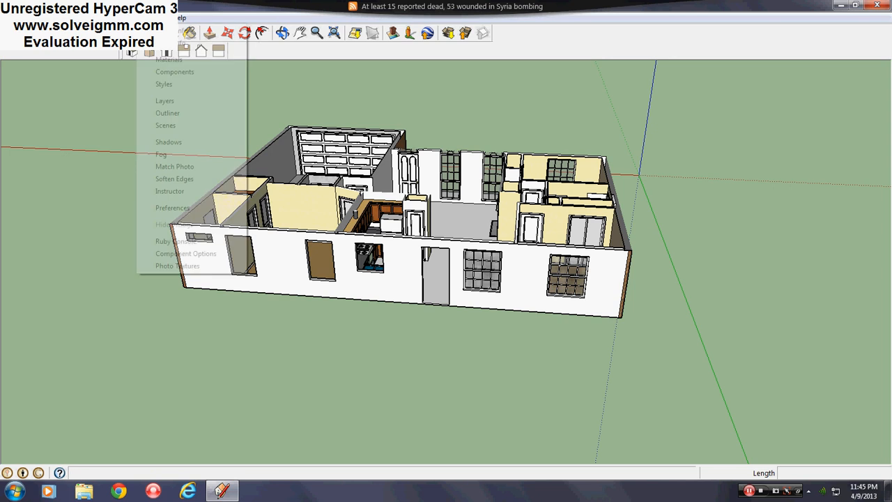
pyautogui.click(168, 73)
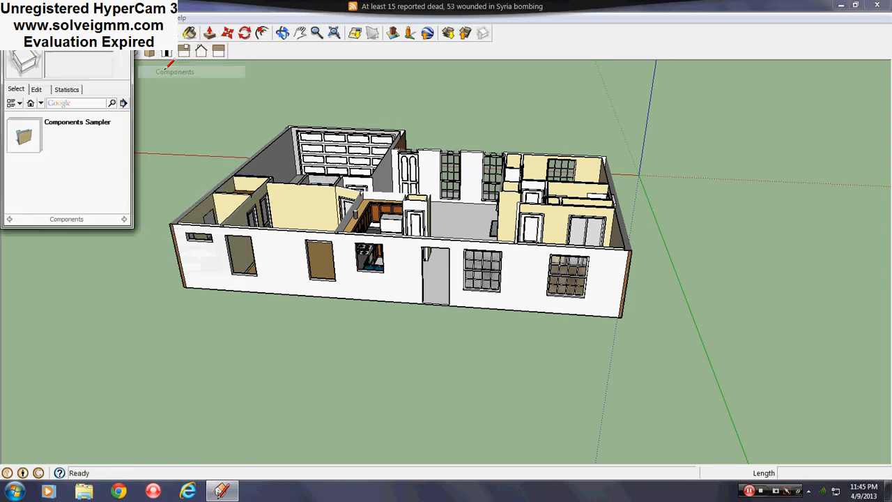
pyautogui.click(41, 104)
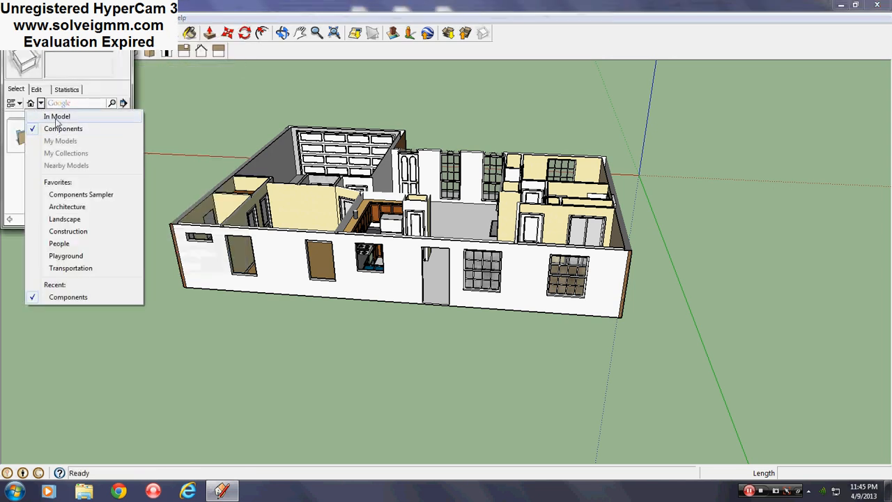
pyautogui.click(58, 117)
# Step: Place the arched window component Group#1 on the open ground beside the house and close the component browser
pyautogui.moveTo(125, 128); pyautogui.dragTo(124, 180)
pyautogui.click(20, 162)
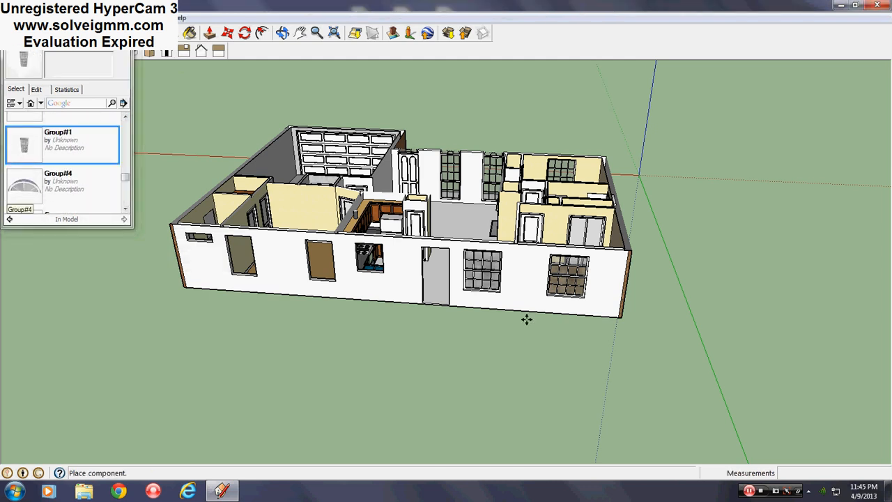
pyautogui.click(675, 298)
pyautogui.scroll(5, 677, 299)
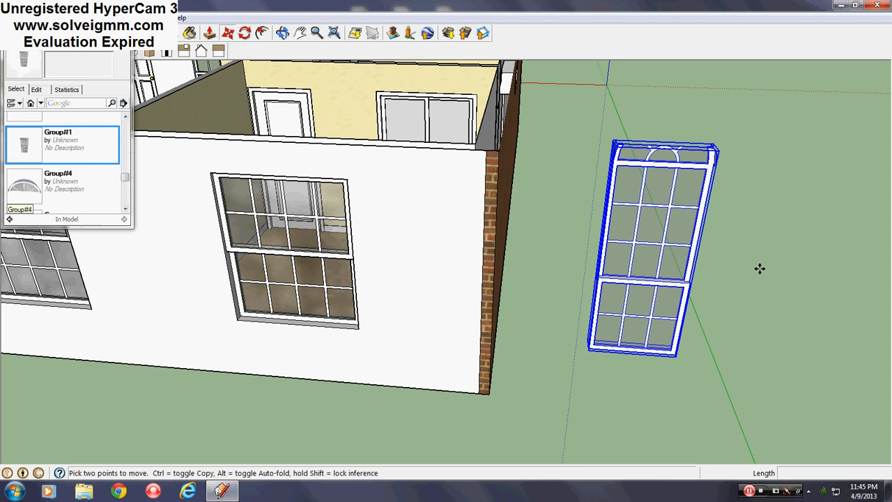
pyautogui.click(124, 27)
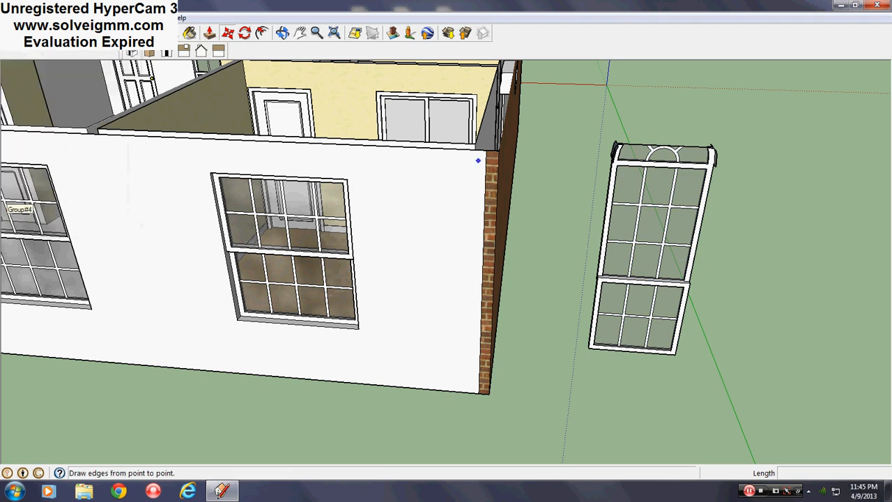
# Step: Open the arched window component on the ground beside the house for editing
pyautogui.click(60, 32)
pyautogui.scroll(-3, 227, 247)
pyautogui.scroll(6, 425, 183)
pyautogui.rightClick(588, 282)
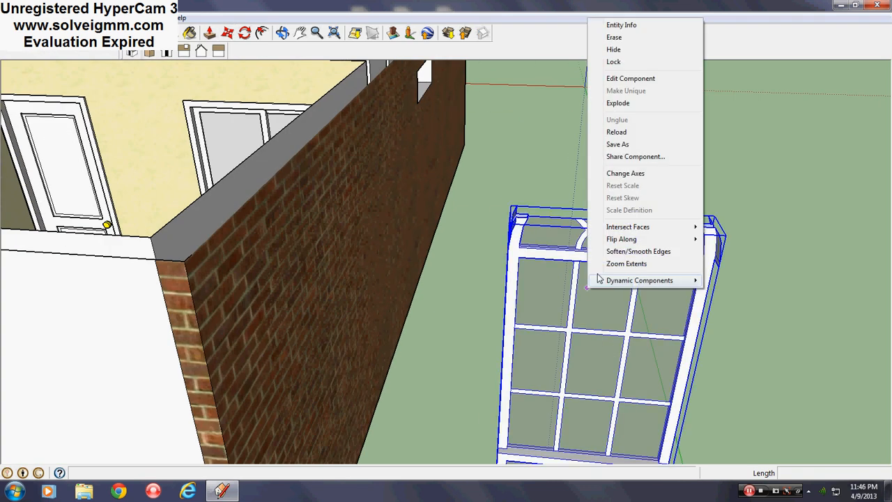
pyautogui.click(627, 78)
pyautogui.scroll(3, 679, 276)
pyautogui.moveTo(682, 269); pyautogui.dragTo(741, 213, button='middle')
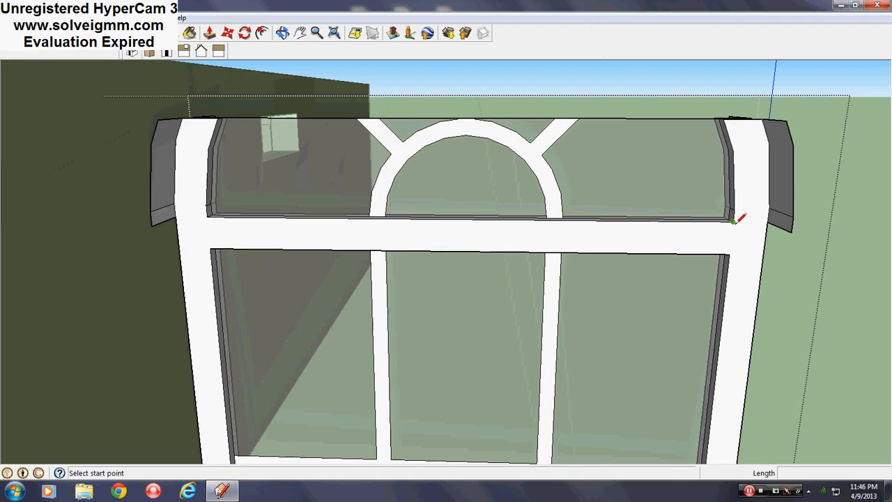
# Step: Draw edges across the window's side frames, level with the base of the arched section, on both faces
pyautogui.click(733, 221)
pyautogui.scroll(-3, 529, 193)
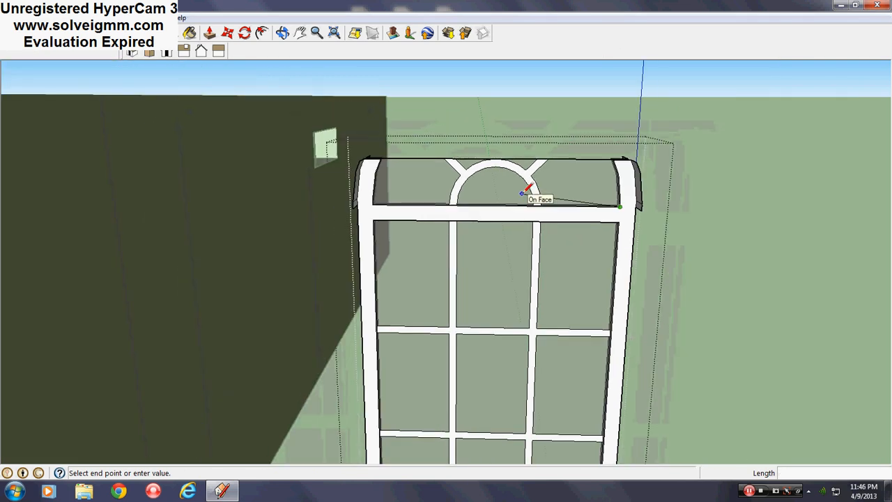
pyautogui.scroll(1, 597, 201)
pyautogui.scroll(3, 597, 202)
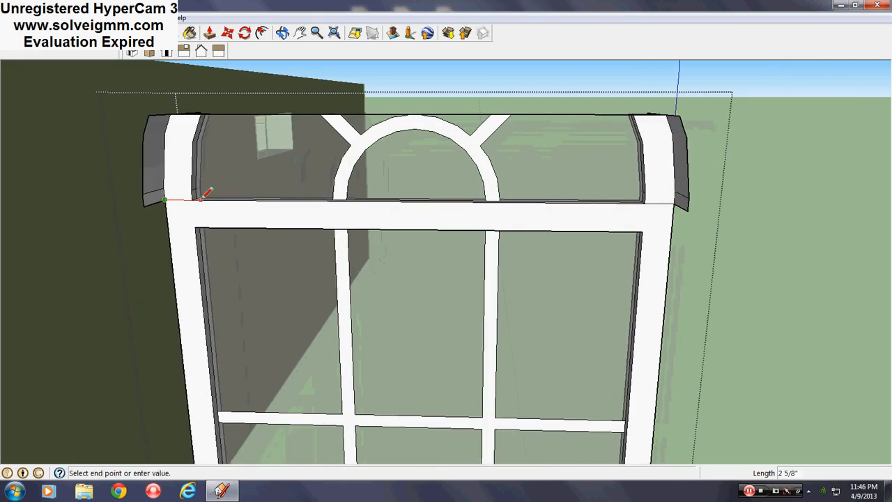
pyautogui.moveTo(199, 192)
pyautogui.mouseDown(button='middle')
pyautogui.moveTo(339, 273)
pyautogui.moveTo(421, 161)
pyautogui.mouseUp(button='middle')
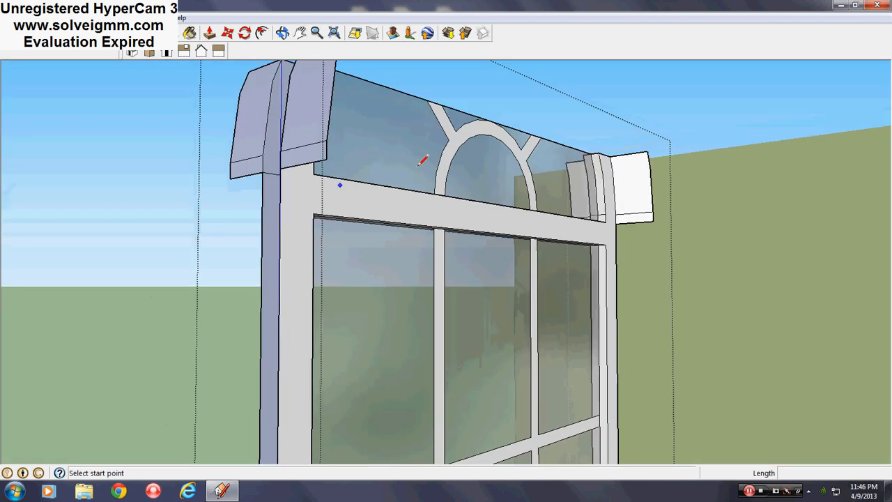
pyautogui.click(288, 164)
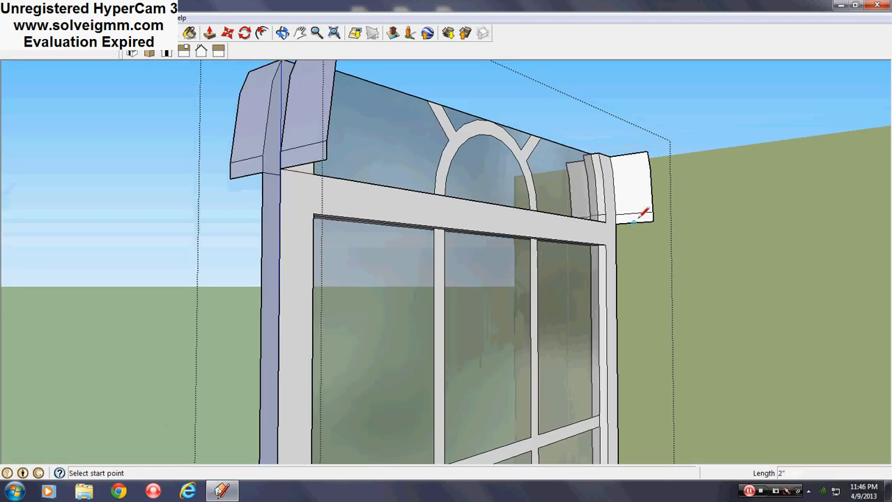
pyautogui.click(616, 223)
pyautogui.moveTo(404, 206); pyautogui.dragTo(392, 233, button='middle')
# Step: Delete the arched section above the window's upper rail
pyautogui.scroll(-2, 388, 243)
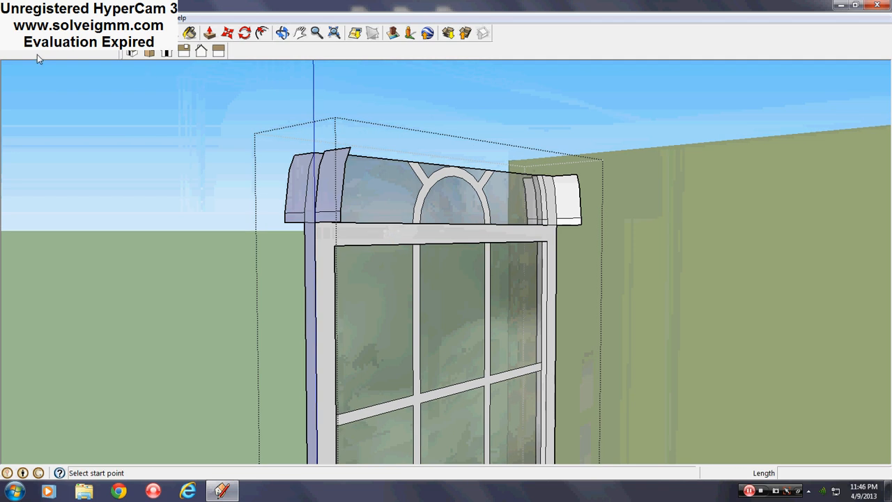
pyautogui.press('space')
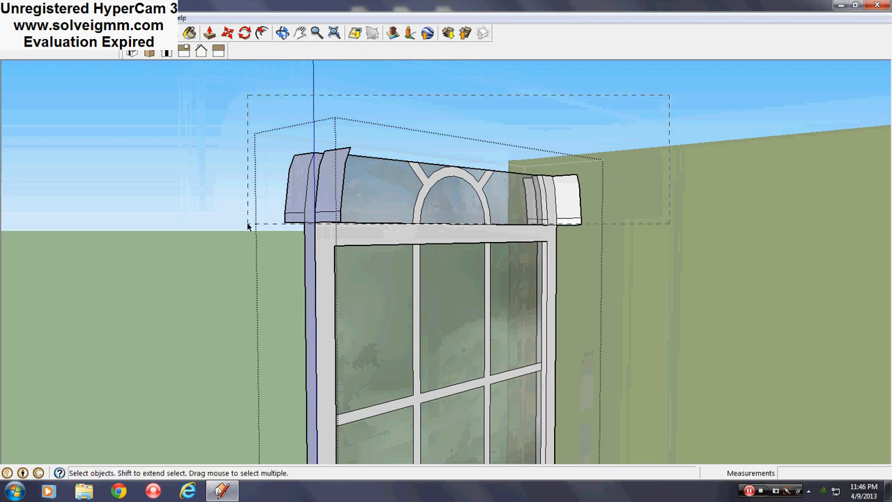
pyautogui.moveTo(247, 225); pyautogui.dragTo(250, 221)
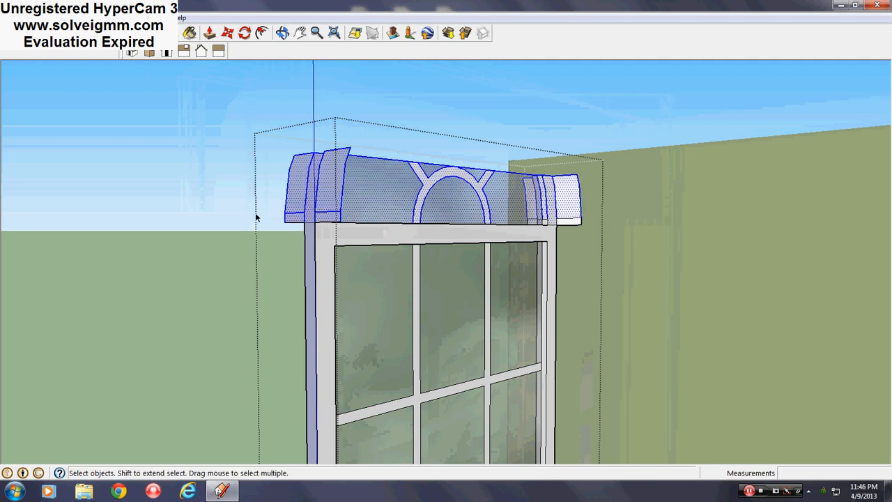
pyautogui.press('Delete')
# Step: Erase the leftover recess edges along the top of the window's upper rail
pyautogui.moveTo(258, 213); pyautogui.dragTo(252, 328, button='middle')
pyautogui.press('e')
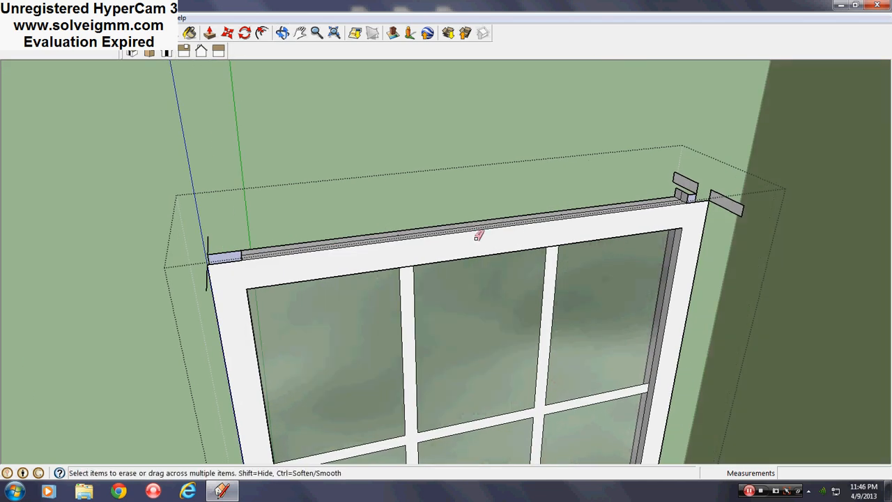
pyautogui.scroll(3, 581, 207)
pyautogui.moveTo(638, 189); pyautogui.dragTo(375, 221)
pyautogui.scroll(-3, 442, 213)
pyautogui.scroll(3, 384, 217)
pyautogui.scroll(-3, 354, 285)
pyautogui.scroll(1, 395, 260)
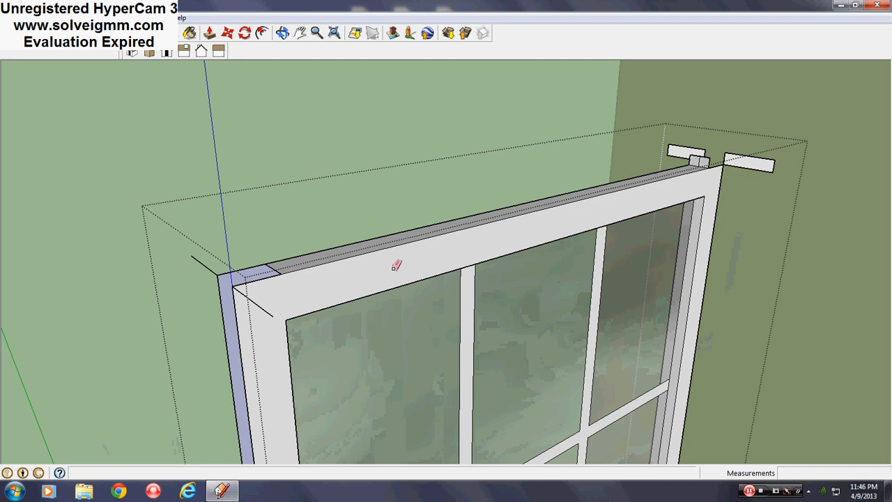
pyautogui.moveTo(280, 260)
pyautogui.mouseDown()
pyautogui.moveTo(730, 188)
pyautogui.moveTo(763, 167)
pyautogui.moveTo(766, 133)
pyautogui.moveTo(819, 143)
pyautogui.mouseUp()
# Step: Erase the leftover trim faces at the far upper corner of the window frame
pyautogui.scroll(5, 677, 159)
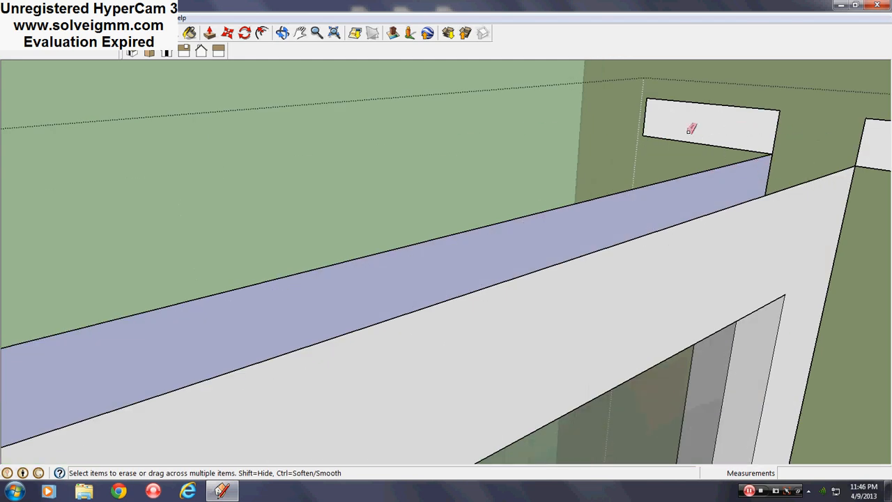
pyautogui.moveTo(651, 133); pyautogui.dragTo(848, 102)
pyautogui.moveTo(778, 107); pyautogui.dragTo(775, 106)
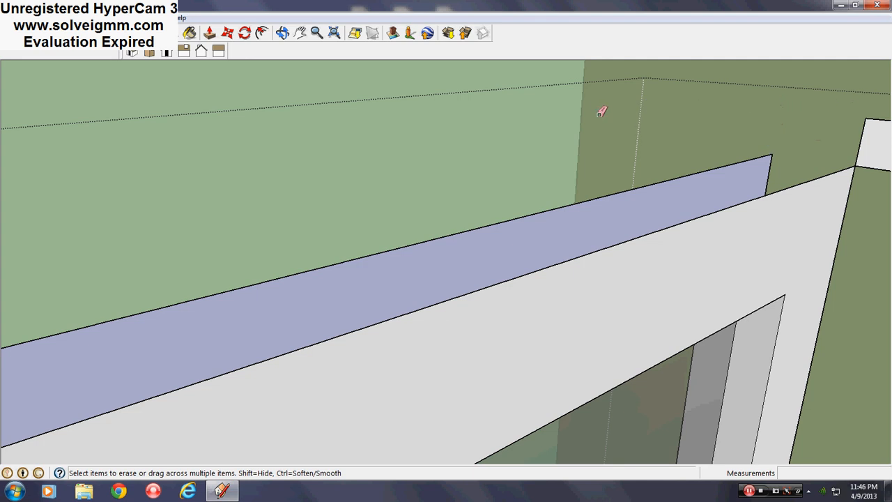
pyautogui.scroll(-3, 600, 113)
pyautogui.scroll(1, 705, 126)
pyautogui.moveTo(699, 128); pyautogui.dragTo(708, 115)
pyautogui.moveTo(815, 145); pyautogui.dragTo(794, 135)
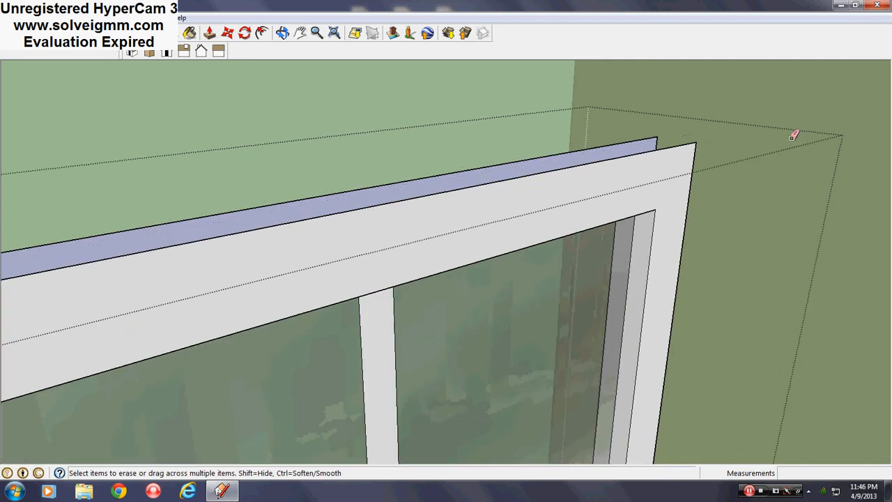
# Step: Erase the stray edges sticking out at the near upper corner of the window frame
pyautogui.scroll(-4, 793, 133)
pyautogui.scroll(2, 522, 209)
pyautogui.click(537, 165)
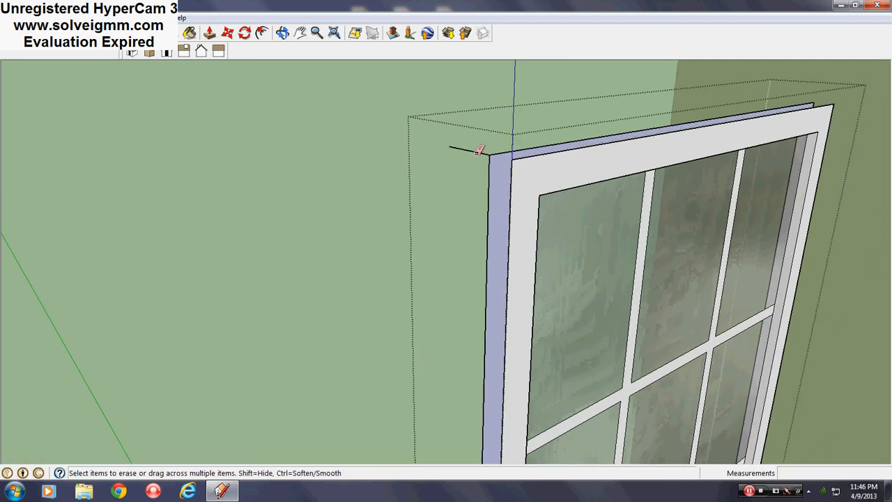
pyautogui.click(480, 152)
pyautogui.moveTo(500, 221); pyautogui.dragTo(569, 306, button='middle')
pyautogui.scroll(-3, 544, 310)
pyautogui.scroll(-5, 480, 343)
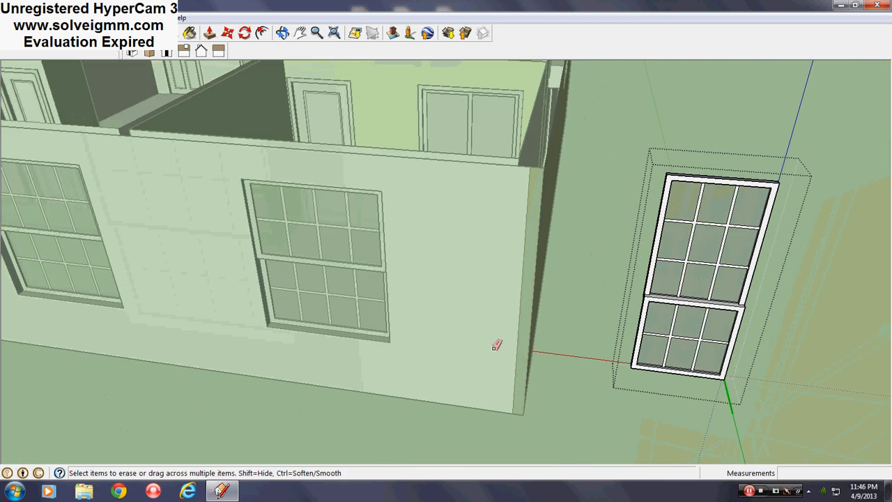
pyautogui.rightClick(670, 322)
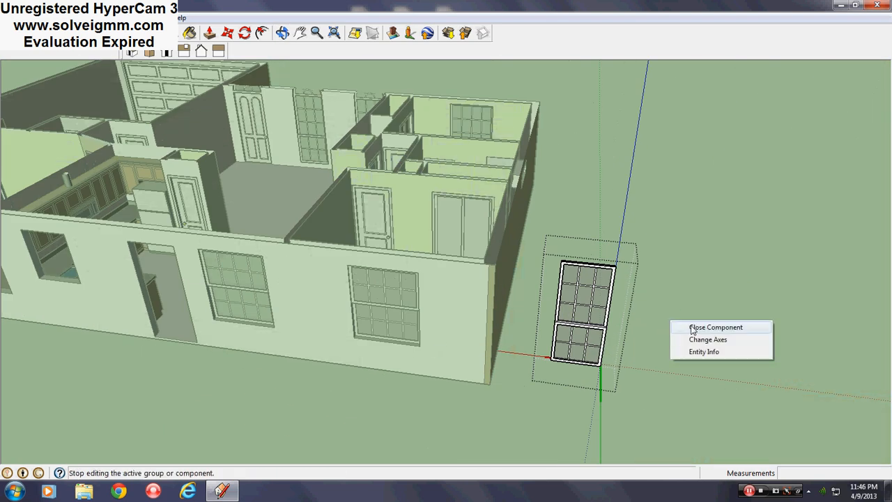
pyautogui.click(599, 298)
# Step: Draw short edges along the vertical muntins where they cross the uppermost horizontal muntin of the upper sash
pyautogui.scroll(6, 594, 285)
pyautogui.moveTo(615, 287); pyautogui.dragTo(638, 227, button='middle')
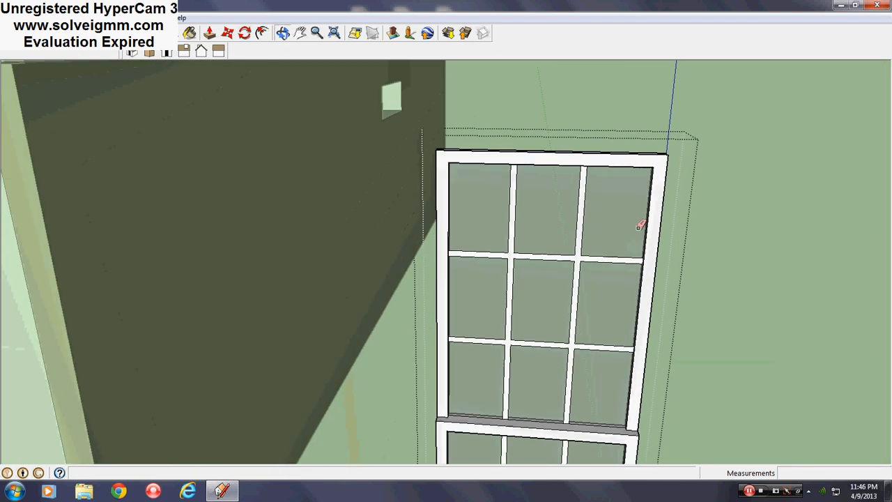
pyautogui.press('l')
pyautogui.scroll(3, 522, 242)
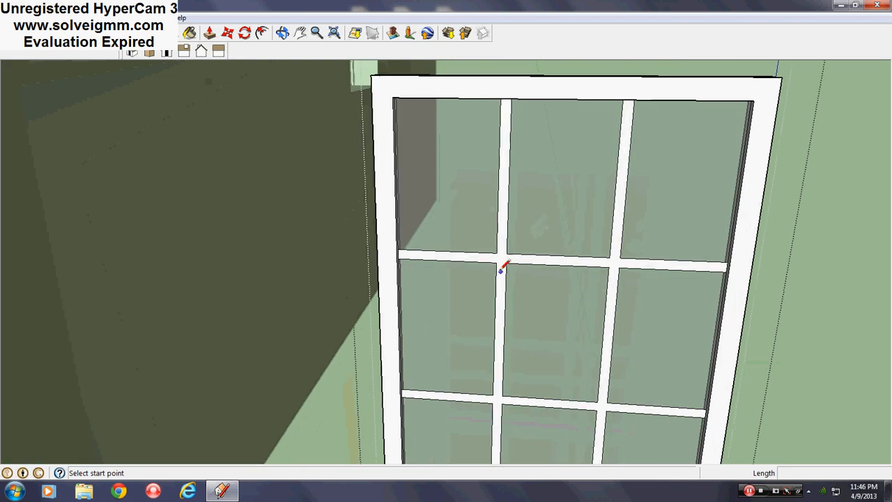
pyautogui.click(497, 261)
pyautogui.click(500, 253)
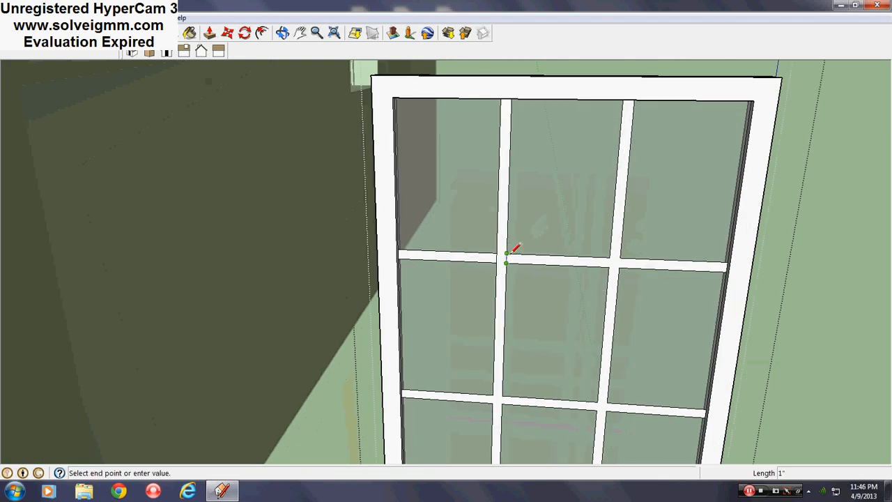
pyautogui.press('Escape')
pyautogui.press('Escape')
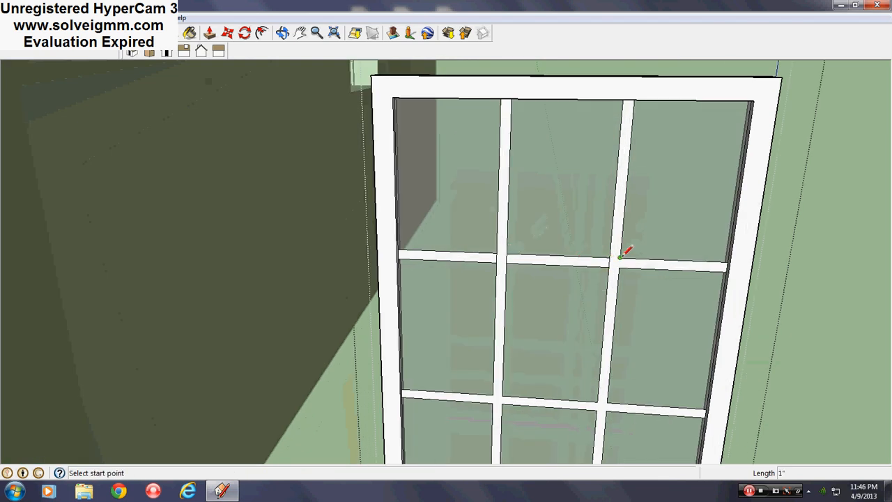
pyautogui.click(623, 255)
pyautogui.press('Escape')
pyautogui.scroll(-1, 88, 241)
pyautogui.moveTo(634, 313); pyautogui.dragTo(190, 6, button='middle')
# Step: Erase all three segments of the uppermost horizontal muntin in the upper sash
pyautogui.press('e')
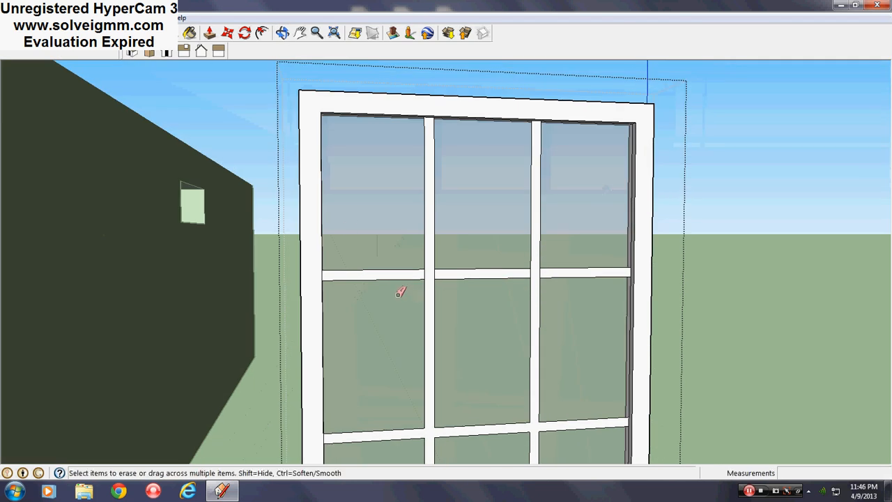
pyautogui.click(409, 274)
pyautogui.click(483, 276)
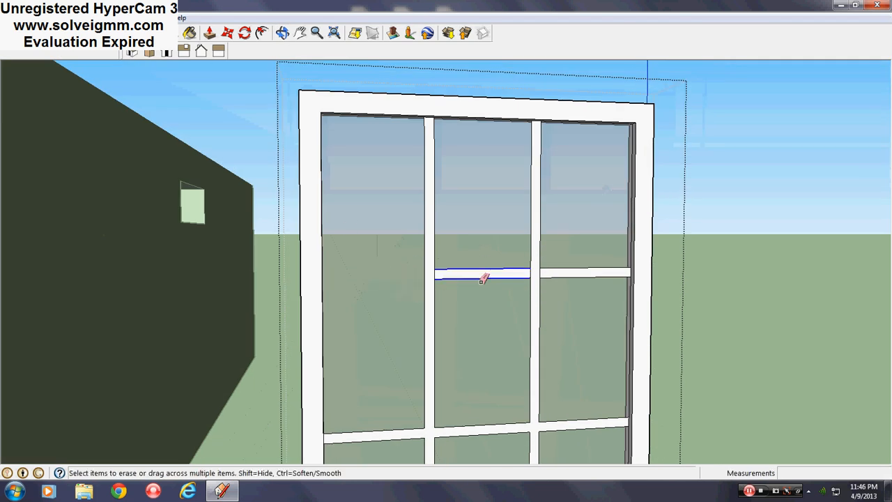
pyautogui.click(569, 268)
# Step: Move the upper sash's top rail down 1'4" along the blue axis to shorten the window
pyautogui.moveTo(571, 233)
pyautogui.mouseDown(button='middle')
pyautogui.moveTo(474, 230)
pyautogui.moveTo(536, 233)
pyautogui.mouseUp(button='middle')
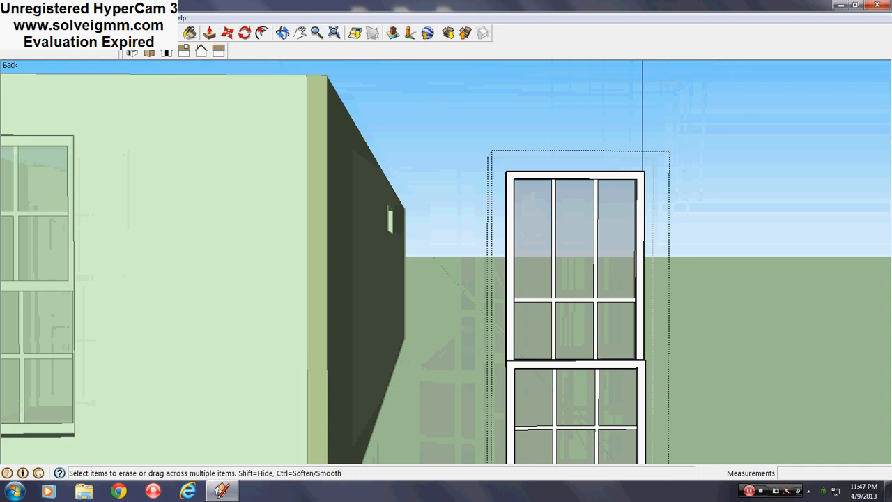
pyautogui.press('space')
pyautogui.moveTo(435, 235); pyautogui.dragTo(814, 119)
pyautogui.click(227, 33)
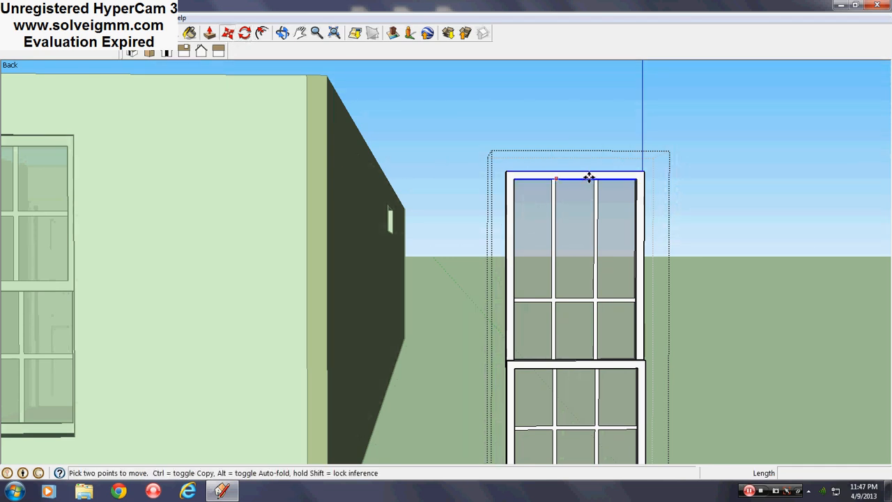
pyautogui.click(576, 173)
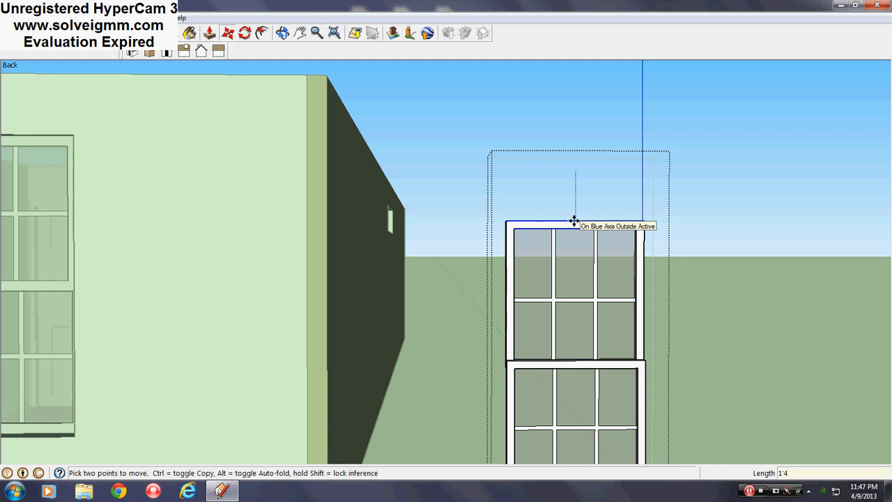
pyautogui.click(573, 221)
# Step: Raise the lower sash's top rail along the blue axis to make the lower sash taller
pyautogui.scroll(-3, 585, 292)
pyautogui.scroll(3, 559, 280)
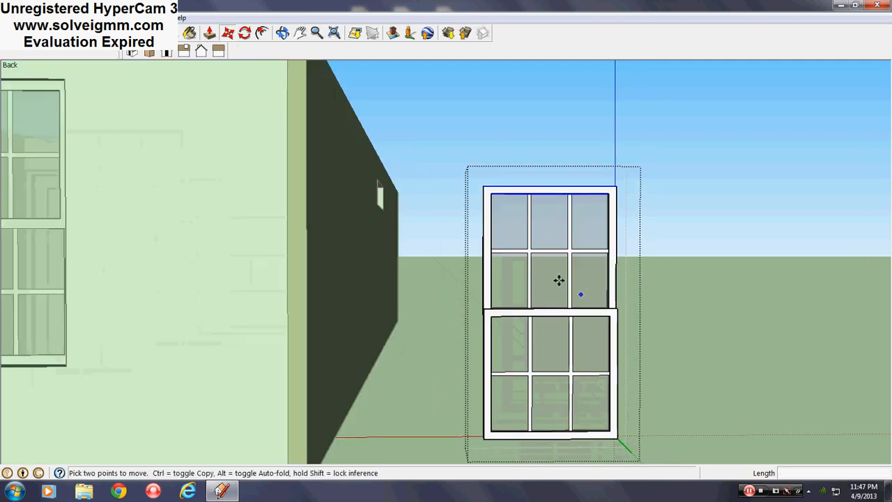
pyautogui.scroll(-2, 262, 110)
pyautogui.press('space')
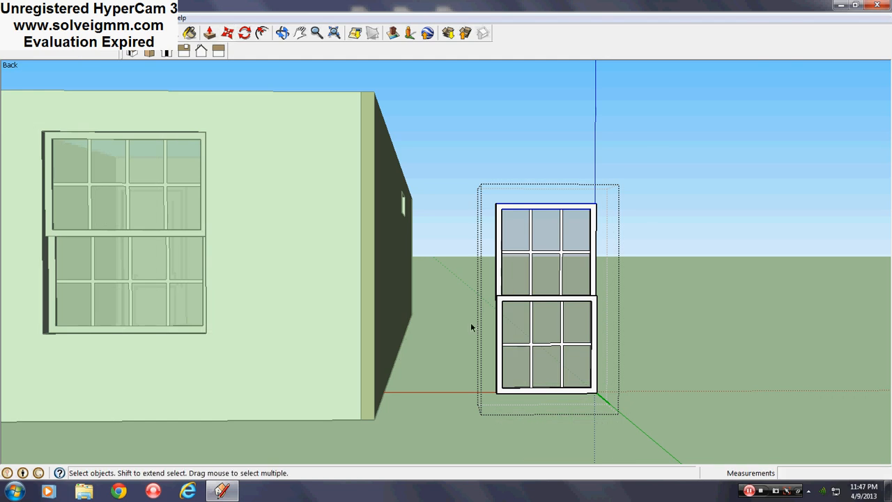
pyautogui.moveTo(460, 314); pyautogui.dragTo(635, 271)
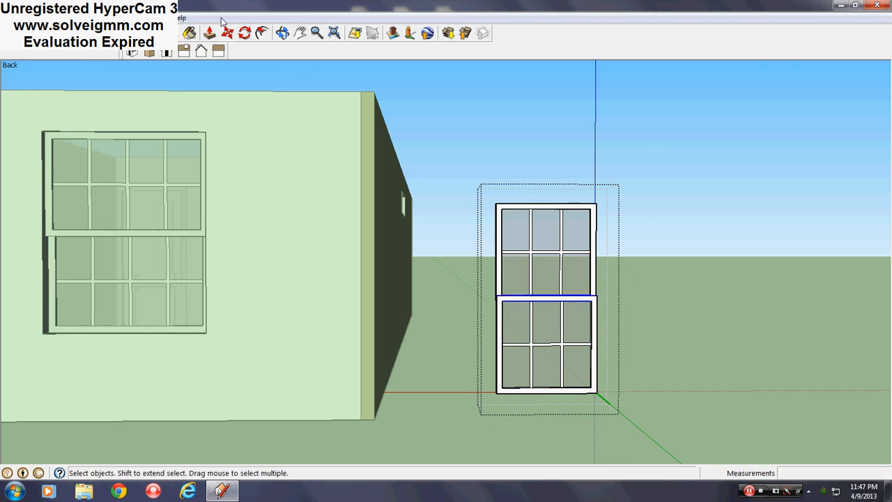
pyautogui.click(227, 35)
pyautogui.click(545, 296)
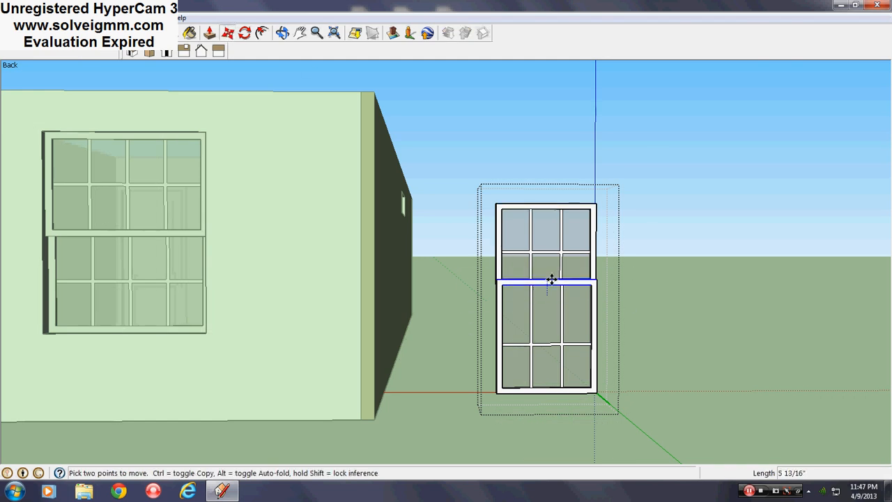
pyautogui.scroll(2, 551, 281)
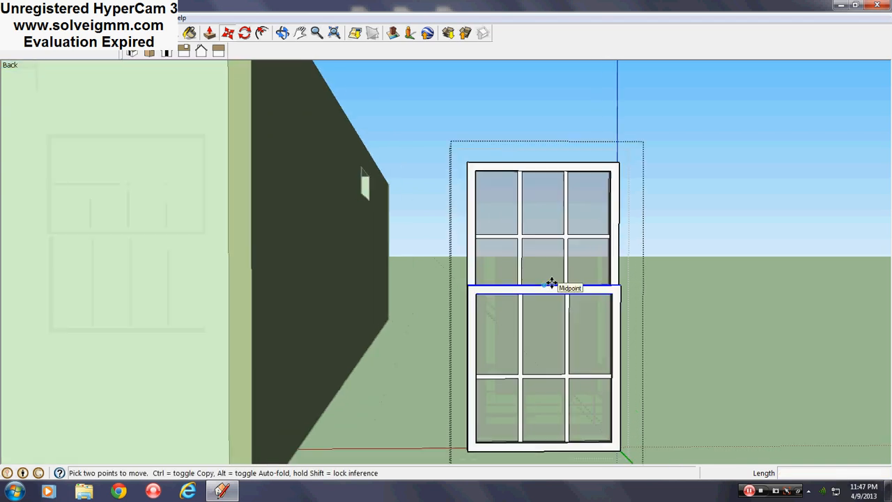
# Step: Move the lower sash's horizontal muntin up 6" along the blue axis
pyautogui.press('space')
pyautogui.moveTo(481, 284); pyautogui.dragTo(491, 256, button='middle')
pyautogui.scroll(-1, 491, 258)
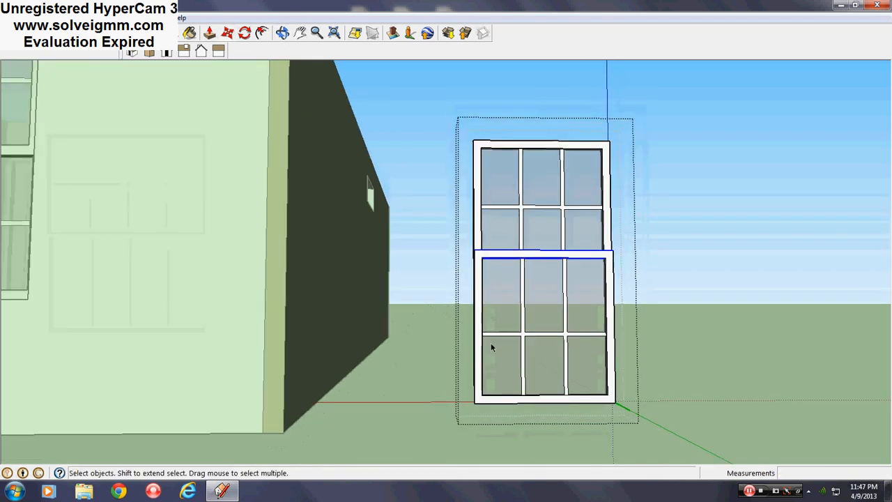
pyautogui.click(500, 334)
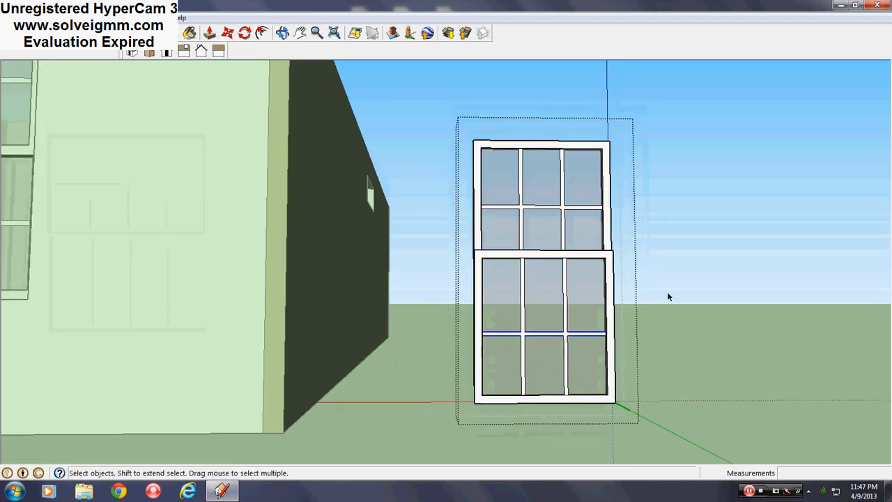
pyautogui.click(227, 32)
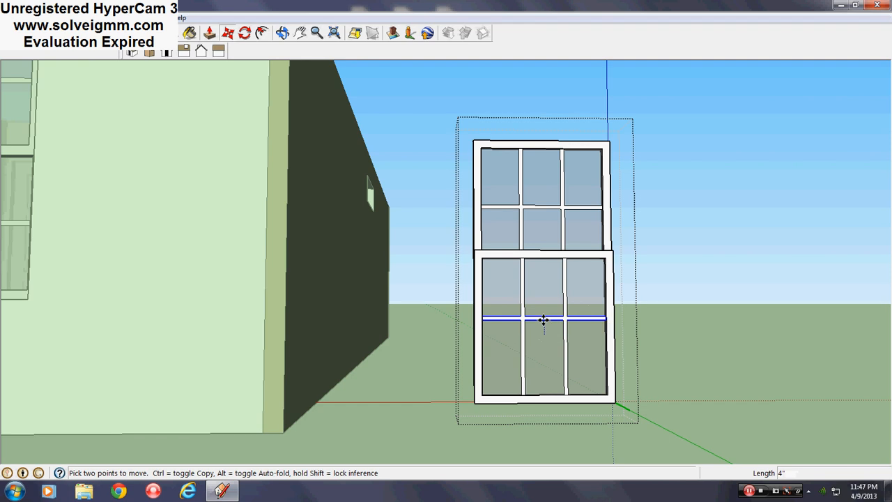
pyautogui.write('6')
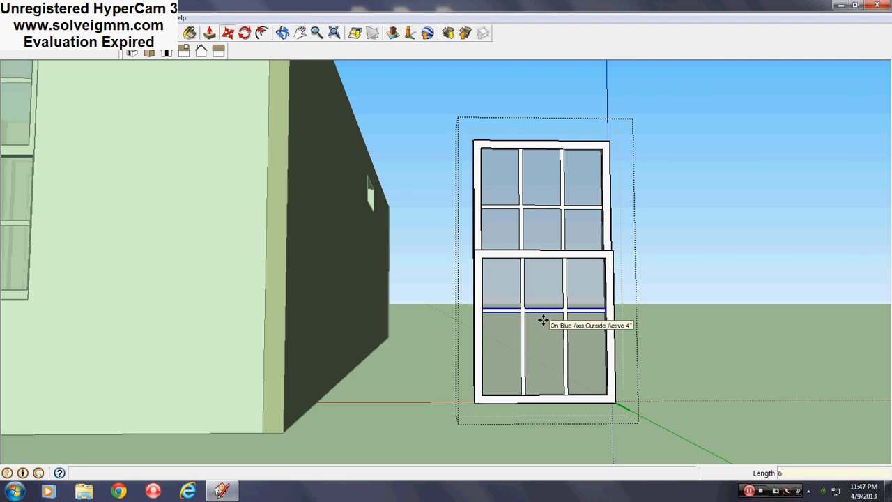
# Step: Move the upper sash's horizontal muntin up 2" along the blue axis
pyautogui.moveTo(543, 319); pyautogui.dragTo(549, 301, button='middle')
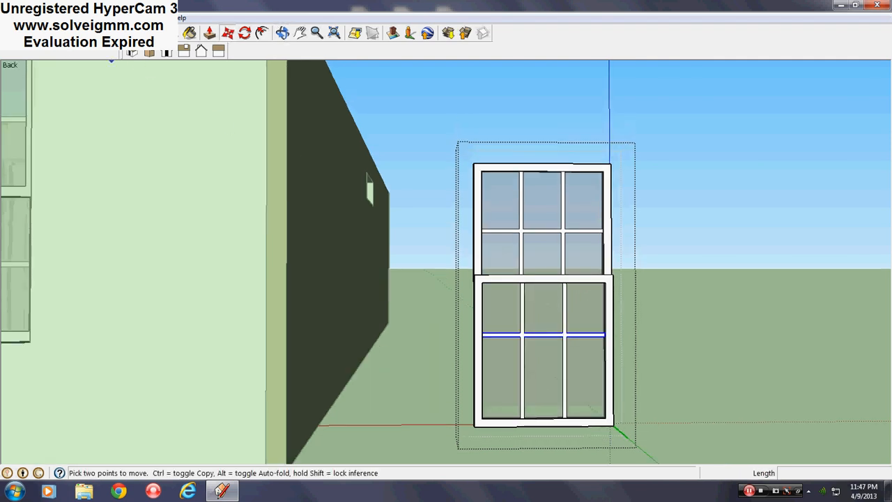
pyautogui.press('space')
pyautogui.moveTo(453, 236); pyautogui.dragTo(767, 201)
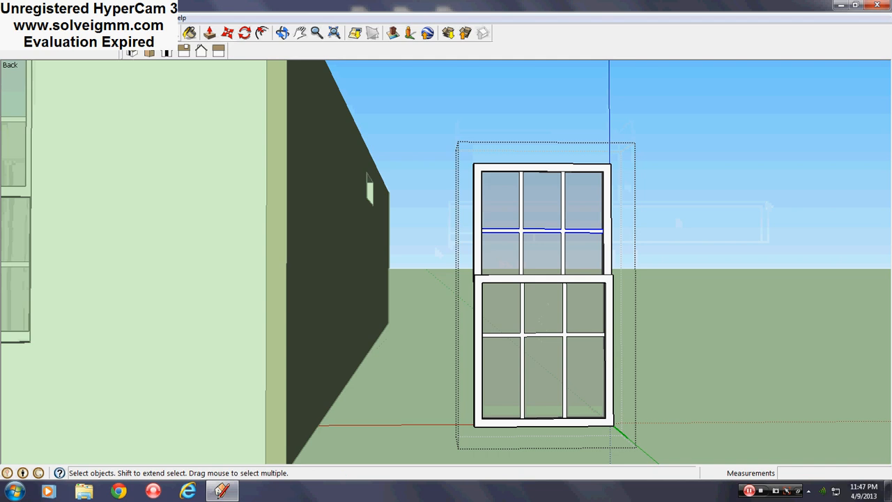
pyautogui.click(227, 33)
pyautogui.click(543, 229)
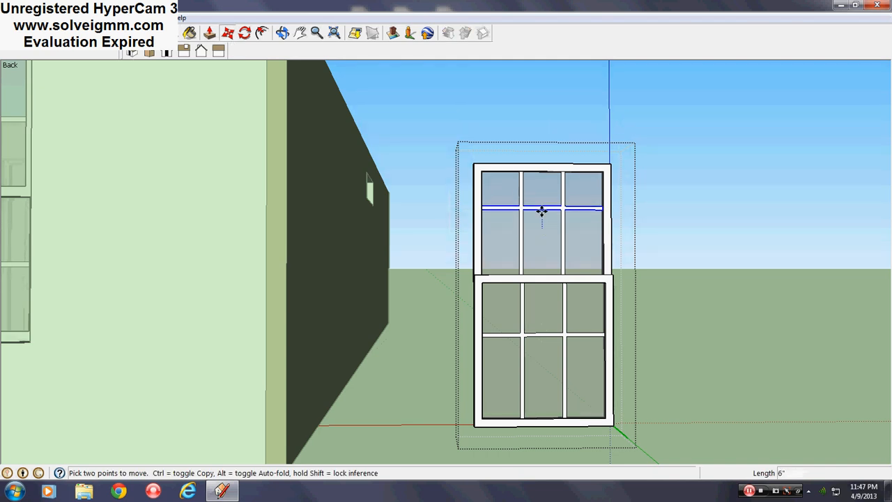
pyautogui.press('Return')
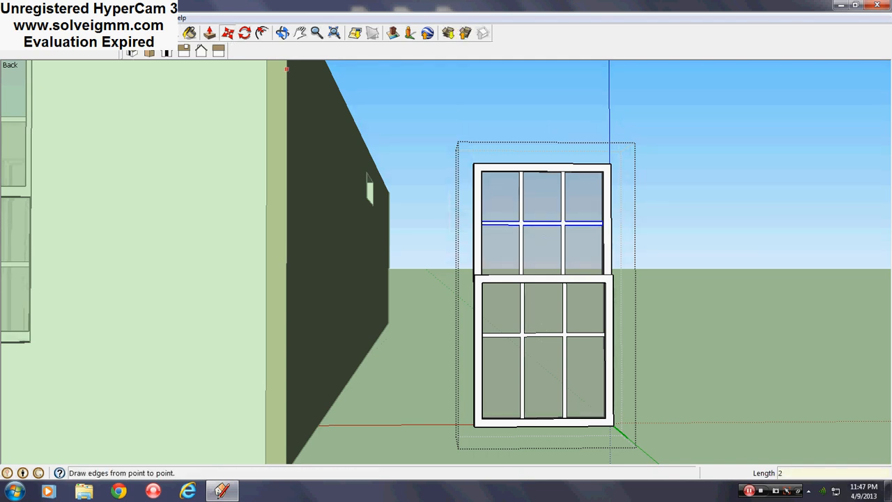
# Step: Move the lower sash's bottom rail up 8" along the blue axis to shorten the window from below
pyautogui.click(60, 32)
pyautogui.scroll(3, 592, 263)
pyautogui.moveTo(597, 258); pyautogui.dragTo(655, 303, button='middle')
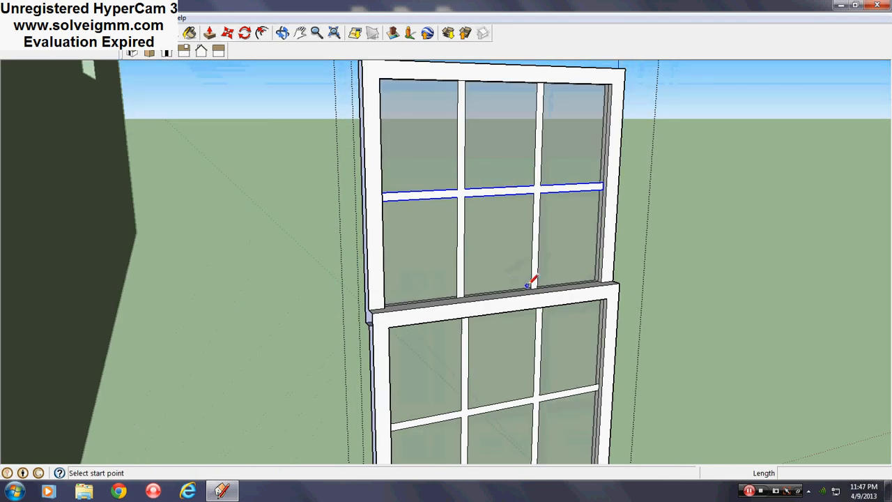
pyautogui.scroll(-2, 531, 286)
pyautogui.moveTo(531, 286); pyautogui.dragTo(449, 248, button='middle')
pyautogui.scroll(-1, 449, 247)
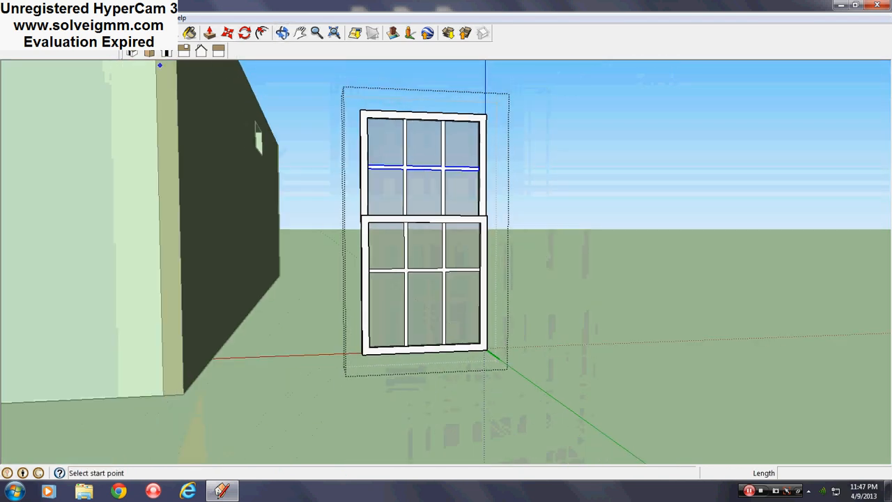
pyautogui.click(40, 33)
pyautogui.moveTo(271, 407); pyautogui.dragTo(630, 288)
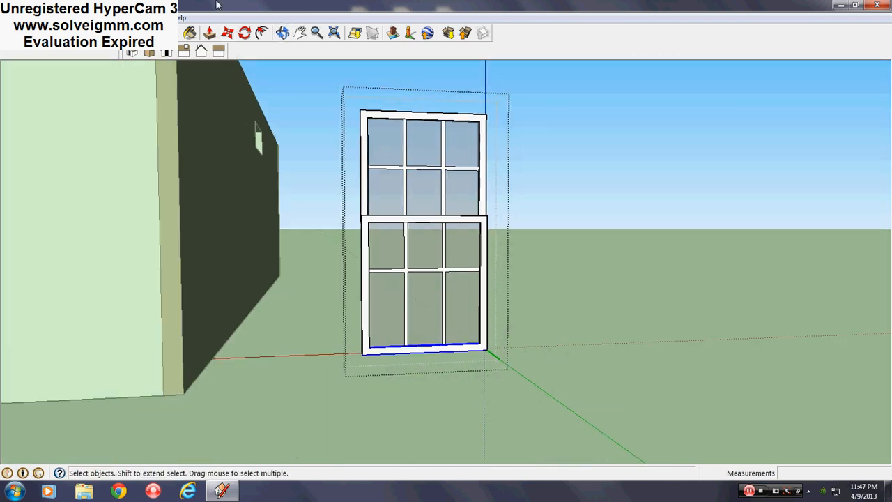
pyautogui.click(228, 33)
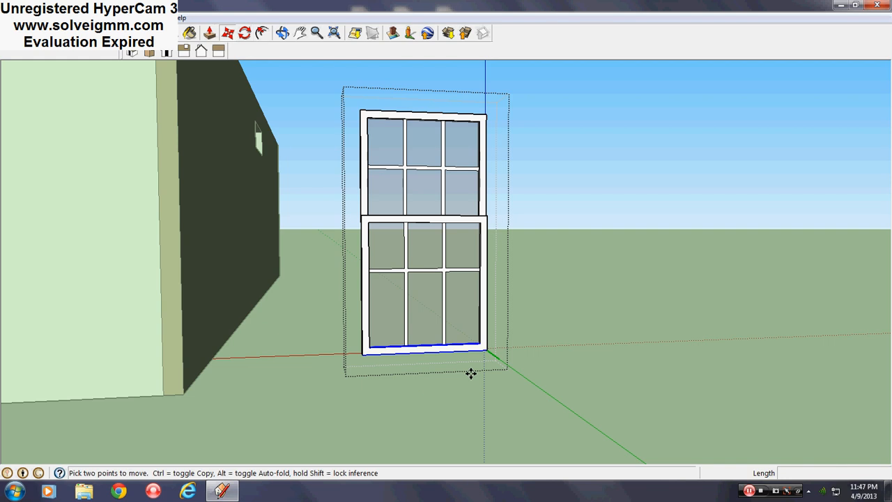
pyautogui.click(426, 347)
pyautogui.press('Return')
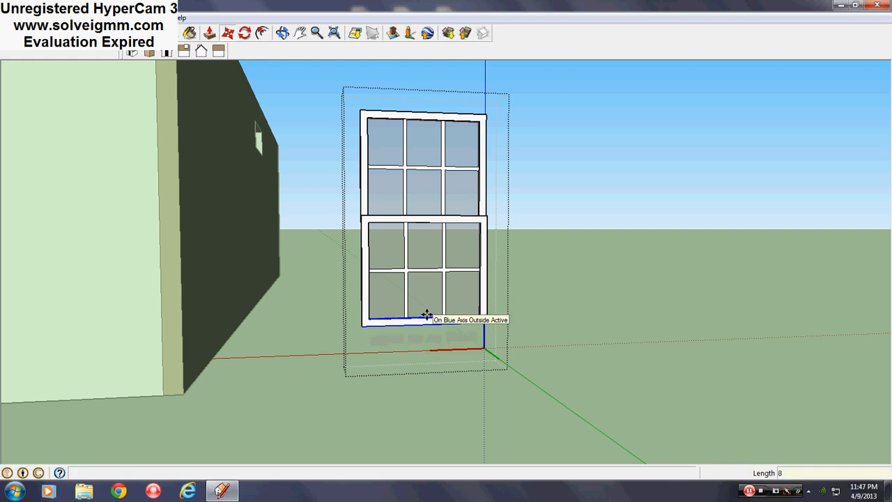
# Step: Finish editing the reshaped window component and return to the whole house model
pyautogui.scroll(-3, 456, 311)
pyautogui.moveTo(455, 311); pyautogui.dragTo(379, 307, button='middle')
pyautogui.scroll(-3, 486, 323)
pyautogui.rightClick(503, 312)
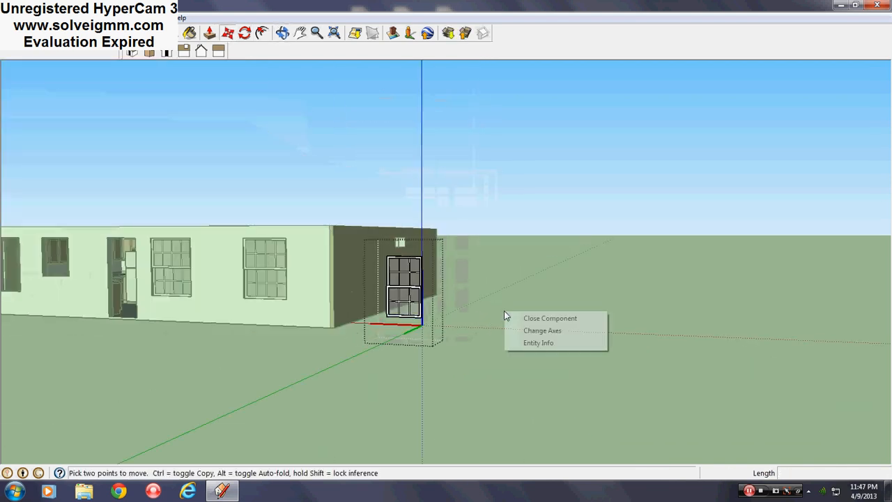
pyautogui.click(525, 318)
pyautogui.scroll(3, 319, 315)
pyautogui.scroll(2, 319, 315)
pyautogui.moveTo(319, 315); pyautogui.dragTo(292, 334, button='middle')
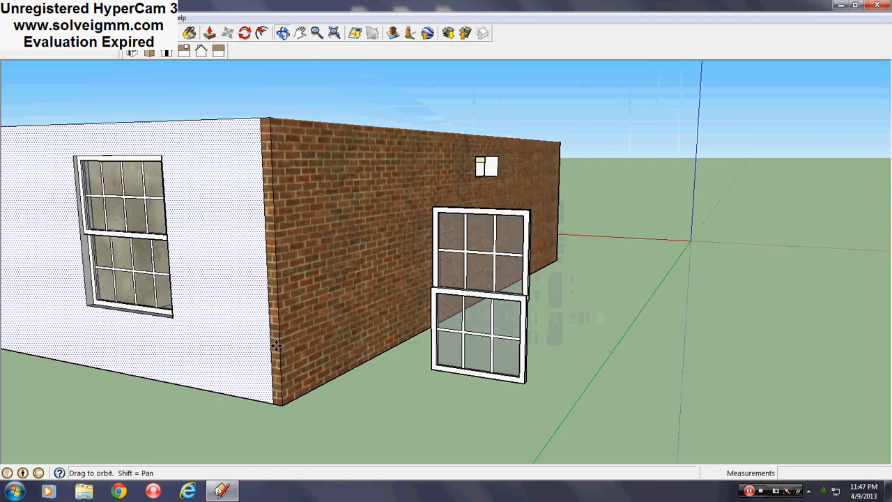
pyautogui.scroll(2, 494, 365)
pyautogui.moveTo(494, 364); pyautogui.dragTo(453, 438, button='middle')
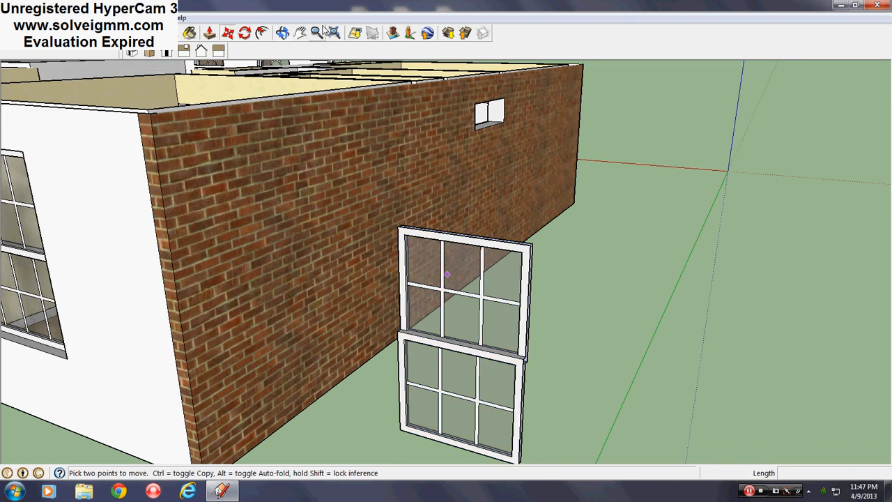
# Step: Try to rotate the window component 90° in the horizontal plane about the middle of its meeting rail
pyautogui.click(245, 33)
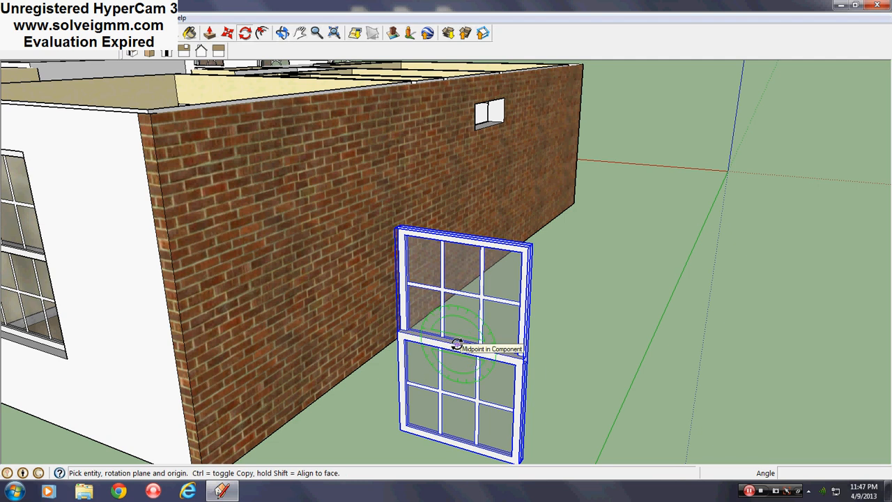
pyautogui.scroll(5, 455, 342)
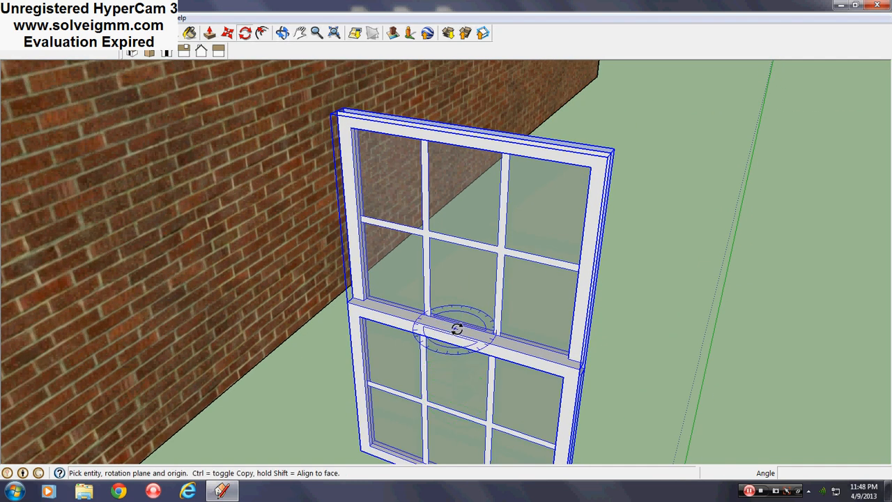
pyautogui.click(456, 329)
pyautogui.click(676, 382)
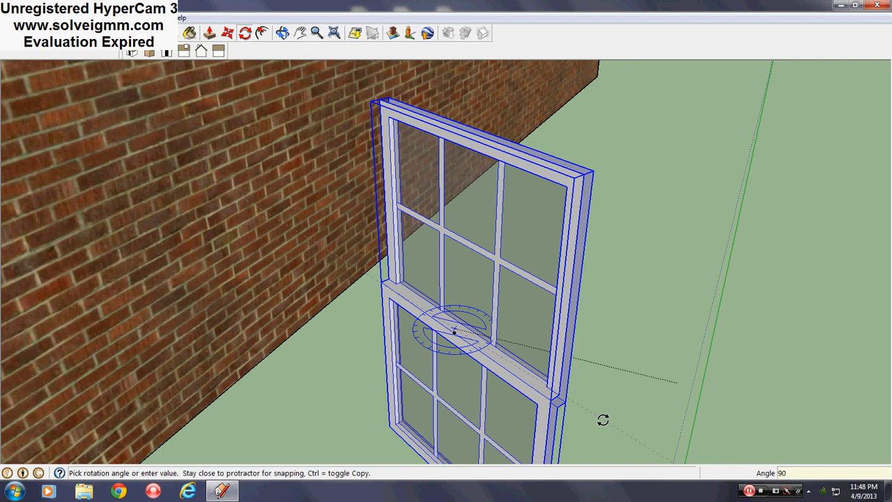
pyautogui.press('Return')
pyautogui.hotkey('ctrl', 'z')
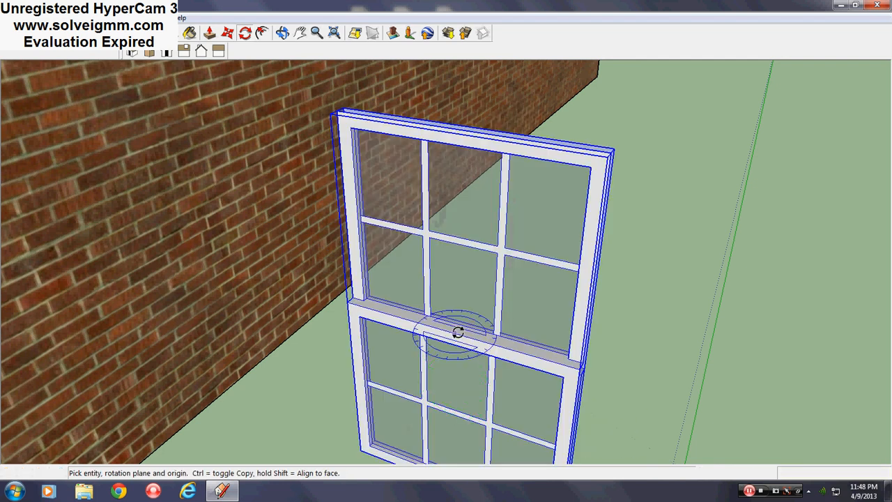
# Step: Rotate the window component 180° in the horizontal plane about the midpoint of its meeting rail
pyautogui.click(455, 333)
pyautogui.click(742, 408)
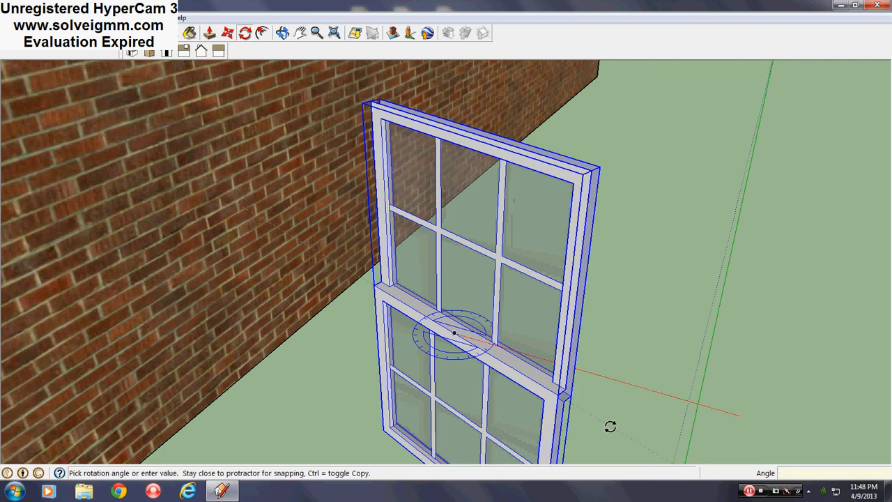
pyautogui.press('Return')
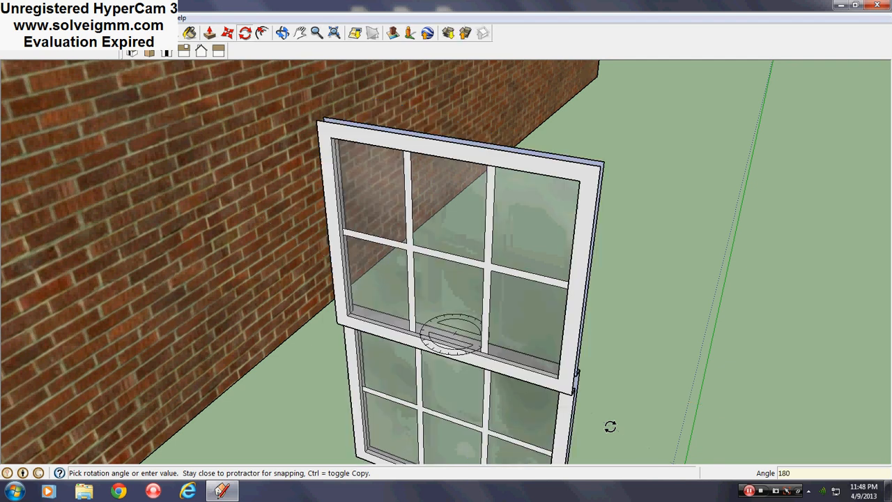
# Step: Move the window by its lower corner into the tall opening beside the kitchen opening, setting it back on the sill
pyautogui.scroll(-3, 505, 279)
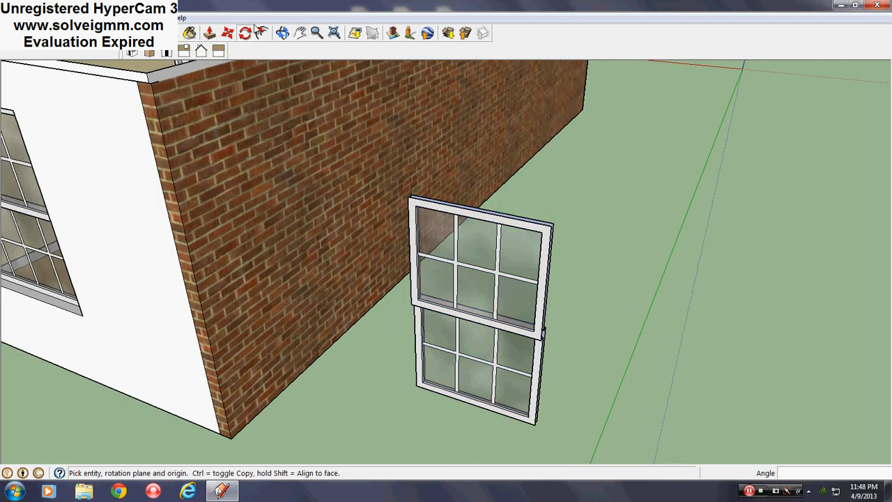
pyautogui.press('m')
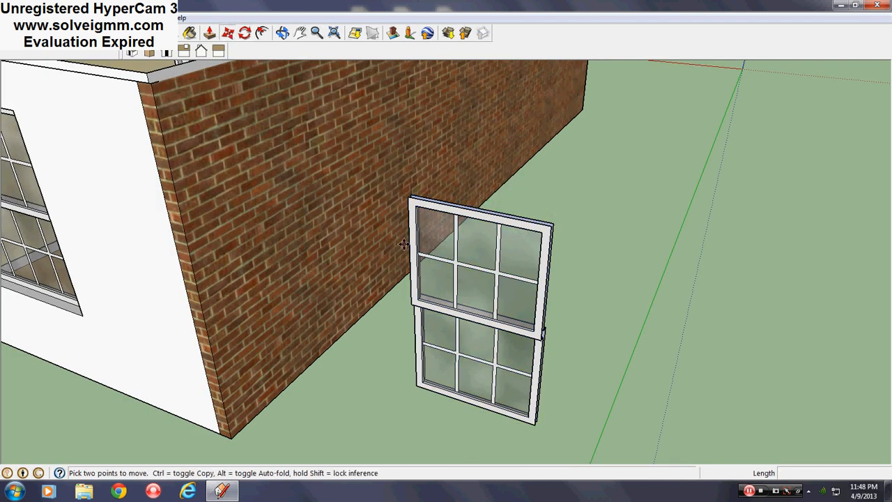
pyautogui.click(418, 387)
pyautogui.scroll(-4, 573, 318)
pyautogui.keyDown('shift'); pyautogui.moveTo(192, 246); pyautogui.dragTo(760, 398, button='middle'); pyautogui.keyUp('shift')
pyautogui.scroll(3, 697, 385)
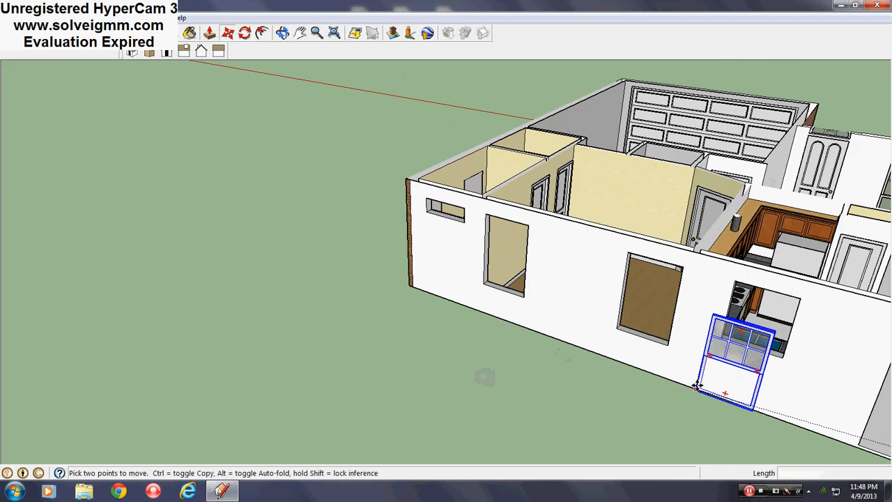
pyautogui.scroll(10, 696, 386)
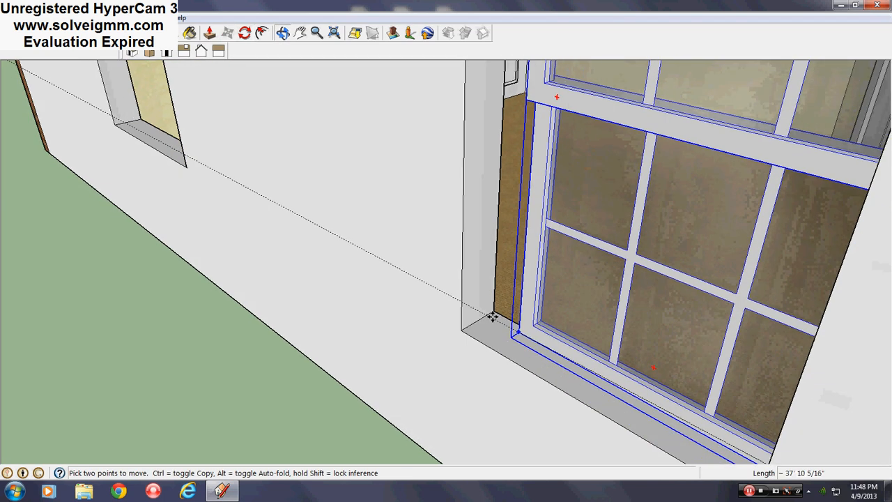
pyautogui.click(478, 321)
# Step: Copy the fitted window along the red axis into the matching tall opening beside the small high opening
pyautogui.press('ctrl')
pyautogui.click(478, 320)
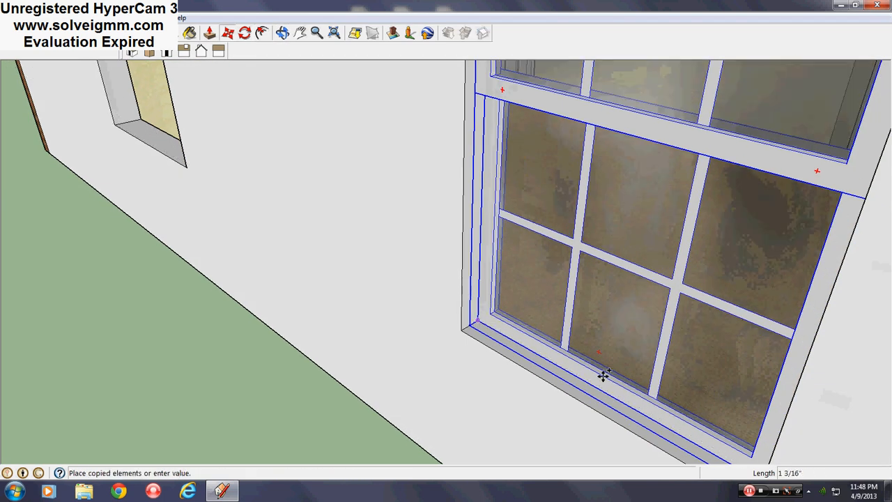
pyautogui.scroll(-5, 354, 253)
pyautogui.scroll(4, 285, 163)
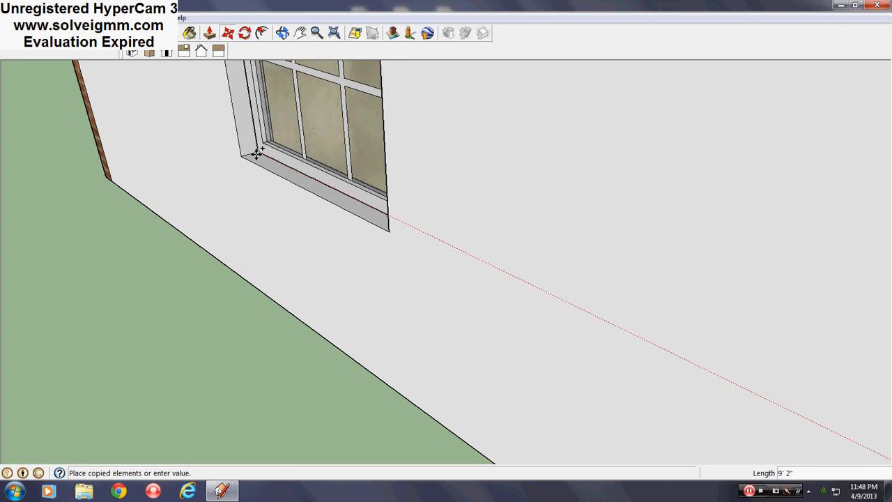
pyautogui.click(258, 152)
pyautogui.scroll(-8, 296, 235)
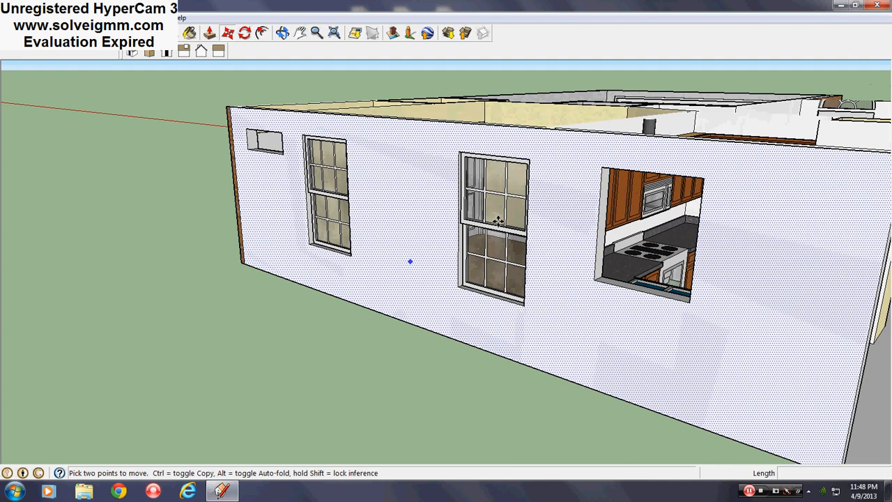
# Step: Explode both newly fitted double-sash window components
pyautogui.rightClick(513, 212)
pyautogui.click(519, 296)
pyautogui.rightClick(336, 192)
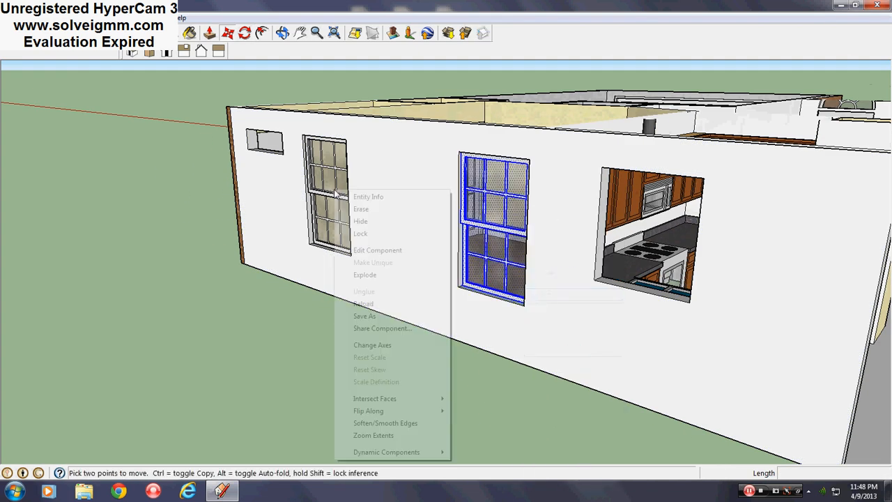
pyautogui.click(373, 275)
pyautogui.scroll(-5, 348, 253)
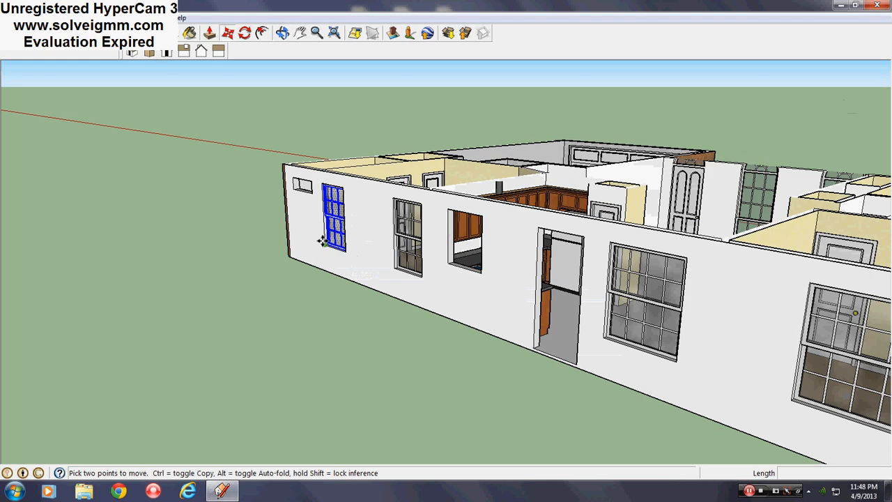
# Step: Erase the edges inside the wall where the frame of the window beside the kitchen opening meets the jamb
pyautogui.scroll(-3, 418, 320)
pyautogui.scroll(5, 358, 250)
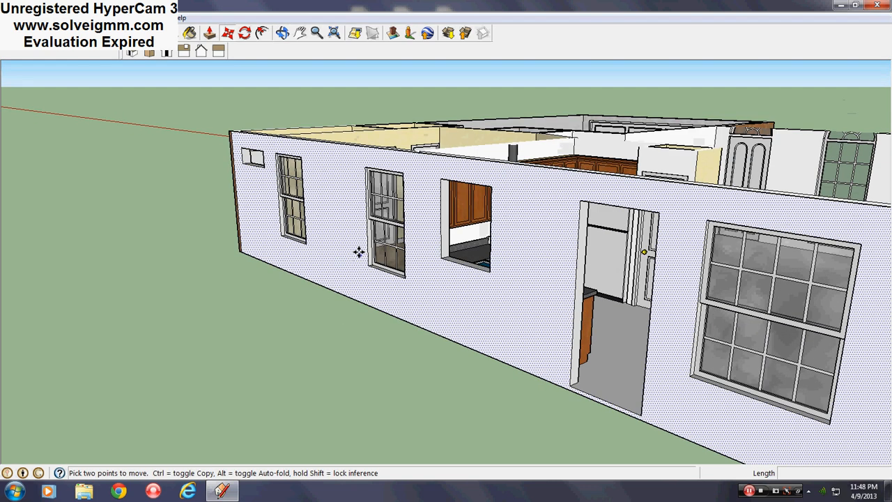
pyautogui.scroll(5, 385, 259)
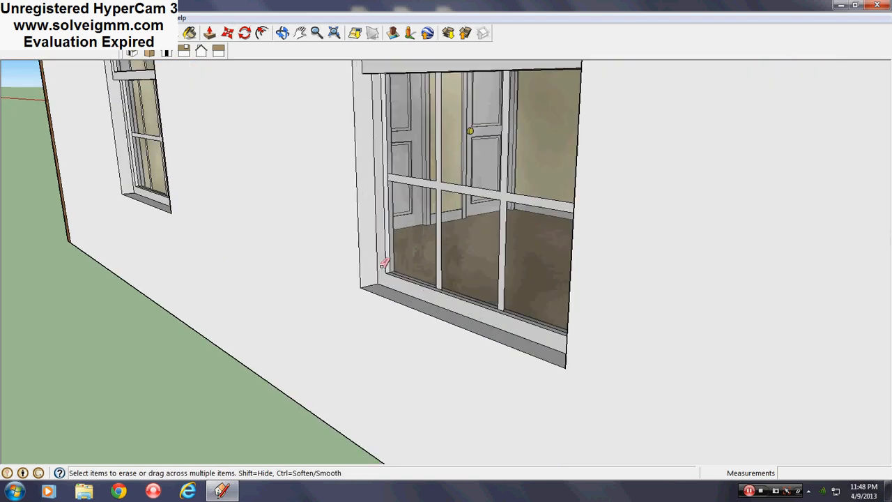
pyautogui.moveTo(384, 258); pyautogui.dragTo(329, 217, button='middle')
pyautogui.scroll(2, 463, 325)
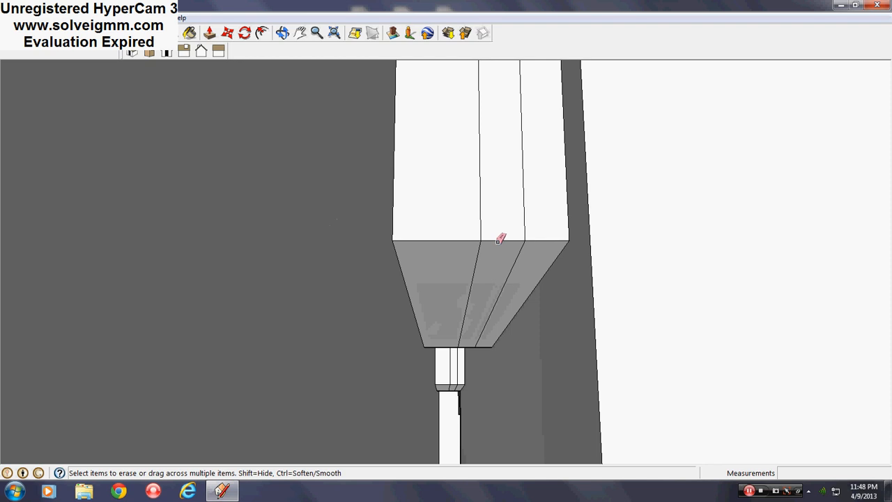
pyautogui.scroll(5, 418, 348)
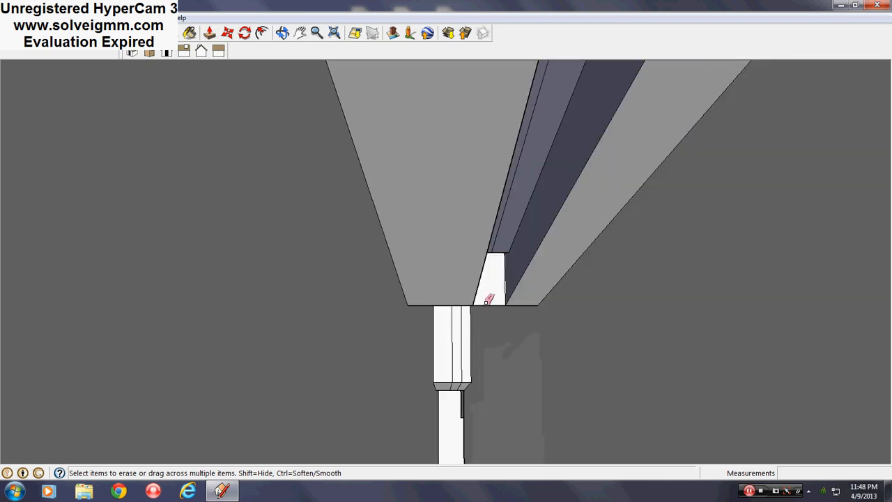
pyautogui.scroll(4, 451, 403)
pyautogui.scroll(-2, 453, 375)
pyautogui.click(470, 307)
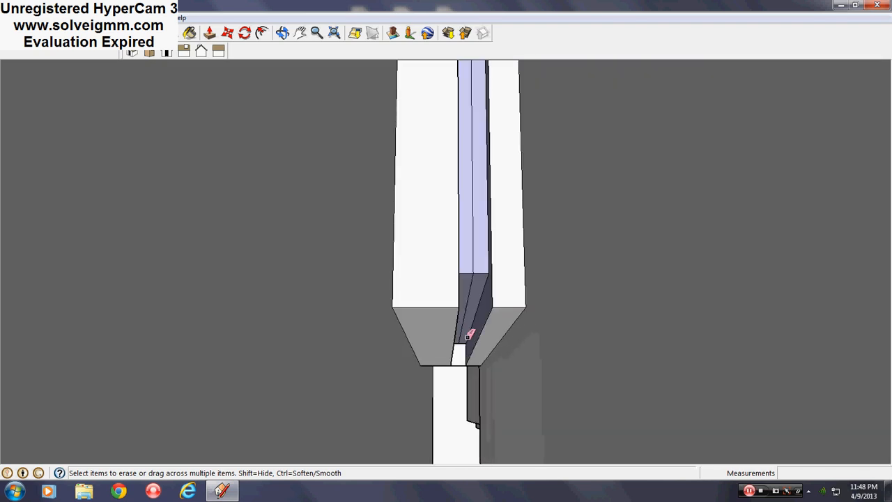
pyautogui.scroll(3, 460, 359)
# Step: Erase the edges inside the wall where the frame of the window beside the small high opening meets the jamb
pyautogui.scroll(-8, 457, 327)
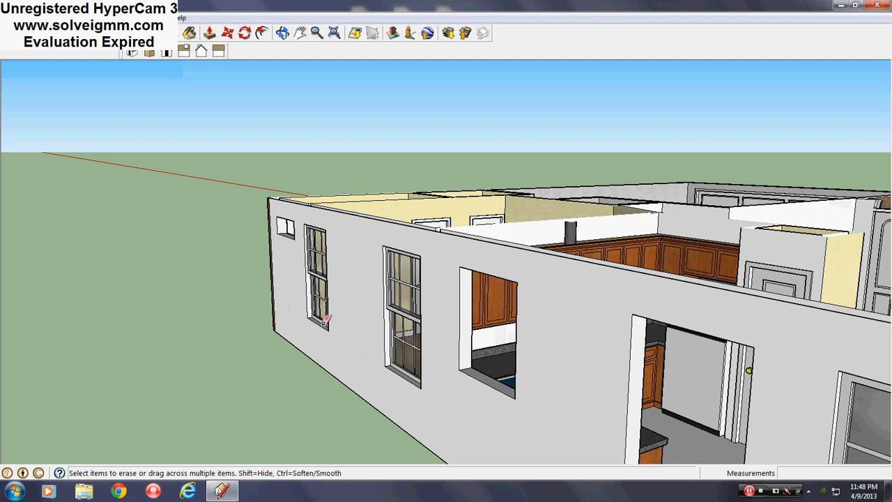
pyautogui.scroll(3, 493, 209)
pyautogui.scroll(4, 492, 211)
pyautogui.moveTo(494, 241); pyautogui.dragTo(384, 248, button='middle')
pyautogui.scroll(3, 438, 273)
pyautogui.click(608, 337)
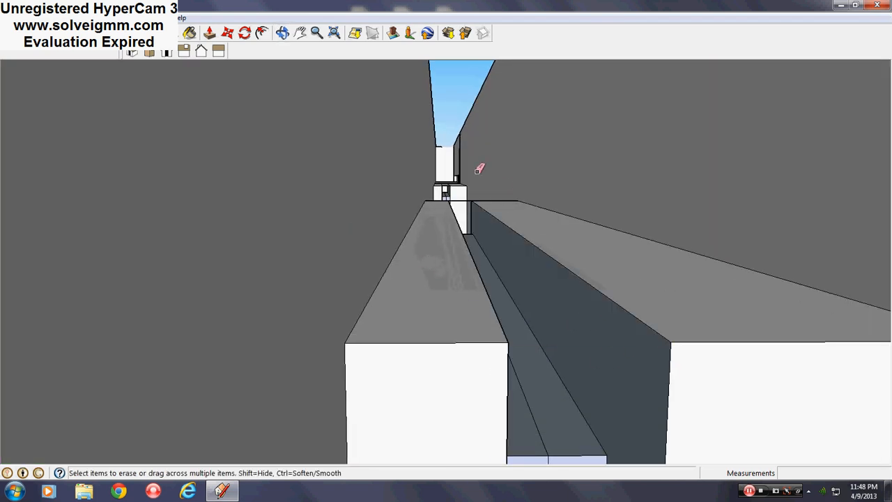
pyautogui.scroll(3, 456, 217)
pyautogui.click(453, 237)
pyautogui.scroll(5, 453, 223)
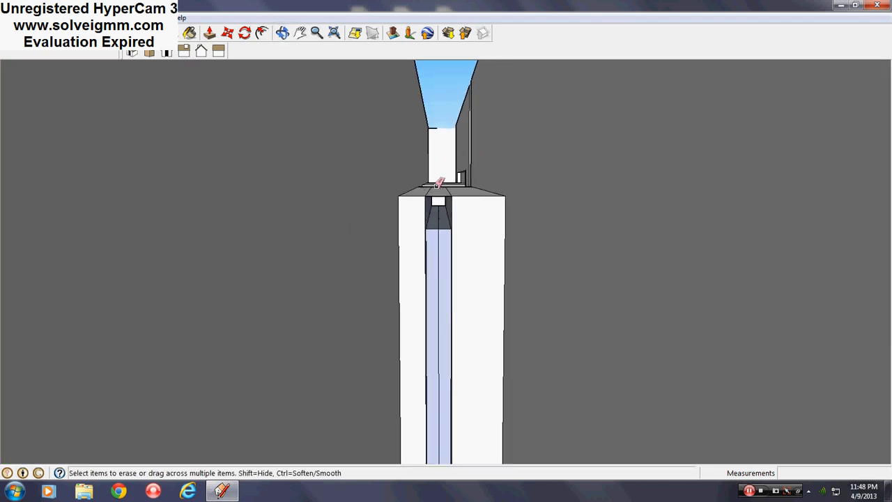
pyautogui.scroll(3, 460, 199)
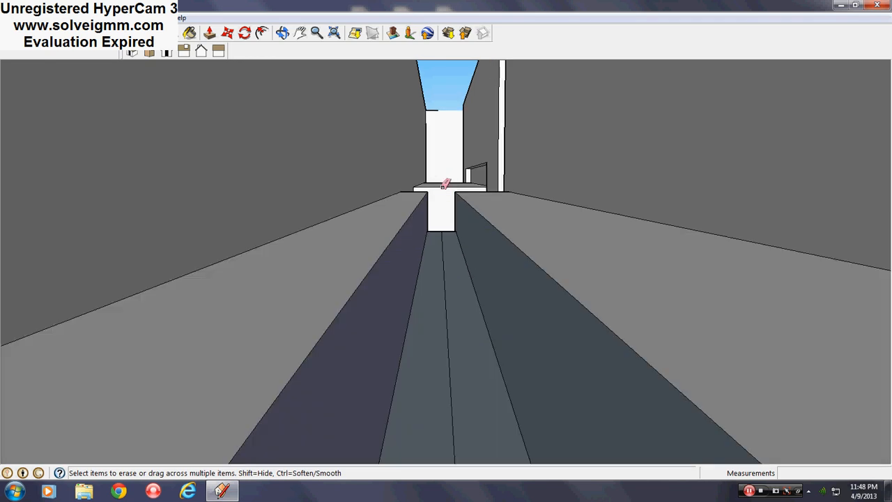
# Step: Inspect the fitted windows and the remaining openings along the long exterior wall from outside
pyautogui.moveTo(443, 185); pyautogui.dragTo(368, 179, button='middle')
pyautogui.scroll(-5, 368, 180)
pyautogui.scroll(4, 522, 340)
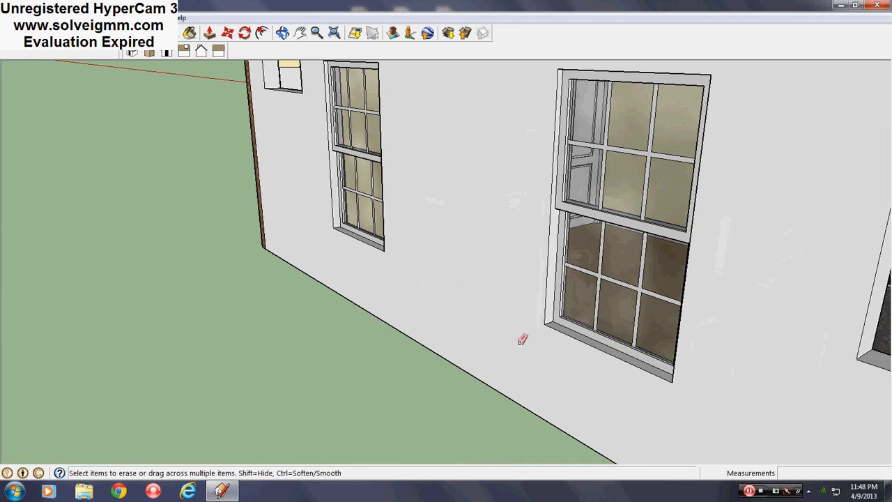
pyautogui.scroll(3, 616, 386)
pyautogui.moveTo(618, 360); pyautogui.dragTo(532, 359, button='middle')
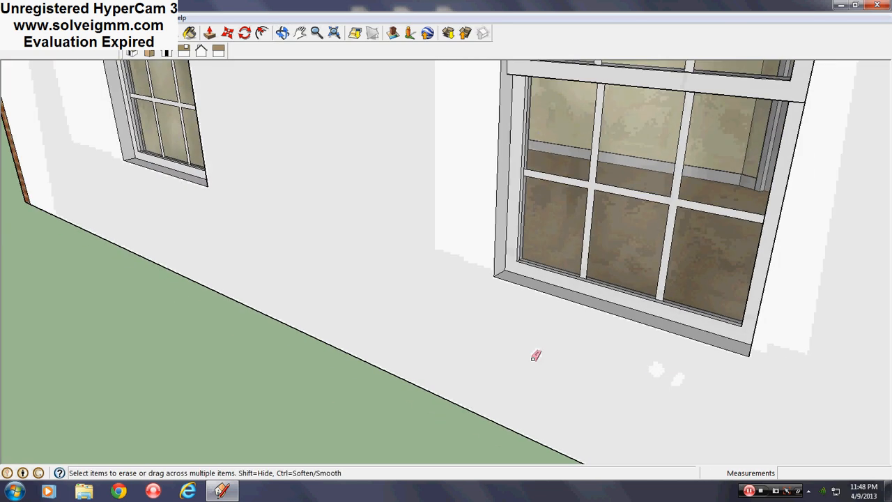
pyautogui.scroll(-8, 313, 278)
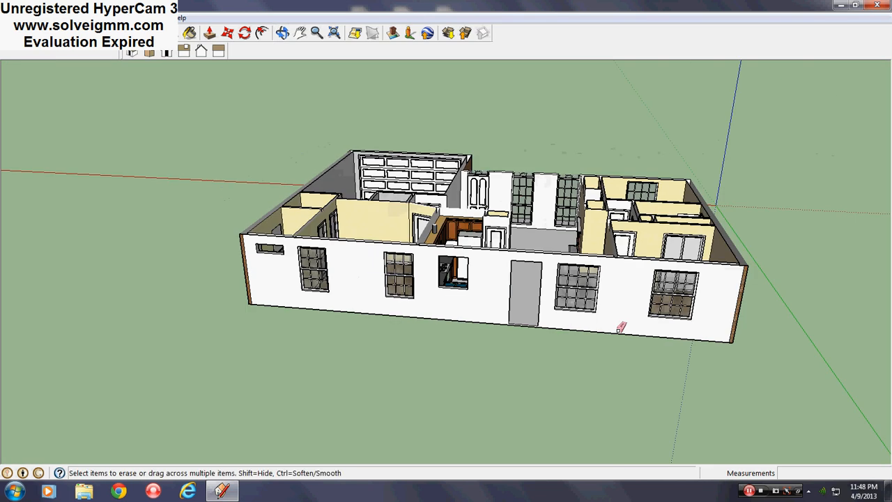
pyautogui.scroll(3, 623, 325)
pyautogui.moveTo(622, 325); pyautogui.dragTo(441, 192, button='middle')
pyautogui.press('l')
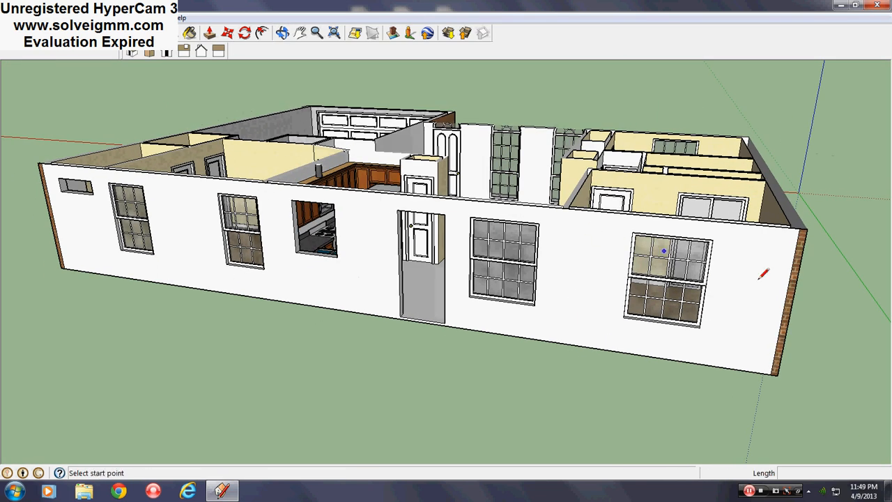
pyautogui.moveTo(761, 277); pyautogui.dragTo(677, 209, button='middle')
pyautogui.moveTo(153, 247); pyautogui.dragTo(713, 249, button='middle')
pyautogui.scroll(-2, 713, 249)
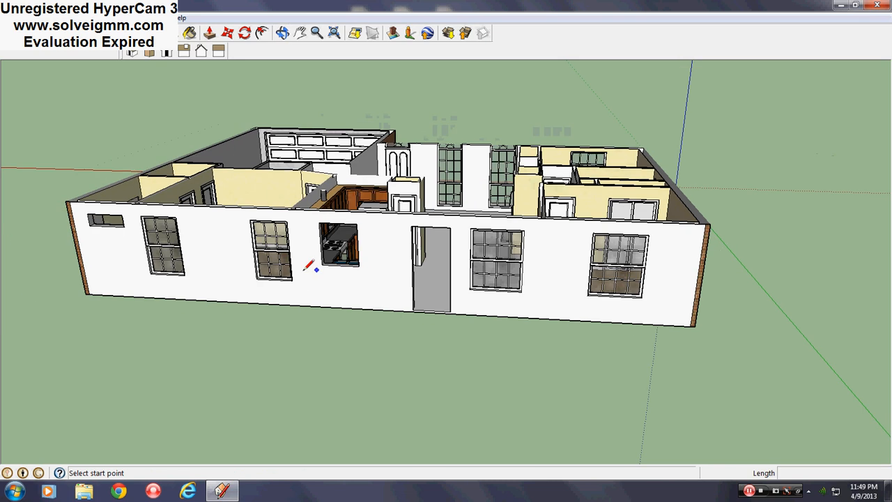
# Step: Draw a line along the upper outer edge of the kitchen opening to close it with a face
pyautogui.scroll(4, 313, 265)
pyautogui.scroll(3, 359, 266)
pyautogui.moveTo(359, 266)
pyautogui.mouseDown(button='middle')
pyautogui.moveTo(296, 302)
pyautogui.moveTo(305, 290)
pyautogui.mouseUp(button='middle')
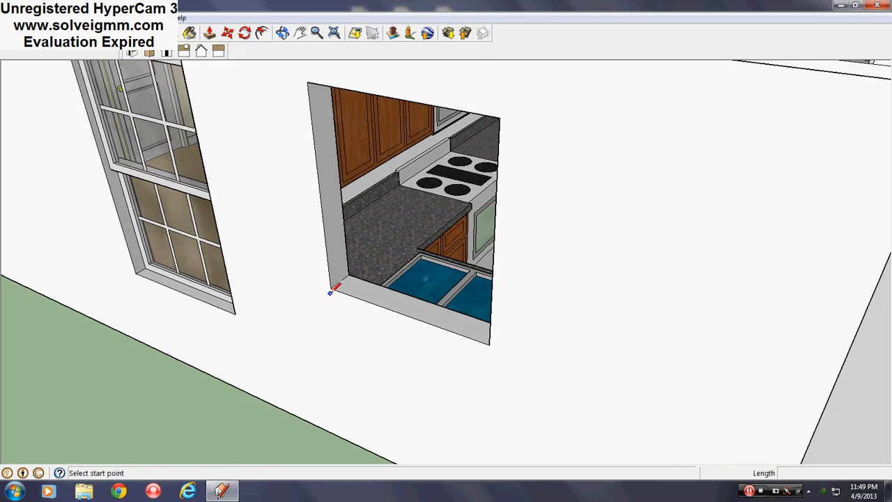
pyautogui.press('e')
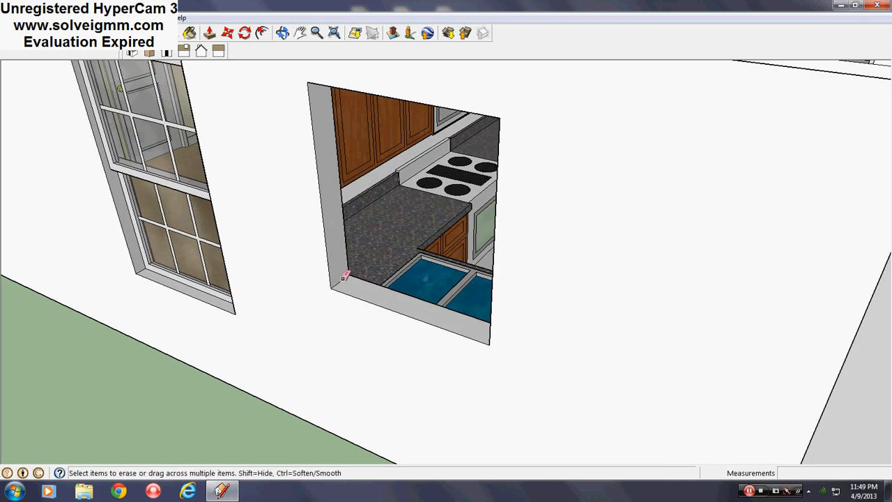
pyautogui.moveTo(344, 276)
pyautogui.mouseDown(button='middle')
pyautogui.moveTo(412, 364)
pyautogui.moveTo(641, 309)
pyautogui.moveTo(653, 280)
pyautogui.mouseUp(button='middle')
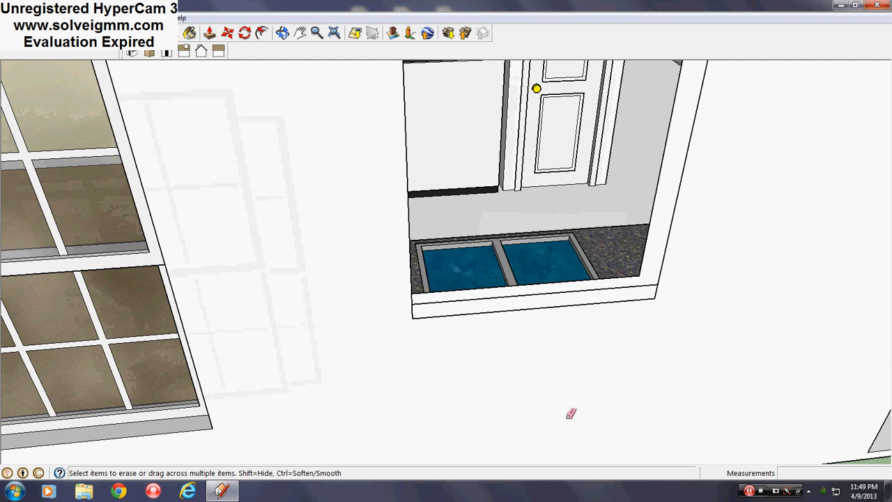
pyautogui.moveTo(571, 413); pyautogui.dragTo(713, 14, button='middle')
pyautogui.scroll(-3, 625, 244)
pyautogui.scroll(3, 629, 98)
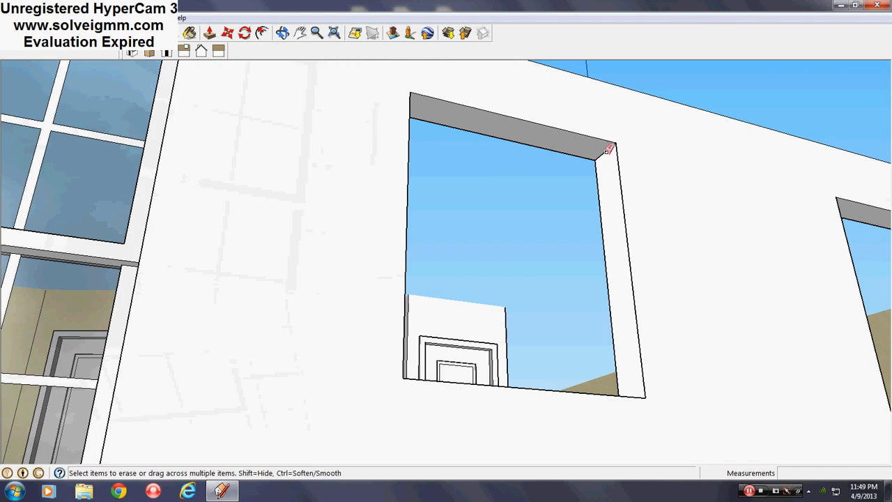
pyautogui.moveTo(608, 149)
pyautogui.mouseDown(button='middle')
pyautogui.moveTo(675, 169)
pyautogui.moveTo(328, 156)
pyautogui.moveTo(257, 143)
pyautogui.moveTo(510, 141)
pyautogui.mouseUp(button='middle')
pyautogui.press('l')
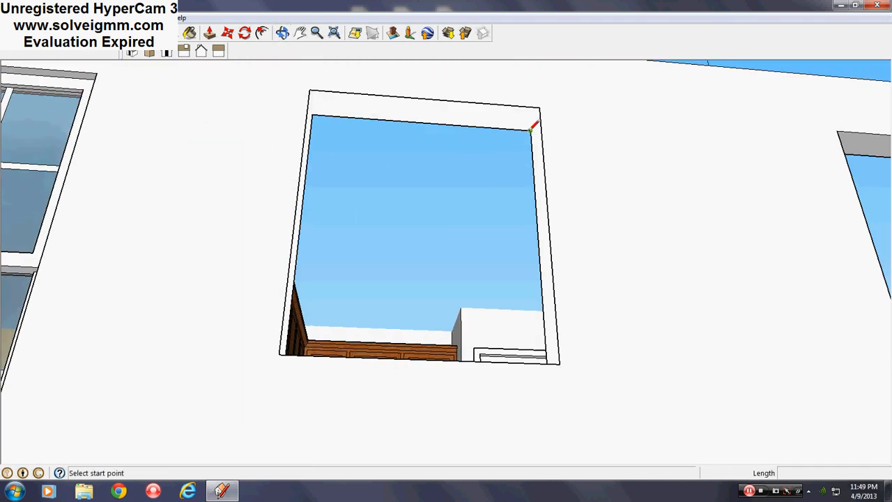
pyautogui.click(312, 114)
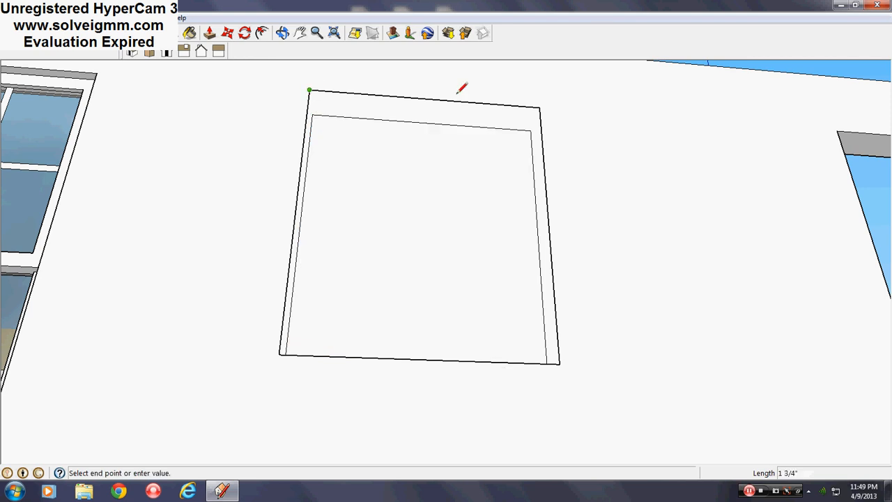
pyautogui.click(539, 107)
pyautogui.scroll(-4, 539, 107)
pyautogui.moveTo(539, 107); pyautogui.dragTo(438, 213, button='middle')
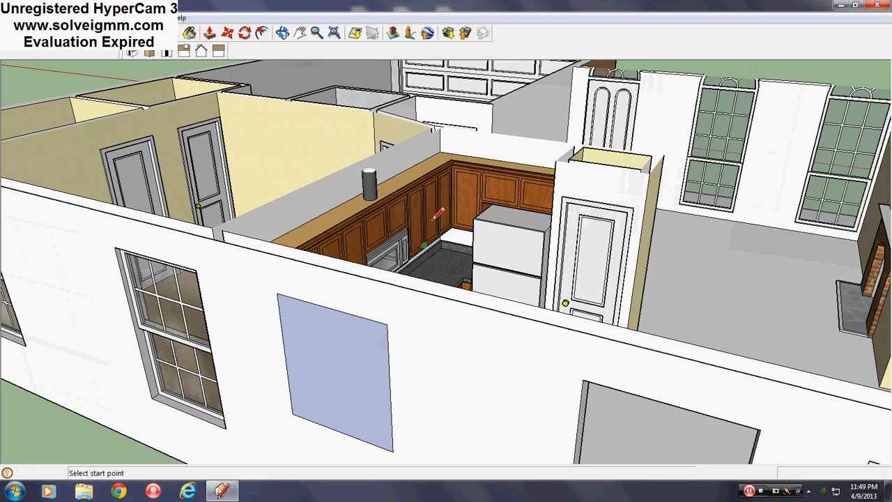
# Step: Paint both the exterior and interior faces of the closed kitchen opening with Color_001
pyautogui.scroll(-3, 437, 213)
pyautogui.scroll(4, 359, 316)
pyautogui.scroll(2, 362, 311)
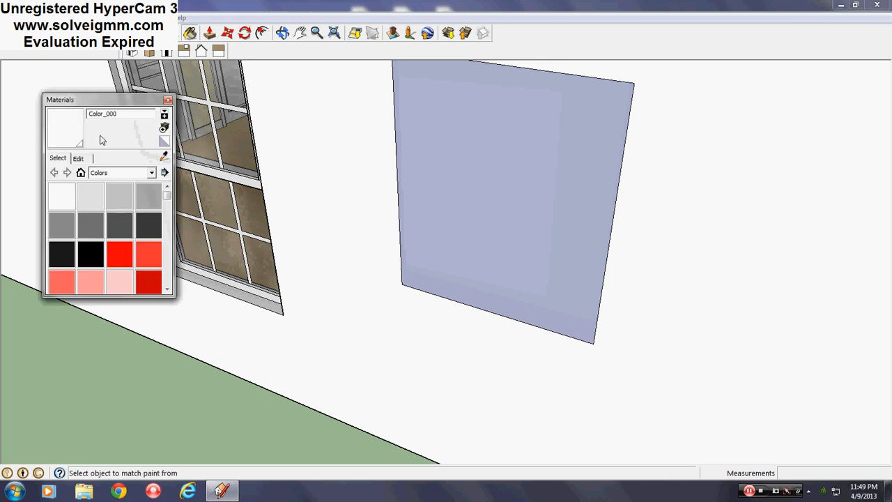
pyautogui.click(98, 198)
pyautogui.click(471, 186)
pyautogui.moveTo(471, 186)
pyautogui.mouseDown(button='middle')
pyautogui.moveTo(455, 325)
pyautogui.moveTo(362, 135)
pyautogui.mouseUp(button='middle')
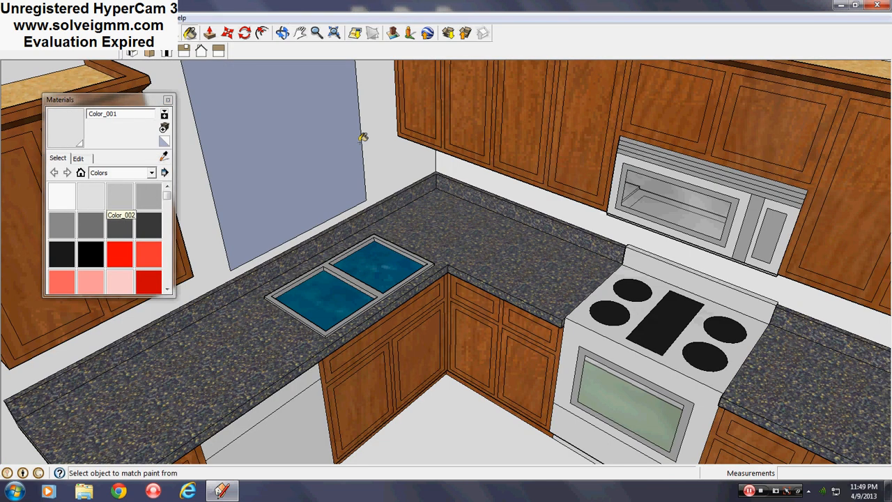
pyautogui.click(356, 141)
pyautogui.moveTo(488, 230); pyautogui.dragTo(474, 299, button='middle')
pyautogui.scroll(3, 344, 166)
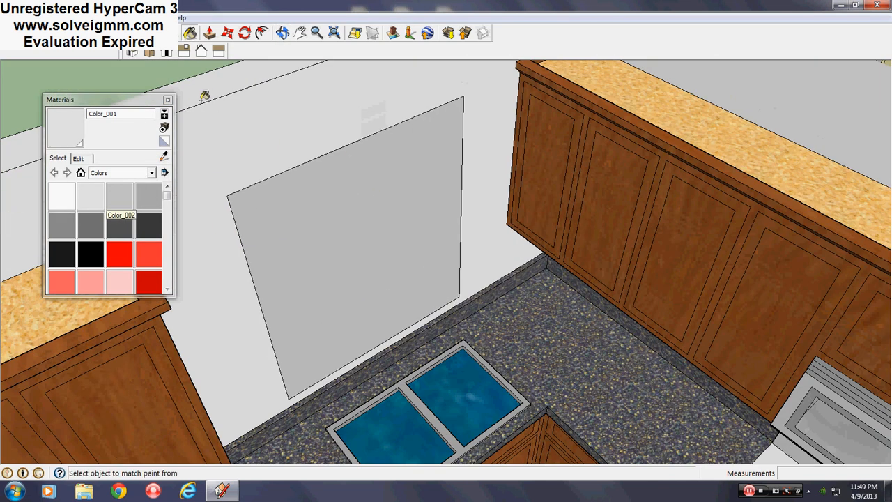
pyautogui.click(168, 99)
# Step: Push the interior face of the kitchen panel 3" into the wall, matching the depth of a fitted window's frame
pyautogui.click(209, 33)
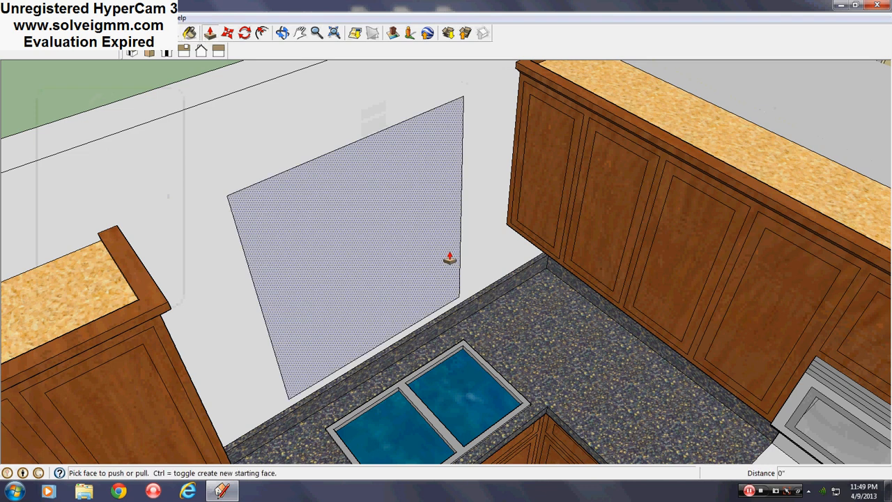
pyautogui.click(446, 255)
pyautogui.moveTo(413, 253); pyautogui.dragTo(539, 358, button='middle')
pyautogui.scroll(4, 519, 322)
pyautogui.scroll(-1, 539, 358)
pyautogui.scroll(4, 586, 259)
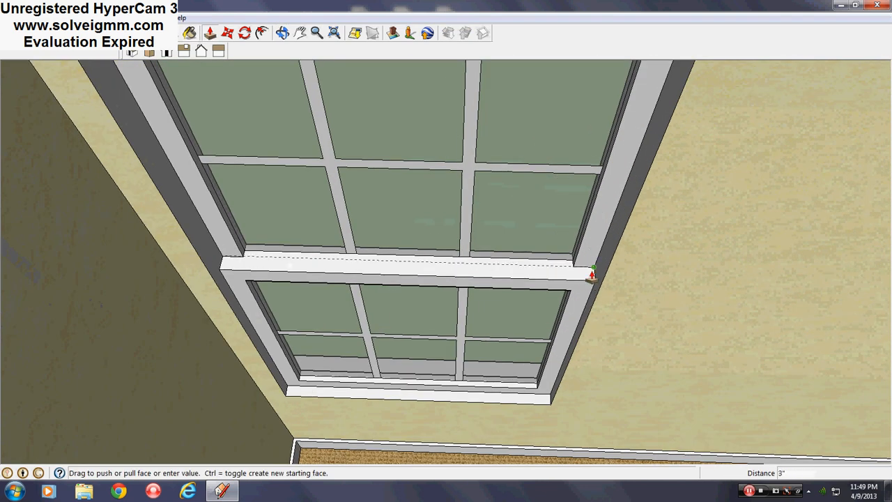
pyautogui.click(591, 274)
# Step: Push the exterior face of the kitchen panel in 1 1/2", flush with the neighbouring window's frame
pyautogui.scroll(-4, 591, 277)
pyautogui.moveTo(154, 274); pyautogui.dragTo(883, 243, button='middle')
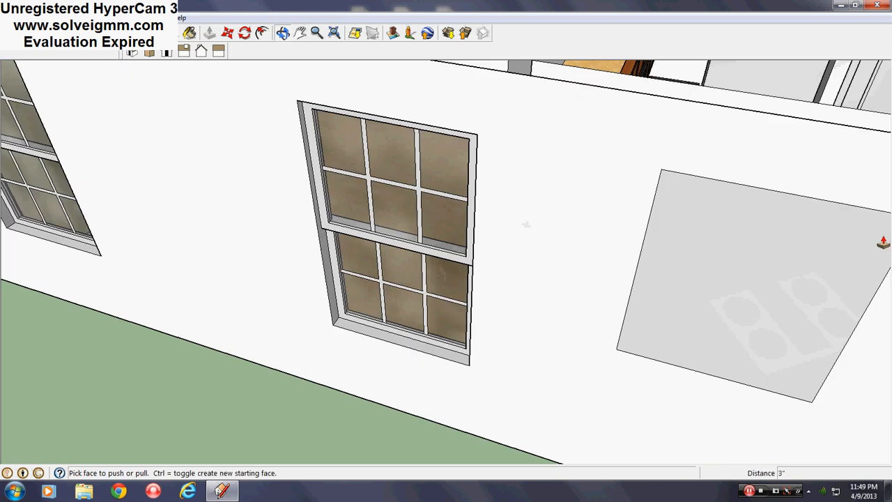
pyautogui.scroll(-2, 264, 345)
pyautogui.scroll(2, 699, 329)
pyautogui.click(545, 318)
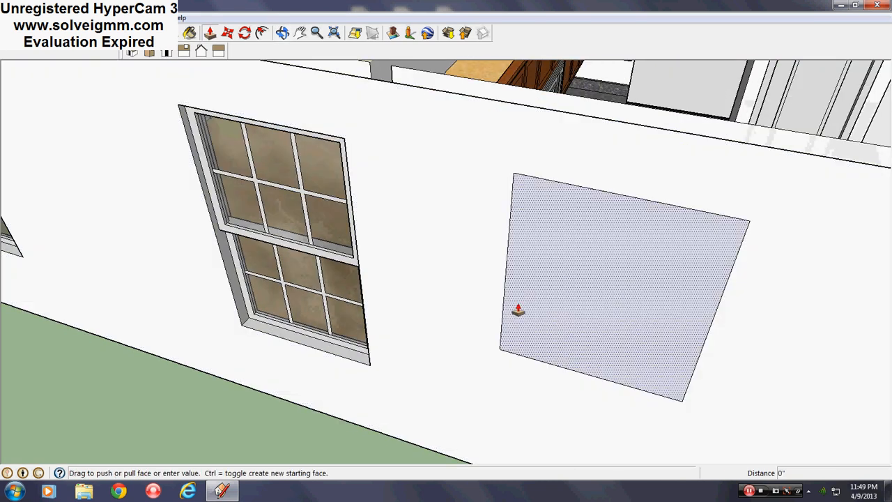
pyautogui.click(286, 254)
pyautogui.scroll(-3, 279, 255)
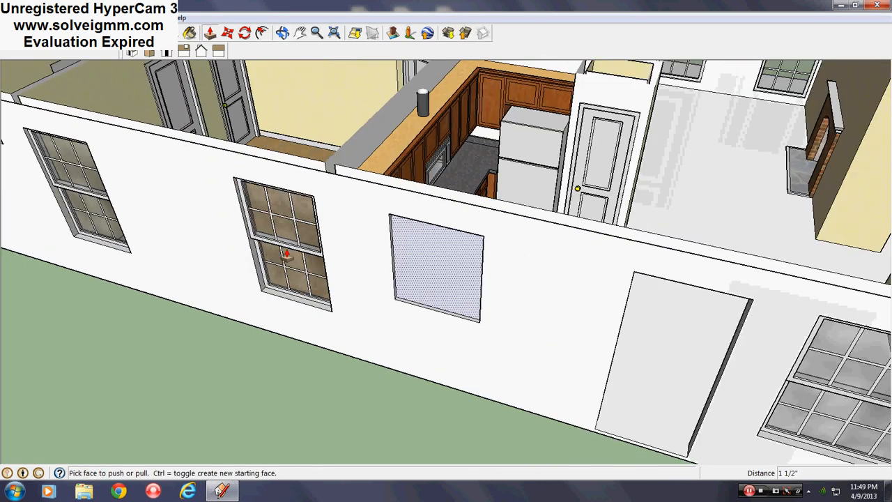
pyautogui.scroll(4, 388, 248)
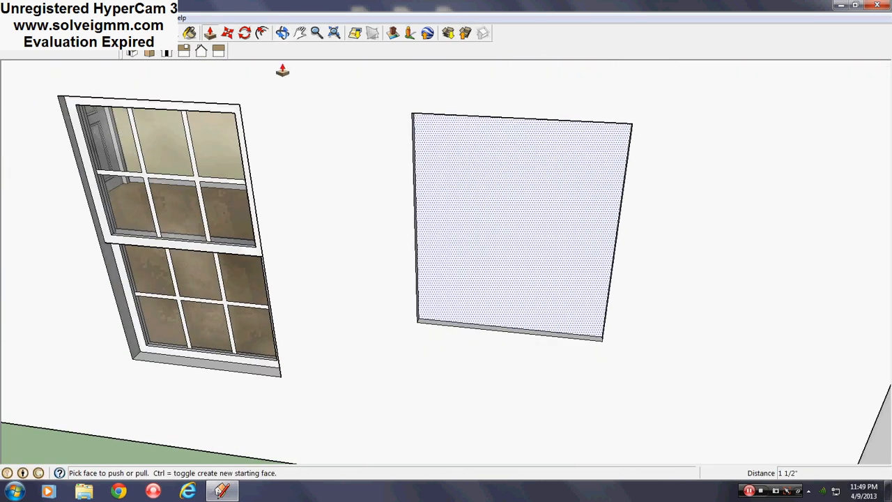
# Step: Offset the kitchen panel's outline 2" inward and push the inner area through 1 1/2" to leave an open frame
pyautogui.click(261, 33)
pyautogui.click(498, 114)
pyautogui.write('2')
pyautogui.press('Return')
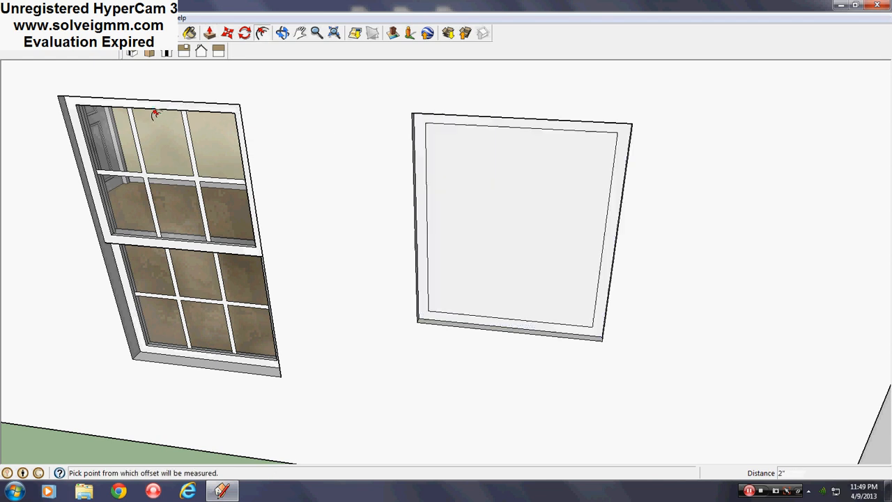
pyautogui.click(209, 34)
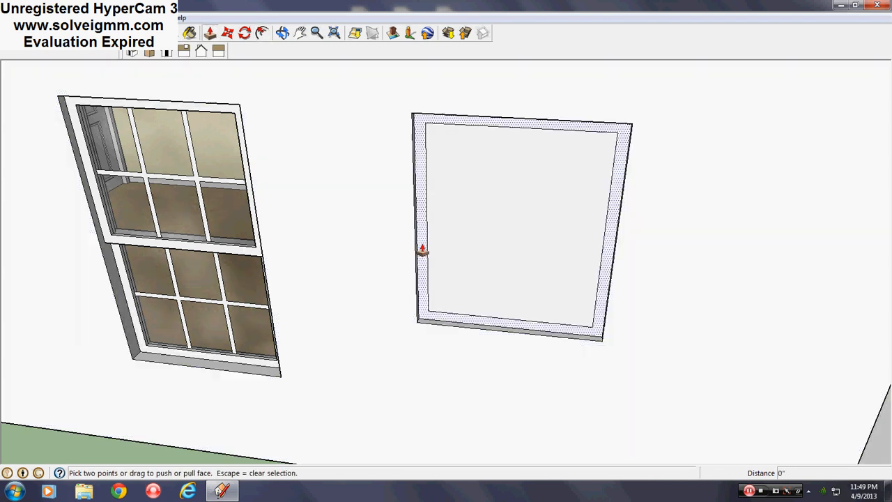
pyautogui.click(457, 266)
pyautogui.click(542, 272)
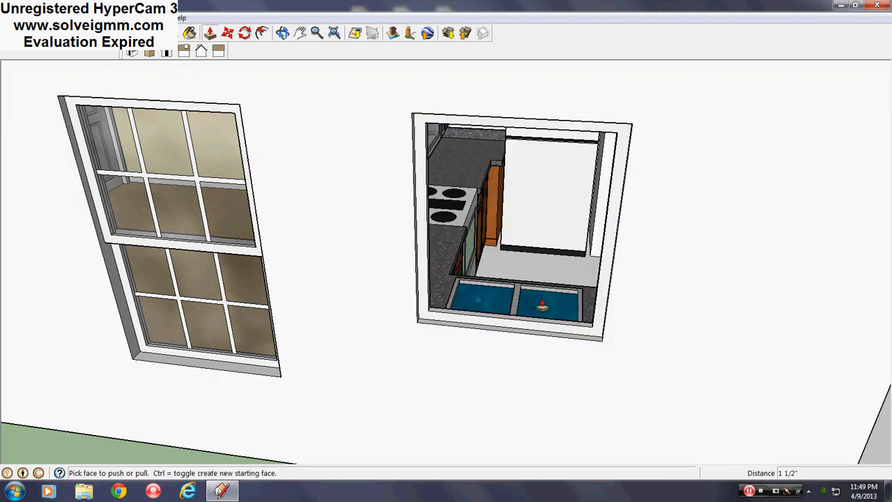
# Step: Draw a rectangle between opposite inner corners of the kitchen window frame to fill it with a pane
pyautogui.scroll(5, 534, 325)
pyautogui.press('r')
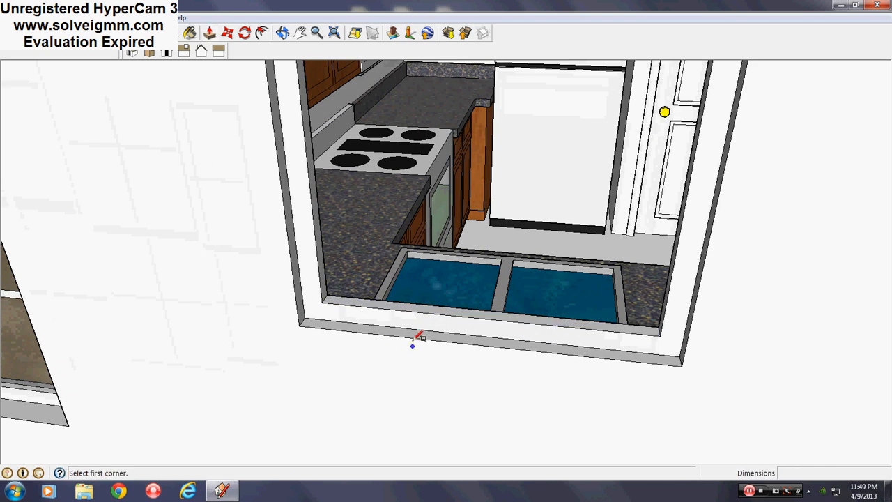
pyautogui.scroll(3, 378, 378)
pyautogui.scroll(3, 259, 318)
pyautogui.scroll(-5, 201, 351)
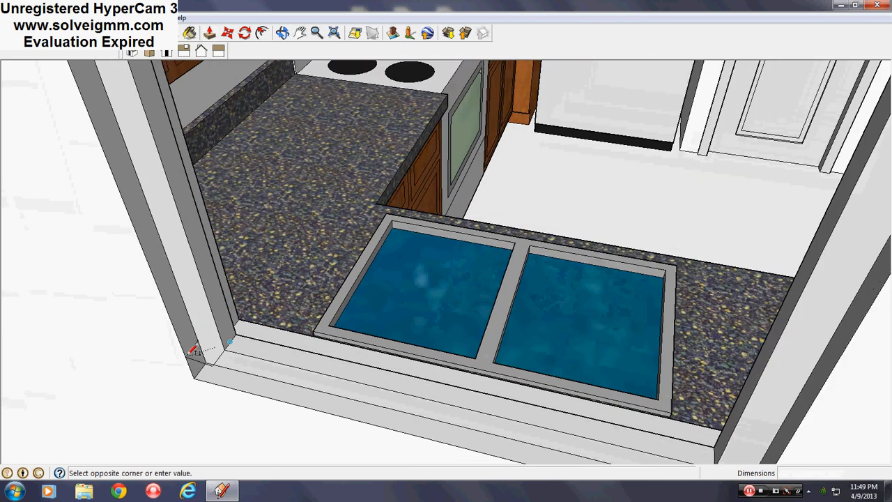
pyautogui.moveTo(471, 313); pyautogui.dragTo(690, 28, button='middle')
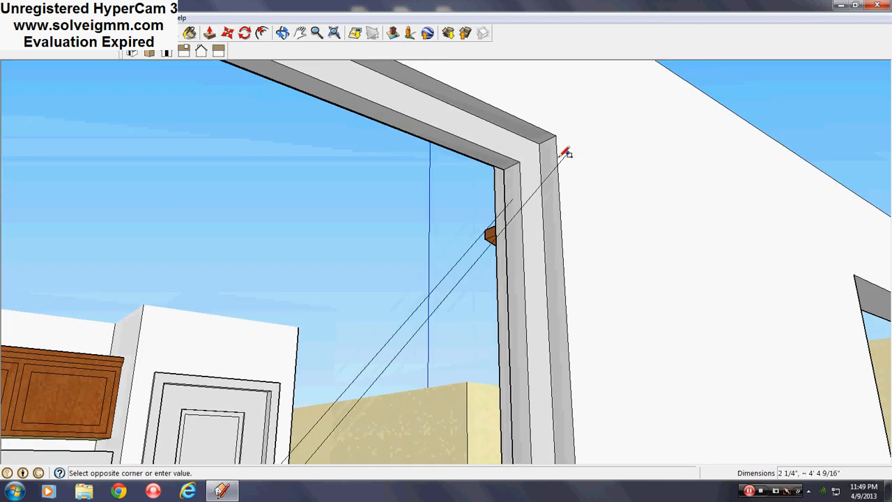
pyautogui.click(518, 163)
pyautogui.scroll(-5, 630, 237)
pyautogui.scroll(3, 395, 156)
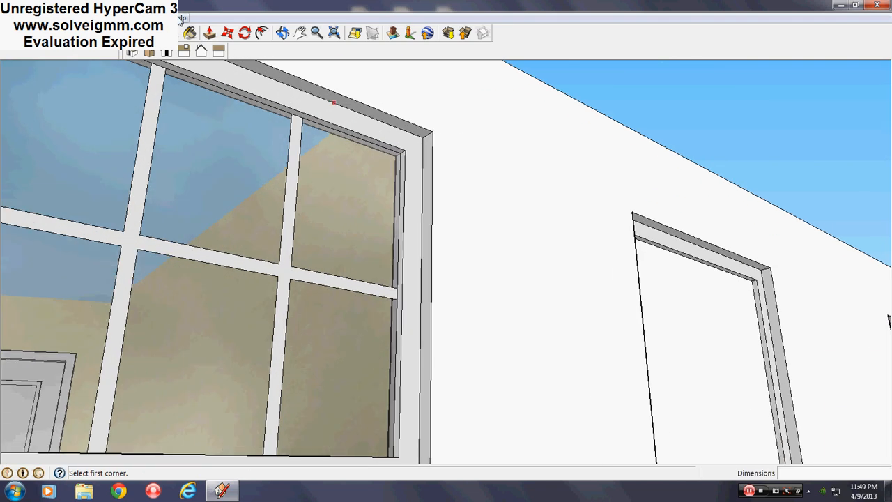
# Step: Paint both sides of the kitchen window's new pane face with Color_001
pyautogui.click(190, 33)
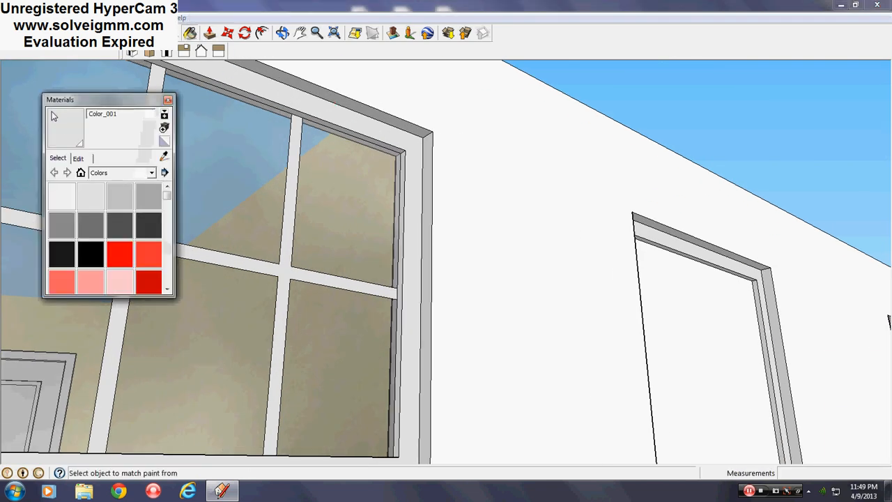
pyautogui.click(696, 294)
pyautogui.moveTo(787, 276); pyautogui.dragTo(259, 336, button='middle')
pyautogui.click(373, 270)
# Step: Copy the kitchen window's pane face out of its opening to a spot in front of the exterior wall
pyautogui.rightClick(374, 266)
pyautogui.click(168, 100)
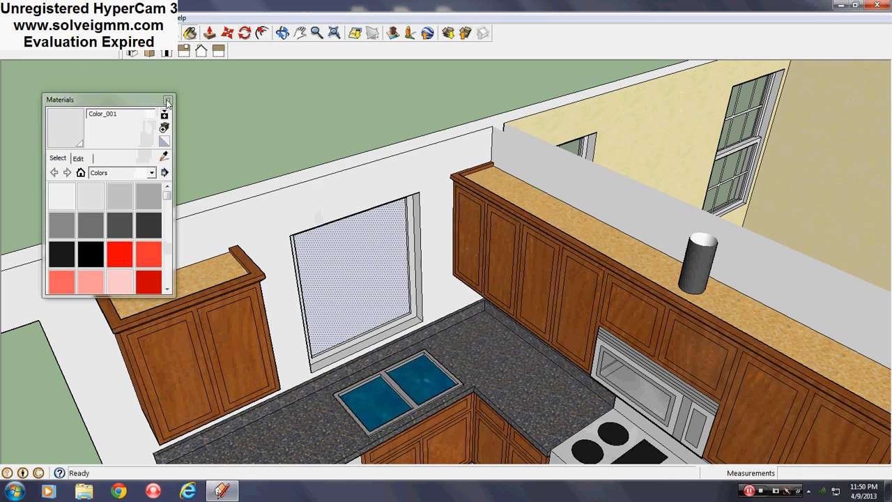
pyautogui.click(226, 34)
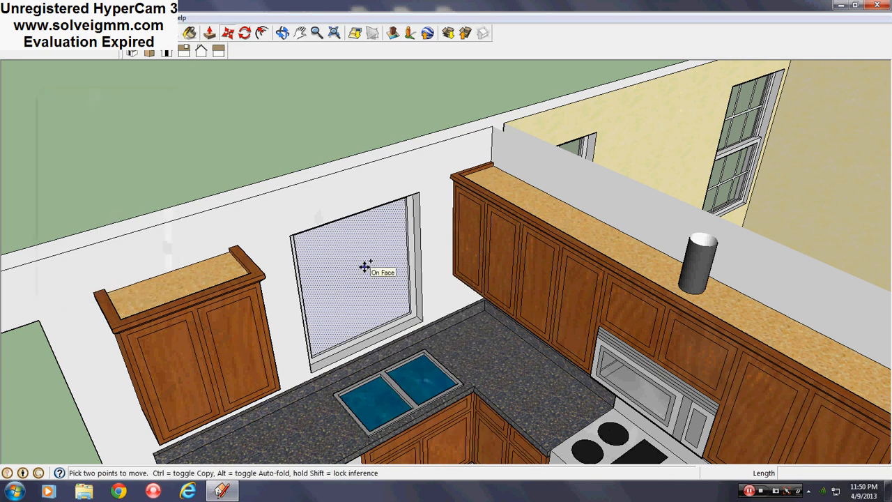
pyautogui.click(364, 267)
pyautogui.moveTo(365, 266); pyautogui.dragTo(547, 315, button='middle')
pyautogui.click(431, 307)
pyautogui.scroll(3, 432, 310)
pyautogui.moveTo(434, 311); pyautogui.dragTo(659, 267, button='middle')
pyautogui.scroll(-3, 378, 332)
pyautogui.scroll(2, 679, 280)
# Step: Erase the original pane face from the kitchen window opening
pyautogui.rightClick(509, 255)
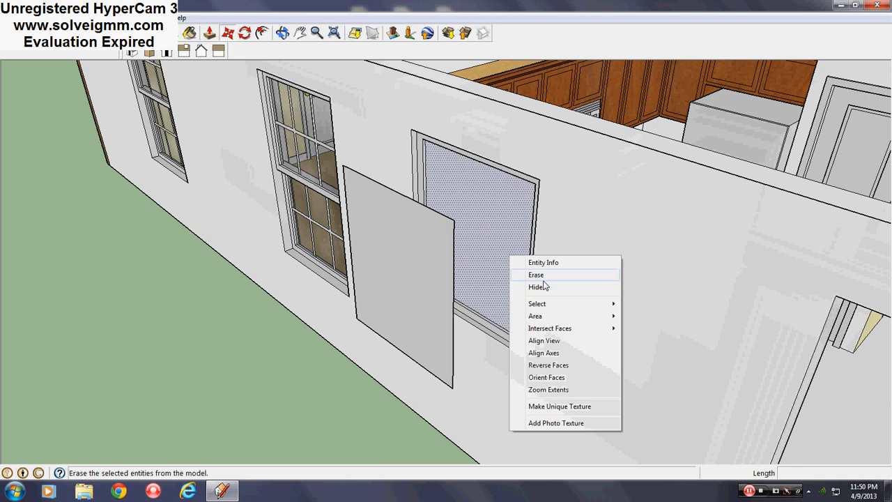
pyautogui.click(549, 279)
pyautogui.moveTo(511, 279)
pyautogui.mouseDown(button='middle')
pyautogui.moveTo(406, 318)
pyautogui.moveTo(526, 348)
pyautogui.mouseUp(button='middle')
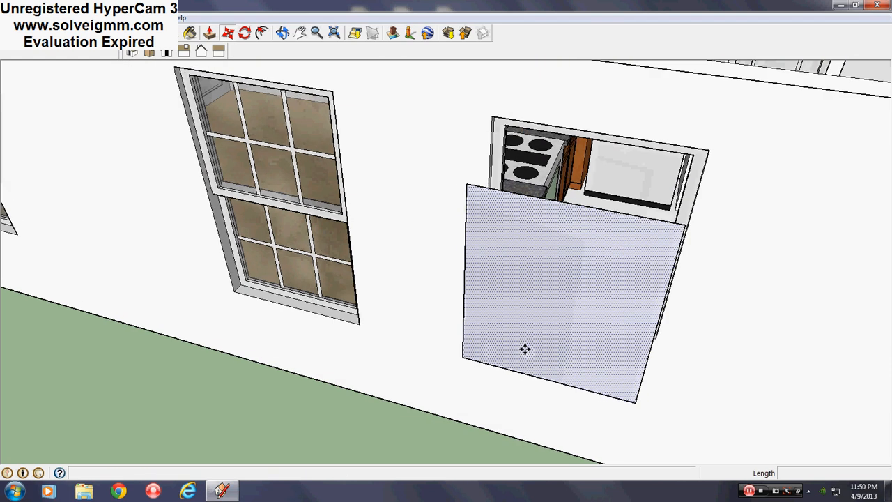
# Step: Offset the copied pane's outline slightly outward to enlarge it on all sides
pyautogui.click(263, 33)
pyautogui.click(463, 268)
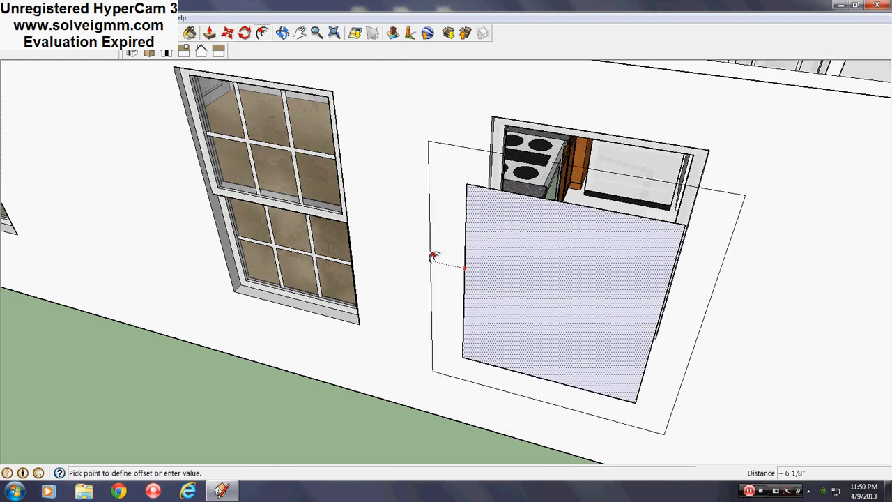
pyautogui.press('Return')
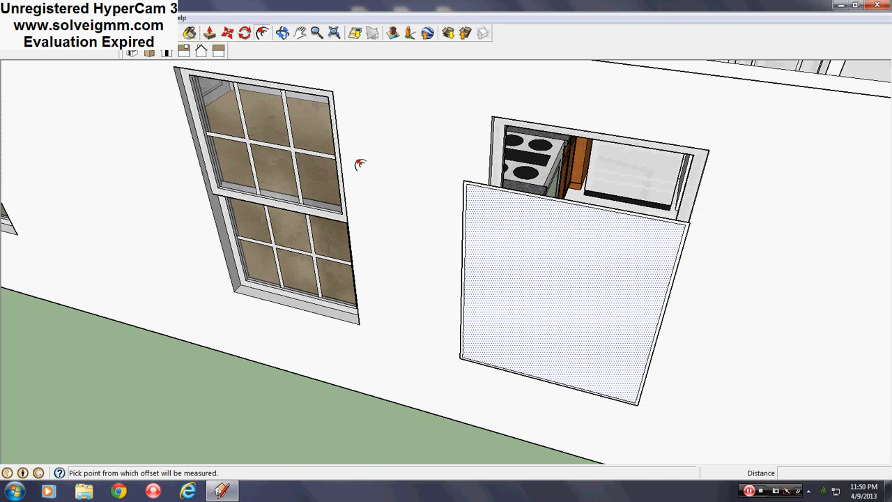
# Step: Erase the pane's inner original outline so that only the enlarged rectangle remains
pyautogui.click(154, 33)
pyautogui.scroll(1, 467, 209)
pyautogui.scroll(1, 467, 208)
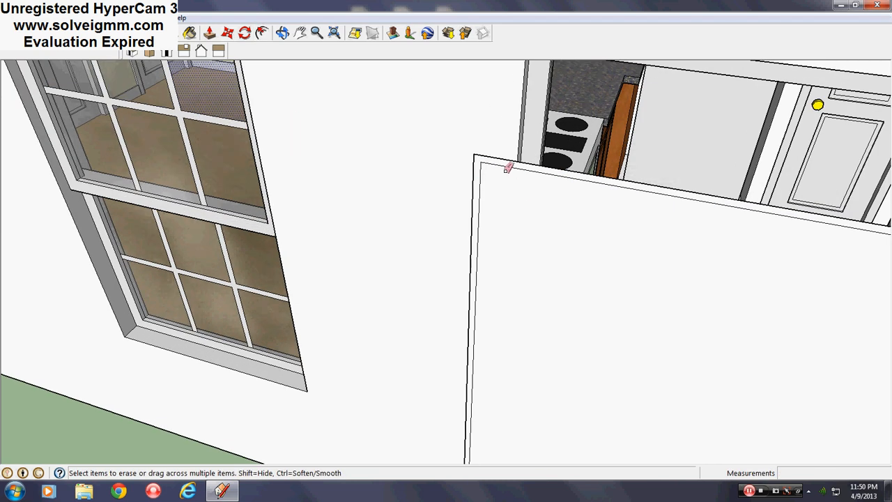
pyautogui.scroll(-3, 311, 144)
pyautogui.scroll(4, 548, 332)
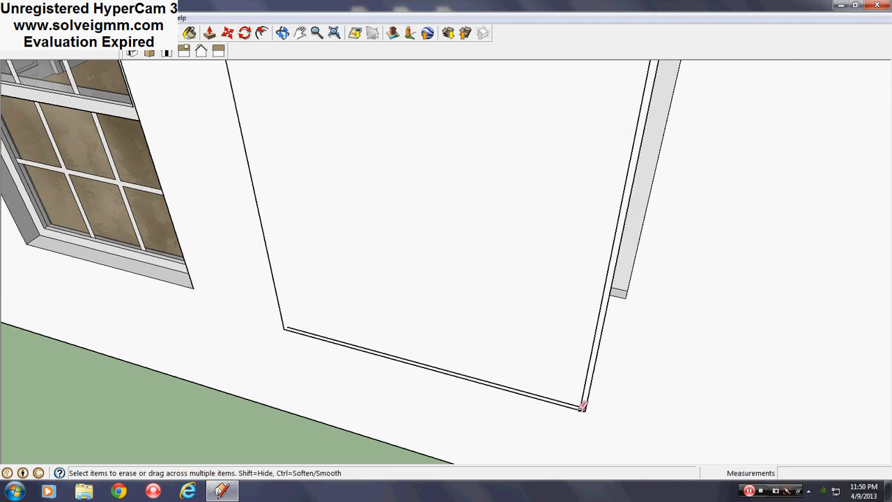
pyautogui.scroll(-3, 411, 406)
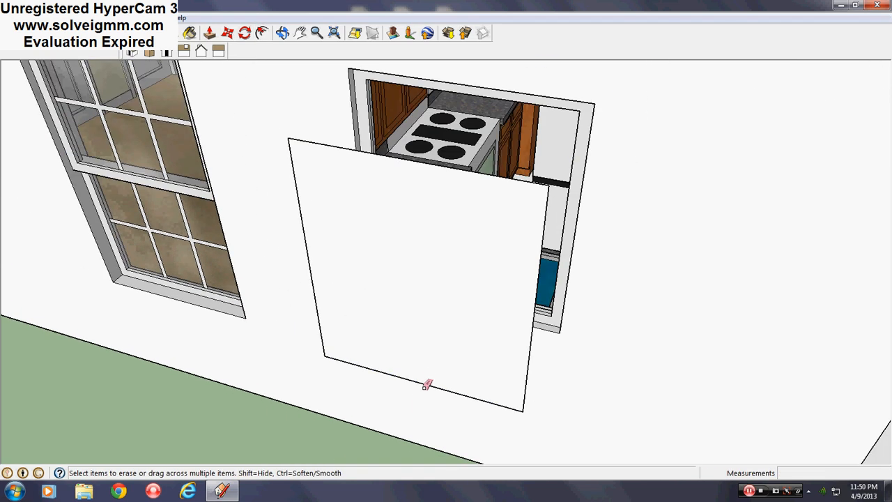
# Step: Divide the pane's bottom and side edges into 3 segments and draw lines across from the division points to form a three-by-three grid
pyautogui.rightClick(425, 384)
pyautogui.click(451, 457)
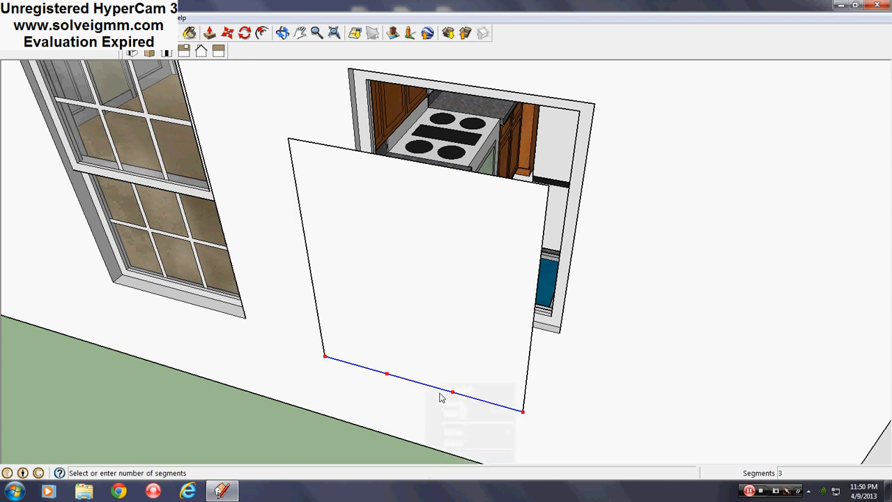
pyautogui.press('e')
pyautogui.rightClick(524, 381)
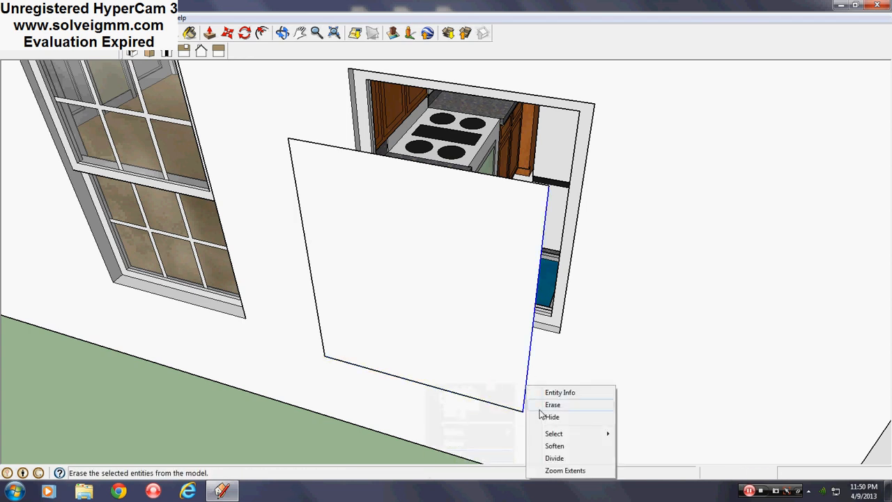
pyautogui.click(552, 456)
pyautogui.press('e')
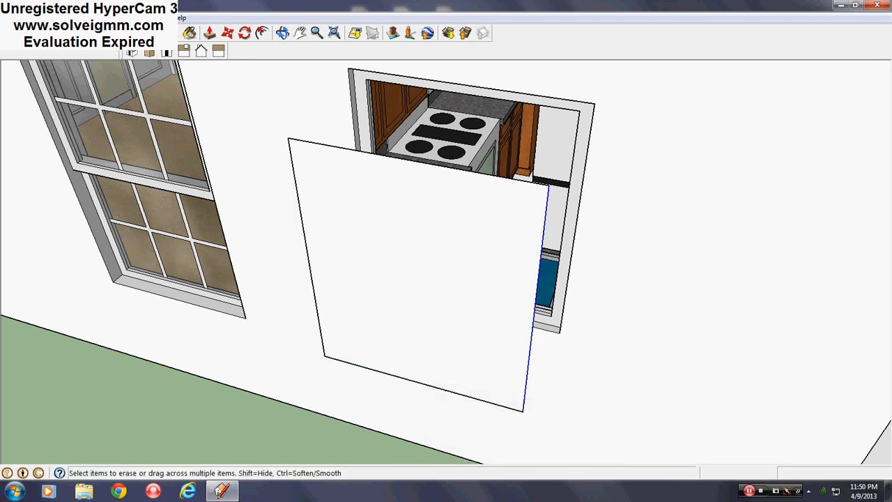
pyautogui.press('l')
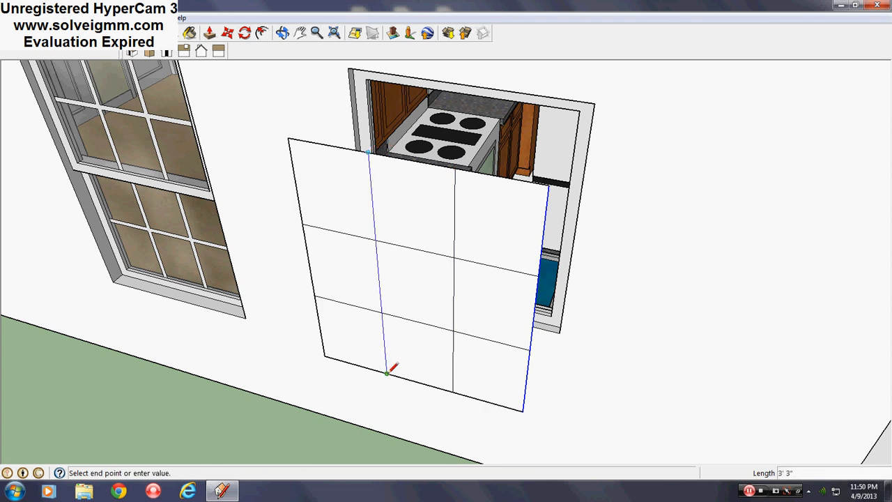
# Step: Offset the outlines of the three top-row grid cells and the middle row's right cell 1/2" inward
pyautogui.click(262, 33)
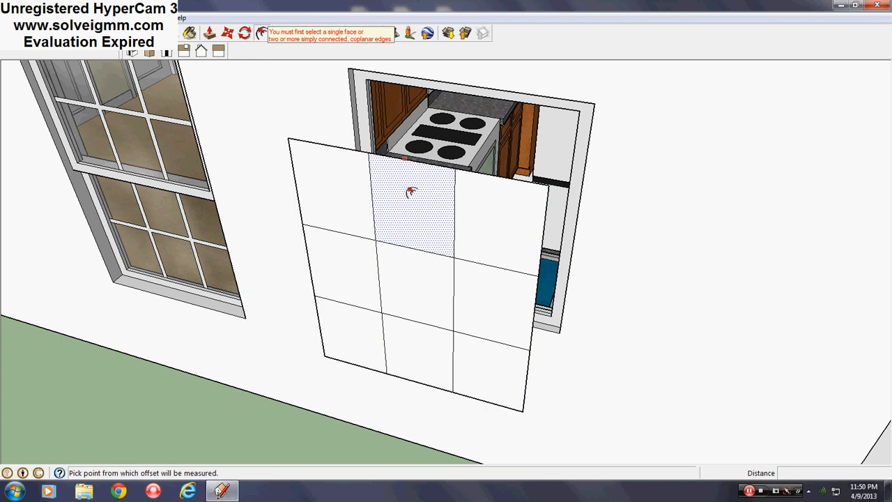
pyautogui.scroll(3, 428, 219)
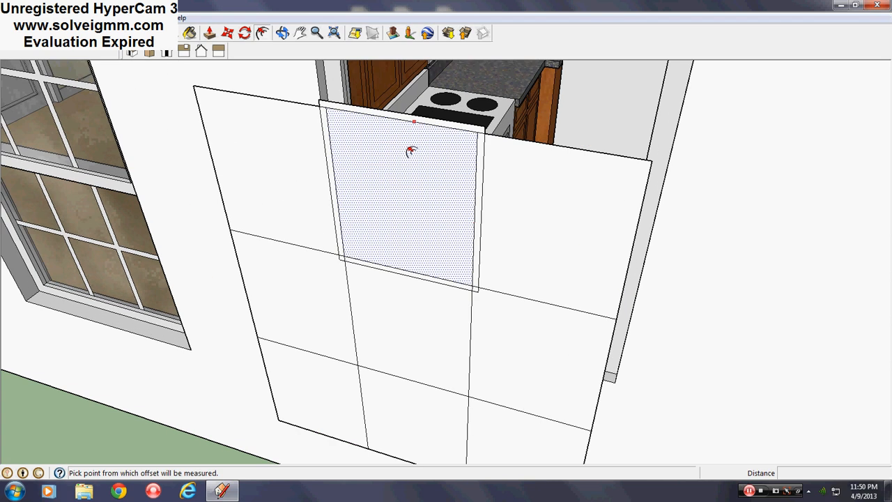
pyautogui.click(411, 151)
pyautogui.click(414, 136)
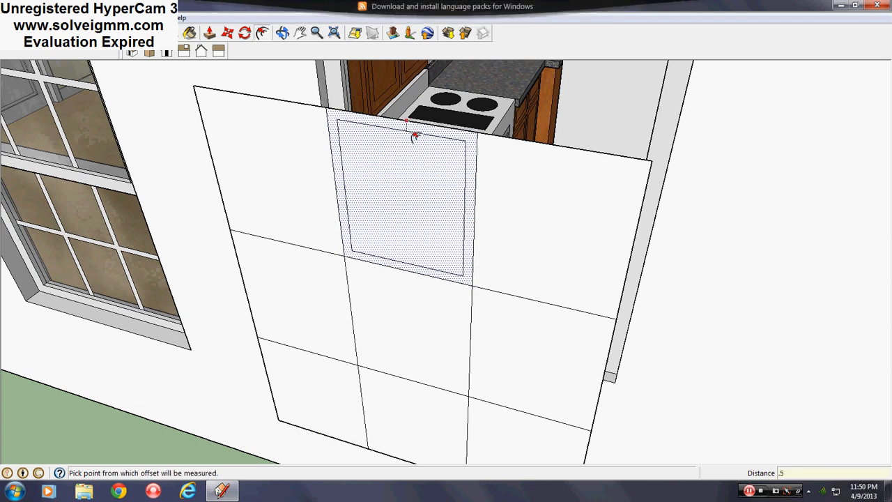
pyautogui.doubleClick(299, 129)
pyautogui.doubleClick(533, 177)
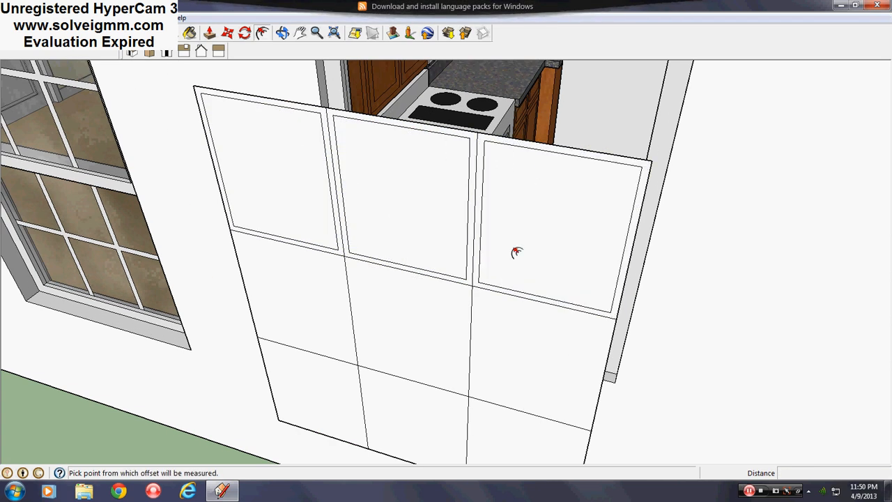
pyautogui.click(504, 339)
pyautogui.click(486, 211)
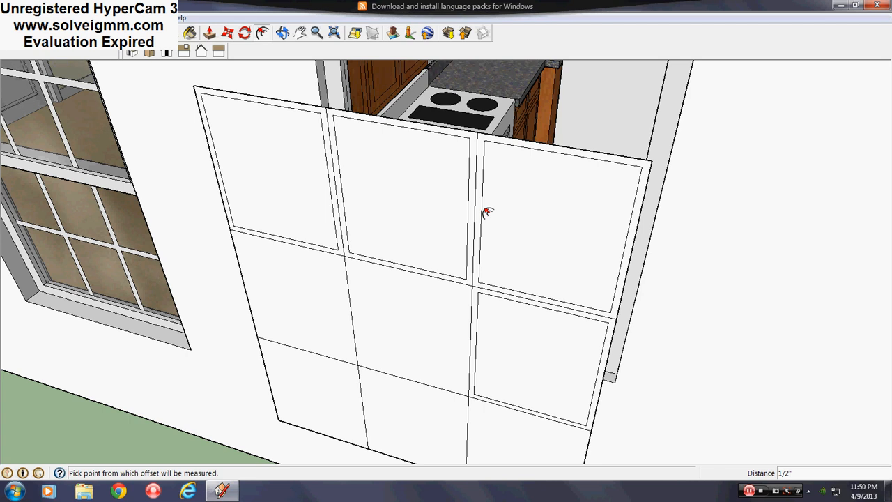
# Step: Offset the outlines of the remaining two middle-row cells and the three bottom-row cells 1/2" inward
pyautogui.scroll(-3, 486, 211)
pyautogui.scroll(4, 448, 378)
pyautogui.scroll(-1, 456, 362)
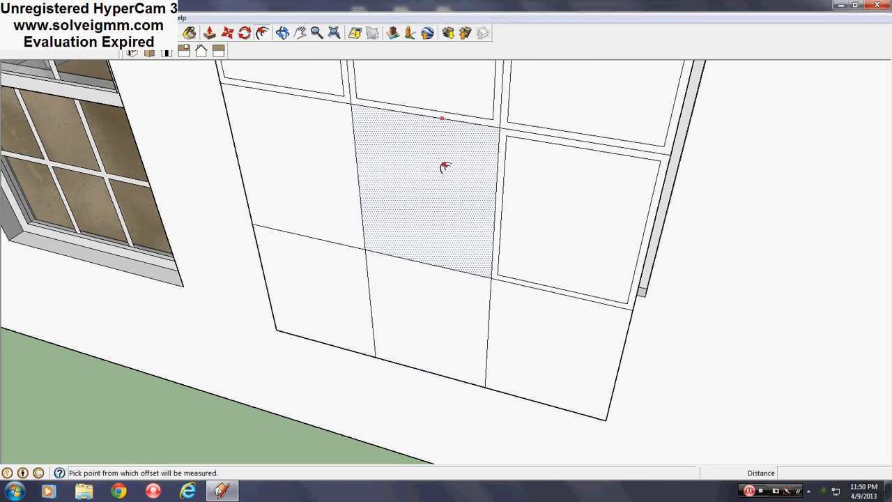
pyautogui.click(299, 129)
pyautogui.click(365, 114)
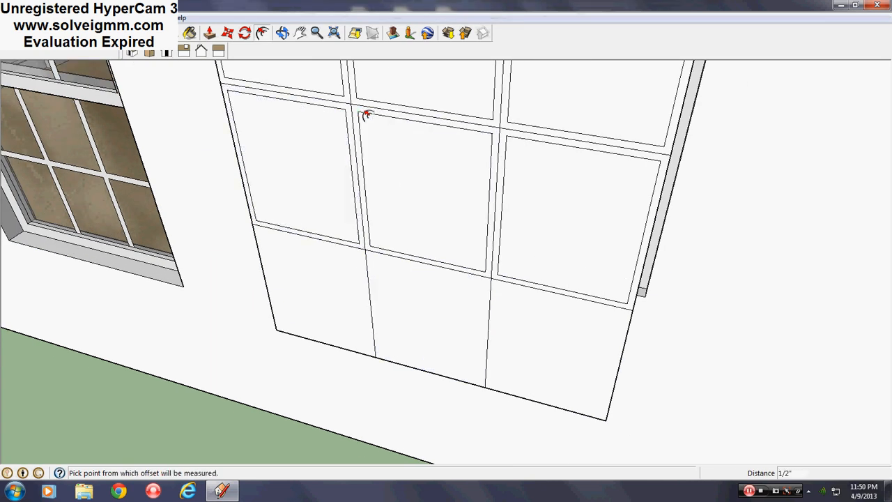
pyautogui.doubleClick(309, 261)
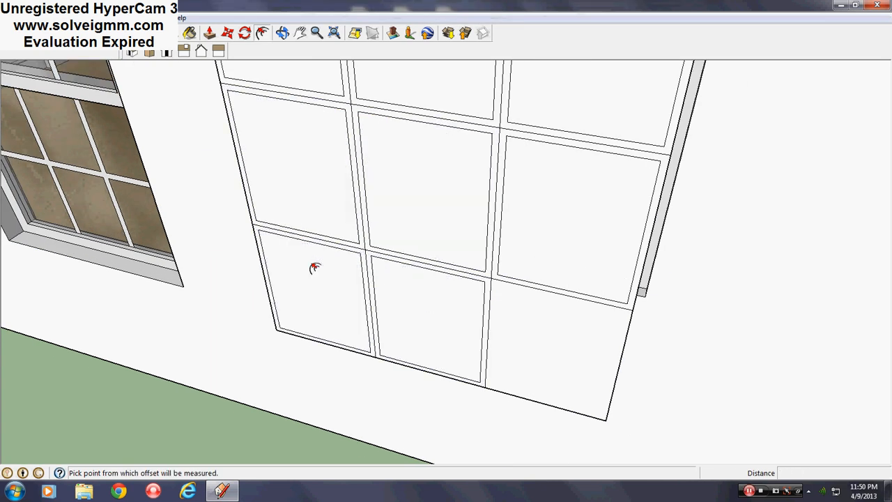
pyautogui.doubleClick(425, 299)
pyautogui.click(543, 290)
pyautogui.press('Return')
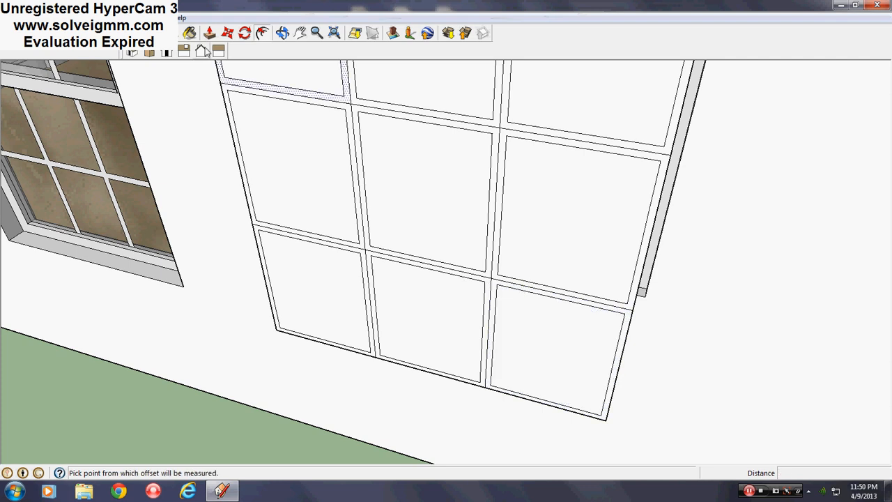
# Step: Erase the centre grid lines between the offset cell outlines to leave clean muntin bars
pyautogui.click(154, 33)
pyautogui.moveTo(354, 104); pyautogui.dragTo(493, 137)
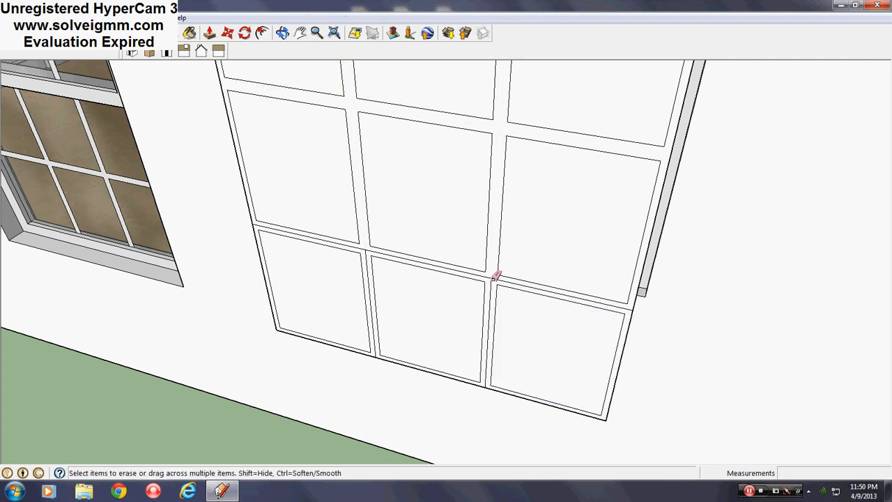
pyautogui.moveTo(367, 245); pyautogui.dragTo(441, 333, button='middle')
# Step: Draw a 3' 2" by 2' 8" rectangle between the opposite outermost corners of the inset cells
pyautogui.press('r')
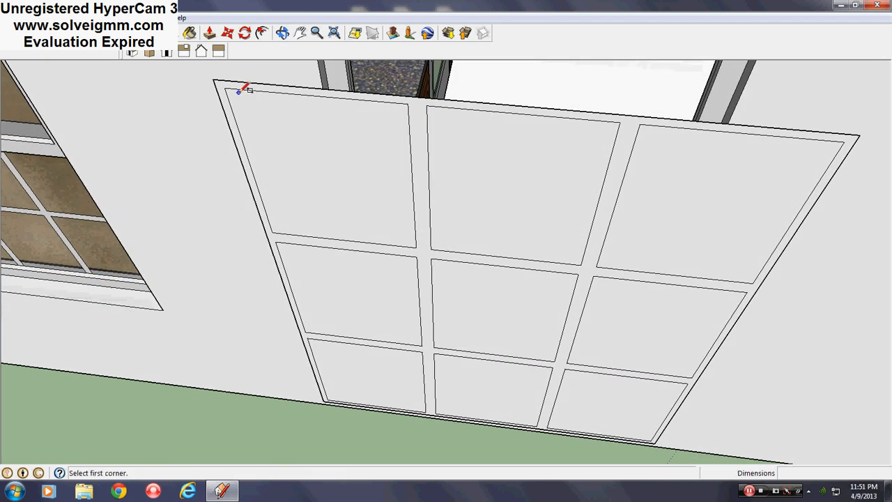
pyautogui.scroll(-1, 245, 97)
pyautogui.scroll(3, 614, 409)
pyautogui.click(614, 409)
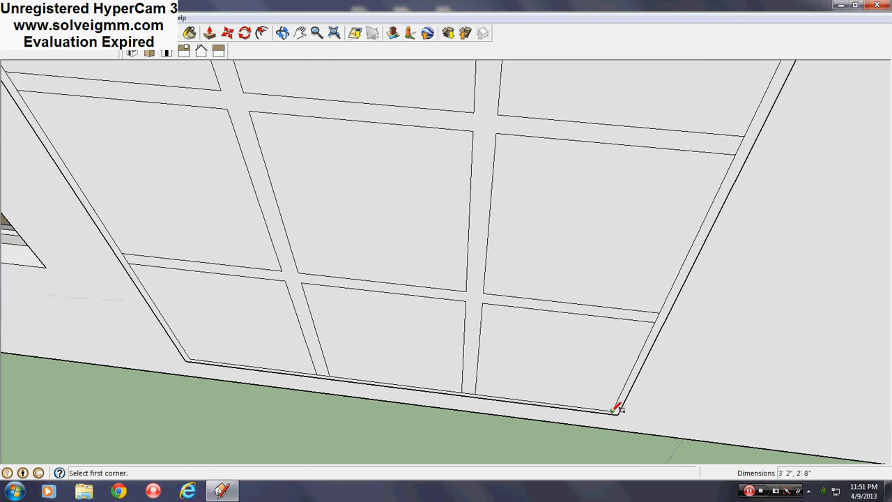
# Step: Erase the enlarged outer outline around the grid so the new rectangle becomes the pane's edge
pyautogui.moveTo(592, 397); pyautogui.dragTo(606, 360, button='middle')
pyautogui.press('e')
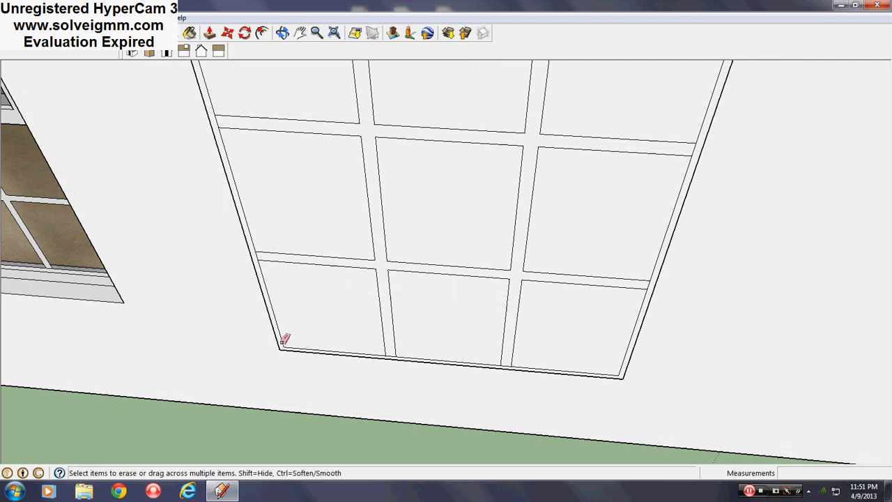
pyautogui.moveTo(289, 358)
pyautogui.mouseDown(button='middle')
pyautogui.moveTo(349, 213)
pyautogui.moveTo(432, 234)
pyautogui.mouseUp(button='middle')
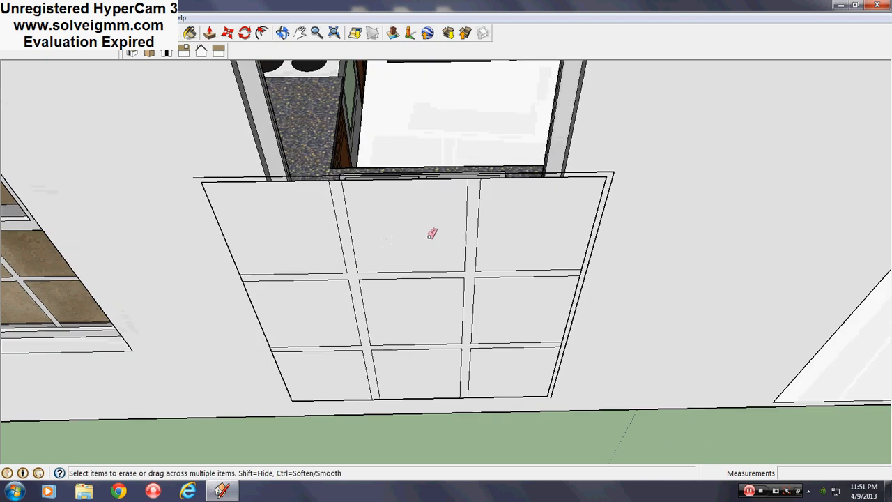
pyautogui.moveTo(613, 174); pyautogui.dragTo(612, 177)
pyautogui.scroll(-1, 429, 325)
pyautogui.scroll(3, 429, 326)
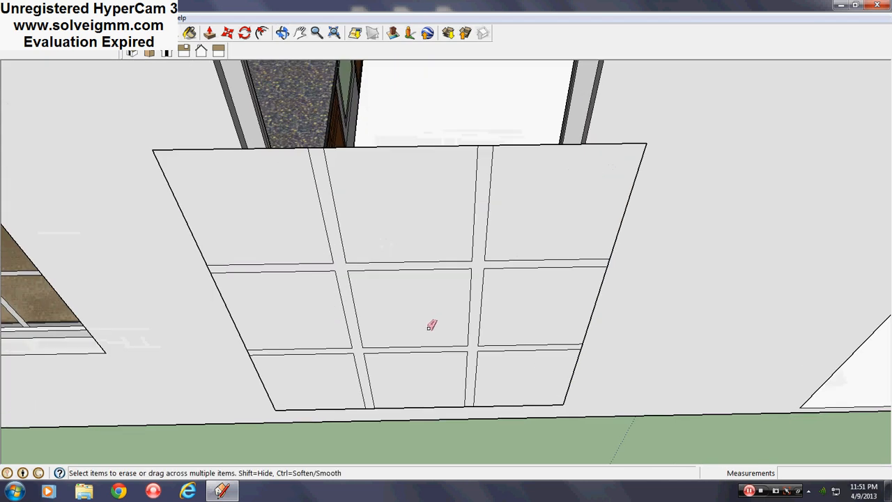
# Step: Paint the kitchen pane's muntin bars with Color_001
pyautogui.click(191, 34)
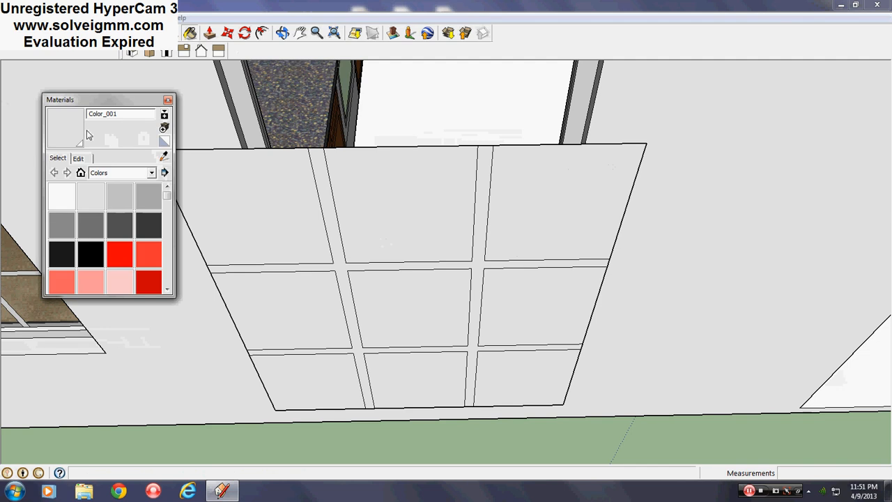
pyautogui.moveTo(416, 237); pyautogui.dragTo(314, 404, button='middle')
pyautogui.scroll(2, 324, 401)
pyautogui.click(332, 403)
pyautogui.moveTo(467, 435); pyautogui.dragTo(468, 229, button='middle')
# Step: Sample the Translucent_Glass_Sky material from the neighbouring window and paint the exterior side of all nine kitchen panes with it
pyautogui.scroll(-3, 461, 296)
pyautogui.scroll(2, 316, 251)
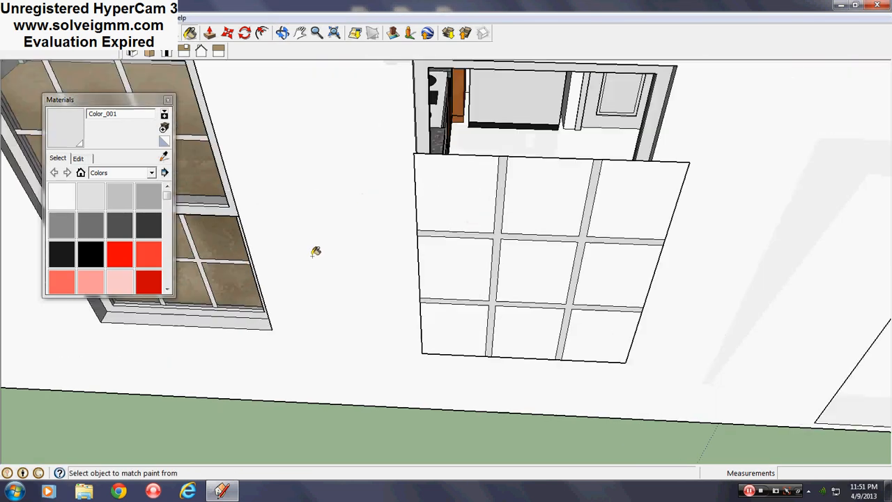
pyautogui.keyDown('alt'); pyautogui.click(179, 143); pyautogui.keyUp('alt')
pyautogui.click(457, 209)
pyautogui.click(531, 206)
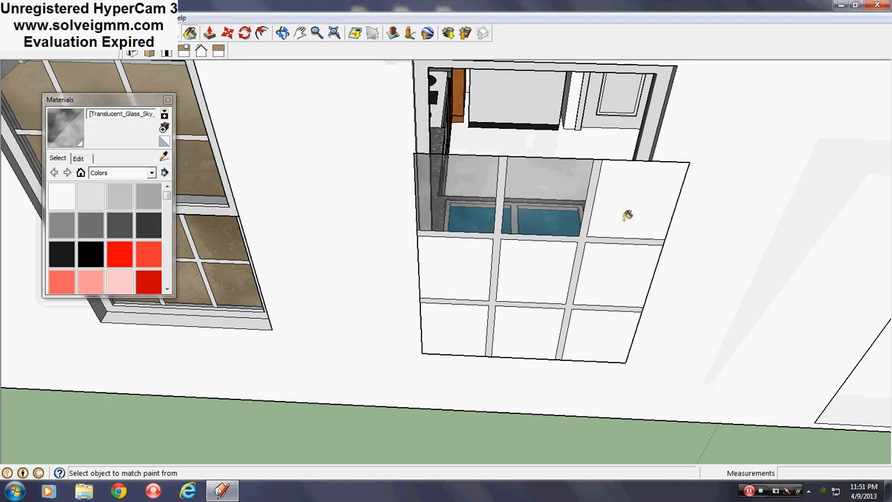
pyautogui.click(624, 219)
pyautogui.click(619, 275)
pyautogui.click(585, 327)
pyautogui.click(524, 316)
pyautogui.click(534, 278)
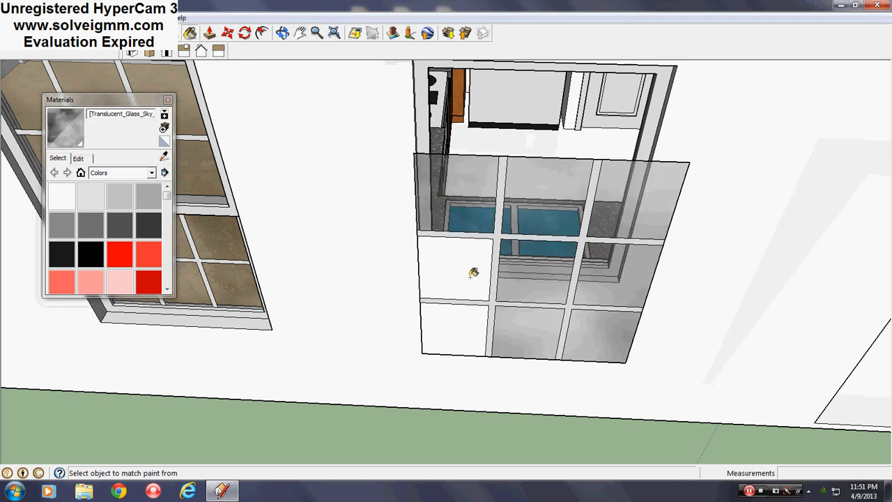
pyautogui.click(473, 272)
pyautogui.click(466, 315)
# Step: Sample the Translucent_Glass_Gray material from the neighbouring window and paint the interior side of the kitchen window's nine panes with it
pyautogui.moveTo(759, 255); pyautogui.dragTo(258, 292, button='middle')
pyautogui.scroll(3, 345, 100)
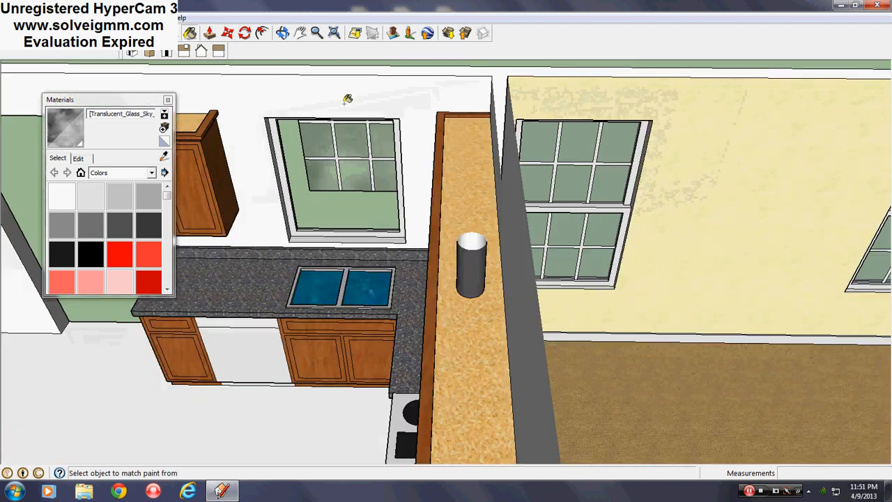
pyautogui.moveTo(444, 172); pyautogui.dragTo(456, 147, button='middle')
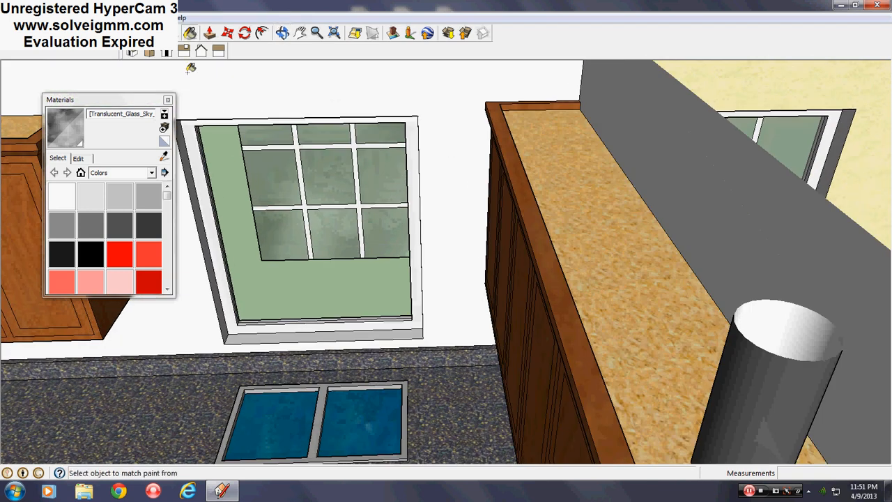
pyautogui.click(164, 157)
pyautogui.click(790, 123)
pyautogui.moveTo(468, 189); pyautogui.dragTo(543, 125, button='middle')
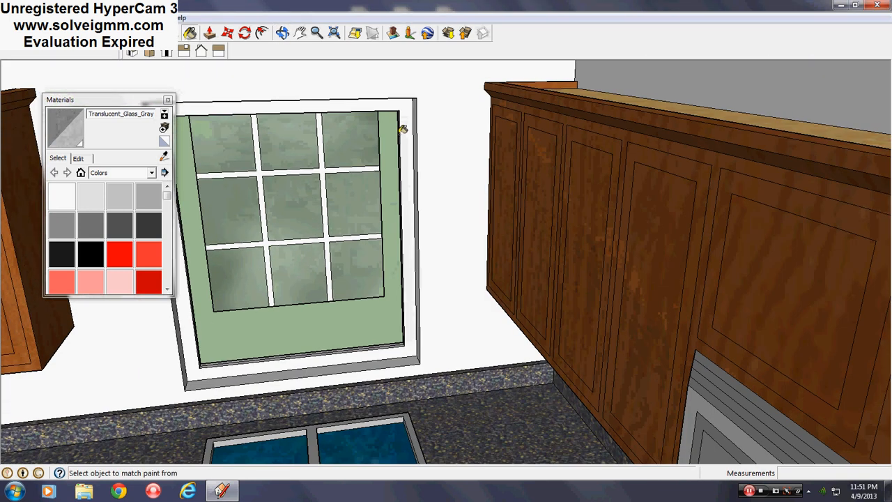
pyautogui.click(349, 139)
pyautogui.click(289, 143)
pyautogui.click(235, 146)
pyautogui.click(235, 201)
pyautogui.click(293, 206)
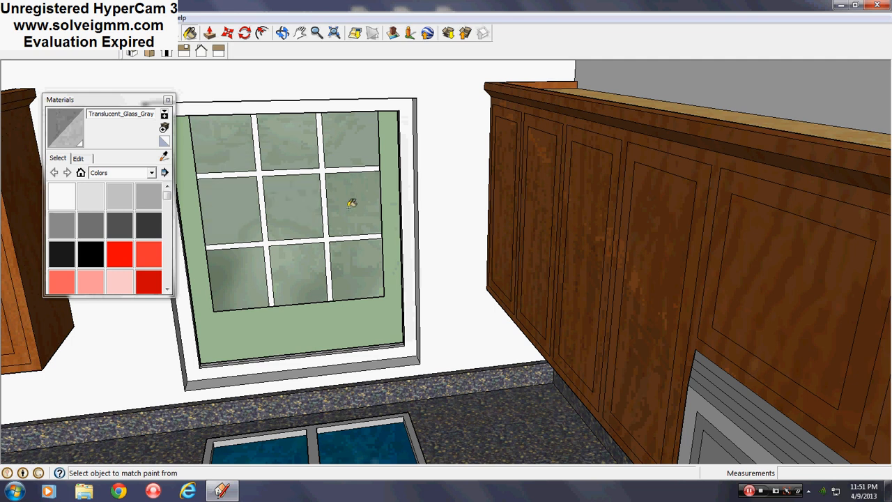
pyautogui.click(349, 262)
# Step: Select the whole glazed grid and move it by its lower corner into the matching inner corner of the kitchen window frame
pyautogui.moveTo(291, 244); pyautogui.dragTo(795, 260, button='middle')
pyautogui.scroll(-3, 449, 140)
pyautogui.scroll(1, 463, 294)
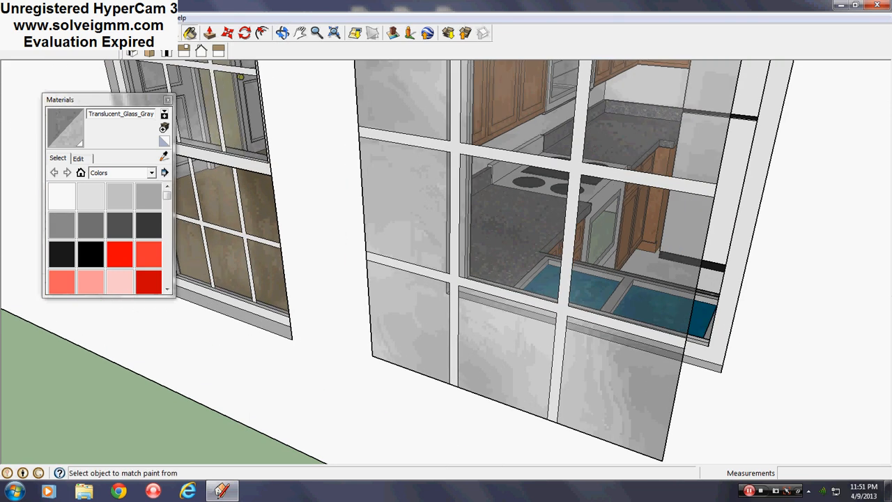
pyautogui.click(167, 100)
pyautogui.press('l')
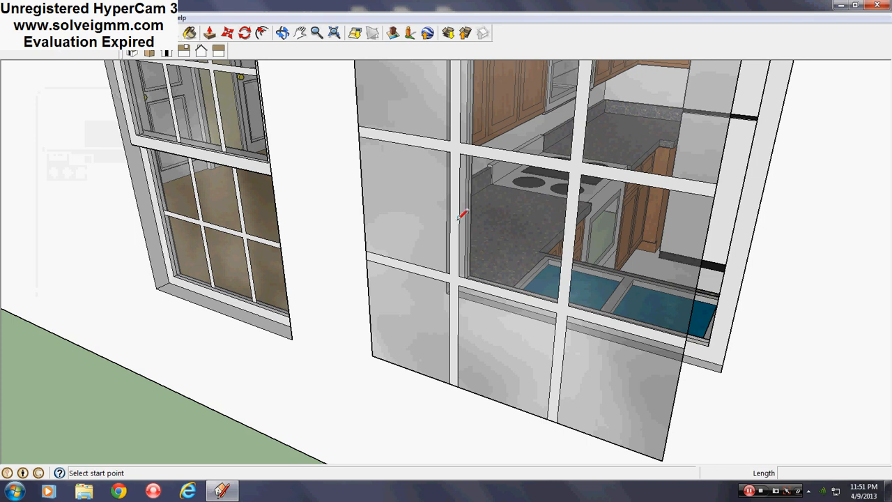
pyautogui.rightClick(459, 219)
pyautogui.moveTo(497, 271)
pyautogui.click(613, 292)
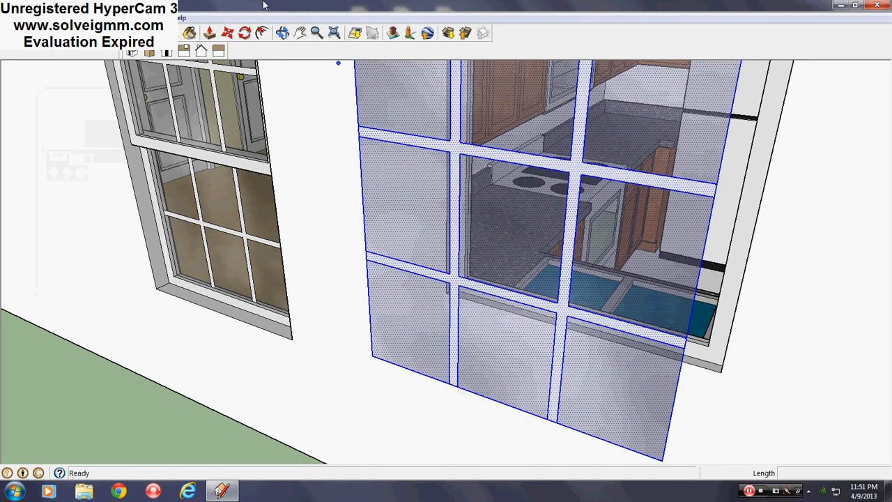
pyautogui.click(227, 33)
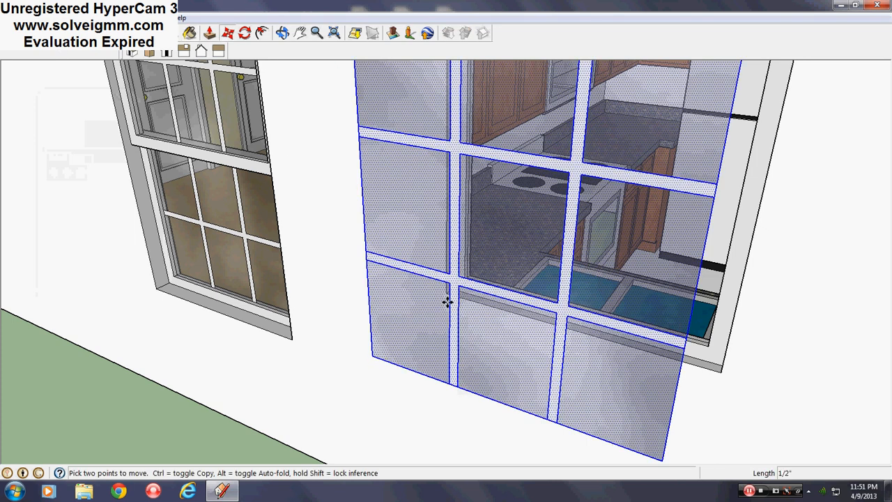
pyautogui.scroll(8, 447, 301)
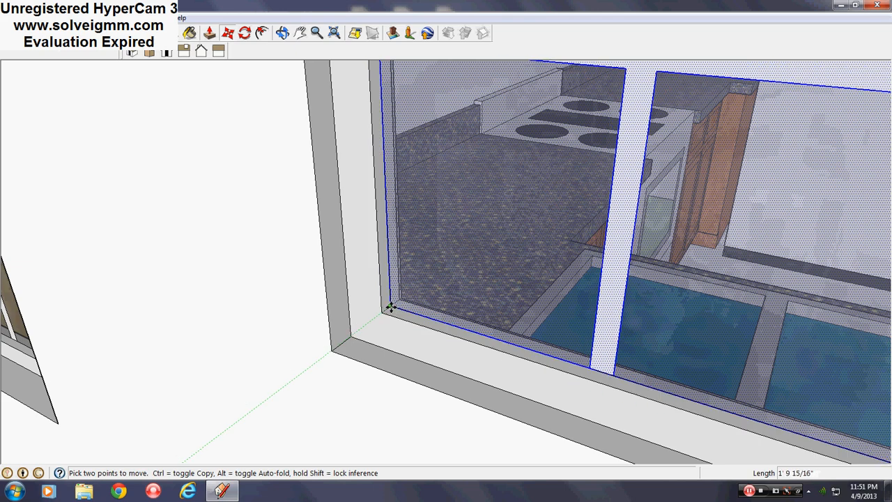
pyautogui.scroll(-10, 391, 307)
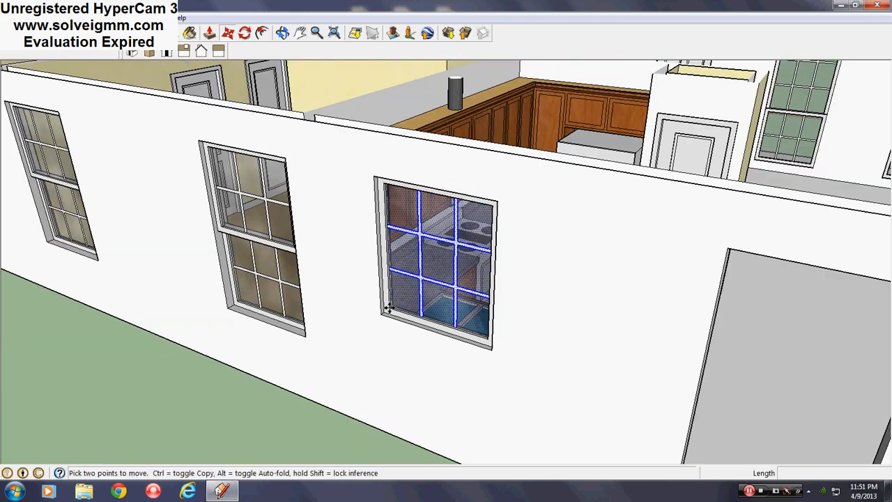
pyautogui.moveTo(391, 307)
pyautogui.mouseDown(button='middle')
pyautogui.moveTo(449, 282)
pyautogui.moveTo(299, 444)
pyautogui.moveTo(366, 397)
pyautogui.moveTo(416, 313)
pyautogui.moveTo(262, 315)
pyautogui.moveTo(261, 297)
pyautogui.moveTo(253, 302)
pyautogui.moveTo(530, 265)
pyautogui.mouseUp(button='middle')
pyautogui.scroll(-6, 265, 307)
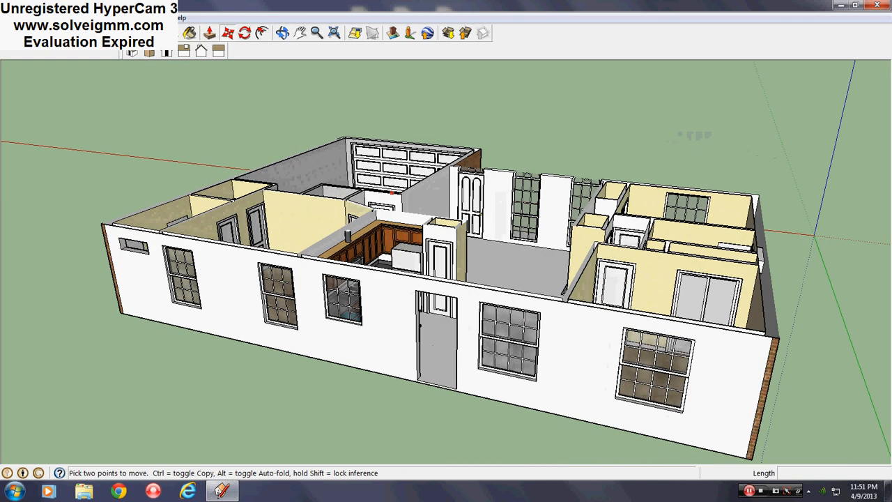
# Step: Trace an edge of the small high window opening near the brick corner to fill it with a face
pyautogui.press('l')
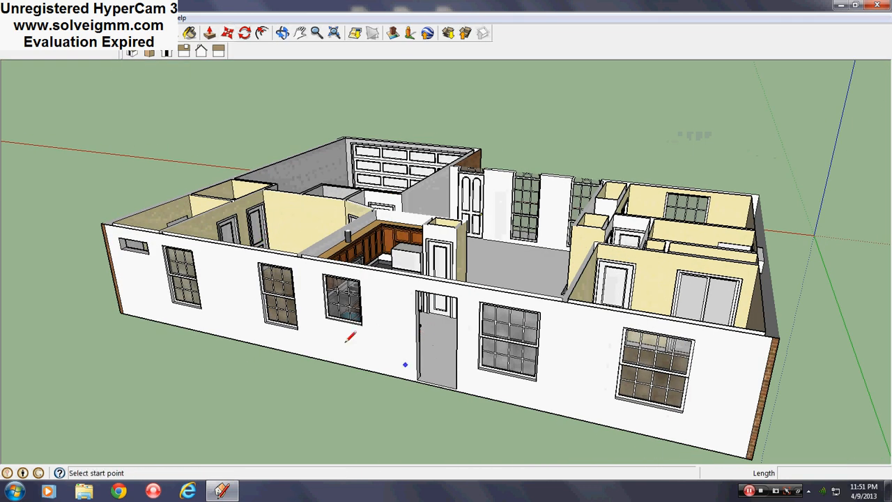
pyautogui.moveTo(130, 265)
pyautogui.mouseDown(button='middle')
pyautogui.moveTo(313, 233)
pyautogui.moveTo(378, 201)
pyautogui.moveTo(429, 199)
pyautogui.mouseUp(button='middle')
pyautogui.scroll(3, 428, 199)
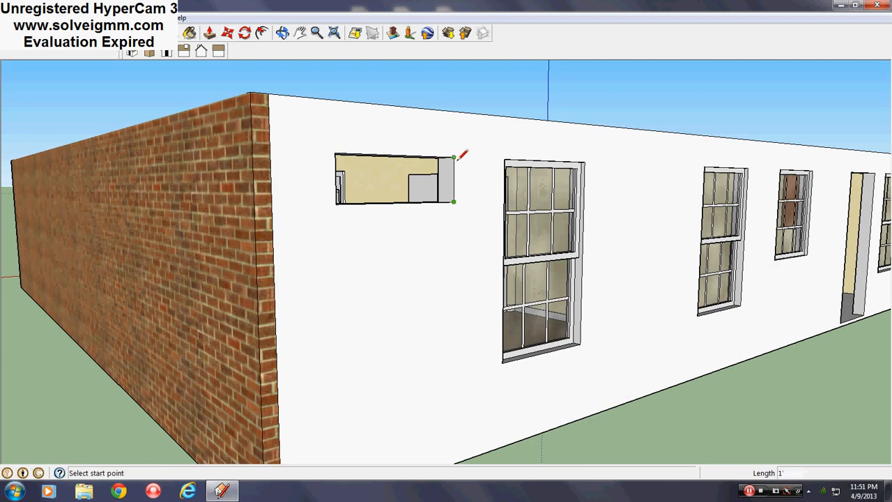
pyautogui.moveTo(461, 154)
pyautogui.mouseDown(button='middle')
pyautogui.moveTo(416, 233)
pyautogui.moveTo(469, 255)
pyautogui.mouseUp(button='middle')
pyautogui.scroll(3, 379, 189)
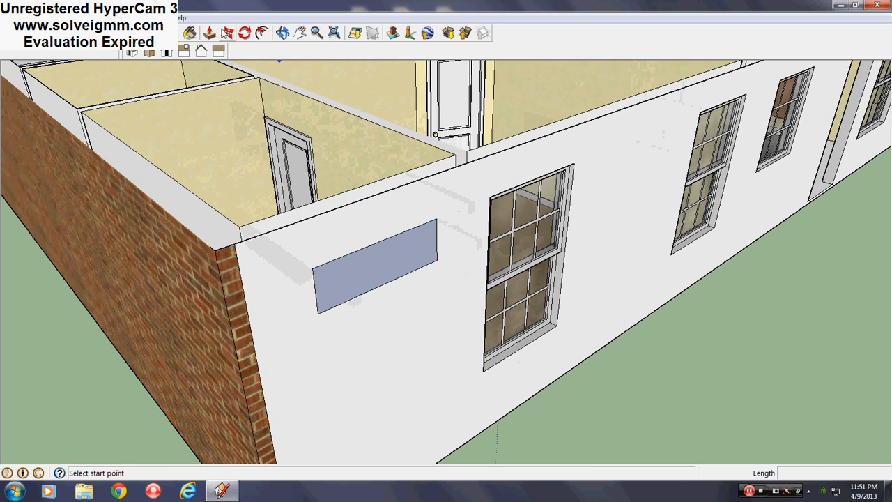
# Step: Copy the opening's face about 5' 2" out in front of the wall and erase the original from the opening
pyautogui.press('m')
pyautogui.press('ctrl')
pyautogui.click(395, 265)
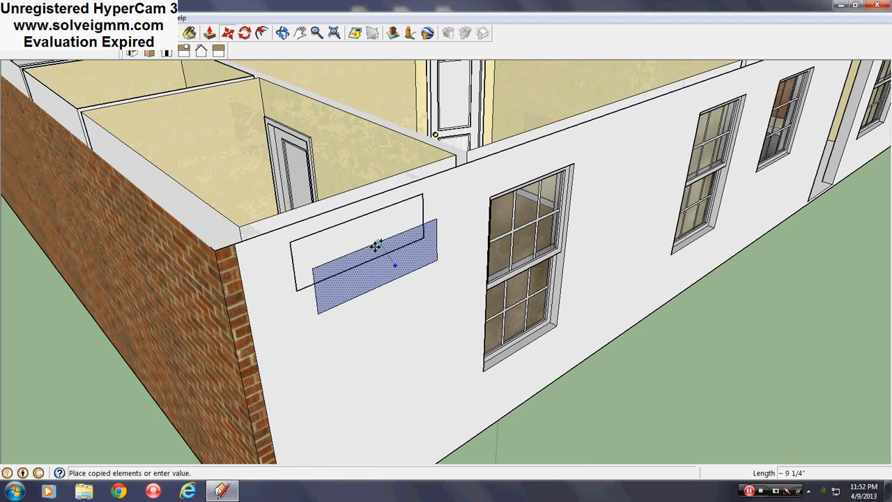
pyautogui.scroll(-4, 487, 292)
pyautogui.click(589, 356)
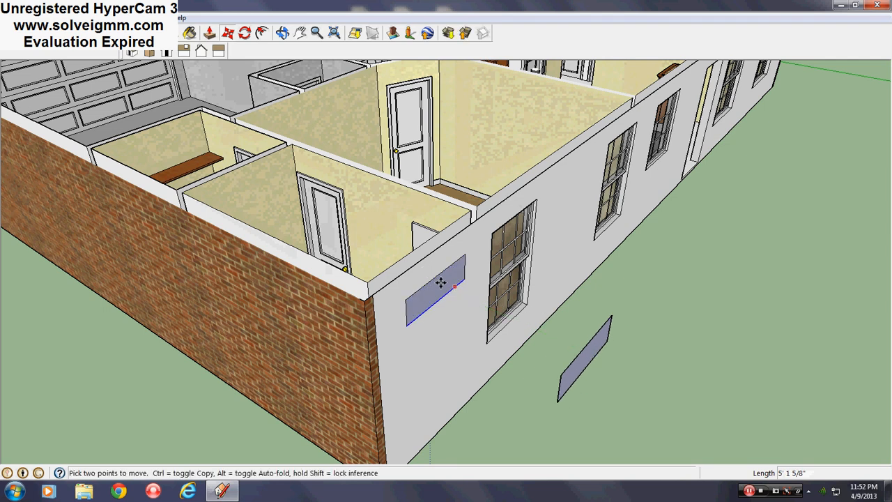
pyautogui.rightClick(438, 284)
pyautogui.click(466, 298)
pyautogui.scroll(3, 466, 306)
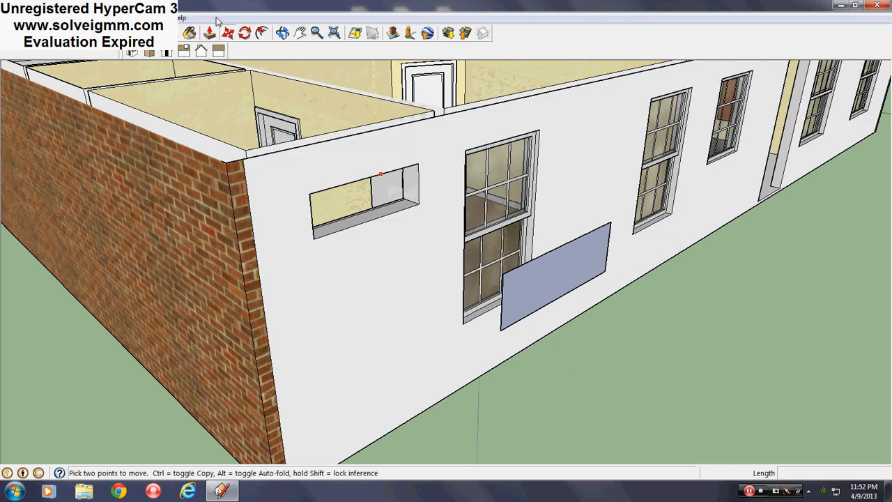
# Step: Paint the copied rectangle in front of the wall with Color_001
pyautogui.click(189, 34)
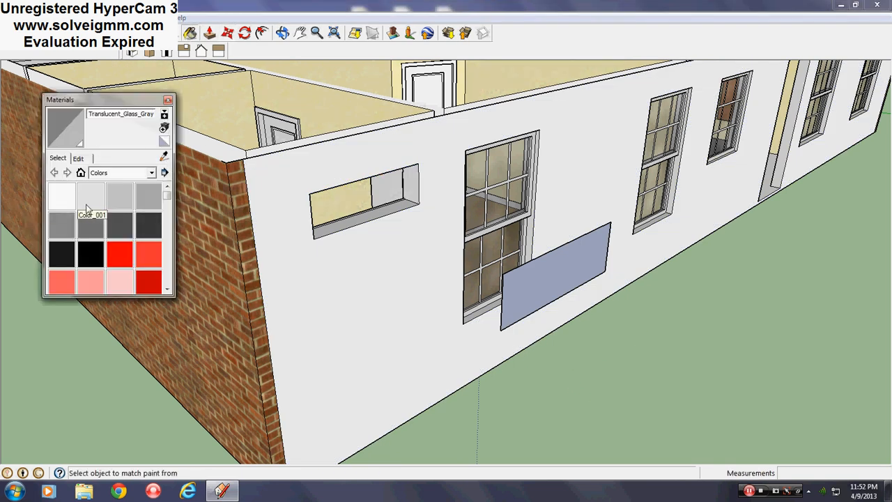
pyautogui.click(87, 209)
pyautogui.scroll(3, 509, 300)
pyautogui.click(503, 303)
pyautogui.scroll(2, 504, 303)
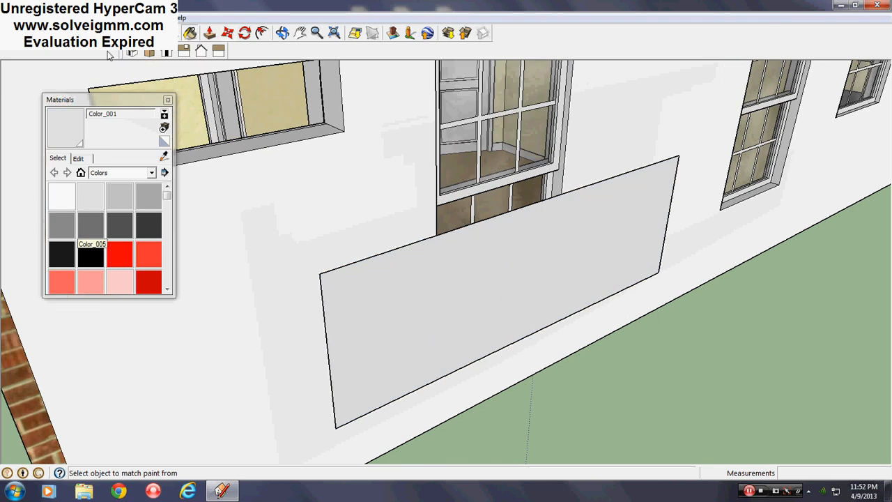
pyautogui.click(167, 100)
# Step: Extrude the painted rectangle 1.5" into a solid panel
pyautogui.click(210, 33)
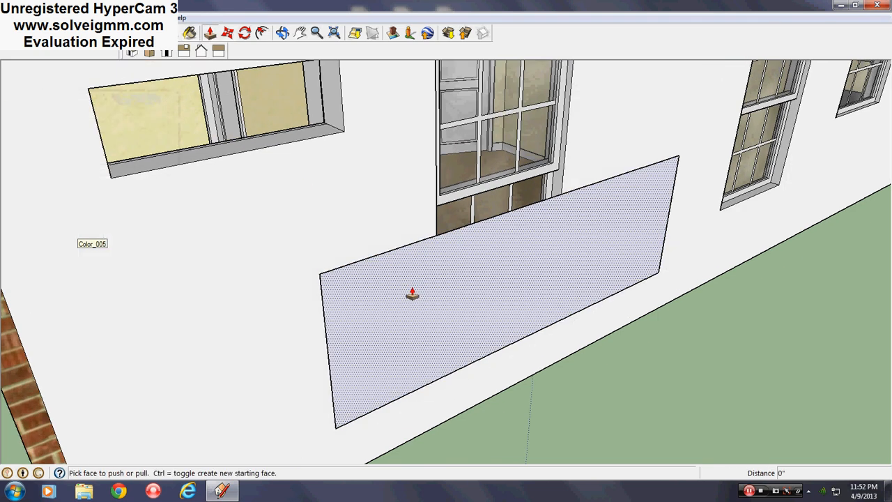
pyautogui.click(446, 311)
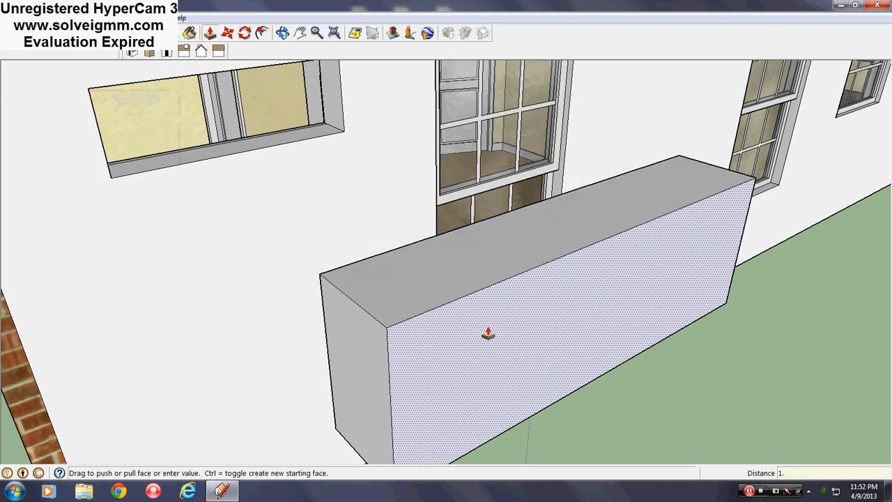
pyautogui.write('1.5')
pyautogui.press('Return')
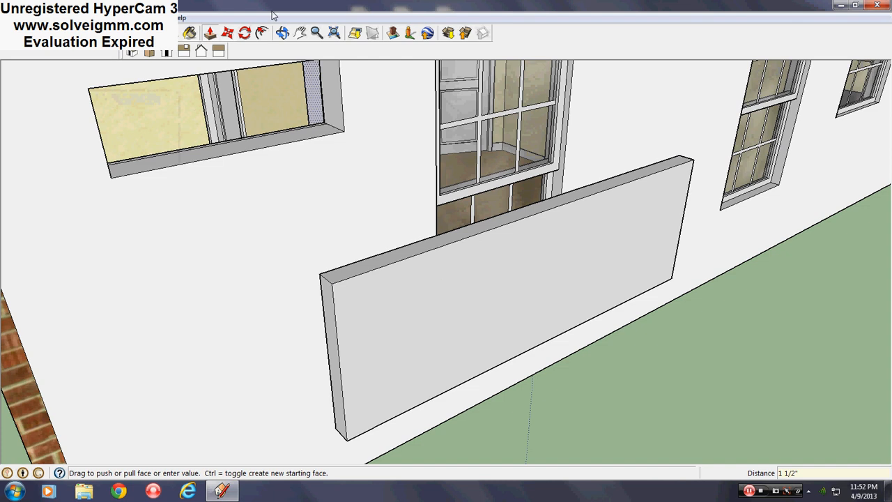
# Step: Offset the panel's front outline inward to form the border of the window frame
pyautogui.click(262, 32)
pyautogui.click(422, 300)
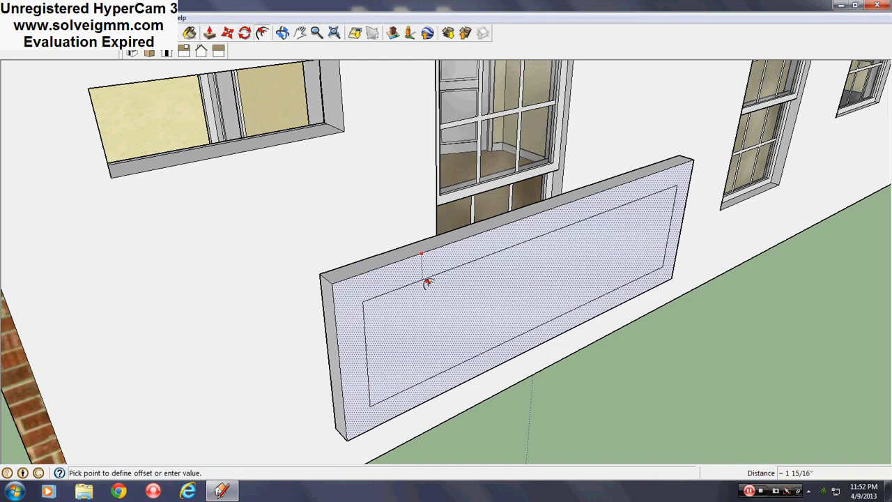
pyautogui.press('Return')
pyautogui.moveTo(426, 283); pyautogui.dragTo(209, 286, button='middle')
# Step: Copy the panel's inner face off to the side, beyond the brick corner, for the glass pane
pyautogui.click(228, 34)
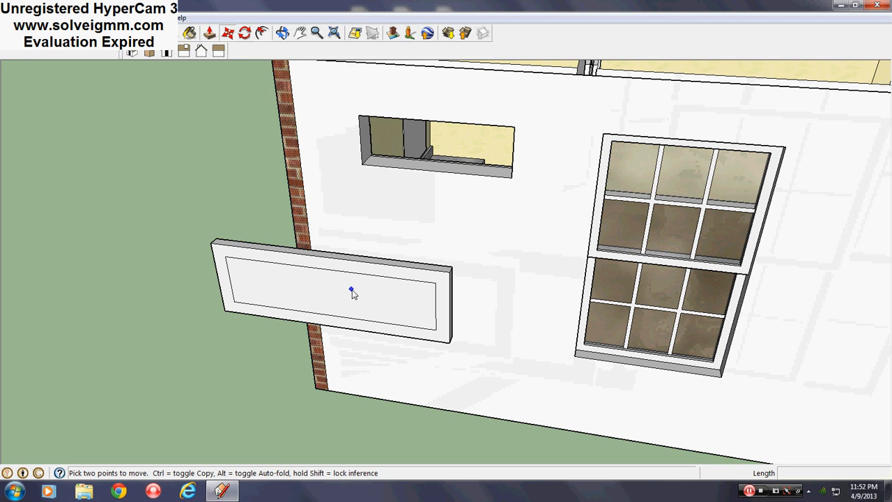
pyautogui.rightClick(351, 293)
pyautogui.press('Escape')
pyautogui.click(367, 292)
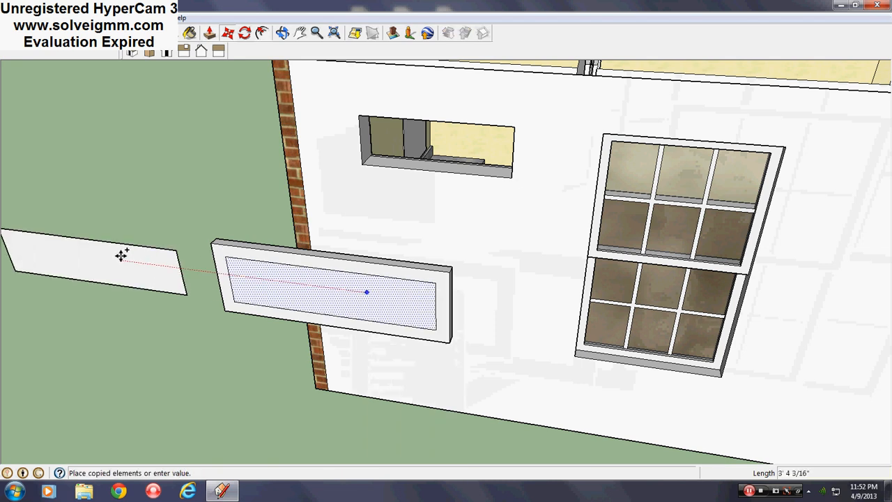
pyautogui.click(115, 251)
pyautogui.press('l')
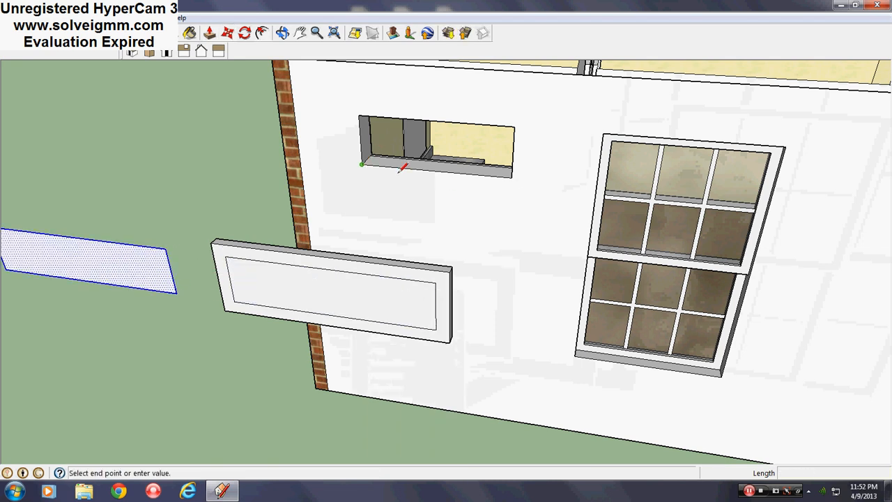
pyautogui.click(511, 176)
pyautogui.scroll(-5, 382, 243)
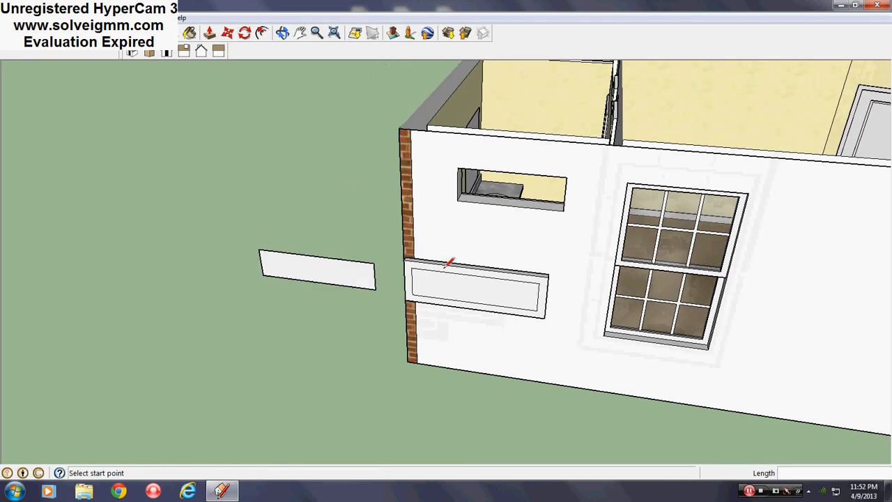
# Step: Push the panel's inner face back 1 1/2" to cut it through and leave an open frame
pyautogui.scroll(5, 446, 276)
pyautogui.scroll(1, 441, 285)
pyautogui.click(209, 32)
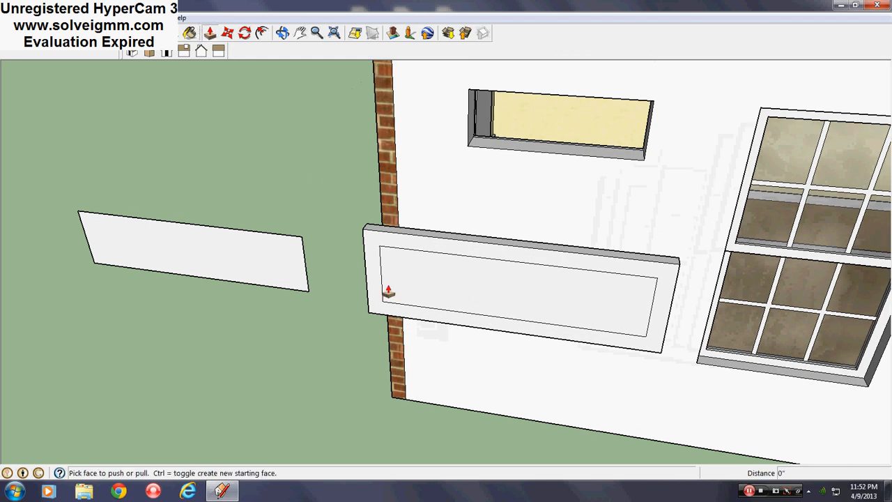
pyautogui.click(421, 287)
pyautogui.click(538, 287)
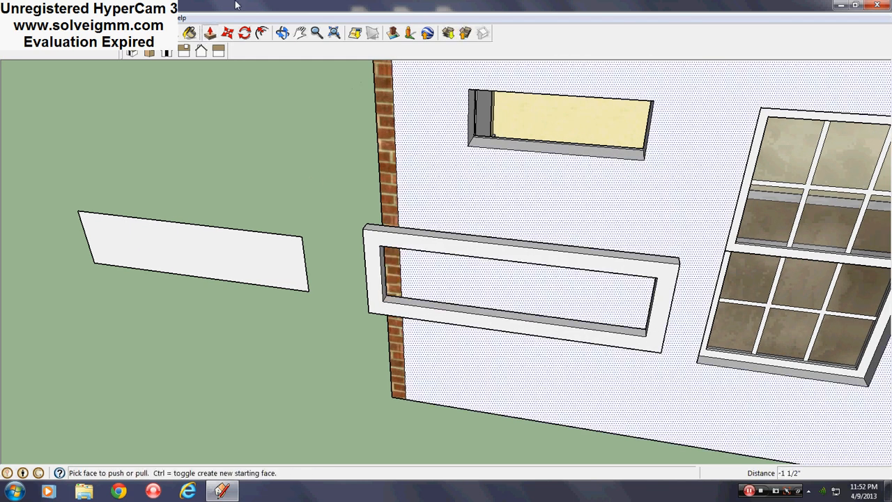
# Step: Offset the outline of the copied pane face outward by 0.5"
pyautogui.click(261, 32)
pyautogui.click(244, 231)
pyautogui.write('.')
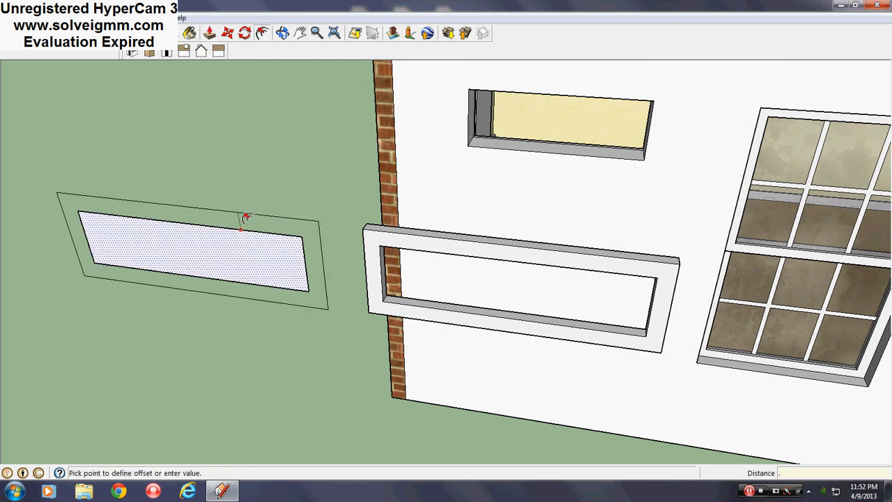
pyautogui.write('5')
pyautogui.press('Return')
# Step: Erase the pane's original inner outline, leaving only the enlarged outer rectangle
pyautogui.click(155, 33)
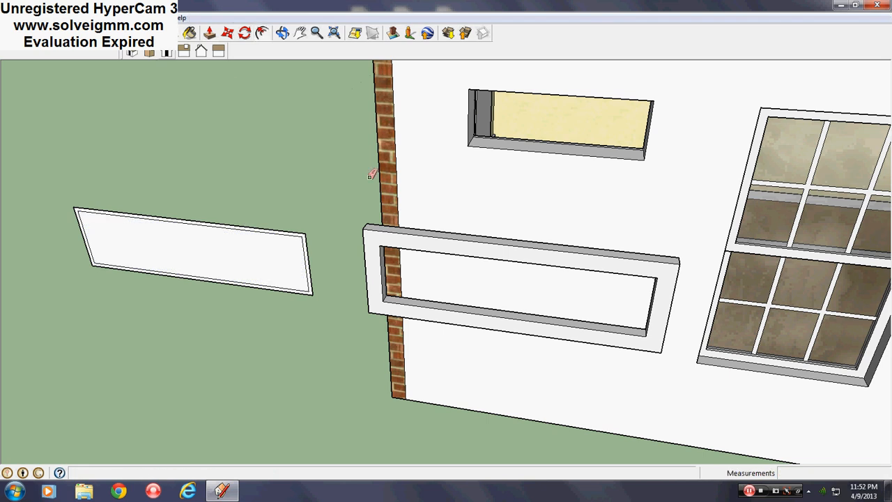
pyautogui.scroll(-1, 595, 321)
pyautogui.scroll(3, 233, 258)
pyautogui.scroll(1, 234, 257)
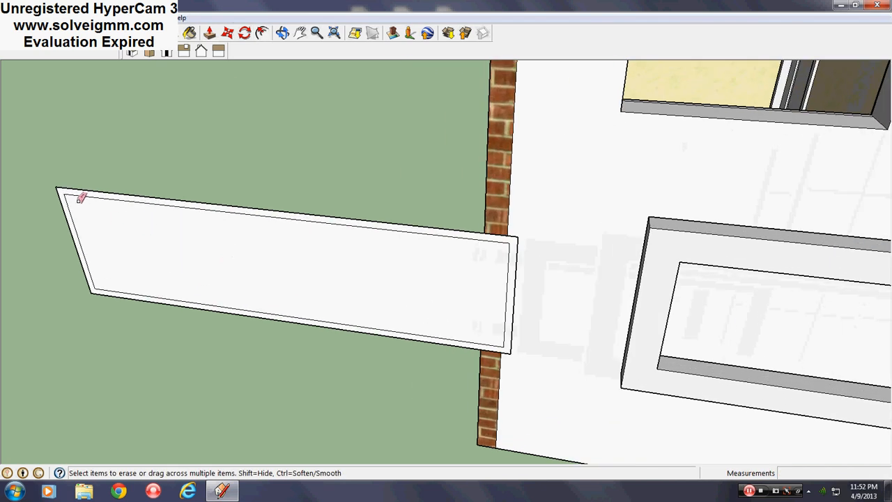
pyautogui.moveTo(69, 193); pyautogui.dragTo(119, 213)
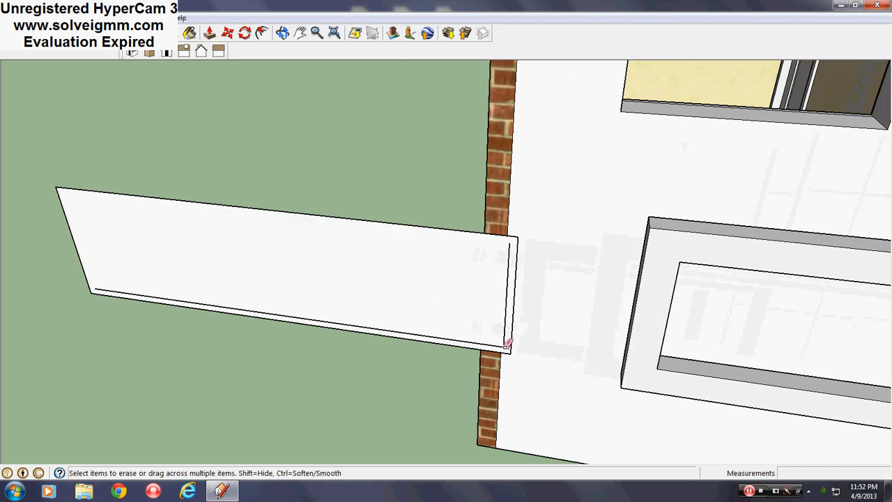
pyautogui.moveTo(506, 340); pyautogui.dragTo(508, 343)
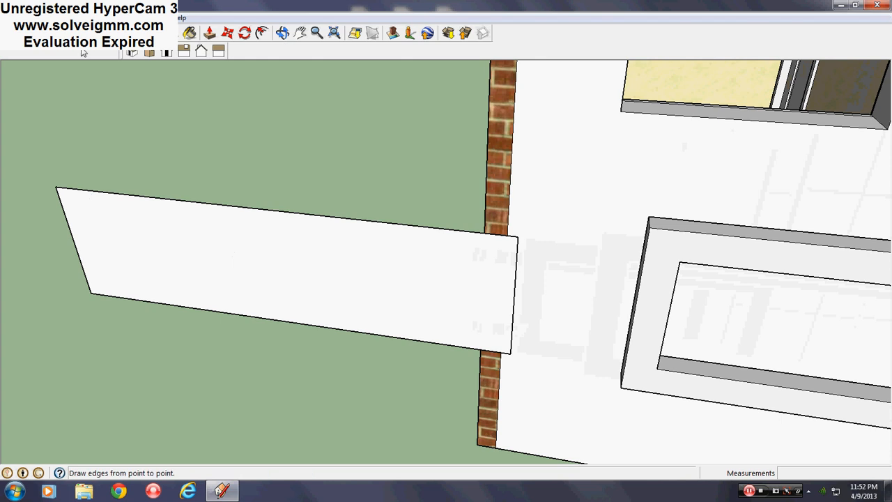
# Step: Divide the pane's lower edge into 3 equal segments and draw two lines across the face at the division points
pyautogui.rightClick(305, 322)
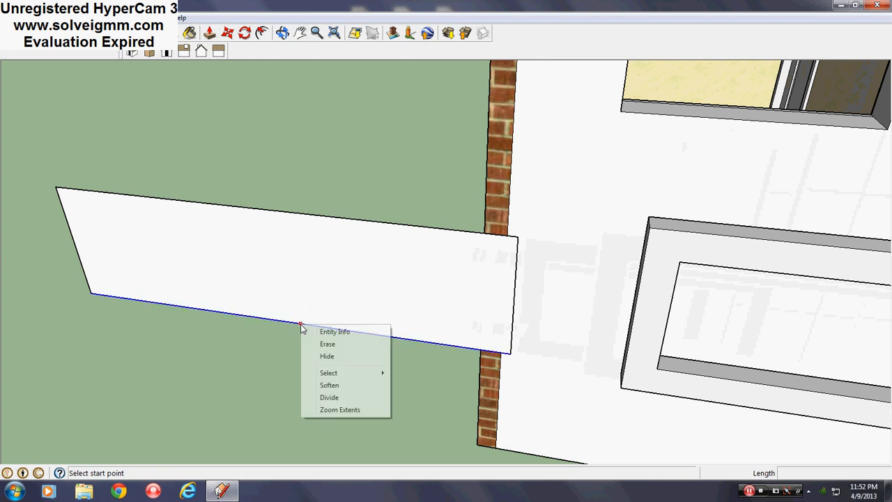
pyautogui.click(328, 396)
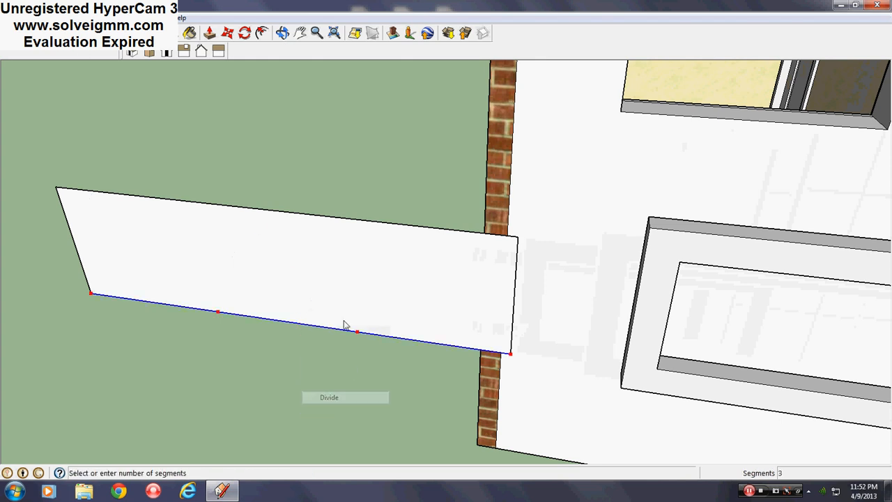
pyautogui.click(348, 220)
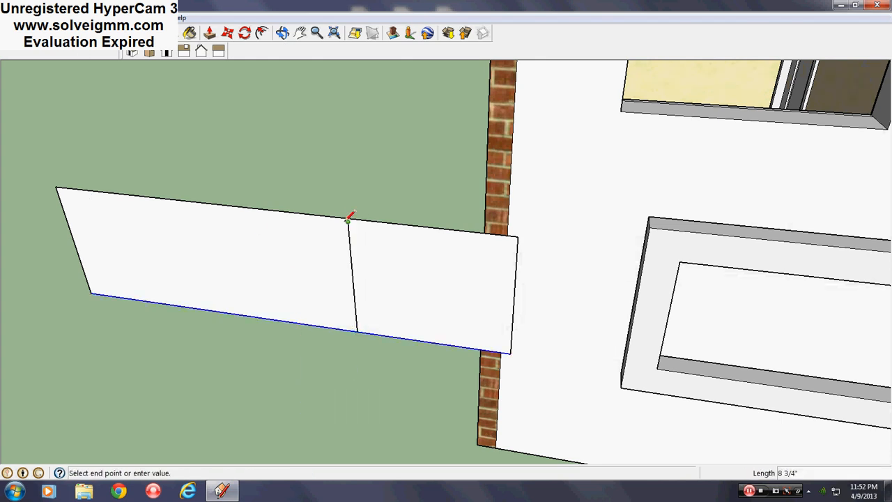
pyautogui.click(357, 331)
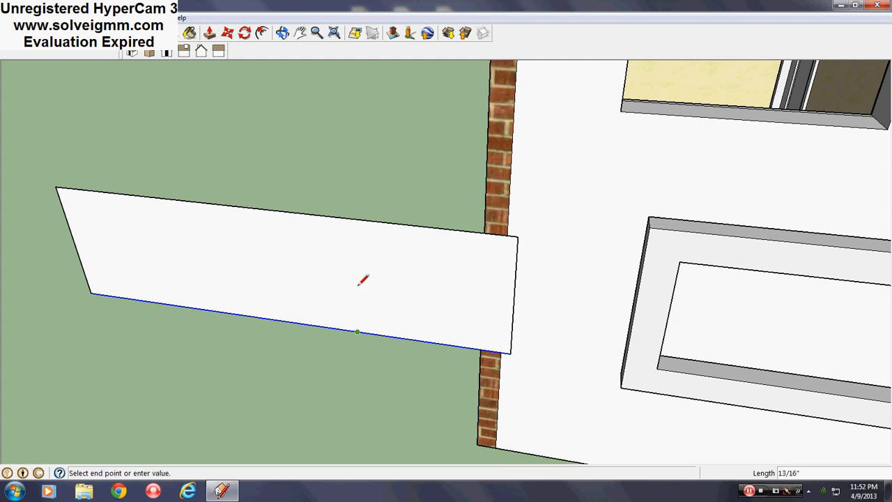
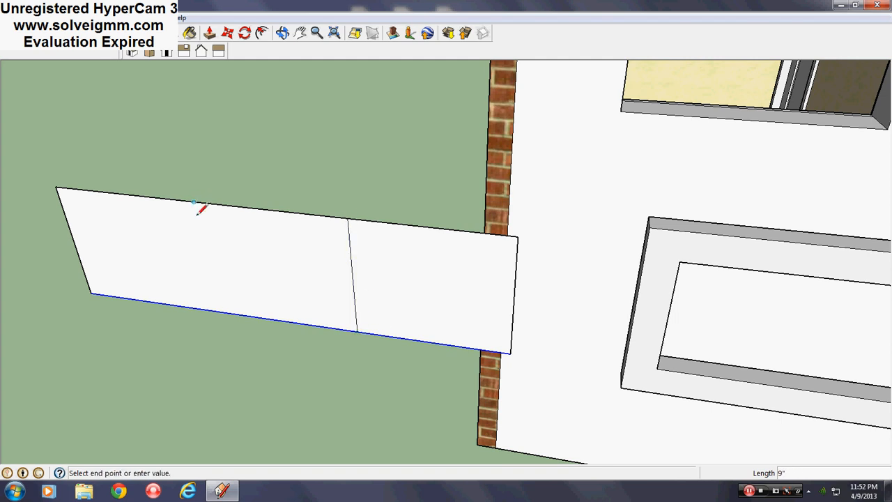
pyautogui.click(218, 311)
pyautogui.moveTo(218, 309); pyautogui.dragTo(256, 258, button='middle')
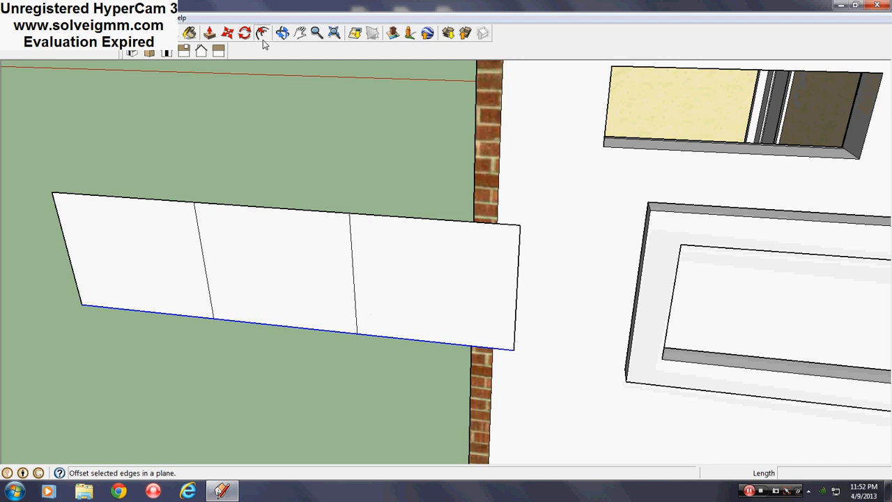
# Step: Offset the outline of each of the three pane sections inward by 0.5"
pyautogui.click(261, 33)
pyautogui.click(409, 245)
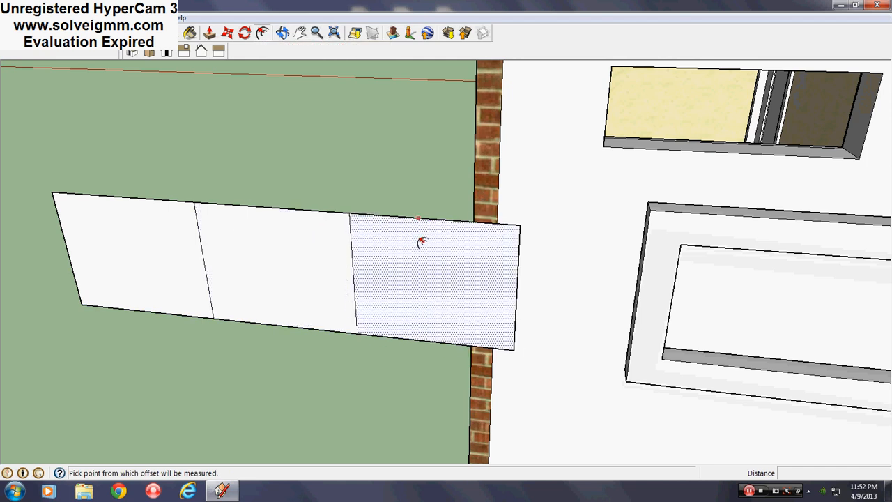
pyautogui.write('.5')
pyautogui.press('Return')
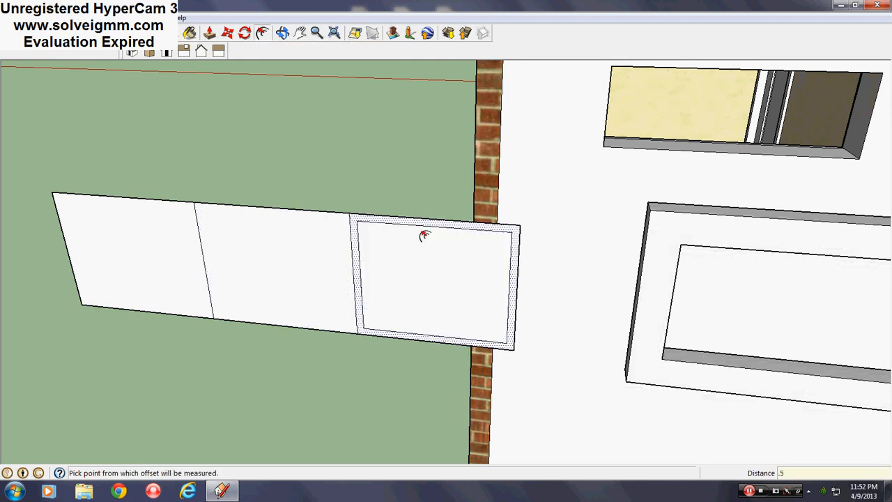
pyautogui.click(348, 230)
pyautogui.click(364, 226)
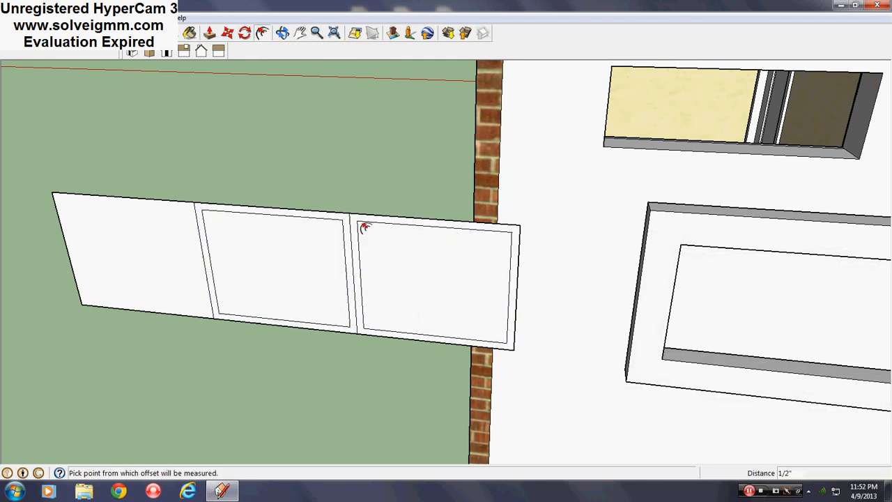
pyautogui.doubleClick(143, 218)
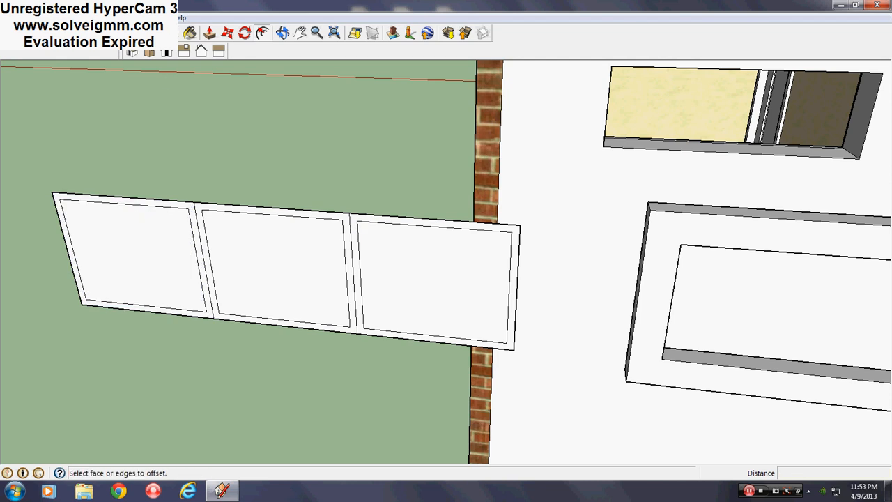
# Step: Erase the two dividing lines and draw a rectangle through the outermost inner corners to close off two mullion strips
pyautogui.press('e')
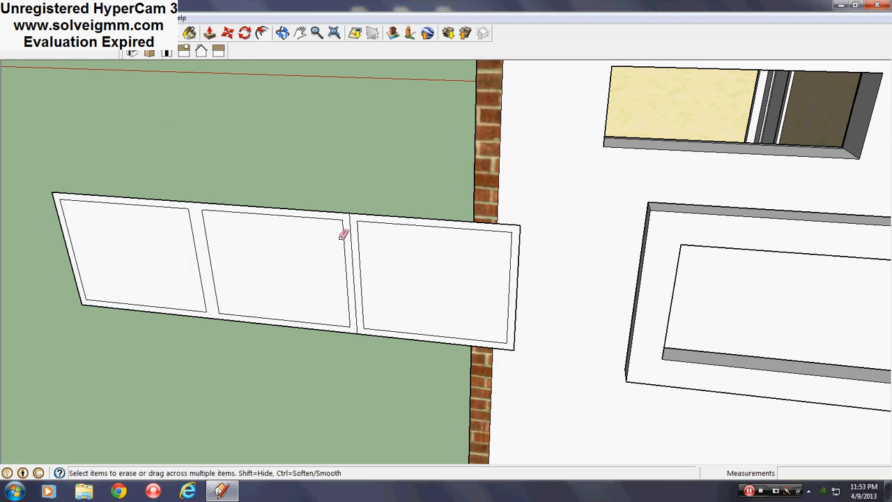
pyautogui.press('r')
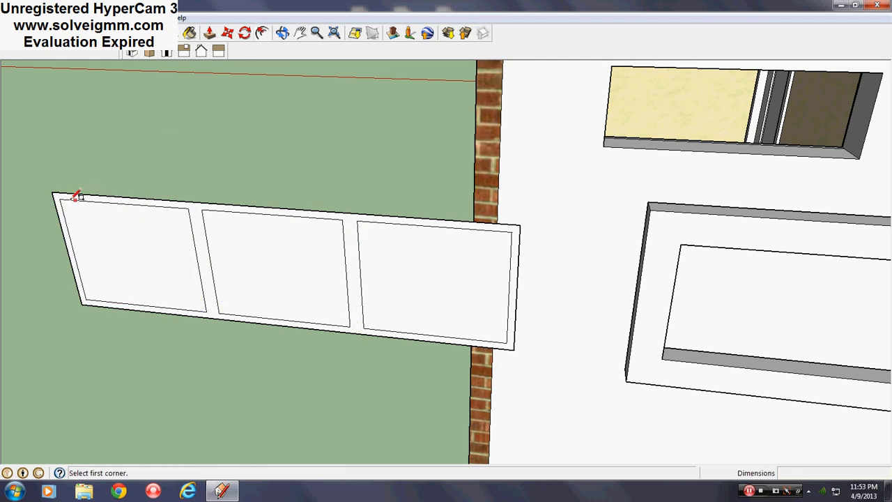
pyautogui.click(60, 199)
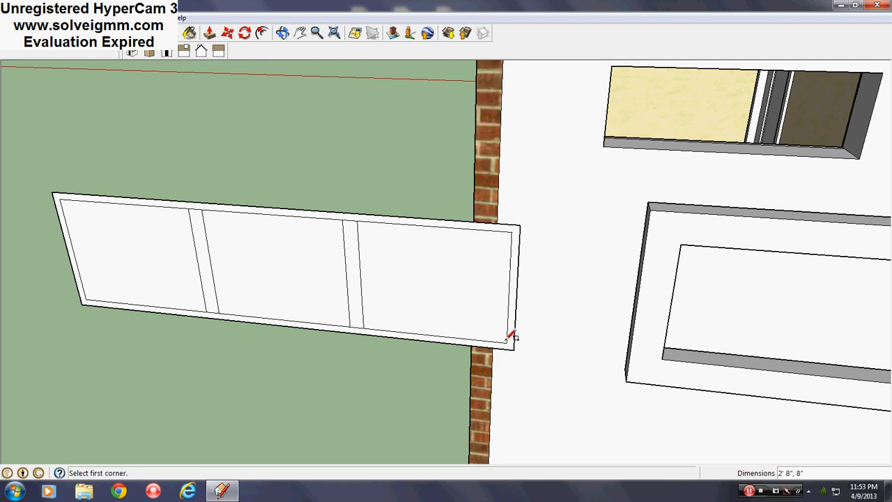
# Step: Erase the pane's outer outline, leaving the inner rectangle with its three panels and two mullion strips
pyautogui.press('e')
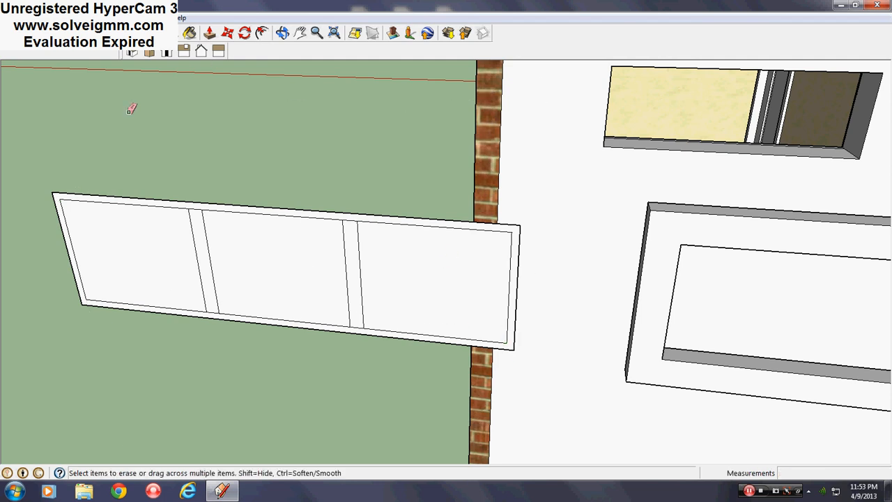
pyautogui.click(53, 204)
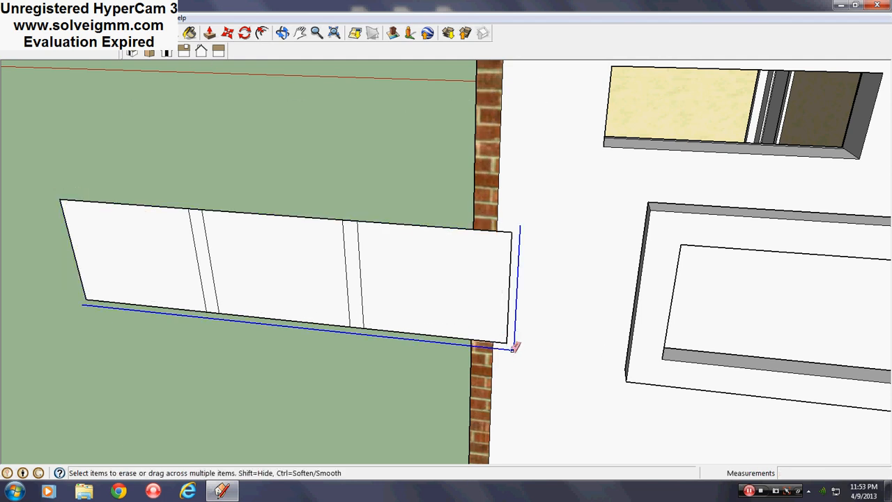
# Step: Paint both mullion strips with Color_001 on the front and back of the pane
pyautogui.moveTo(295, 262)
pyautogui.mouseDown(button='middle')
pyautogui.moveTo(471, 225)
pyautogui.moveTo(299, 310)
pyautogui.moveTo(345, 258)
pyautogui.moveTo(299, 314)
pyautogui.mouseUp(button='middle')
pyautogui.scroll(3, 496, 216)
pyautogui.click(190, 32)
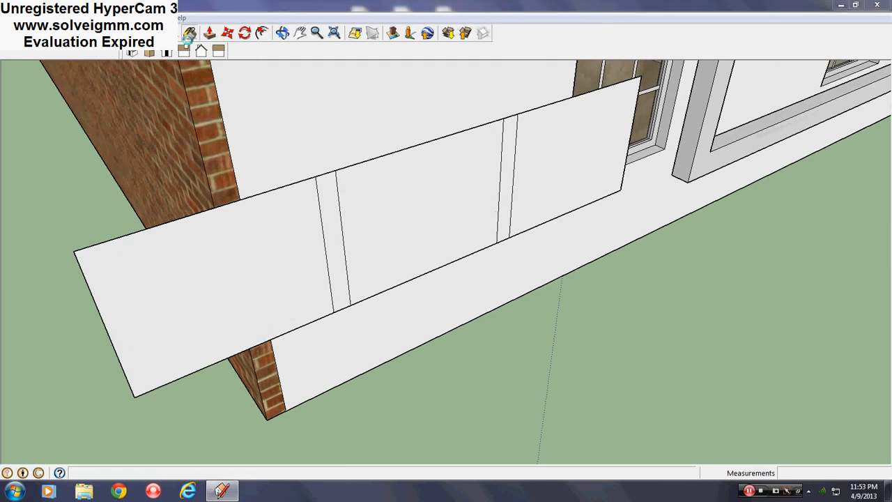
pyautogui.click(337, 209)
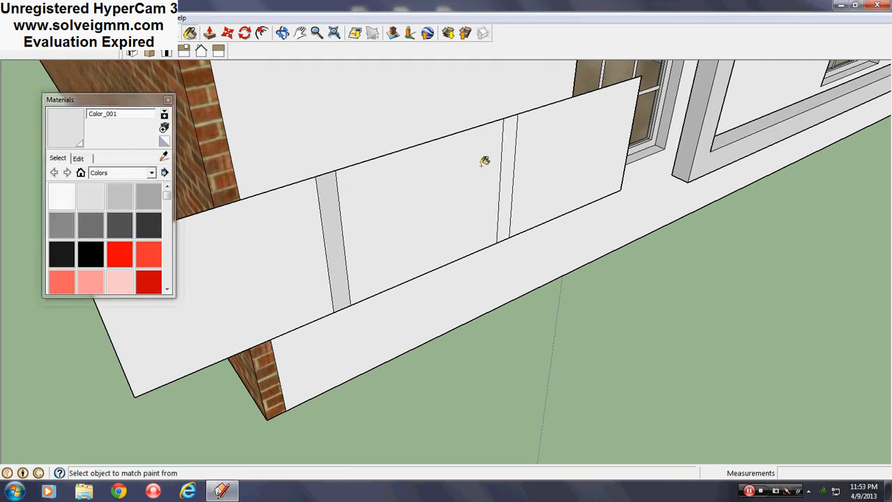
pyautogui.click(513, 174)
pyautogui.moveTo(408, 194); pyautogui.dragTo(578, 232, button='middle')
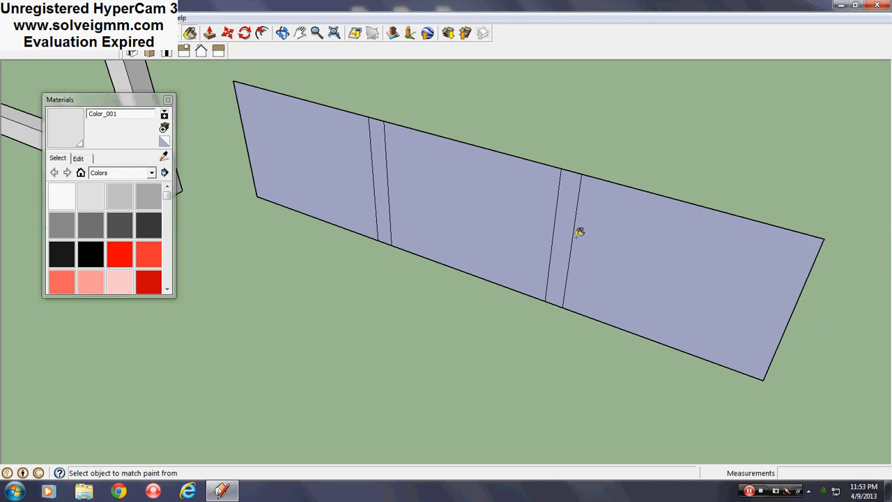
pyautogui.click(565, 233)
pyautogui.click(385, 191)
# Step: Sample Translucent_Glass_Gray from an existing window and paint it on the back of the three glass panels
pyautogui.scroll(-6, 726, 305)
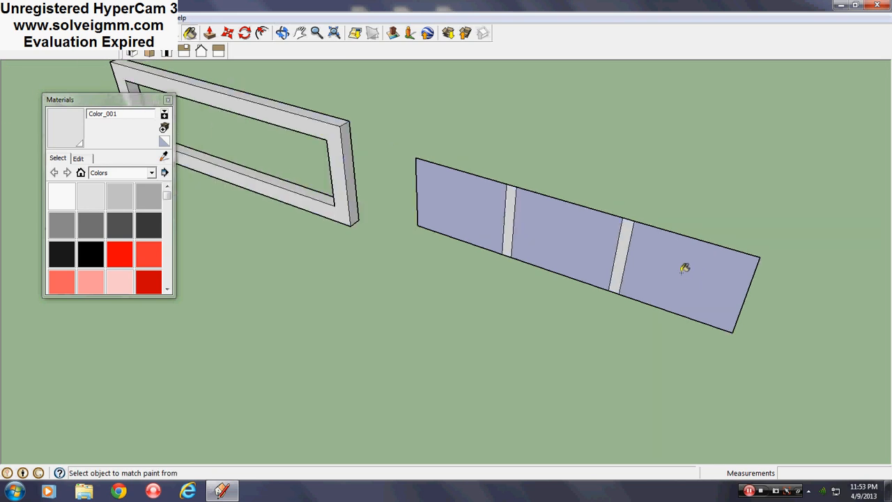
pyautogui.scroll(4, 271, 388)
pyautogui.moveTo(273, 360); pyautogui.dragTo(190, 165, button='middle')
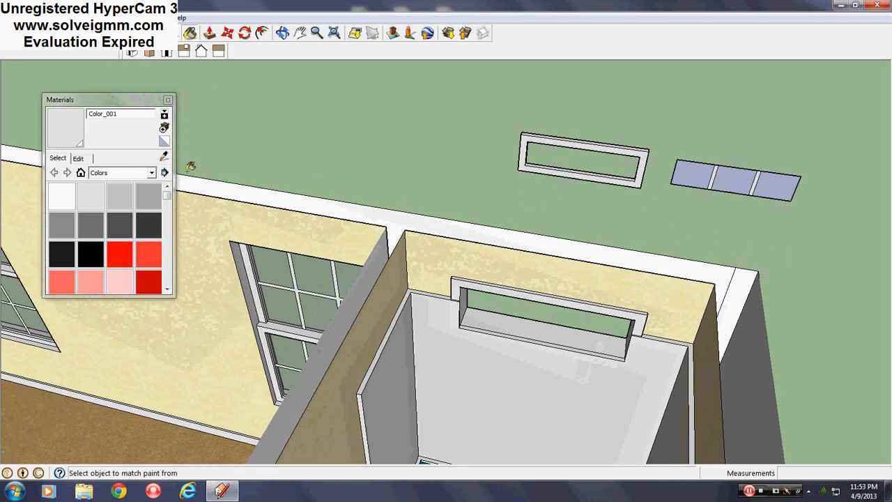
pyautogui.click(296, 256)
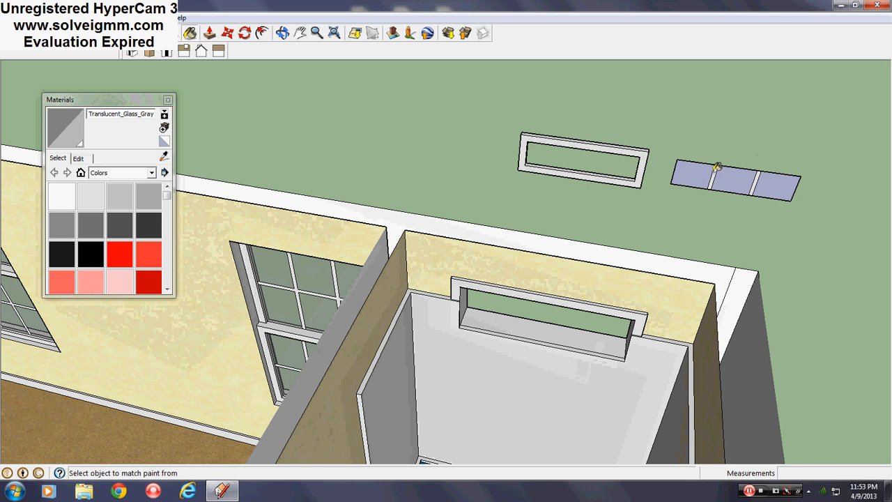
pyautogui.click(701, 174)
pyautogui.click(742, 183)
pyautogui.click(781, 184)
# Step: Sample the translucent sky-reflection glass from the neighbouring sash window and paint the front of the three panels with it
pyautogui.moveTo(792, 180); pyautogui.dragTo(251, 98, button='middle')
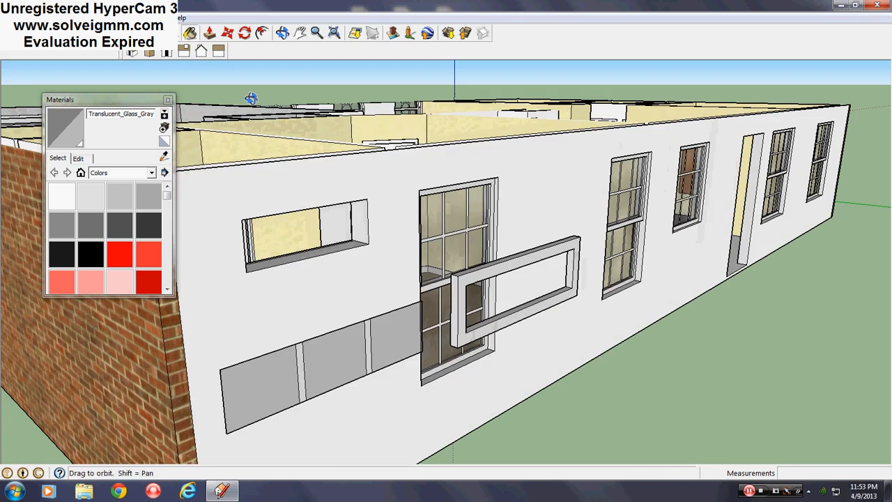
pyautogui.scroll(-3, 251, 99)
pyautogui.moveTo(262, 226); pyautogui.dragTo(327, 321, button='middle')
pyautogui.scroll(3, 326, 298)
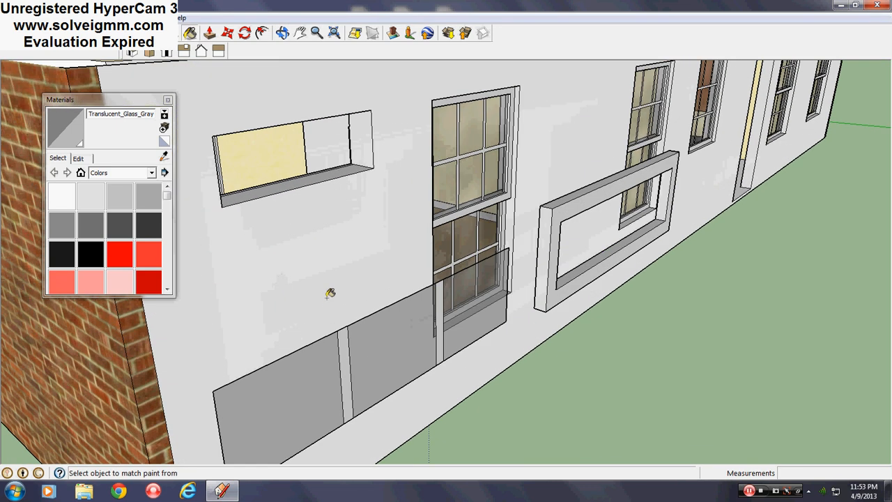
pyautogui.click(164, 158)
pyautogui.click(471, 179)
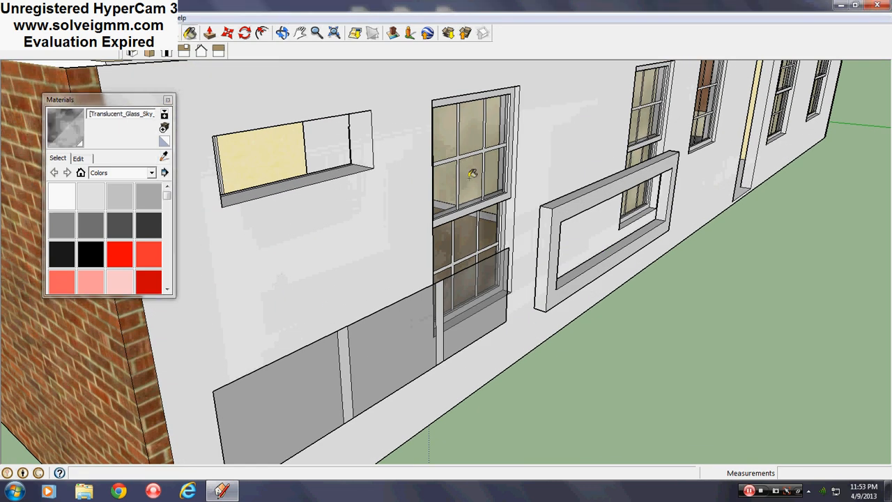
pyautogui.moveTo(469, 180); pyautogui.dragTo(464, 189, button='middle')
pyautogui.click(464, 189)
pyautogui.click(354, 242)
pyautogui.click(271, 257)
pyautogui.moveTo(272, 256)
pyautogui.mouseDown(button='middle')
pyautogui.moveTo(288, 249)
pyautogui.moveTo(220, 118)
pyautogui.mouseUp(button='middle')
pyautogui.click(167, 100)
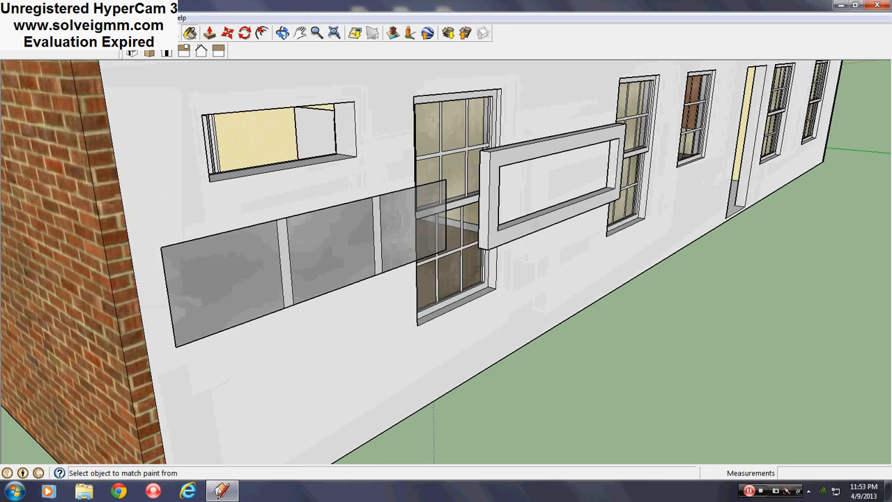
# Step: Select the whole connected glass pane and move it by its lower corner into the inner corner of the open frame
pyautogui.click(189, 33)
pyautogui.rightClick(312, 247)
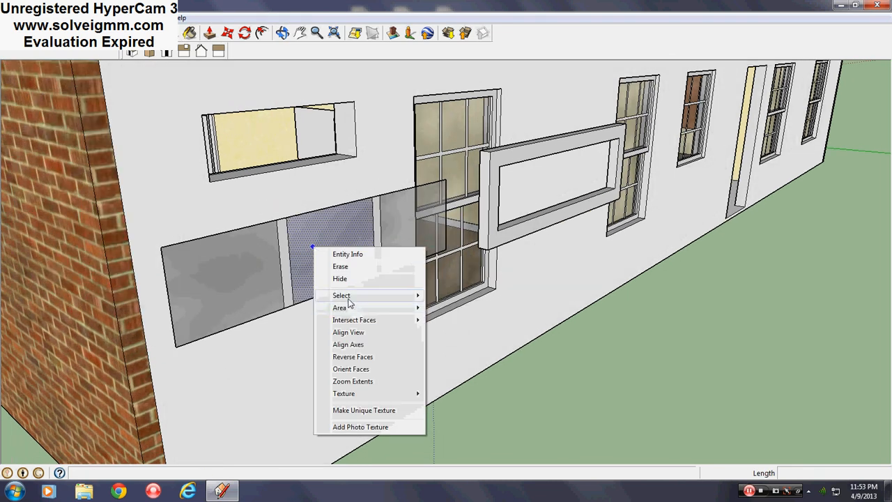
pyautogui.moveTo(342, 295)
pyautogui.click(468, 331)
pyautogui.scroll(6, 424, 229)
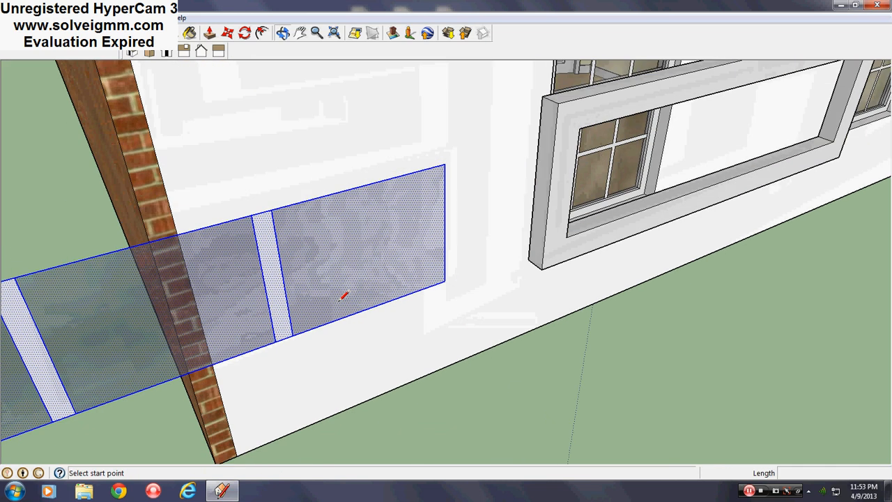
pyautogui.click(227, 33)
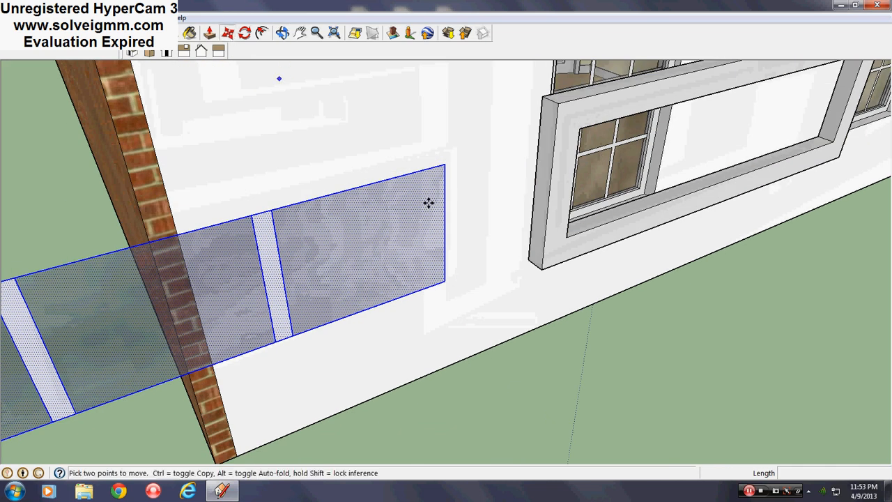
pyautogui.click(445, 279)
pyautogui.scroll(-2, 328, 316)
pyautogui.scroll(4, 750, 172)
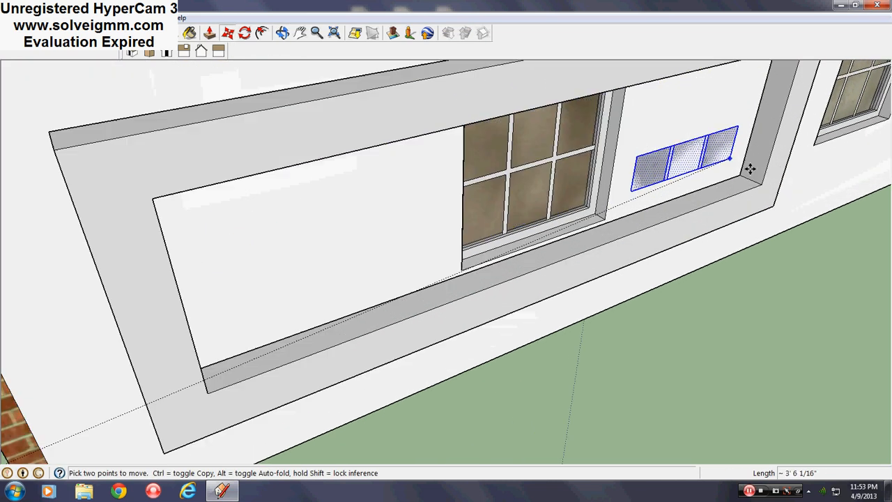
pyautogui.click(753, 181)
pyautogui.scroll(-5, 453, 248)
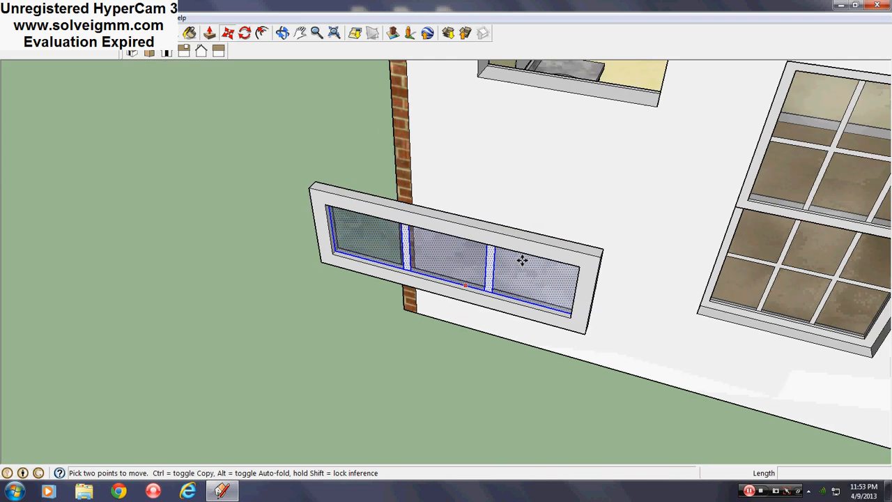
# Step: Select all connected geometry of the loose three-pane window and make it a group
pyautogui.rightClick(524, 249)
pyautogui.moveTo(588, 293)
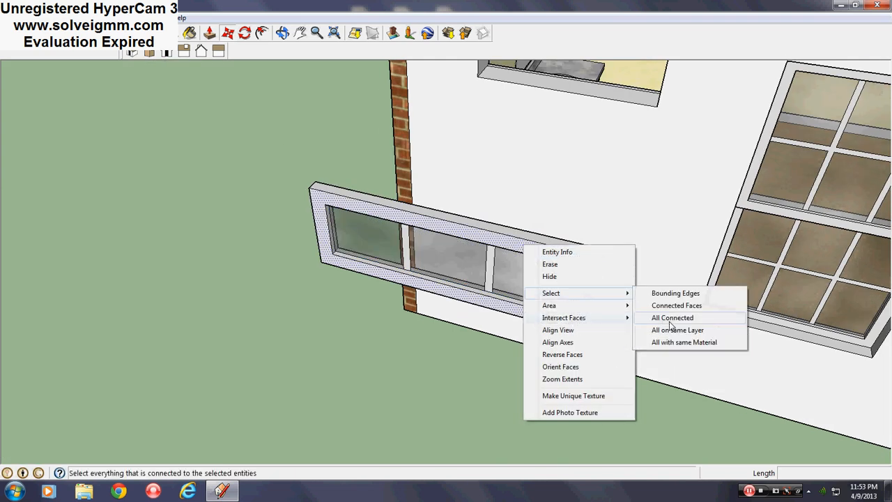
pyautogui.click(669, 319)
pyautogui.press('m')
pyautogui.rightClick(558, 291)
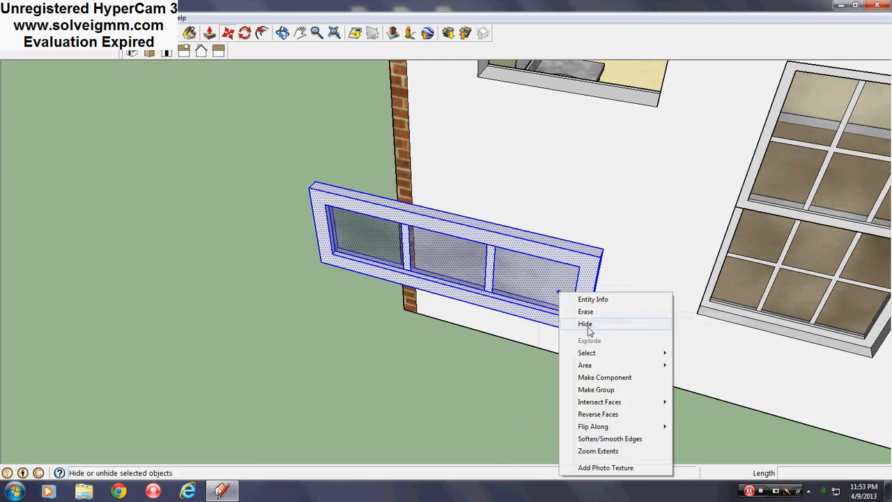
pyautogui.moveTo(586, 353)
pyautogui.click(717, 380)
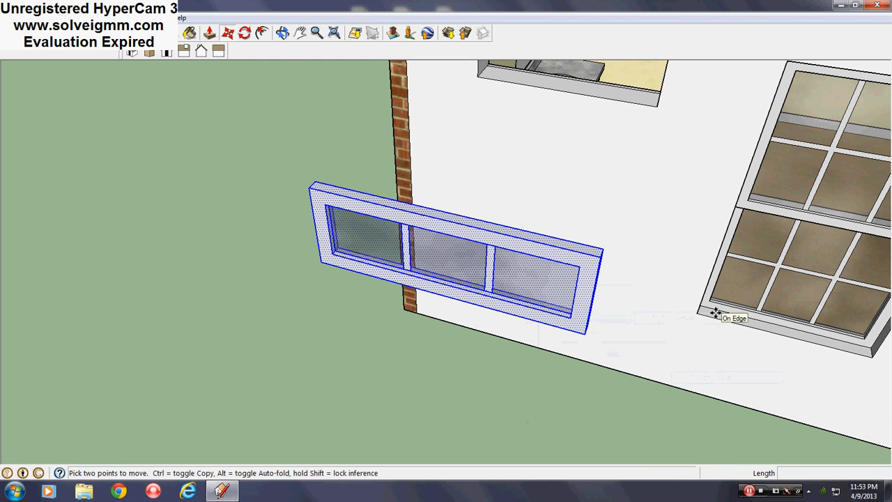
pyautogui.rightClick(514, 280)
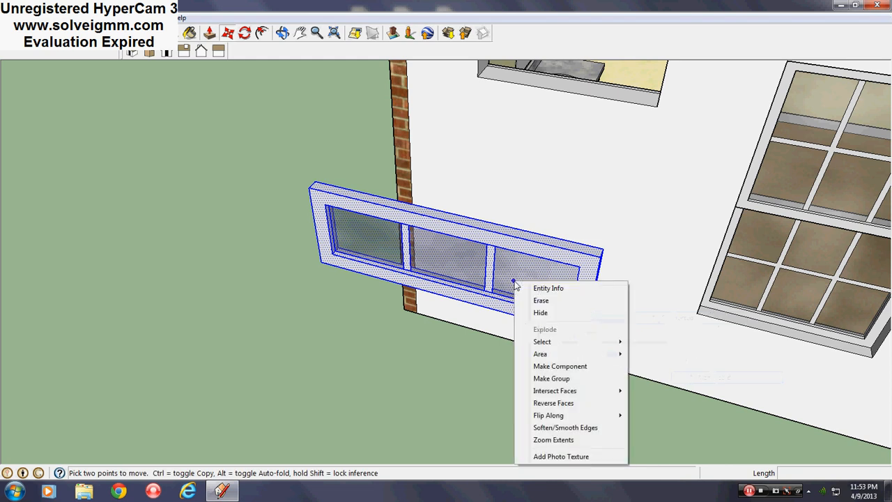
pyautogui.click(569, 380)
# Step: Move the window group by its lower corner onto the matching corner of the small opening in the white wall
pyautogui.scroll(3, 576, 294)
pyautogui.moveTo(499, 281)
pyautogui.mouseDown(button='middle')
pyautogui.moveTo(408, 303)
pyautogui.moveTo(370, 226)
pyautogui.mouseUp(button='middle')
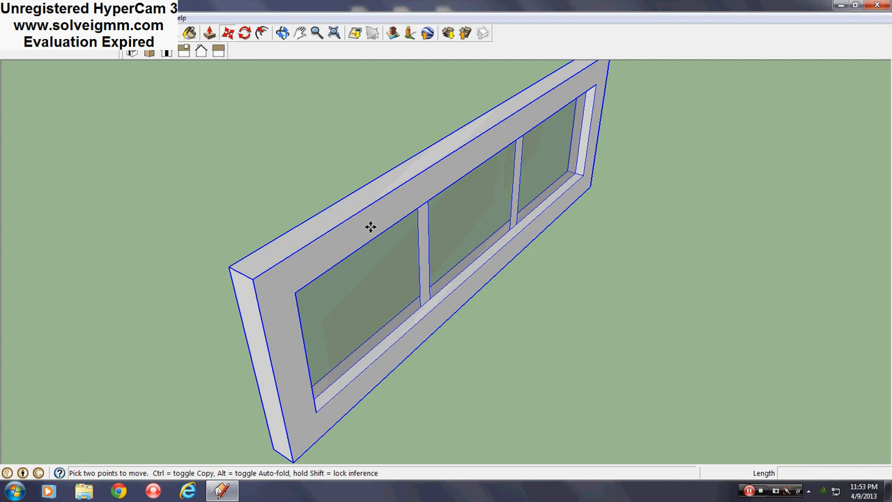
pyautogui.click(590, 191)
pyautogui.scroll(-6, 426, 227)
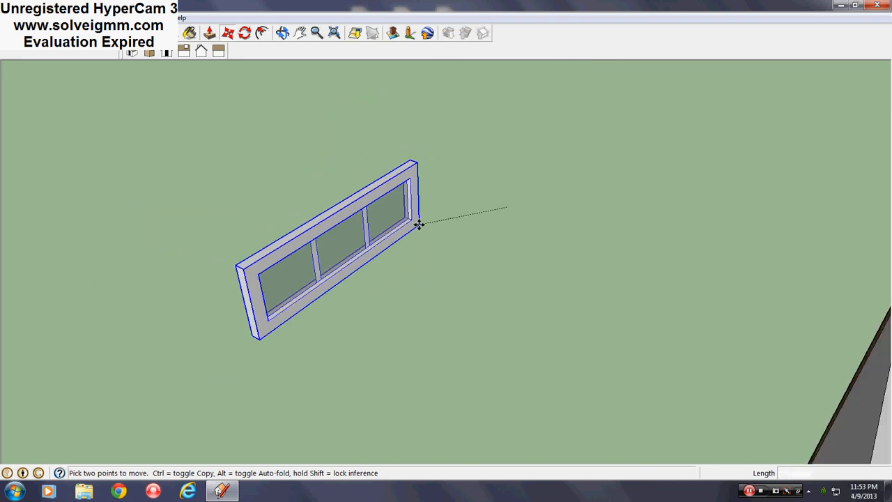
pyautogui.press('Escape')
pyautogui.moveTo(730, 292); pyautogui.dragTo(889, 269, button='middle')
pyautogui.moveTo(587, 265); pyautogui.dragTo(703, 230, button='middle')
pyautogui.click(347, 356)
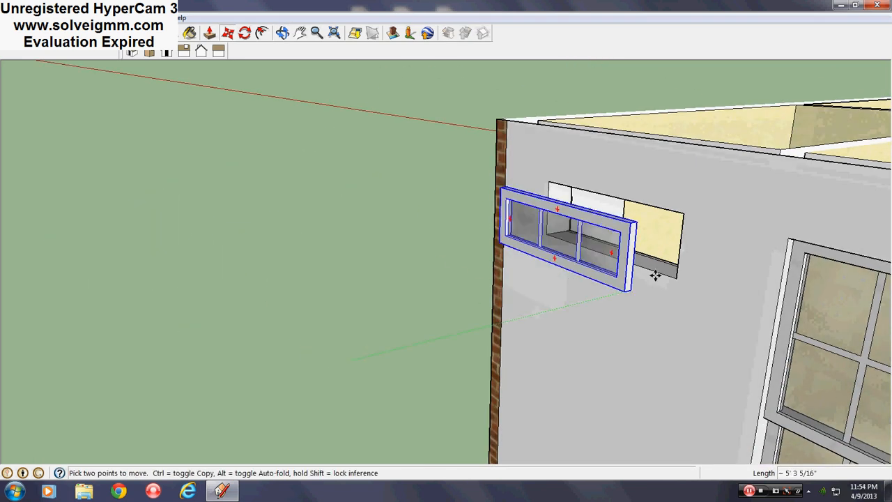
pyautogui.click(676, 276)
# Step: Recess the window 1.5 inches into the white wall's opening along the green axis
pyautogui.scroll(3, 584, 220)
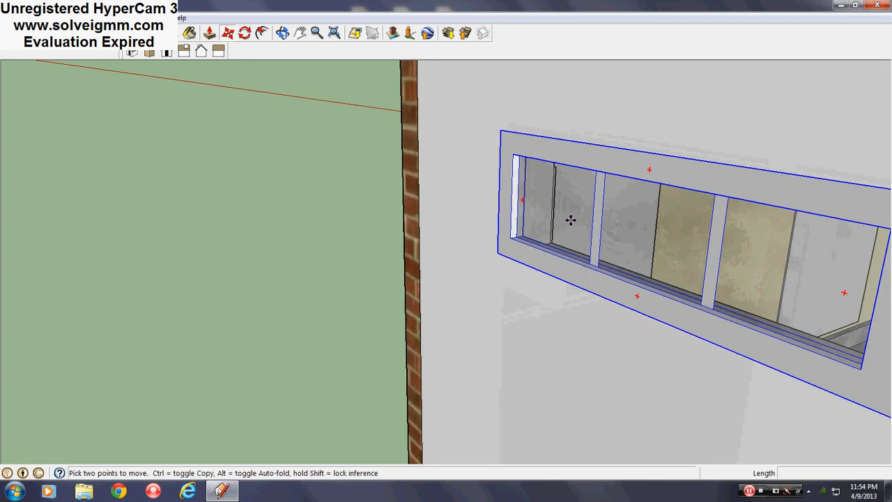
pyautogui.click(559, 223)
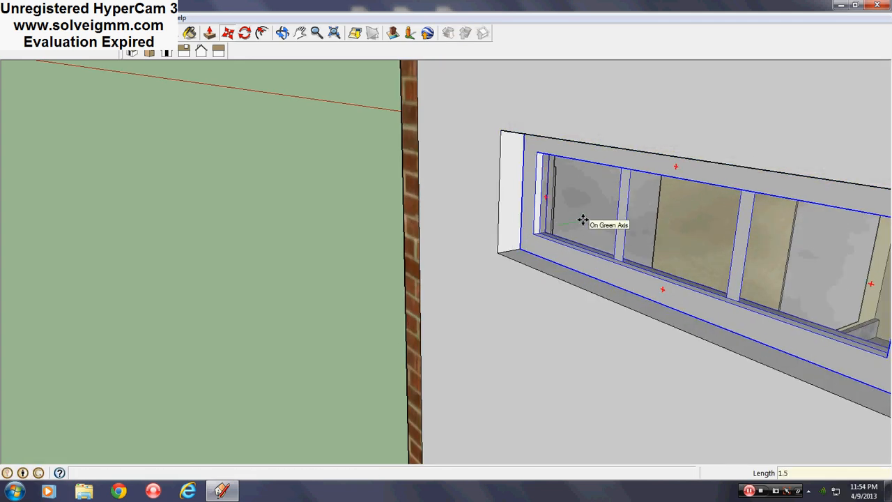
pyautogui.press('Return')
# Step: Copy the small window about 52' along the white wall, placing the copy outside past the brick end wall
pyautogui.press('ctrl')
pyautogui.click(562, 222)
pyautogui.scroll(-10, 561, 222)
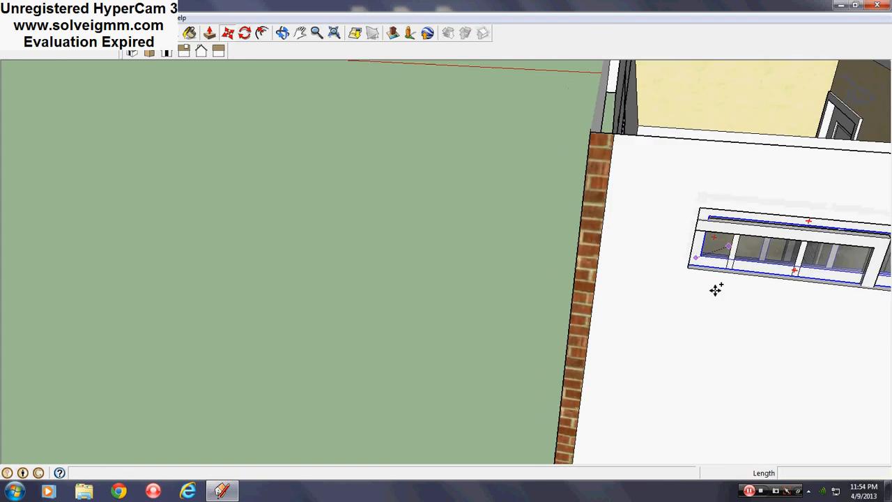
pyautogui.scroll(-5, 322, 254)
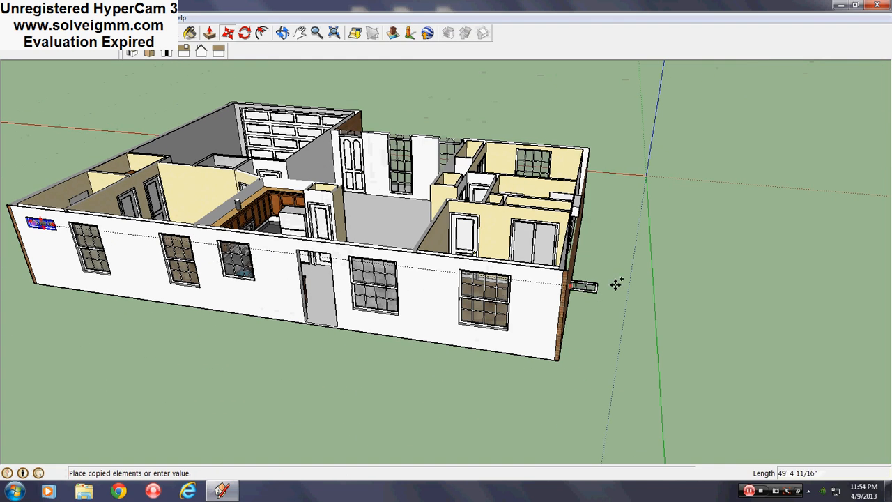
pyautogui.click(626, 294)
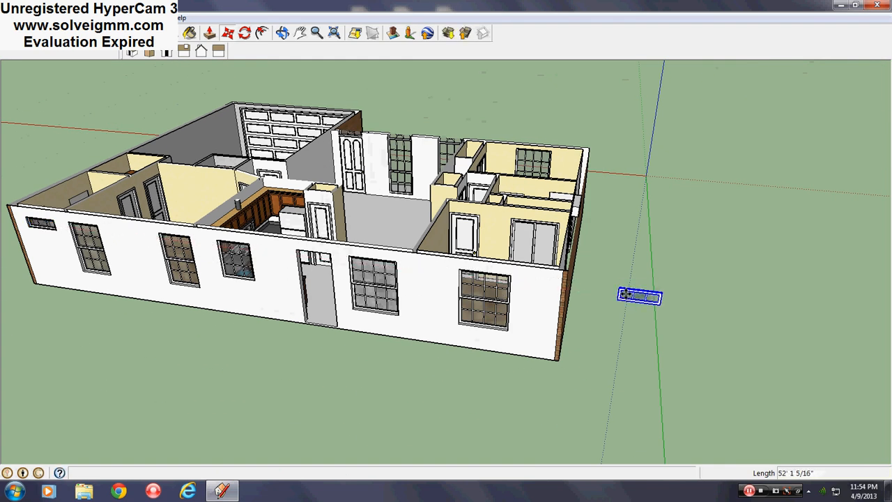
# Step: Rotate the copied window a quarter turn about its top corner so it runs parallel to the brick wall
pyautogui.scroll(8, 649, 272)
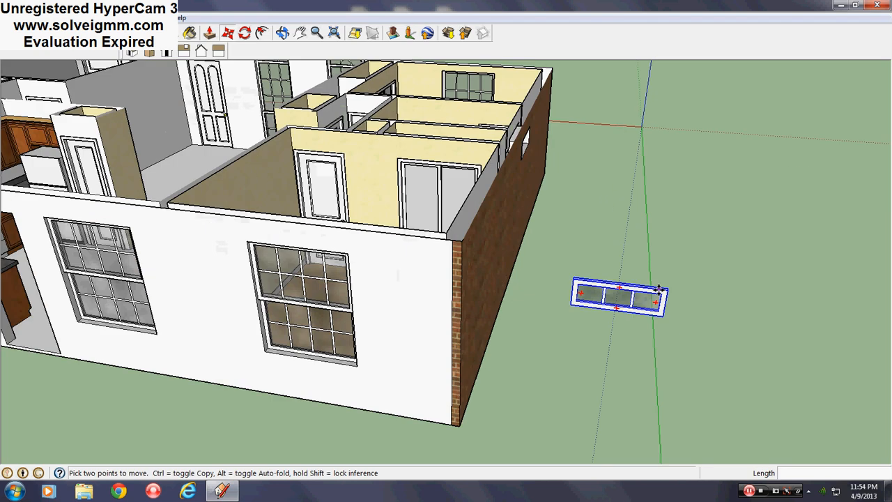
pyautogui.moveTo(643, 288); pyautogui.dragTo(570, 320, button='middle')
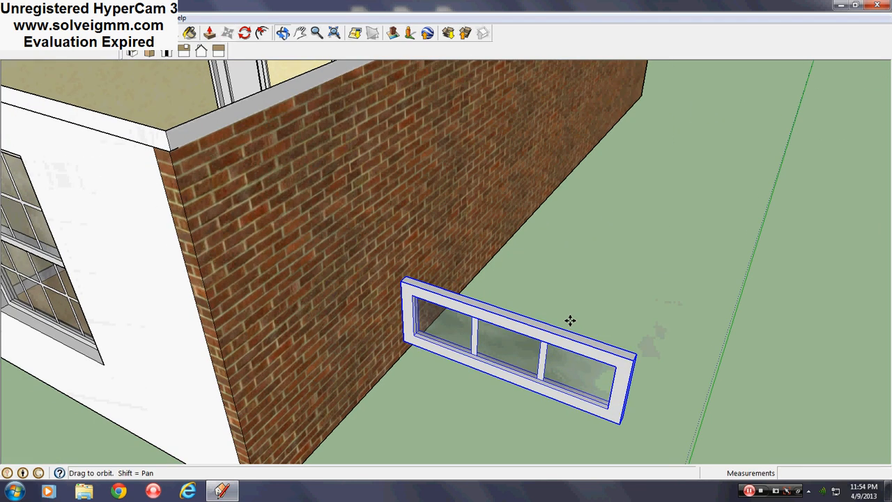
pyautogui.click(244, 32)
pyautogui.click(405, 278)
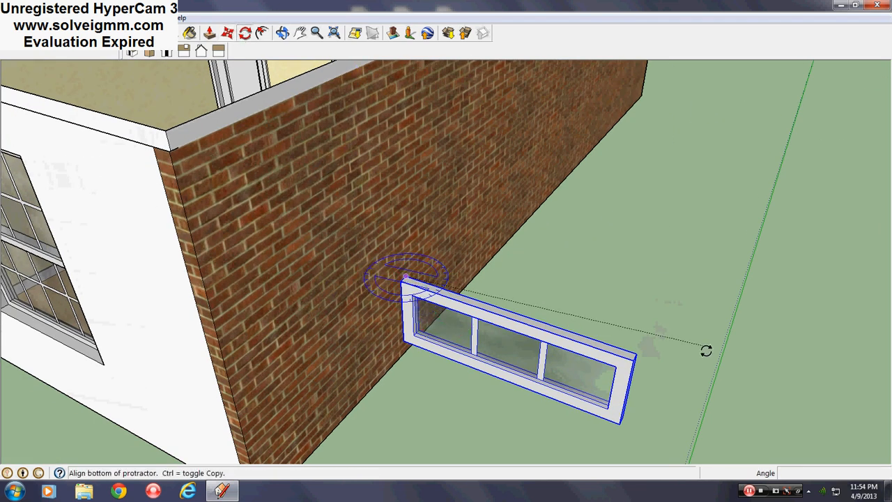
pyautogui.click(684, 369)
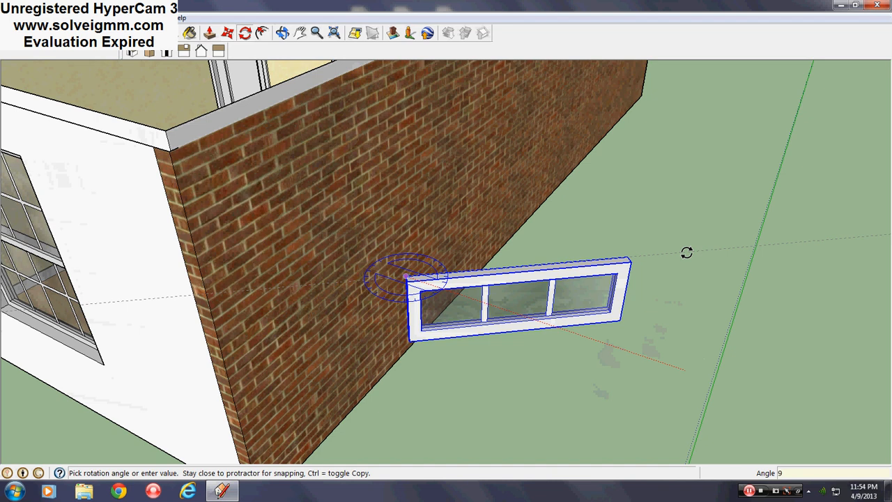
pyautogui.click(686, 252)
# Step: Move the rotated window by its lower corner into the brick wall's opening and recess it 1 1/2"
pyautogui.scroll(5, 340, 239)
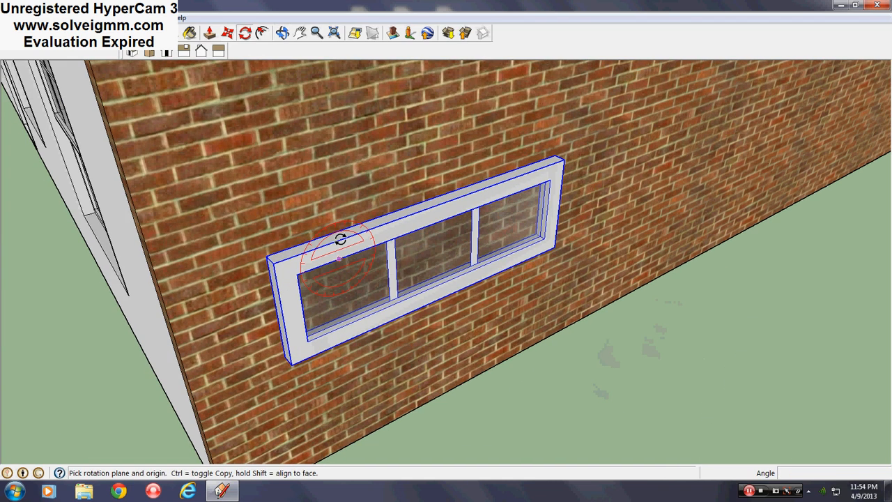
pyautogui.click(227, 32)
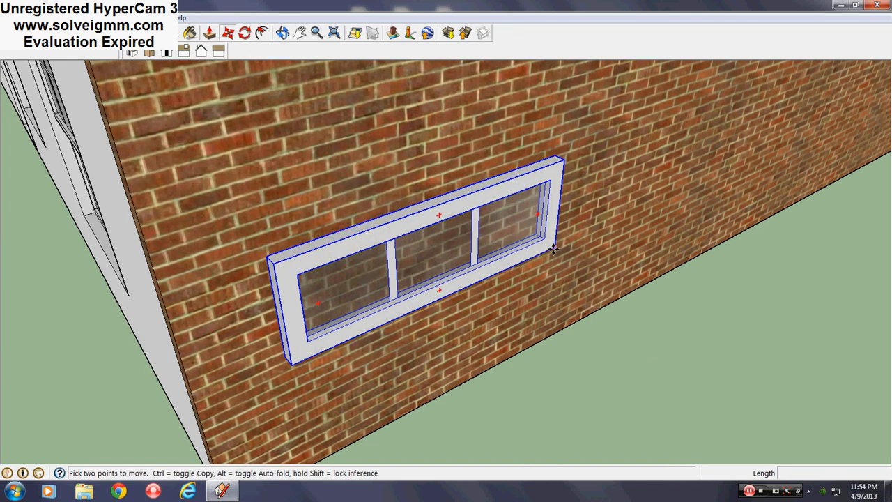
pyautogui.click(553, 249)
pyautogui.moveTo(631, 199); pyautogui.dragTo(639, 302, button='middle')
pyautogui.scroll(6, 503, 296)
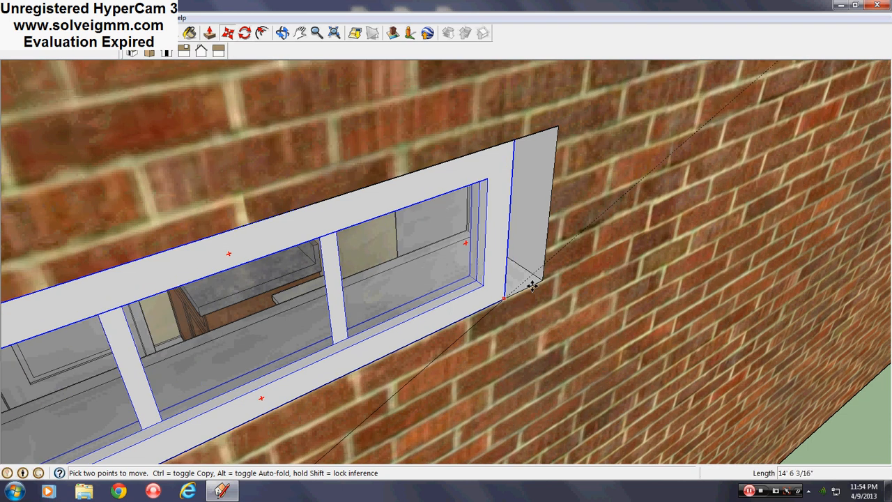
pyautogui.click(542, 280)
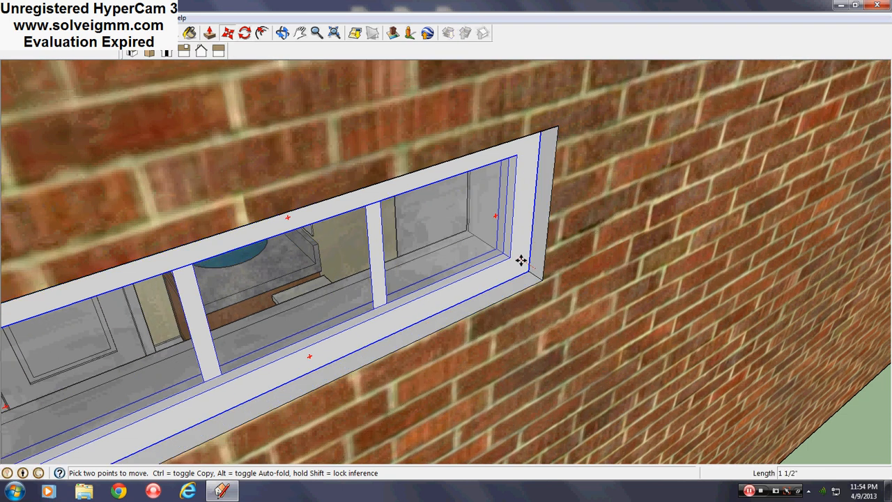
# Step: Try to explode the window group in the brick wall
pyautogui.scroll(-5, 523, 261)
pyautogui.keyDown('shift'); pyautogui.moveTo(275, 304); pyautogui.dragTo(460, 279, button='middle'); pyautogui.keyUp('shift')
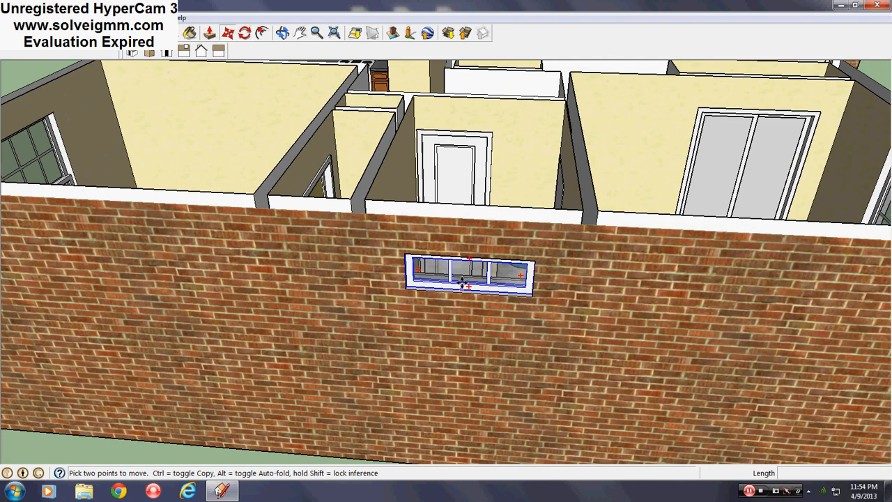
pyautogui.rightClick(460, 278)
pyautogui.click(487, 344)
pyautogui.scroll(-3, 436, 280)
pyautogui.moveTo(347, 255); pyautogui.dragTo(390, 312, button='middle')
pyautogui.scroll(3, 439, 324)
pyautogui.hotkey('ctrl', 't')
# Step: Move the window group deeper into the brick wall's opening along the red axis
pyautogui.scroll(3, 569, 282)
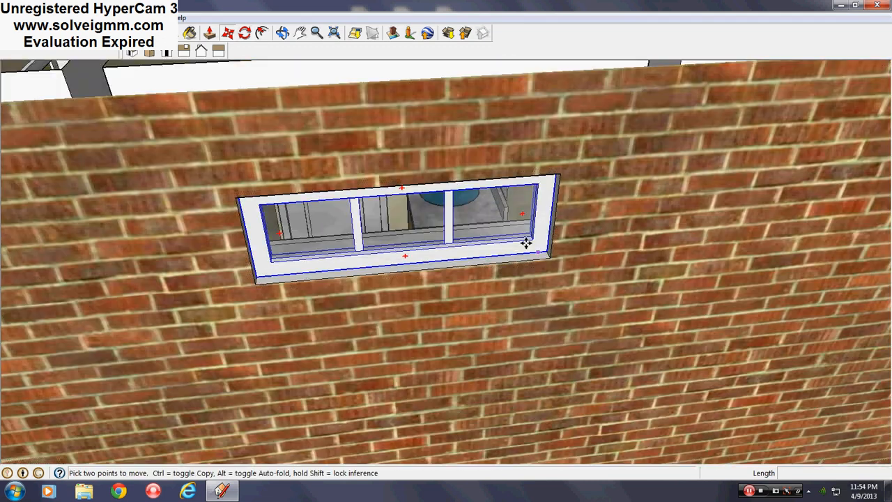
pyautogui.moveTo(527, 243); pyautogui.dragTo(567, 232, button='middle')
pyautogui.scroll(3, 578, 230)
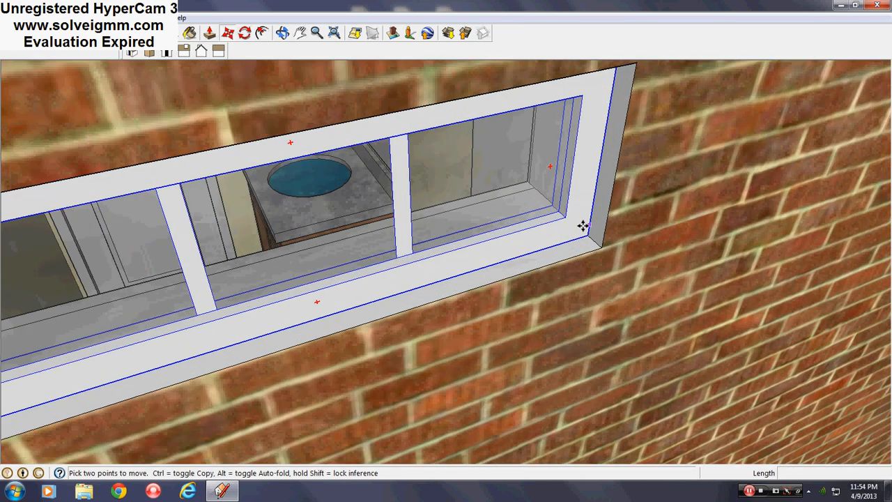
pyautogui.click(583, 225)
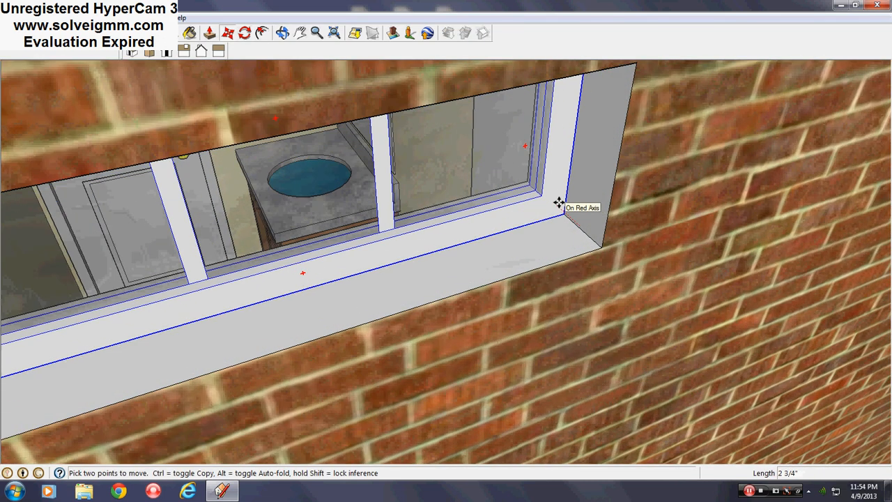
pyautogui.click(562, 202)
# Step: Explode the recessed window group in the brick wall
pyautogui.rightClick(512, 194)
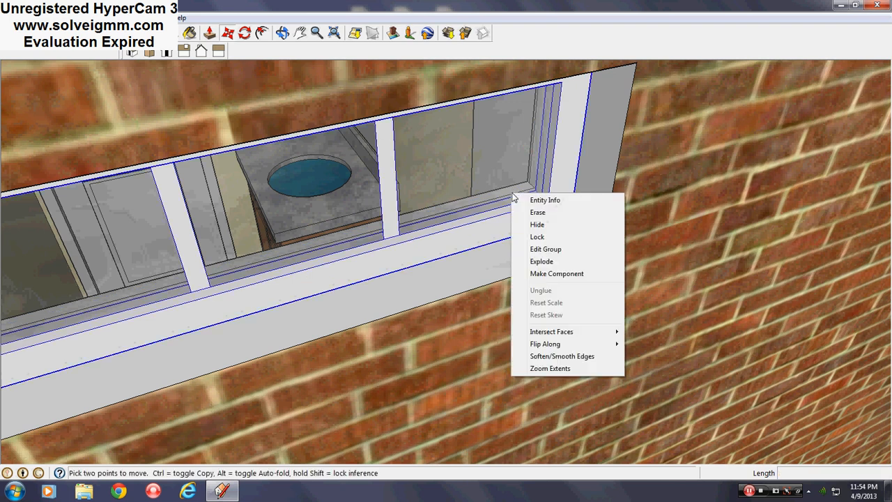
pyautogui.press('Escape')
pyautogui.scroll(-3, 589, 246)
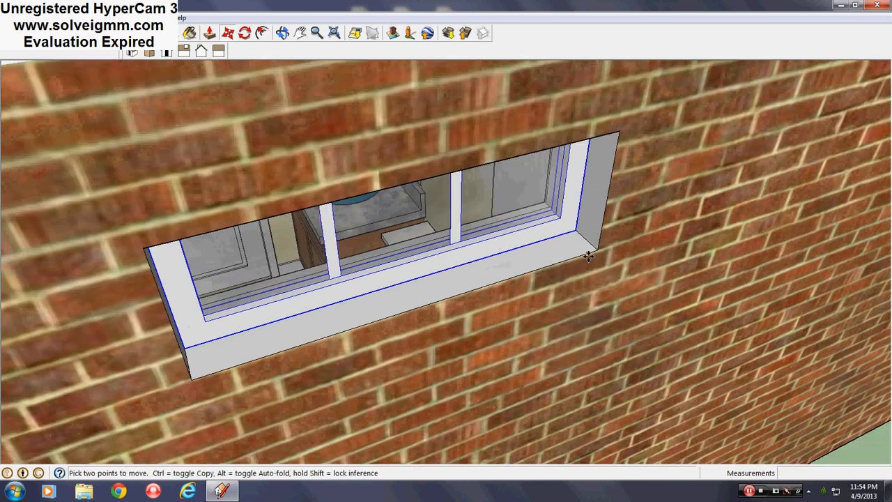
pyautogui.moveTo(455, 325); pyautogui.dragTo(503, 299, button='middle')
pyautogui.scroll(-3, 504, 299)
pyautogui.scroll(4, 571, 215)
pyautogui.moveTo(479, 228); pyautogui.dragTo(456, 246, button='middle')
pyautogui.rightClick(504, 206)
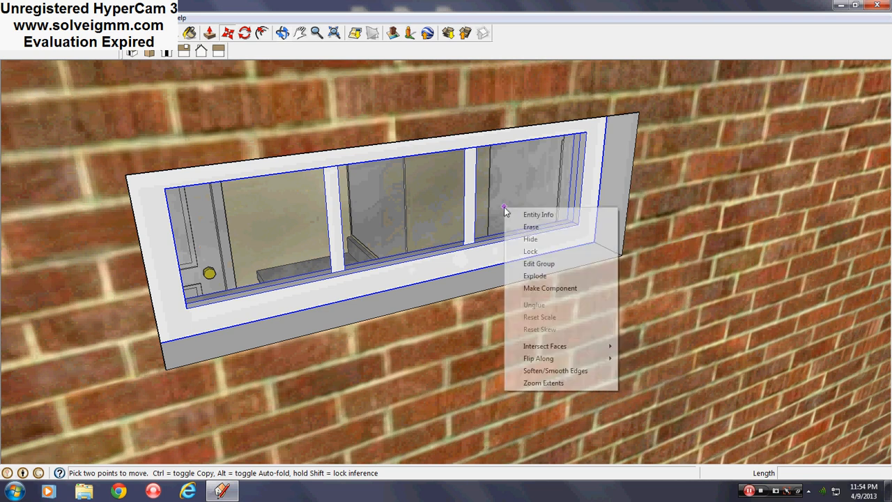
pyautogui.click(536, 279)
# Step: Explode the small three-pane window group in the white wall near its brick corner
pyautogui.scroll(-7, 639, 252)
pyautogui.moveTo(413, 263); pyautogui.dragTo(640, 262, button='middle')
pyautogui.scroll(-2, 639, 256)
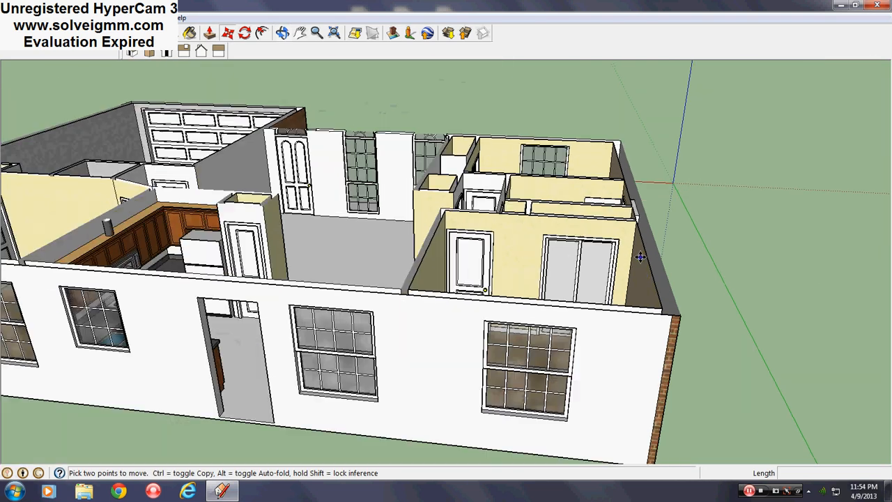
pyautogui.scroll(-2, 787, 258)
pyautogui.scroll(3, 10, 271)
pyautogui.scroll(2, 154, 266)
pyautogui.rightClick(230, 209)
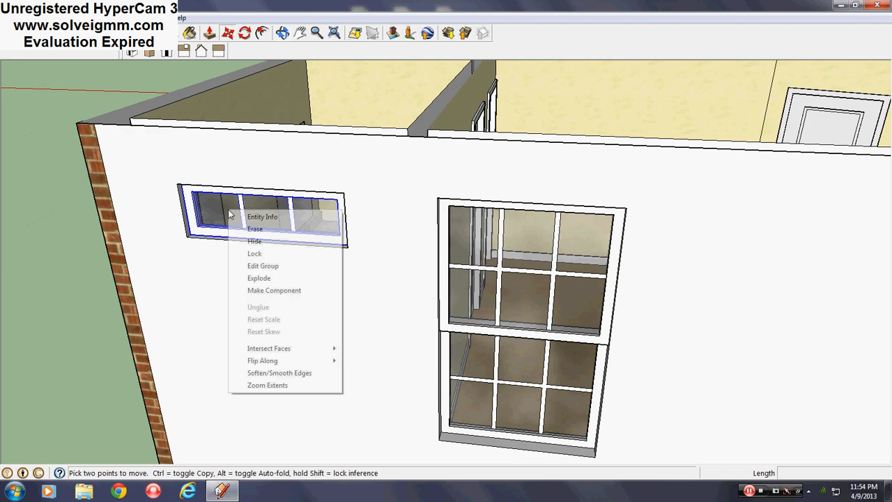
pyautogui.click(259, 278)
# Step: Erase the two cross edges of the selected narrow strip on the exploded window in the white wall
pyautogui.press('e')
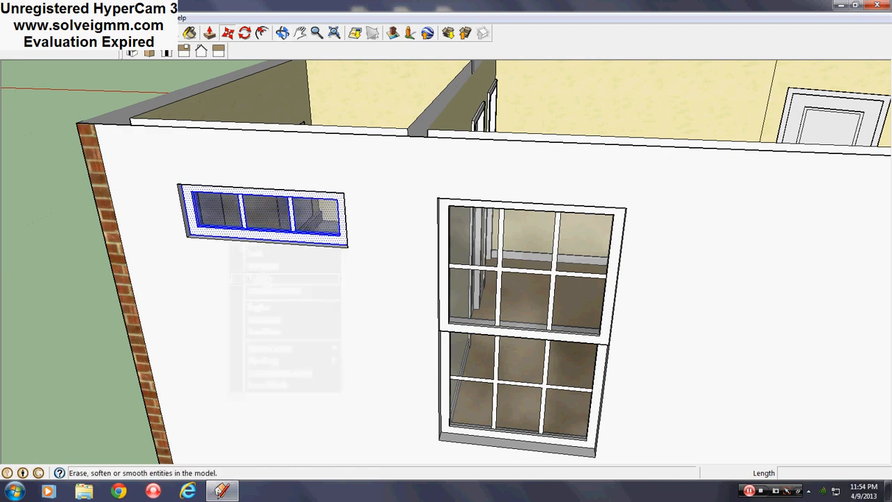
pyautogui.scroll(6, 248, 209)
pyautogui.moveTo(558, 319)
pyautogui.mouseDown(button='middle')
pyautogui.moveTo(259, 190)
pyautogui.moveTo(427, 169)
pyautogui.mouseUp(button='middle')
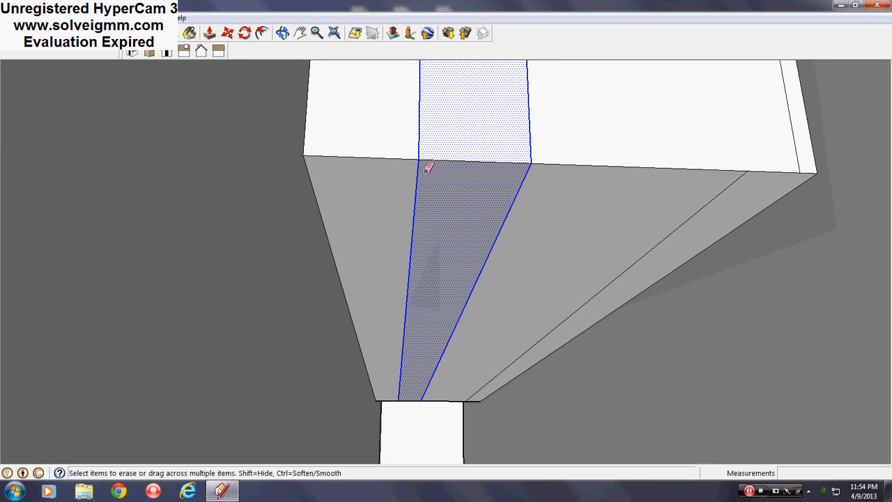
pyautogui.click(472, 158)
pyautogui.click(405, 397)
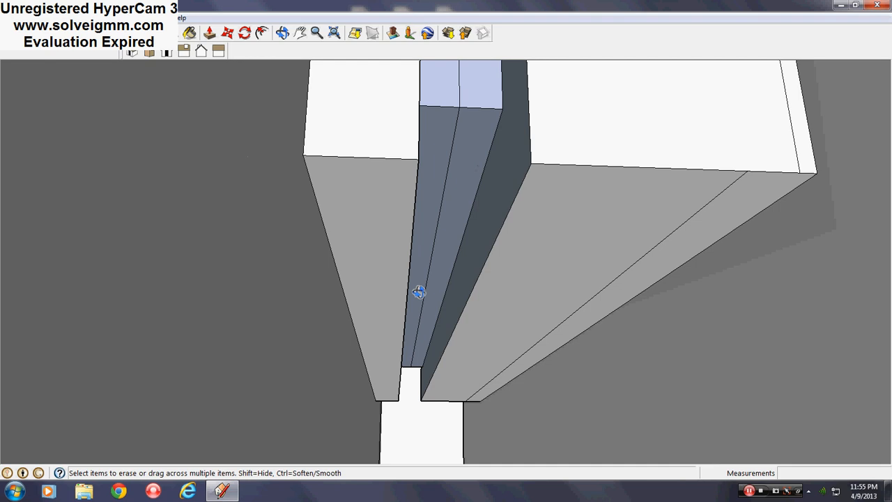
# Step: Examine the edited window geometry up close, and the small window in the brick wall
pyautogui.moveTo(418, 292); pyautogui.dragTo(383, 435, button='middle')
pyautogui.scroll(-5, 382, 436)
pyautogui.scroll(3, 556, 379)
pyautogui.scroll(3, 448, 419)
pyautogui.scroll(5, 512, 345)
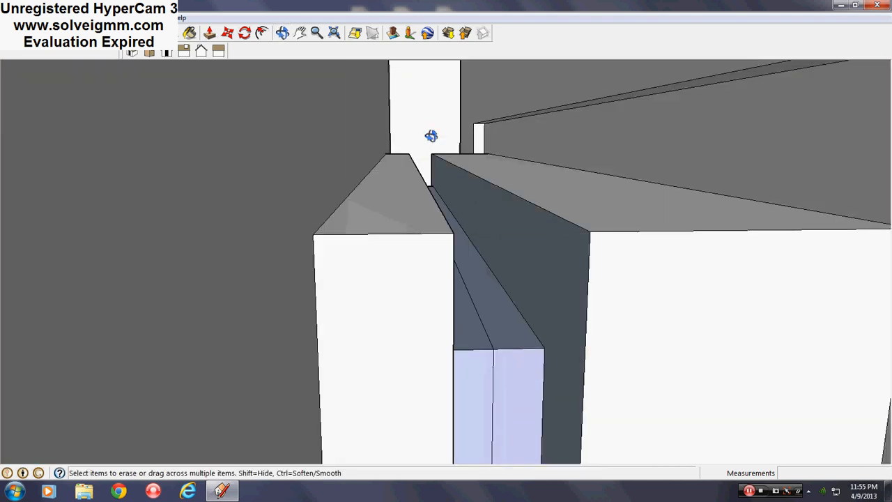
pyautogui.scroll(-12, 300, 167)
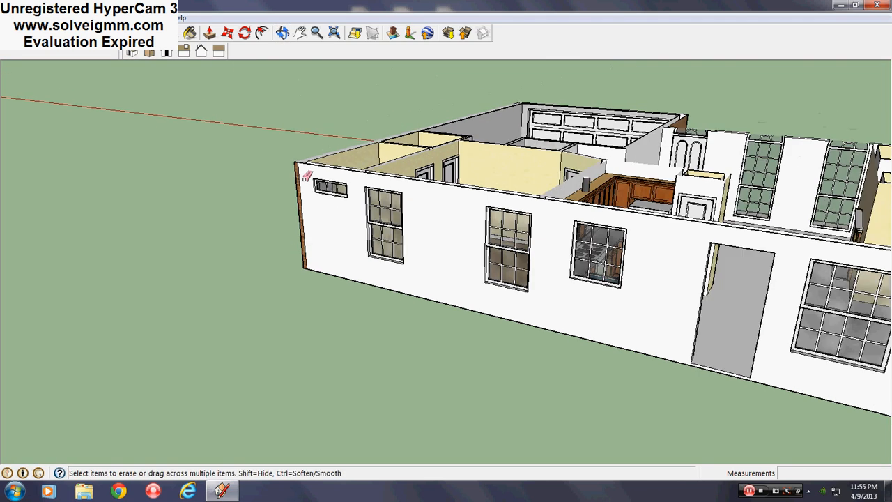
pyautogui.moveTo(307, 176); pyautogui.dragTo(446, 328, button='middle')
pyautogui.scroll(6, 675, 363)
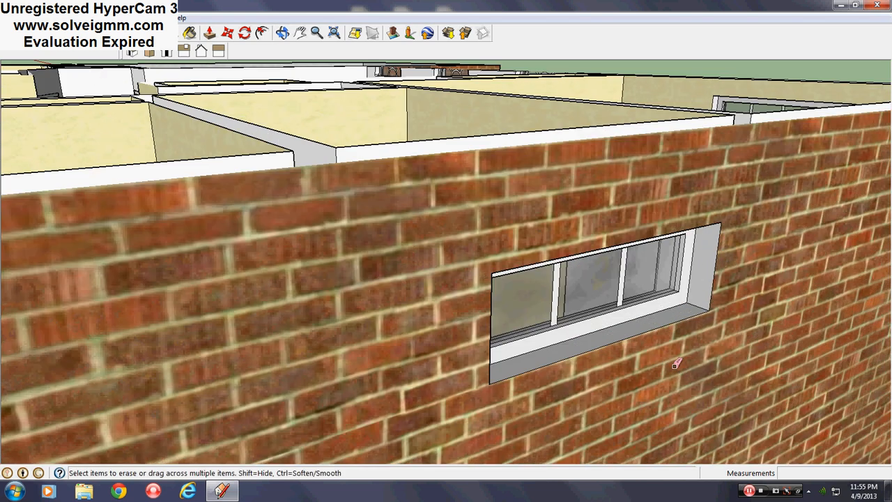
# Step: Examine the recessed three-pane window in the brick wall up close, then the whole end wall from outside
pyautogui.moveTo(676, 364); pyautogui.dragTo(446, 360, button='middle')
pyautogui.scroll(4, 665, 348)
pyautogui.moveTo(664, 348); pyautogui.dragTo(396, 243, button='middle')
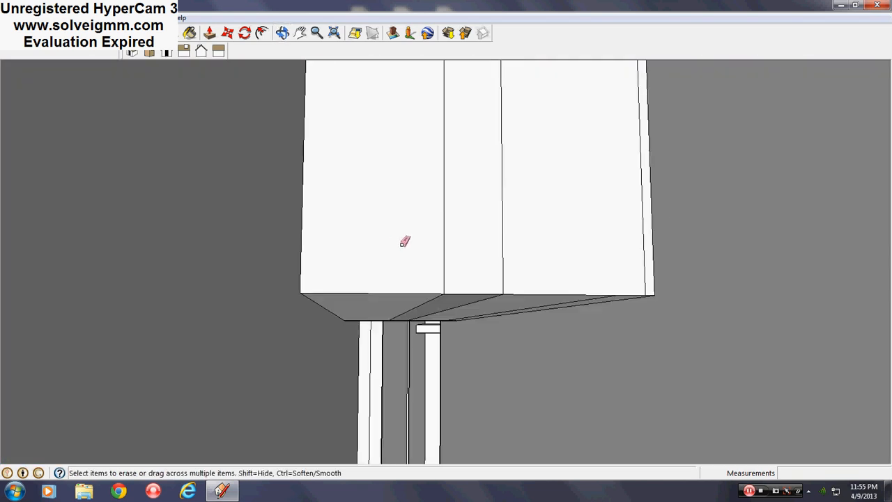
pyautogui.moveTo(470, 292)
pyautogui.mouseDown(button='middle')
pyautogui.moveTo(478, 308)
pyautogui.moveTo(448, 355)
pyautogui.mouseUp(button='middle')
pyautogui.scroll(5, 460, 328)
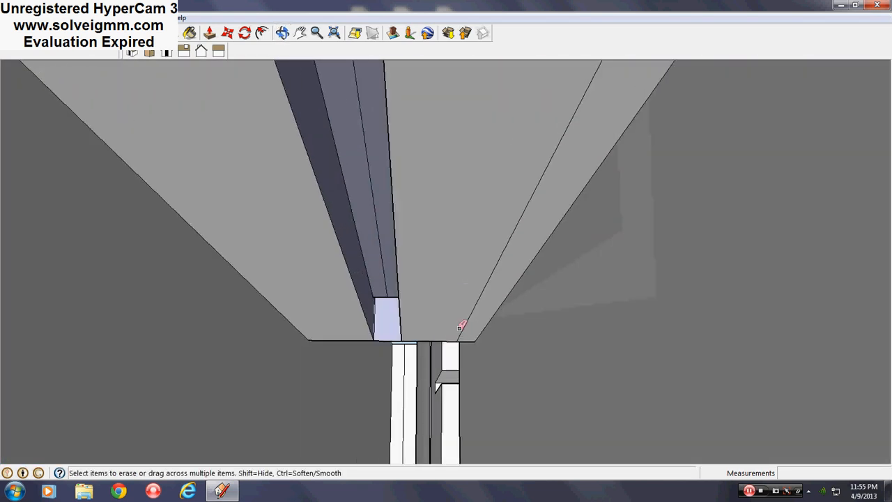
pyautogui.scroll(-8, 355, 351)
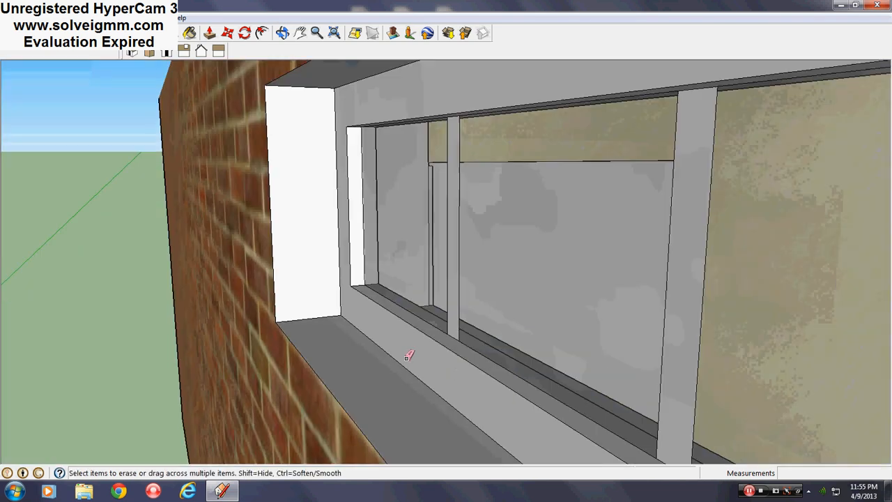
pyautogui.moveTo(273, 352)
pyautogui.mouseDown(button='middle')
pyautogui.moveTo(326, 309)
pyautogui.moveTo(299, 285)
pyautogui.mouseUp(button='middle')
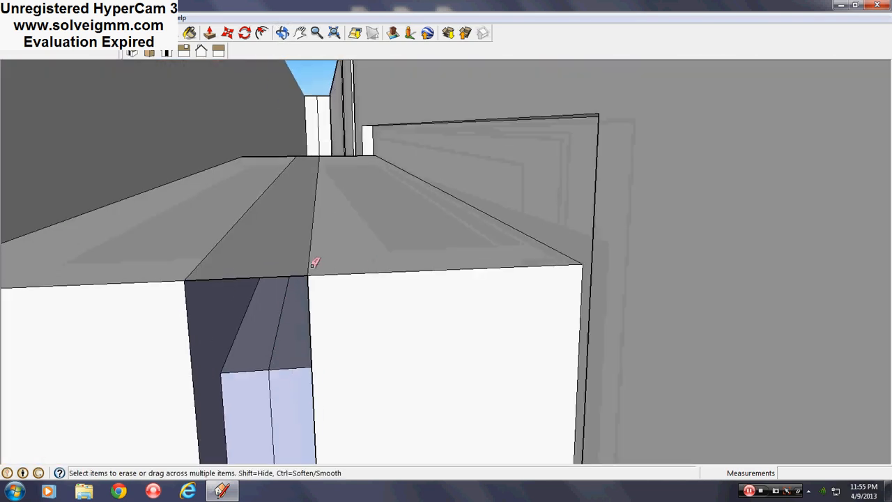
pyautogui.scroll(3, 341, 115)
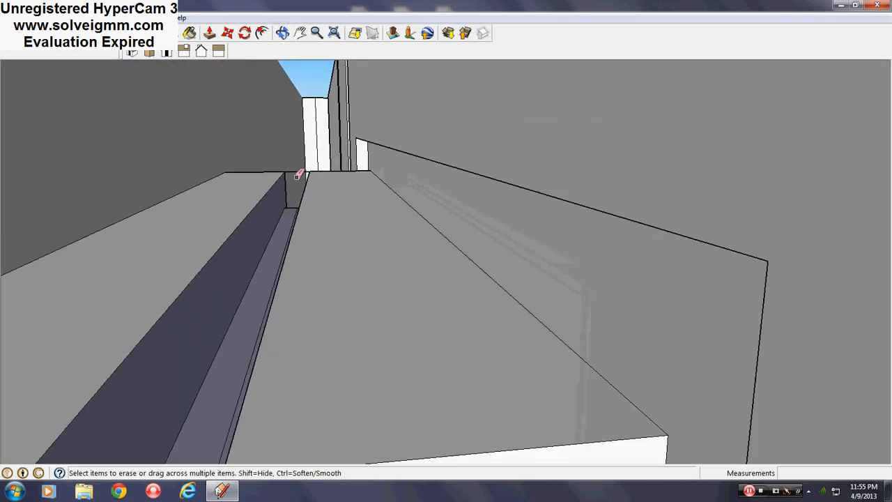
pyautogui.moveTo(310, 153); pyautogui.dragTo(474, 233, button='middle')
pyautogui.scroll(-4, 332, 200)
pyautogui.moveTo(396, 244); pyautogui.dragTo(706, 241, button='middle')
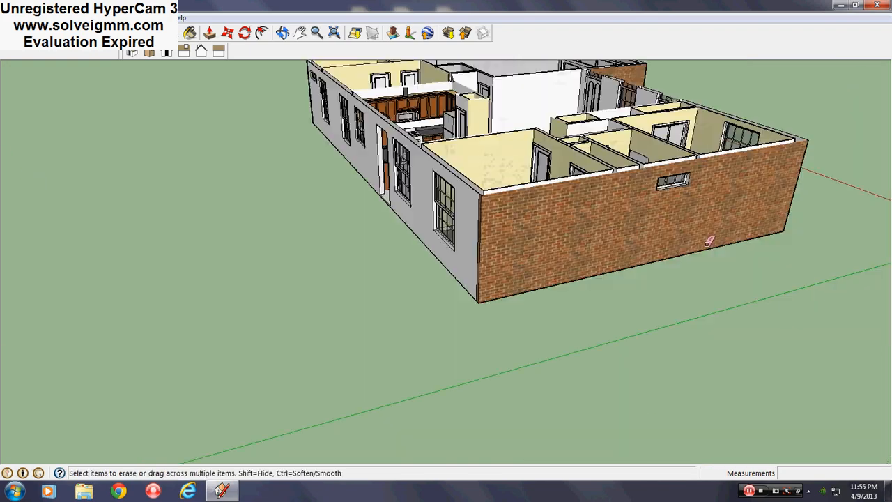
# Step: Measure the height of the empty doorway in the back white wall with the Line tool
pyautogui.moveTo(446, 181)
pyautogui.keyDown('shift'); pyautogui.mouseDown(button='middle')
pyautogui.moveTo(352, 258)
pyautogui.moveTo(487, 232)
pyautogui.moveTo(466, 221)
pyautogui.moveTo(420, 229)
pyautogui.moveTo(348, 277)
pyautogui.moveTo(469, 173)
pyautogui.mouseUp(button='middle'); pyautogui.keyUp('shift')
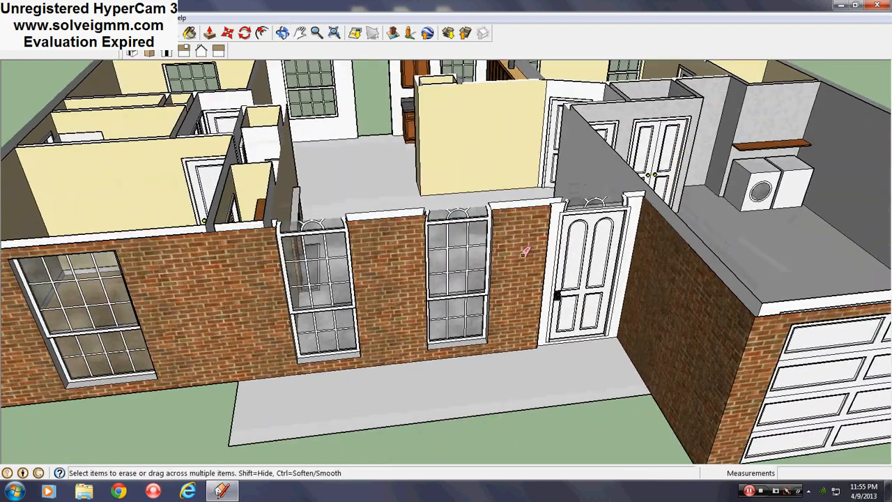
pyautogui.scroll(-1, 469, 174)
pyautogui.press('l')
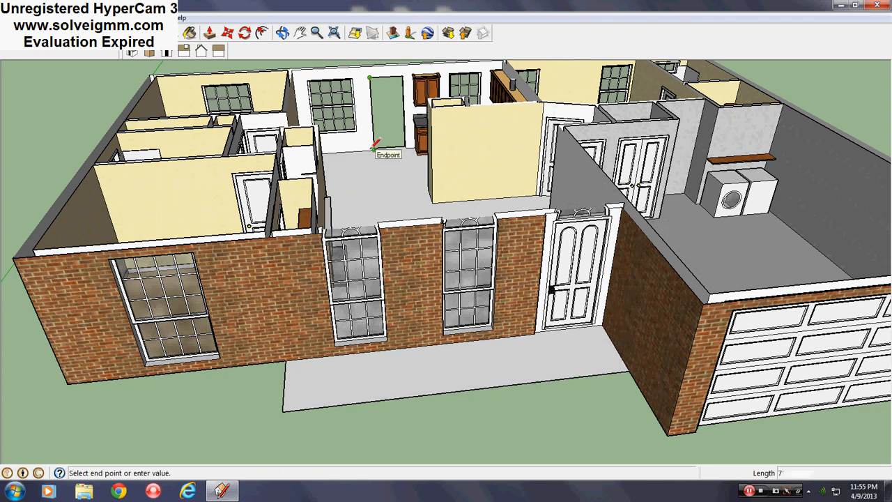
# Step: Copy the arched-panel front door component to the open ground behind the back white wall
pyautogui.click(227, 32)
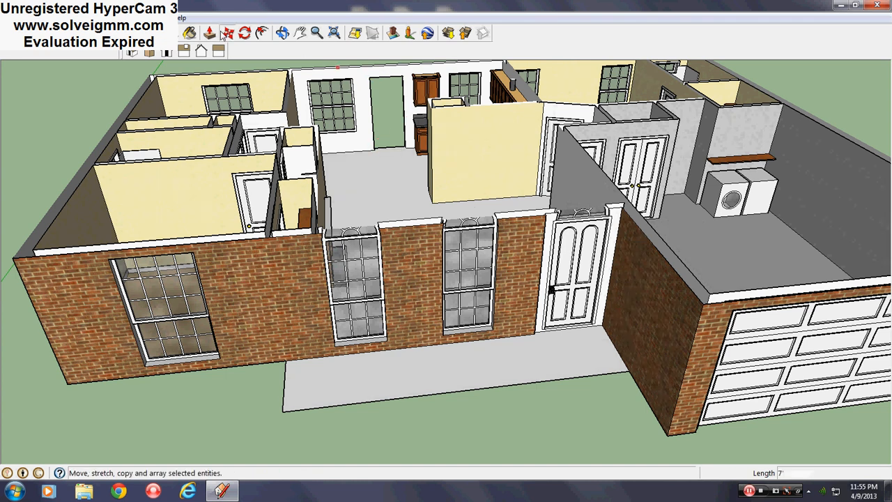
pyautogui.press('ctrl')
pyautogui.click(573, 279)
pyautogui.moveTo(530, 204); pyautogui.dragTo(342, 156, button='middle')
pyautogui.click(320, 137)
# Step: Explode the original front door component in the brick wall
pyautogui.moveTo(697, 397); pyautogui.dragTo(613, 337, button='middle')
pyautogui.scroll(3, 615, 336)
pyautogui.rightClick(450, 273)
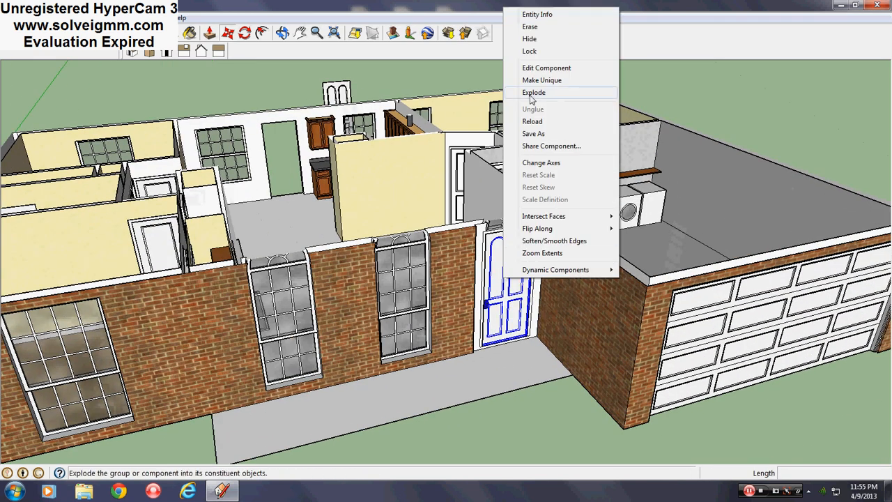
pyautogui.click(450, 145)
# Step: Measure the height of the copied door behind the house with the Line tool
pyautogui.moveTo(432, 297); pyautogui.dragTo(780, 310, button='middle')
pyautogui.scroll(-1, 780, 311)
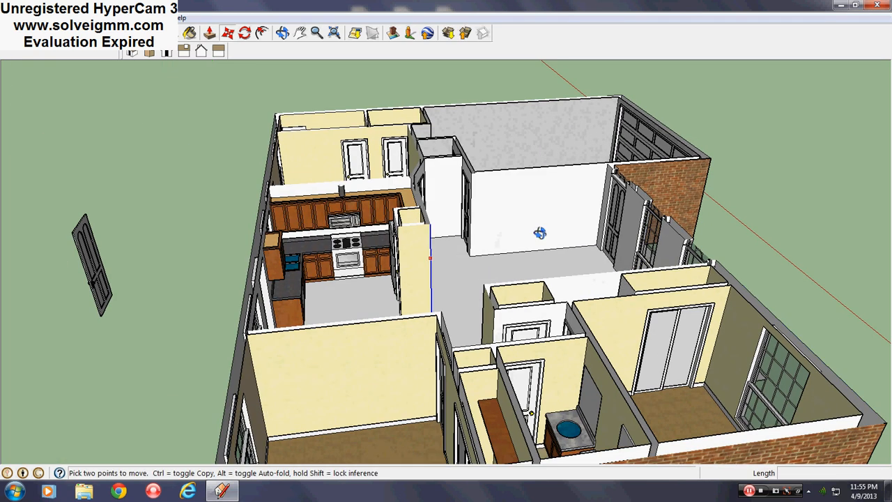
pyautogui.moveTo(539, 232); pyautogui.dragTo(836, 126, button='middle')
pyautogui.scroll(2, 385, 304)
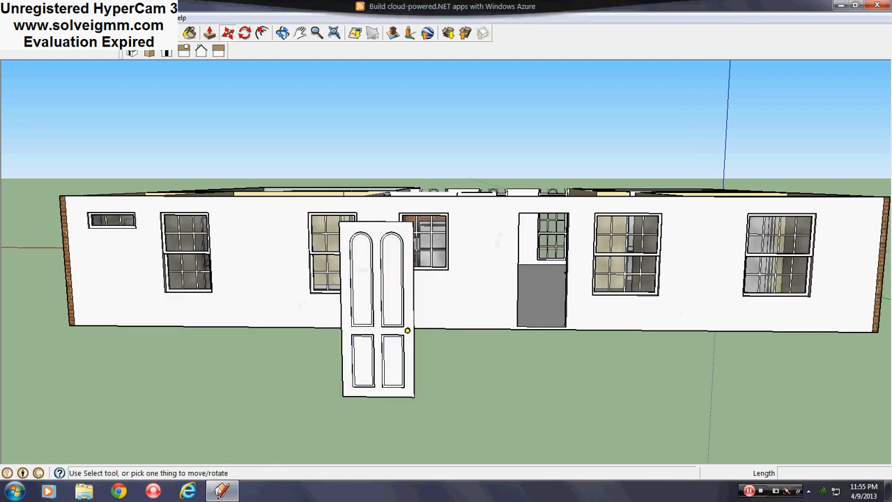
pyautogui.press('l')
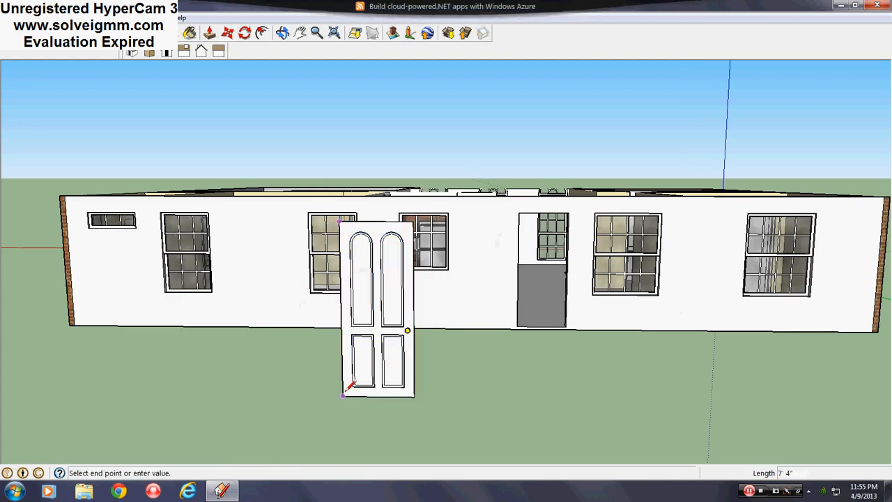
# Step: Open the copied door component for editing and erase the horizontal panel edges along its middle rail on the yellow-knob side
pyautogui.rightClick(365, 297)
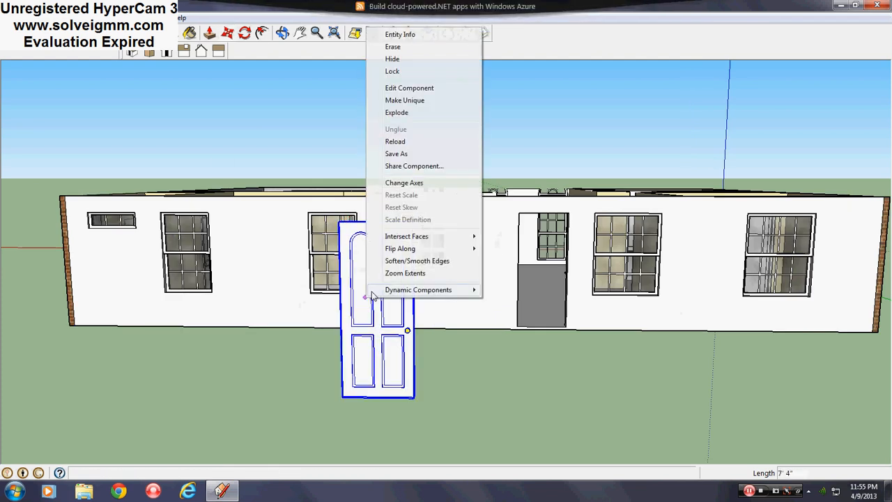
pyautogui.click(404, 88)
pyautogui.scroll(6, 364, 290)
pyautogui.moveTo(488, 313); pyautogui.dragTo(393, 283, button='middle')
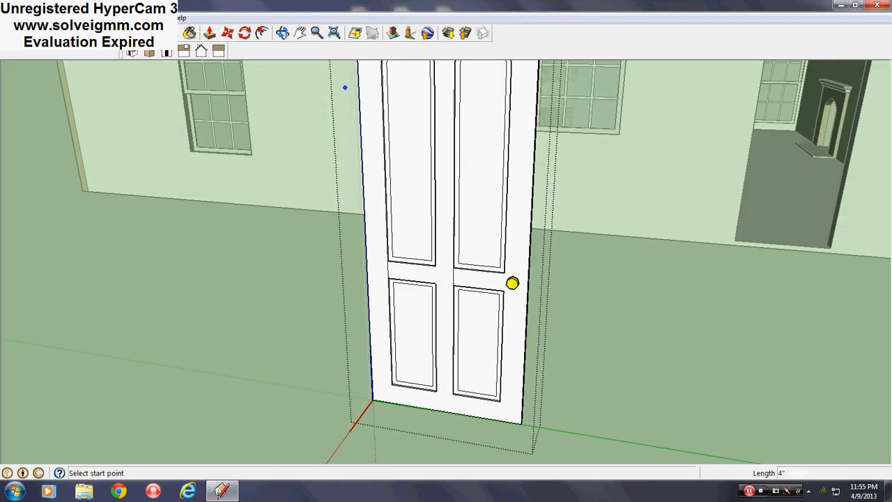
pyautogui.press('e')
pyautogui.moveTo(410, 261); pyautogui.dragTo(412, 277)
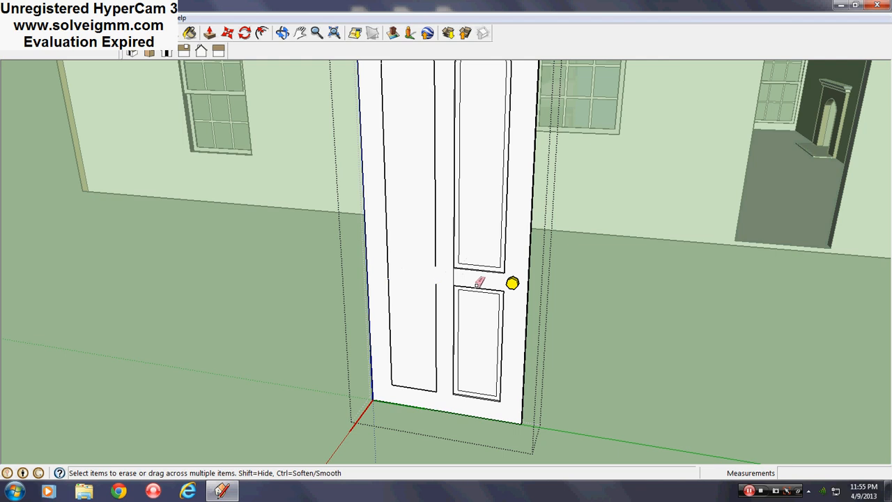
pyautogui.moveTo(476, 285); pyautogui.dragTo(477, 277)
# Step: Erase the horizontal panel edges along the middle rail on the black-knob side of the door
pyautogui.moveTo(478, 265); pyautogui.dragTo(265, 237, button='middle')
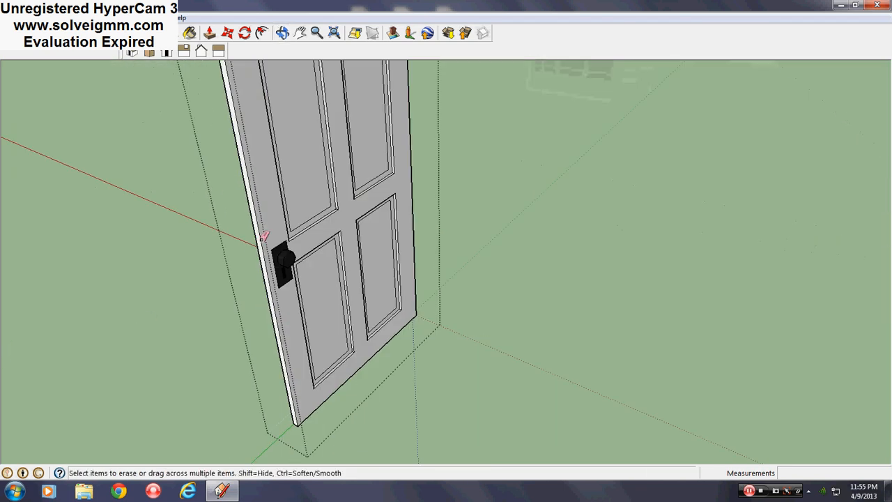
pyautogui.click(316, 221)
pyautogui.click(322, 242)
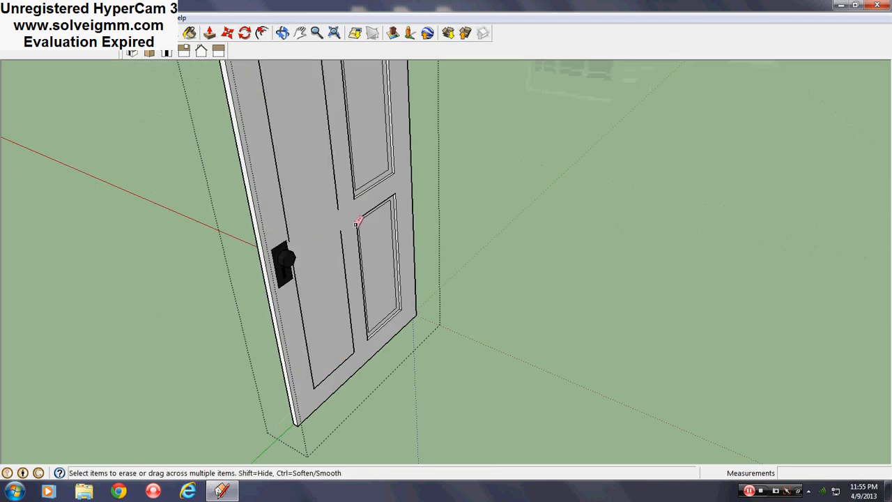
pyautogui.click(368, 206)
pyautogui.moveTo(374, 184); pyautogui.dragTo(363, 189)
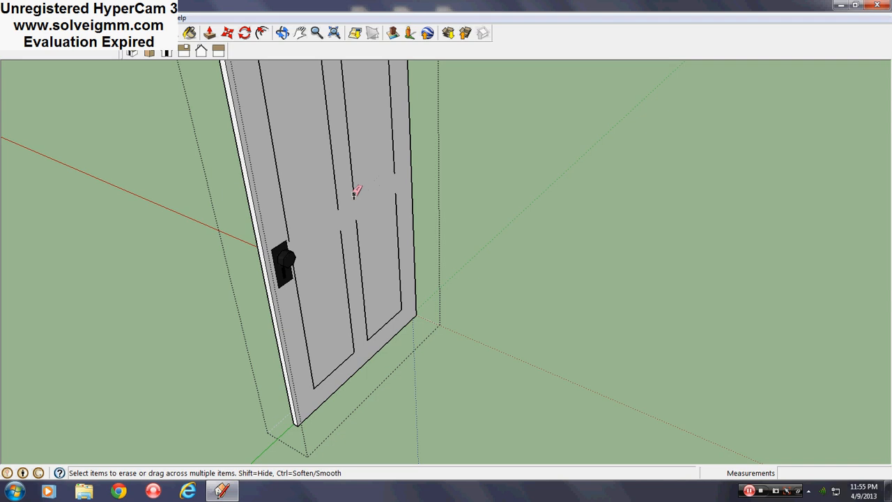
# Step: Bridge the gap between the two panel outlines with a line and delete all the connected outline geometry
pyautogui.press('l')
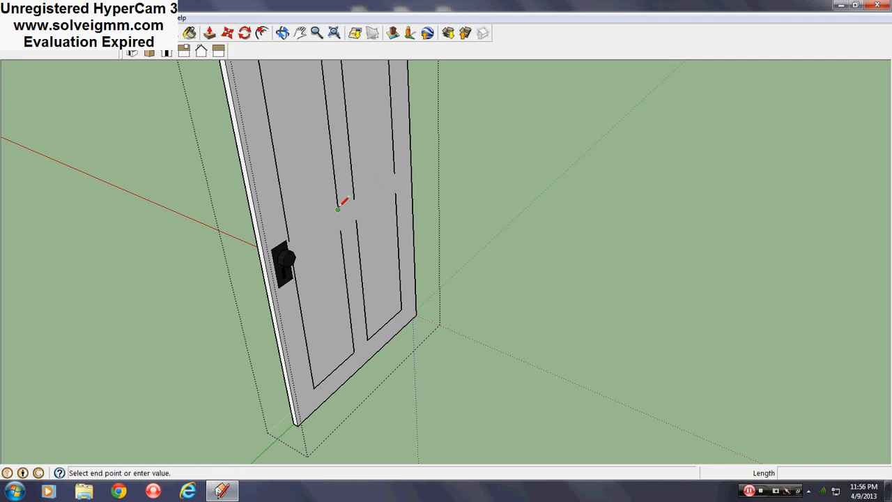
pyautogui.rightClick(363, 189)
pyautogui.moveTo(394, 247)
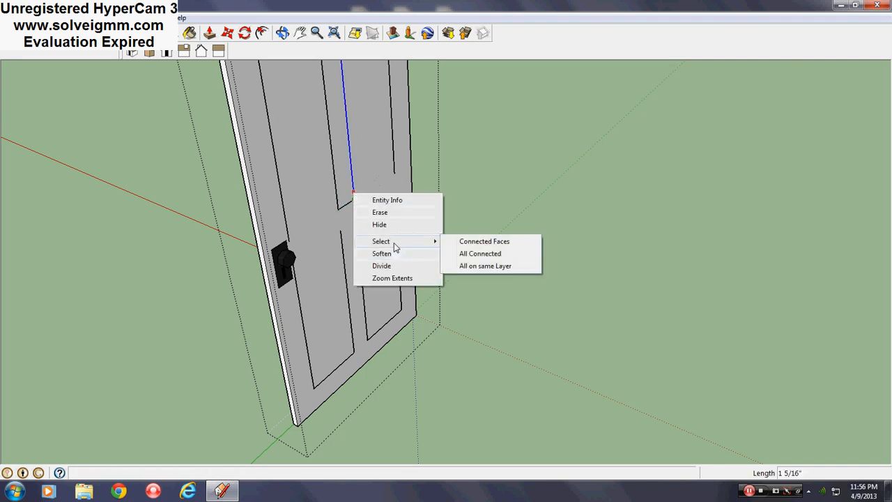
pyautogui.click(462, 255)
pyautogui.press('Delete')
# Step: Push the top face of the door down 4" and close the component
pyautogui.moveTo(404, 253); pyautogui.dragTo(440, 258, button='middle')
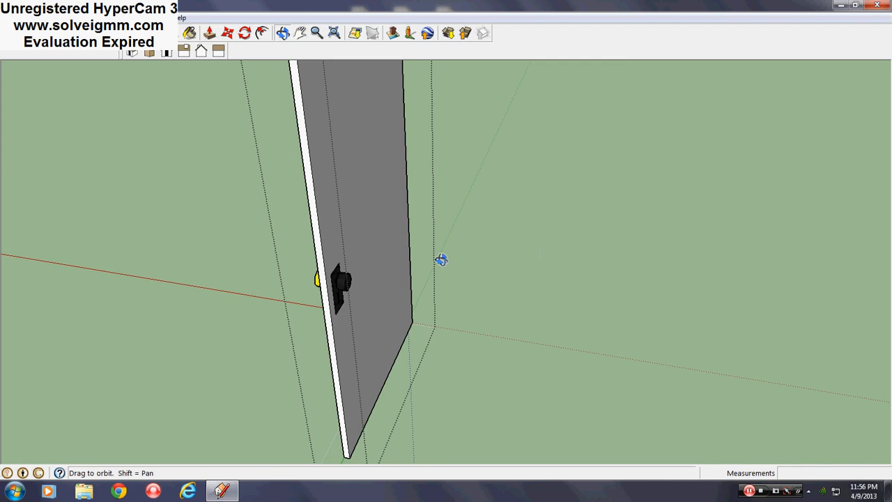
pyautogui.scroll(5, 593, 219)
pyautogui.moveTo(558, 231); pyautogui.dragTo(481, 307, button='middle')
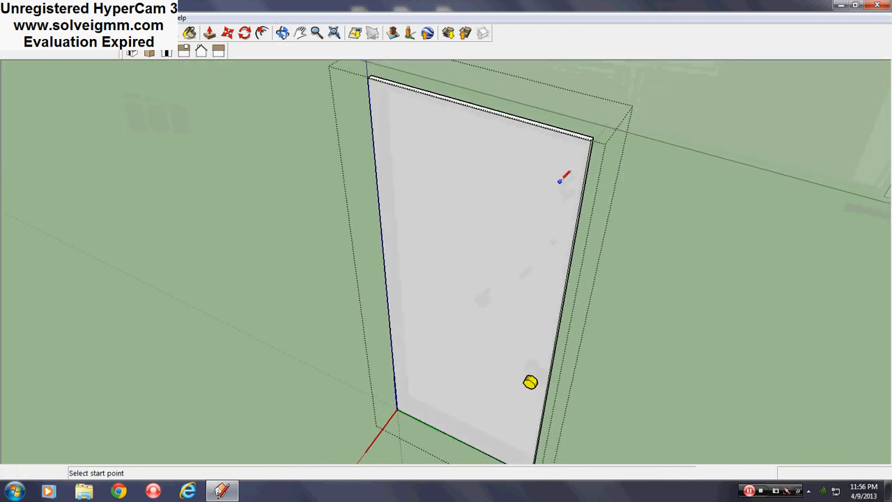
pyautogui.scroll(1, 559, 181)
pyautogui.click(210, 33)
pyautogui.click(517, 119)
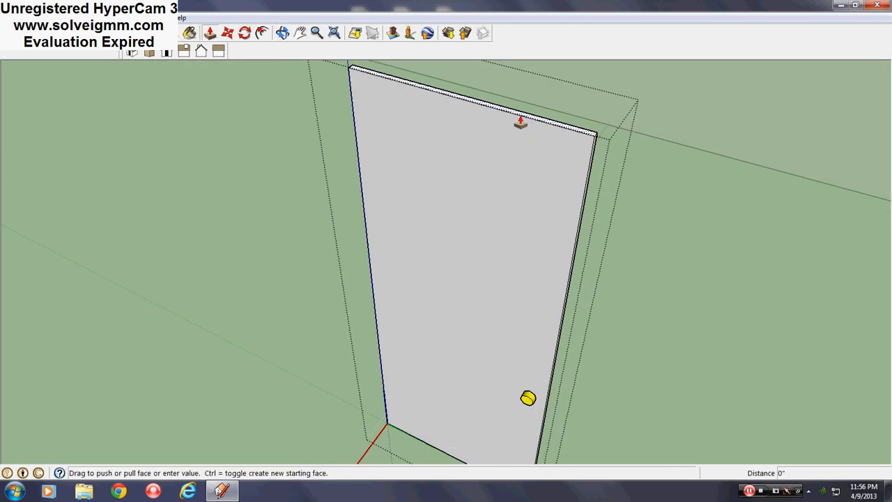
pyautogui.scroll(-3, 509, 197)
pyautogui.press('Return')
pyautogui.scroll(-6, 392, 213)
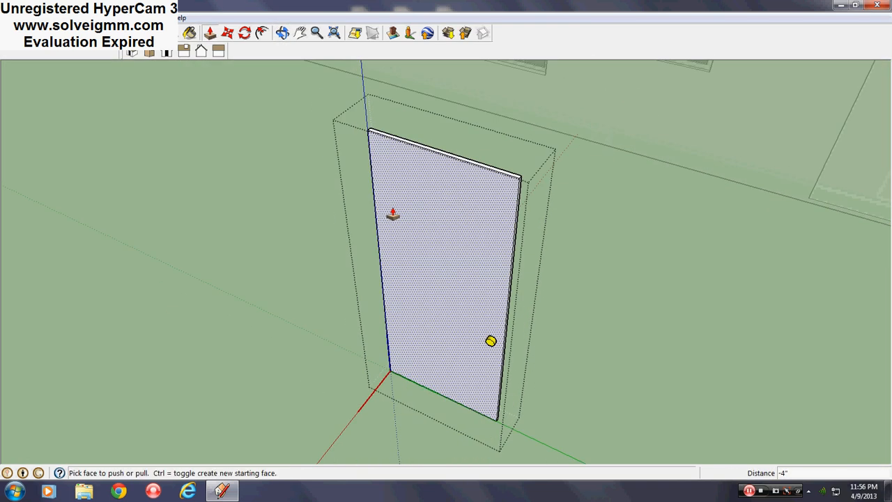
pyautogui.rightClick(601, 246)
pyautogui.click(624, 253)
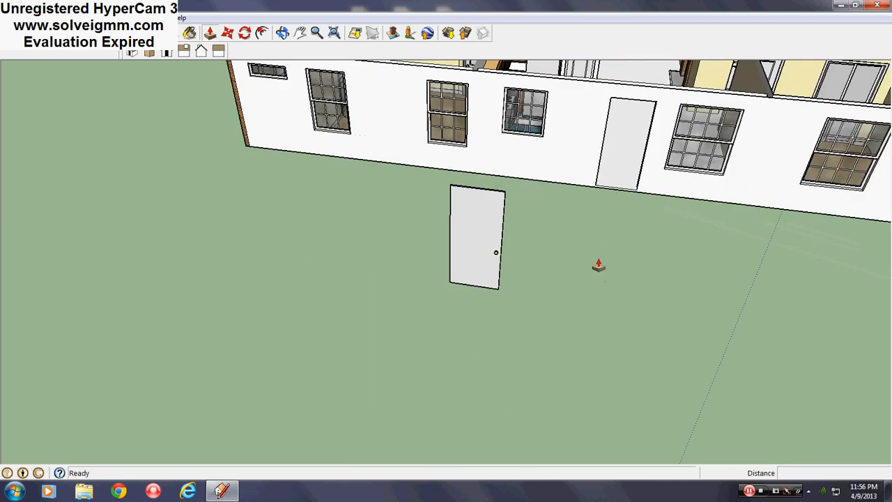
# Step: Flip the copied door along the component's green axis
pyautogui.click(244, 33)
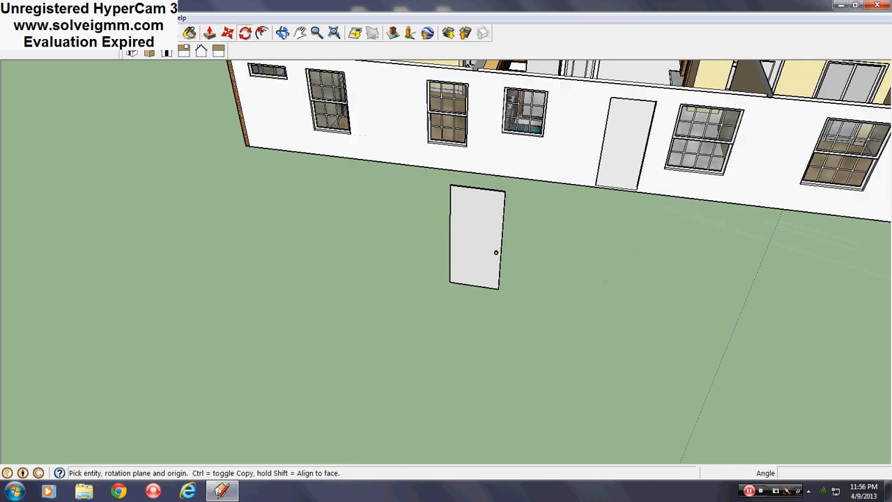
pyautogui.press('l')
pyautogui.moveTo(695, 125)
pyautogui.mouseDown(button='middle')
pyautogui.moveTo(402, 202)
pyautogui.moveTo(402, 241)
pyautogui.moveTo(522, 245)
pyautogui.moveTo(647, 225)
pyautogui.moveTo(663, 205)
pyautogui.mouseUp(button='middle')
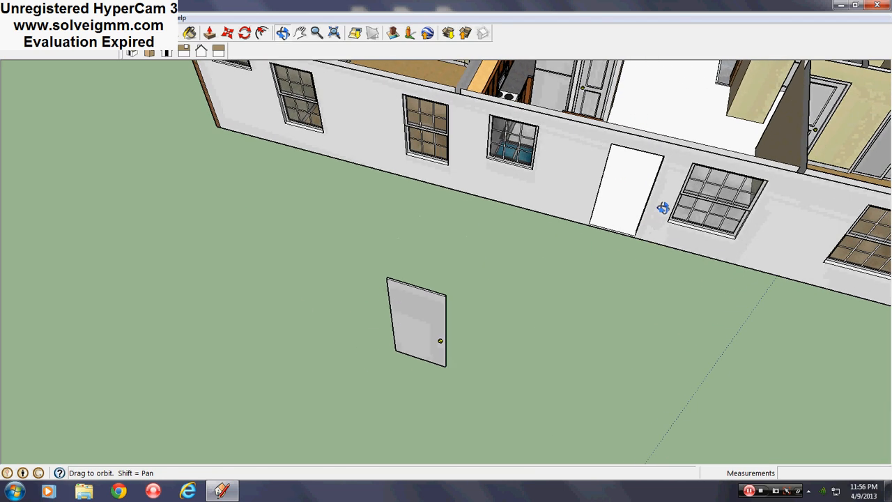
pyautogui.rightClick(428, 307)
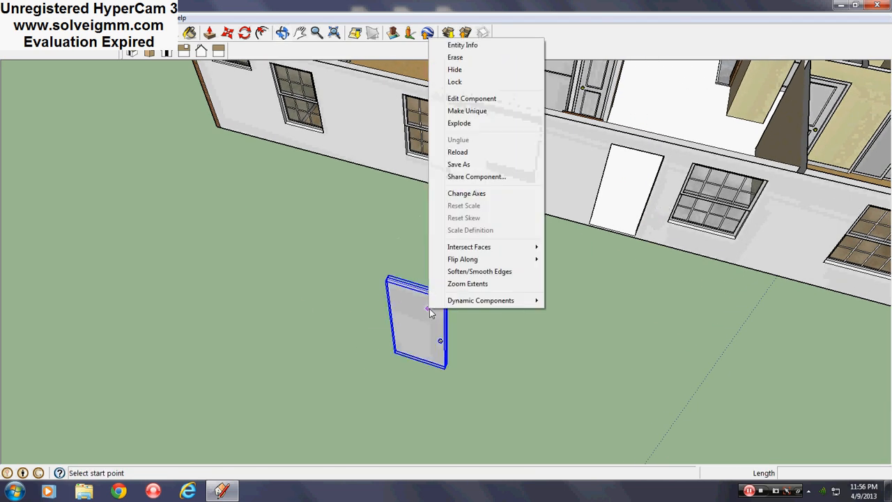
pyautogui.moveTo(507, 262)
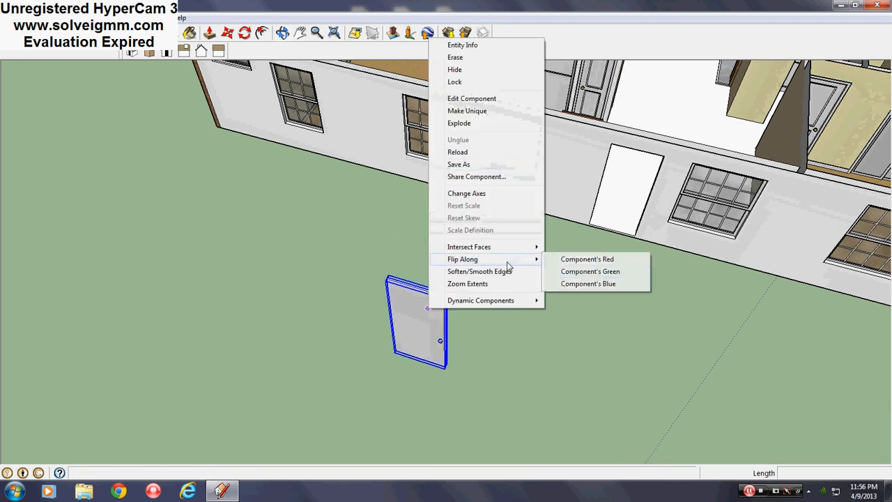
pyautogui.click(589, 272)
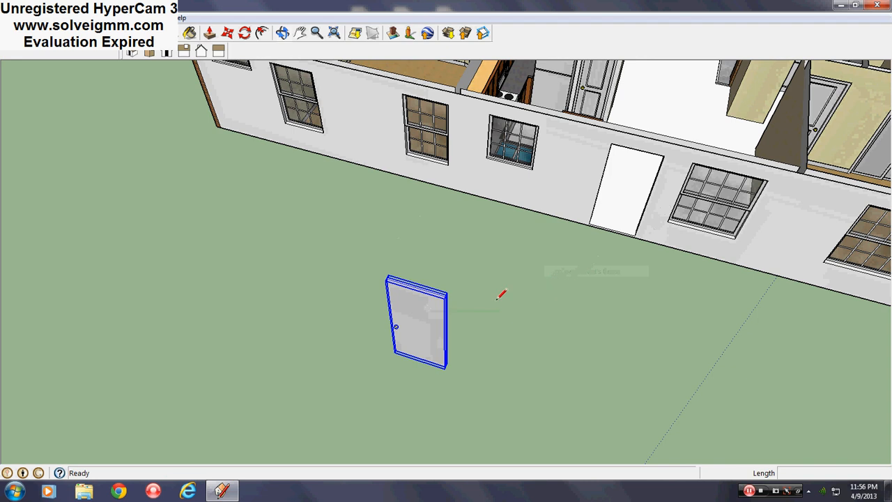
# Step: Open the flipped door component for editing and offset the outline of its yellow-knob face inward
pyautogui.scroll(6, 501, 294)
pyautogui.rightClick(459, 207)
pyautogui.click(488, 268)
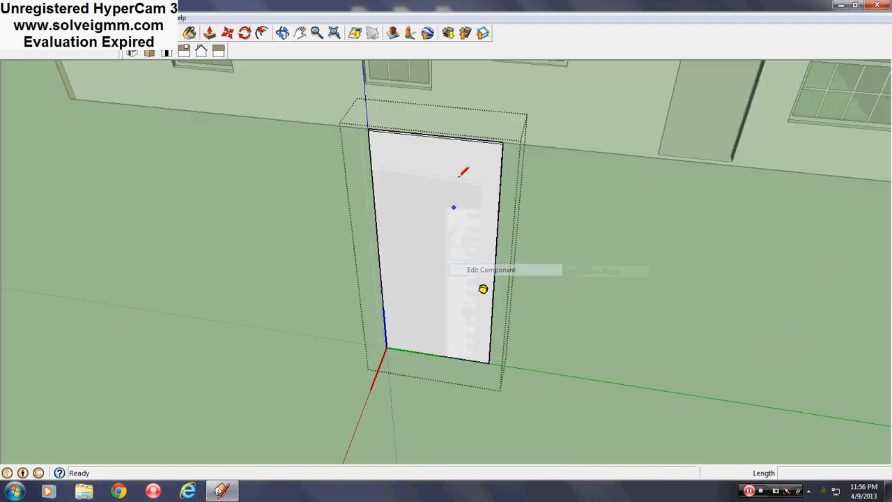
pyautogui.scroll(2, 464, 175)
pyautogui.moveTo(472, 183); pyautogui.dragTo(486, 148, button='middle')
pyautogui.click(262, 34)
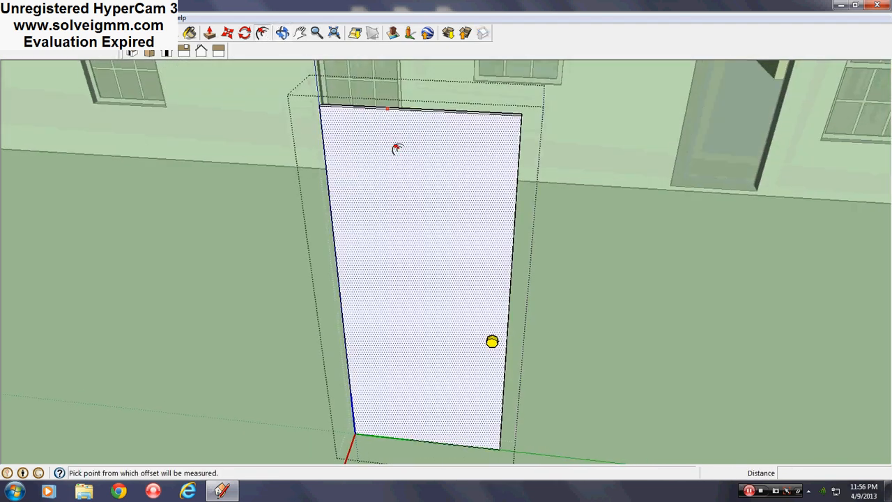
pyautogui.click(396, 146)
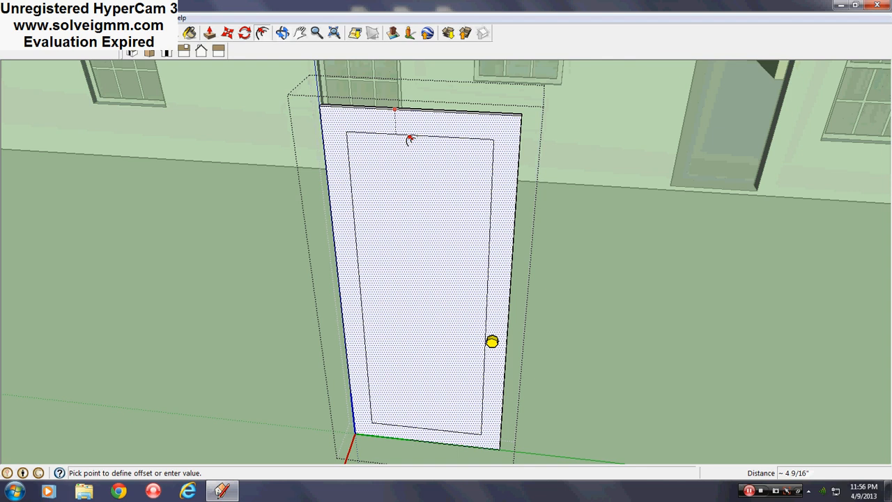
pyautogui.click(410, 140)
pyautogui.moveTo(410, 135); pyautogui.dragTo(414, 300, button='middle')
pyautogui.scroll(-3, 372, 260)
pyautogui.scroll(5, 439, 243)
pyautogui.scroll(-3, 440, 243)
pyautogui.scroll(3, 414, 300)
pyautogui.click(194, 35)
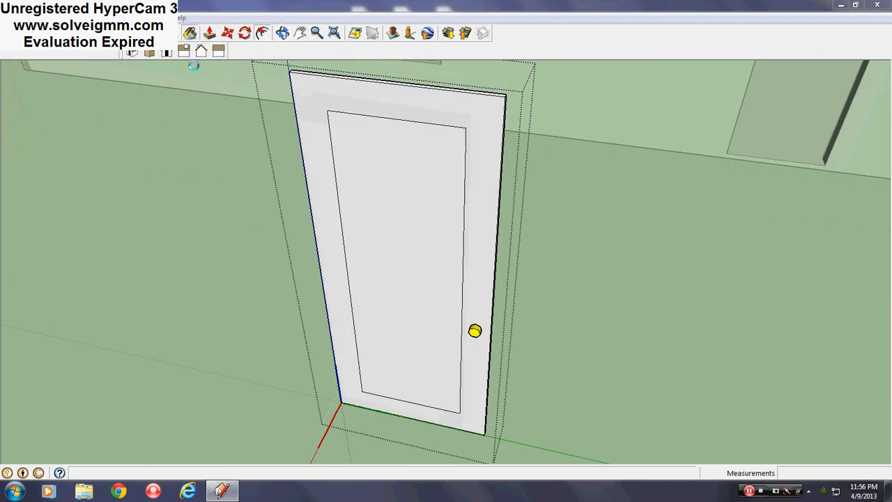
pyautogui.click(401, 89)
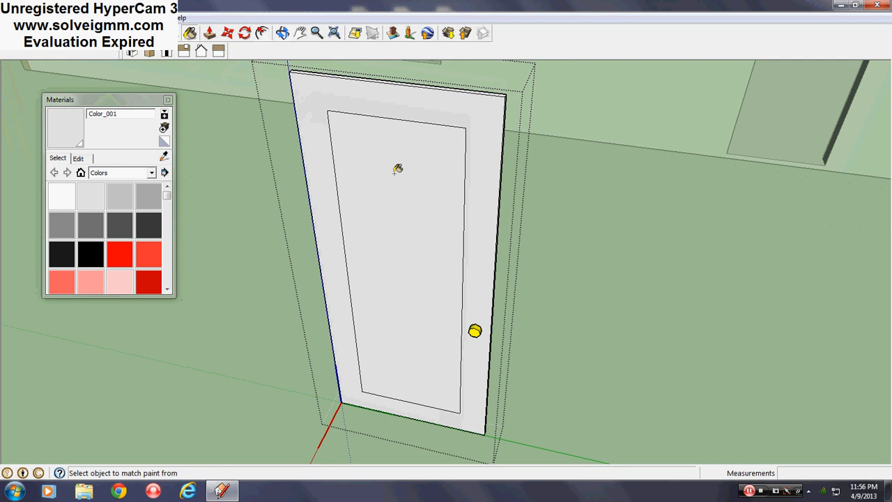
pyautogui.click(168, 99)
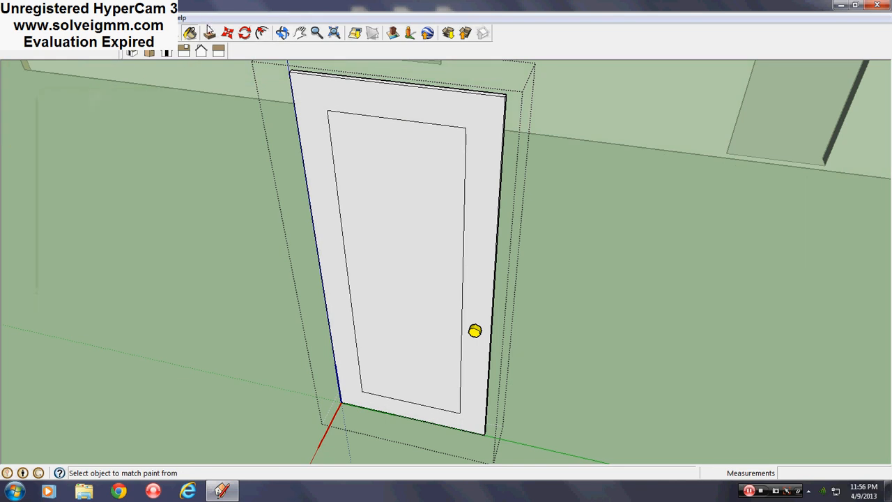
# Step: Push the door's inner panel 1" through to form an opening, and raise the opening's bottom face 2"
pyautogui.click(209, 33)
pyautogui.click(387, 259)
pyautogui.click(400, 420)
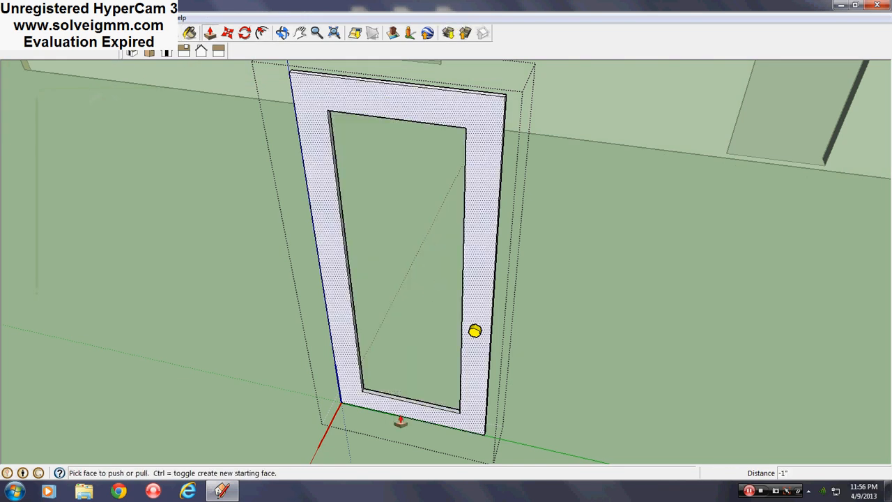
pyautogui.click(404, 409)
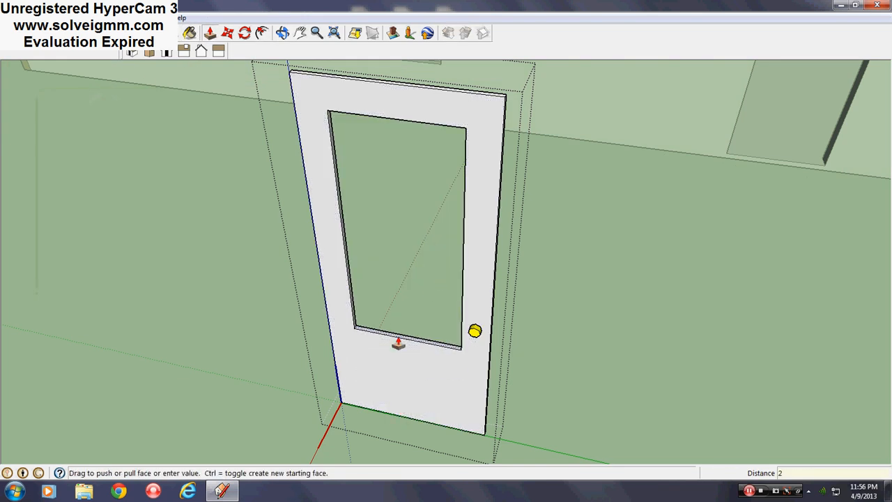
pyautogui.press('Return')
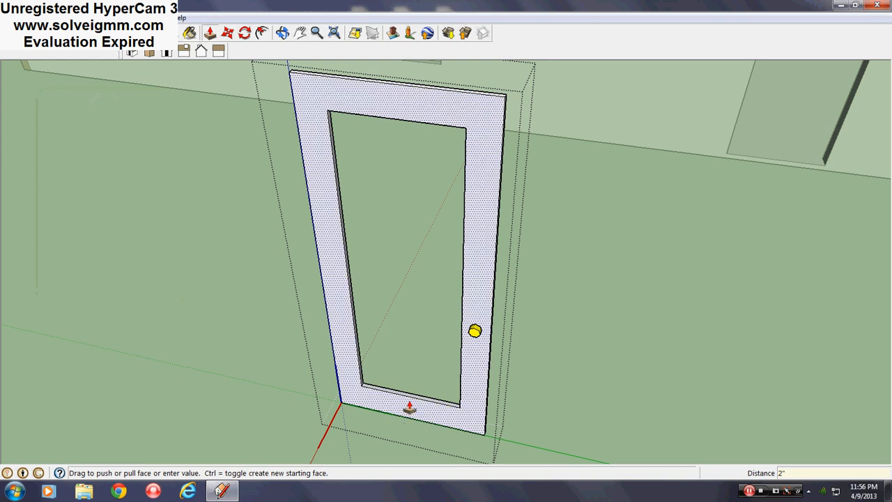
pyautogui.click(409, 404)
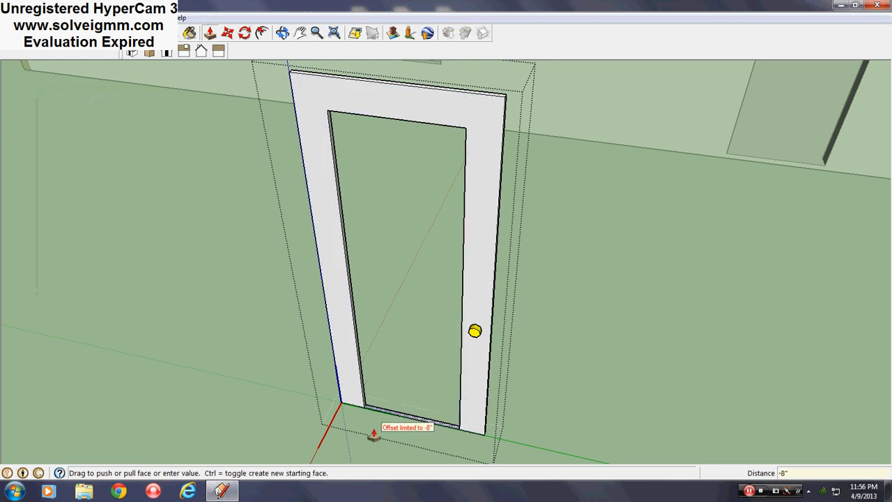
# Step: Fill the door opening with a 5' 10" by 2' rectangle, placed midway through the door's thickness
pyautogui.scroll(8, 439, 409)
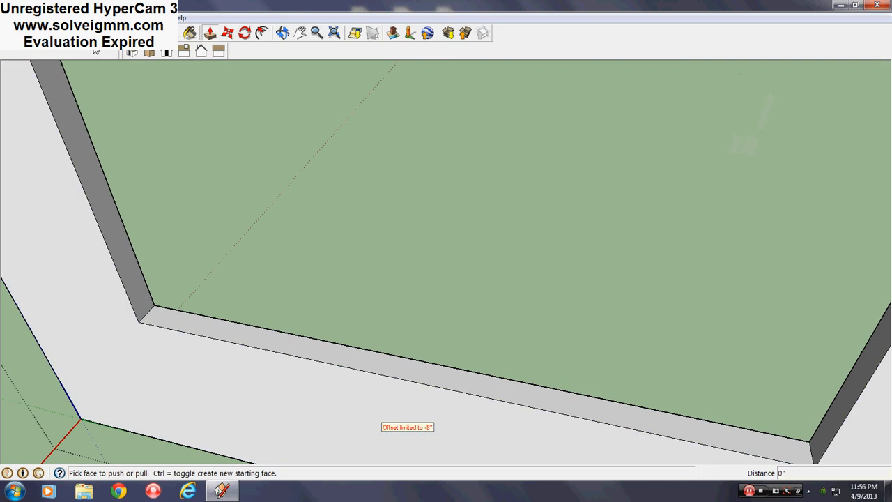
pyautogui.click(96, 52)
pyautogui.click(153, 308)
pyautogui.scroll(-8, 324, 453)
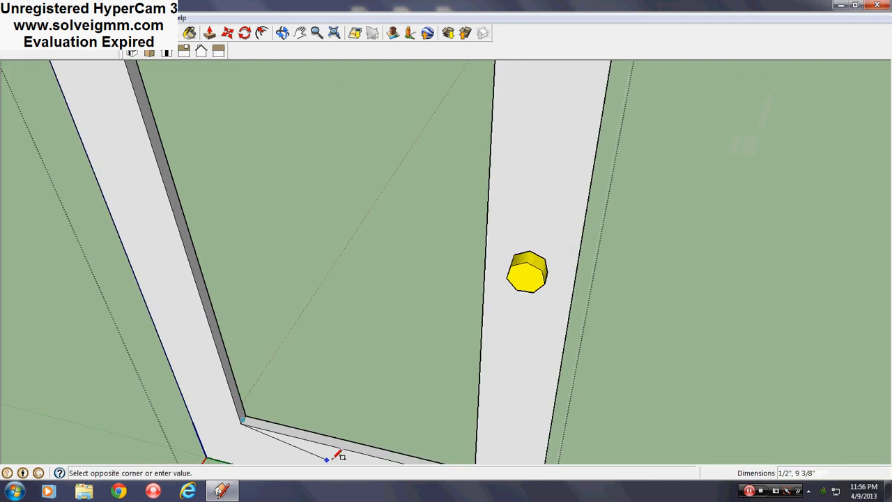
pyautogui.scroll(3, 431, 209)
pyautogui.scroll(3, 435, 146)
pyautogui.moveTo(436, 146); pyautogui.dragTo(491, 52, button='middle')
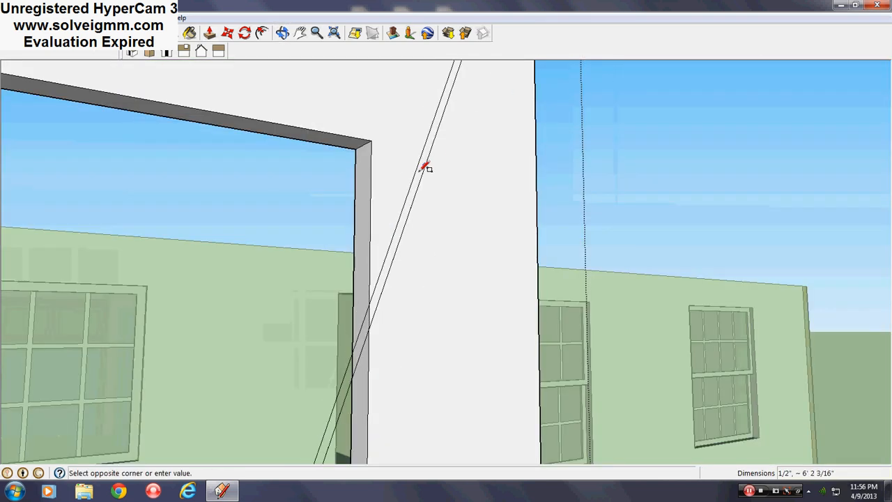
pyautogui.scroll(3, 422, 165)
pyautogui.click(346, 124)
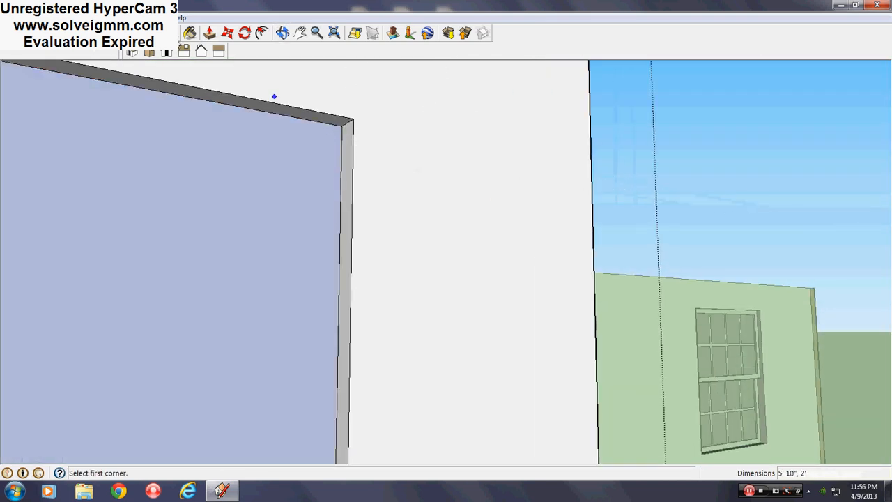
# Step: Sample the door frame's color and paint the new pane face with it
pyautogui.press('b')
pyautogui.click(165, 156)
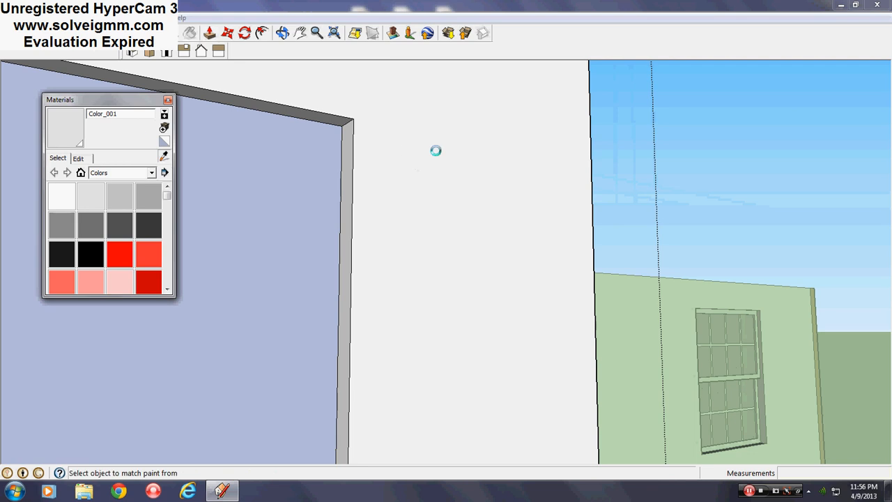
pyautogui.moveTo(285, 165)
pyautogui.mouseDown(button='middle')
pyautogui.moveTo(641, 149)
pyautogui.moveTo(354, 140)
pyautogui.moveTo(327, 181)
pyautogui.moveTo(570, 124)
pyautogui.mouseUp(button='middle')
pyautogui.scroll(-1, 570, 124)
pyautogui.scroll(1, 569, 124)
pyautogui.scroll(-8, 560, 127)
pyautogui.scroll(-4, 551, 161)
pyautogui.moveTo(550, 161); pyautogui.dragTo(321, 92, button='middle')
pyautogui.scroll(4, 321, 91)
pyautogui.scroll(-3, 588, 171)
pyautogui.moveTo(362, 201); pyautogui.dragTo(376, 197, button='middle')
pyautogui.click(168, 101)
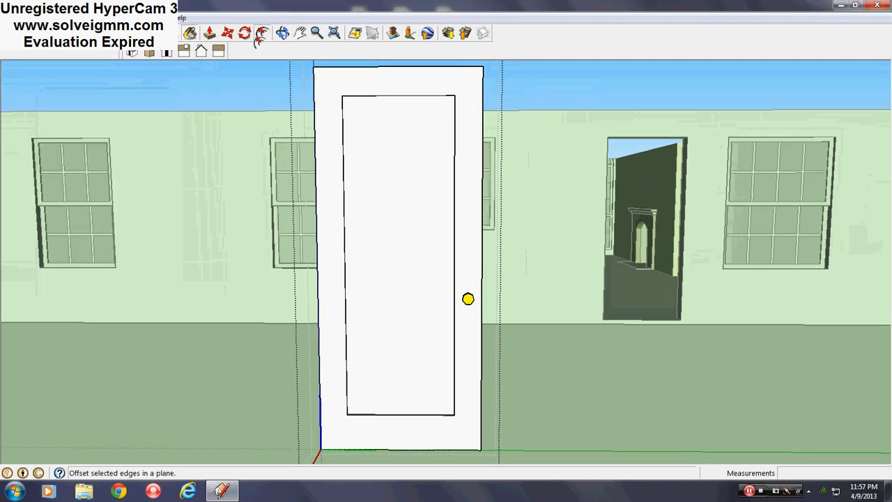
# Step: Offset the outline of the pane face inward by .5"
pyautogui.click(261, 35)
pyautogui.click(378, 97)
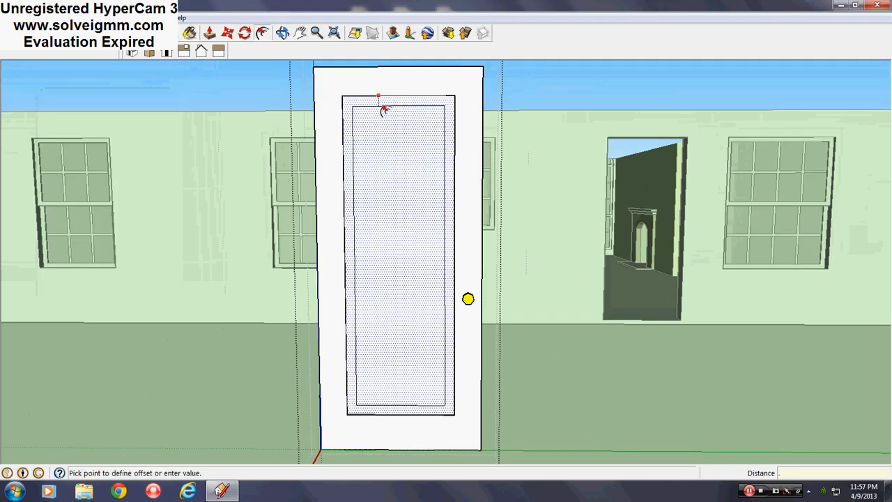
pyautogui.write('.5')
pyautogui.press('Return')
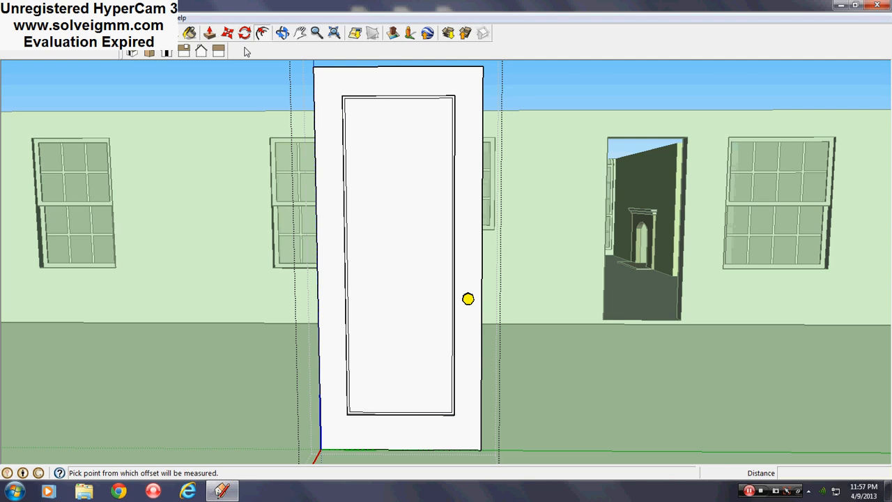
# Step: Draw a vertical center line between the top and bottom midpoints of the pane's inner outline
pyautogui.click(61, 32)
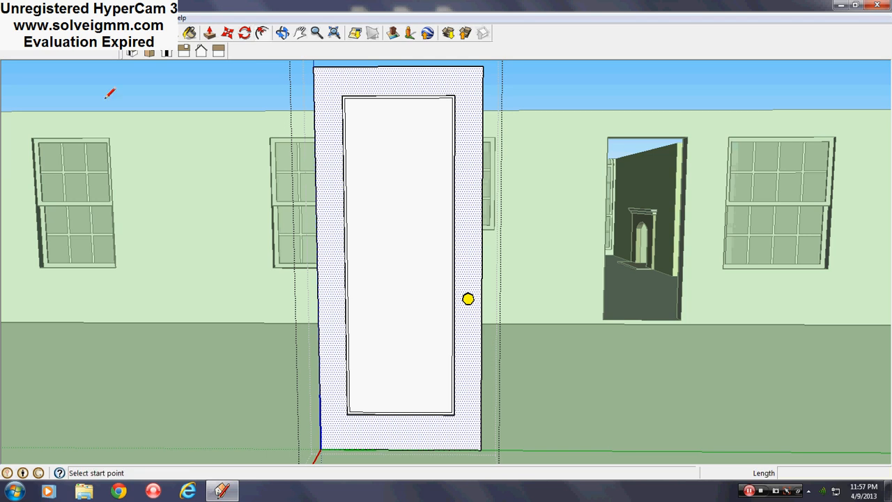
pyautogui.click(400, 411)
pyautogui.click(398, 96)
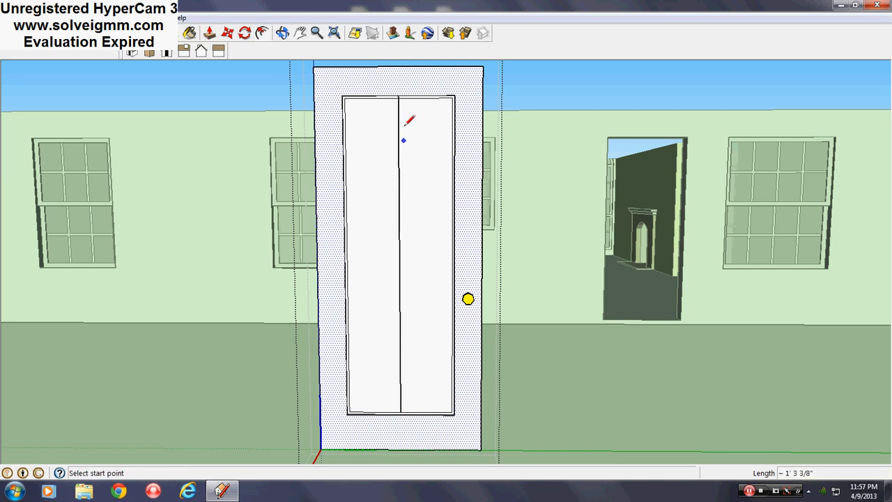
pyautogui.hotkey('ctrl', 'z')
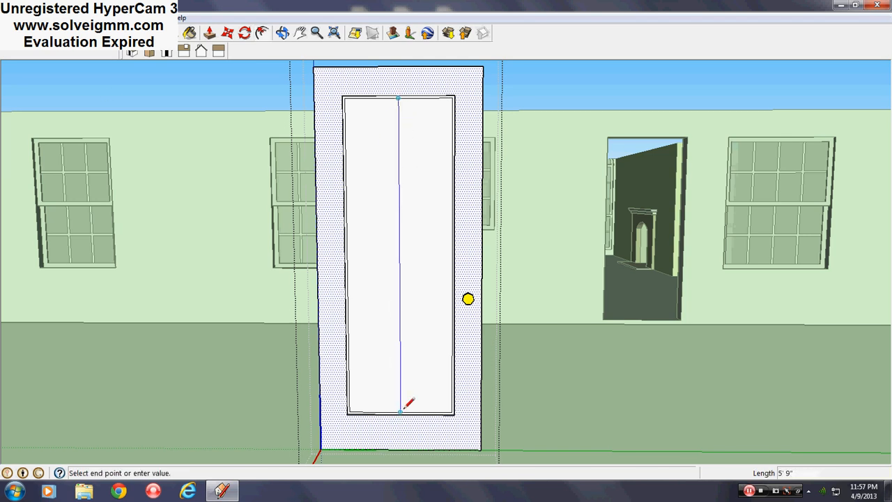
# Step: Divide the left edge of the pane's inner outline into 5 segments
pyautogui.rightClick(350, 369)
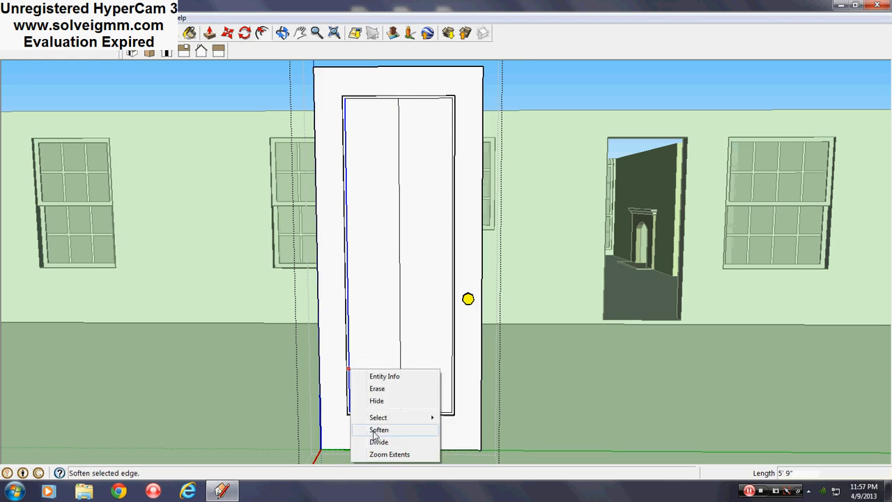
pyautogui.click(373, 436)
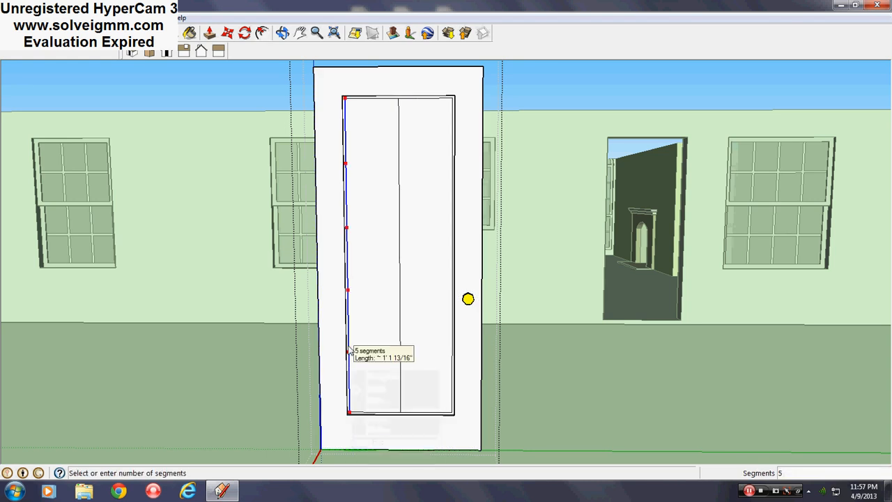
pyautogui.click(349, 352)
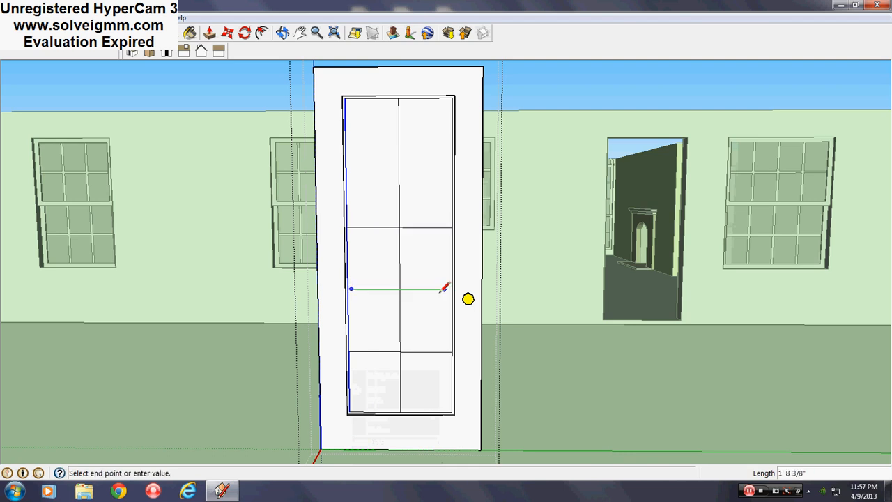
# Step: Draw horizontal lines across the pane from the edge's division points to make two columns of five cells
pyautogui.press('Escape')
pyautogui.scroll(2, 443, 288)
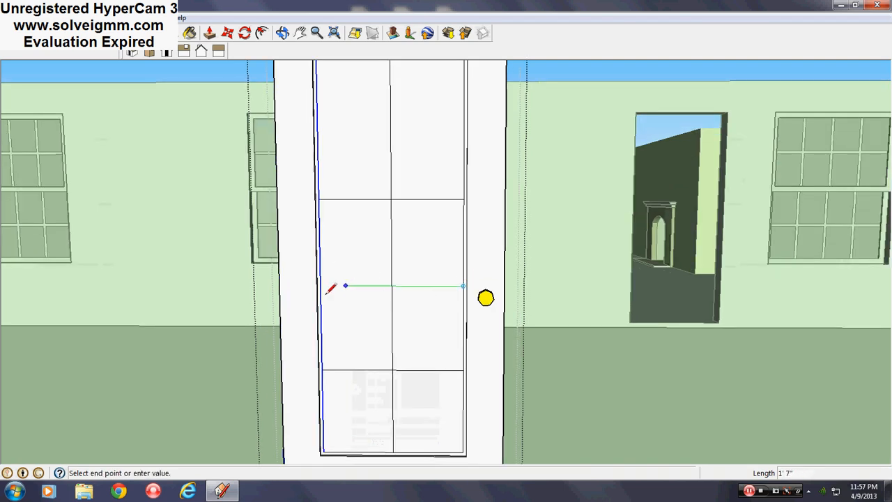
pyautogui.click(319, 286)
pyautogui.scroll(-2, 316, 113)
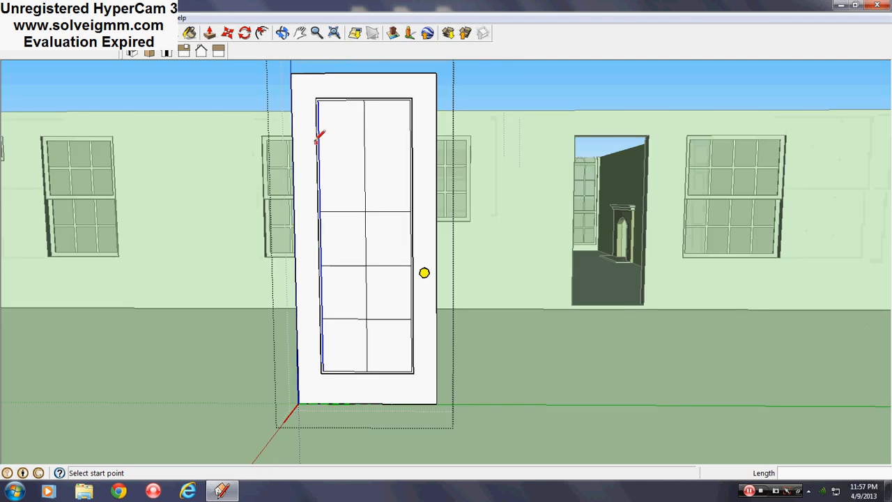
pyautogui.click(319, 157)
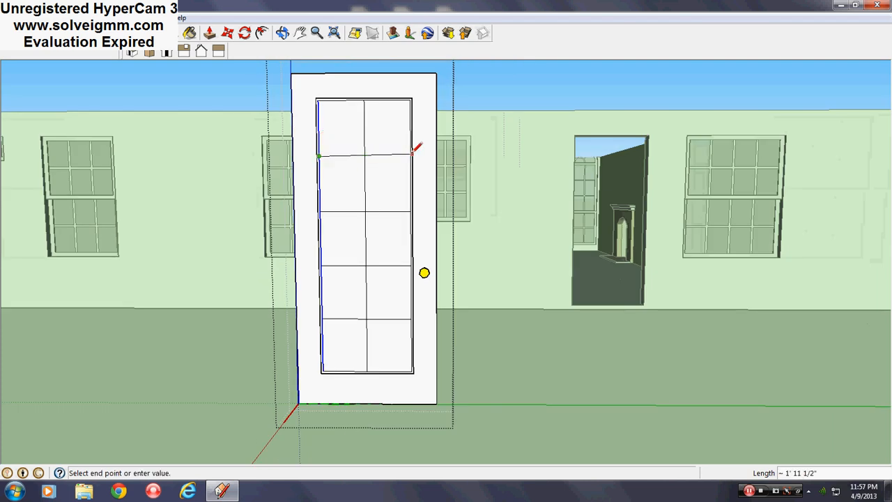
pyautogui.click(410, 154)
# Step: Offset the outline of each of the ten pane cells inward by the same 1/2" distance
pyautogui.scroll(4, 360, 235)
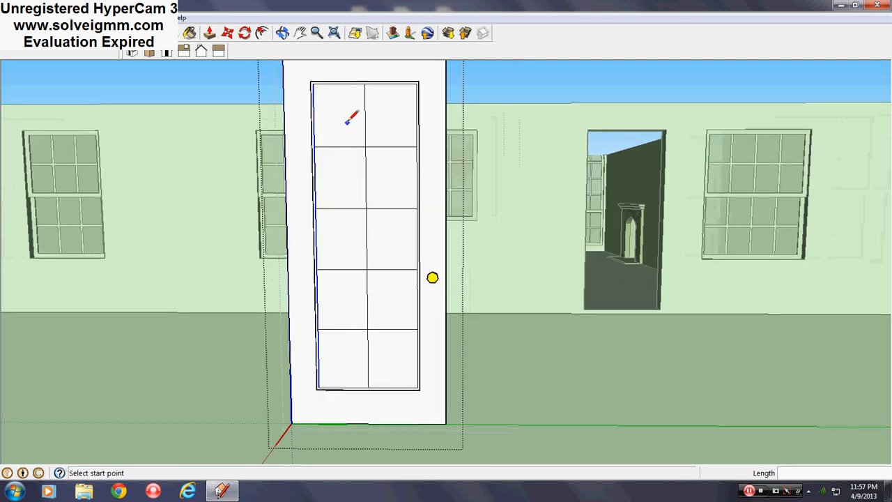
pyautogui.click(259, 36)
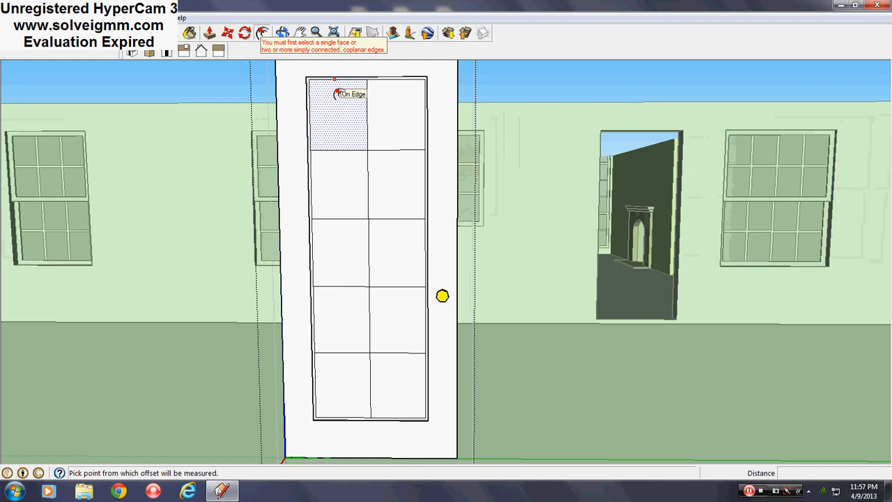
pyautogui.doubleClick(337, 93)
pyautogui.doubleClick(395, 100)
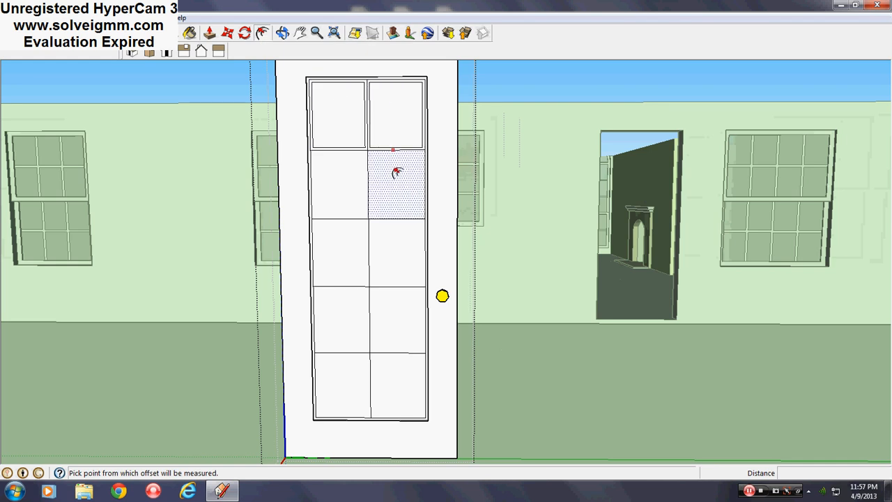
pyautogui.doubleClick(397, 172)
pyautogui.doubleClick(334, 172)
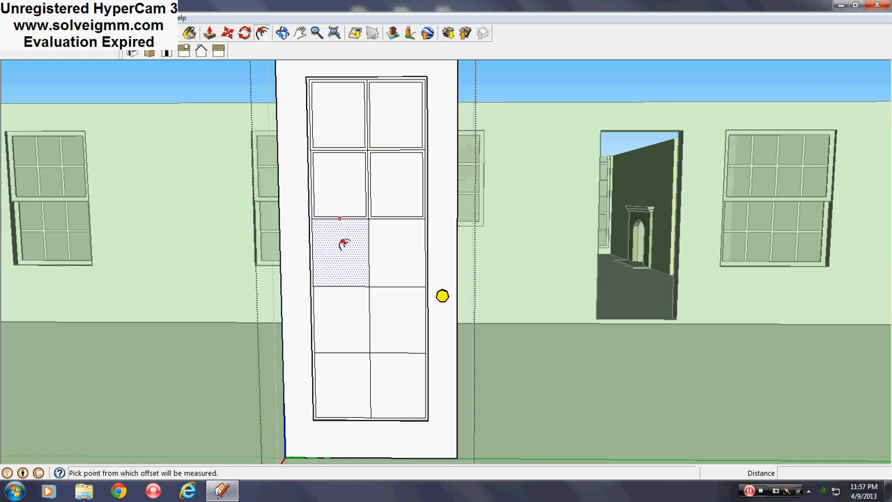
pyautogui.doubleClick(340, 243)
pyautogui.doubleClick(398, 242)
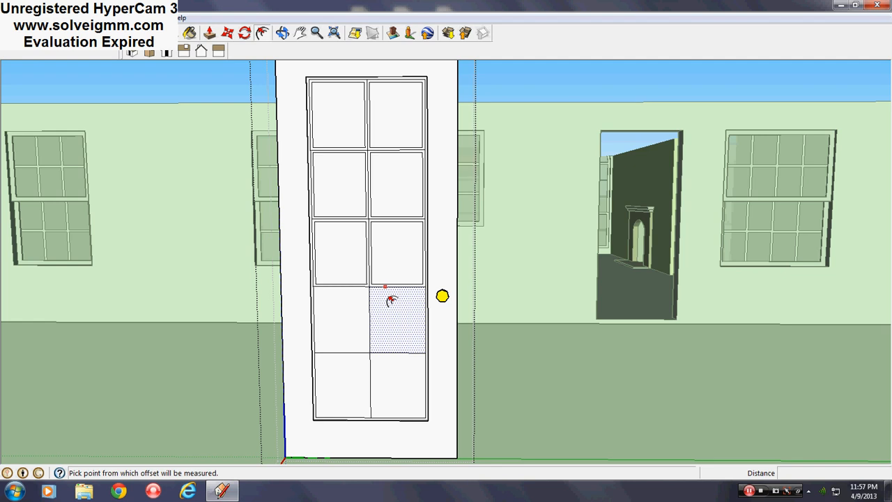
pyautogui.doubleClick(405, 310)
pyautogui.doubleClick(340, 310)
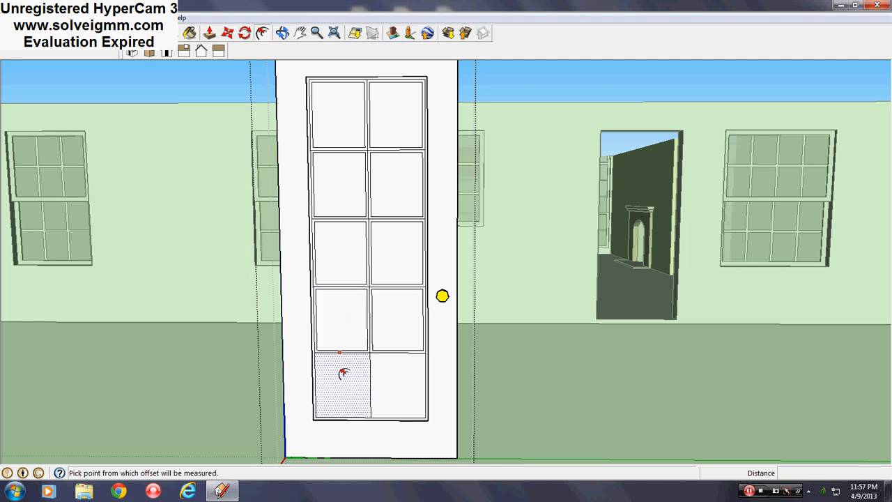
pyautogui.doubleClick(406, 365)
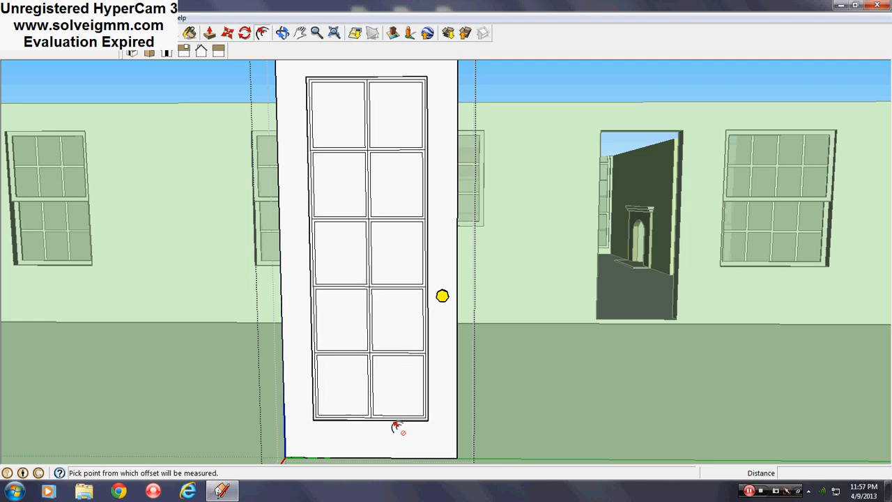
# Step: Erase the original center and division lines between the ten offset pane outlines, along with the surplus lines around them
pyautogui.scroll(3, 370, 381)
pyautogui.scroll(2, 369, 384)
pyautogui.click(421, 318)
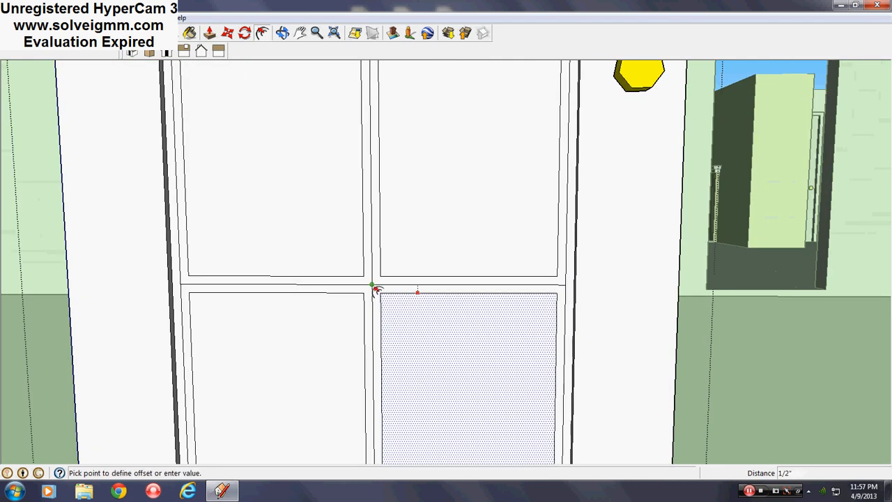
pyautogui.press('e')
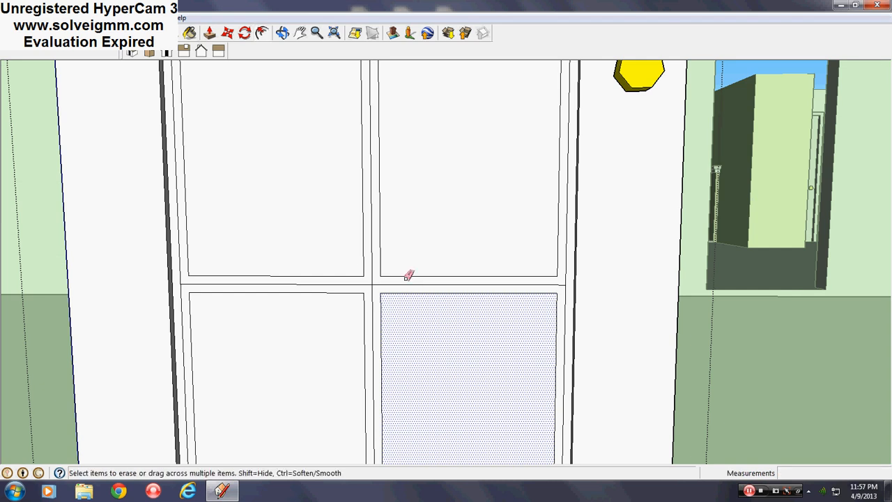
pyautogui.scroll(-4, 398, 432)
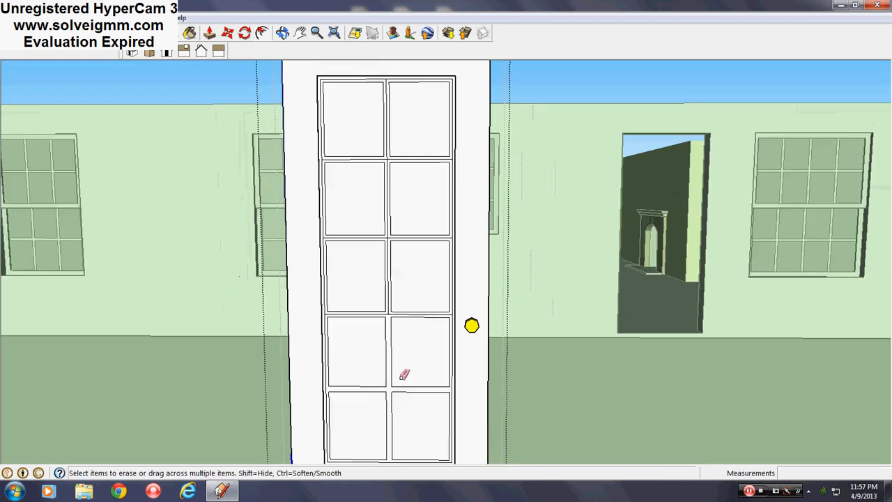
pyautogui.scroll(4, 390, 250)
pyautogui.moveTo(391, 244); pyautogui.dragTo(396, 160)
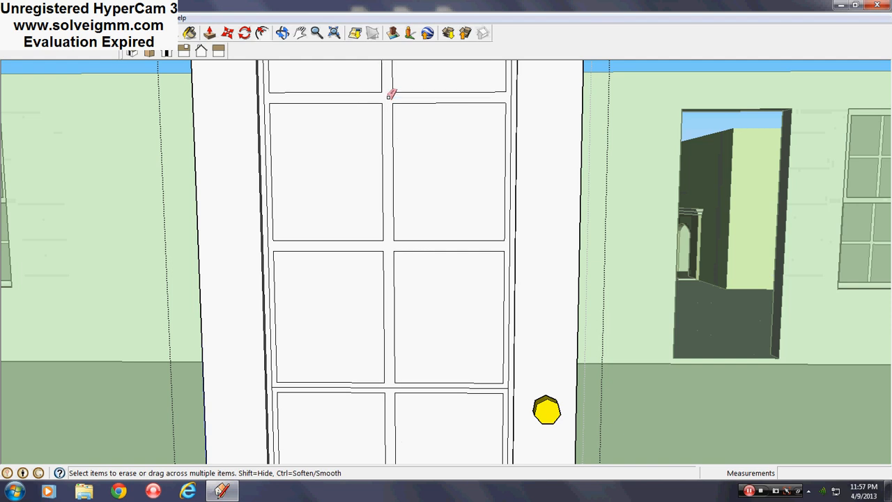
pyautogui.scroll(-3, 399, 379)
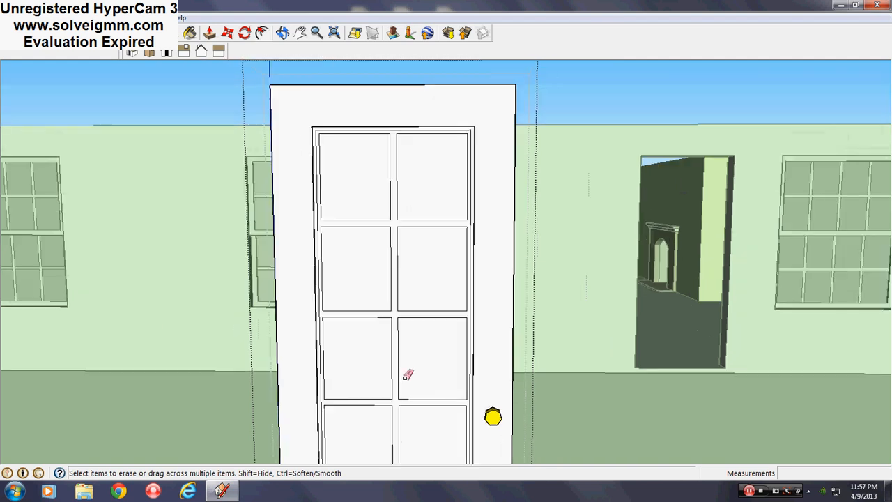
pyautogui.scroll(6, 321, 139)
pyautogui.scroll(-4, 364, 117)
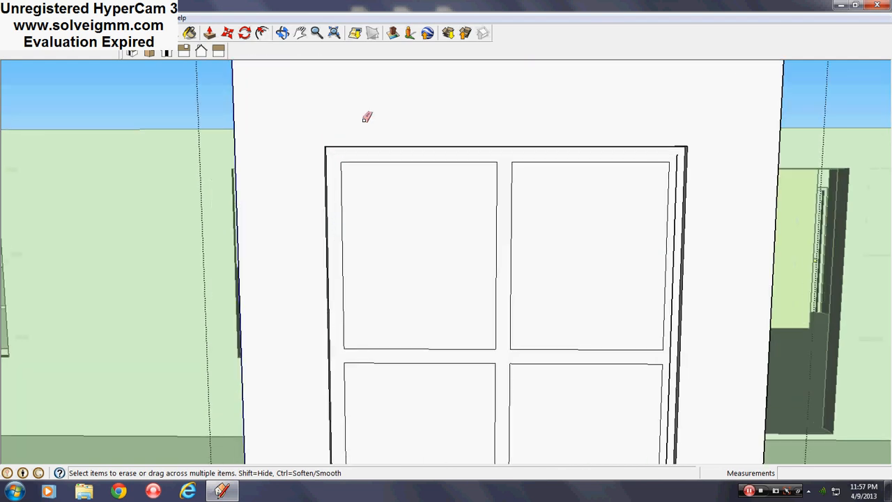
pyautogui.scroll(5, 392, 283)
pyautogui.scroll(2, 483, 376)
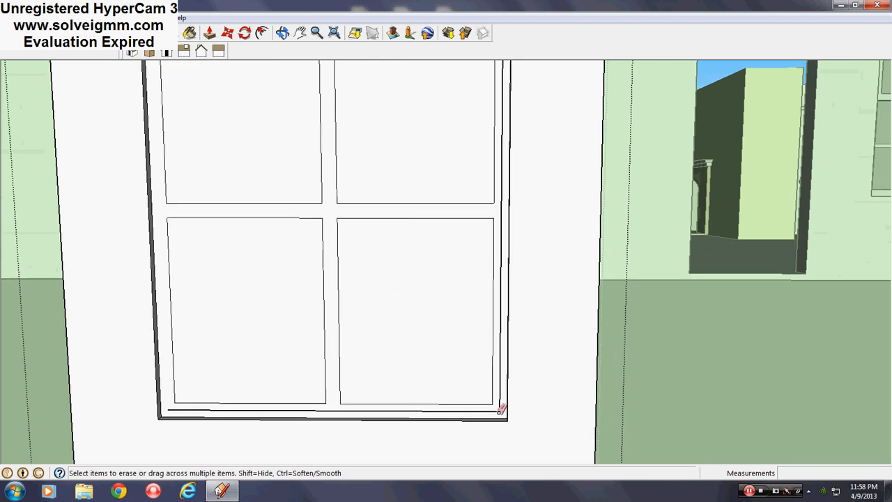
pyautogui.scroll(-5, 500, 407)
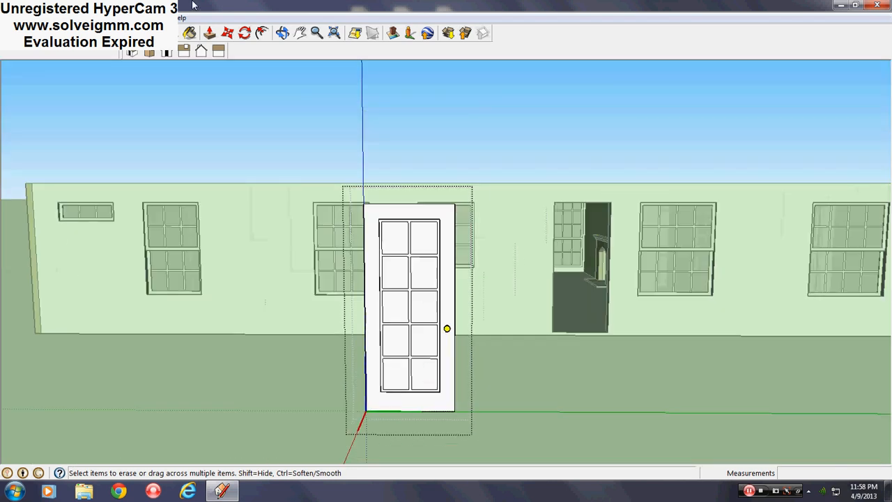
# Step: Sample Translucent_Glass_Gray from an existing window and paint it onto the front faces of all ten door panes
pyautogui.click(189, 33)
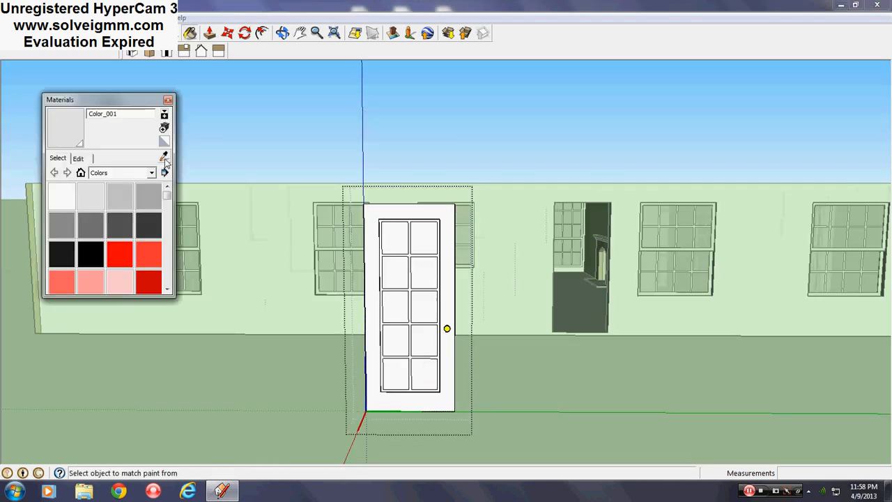
pyautogui.keyDown('alt'); pyautogui.click(581, 226); pyautogui.keyUp('alt')
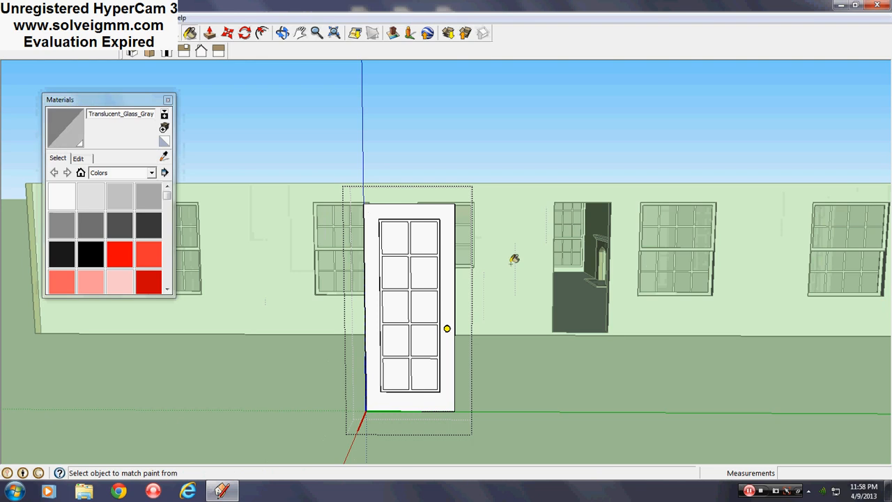
pyautogui.scroll(3, 400, 335)
pyautogui.click(404, 374)
pyautogui.click(403, 335)
pyautogui.click(404, 278)
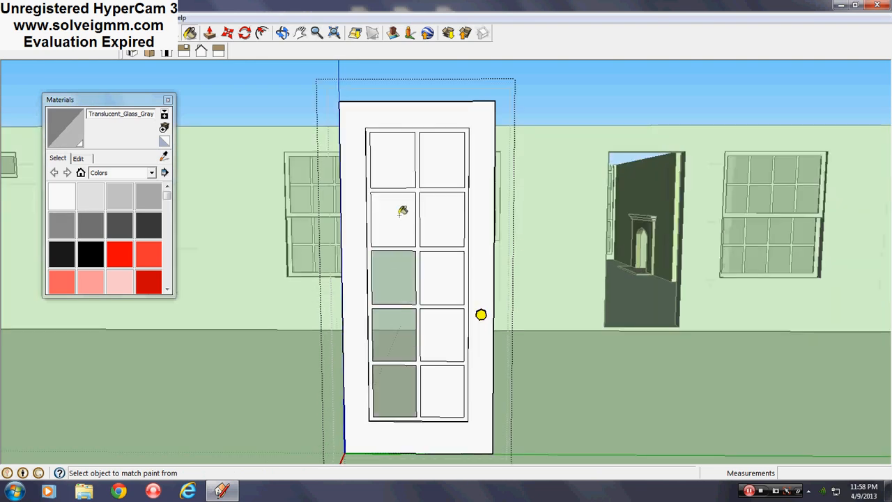
pyautogui.click(405, 219)
pyautogui.click(408, 151)
pyautogui.click(436, 150)
pyautogui.click(445, 209)
pyautogui.click(447, 279)
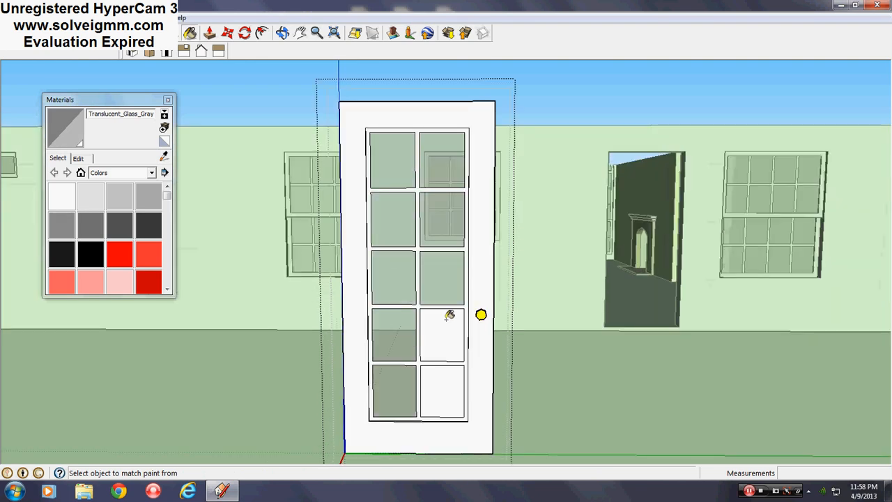
pyautogui.click(450, 322)
pyautogui.click(449, 386)
# Step: Sample the Translucent_Glass_Sky material inside the house, paint the back faces of the ten panes with it, and close the door component
pyautogui.moveTo(422, 292)
pyautogui.mouseDown(button='middle')
pyautogui.moveTo(418, 306)
pyautogui.moveTo(529, 411)
pyautogui.mouseUp(button='middle')
pyautogui.scroll(-3, 398, 261)
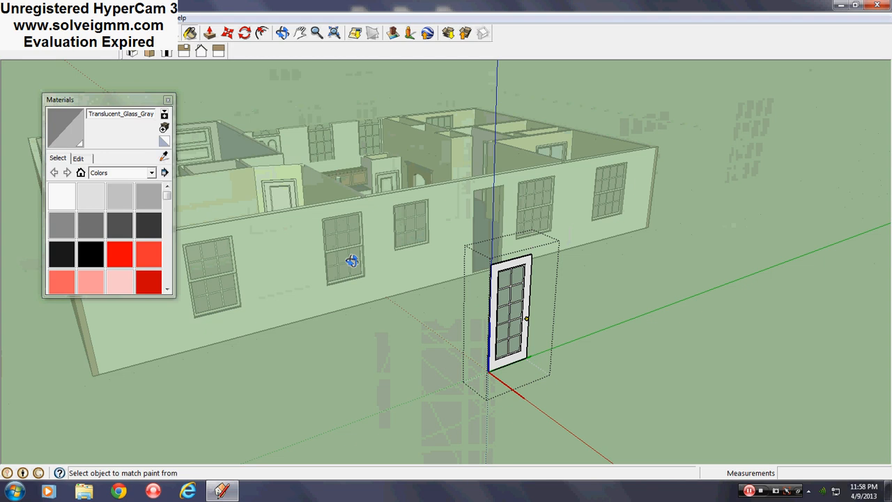
pyautogui.moveTo(350, 259); pyautogui.dragTo(761, 285, button='middle')
pyautogui.scroll(3, 588, 186)
pyautogui.scroll(3, 529, 225)
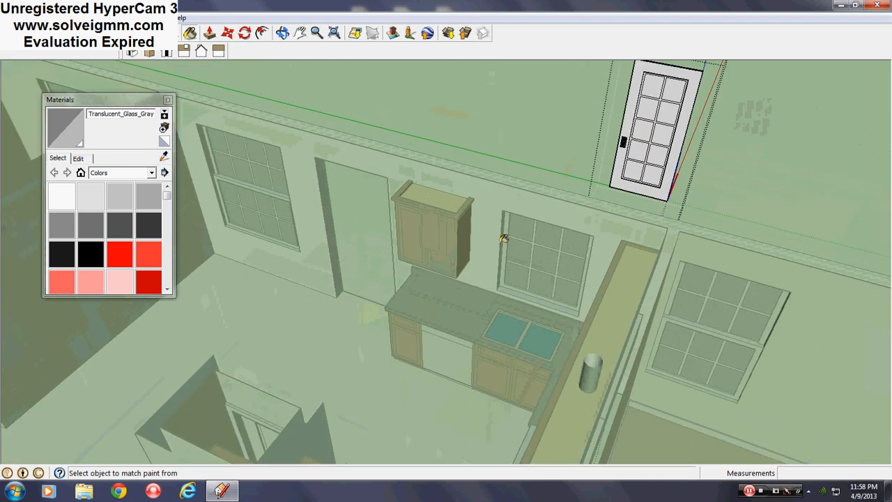
pyautogui.moveTo(165, 159); pyautogui.dragTo(708, 198, button='middle')
pyautogui.click(374, 293)
pyautogui.scroll(4, 626, 83)
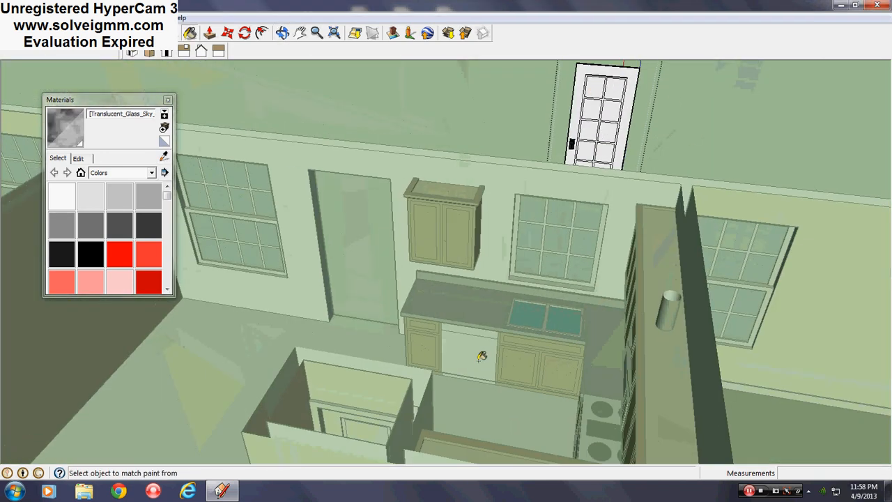
pyautogui.scroll(2, 577, 162)
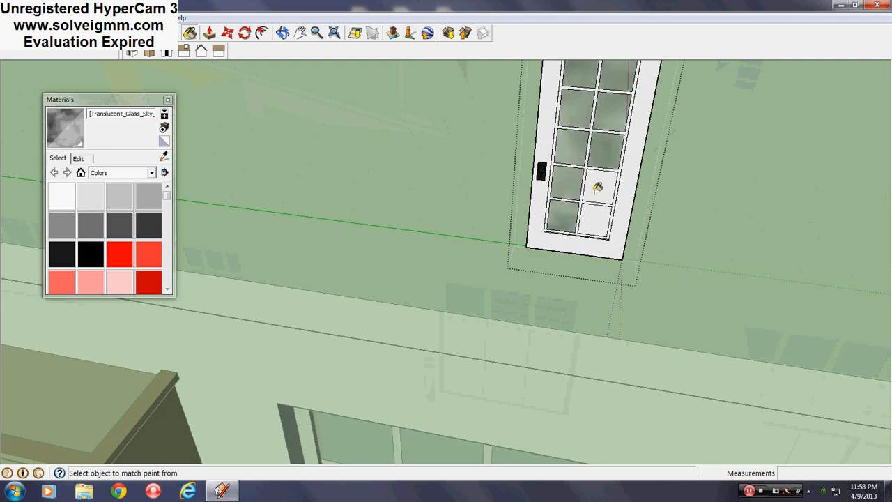
pyautogui.scroll(-4, 469, 321)
pyautogui.rightClick(446, 179)
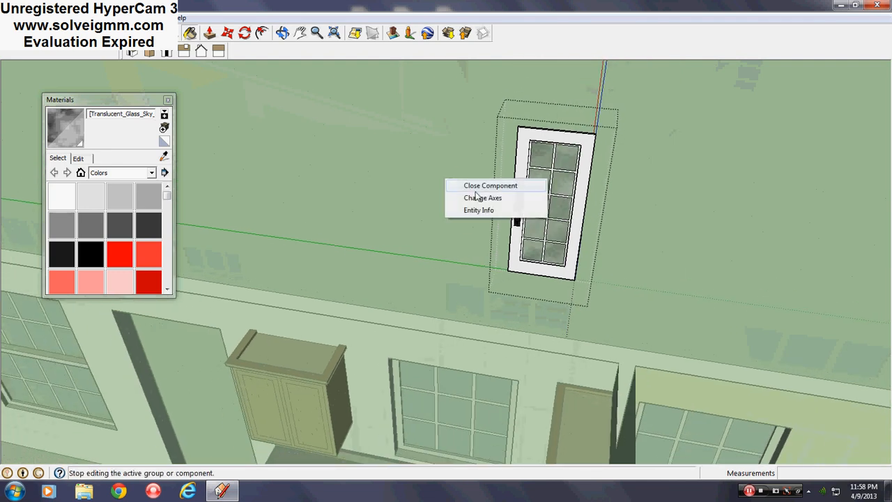
pyautogui.click(480, 188)
# Step: Flip the glazed door along the component's red axis and put the materials browser away
pyautogui.moveTo(479, 188); pyautogui.dragTo(62, 199, button='middle')
pyautogui.scroll(-3, 282, 188)
pyautogui.moveTo(353, 203); pyautogui.dragTo(313, 216, button='middle')
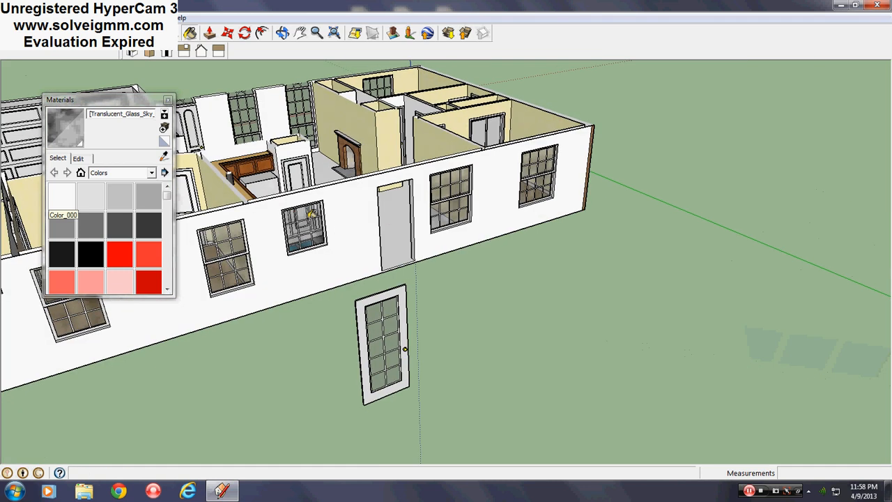
pyautogui.rightClick(381, 321)
pyautogui.moveTo(446, 270)
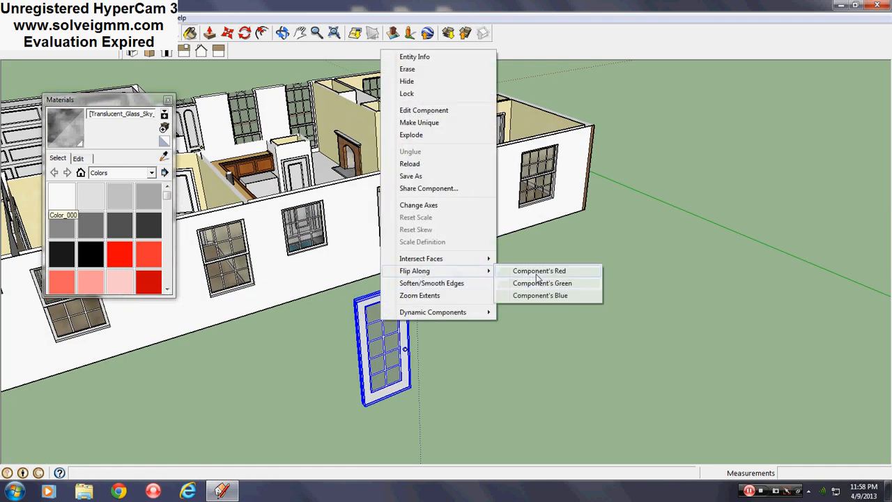
pyautogui.click(538, 272)
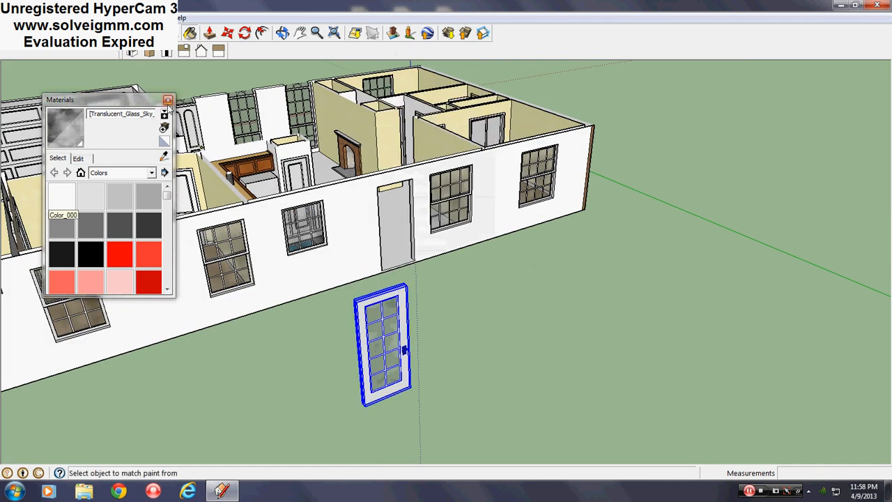
pyautogui.click(167, 101)
# Step: Move the glazed door by its bottom corner into the empty back doorway beside the kitchen counter
pyautogui.click(228, 37)
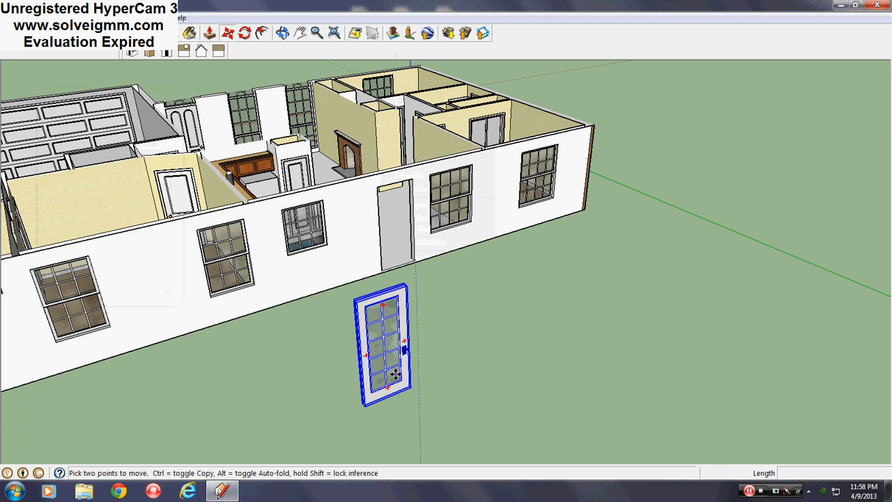
pyautogui.scroll(4, 396, 373)
pyautogui.moveTo(395, 373); pyautogui.dragTo(712, 389, button='middle')
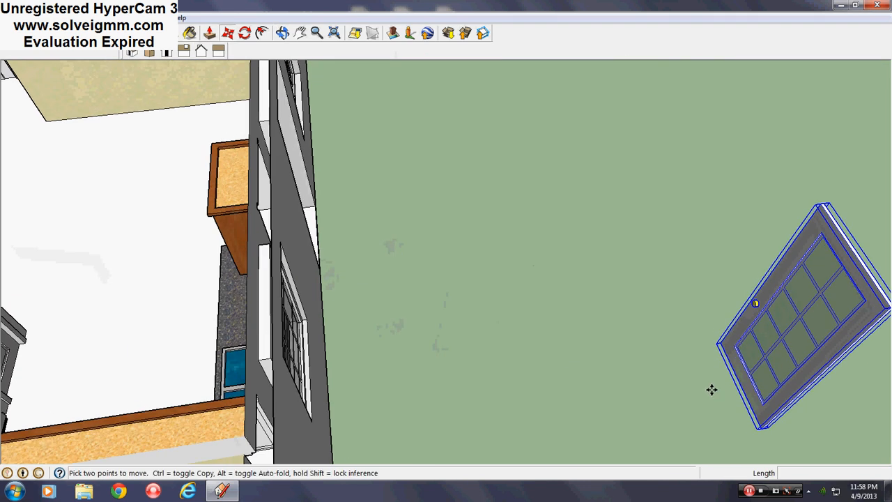
pyautogui.click(718, 347)
pyautogui.moveTo(509, 297); pyautogui.dragTo(687, 272, button='middle')
pyautogui.scroll(5, 139, 317)
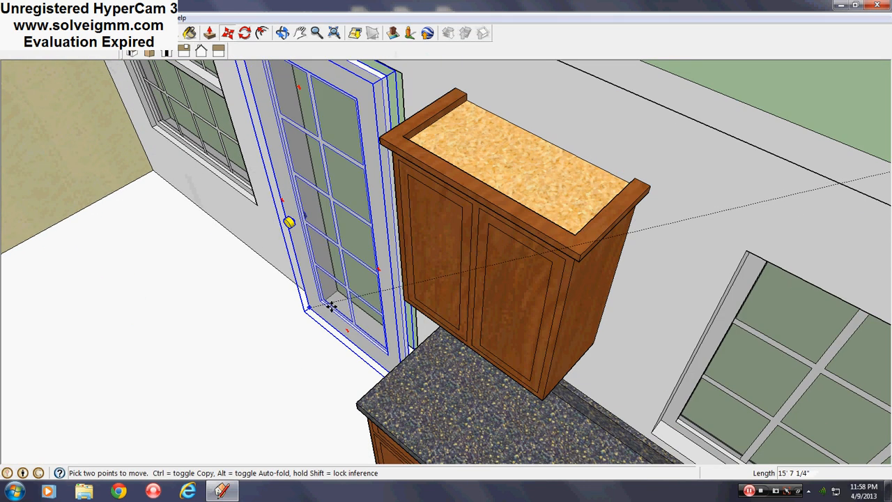
pyautogui.scroll(3, 331, 305)
pyautogui.click(326, 294)
pyautogui.scroll(-5, 326, 294)
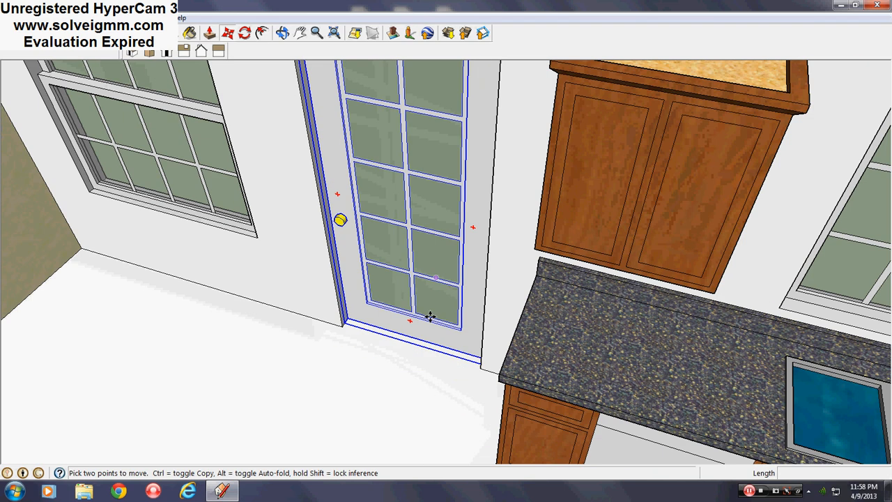
# Step: Explode the glazed door component in the back doorway
pyautogui.moveTo(427, 314); pyautogui.dragTo(422, 209, button='middle')
pyautogui.rightClick(422, 209)
pyautogui.click(467, 294)
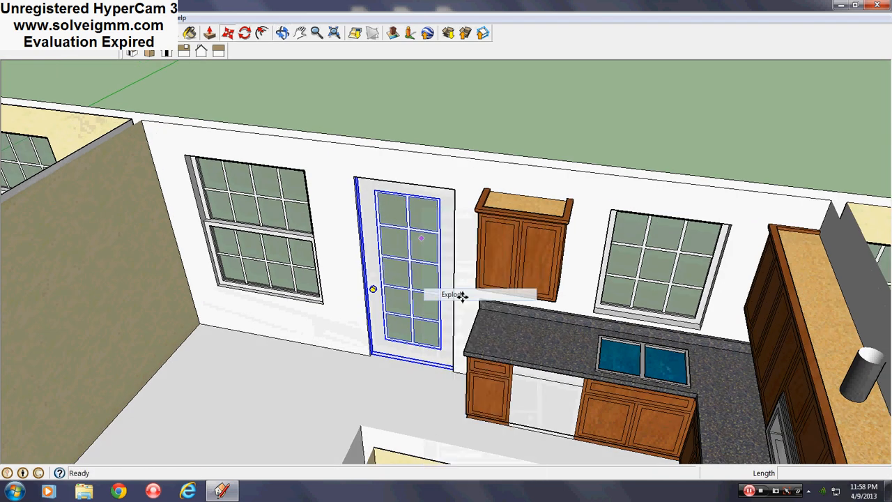
# Step: Erase the middle strips between the inner and outer wall layers at the lower corner of the back doorway
pyautogui.press('m')
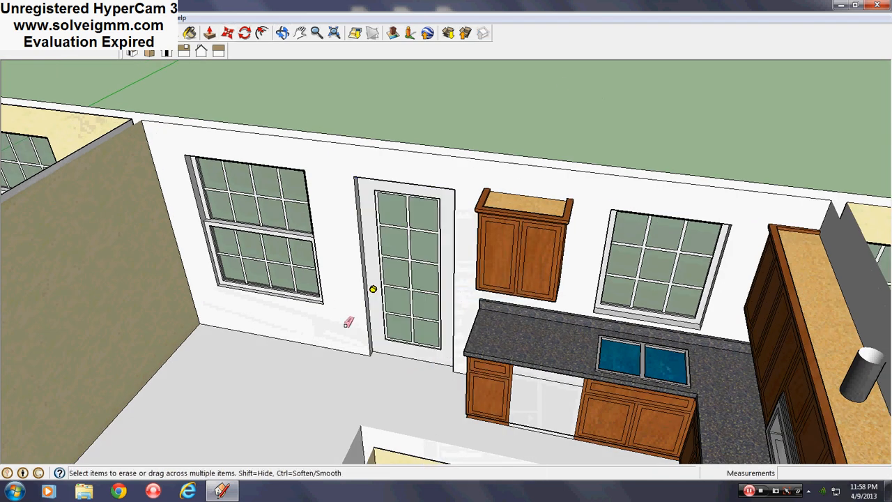
pyautogui.scroll(6, 348, 322)
pyautogui.moveTo(480, 328); pyautogui.dragTo(619, 220, button='middle')
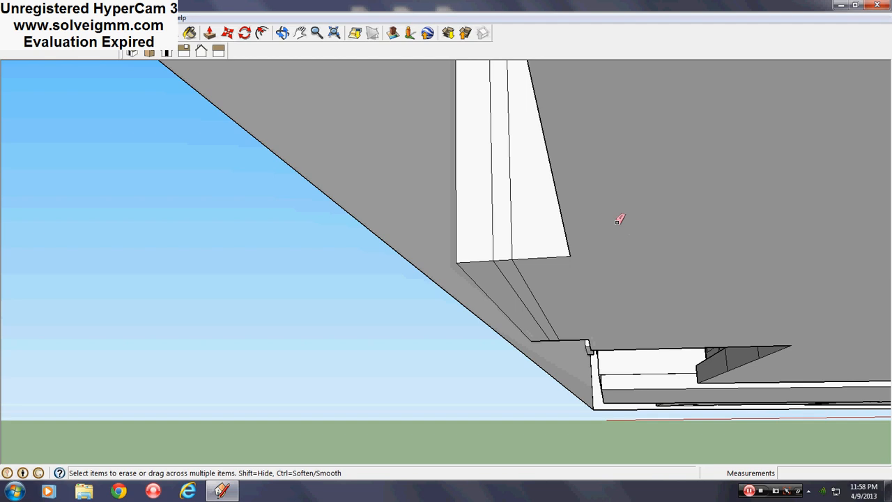
pyautogui.click(506, 260)
pyautogui.scroll(3, 569, 358)
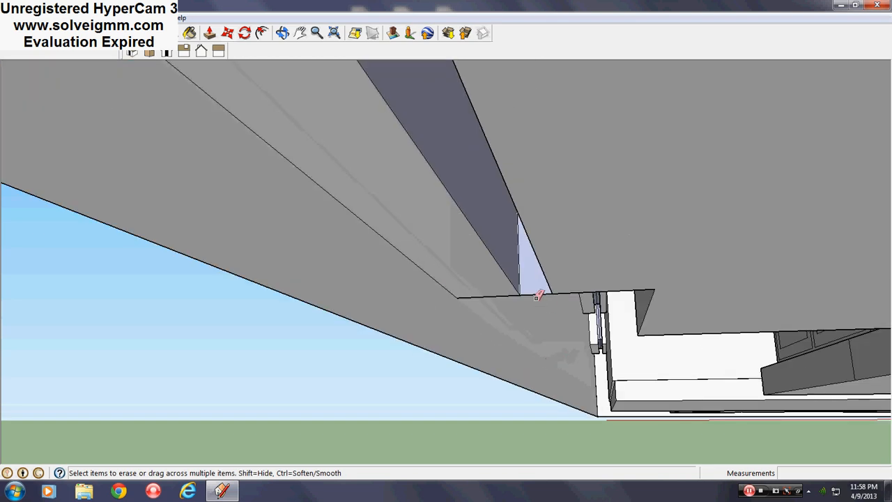
pyautogui.moveTo(537, 295); pyautogui.dragTo(456, 390, button='middle')
pyautogui.scroll(-10, 527, 344)
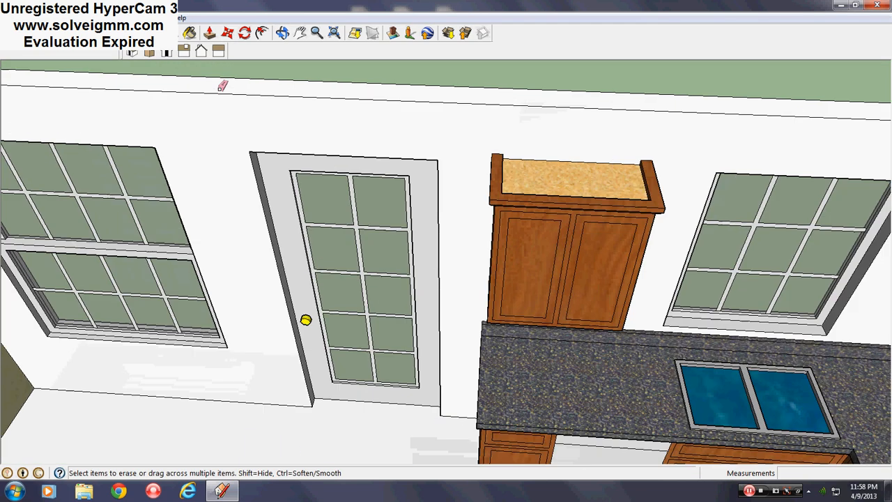
# Step: Erase the remaining middle strip between the two wall layers at the top of the back doorway
pyautogui.scroll(5, 237, 111)
pyautogui.moveTo(283, 160); pyautogui.dragTo(580, 137, button='middle')
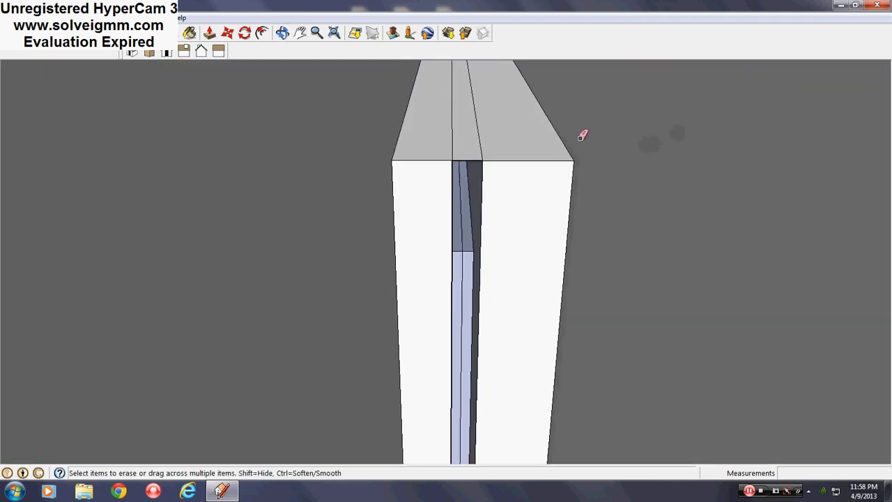
pyautogui.scroll(-2, 452, 361)
pyautogui.scroll(4, 450, 209)
pyautogui.moveTo(389, 244); pyautogui.dragTo(473, 257, button='middle')
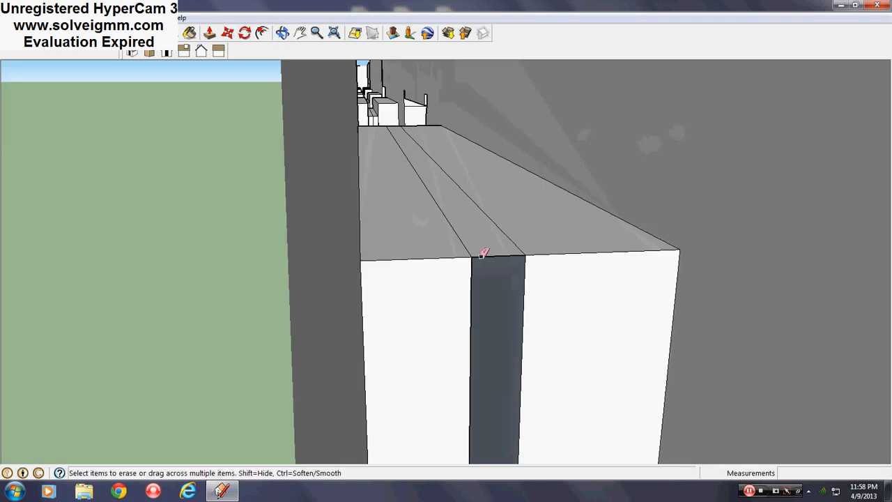
pyautogui.scroll(3, 375, 98)
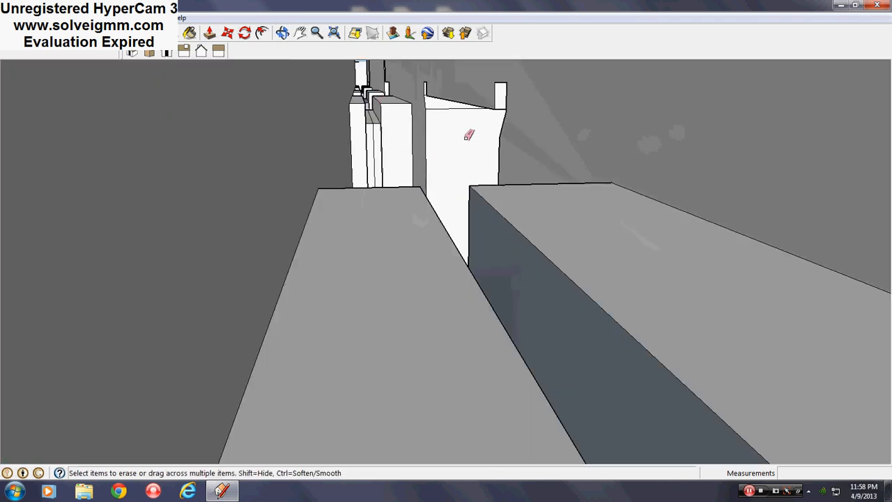
pyautogui.moveTo(468, 136); pyautogui.dragTo(462, 171, button='middle')
pyautogui.scroll(-10, 488, 185)
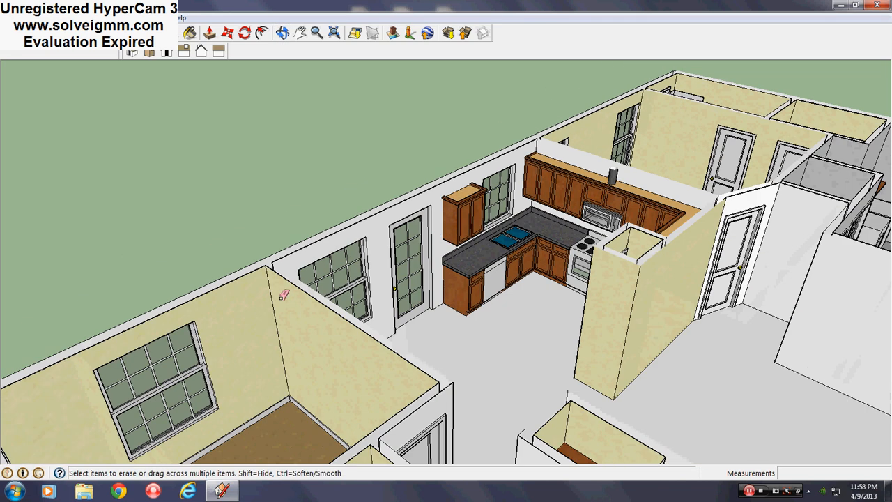
# Step: Examine the cavity between the front wall's inner and outer layers for leftover strips around the openings
pyautogui.moveTo(282, 295); pyautogui.dragTo(623, 305, button='middle')
pyautogui.scroll(-6, 622, 307)
pyautogui.moveTo(623, 342); pyautogui.dragTo(193, 255, button='middle')
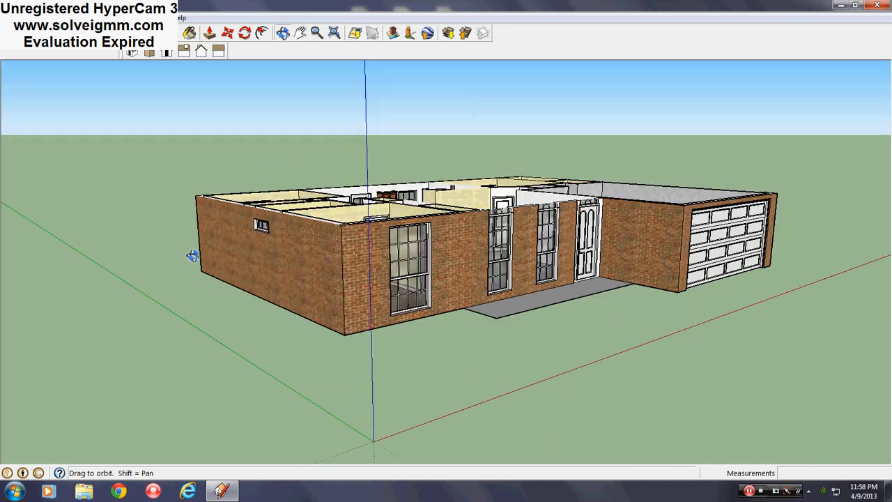
pyautogui.moveTo(371, 304); pyautogui.dragTo(561, 347, button='middle')
pyautogui.scroll(5, 668, 244)
pyautogui.moveTo(627, 243); pyautogui.dragTo(321, 216, button='middle')
pyautogui.scroll(2, 454, 326)
pyautogui.scroll(3, 454, 324)
pyautogui.moveTo(454, 324); pyautogui.dragTo(649, 309, button='middle')
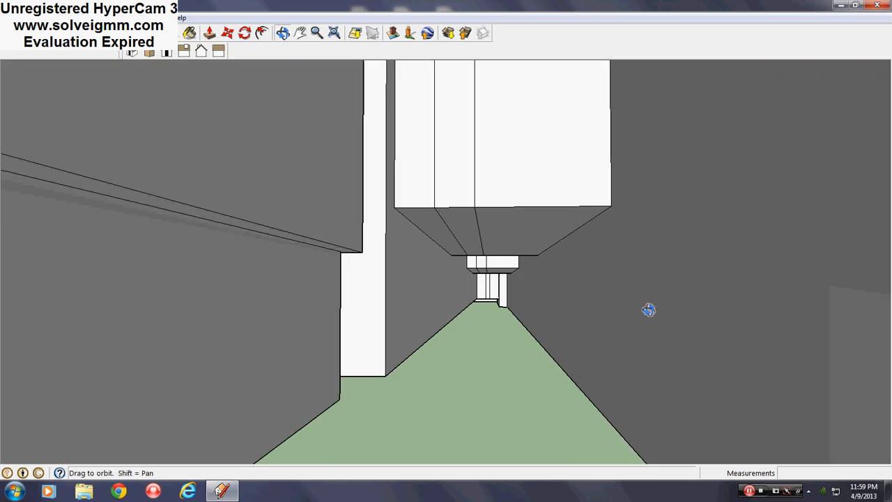
pyautogui.scroll(4, 504, 290)
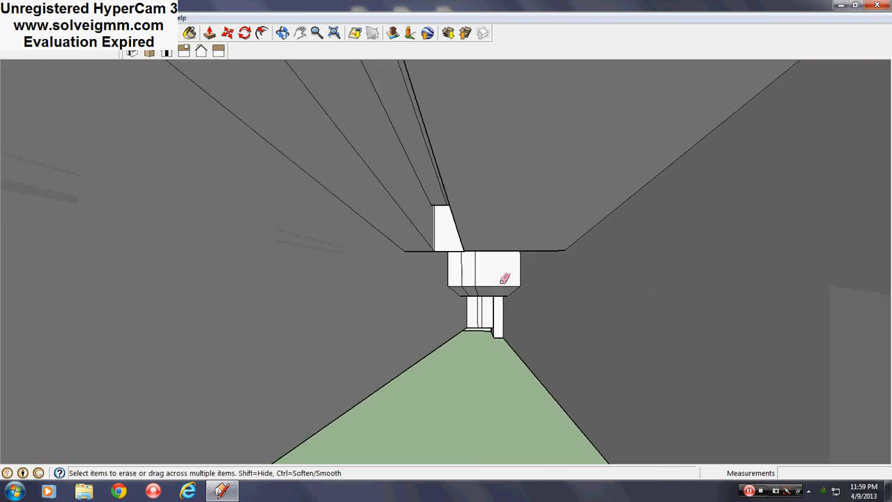
pyautogui.scroll(3, 492, 298)
pyautogui.scroll(-2, 494, 295)
pyautogui.moveTo(494, 295); pyautogui.dragTo(398, 214, button='middle')
pyautogui.scroll(3, 471, 293)
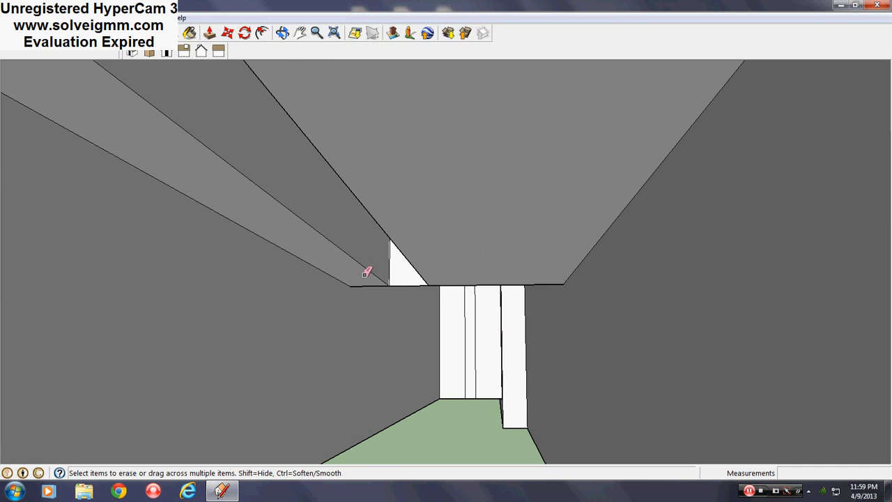
# Step: Erase the leftover middle strip edges between the wall layers around the front door opening
pyautogui.scroll(-3, 482, 220)
pyautogui.moveTo(475, 331); pyautogui.dragTo(480, 276, button='middle')
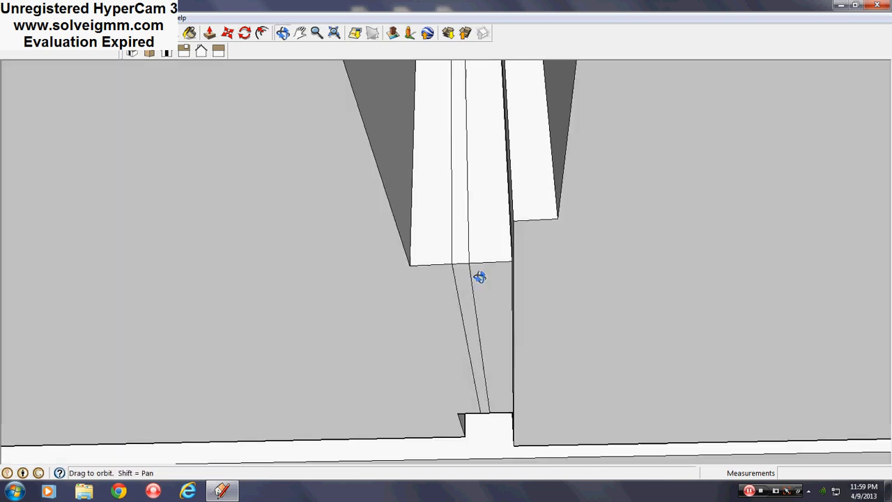
pyautogui.scroll(-1, 482, 286)
pyautogui.scroll(3, 496, 321)
pyautogui.moveTo(496, 313); pyautogui.dragTo(477, 360, button='middle')
pyautogui.click(386, 313)
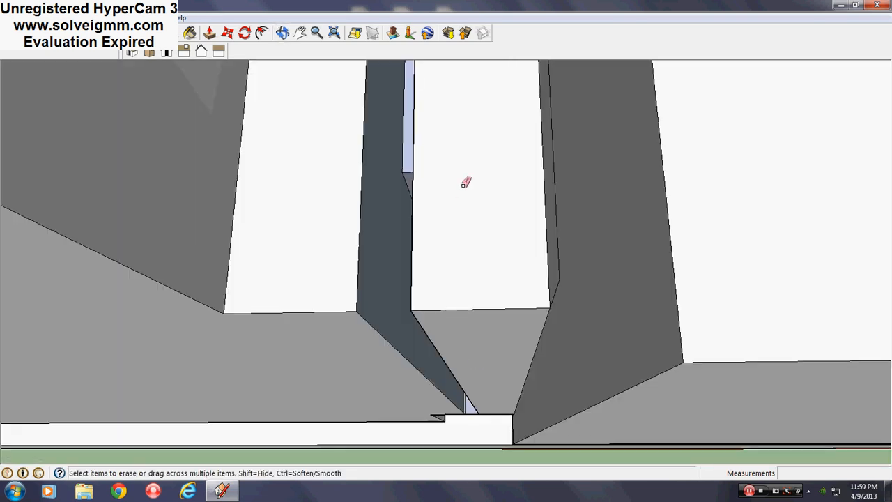
pyautogui.scroll(-2, 466, 181)
pyautogui.scroll(3, 494, 383)
pyautogui.click(456, 395)
pyautogui.moveTo(456, 395); pyautogui.dragTo(422, 455, button='middle')
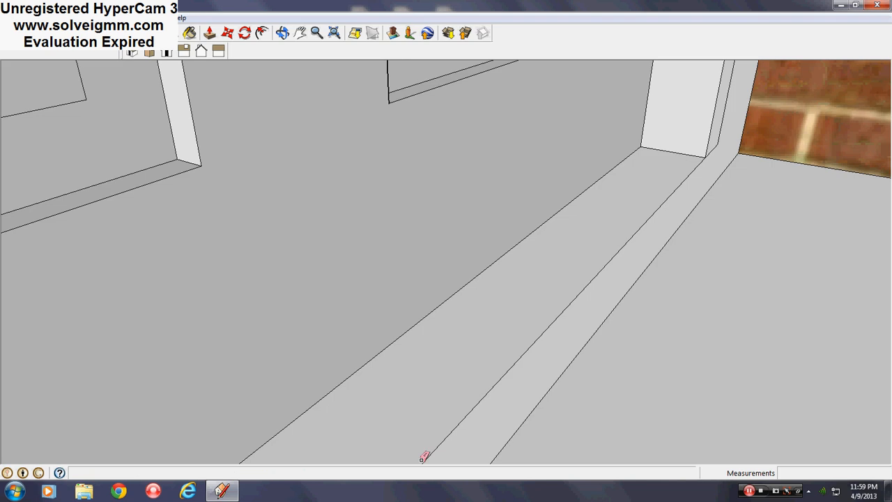
pyautogui.moveTo(471, 349); pyautogui.dragTo(432, 364, button='middle')
pyautogui.scroll(-4, 484, 365)
pyautogui.scroll(-3, 554, 399)
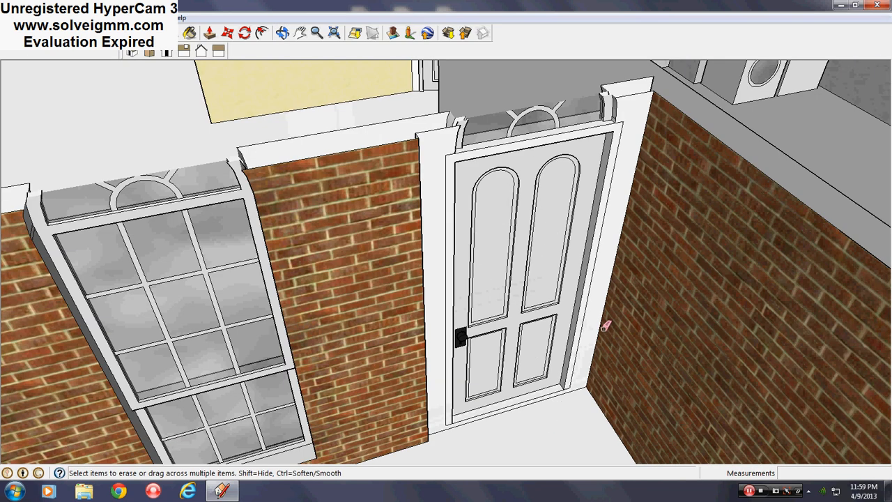
# Step: Look along the hollow between the wall layers beside the front door and windows for remaining strips
pyautogui.moveTo(605, 324); pyautogui.dragTo(316, 179, button='middle')
pyautogui.scroll(3, 338, 162)
pyautogui.scroll(3, 390, 157)
pyautogui.moveTo(481, 206); pyautogui.dragTo(508, 289, button='middle')
pyautogui.scroll(-1, 468, 184)
pyautogui.click(476, 217)
pyautogui.moveTo(476, 217)
pyautogui.mouseDown(button='middle')
pyautogui.moveTo(514, 169)
pyautogui.moveTo(439, 142)
pyautogui.mouseUp(button='middle')
pyautogui.scroll(5, 406, 194)
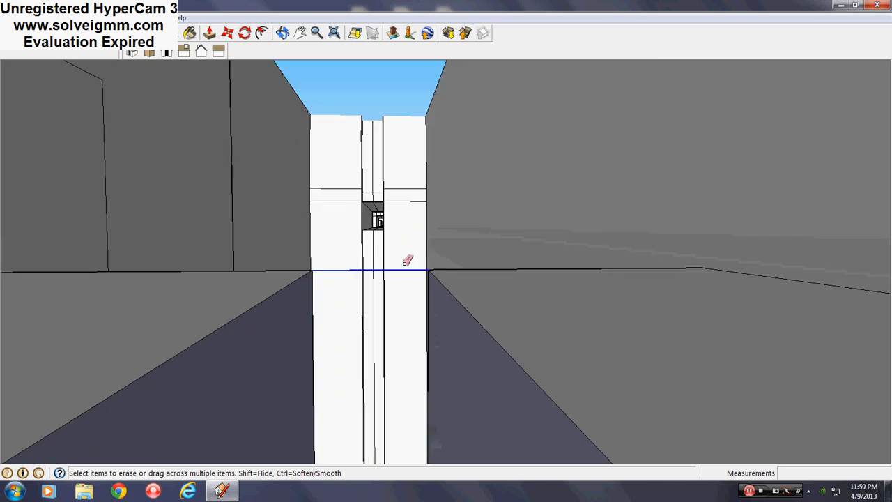
pyautogui.scroll(2, 352, 217)
pyautogui.moveTo(395, 164); pyautogui.dragTo(406, 165, button='middle')
pyautogui.scroll(-5, 381, 253)
pyautogui.scroll(4, 387, 248)
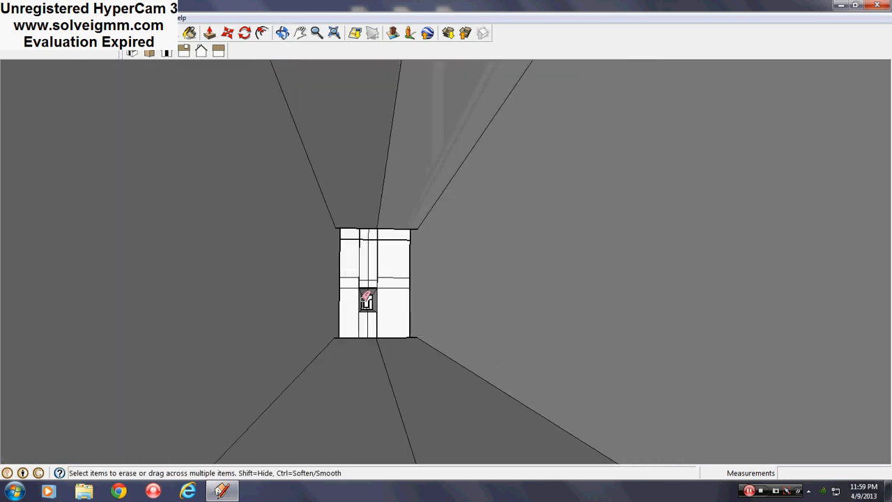
pyautogui.scroll(4, 388, 293)
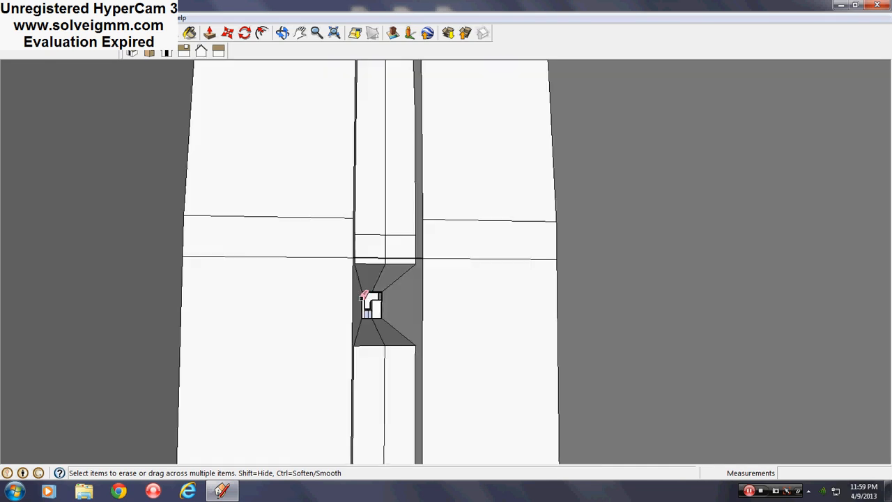
pyautogui.scroll(6, 392, 286)
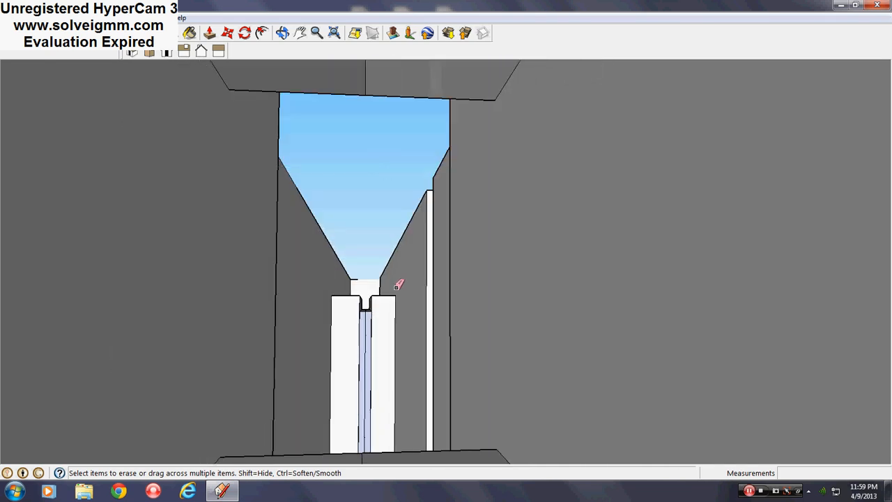
# Step: Cover the narrow high window and the adjacent tall window on the back wall with faces by tracing their bottom edges
pyautogui.moveTo(347, 309); pyautogui.dragTo(392, 452, button='middle')
pyautogui.scroll(-6, 320, 234)
pyautogui.moveTo(529, 245); pyautogui.dragTo(388, 209, button='middle')
pyautogui.scroll(-3, 390, 216)
pyautogui.scroll(3, 462, 318)
pyautogui.moveTo(461, 318)
pyautogui.mouseDown(button='middle')
pyautogui.moveTo(550, 320)
pyautogui.moveTo(548, 350)
pyautogui.moveTo(736, 283)
pyautogui.moveTo(717, 279)
pyautogui.mouseUp(button='middle')
pyautogui.scroll(-3, 547, 350)
pyautogui.scroll(1, 543, 352)
pyautogui.scroll(-5, 527, 358)
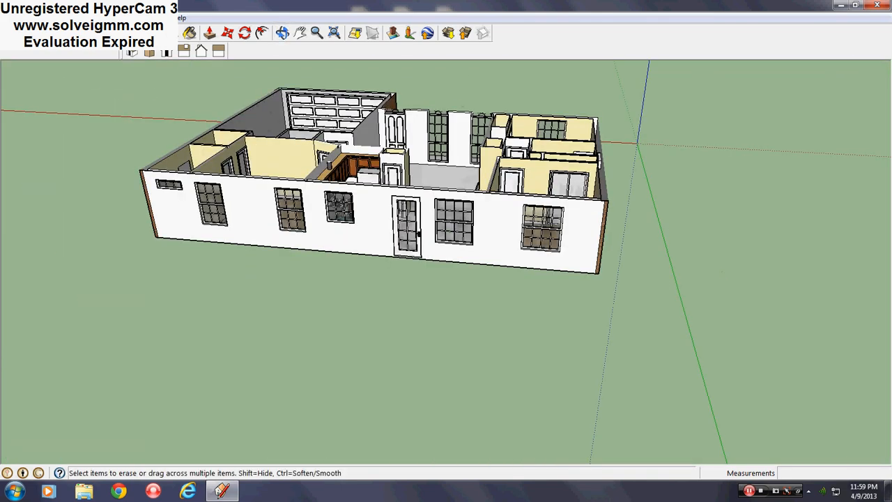
pyautogui.scroll(6, 195, 216)
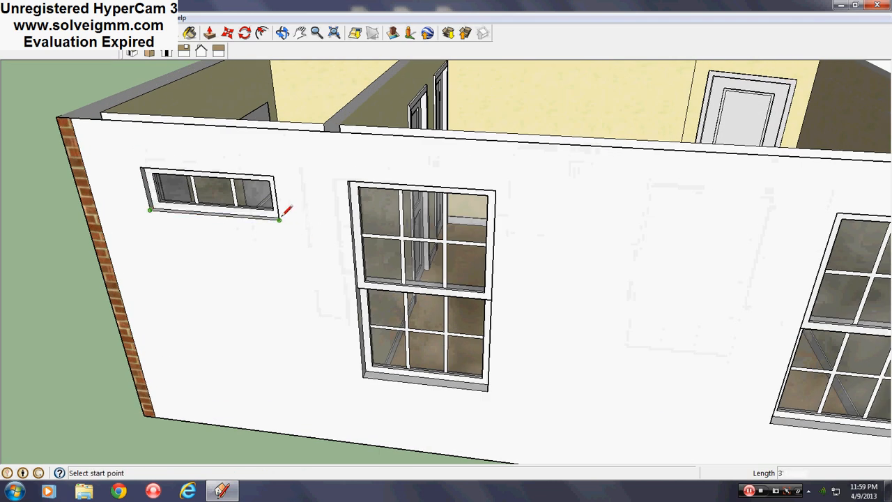
pyautogui.click(280, 218)
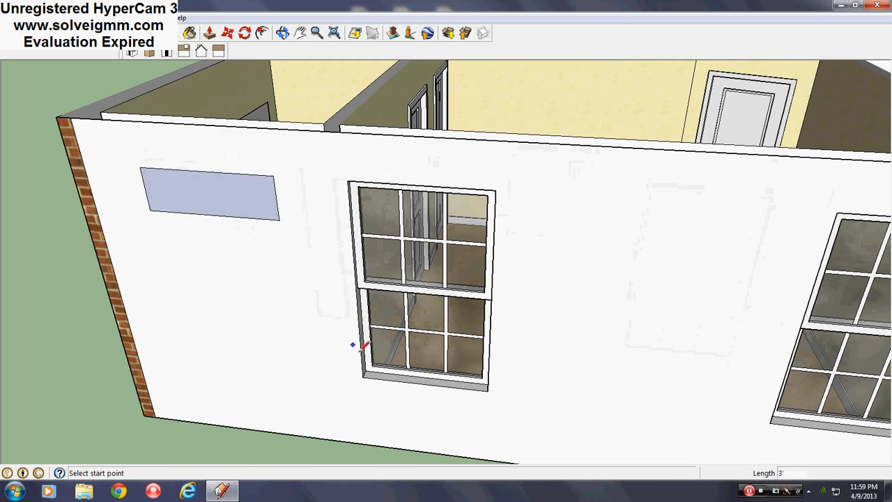
pyautogui.click(488, 388)
# Step: Trace the bottom edges of the kitchen window and the tall window beside it to cover both openings with faces
pyautogui.scroll(-5, 135, 235)
pyautogui.scroll(6, 365, 238)
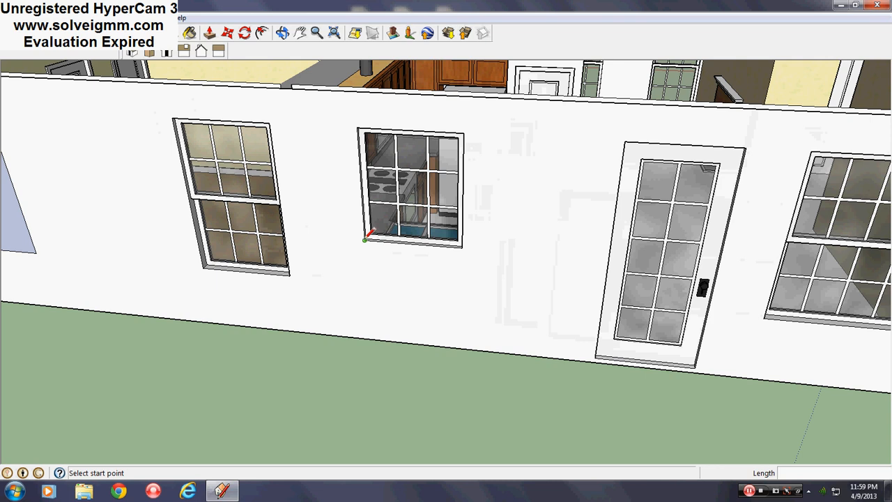
pyautogui.click(463, 247)
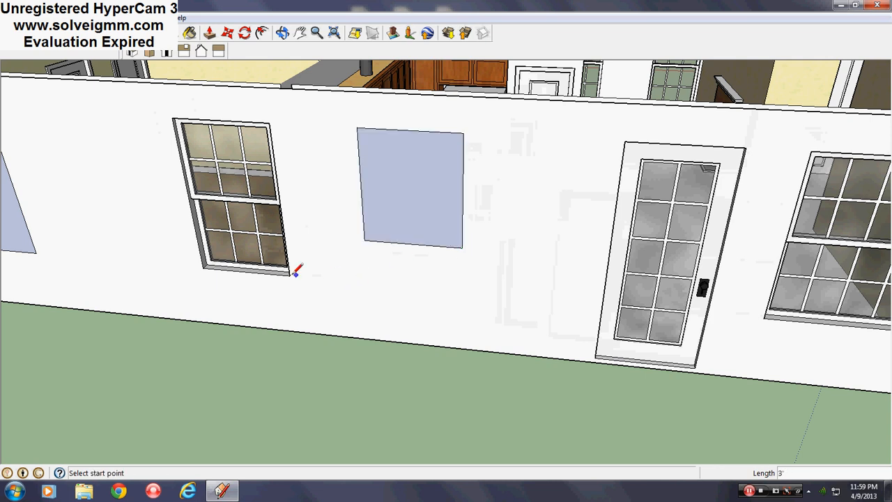
pyautogui.click(204, 266)
# Step: Trace the bottom edges of the two wide windows beyond the glazed door to cover their openings with faces
pyautogui.scroll(-5, 497, 258)
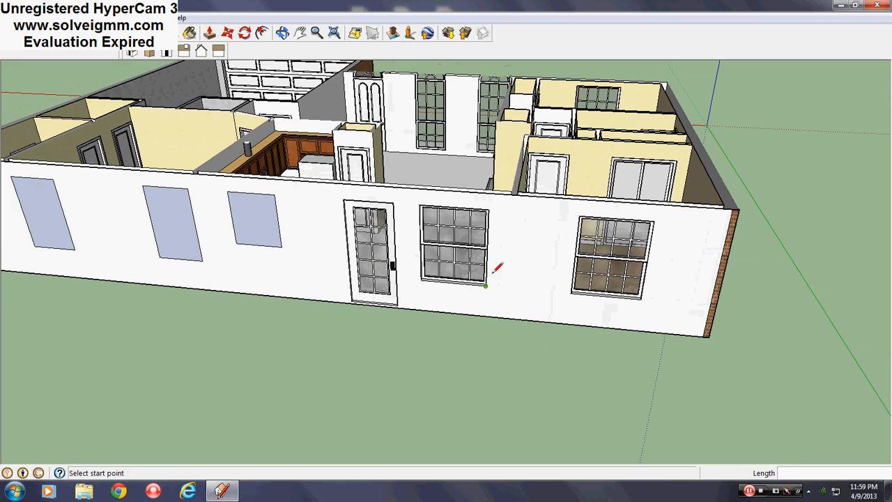
pyautogui.scroll(5, 391, 265)
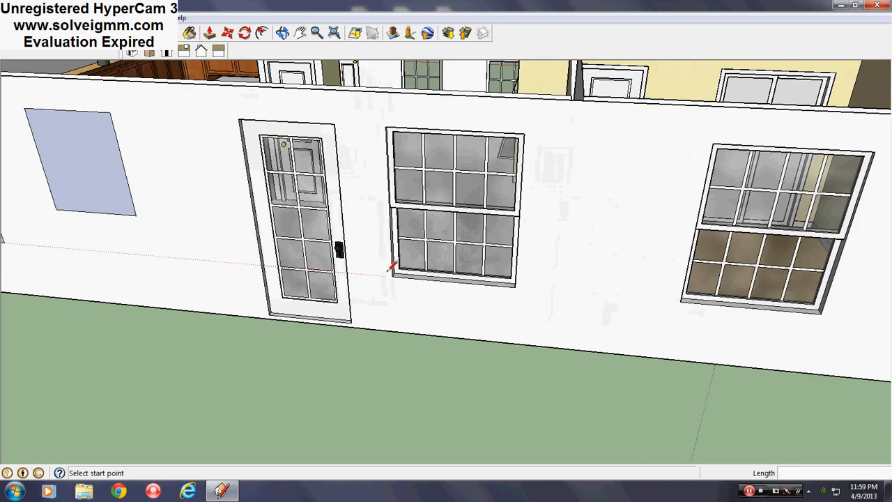
pyautogui.click(515, 285)
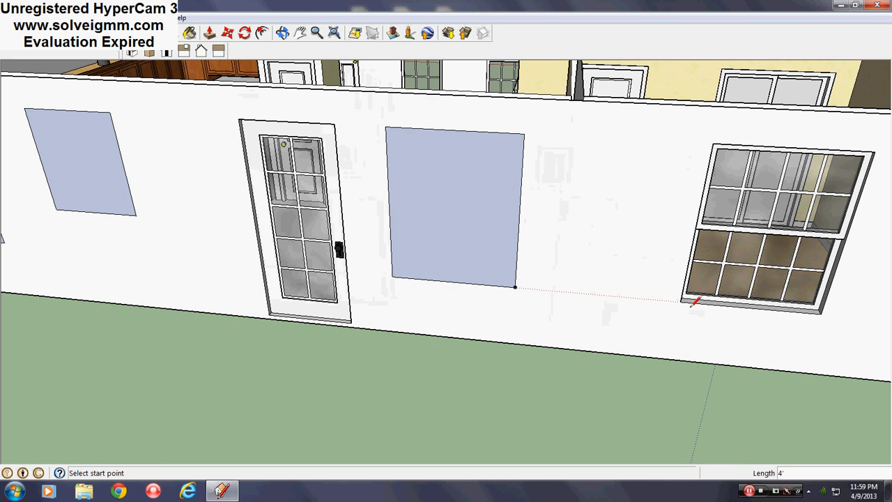
pyautogui.click(825, 313)
# Step: Check the white back wall and the brick side wall for window openings left uncovered
pyautogui.scroll(-5, 398, 258)
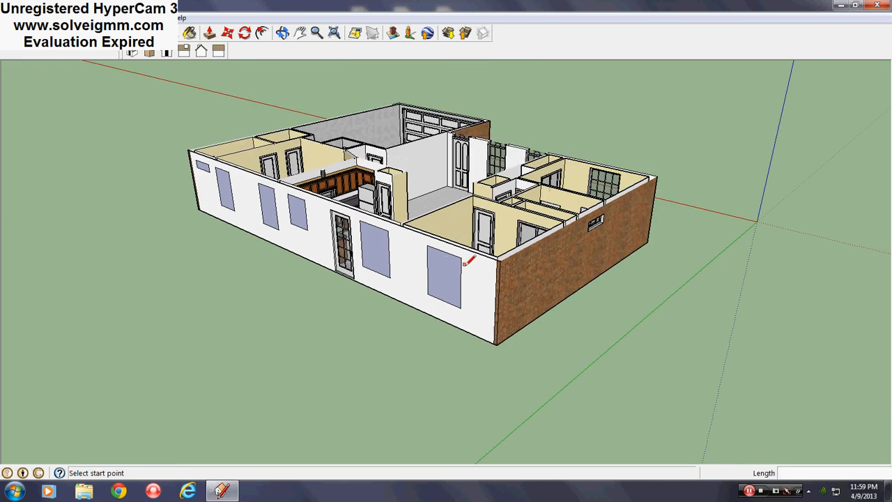
pyautogui.scroll(2, 199, 180)
pyautogui.moveTo(673, 196); pyautogui.dragTo(642, 220, button='middle')
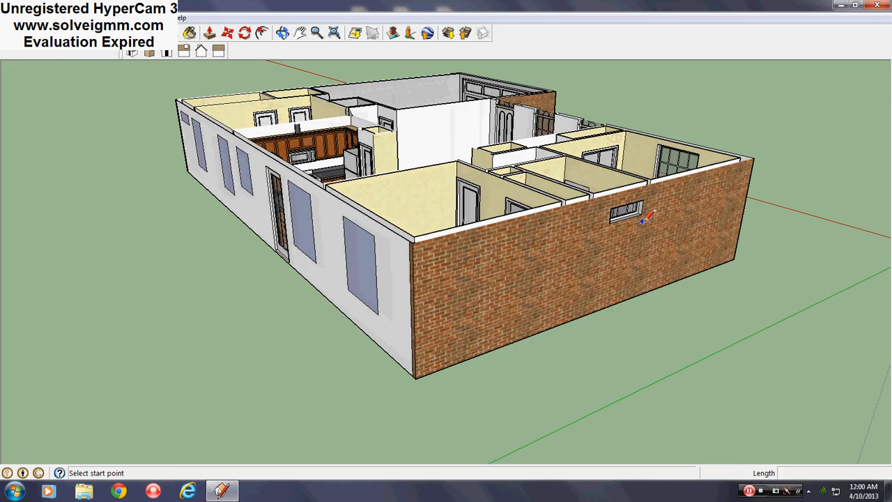
pyautogui.moveTo(326, 210); pyautogui.dragTo(425, 206, button='middle')
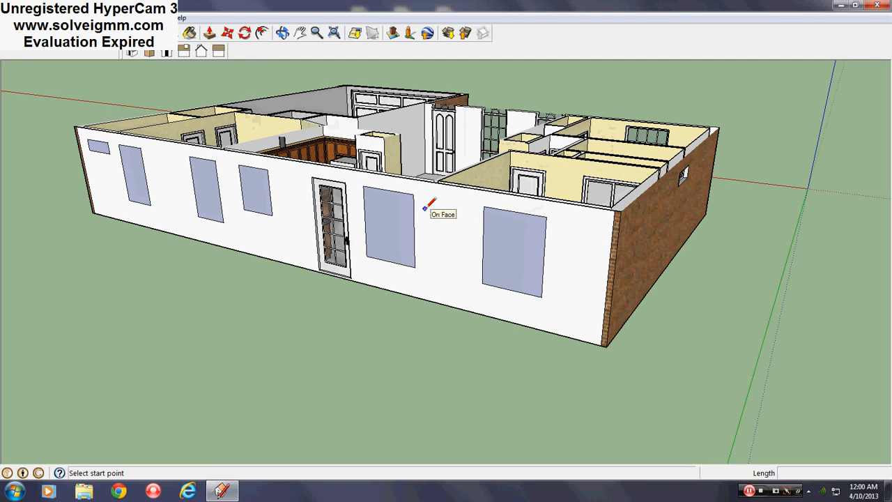
pyautogui.moveTo(533, 217)
pyautogui.mouseDown(button='middle')
pyautogui.moveTo(464, 237)
pyautogui.moveTo(523, 220)
pyautogui.mouseUp(button='middle')
pyautogui.scroll(3, 524, 220)
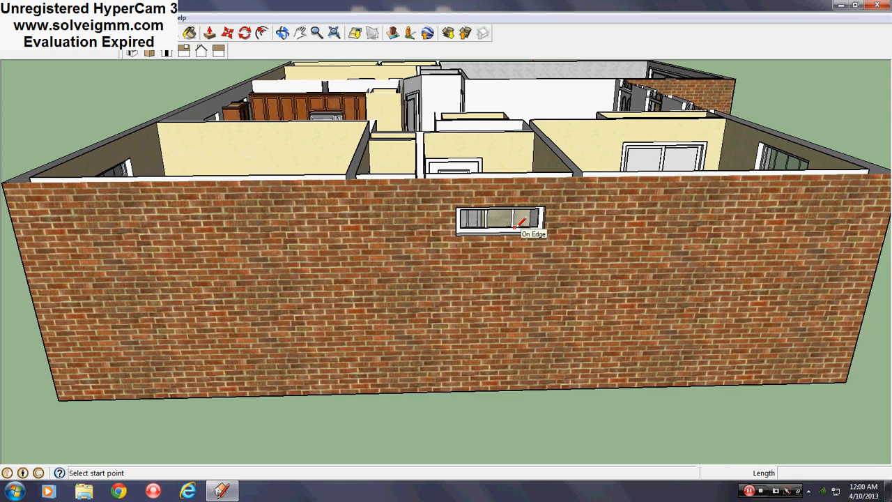
pyautogui.moveTo(317, 239); pyautogui.dragTo(638, 245, button='middle')
pyautogui.scroll(4, 241, 284)
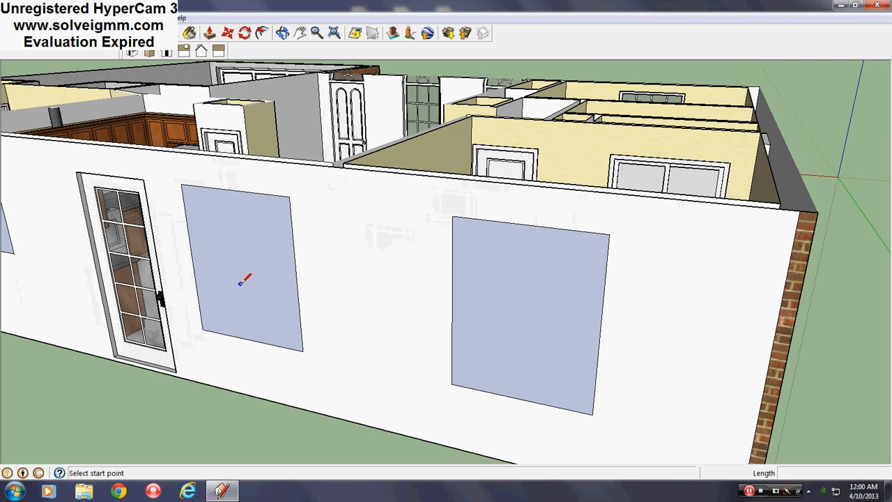
# Step: Offset the outlines of the two wide window faces on the back wall outward by 1"
pyautogui.moveTo(352, 301); pyautogui.dragTo(362, 257, button='middle')
pyautogui.press('l')
pyautogui.click(267, 34)
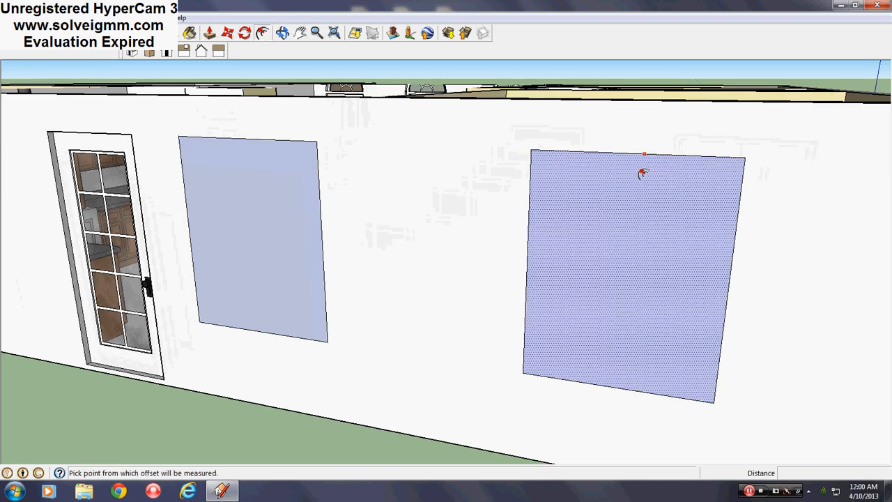
pyautogui.click(640, 153)
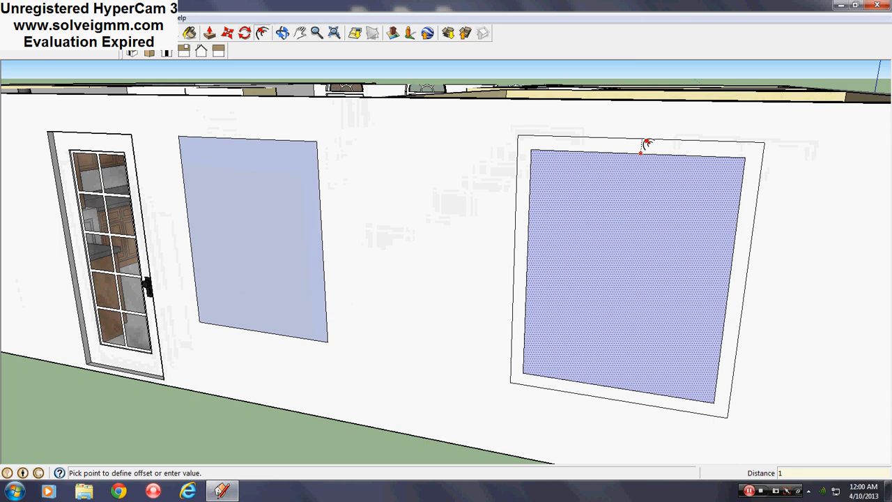
pyautogui.click(647, 143)
pyautogui.doubleClick(285, 156)
# Step: Repeat the 1" outward offset on the kitchen window face and the tall window face next to it
pyautogui.scroll(-3, 734, 229)
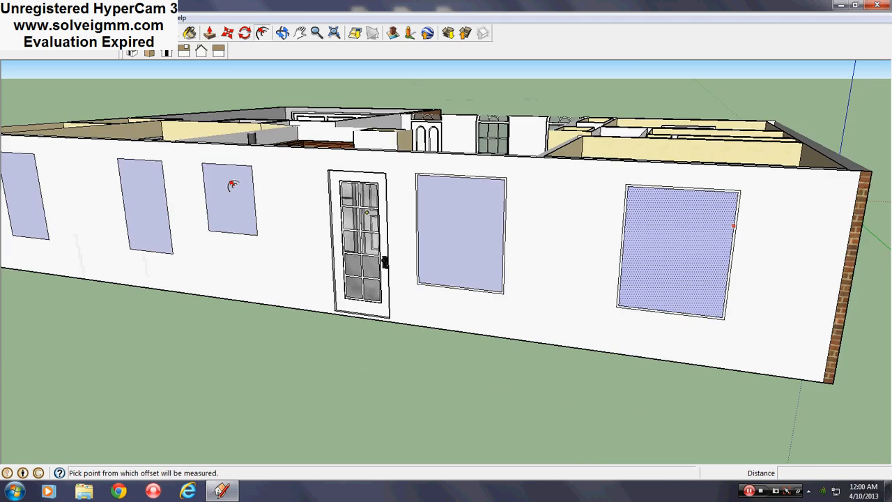
pyautogui.scroll(3, 232, 185)
pyautogui.doubleClick(244, 175)
pyautogui.doubleClick(103, 175)
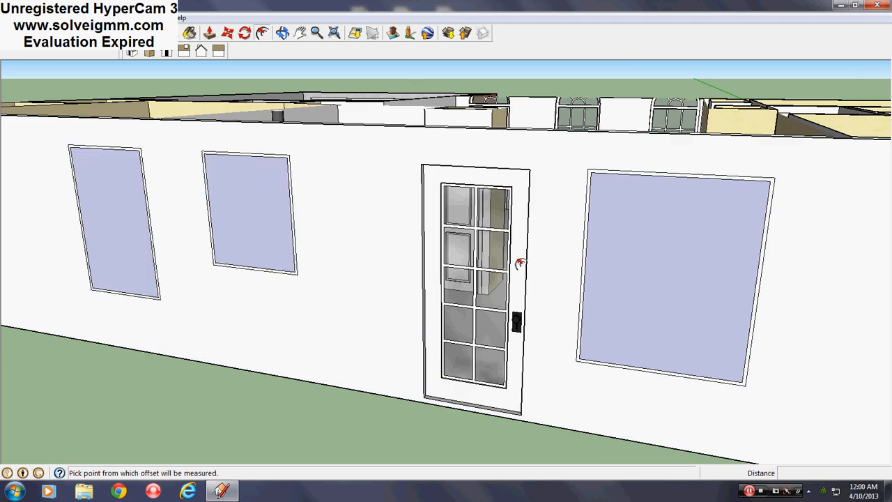
# Step: Repeat the 1" outward offset on the outermost tall window face and the narrow high window face
pyautogui.scroll(-2, 519, 263)
pyautogui.scroll(2, 70, 207)
pyautogui.keyDown('shift'); pyautogui.moveTo(70, 207); pyautogui.dragTo(311, 209, button='middle'); pyautogui.keyUp('shift')
pyautogui.scroll(2, 318, 205)
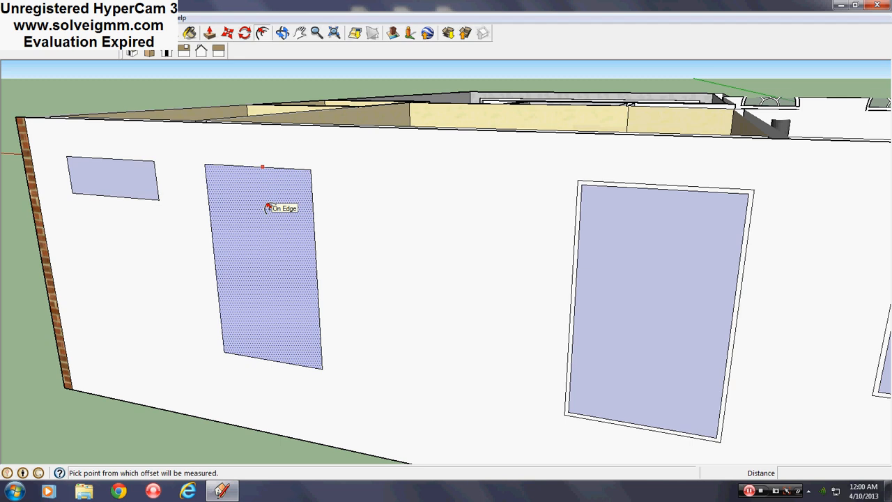
pyautogui.doubleClick(267, 207)
pyautogui.press('Escape')
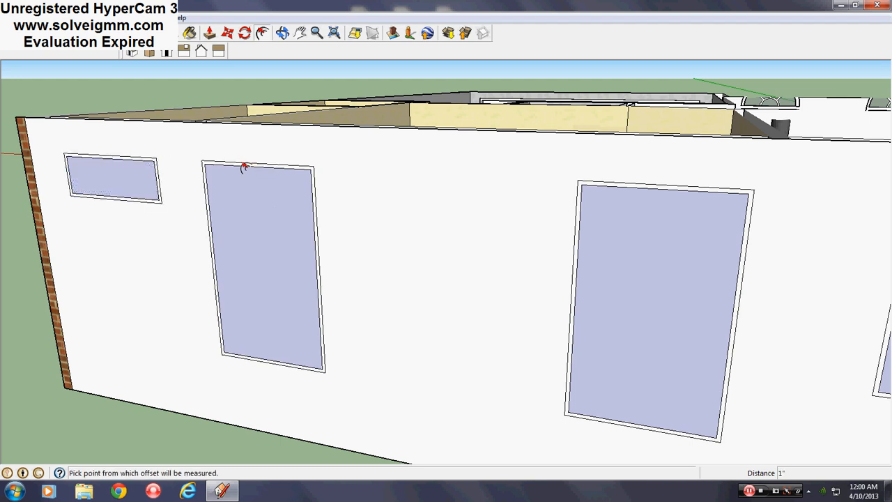
# Step: Offset a second, wider outline around the two tall windows and the narrow high window on the back wall
pyautogui.click(248, 198)
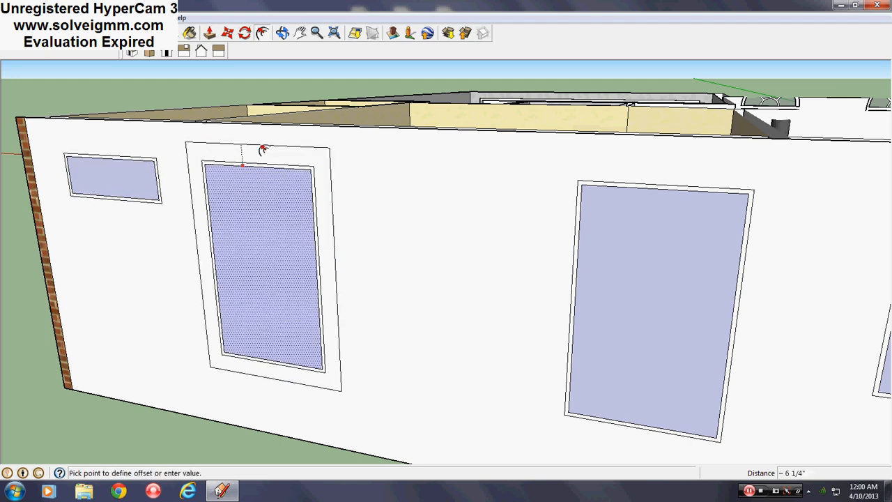
pyautogui.press('Return')
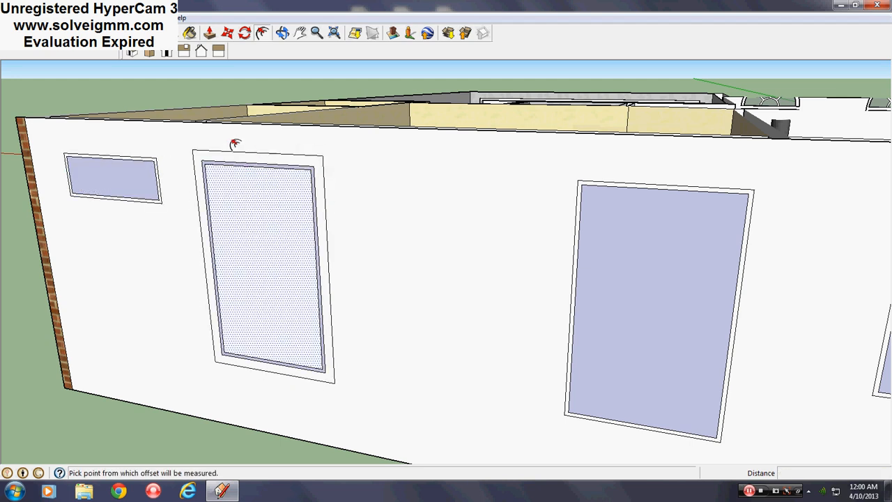
pyautogui.doubleClick(131, 183)
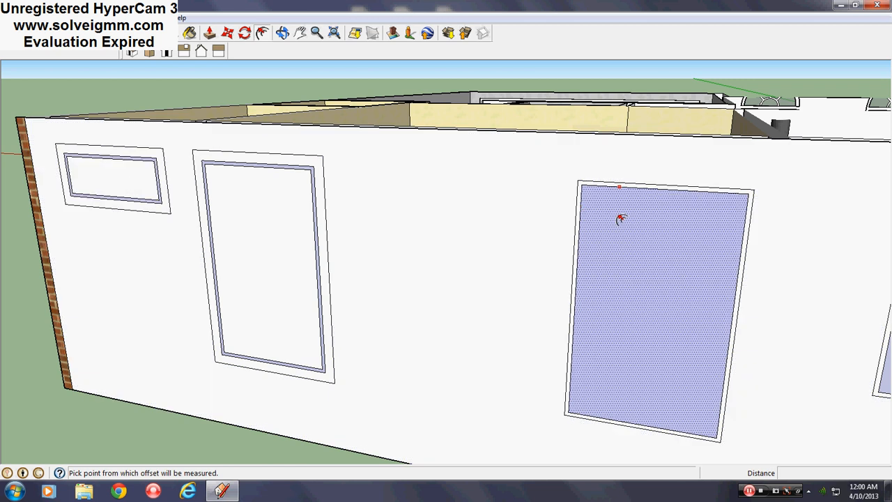
pyautogui.doubleClick(619, 218)
pyautogui.scroll(-4, 187, 163)
pyautogui.scroll(2, 639, 202)
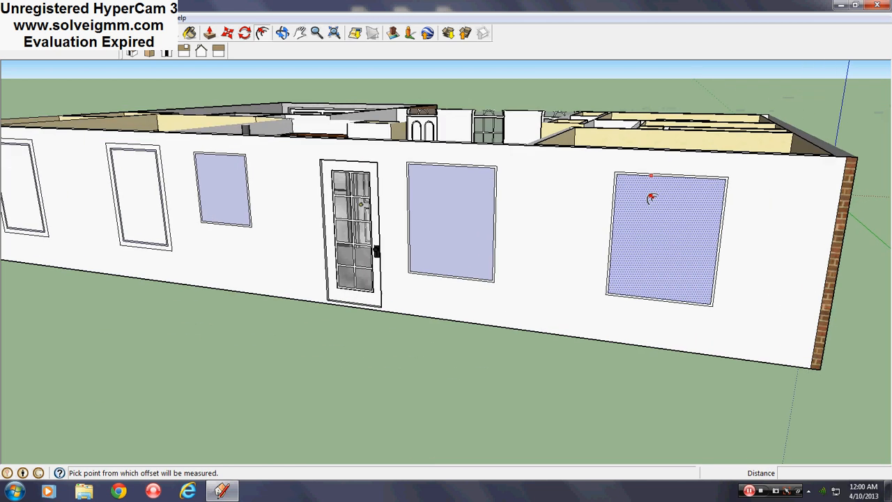
# Step: Offset a second, wider outline around the two wide window faces and the kitchen window face
pyautogui.scroll(1, 650, 198)
pyautogui.doubleClick(643, 193)
pyautogui.doubleClick(409, 183)
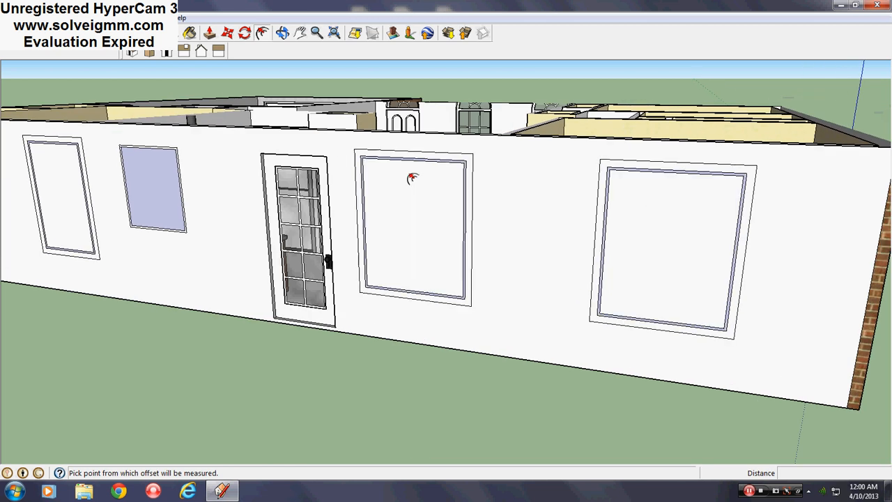
pyautogui.doubleClick(146, 158)
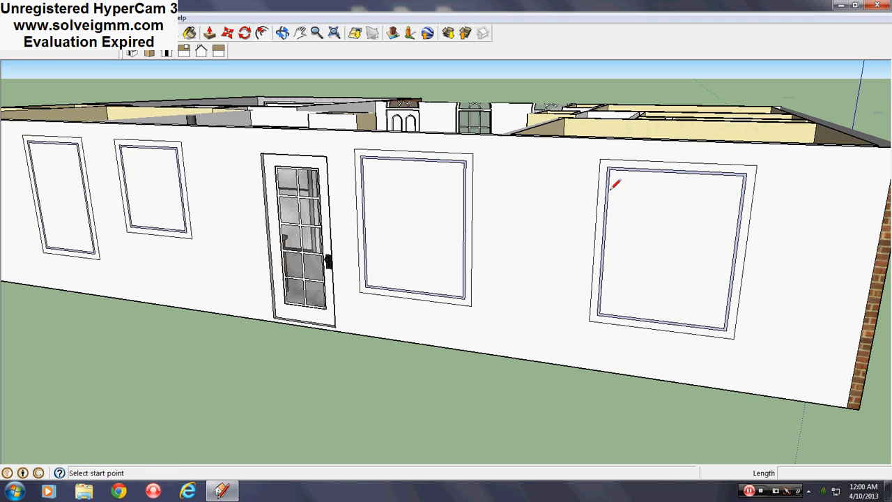
# Step: Erase the faces covering the kitchen window and the two wide windows on the back wall
pyautogui.scroll(1, 153, 143)
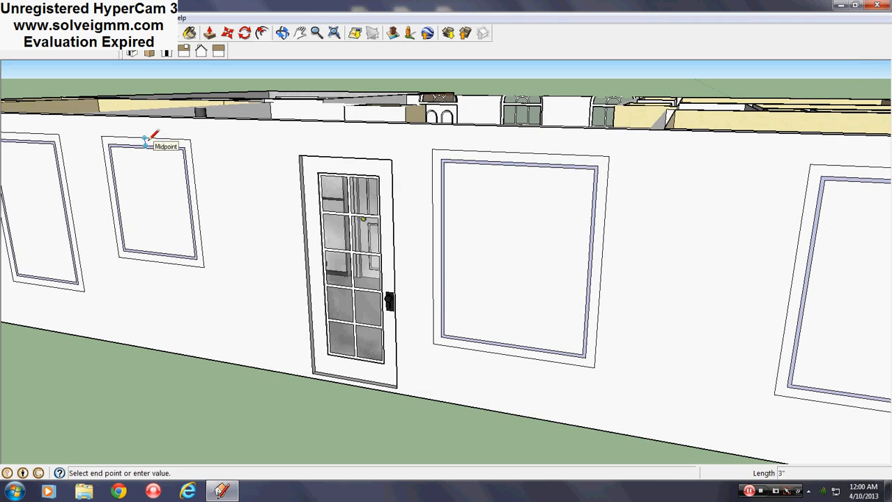
pyautogui.rightClick(155, 179)
pyautogui.click(180, 200)
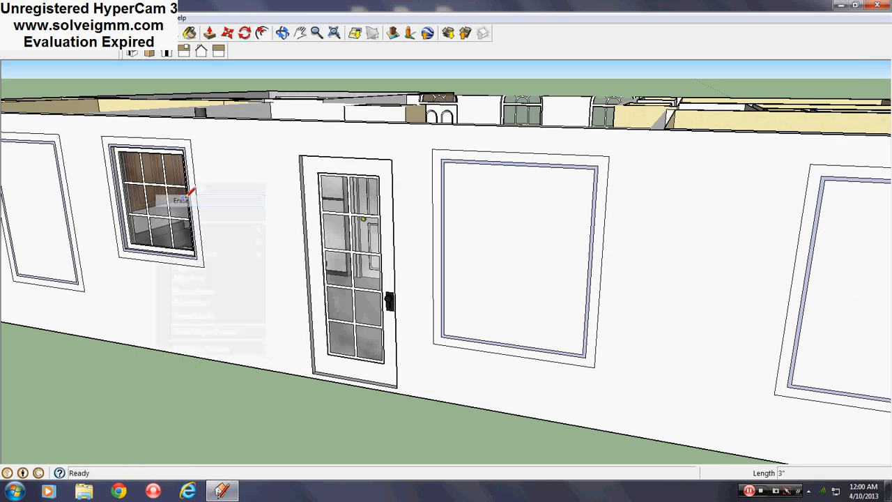
pyautogui.rightClick(548, 216)
pyautogui.click(572, 236)
pyautogui.scroll(-2, 167, 199)
pyautogui.rightClick(656, 247)
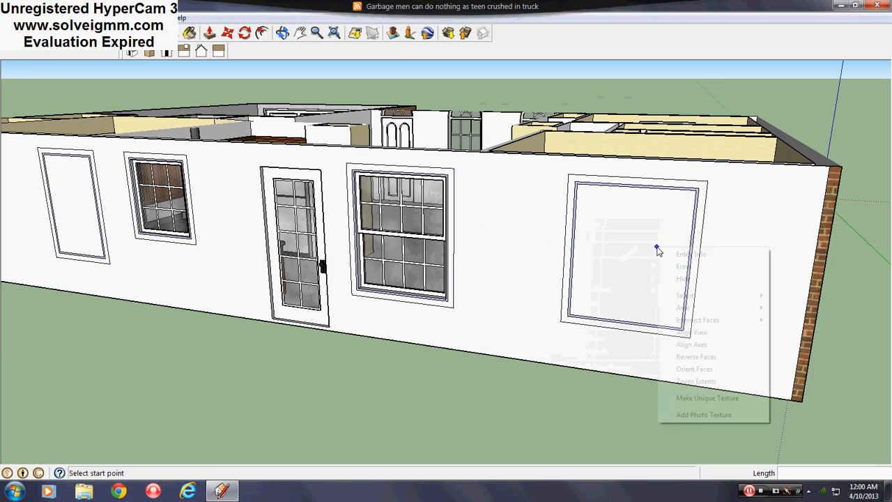
pyautogui.click(683, 266)
# Step: Erase the faces covering the two tall windows on the back wall
pyautogui.scroll(2, 789, 277)
pyautogui.moveTo(790, 276); pyautogui.dragTo(251, 188, button='middle')
pyautogui.scroll(2, 251, 188)
pyautogui.rightClick(262, 169)
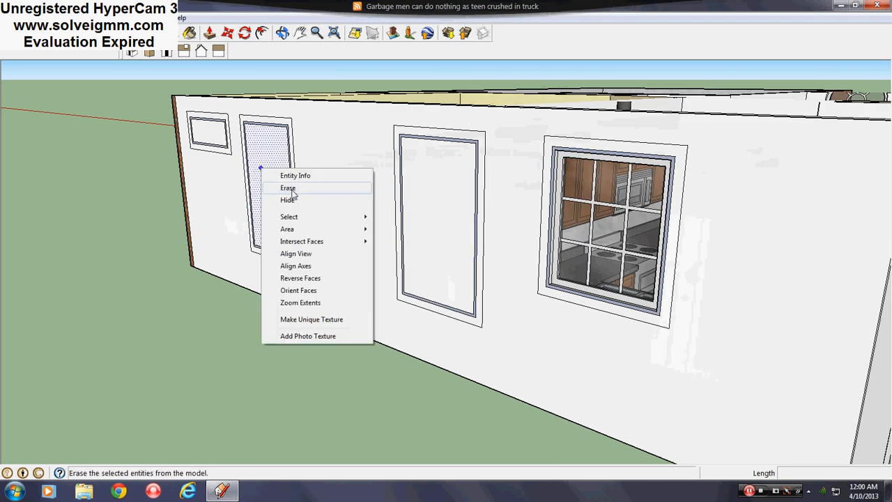
pyautogui.click(288, 188)
pyautogui.rightClick(441, 174)
pyautogui.click(467, 194)
# Step: Erase the face covering the narrow high window near the wall's end
pyautogui.press('l')
pyautogui.scroll(2, 209, 147)
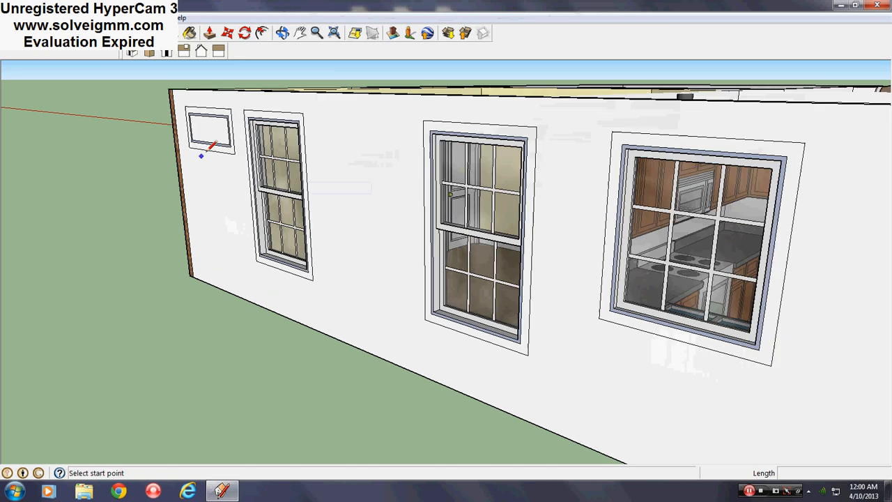
pyautogui.scroll(2, 209, 147)
pyautogui.rightClick(207, 130)
pyautogui.click(220, 145)
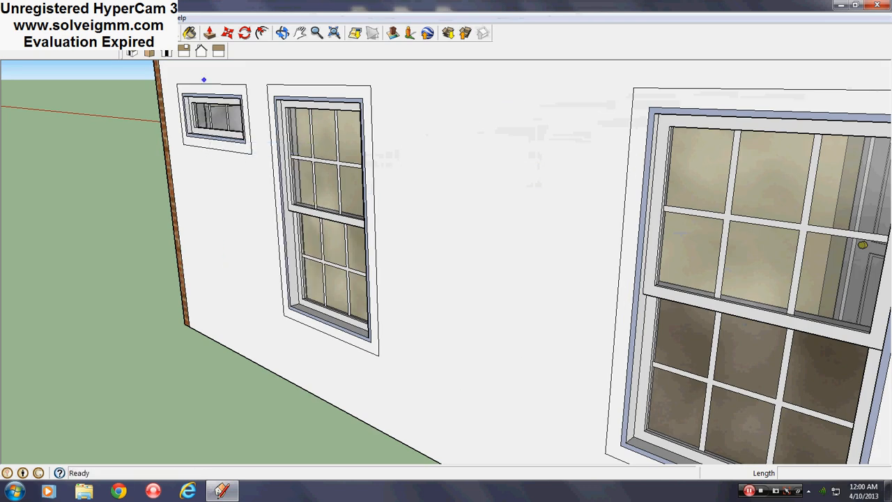
# Step: Paint both trim bands around the narrow high window with the gray Color_002 material
pyautogui.click(189, 35)
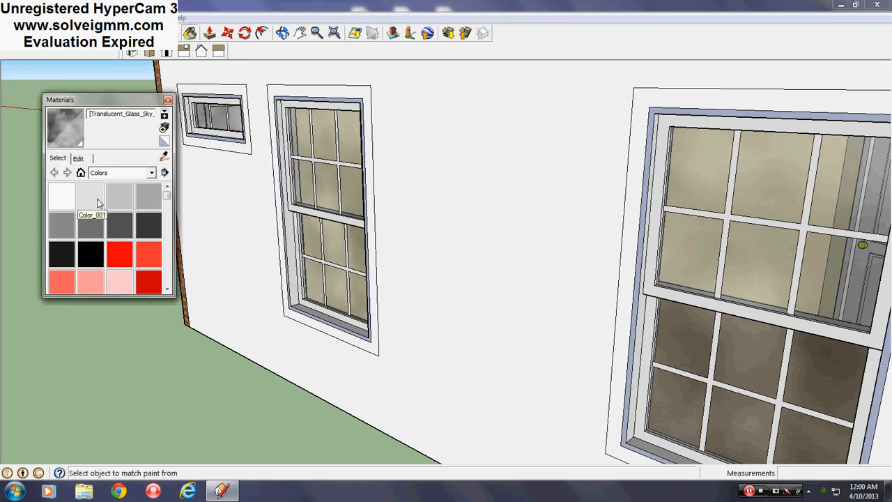
pyautogui.click(91, 199)
pyautogui.click(168, 101)
pyautogui.scroll(3, 261, 136)
pyautogui.moveTo(261, 136); pyautogui.dragTo(553, 163, button='middle')
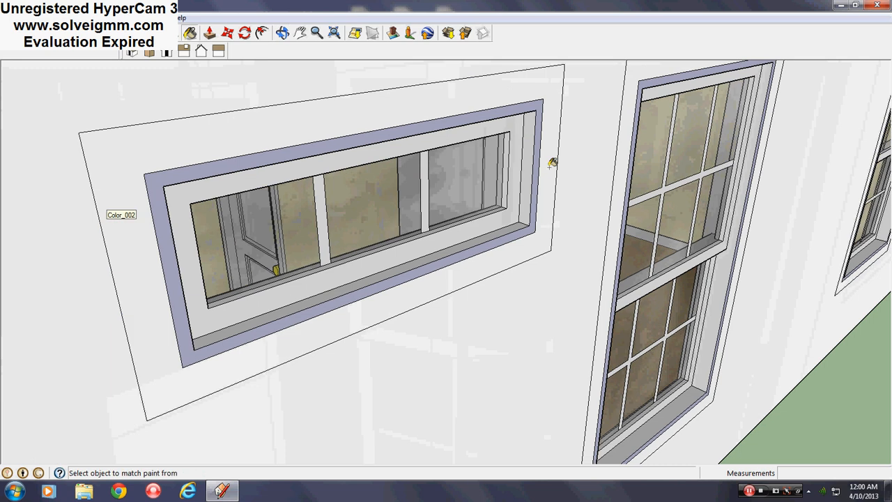
pyautogui.scroll(3, 472, 152)
pyautogui.click(573, 267)
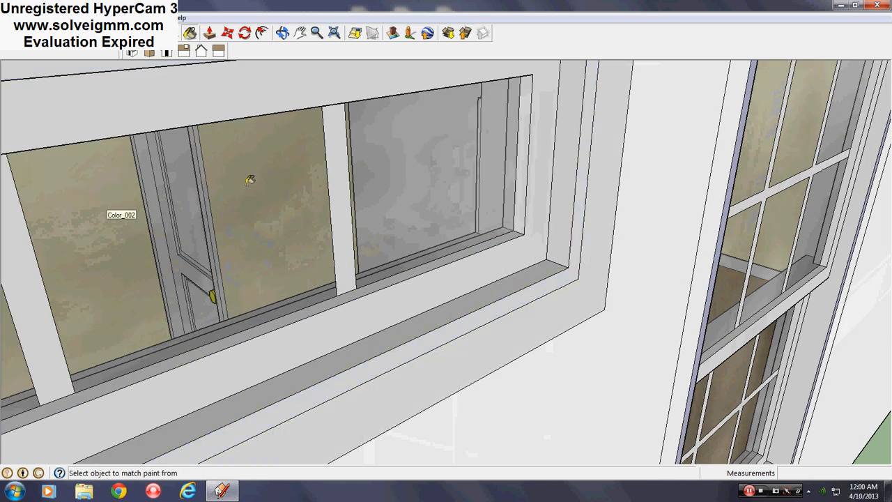
# Step: Paint the trim bands around the two tall windows with Color_002
pyautogui.scroll(-3, 250, 179)
pyautogui.scroll(3, 533, 84)
pyautogui.click(558, 91)
pyautogui.scroll(-6, 319, 234)
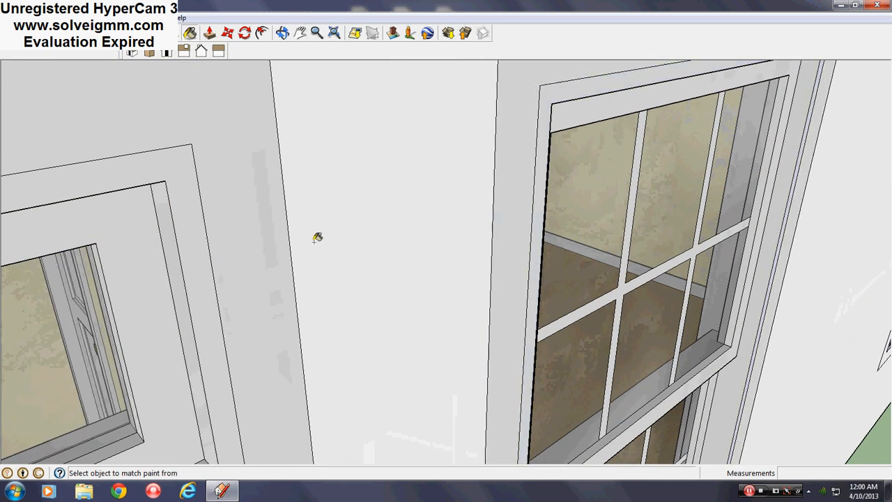
pyautogui.scroll(3, 562, 326)
pyautogui.scroll(4, 560, 329)
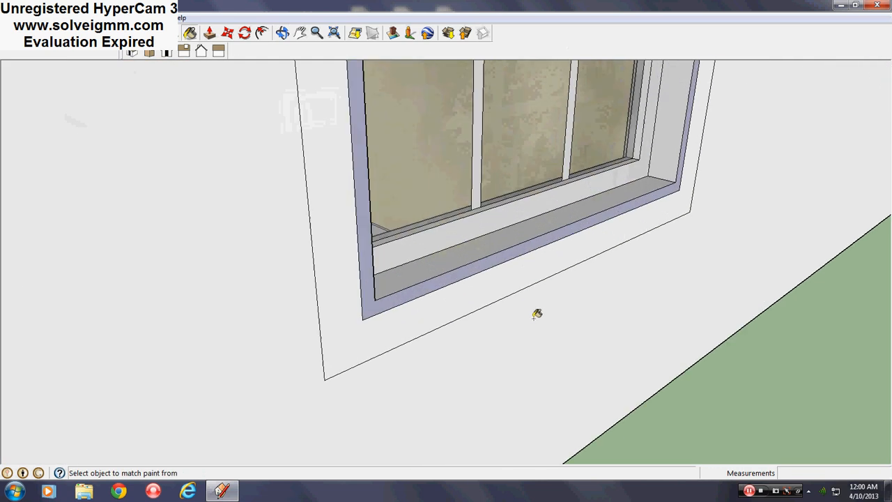
pyautogui.click(494, 260)
pyautogui.click(427, 309)
# Step: Paint both trim bands around the kitchen window with Color_002
pyautogui.scroll(-1, 155, 363)
pyautogui.scroll(-3, 239, 328)
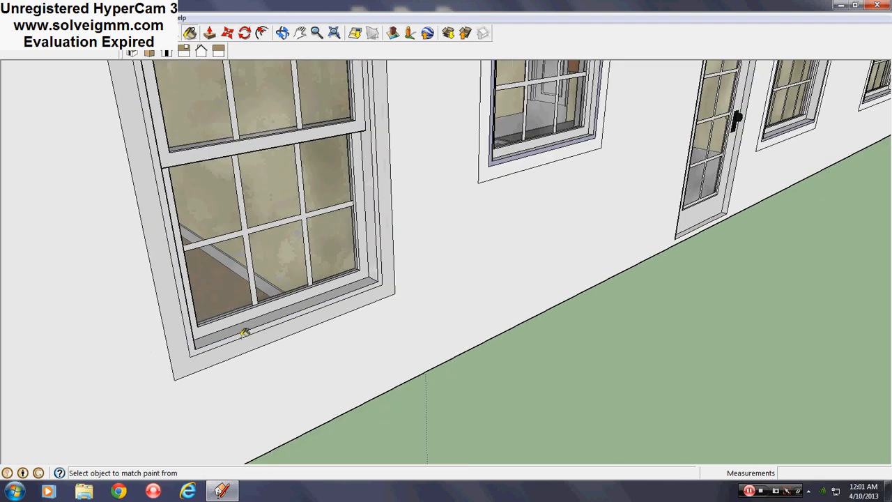
pyautogui.scroll(3, 476, 141)
pyautogui.scroll(2, 428, 228)
pyautogui.click(421, 230)
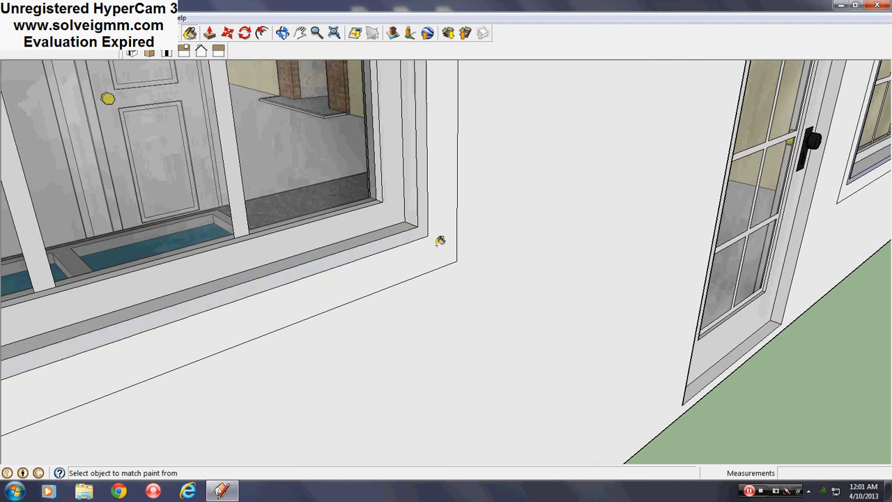
pyautogui.click(437, 244)
# Step: Paint the trim bands around the two wide windows with Color_002
pyautogui.scroll(-2, 202, 220)
pyautogui.scroll(-2, 247, 352)
pyautogui.scroll(4, 368, 258)
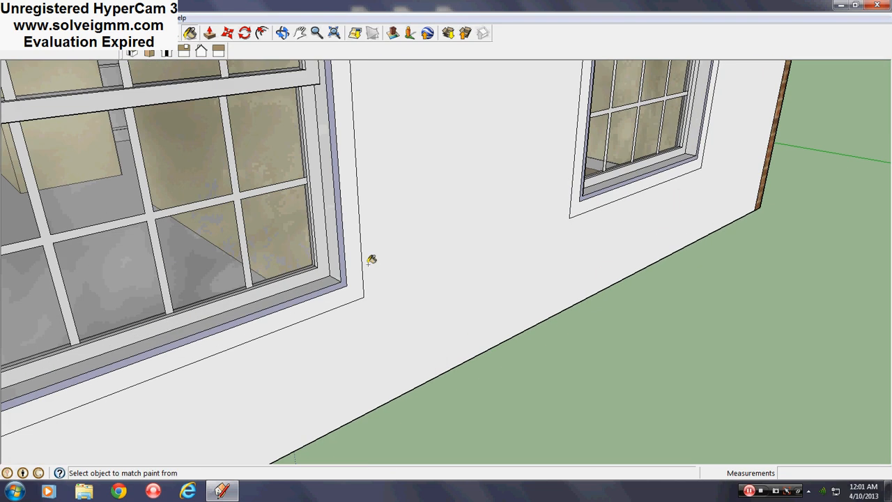
pyautogui.click(390, 292)
pyautogui.scroll(-5, 389, 293)
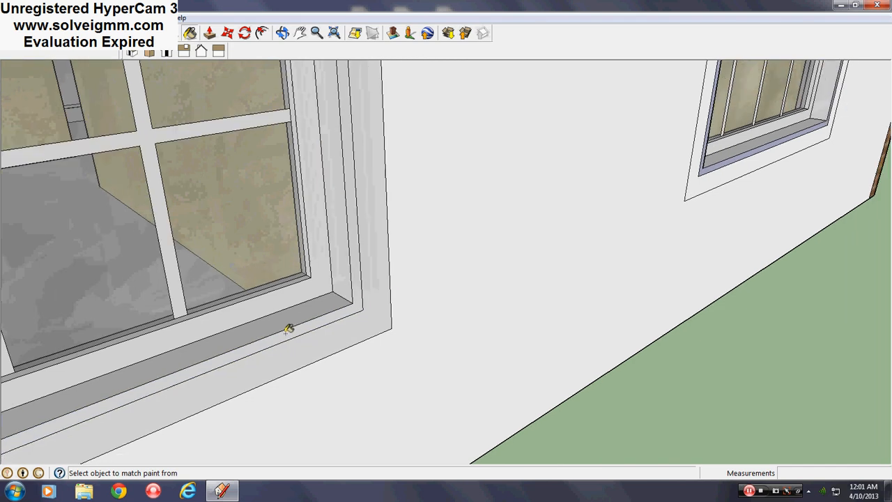
pyautogui.scroll(5, 536, 240)
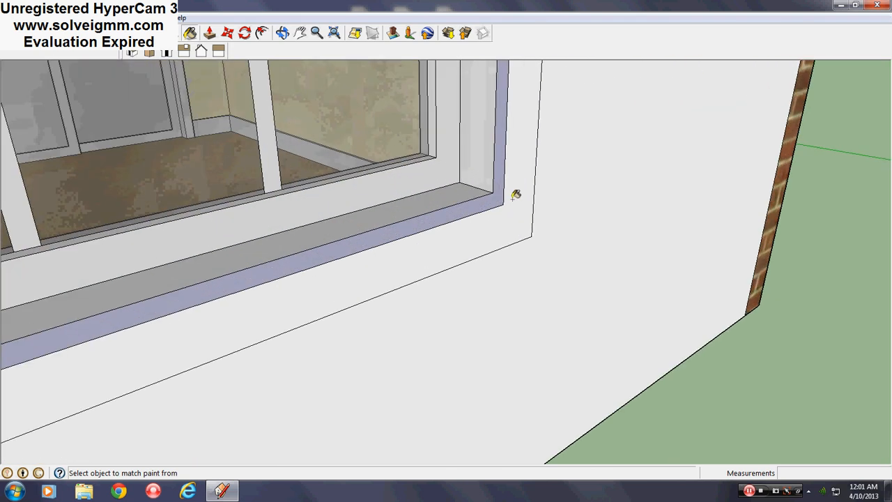
pyautogui.scroll(-10, 666, 230)
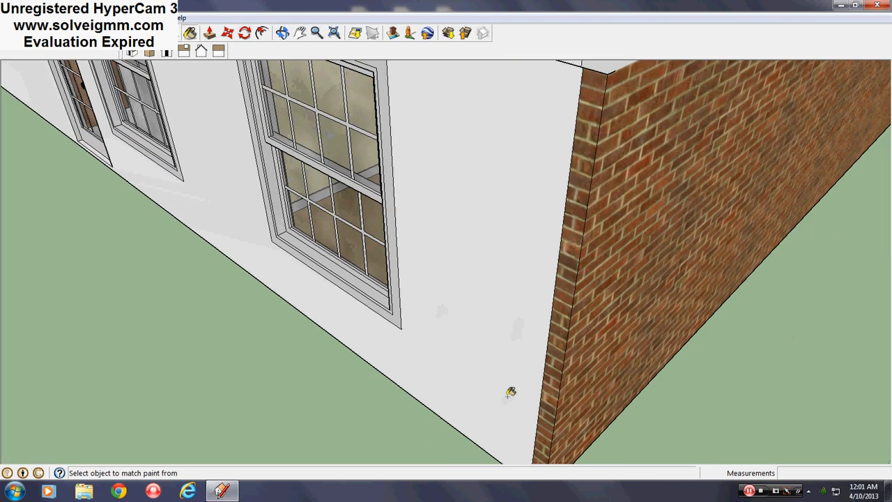
# Step: Pull the outer trim band of the wide window beside the back door out by 3/4"
pyautogui.moveTo(571, 393); pyautogui.dragTo(669, 396, button='middle')
pyautogui.scroll(3, 401, 247)
pyautogui.moveTo(402, 253); pyautogui.dragTo(459, 253, button='middle')
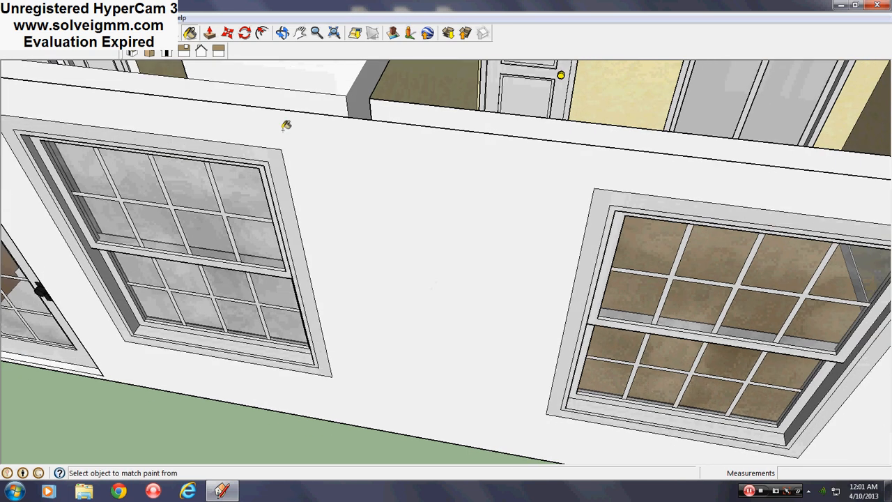
pyautogui.click(209, 33)
pyautogui.moveTo(283, 213); pyautogui.dragTo(151, 387)
pyautogui.write('5')
pyautogui.press('Return')
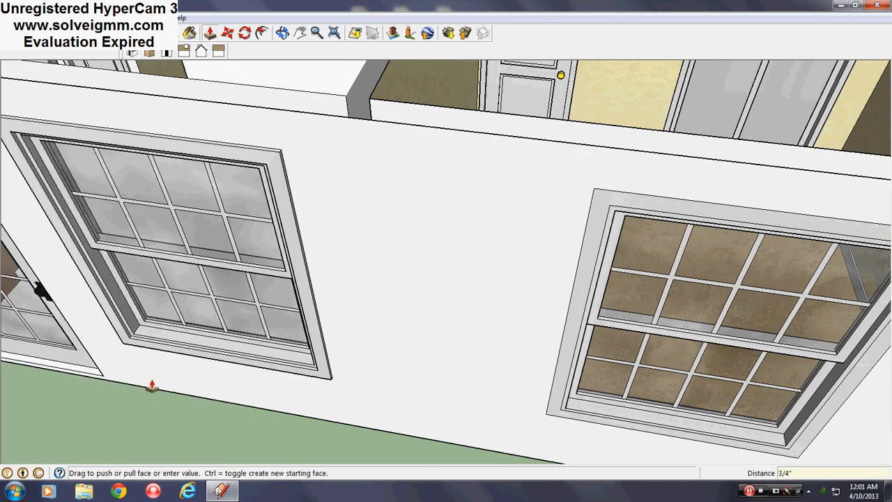
# Step: Repeat the 3/4" pull on the outer trim of the other wide window, the kitchen window and the two tall windows
pyautogui.scroll(-1, 470, 267)
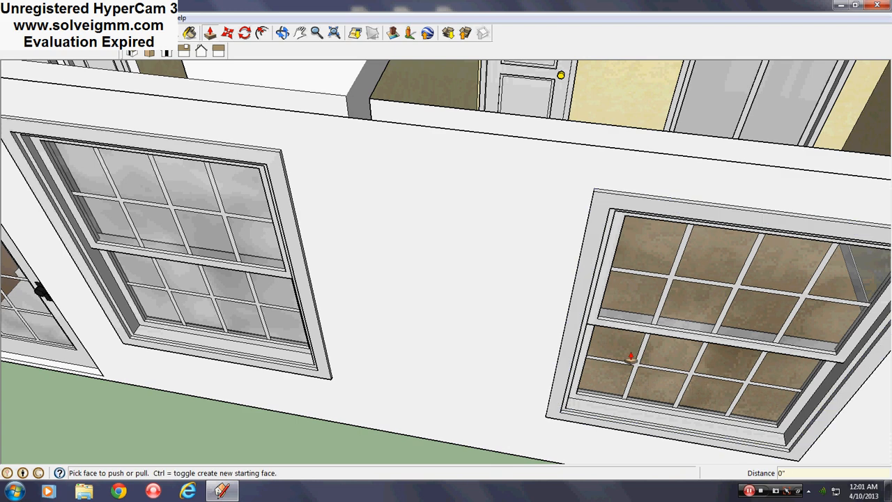
pyautogui.scroll(-3, 677, 384)
pyautogui.scroll(-5, 677, 384)
pyautogui.scroll(8, 329, 299)
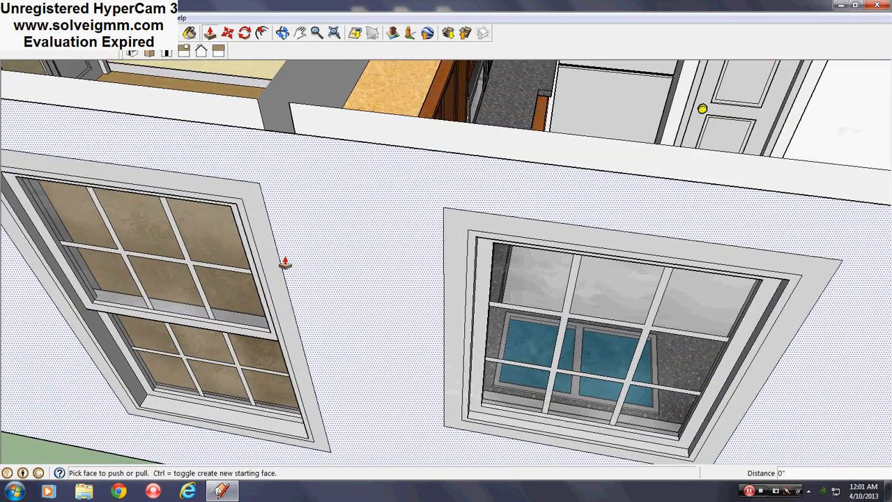
pyautogui.scroll(-1, 424, 263)
pyautogui.scroll(-3, 455, 260)
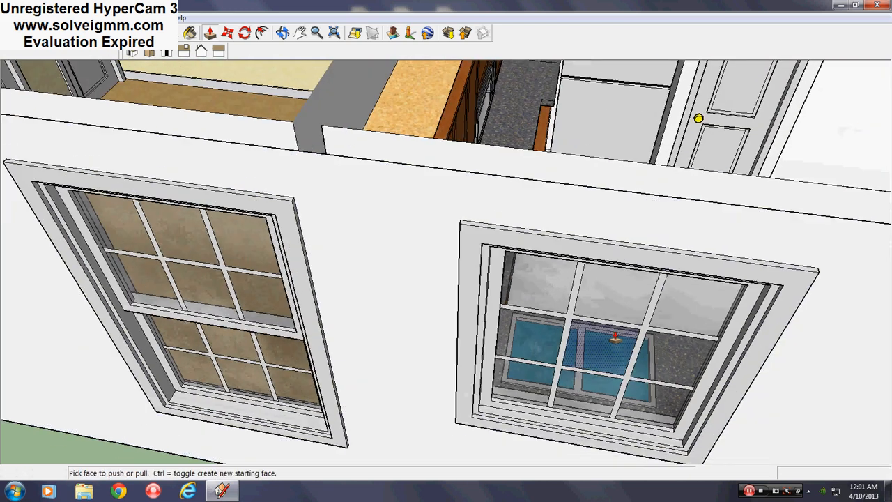
pyautogui.scroll(3, 170, 258)
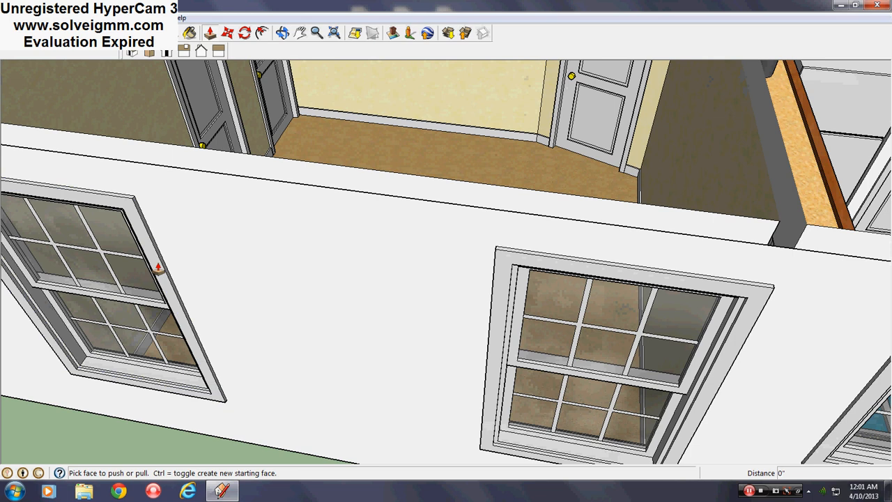
# Step: Pull the narrow high window's outer trim out 3/4", flush with the neighbouring tall window's trim
pyautogui.scroll(-5, 306, 285)
pyautogui.scroll(6, 305, 285)
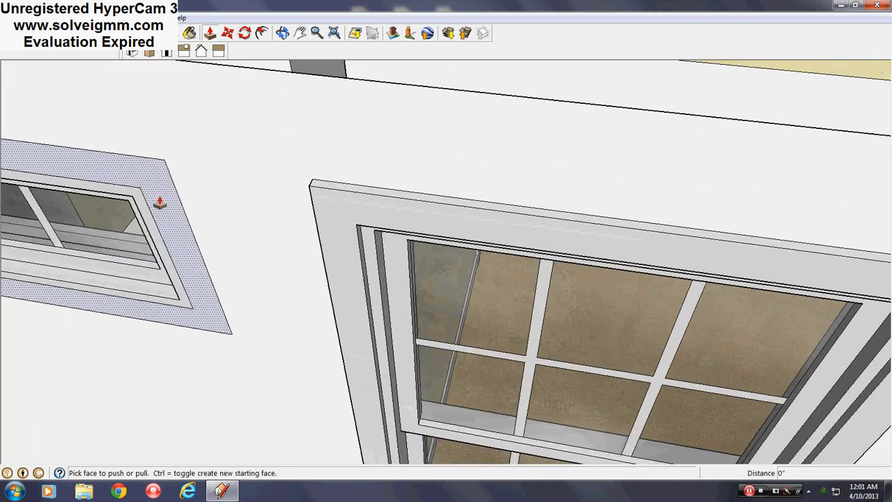
pyautogui.click(160, 205)
pyautogui.click(307, 197)
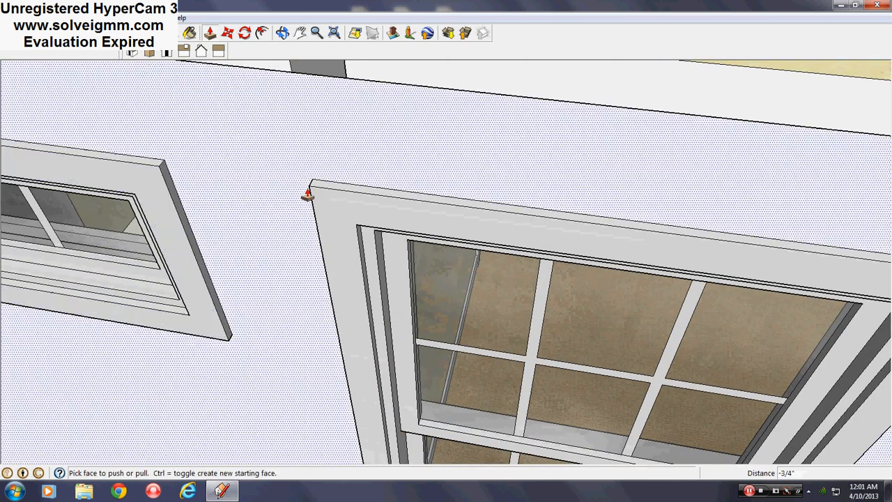
# Step: Draw a line along the bottom edge of the back door opening to create a face over it
pyautogui.scroll(-10, 222, 258)
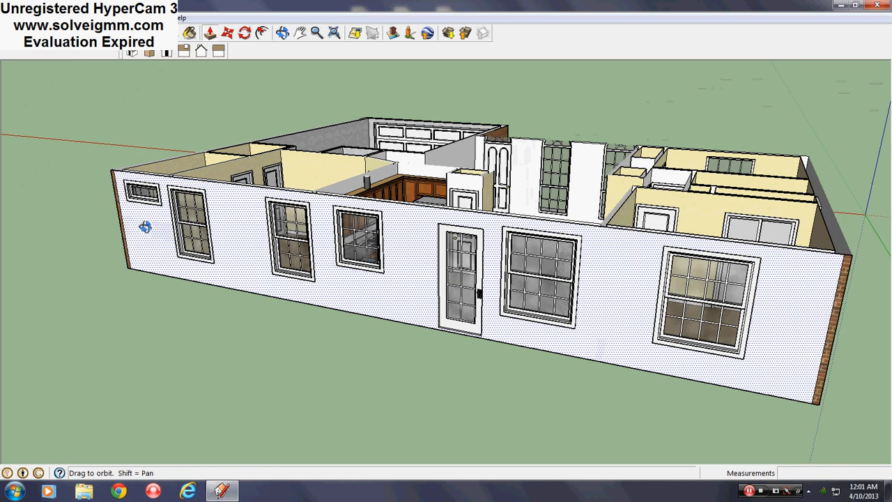
pyautogui.moveTo(145, 227); pyautogui.dragTo(101, 232, button='middle')
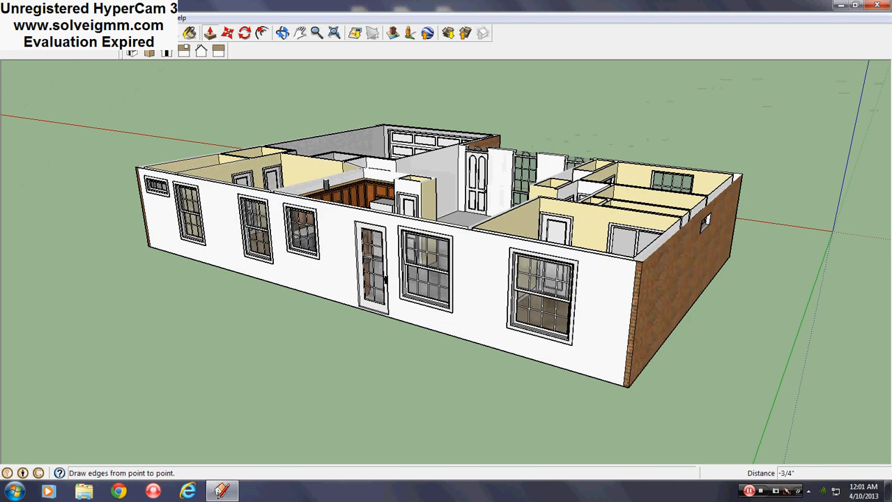
pyautogui.scroll(3, 387, 288)
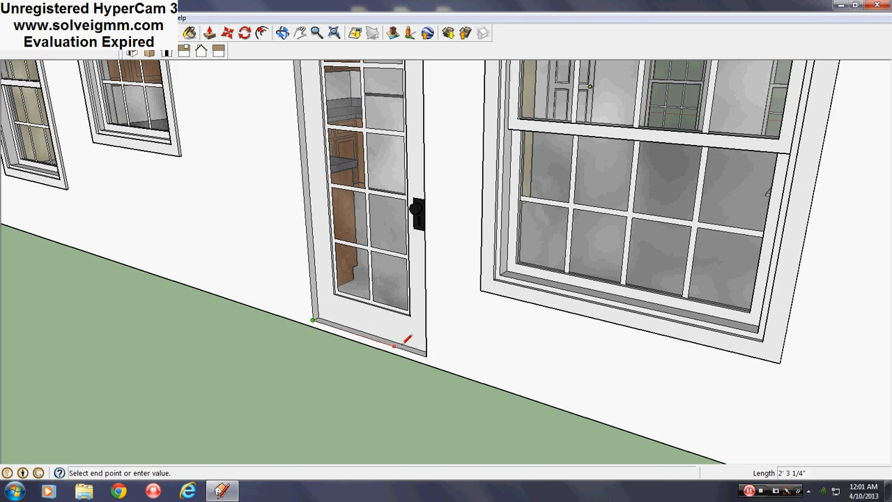
pyautogui.click(425, 354)
pyautogui.scroll(-1, 418, 352)
pyautogui.keyDown('shift'); pyautogui.moveTo(461, 132); pyautogui.dragTo(488, 216, button='middle'); pyautogui.keyUp('shift')
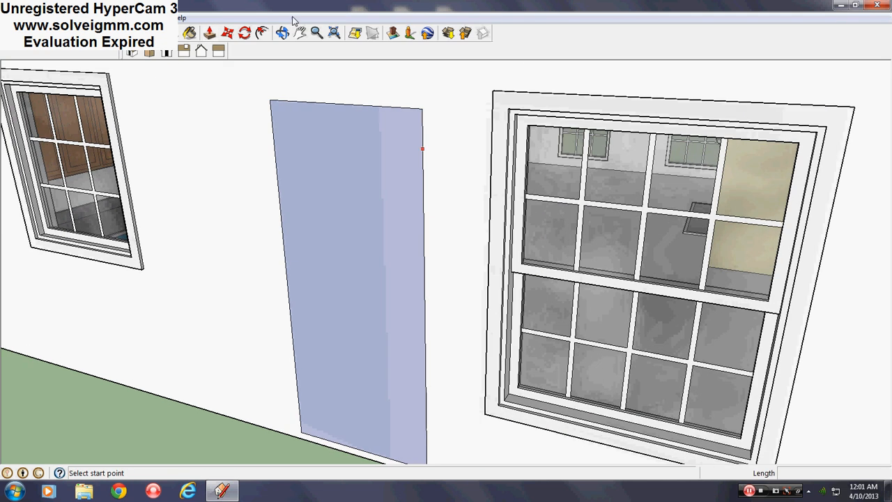
# Step: Offset the door face outward twice to match the neighbouring window's trim outlines, the outer one by 4"
pyautogui.click(261, 33)
pyautogui.click(368, 105)
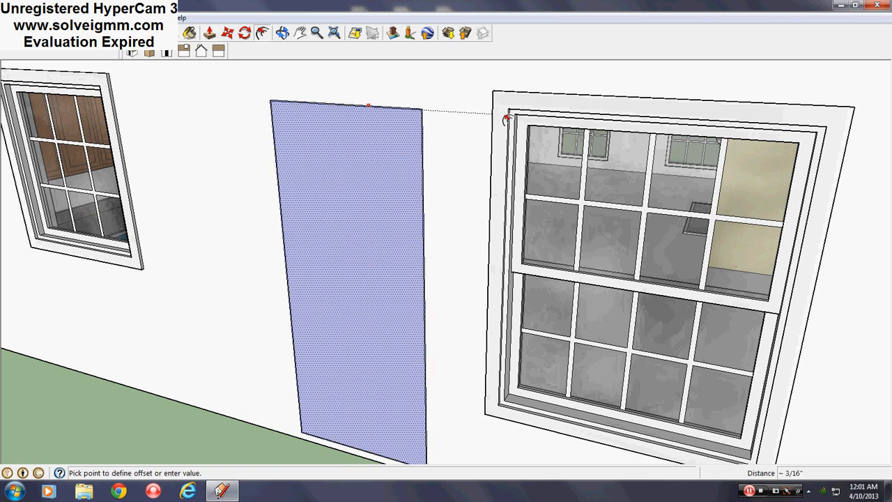
pyautogui.click(511, 114)
pyautogui.click(373, 150)
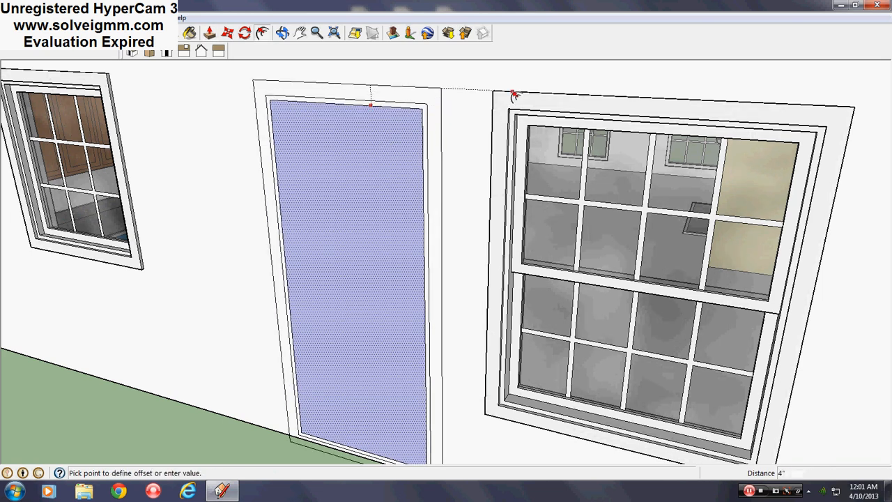
pyautogui.click(495, 99)
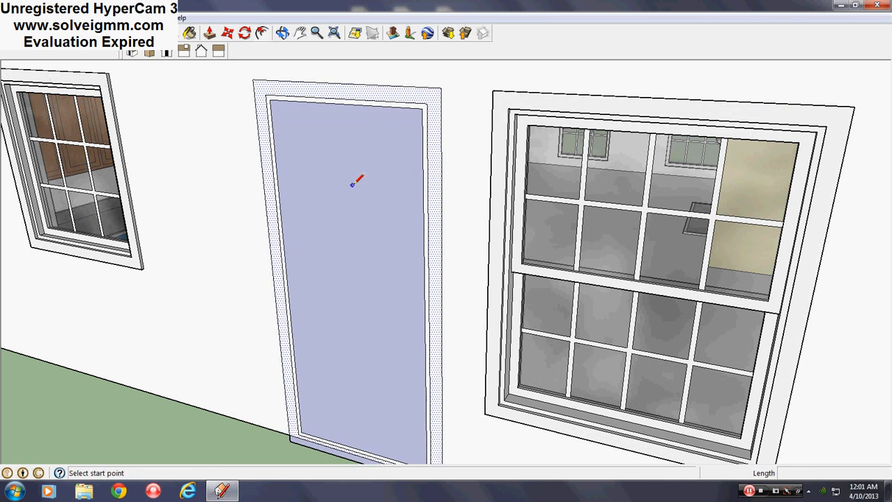
# Step: Draw a line across the back door's trim outline, level with the bottom of the door opening
pyautogui.scroll(5, 411, 400)
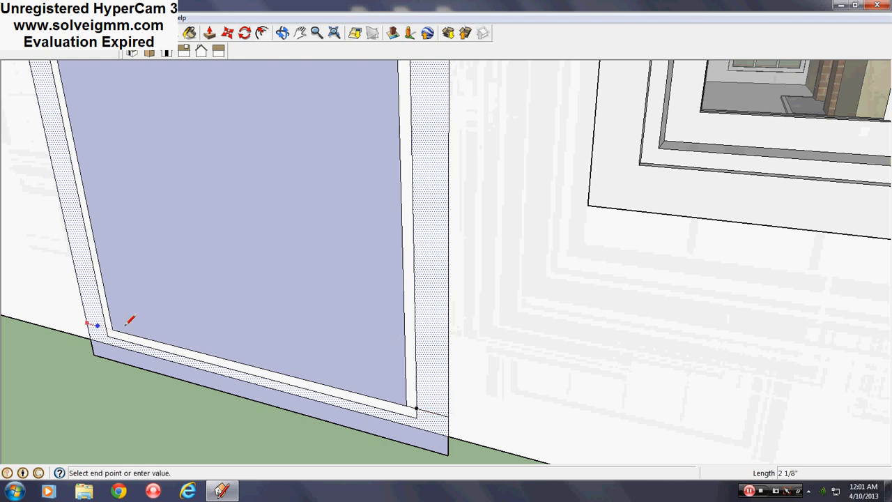
pyautogui.click(87, 323)
pyautogui.scroll(-3, 381, 290)
pyautogui.scroll(4, 273, 310)
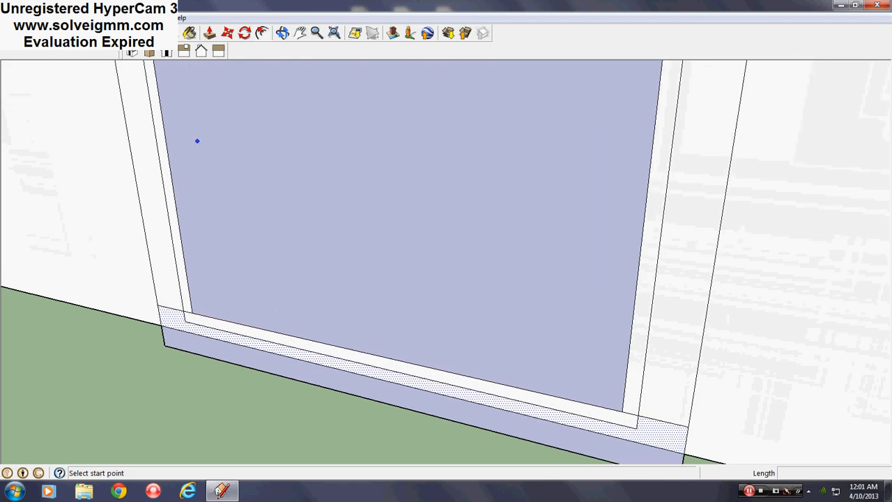
# Step: Erase the leftover trim outline edges below the door opening so the trim covers only the sides and top
pyautogui.press('e')
pyautogui.moveTo(180, 319); pyautogui.dragTo(185, 322)
pyautogui.scroll(-2, 138, 232)
pyautogui.scroll(2, 466, 352)
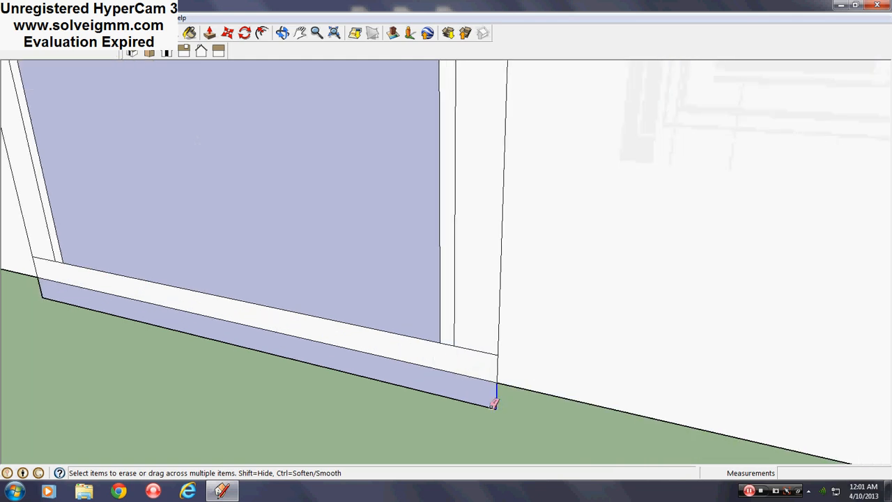
pyautogui.moveTo(491, 407); pyautogui.dragTo(491, 413)
pyautogui.scroll(-2, 571, 323)
pyautogui.scroll(5, 165, 265)
pyautogui.moveTo(183, 295); pyautogui.dragTo(187, 296)
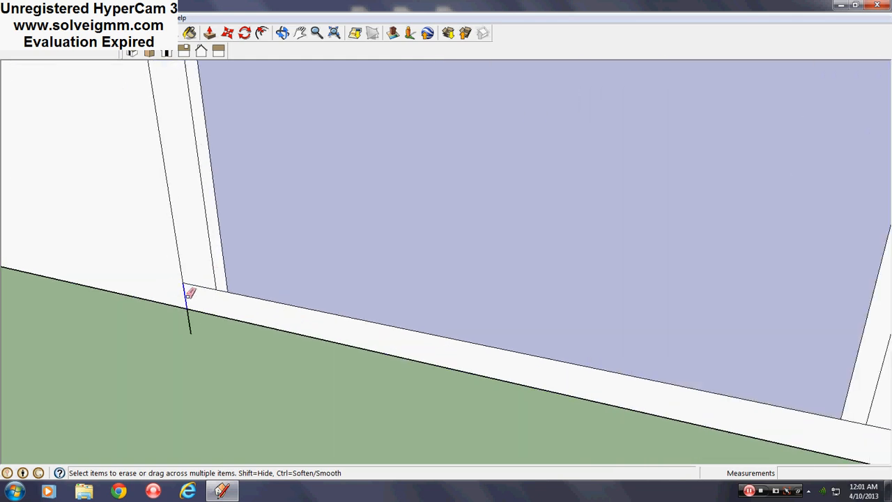
# Step: Erase the temporary face covering the back door
pyautogui.scroll(-4, 328, 304)
pyautogui.rightClick(355, 147)
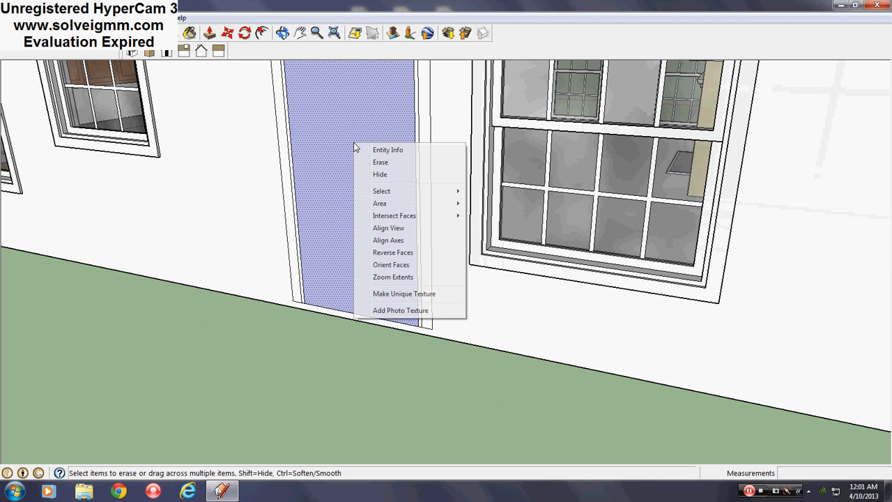
pyautogui.click(380, 162)
pyautogui.scroll(-3, 339, 298)
# Step: Sample the back door's Color_001 and paint the flat trim around the door with it
pyautogui.moveTo(339, 298); pyautogui.dragTo(358, 258, button='middle')
pyautogui.scroll(3, 353, 344)
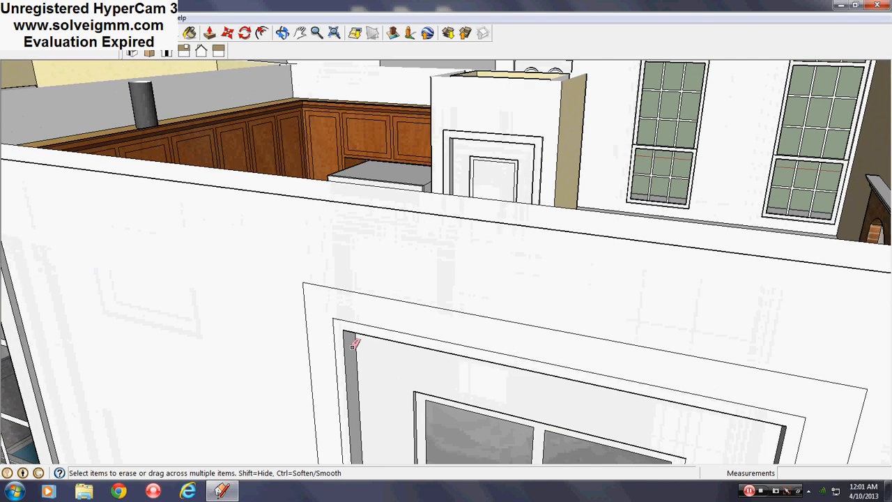
pyautogui.click(190, 33)
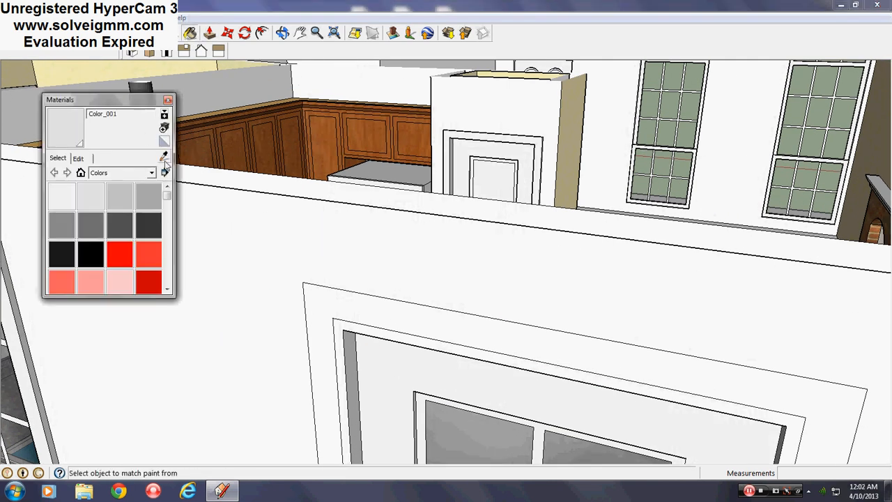
pyautogui.click(380, 361)
pyautogui.scroll(3, 379, 360)
pyautogui.moveTo(380, 359)
pyautogui.mouseDown(button='middle')
pyautogui.moveTo(314, 313)
pyautogui.moveTo(259, 243)
pyautogui.moveTo(334, 232)
pyautogui.moveTo(277, 233)
pyautogui.mouseUp(button='middle')
pyautogui.scroll(-5, 264, 175)
pyautogui.scroll(2, 358, 115)
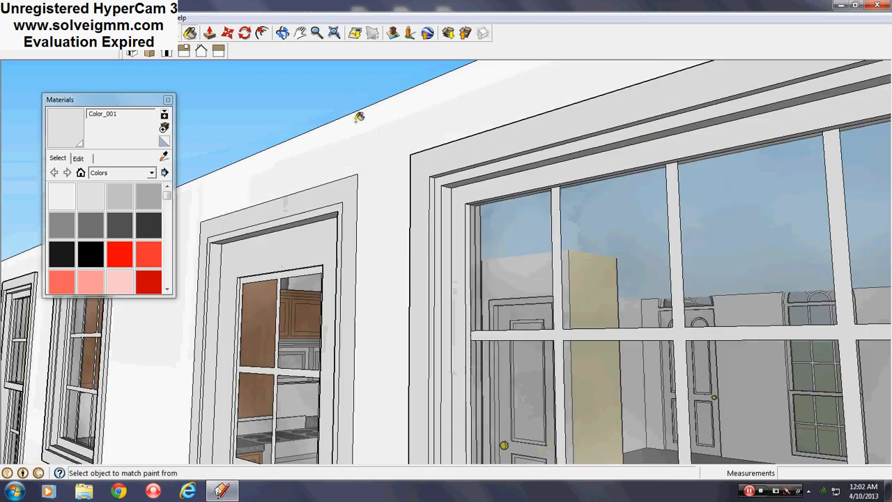
# Step: Pull the back door's outer trim out 3/4", flush with the neighbouring window's trim
pyautogui.scroll(2, 368, 174)
pyautogui.scroll(2, 339, 101)
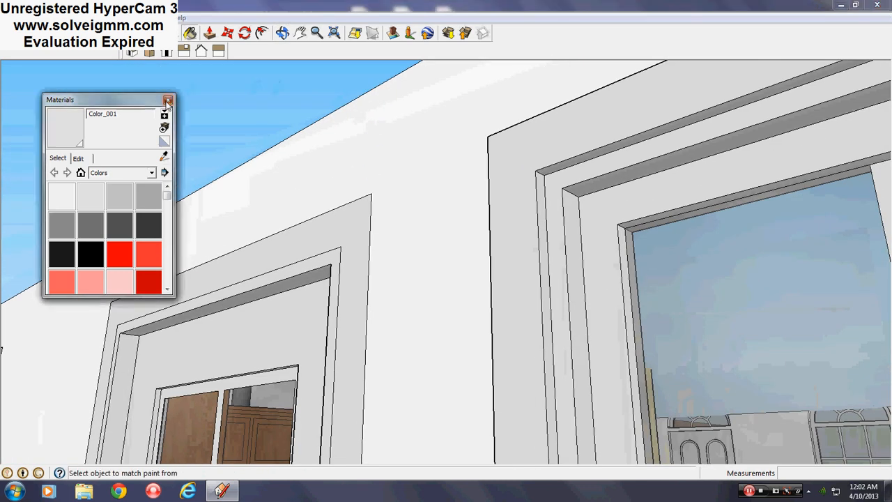
pyautogui.click(167, 99)
pyautogui.click(209, 33)
pyautogui.moveTo(388, 221); pyautogui.dragTo(484, 146)
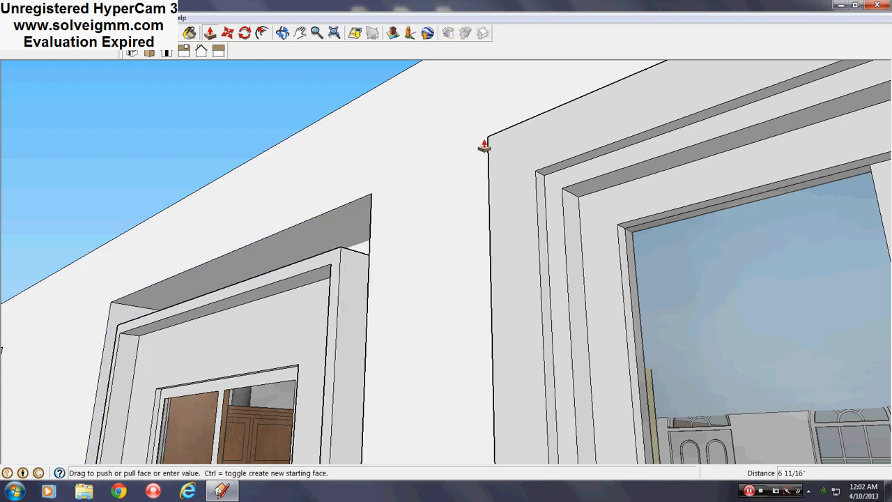
pyautogui.press('Escape')
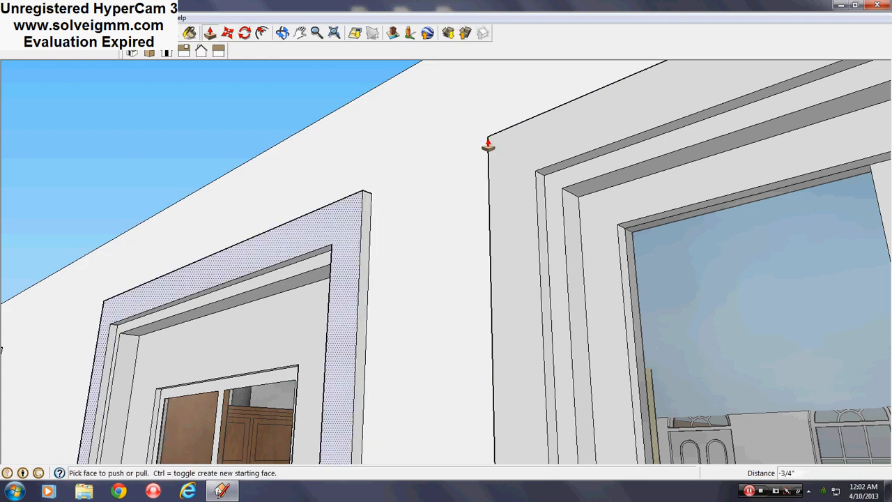
# Step: Draw a line along the back wall's base from the door trim's lower corner to the brick corner beyond the wide windows
pyautogui.moveTo(327, 376); pyautogui.dragTo(423, 334, button='middle')
pyautogui.moveTo(423, 334); pyautogui.dragTo(466, 365)
pyautogui.press('l')
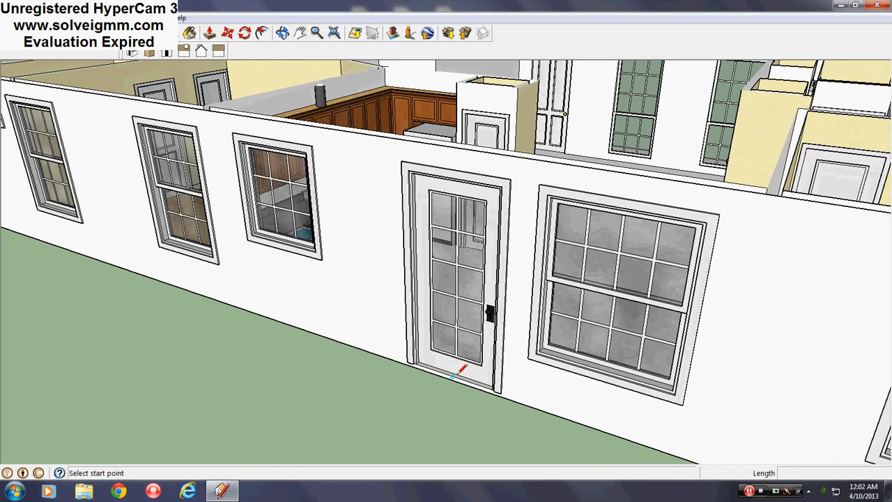
pyautogui.scroll(-3, 394, 344)
pyautogui.scroll(4, 434, 116)
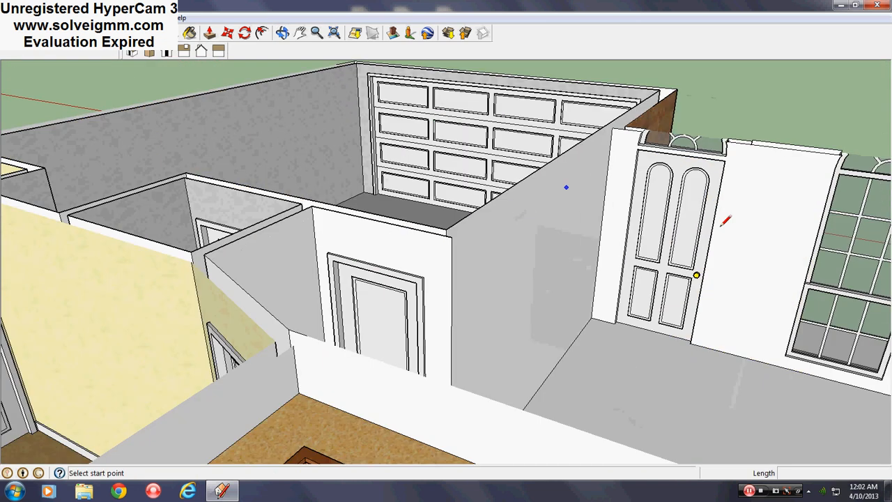
pyautogui.moveTo(648, 275); pyautogui.dragTo(160, 365, button='middle')
pyautogui.scroll(-4, 480, 223)
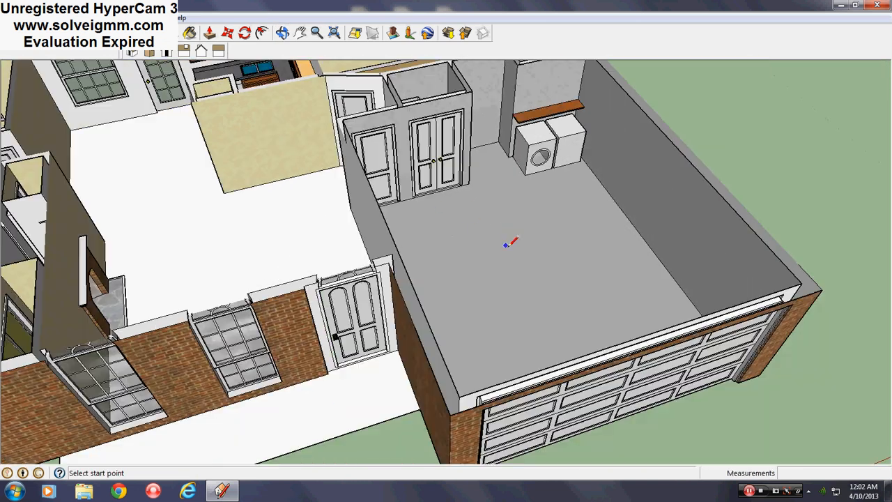
pyautogui.moveTo(504, 243); pyautogui.dragTo(219, 293, button='middle')
pyautogui.scroll(5, 453, 331)
pyautogui.scroll(5, 453, 332)
pyautogui.click(408, 325)
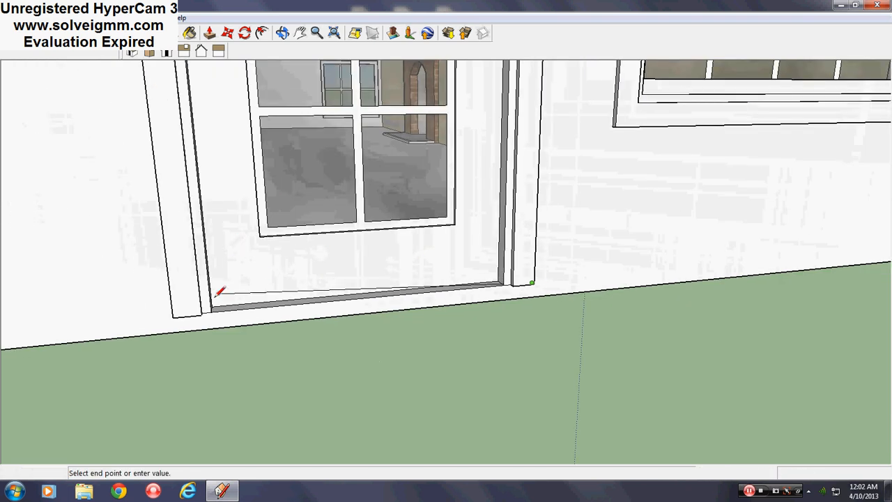
pyautogui.scroll(-5, 537, 239)
pyautogui.scroll(5, 768, 218)
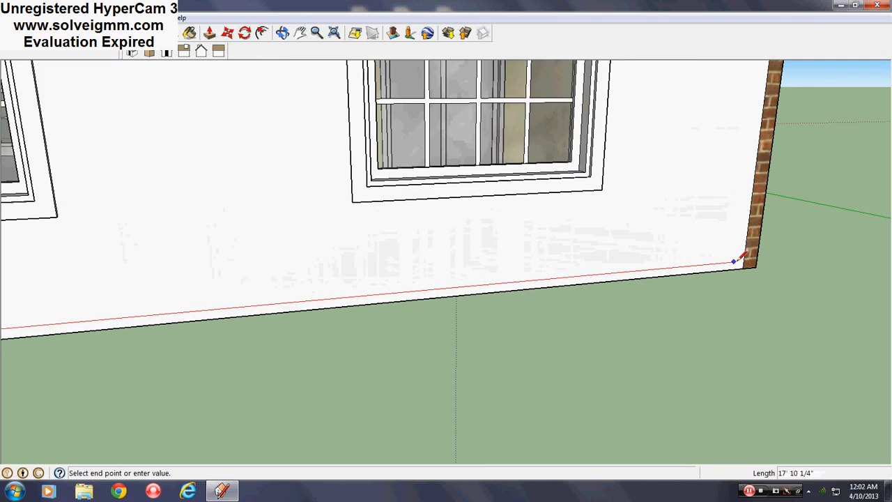
pyautogui.click(744, 261)
# Step: Draw the matching base line from the opposite brick corner to the other side of the back door's trim
pyautogui.moveTo(744, 262); pyautogui.dragTo(418, 259, button='middle')
pyautogui.scroll(-8, 649, 262)
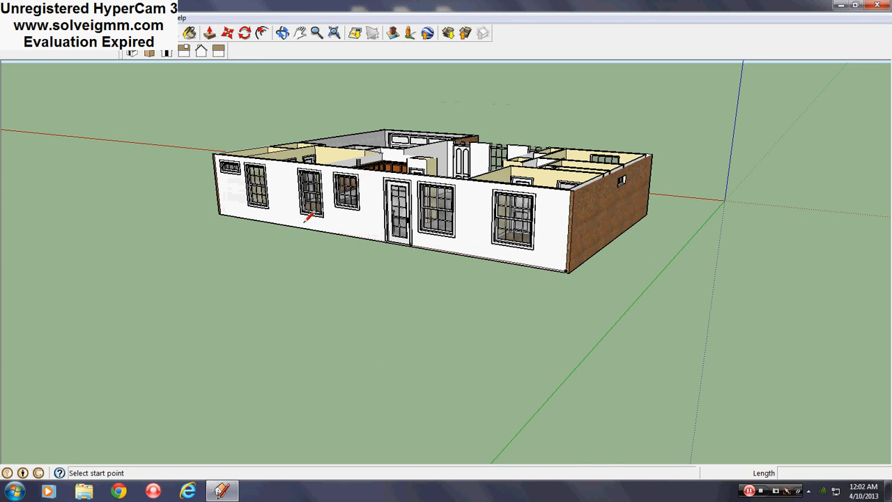
pyautogui.scroll(5, 310, 216)
pyautogui.scroll(5, 152, 195)
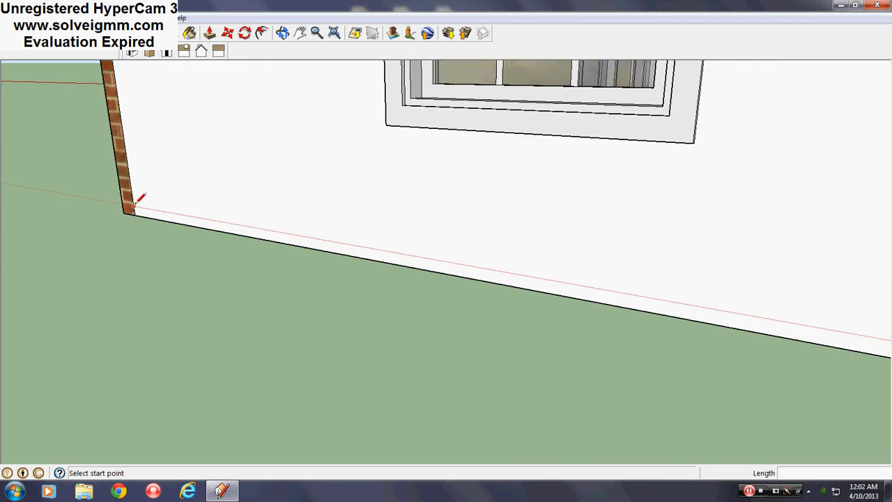
pyautogui.click(138, 200)
pyautogui.scroll(-5, 129, 192)
pyautogui.scroll(4, 558, 190)
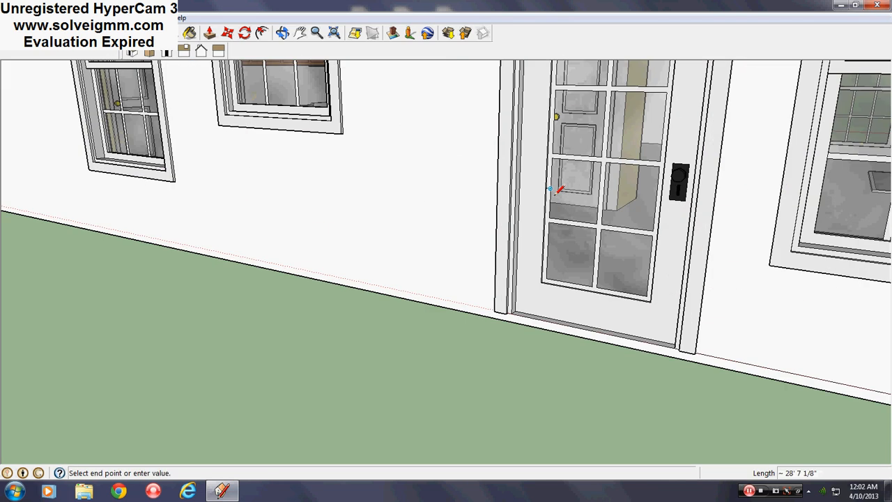
pyautogui.scroll(3, 557, 190)
pyautogui.moveTo(537, 268); pyautogui.dragTo(604, 170, button='middle')
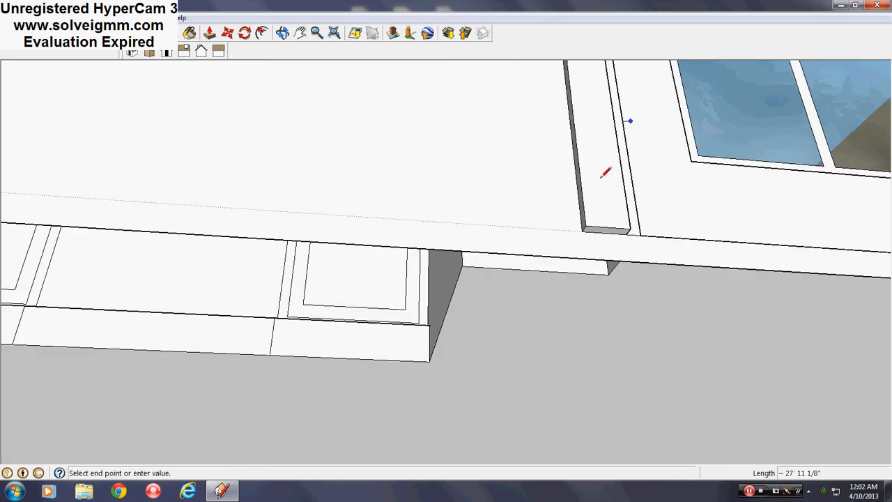
pyautogui.click(584, 224)
# Step: Sample the garage floor's Color_003 and paint the narrow foundation strip along the base of the back wall with it
pyautogui.moveTo(590, 225); pyautogui.dragTo(408, 309, button='middle')
pyautogui.scroll(-5, 354, 322)
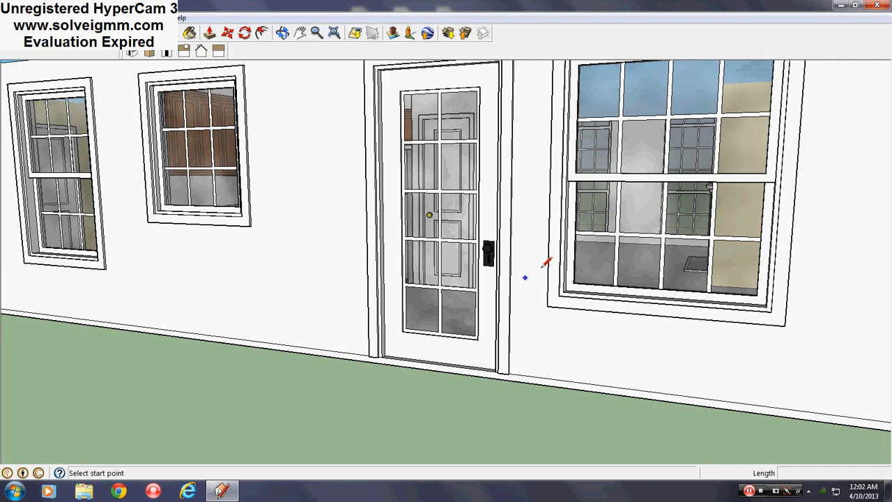
pyautogui.moveTo(544, 266); pyautogui.dragTo(551, 362, button='middle')
pyautogui.scroll(-5, 562, 209)
pyautogui.moveTo(561, 209); pyautogui.dragTo(352, 220, button='middle')
pyautogui.scroll(3, 762, 173)
pyautogui.moveTo(762, 174); pyautogui.dragTo(562, 204, button='middle')
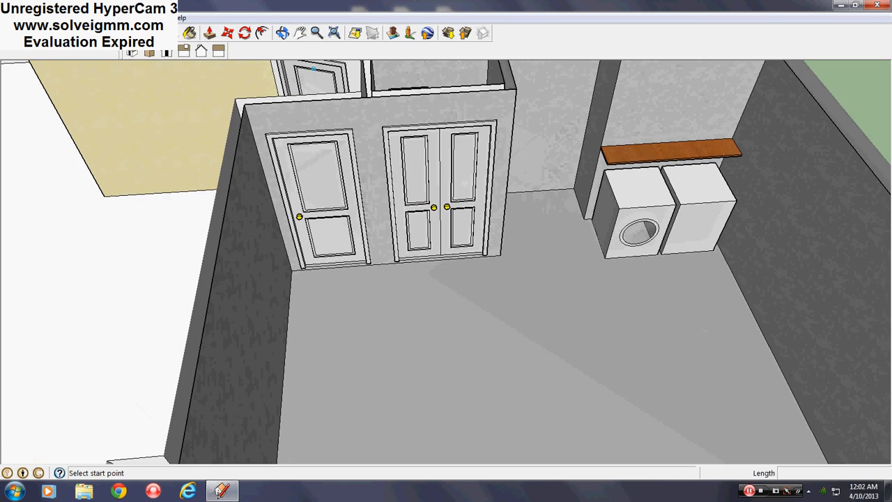
pyautogui.click(189, 33)
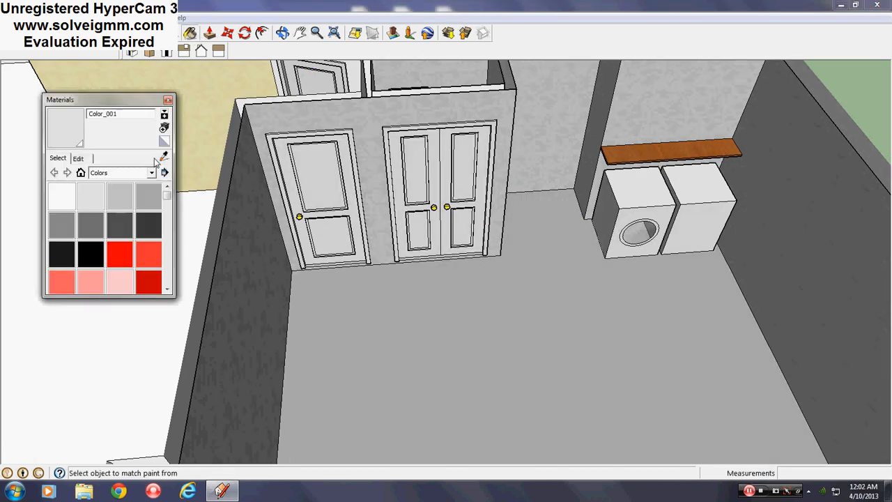
pyautogui.keyDown('alt'); pyautogui.click(406, 290); pyautogui.keyUp('alt')
pyautogui.scroll(-5, 729, 344)
pyautogui.moveTo(729, 344)
pyautogui.mouseDown(button='middle')
pyautogui.moveTo(488, 263)
pyautogui.moveTo(367, 313)
pyautogui.moveTo(507, 377)
pyautogui.mouseUp(button='middle')
pyautogui.scroll(10, 507, 377)
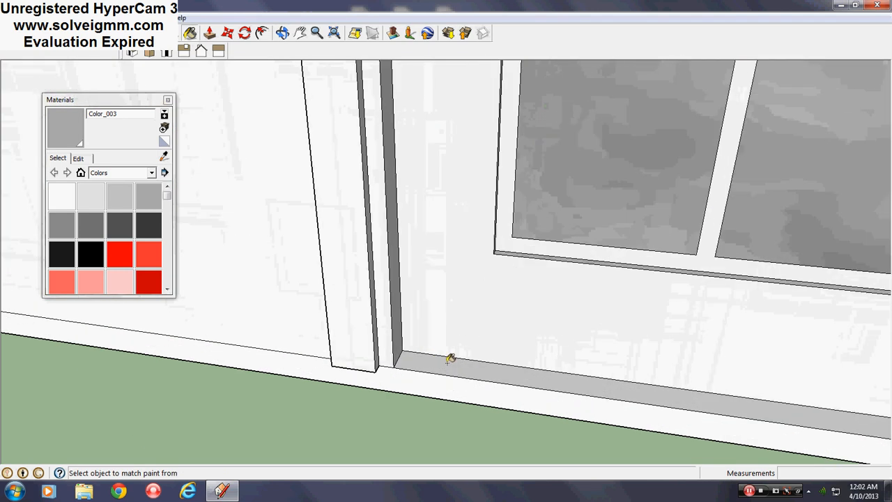
pyautogui.click(445, 376)
pyautogui.moveTo(445, 376); pyautogui.dragTo(408, 334, button='middle')
pyautogui.scroll(-8, 408, 334)
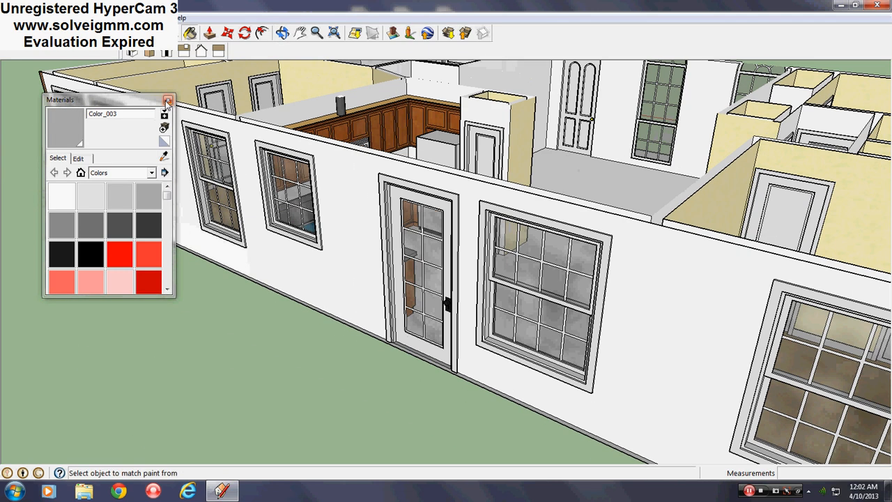
pyautogui.click(167, 102)
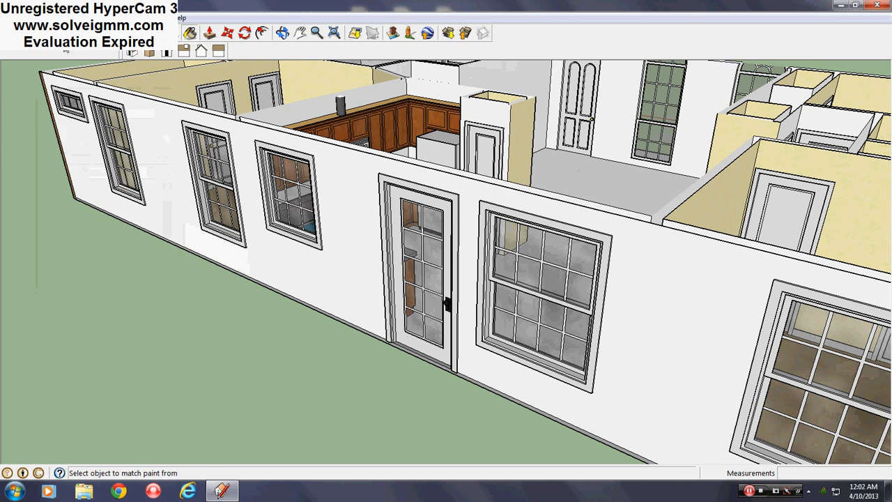
# Step: Inspect the back wall's trim and base strip, the brick front facade and the overall house from outside
pyautogui.moveTo(314, 267); pyautogui.dragTo(311, 253, button='middle')
pyautogui.scroll(-4, 311, 253)
pyautogui.scroll(2, 608, 325)
pyautogui.moveTo(608, 325); pyautogui.dragTo(603, 305, button='middle')
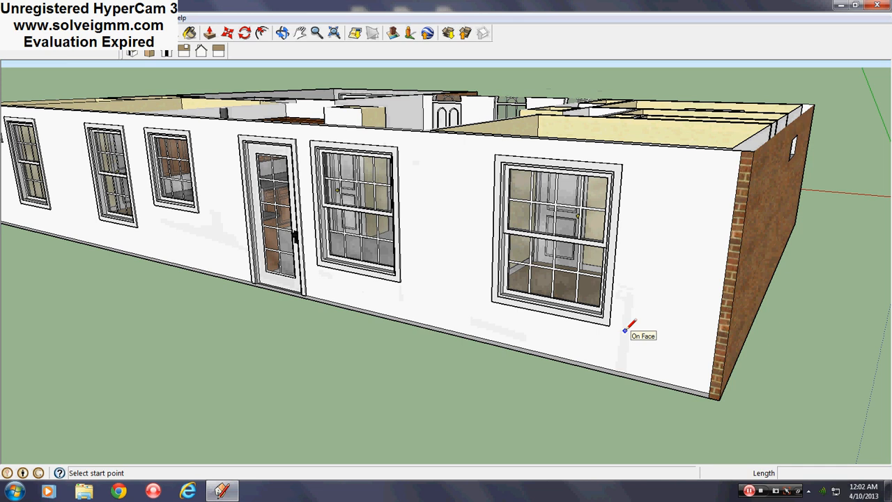
pyautogui.moveTo(662, 285); pyautogui.dragTo(140, 272, button='middle')
pyautogui.scroll(-4, 223, 207)
pyautogui.moveTo(488, 317); pyautogui.dragTo(863, 306, button='middle')
pyautogui.moveTo(429, 303); pyautogui.dragTo(750, 371, button='middle')
pyautogui.scroll(3, 750, 371)
pyautogui.scroll(3, 724, 327)
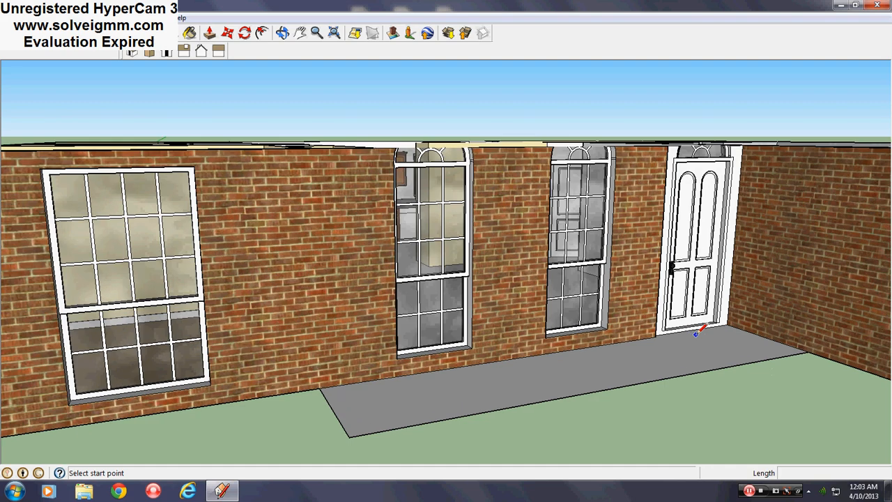
pyautogui.moveTo(518, 337); pyautogui.dragTo(836, 411, button='middle')
pyautogui.scroll(-5, 374, 313)
pyautogui.moveTo(335, 305)
pyautogui.mouseDown(button='middle')
pyautogui.moveTo(725, 321)
pyautogui.moveTo(697, 322)
pyautogui.mouseUp(button='middle')
pyautogui.moveTo(339, 333); pyautogui.dragTo(579, 411, button='middle')
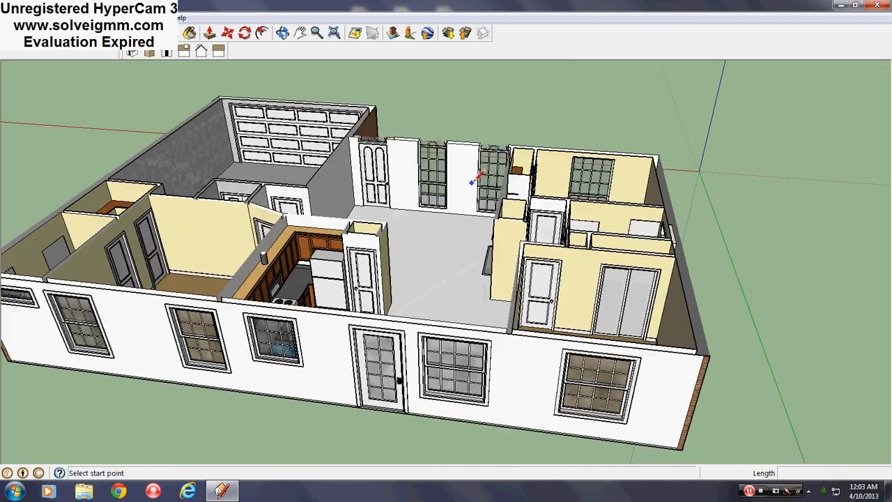
# Step: Push the baseboard beneath the front bedroom's window flush into the wall and erase its leftover top edge
pyautogui.scroll(3, 476, 180)
pyautogui.moveTo(602, 211)
pyautogui.mouseDown(button='middle')
pyautogui.moveTo(346, 253)
pyautogui.moveTo(610, 281)
pyautogui.mouseUp(button='middle')
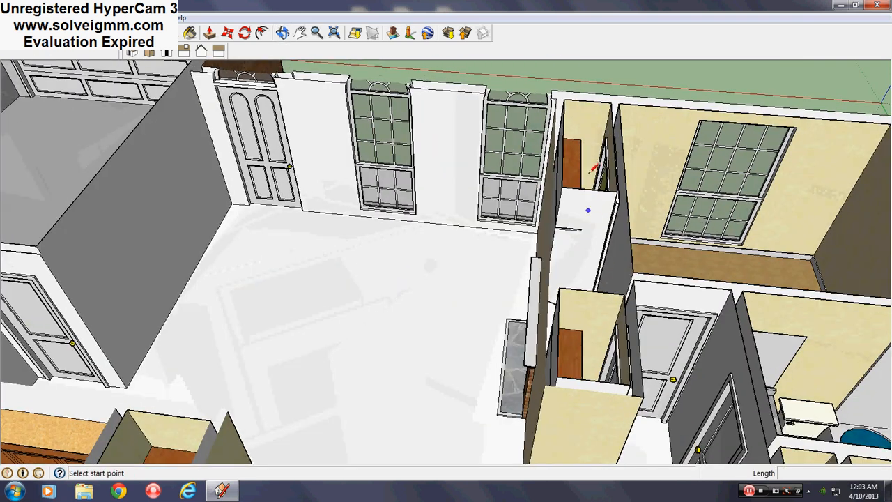
pyautogui.moveTo(687, 185)
pyautogui.mouseDown(button='middle')
pyautogui.moveTo(724, 209)
pyautogui.moveTo(691, 232)
pyautogui.moveTo(219, 249)
pyautogui.moveTo(744, 237)
pyautogui.mouseUp(button='middle')
pyautogui.scroll(2, 703, 202)
pyautogui.scroll(4, 551, 223)
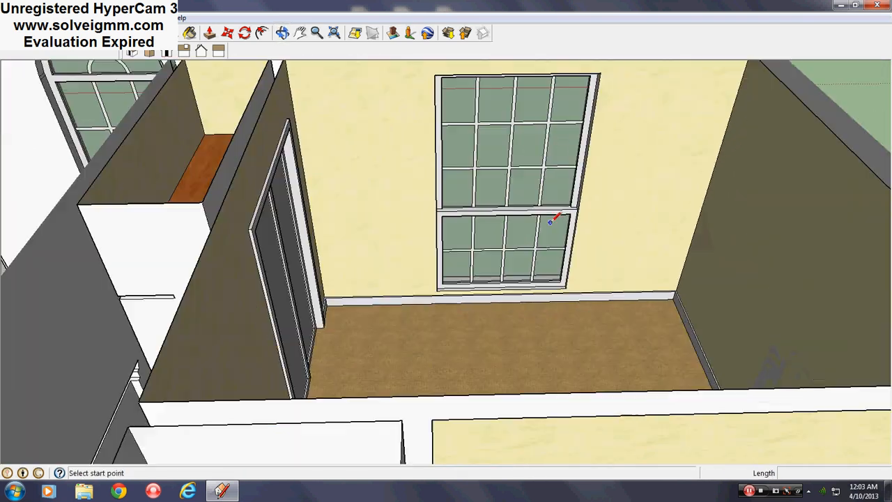
pyautogui.moveTo(518, 329)
pyautogui.mouseDown(button='middle')
pyautogui.moveTo(500, 381)
pyautogui.moveTo(490, 369)
pyautogui.moveTo(544, 215)
pyautogui.moveTo(505, 120)
pyautogui.moveTo(423, 329)
pyautogui.mouseUp(button='middle')
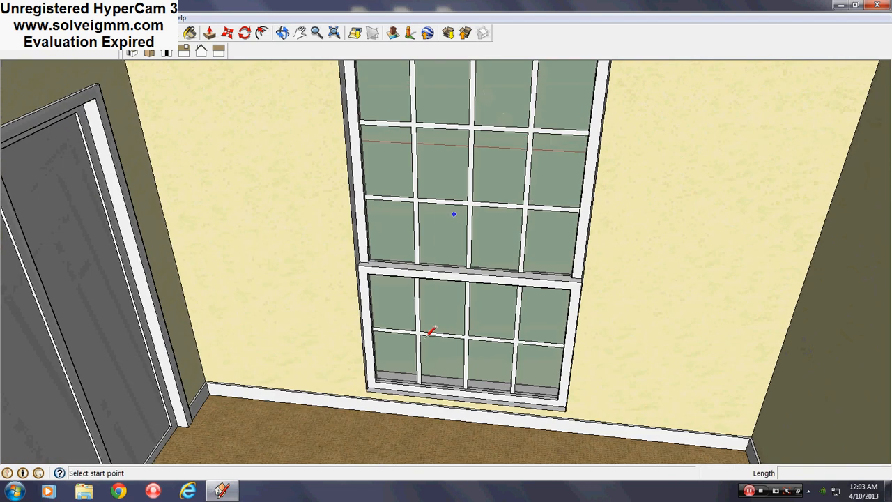
pyautogui.scroll(3, 424, 424)
pyautogui.scroll(2, 304, 127)
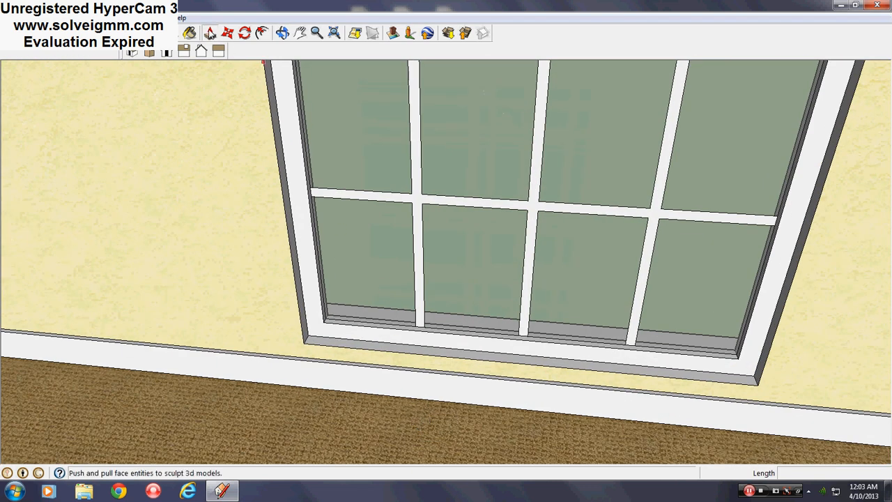
pyautogui.click(209, 34)
pyautogui.click(285, 360)
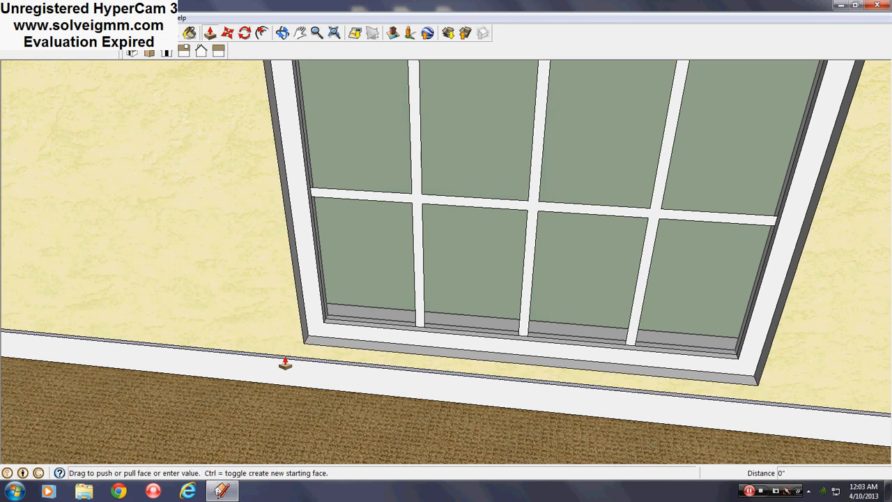
pyautogui.press('Escape')
pyautogui.click(255, 370)
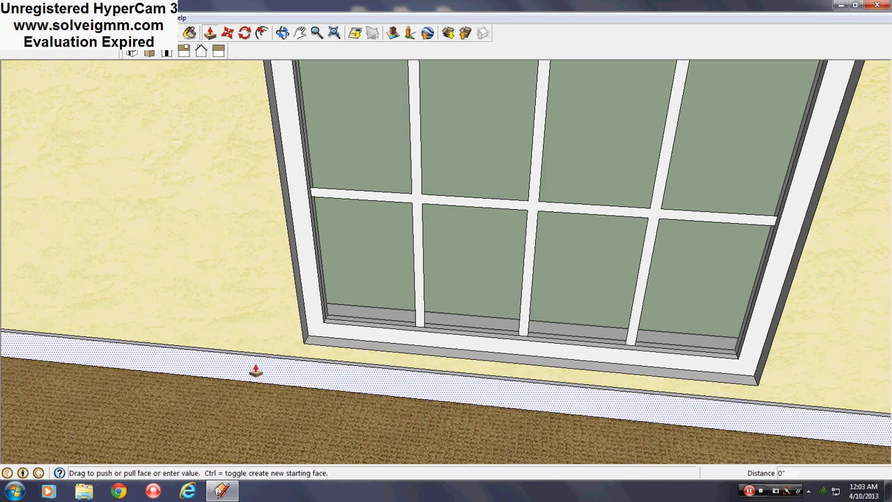
pyautogui.click(257, 326)
pyautogui.press('e')
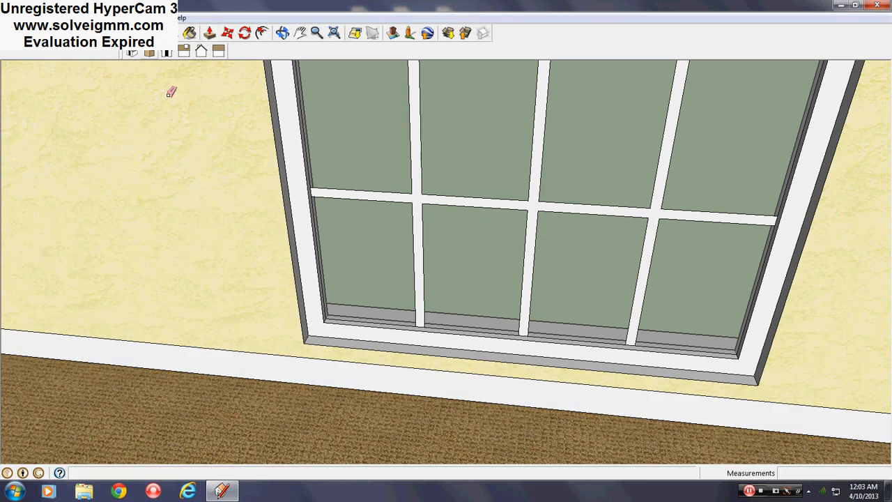
pyautogui.click(248, 353)
# Step: Draw a line along the bedroom window's bottom edge between its lower corners to close a face over the opening
pyautogui.press('l')
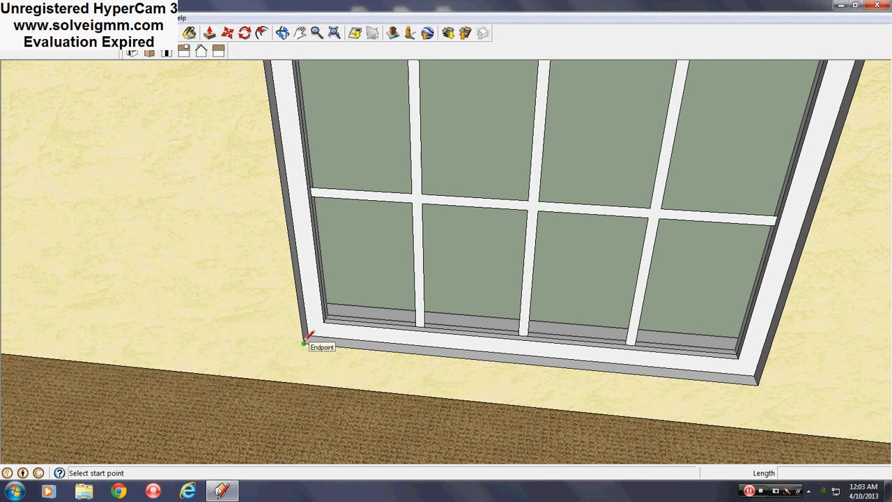
pyautogui.click(763, 381)
pyautogui.scroll(-4, 517, 431)
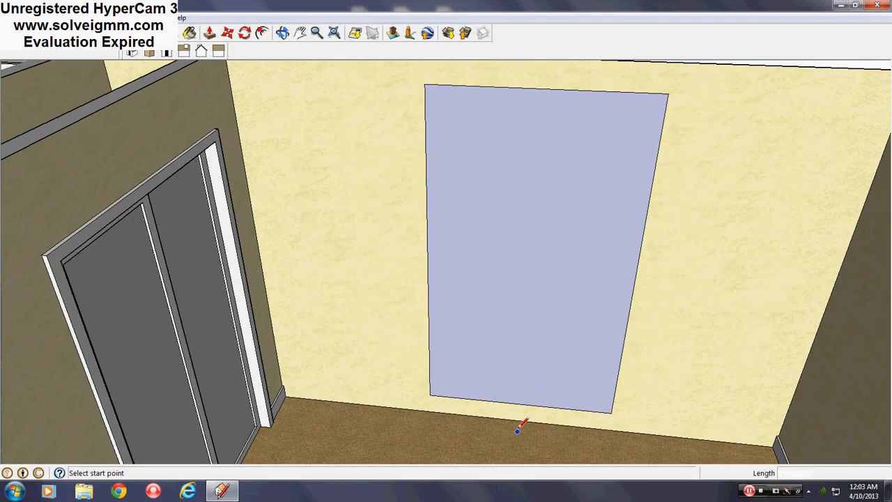
# Step: Offset the bedroom window opening's outline outward by 4" and delete the face covering the window
pyautogui.click(262, 32)
pyautogui.click(545, 89)
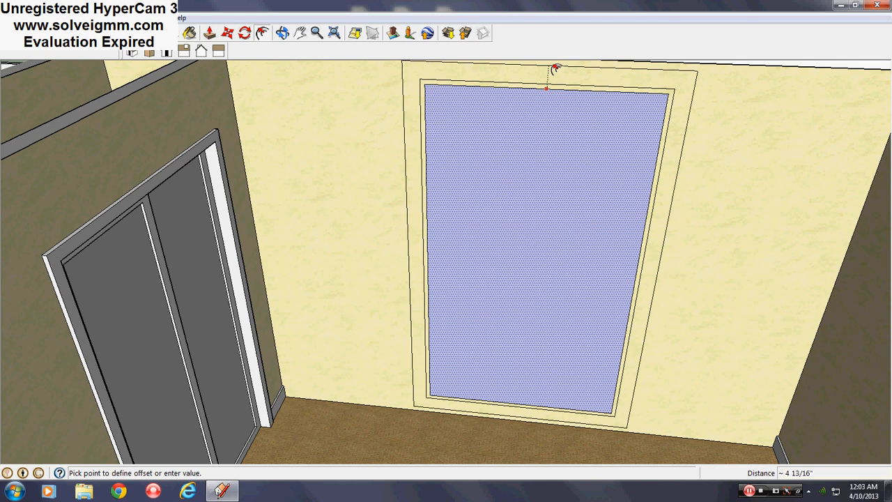
pyautogui.write('4')
pyautogui.press('Return')
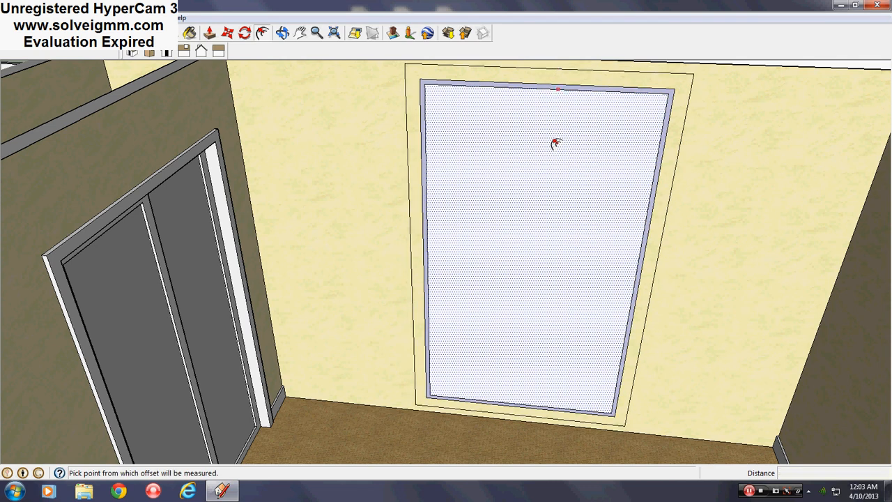
pyautogui.rightClick(547, 180)
pyautogui.click(575, 201)
pyautogui.click(184, 51)
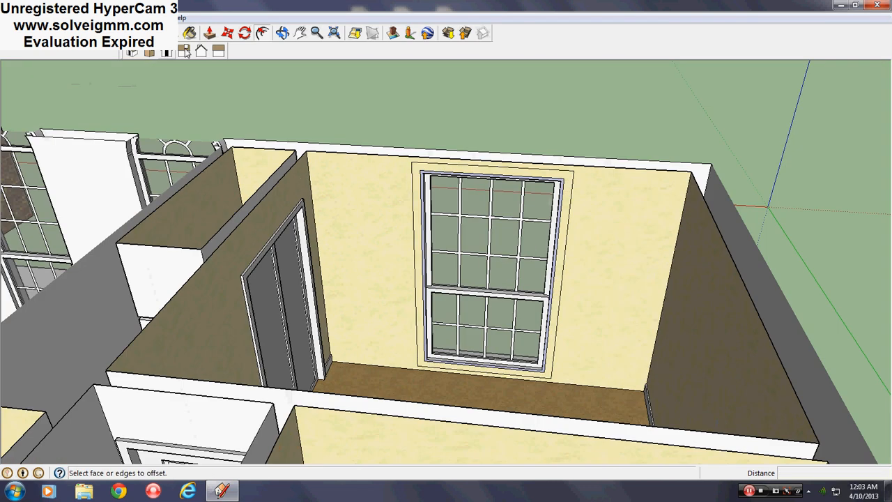
# Step: Paint the trim bands around the bedroom window with Color_001
pyautogui.click(189, 32)
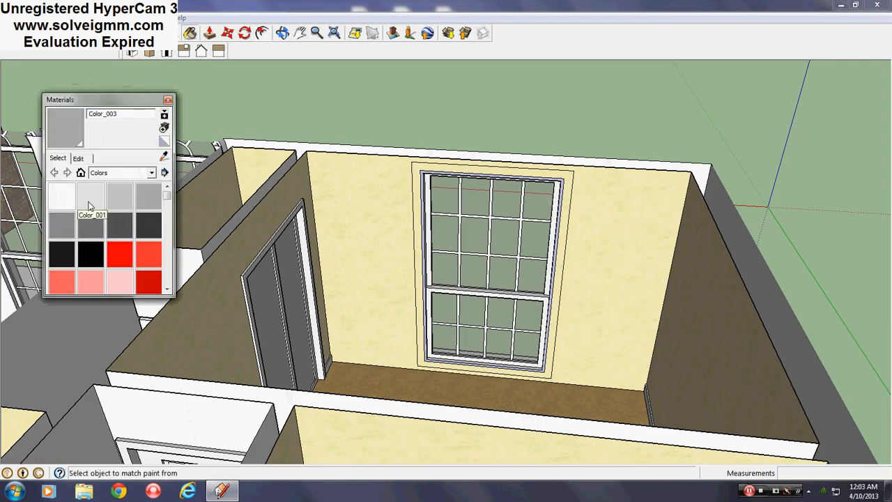
pyautogui.click(90, 199)
pyautogui.scroll(6, 432, 308)
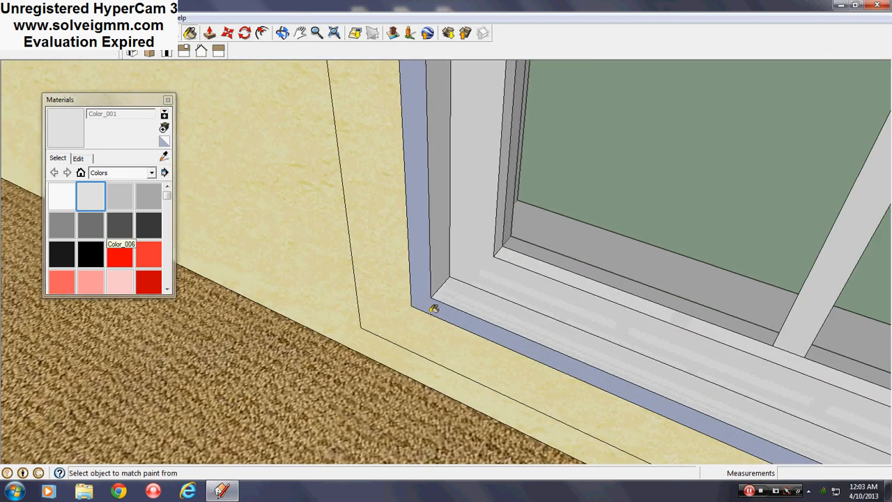
pyautogui.scroll(-5, 432, 309)
pyautogui.moveTo(400, 318)
pyautogui.mouseDown(button='middle')
pyautogui.moveTo(365, 305)
pyautogui.moveTo(407, 317)
pyautogui.mouseUp(button='middle')
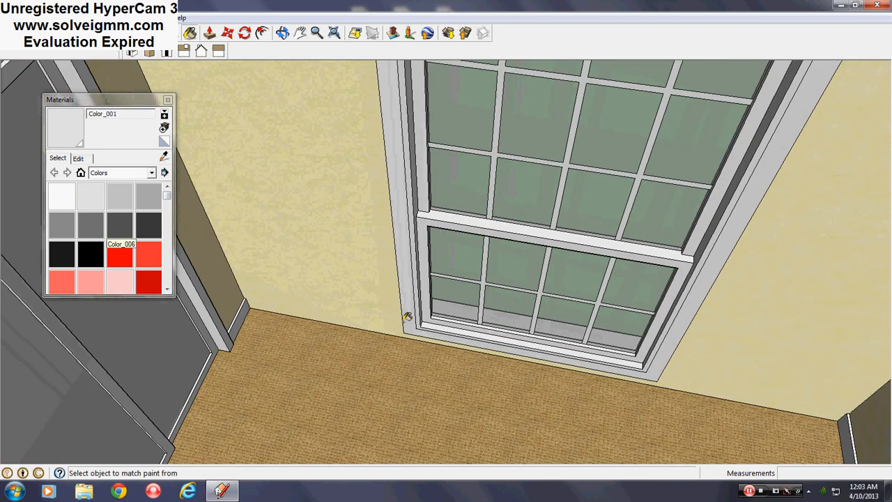
pyautogui.scroll(-3, 407, 316)
pyautogui.click(168, 100)
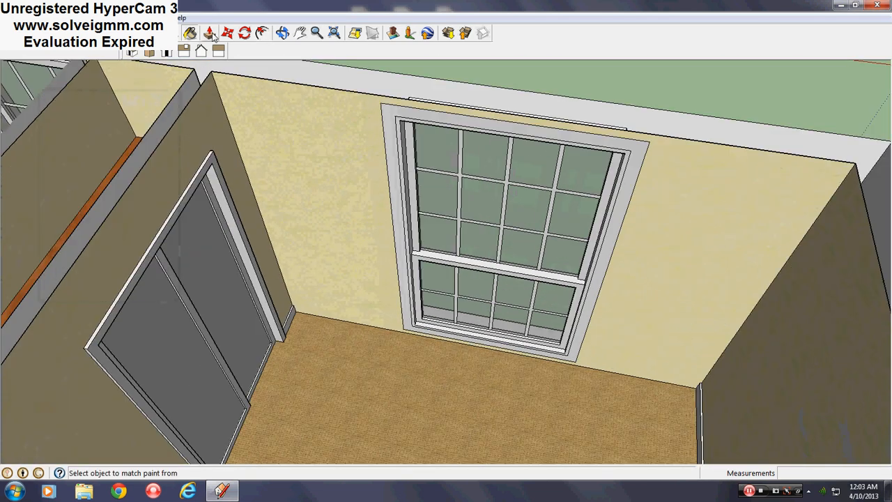
# Step: Pull the painted bedroom window trim 3/4" out from the wall
pyautogui.click(209, 32)
pyautogui.click(390, 167)
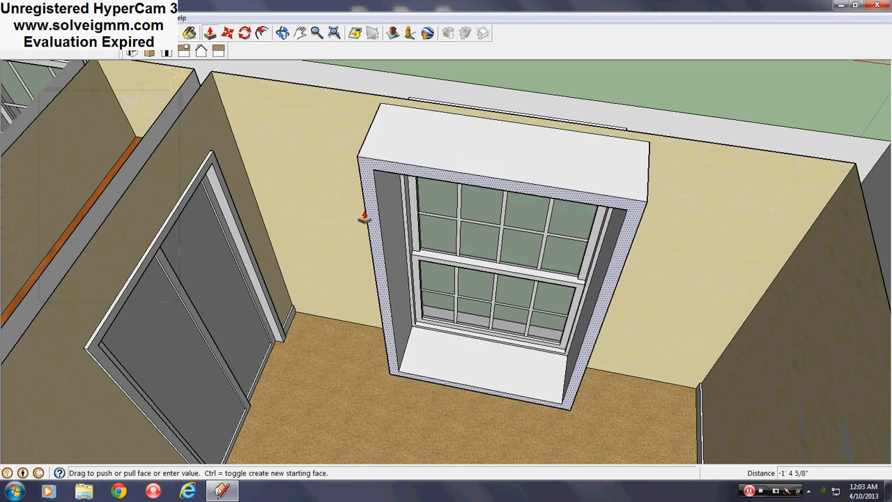
pyautogui.press('Return')
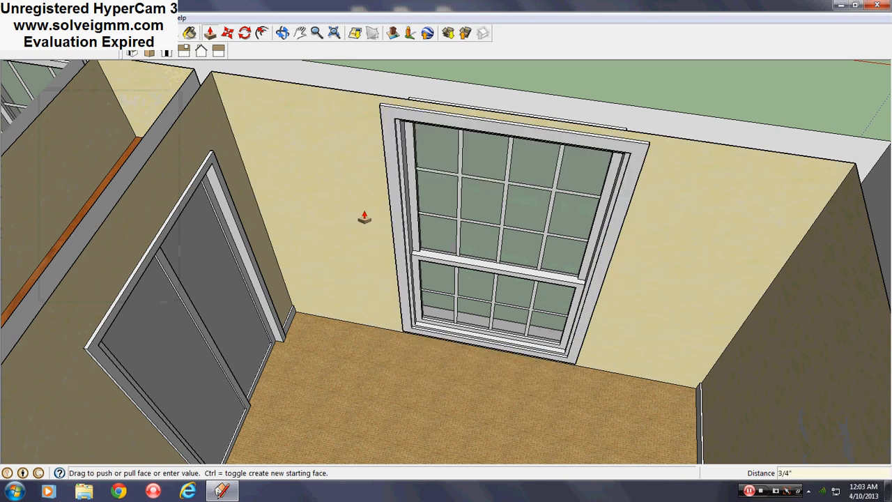
# Step: Draw baseboard lines on both sides of the bedroom window, joining the trim to the tops of the adjoining walls' baseboards
pyautogui.press('l')
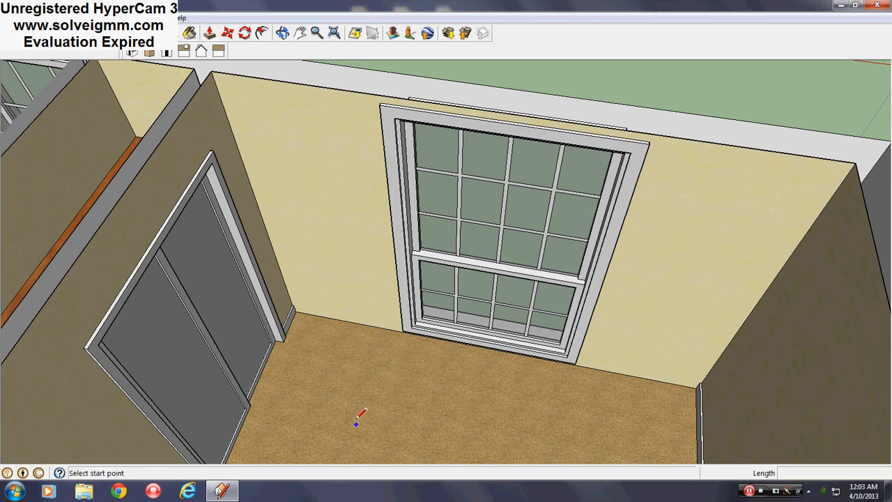
pyautogui.scroll(5, 303, 219)
pyautogui.scroll(2, 262, 253)
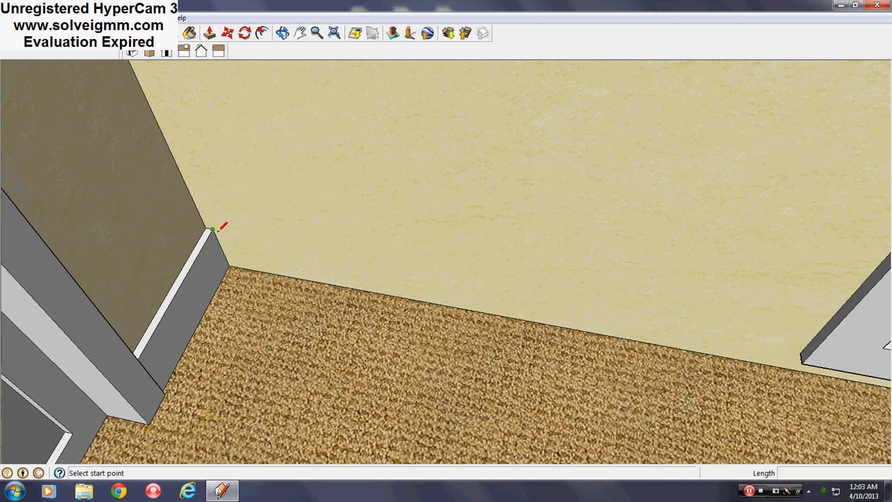
pyautogui.click(212, 230)
pyautogui.click(815, 331)
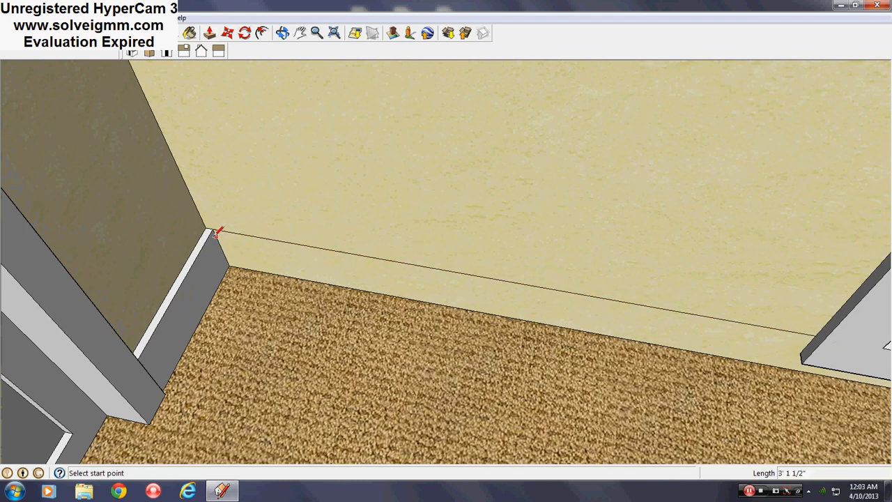
pyautogui.scroll(-6, 189, 234)
pyautogui.scroll(6, 769, 303)
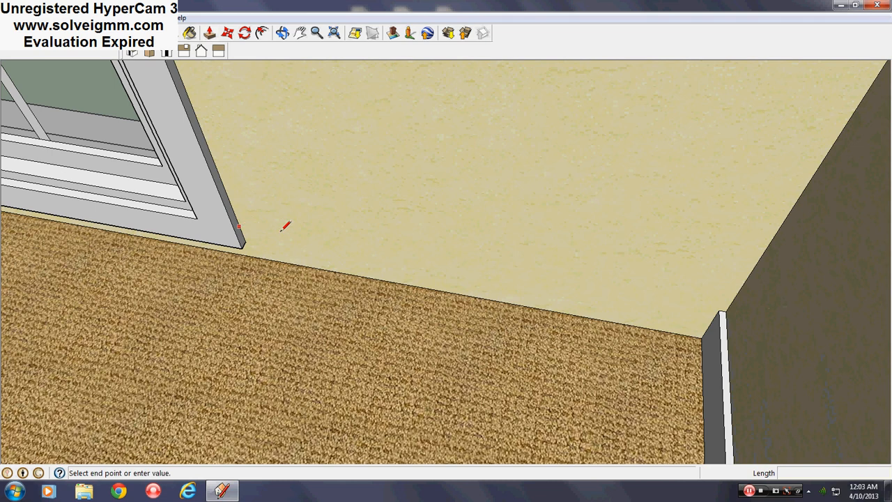
pyautogui.click(719, 308)
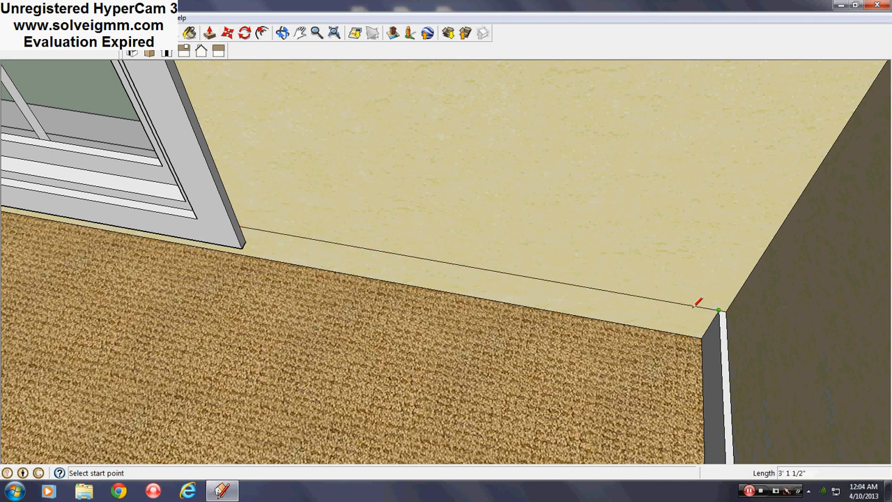
# Step: Paint the baseboard strip along the bedroom's window wall with Color_001
pyautogui.click(191, 33)
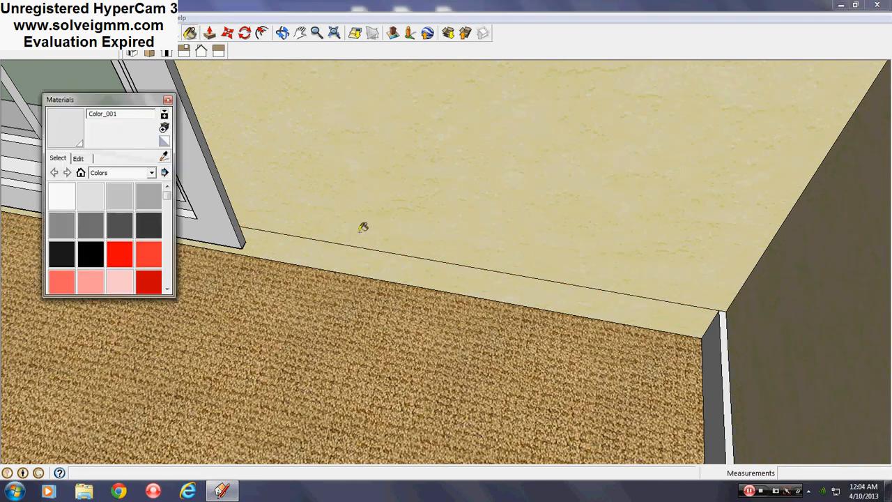
pyautogui.scroll(2, 701, 333)
pyautogui.click(690, 309)
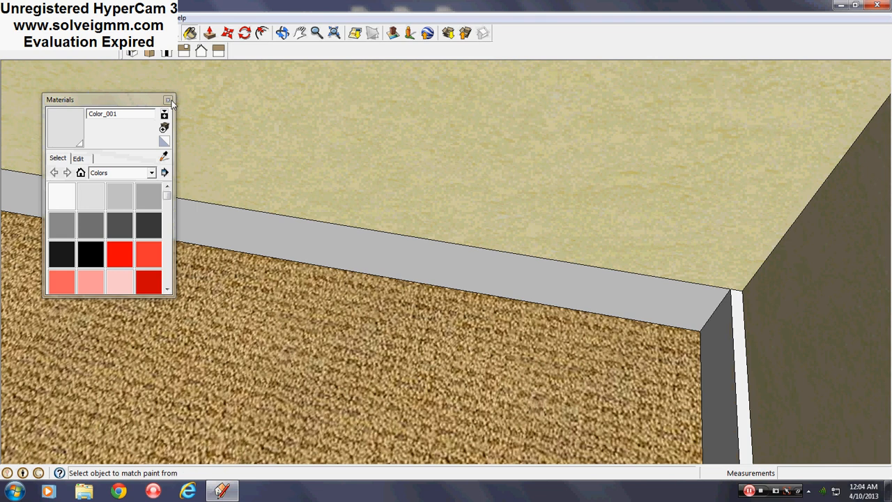
pyautogui.click(167, 100)
# Step: Pull the window wall's baseboard strip out 0.5" into the bedroom
pyautogui.click(210, 32)
pyautogui.click(424, 282)
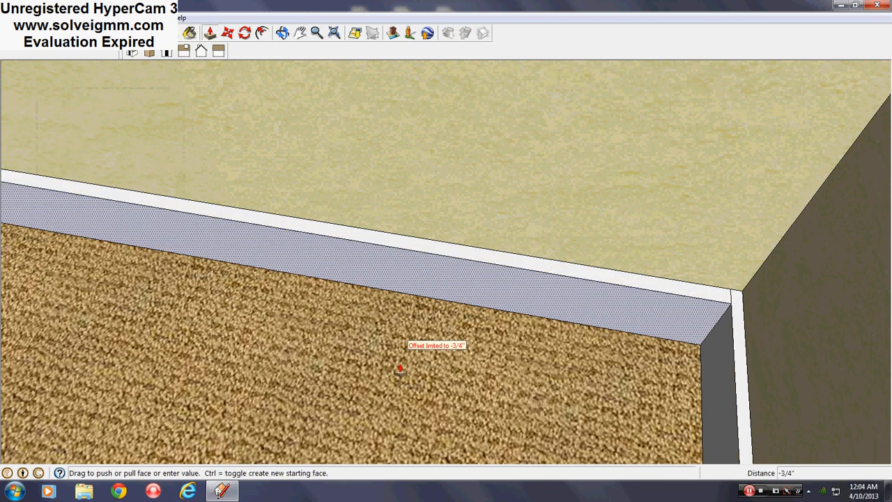
pyautogui.write('.5')
pyautogui.press('Return')
# Step: Erase the seam edges where the new baseboard meets the side walls' baseboards in both bedroom corners
pyautogui.press('e')
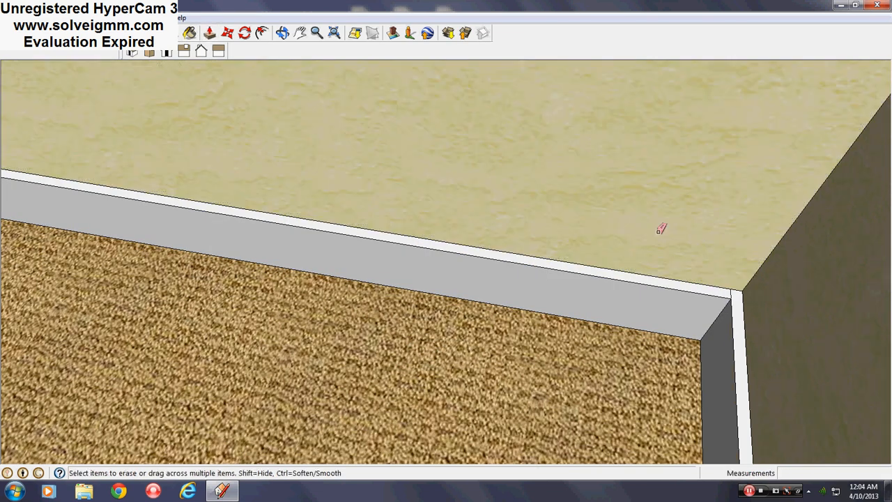
pyautogui.scroll(1, 722, 281)
pyautogui.scroll(-6, 749, 302)
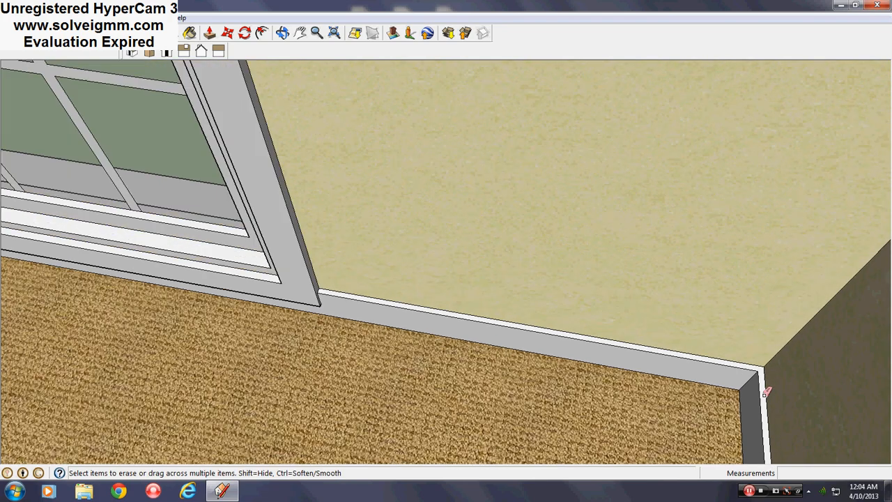
pyautogui.scroll(6, 66, 277)
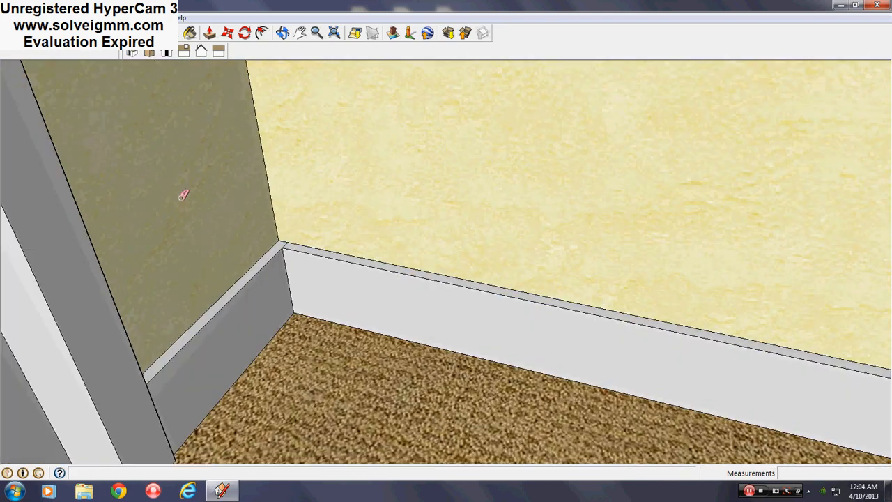
pyautogui.scroll(-5, 100, 216)
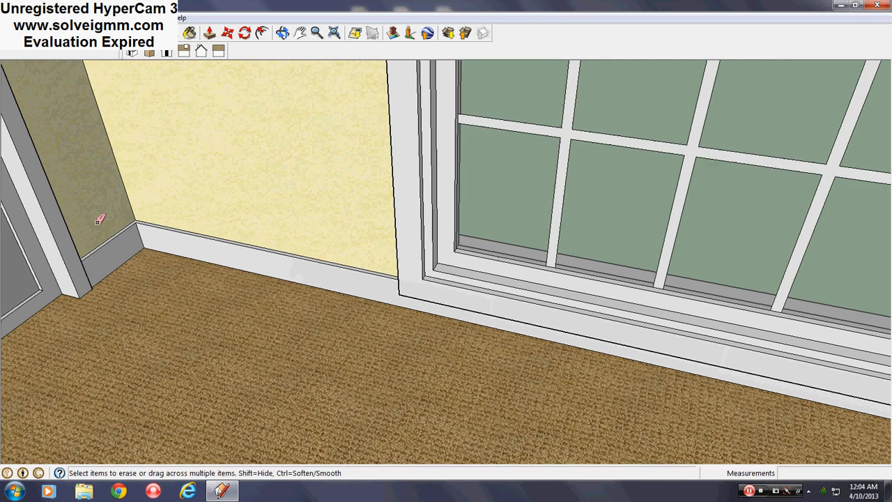
# Step: Inspect the bedroom window trim's lower corner against the baseboard and the finished room from above
pyautogui.scroll(3, 644, 370)
pyautogui.moveTo(644, 370); pyautogui.dragTo(459, 323, button='middle')
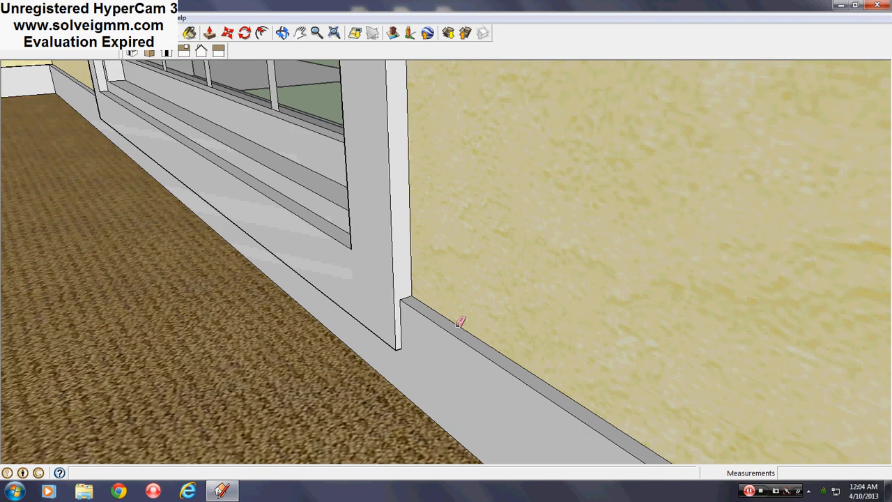
pyautogui.scroll(5, 392, 319)
pyautogui.click(189, 34)
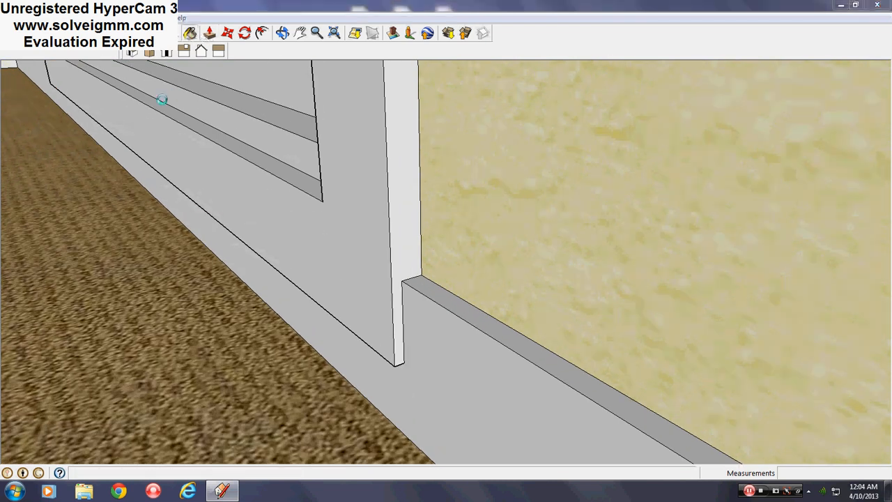
pyautogui.scroll(-8, 448, 291)
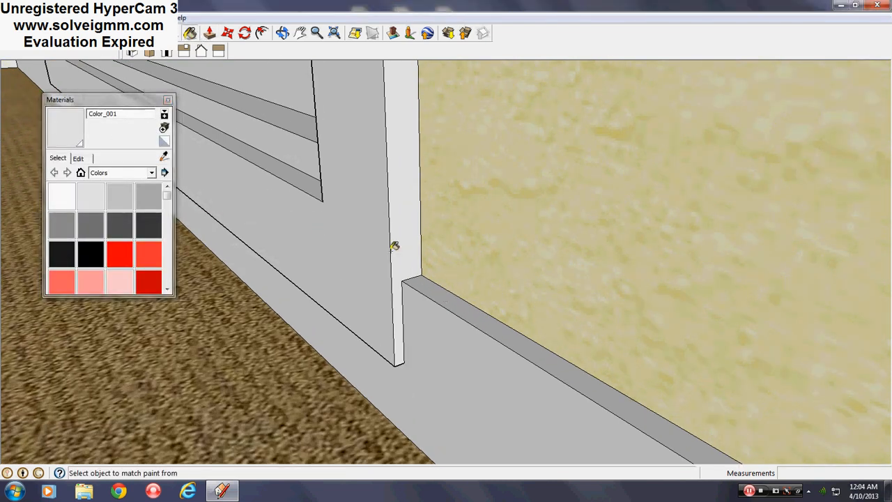
pyautogui.scroll(-5, 578, 213)
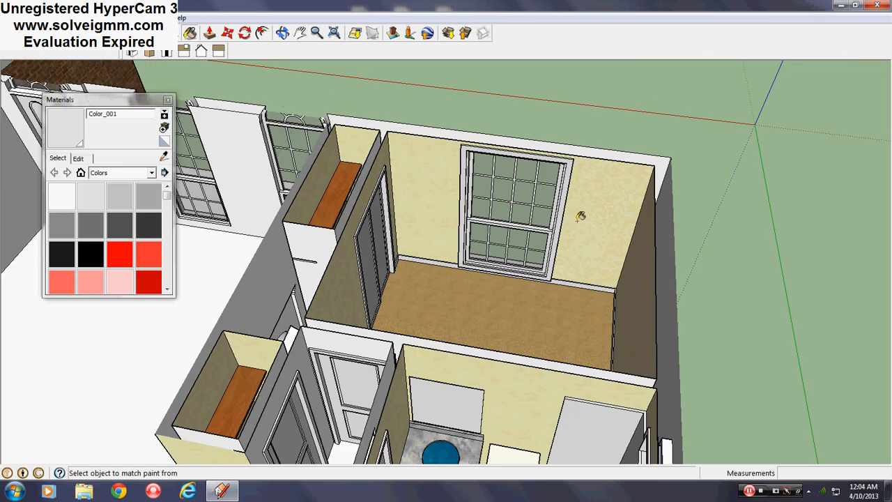
pyautogui.click(168, 100)
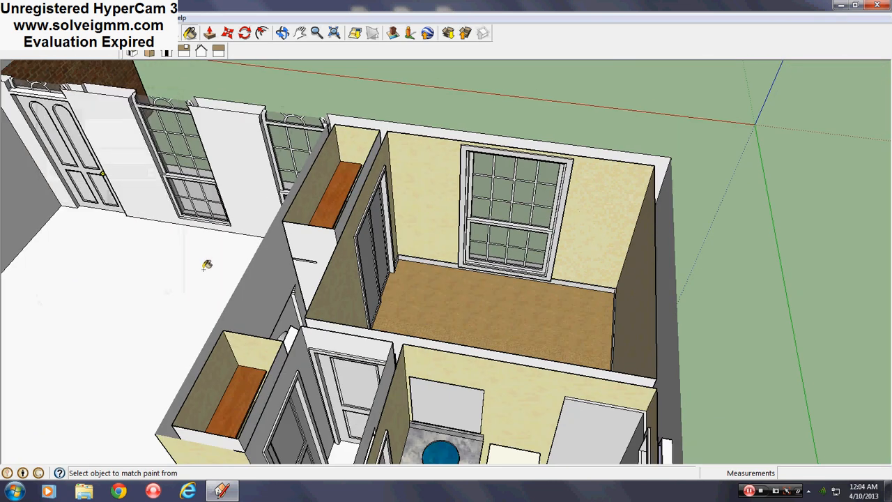
# Step: Draw lines along the openings' edges to cover the rear bedroom window, the adjacent room's window and its glazed door with faces
pyautogui.scroll(-4, 205, 266)
pyautogui.moveTo(206, 266); pyautogui.dragTo(716, 262, button='middle')
pyautogui.scroll(3, 778, 215)
pyautogui.moveTo(328, 249); pyautogui.dragTo(410, 310, button='middle')
pyautogui.scroll(3, 603, 214)
pyautogui.moveTo(461, 195); pyautogui.dragTo(553, 220, button='middle')
pyautogui.scroll(1, 553, 220)
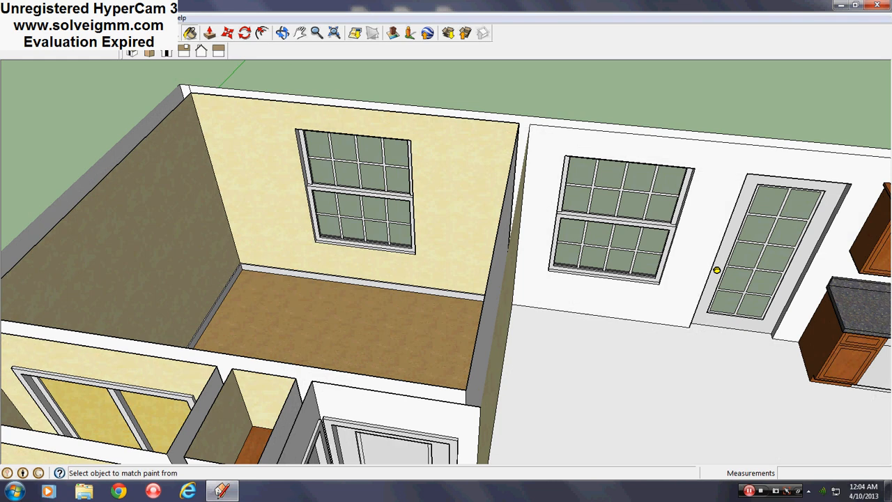
pyautogui.click(411, 140)
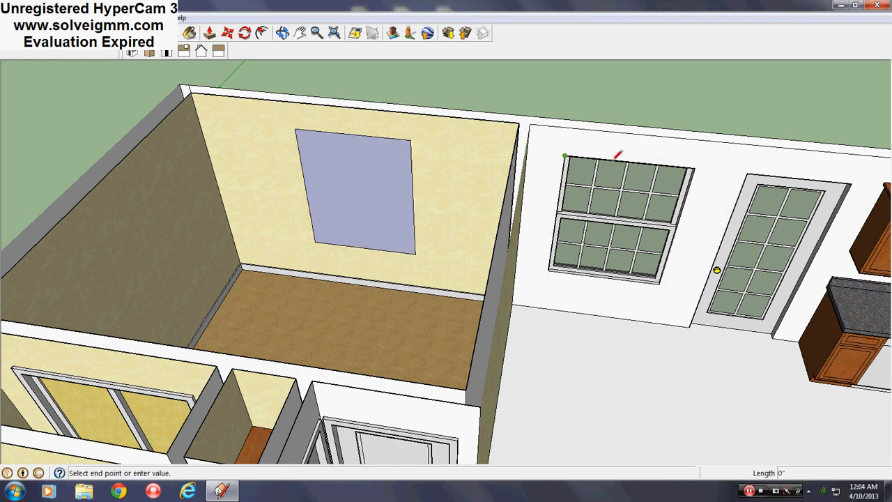
pyautogui.click(694, 168)
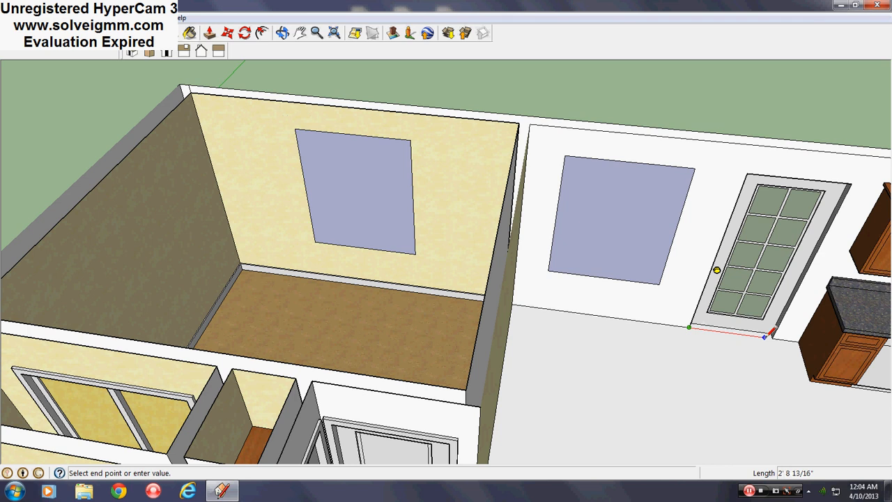
pyautogui.click(772, 336)
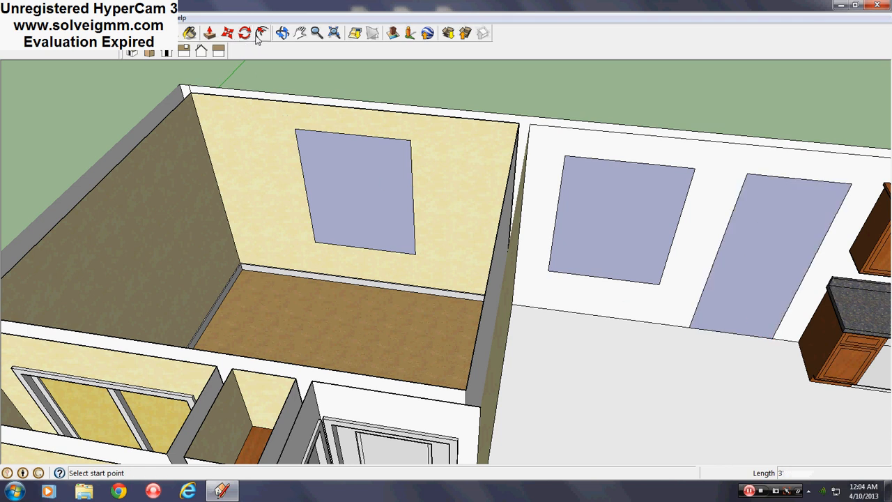
# Step: Offset the outlines of the rear bedroom window, the adjacent room's window and the glazed door outward by 1"
pyautogui.click(360, 150)
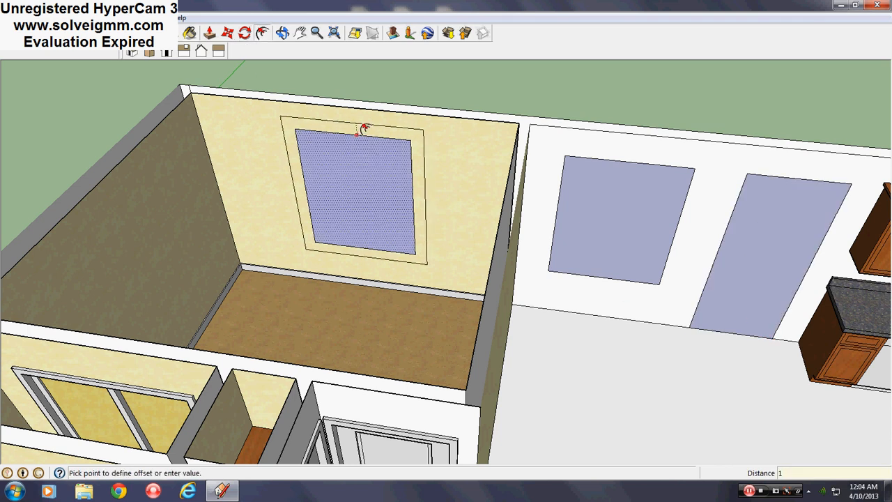
pyautogui.write('1')
pyautogui.press('Return')
pyautogui.doubleClick(620, 179)
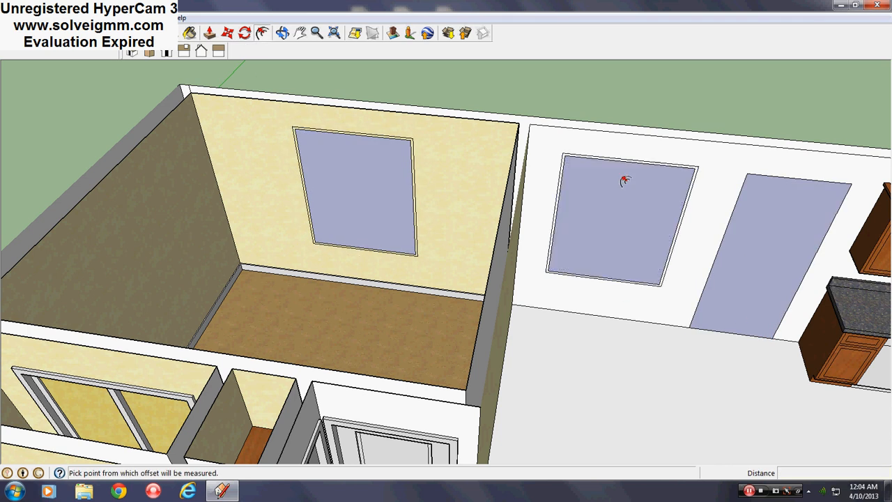
pyautogui.doubleClick(801, 207)
pyautogui.scroll(2, 828, 206)
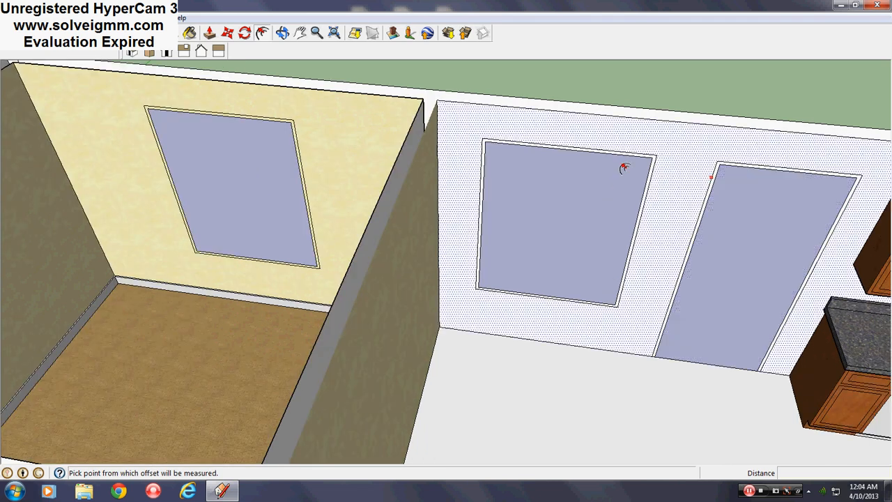
# Step: Offset a 4" trim outline around the adjacent room's window, the glazed door and the rear bedroom window
pyautogui.click(593, 154)
pyautogui.click(604, 139)
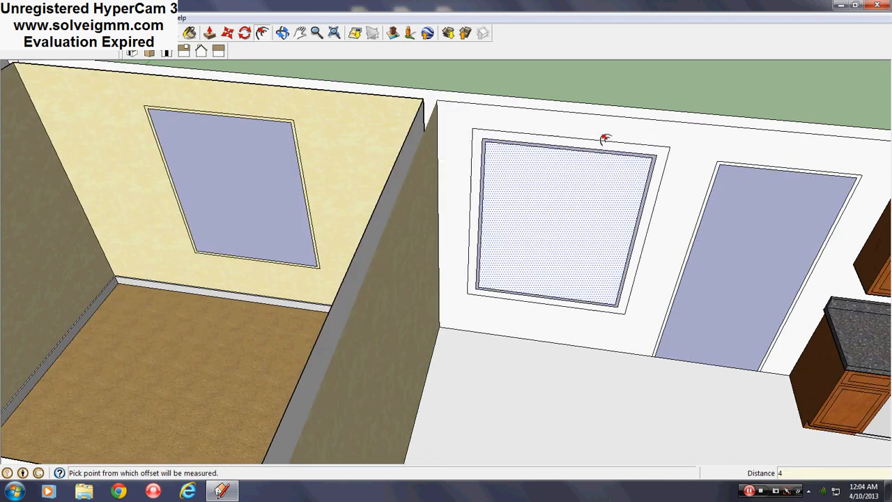
pyautogui.doubleClick(750, 189)
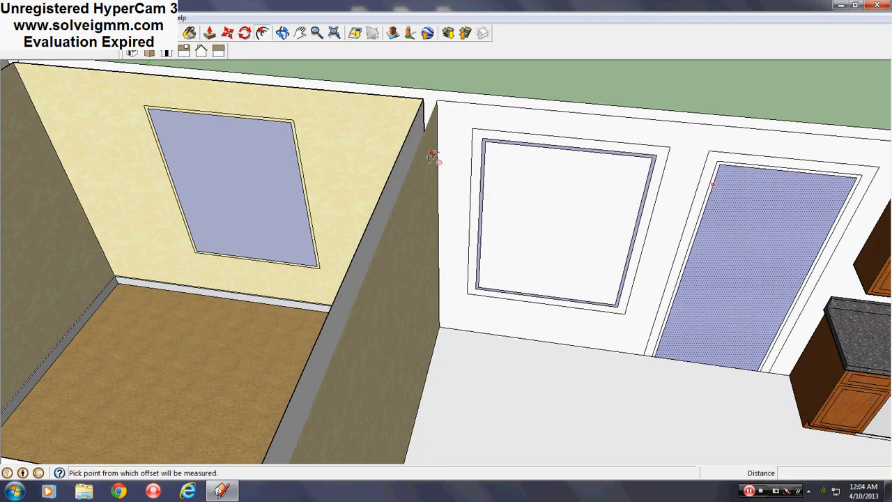
pyautogui.doubleClick(251, 132)
# Step: Erase the faces covering the rear bedroom window and the adjacent room's window
pyautogui.rightClick(292, 188)
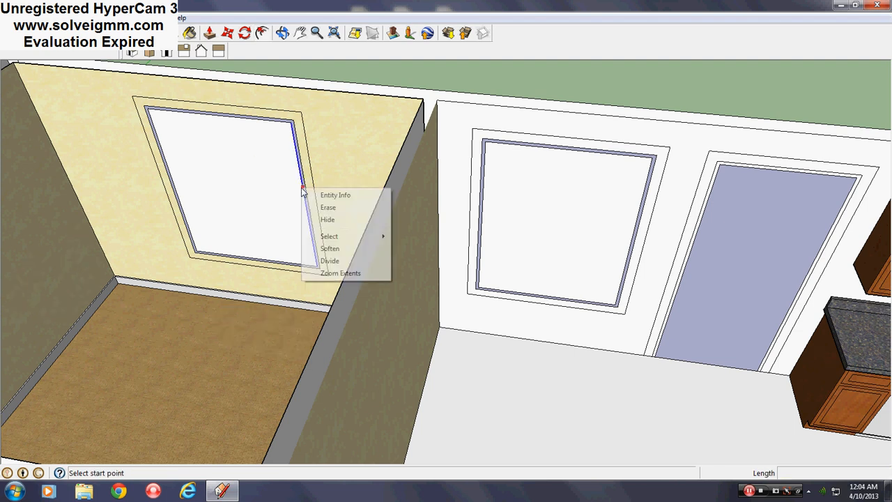
pyautogui.click(315, 209)
pyautogui.rightClick(565, 180)
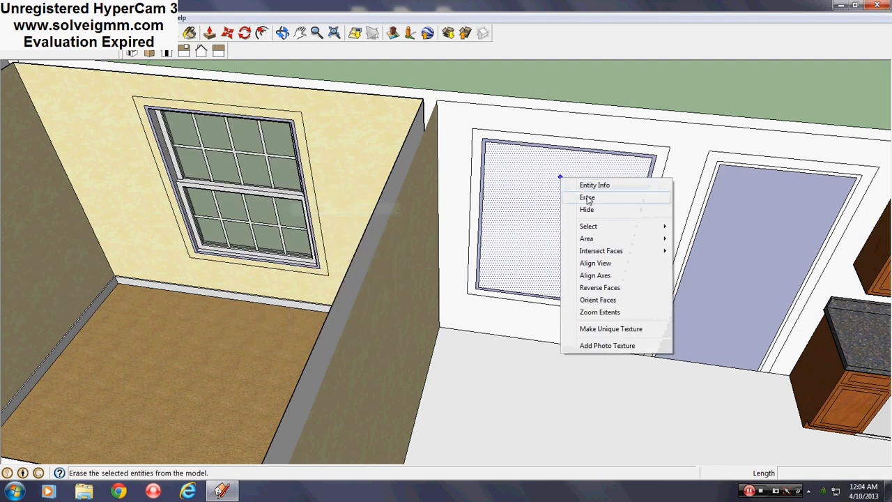
pyautogui.click(585, 197)
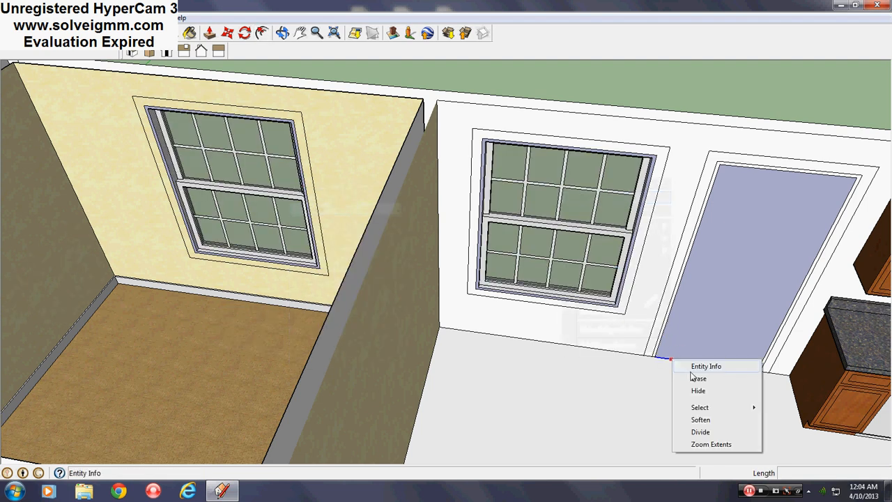
# Step: Erase the face covering the glazed door and the stray edges along its threshold from below the floor
pyautogui.click(698, 378)
pyautogui.scroll(4, 770, 376)
pyautogui.moveTo(562, 358); pyautogui.dragTo(834, 72, button='middle')
pyautogui.moveTo(479, 356); pyautogui.dragTo(541, 335, button='middle')
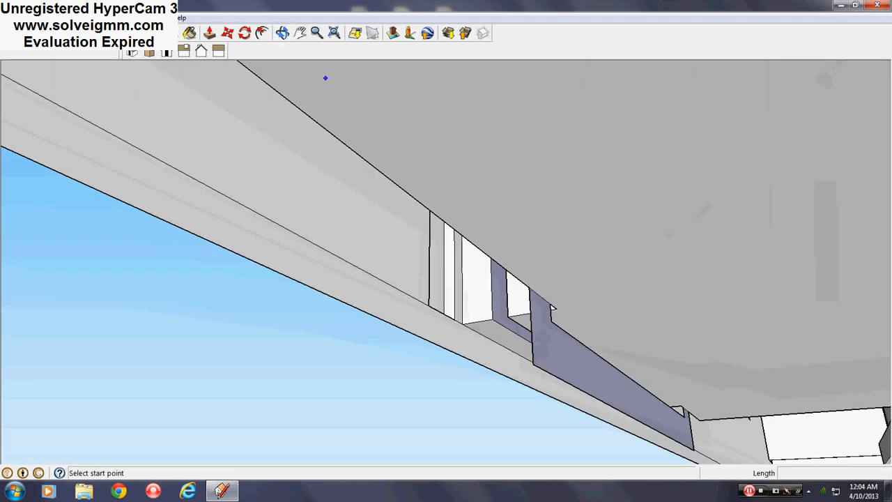
pyautogui.press('e')
pyautogui.moveTo(552, 316); pyautogui.dragTo(633, 376)
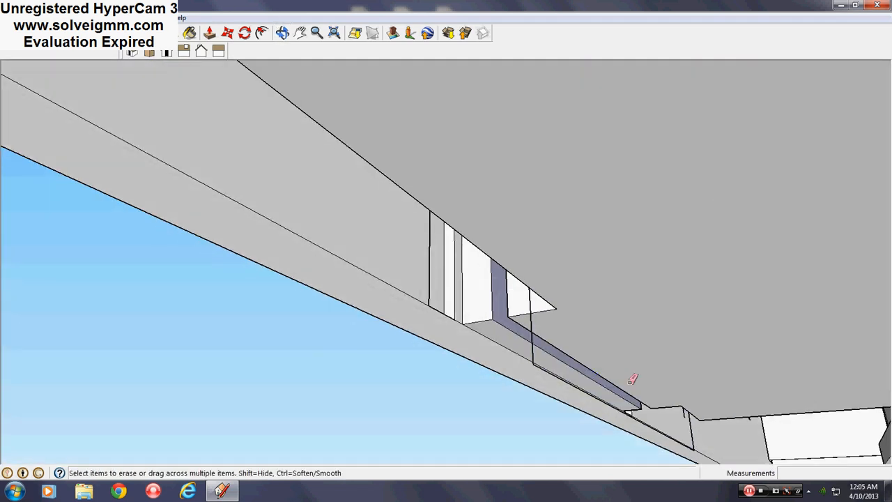
pyautogui.scroll(2, 695, 428)
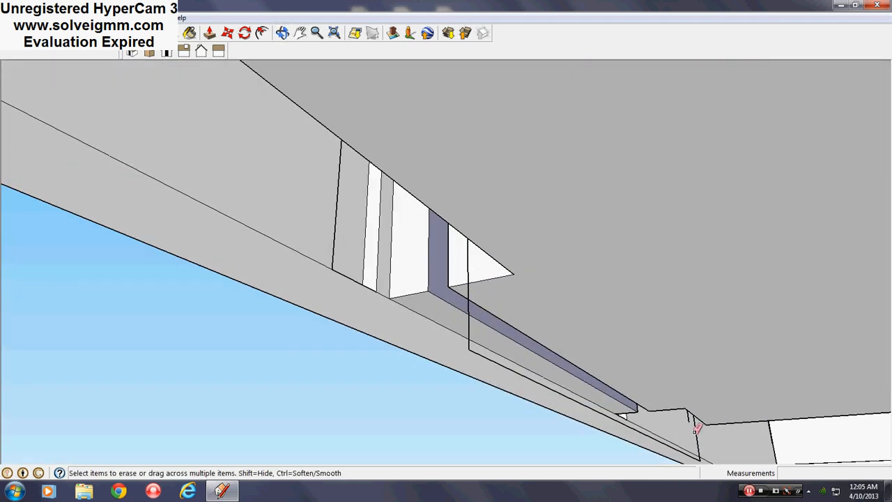
pyautogui.click(468, 348)
pyautogui.scroll(-1, 365, 211)
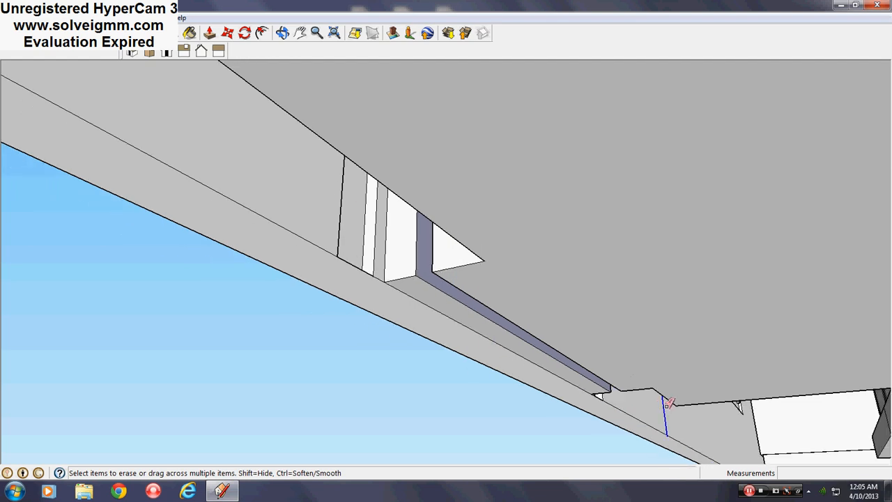
# Step: Cover the kitchen sink window and the two windows of the bedroom beside the kitchen with faces by drawing along their top edges
pyautogui.scroll(-6, 488, 369)
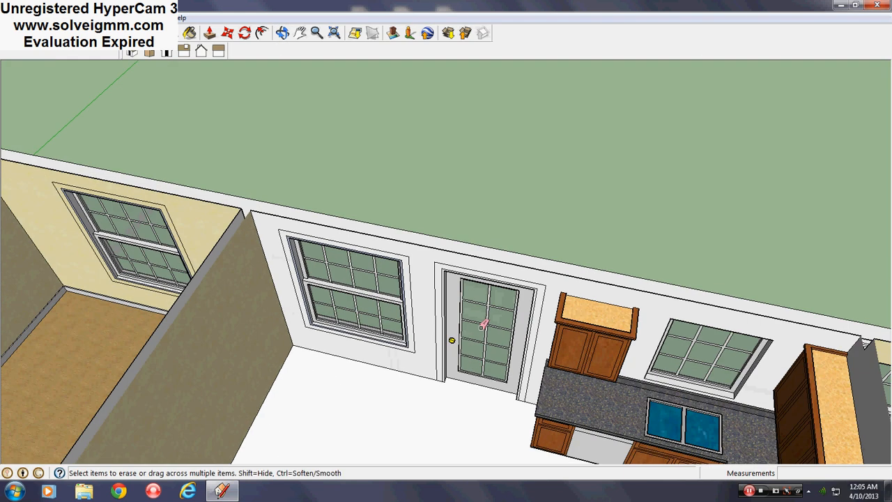
pyautogui.moveTo(481, 327); pyautogui.dragTo(520, 302, button='middle')
pyautogui.scroll(2, 709, 405)
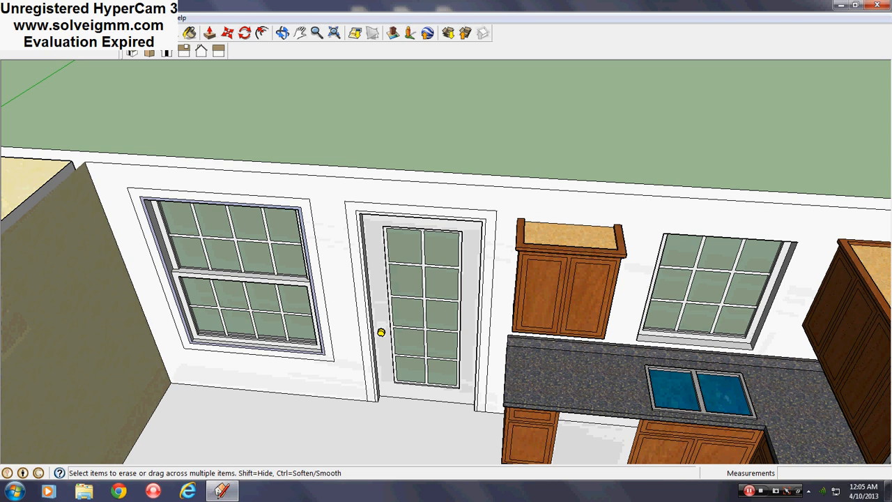
pyautogui.press('l')
pyautogui.click(664, 233)
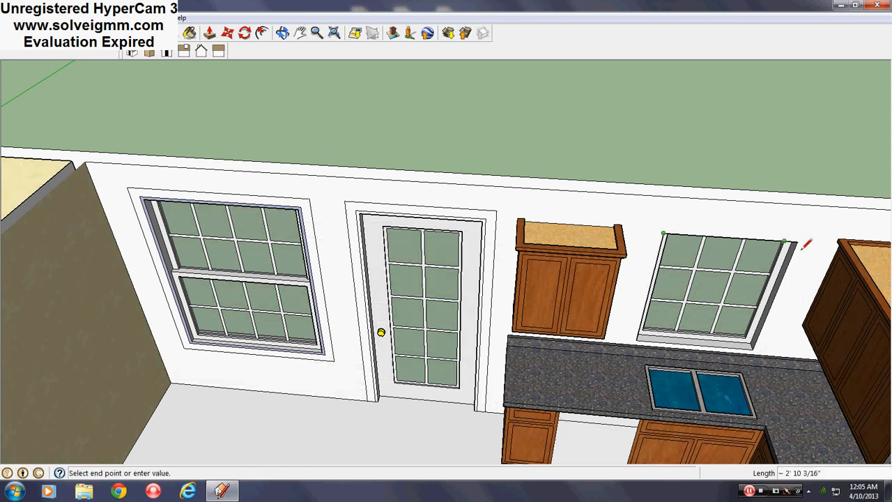
pyautogui.click(798, 239)
pyautogui.scroll(-5, 720, 260)
pyautogui.moveTo(706, 258); pyautogui.dragTo(613, 282, button='middle')
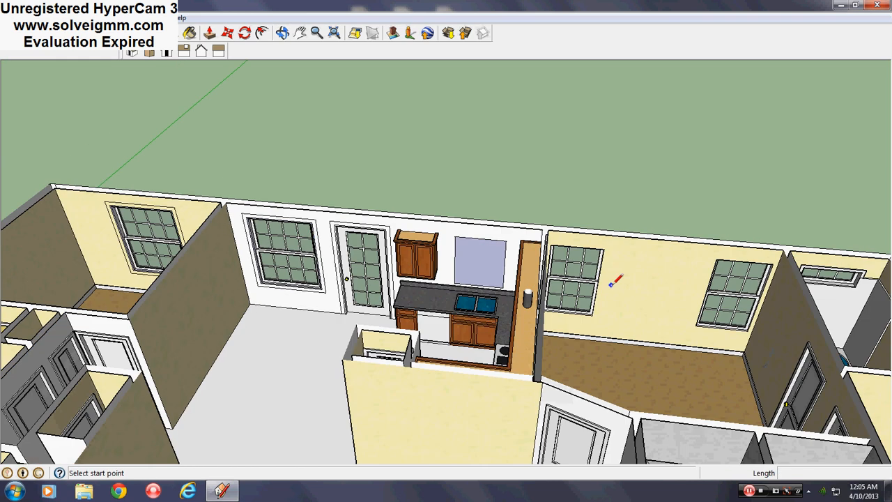
pyautogui.scroll(3, 686, 272)
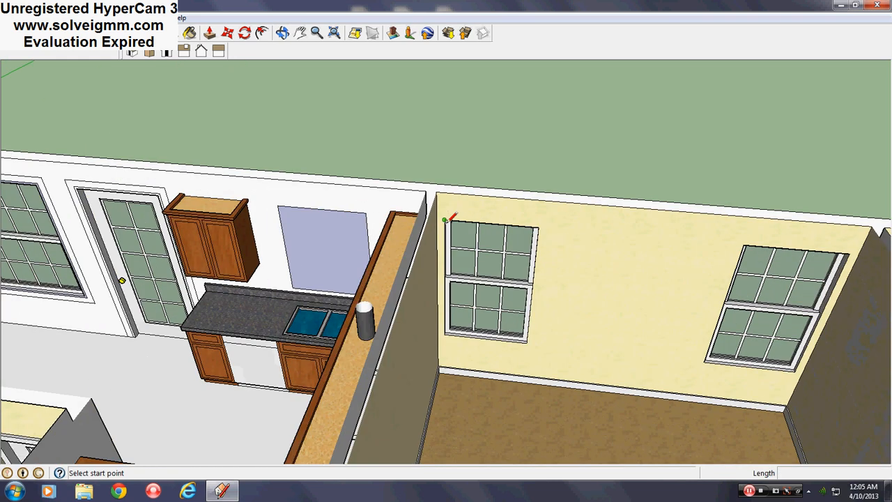
pyautogui.click(445, 220)
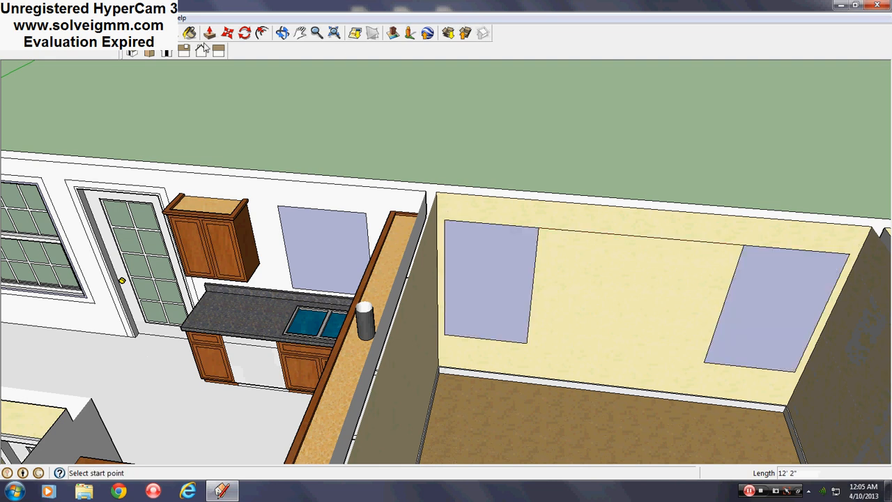
# Step: Erase the stray line between the two covered windows on the bedroom wall beside the kitchen
pyautogui.press('e')
pyautogui.scroll(-4, 493, 292)
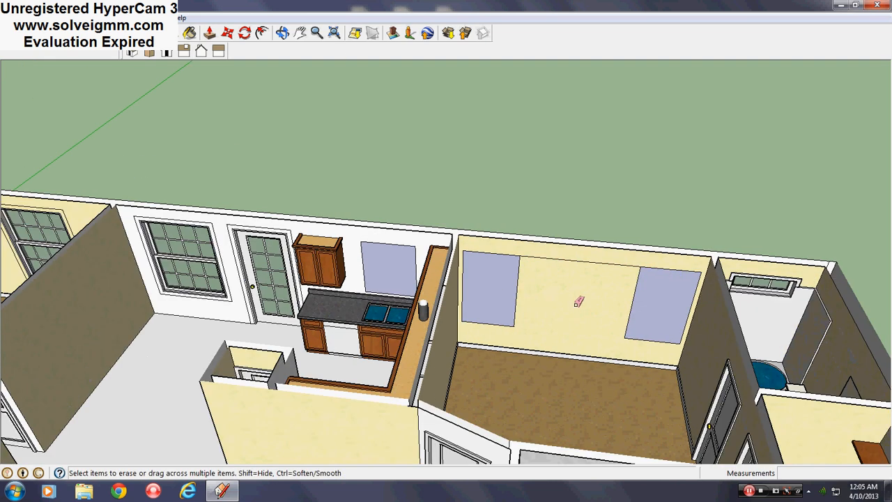
pyautogui.scroll(-3, 653, 300)
pyautogui.moveTo(653, 301); pyautogui.dragTo(629, 295, button='middle')
pyautogui.scroll(4, 613, 295)
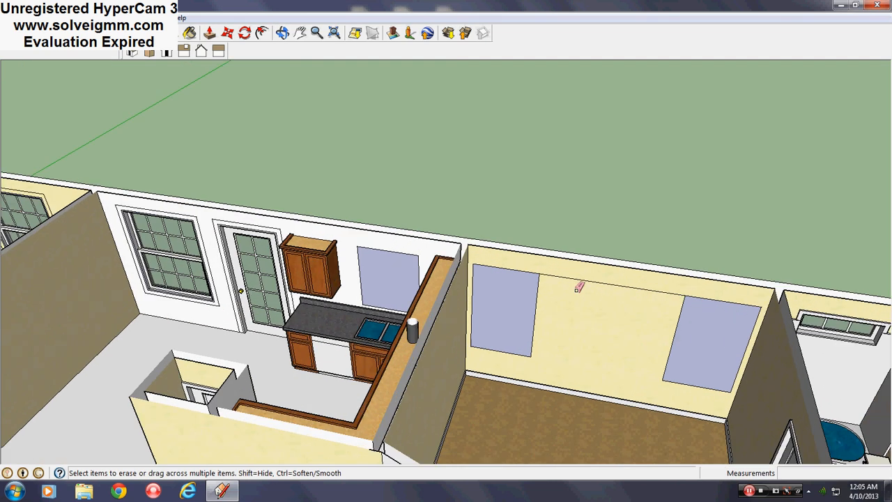
pyautogui.scroll(1, 577, 289)
pyautogui.click(579, 272)
pyautogui.scroll(2, 273, 297)
pyautogui.moveTo(274, 298); pyautogui.dragTo(353, 280, button='middle')
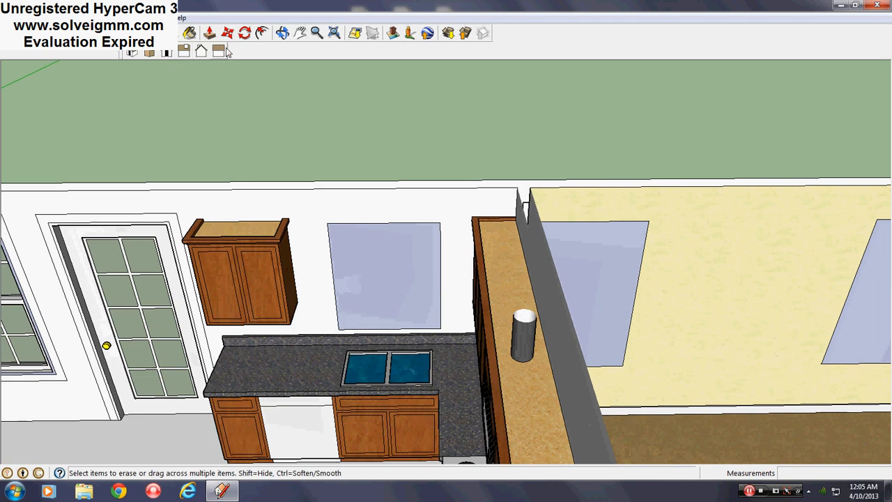
# Step: Offset the outlines of the kitchen sink window and the neighbouring bedroom's two windows outward by 1", matching the door's inner trim line
pyautogui.click(262, 33)
pyautogui.click(396, 223)
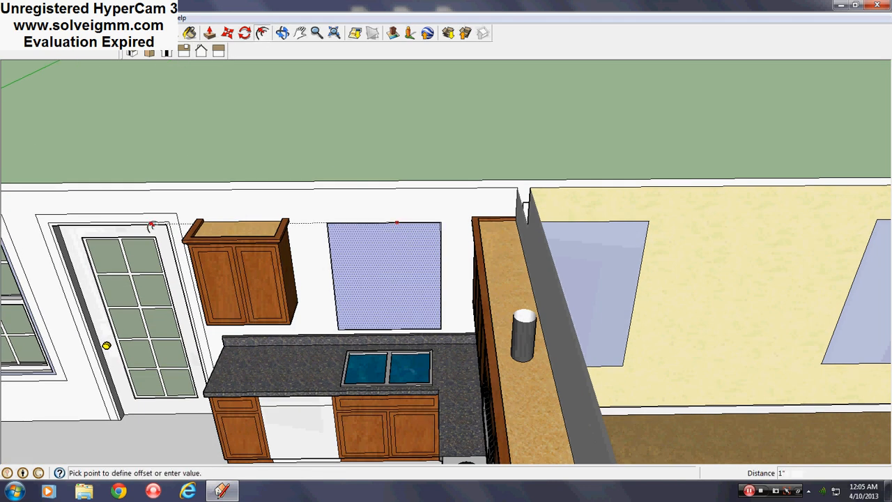
pyautogui.press('Escape')
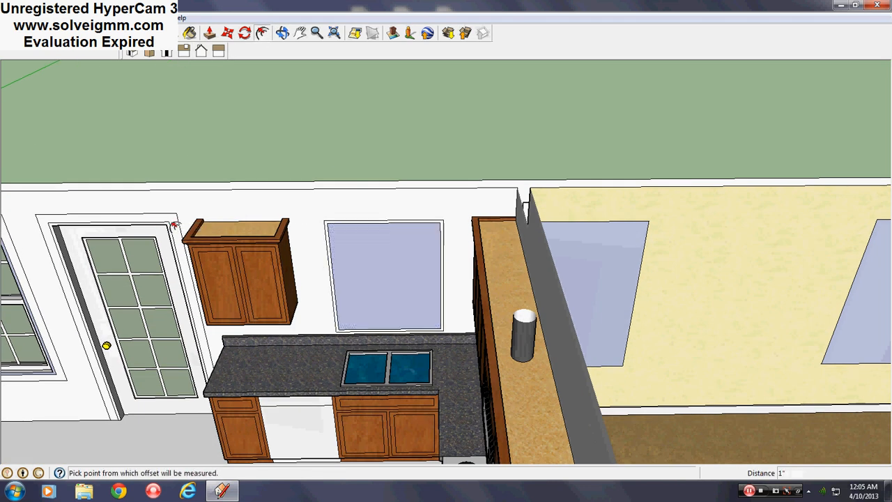
pyautogui.click(597, 223)
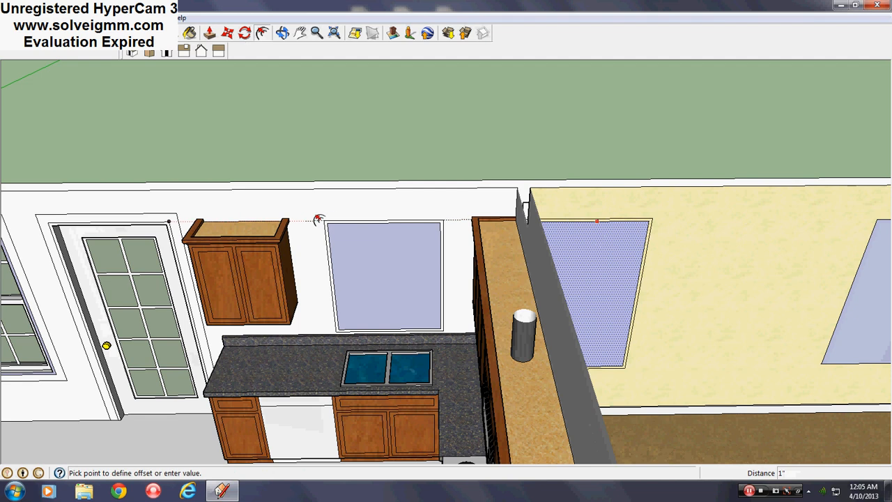
pyautogui.click(391, 226)
pyautogui.scroll(-2, 388, 223)
pyautogui.scroll(2, 792, 244)
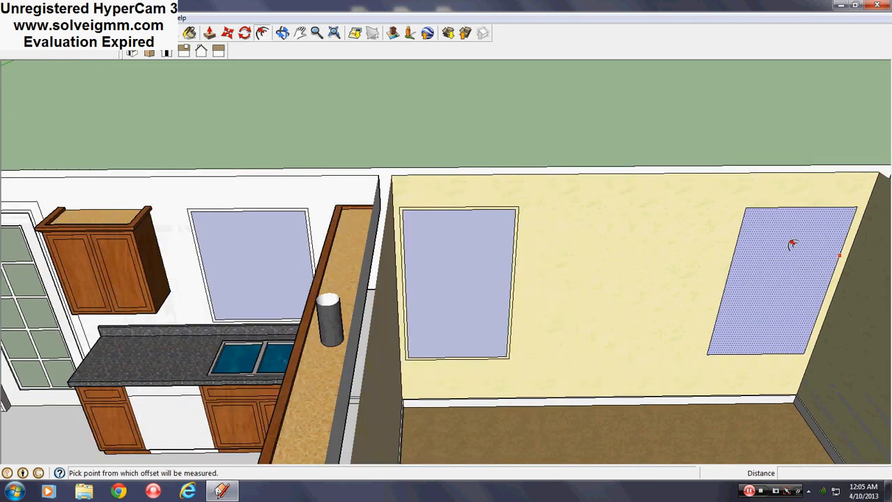
pyautogui.doubleClick(790, 237)
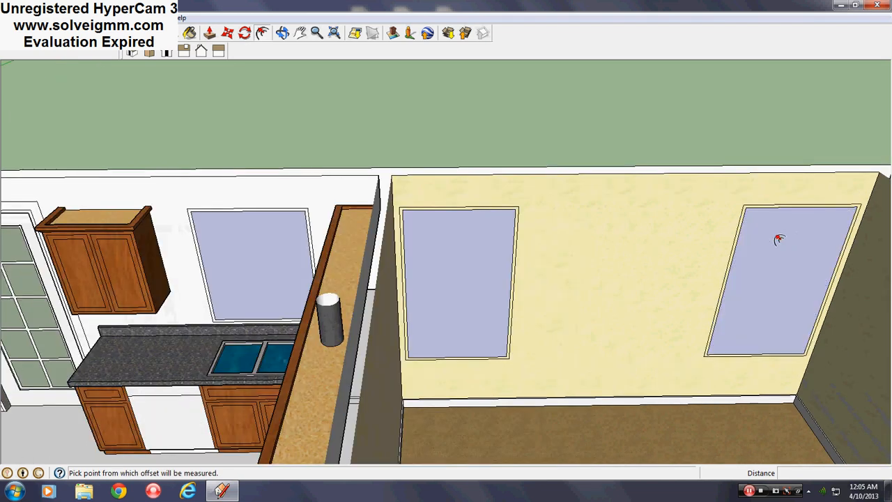
# Step: Offset a 4" trim outline around the kitchen sink window, aligned with the glazed door's outer trim
pyautogui.click(244, 231)
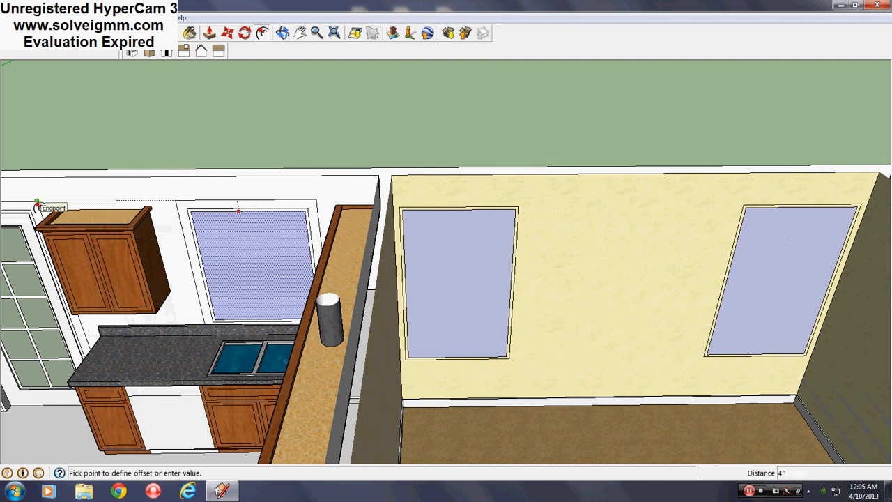
# Step: Offset the outlines of the kitchen window and the two windows in the adjoining yellow-walled room outward by 4 inches
pyautogui.click(37, 204)
pyautogui.doubleClick(414, 241)
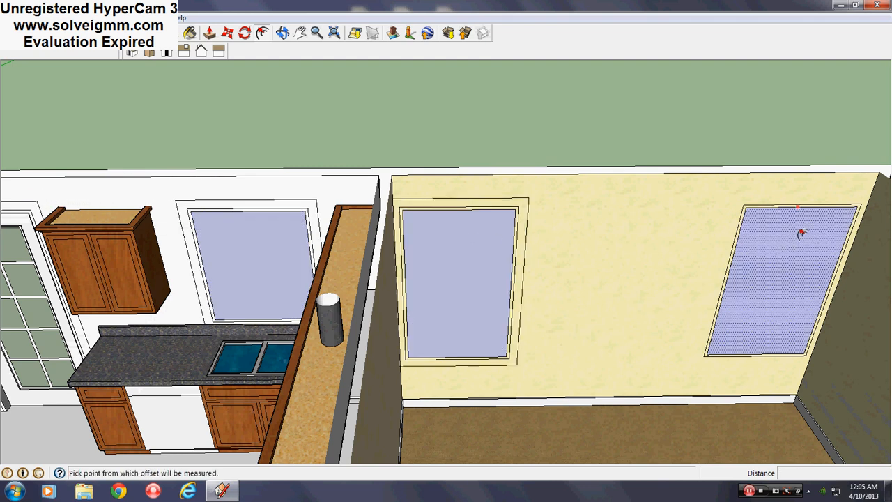
pyautogui.click(801, 234)
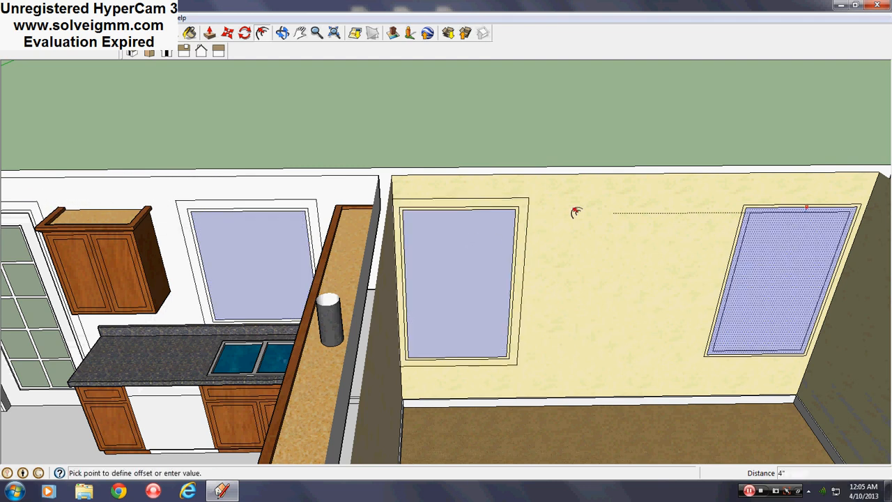
pyautogui.click(529, 203)
# Step: Erase the blank faces covering the kitchen window and both windows of the yellow-walled room
pyautogui.press('l')
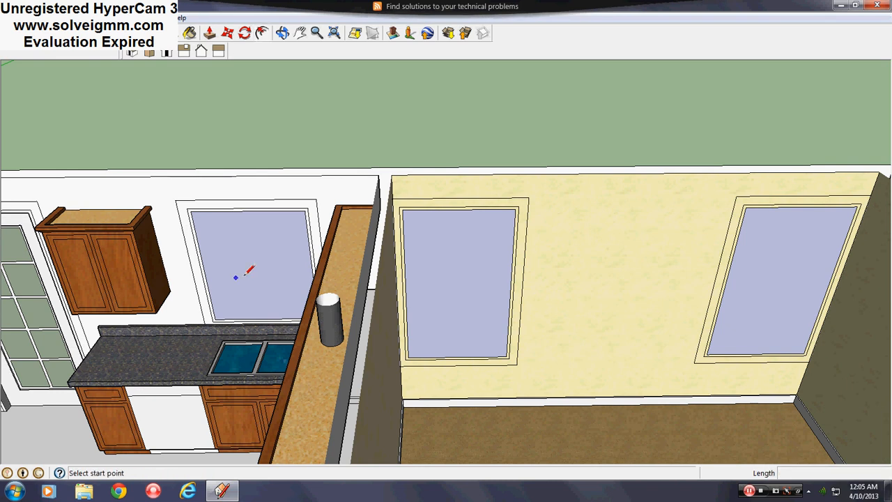
pyautogui.rightClick(243, 273)
pyautogui.click(268, 294)
pyautogui.rightClick(473, 258)
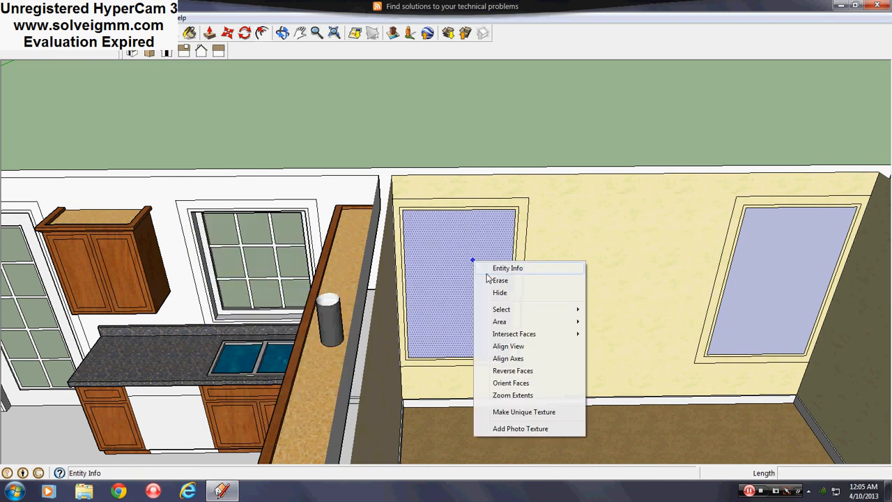
pyautogui.click(492, 279)
pyautogui.rightClick(795, 251)
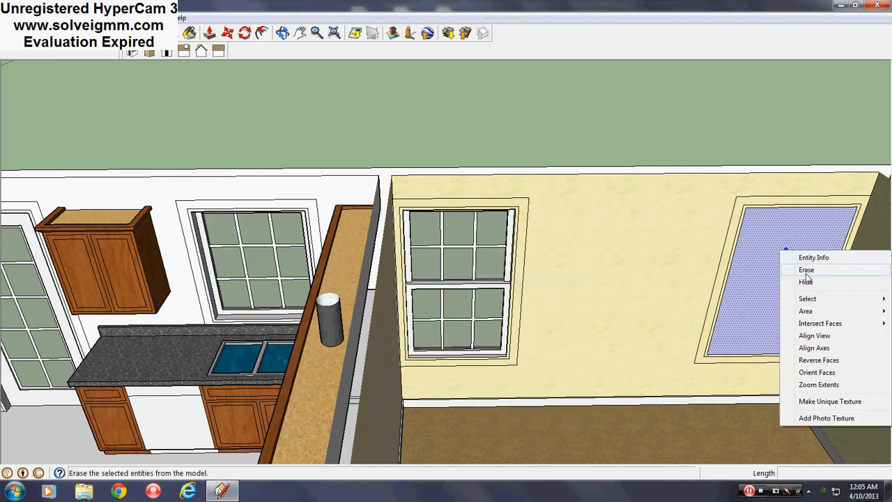
pyautogui.click(806, 271)
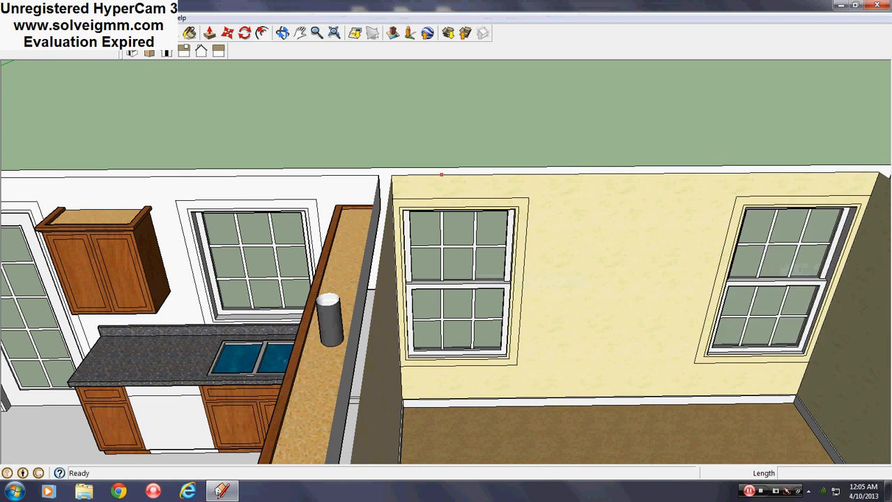
# Step: Erase the stray lower edge of the kitchen window's offset outline behind the countertop
pyautogui.press('e')
pyautogui.scroll(6, 201, 363)
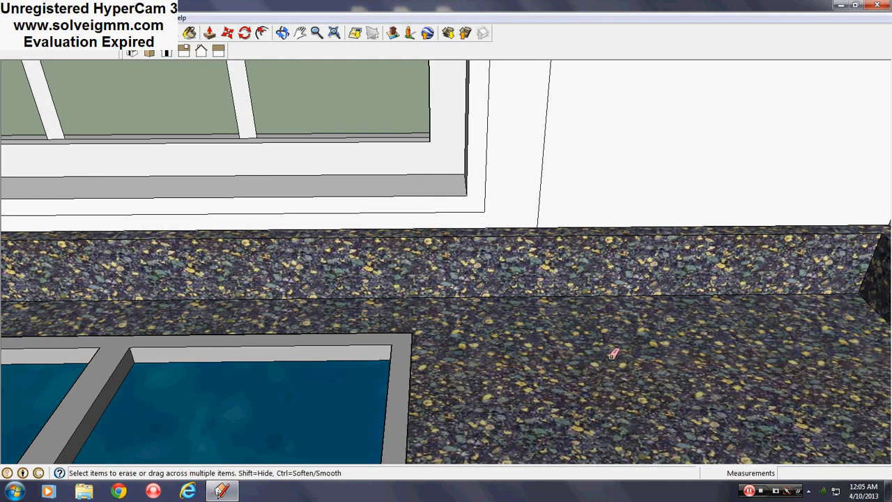
pyautogui.moveTo(611, 355)
pyautogui.mouseDown(button='middle')
pyautogui.moveTo(243, 165)
pyautogui.moveTo(205, 193)
pyautogui.moveTo(174, 300)
pyautogui.moveTo(259, 395)
pyautogui.moveTo(350, 325)
pyautogui.mouseUp(button='middle')
pyautogui.moveTo(383, 218)
pyautogui.mouseDown(button='middle')
pyautogui.moveTo(374, 143)
pyautogui.moveTo(328, 161)
pyautogui.moveTo(362, 175)
pyautogui.mouseUp(button='middle')
pyautogui.scroll(-1, 362, 175)
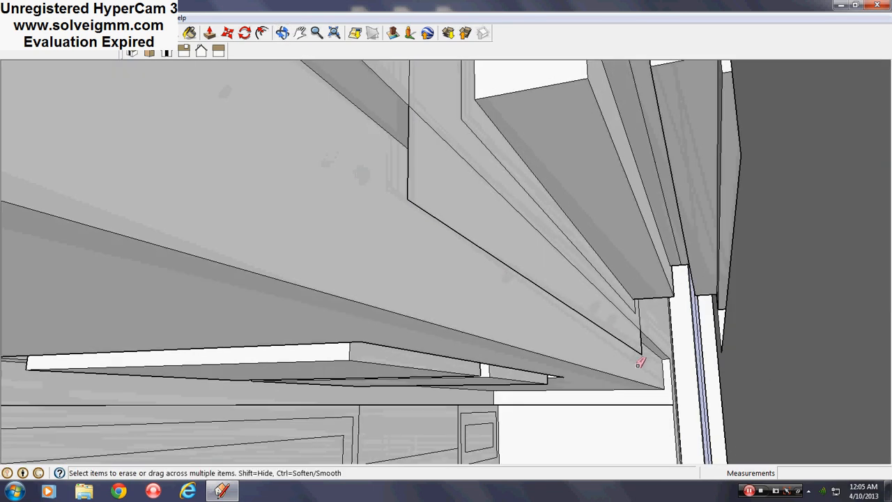
pyautogui.click(641, 352)
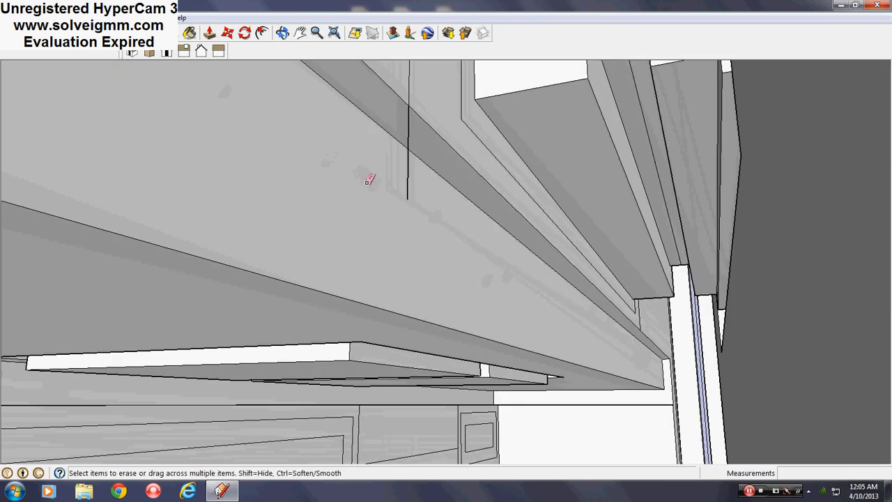
pyautogui.scroll(-10, 420, 198)
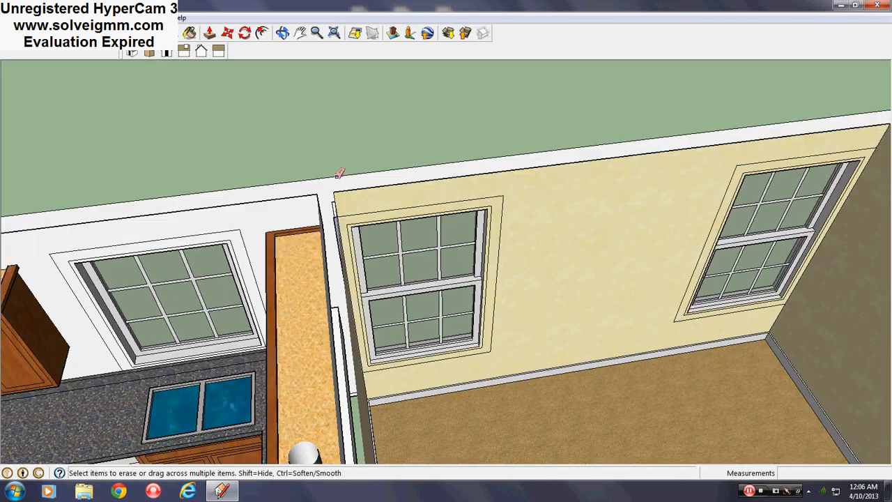
# Step: Erase the offset face sticking into the wall cavity between the kitchen and the yellow-walled room
pyautogui.scroll(3, 253, 201)
pyautogui.scroll(4, 445, 230)
pyautogui.moveTo(378, 231); pyautogui.dragTo(408, 315, button='middle')
pyautogui.scroll(3, 409, 313)
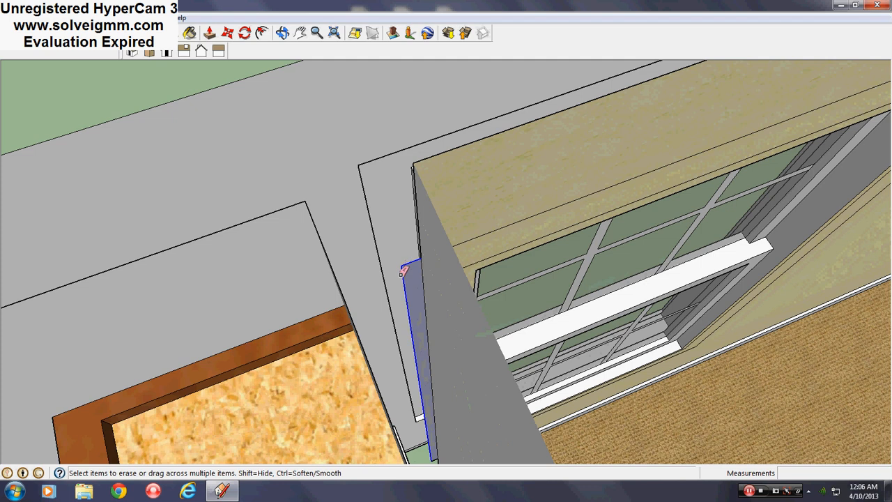
pyautogui.moveTo(402, 272)
pyautogui.mouseDown(button='middle')
pyautogui.moveTo(534, 251)
pyautogui.moveTo(530, 280)
pyautogui.moveTo(458, 362)
pyautogui.mouseUp(button='middle')
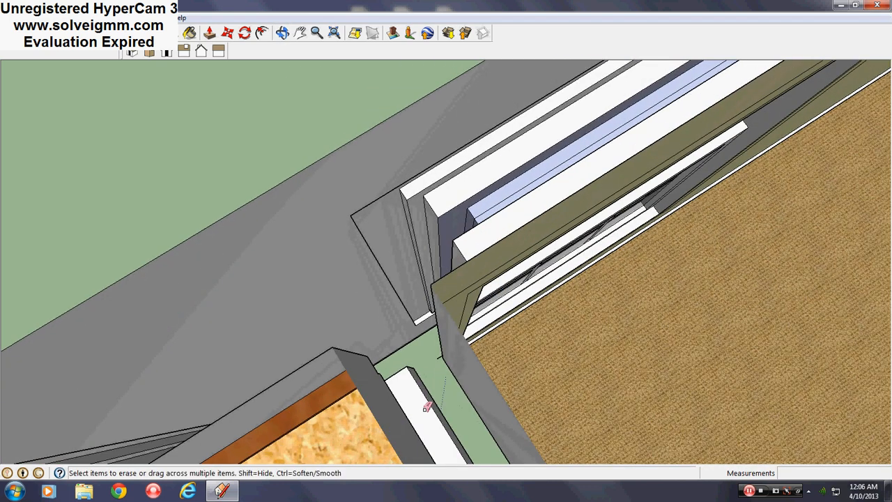
pyautogui.scroll(4, 427, 408)
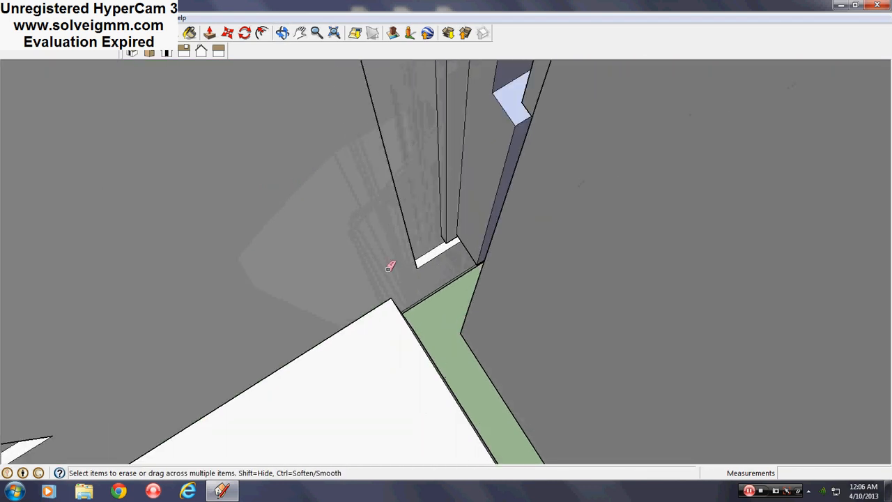
pyautogui.scroll(-8, 391, 266)
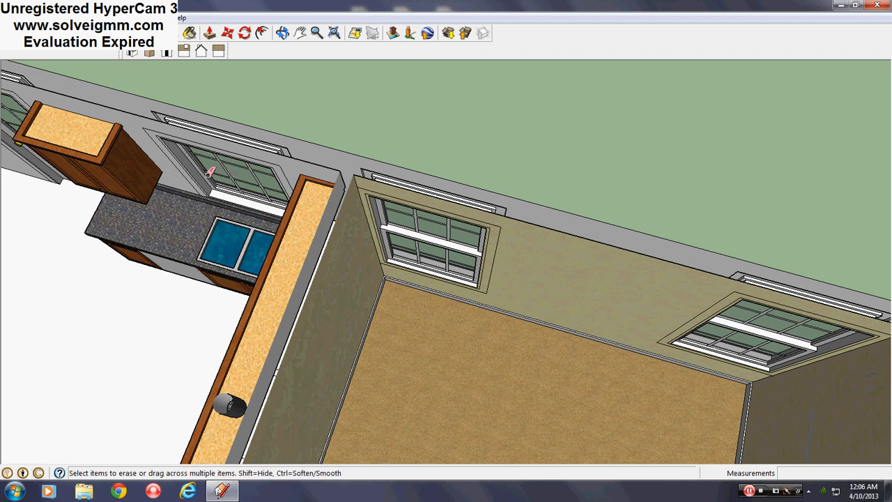
# Step: Erase the offset face sticking into the wall cavity between the yellow-walled room and the bathroom
pyautogui.scroll(-3, 208, 174)
pyautogui.scroll(7, 551, 278)
pyautogui.moveTo(472, 202)
pyautogui.mouseDown(button='middle')
pyautogui.moveTo(476, 213)
pyautogui.moveTo(460, 221)
pyautogui.mouseUp(button='middle')
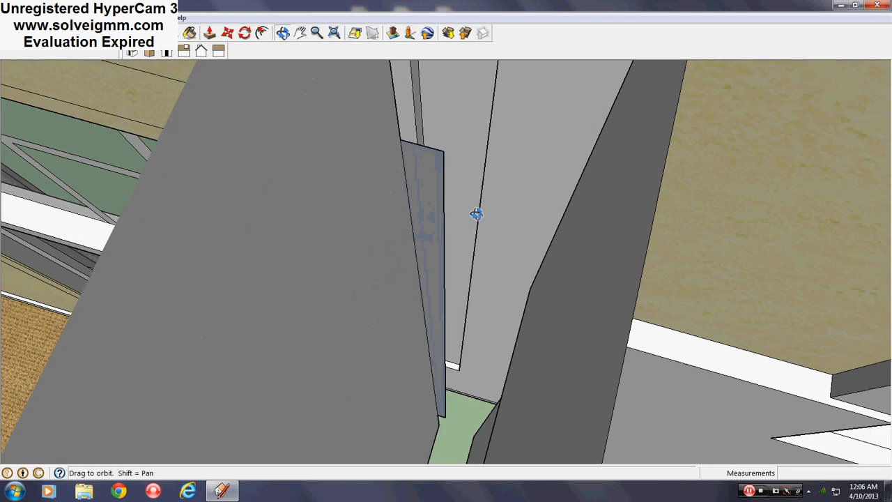
pyautogui.click(452, 205)
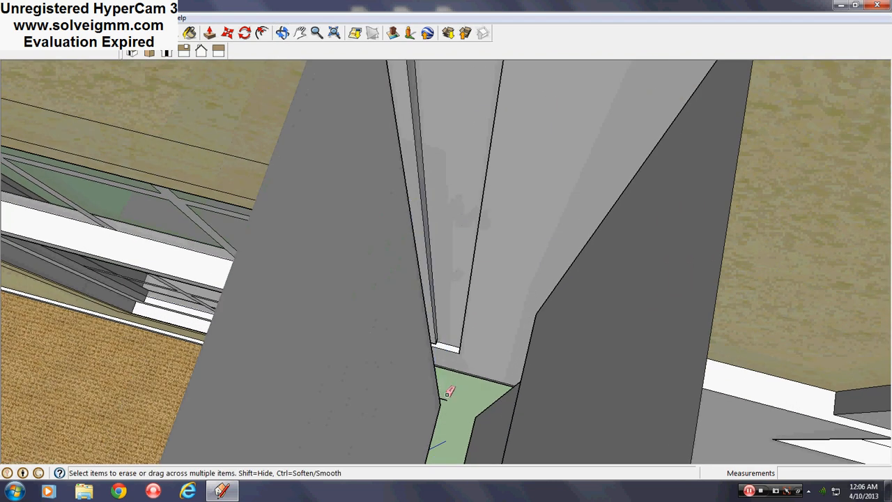
pyautogui.scroll(-10, 472, 310)
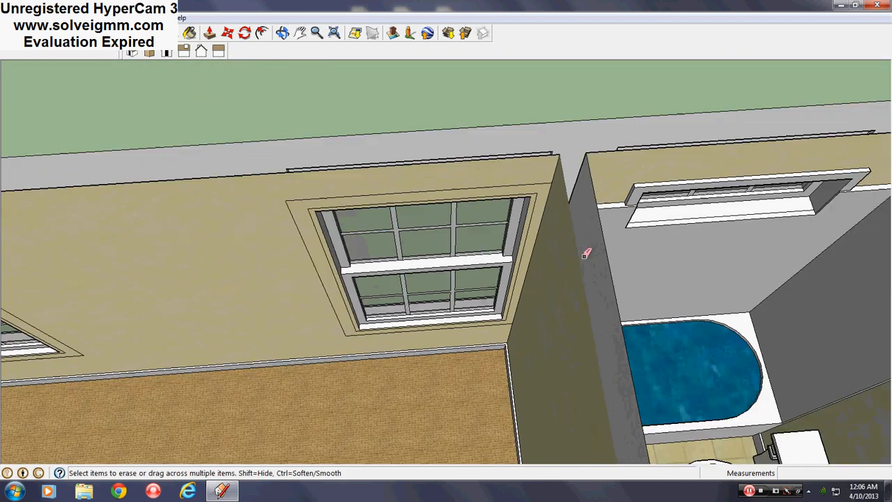
pyautogui.scroll(5, 227, 326)
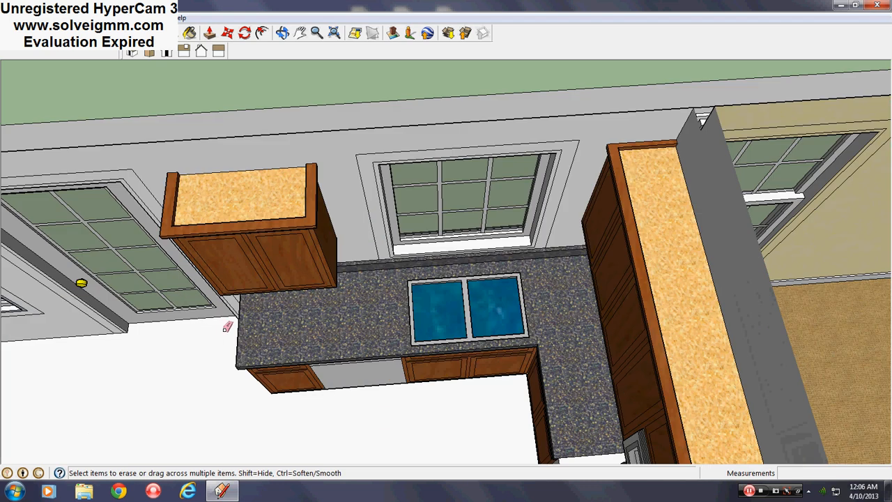
# Step: Paint the trim band around the kitchen window with the colour sampled from its frame
pyautogui.click(188, 34)
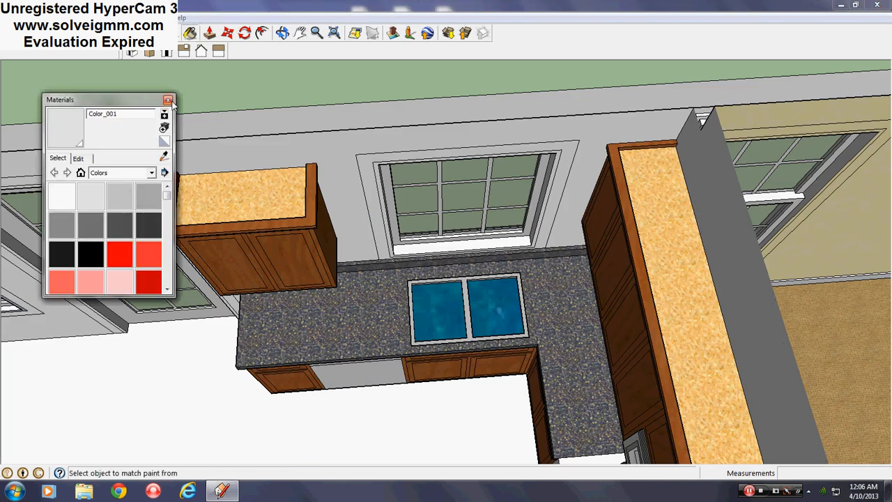
pyautogui.click(168, 100)
pyautogui.scroll(-3, 392, 230)
pyautogui.scroll(-3, 361, 230)
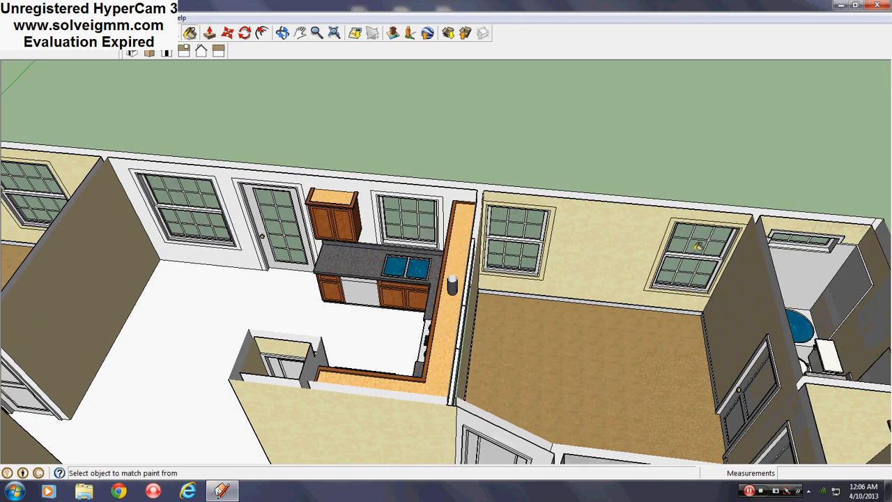
pyautogui.scroll(10, 698, 247)
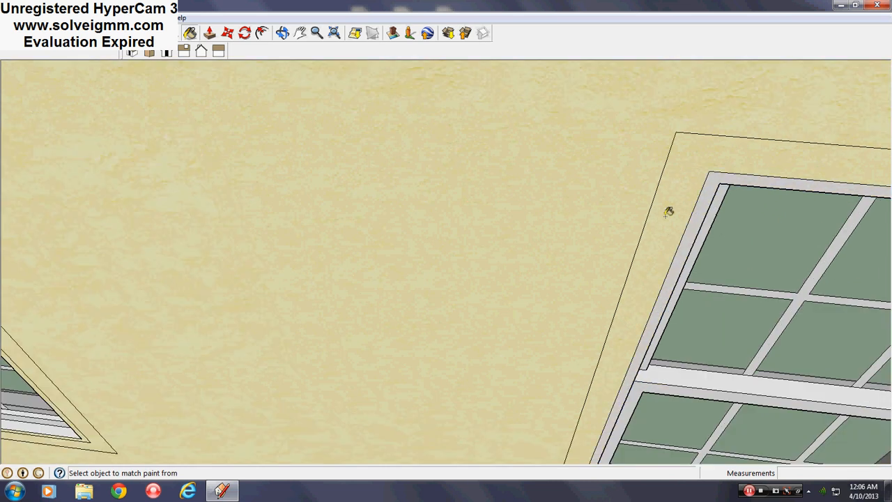
pyautogui.scroll(-3, 654, 244)
pyautogui.scroll(3, 139, 169)
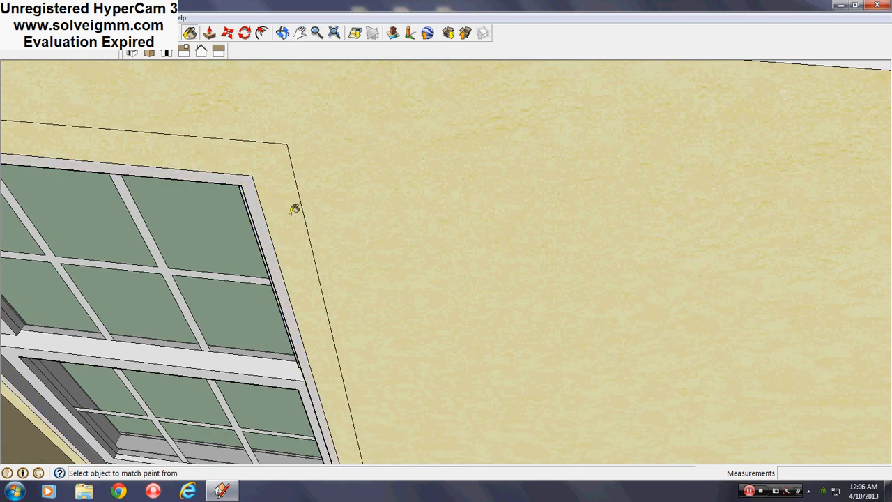
pyautogui.scroll(-6, 295, 209)
pyautogui.scroll(3, 469, 215)
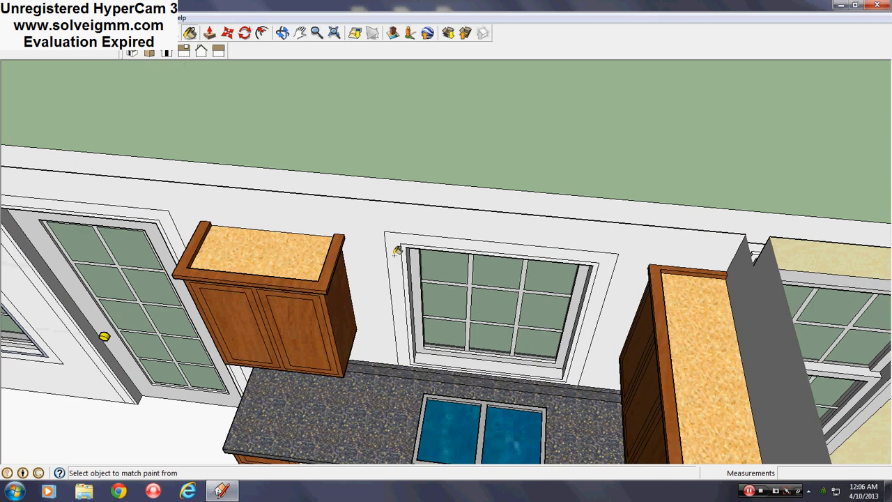
pyautogui.scroll(3, 397, 251)
pyautogui.click(414, 258)
pyautogui.click(395, 269)
pyautogui.scroll(-6, 613, 282)
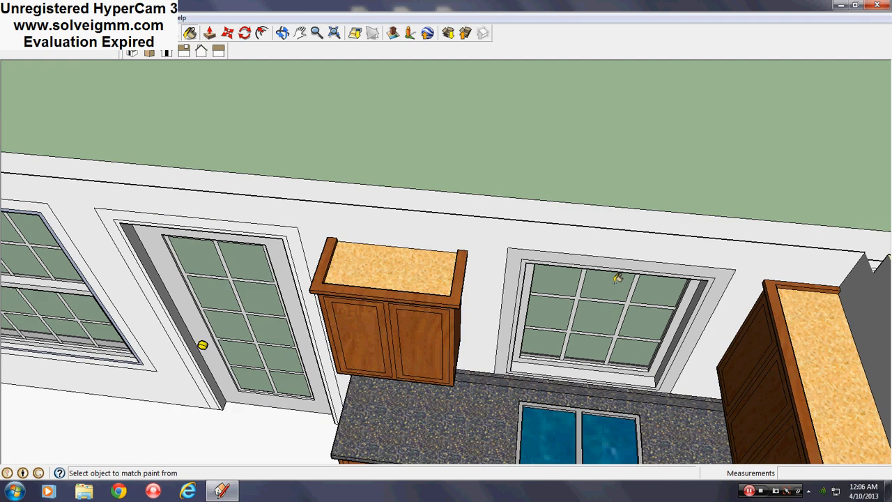
# Step: Paint the trim bands around the window beside the glass door and around the door with the sampled frame colour
pyautogui.scroll(4, 311, 265)
pyautogui.scroll(1, 380, 244)
pyautogui.click(379, 244)
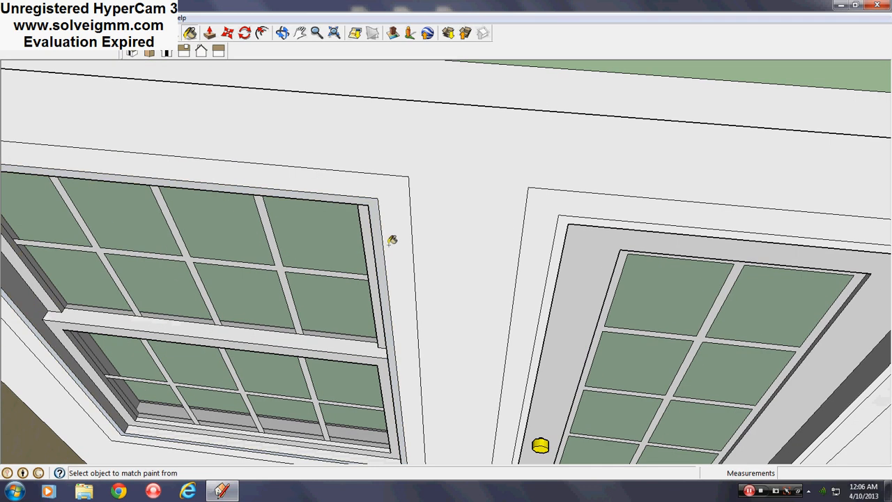
pyautogui.click(390, 243)
pyautogui.click(557, 245)
pyautogui.scroll(-4, 607, 263)
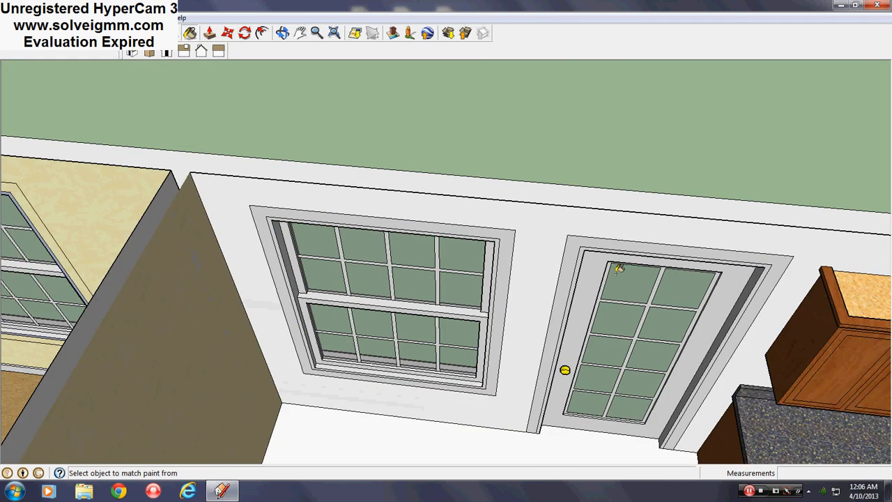
# Step: Try to paint the trim band around the window in the carpeted corner room with the sampled frame colour
pyautogui.scroll(-2, 179, 232)
pyautogui.scroll(5, 457, 243)
pyautogui.scroll(3, 457, 242)
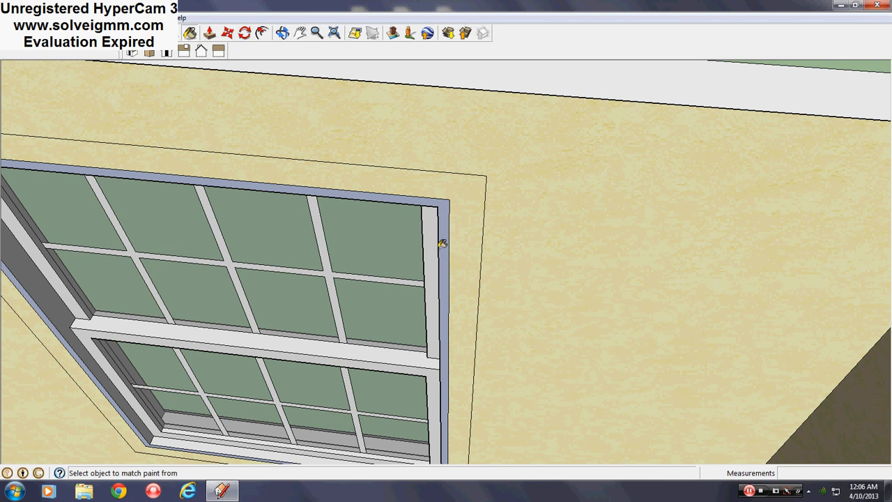
pyautogui.click(448, 227)
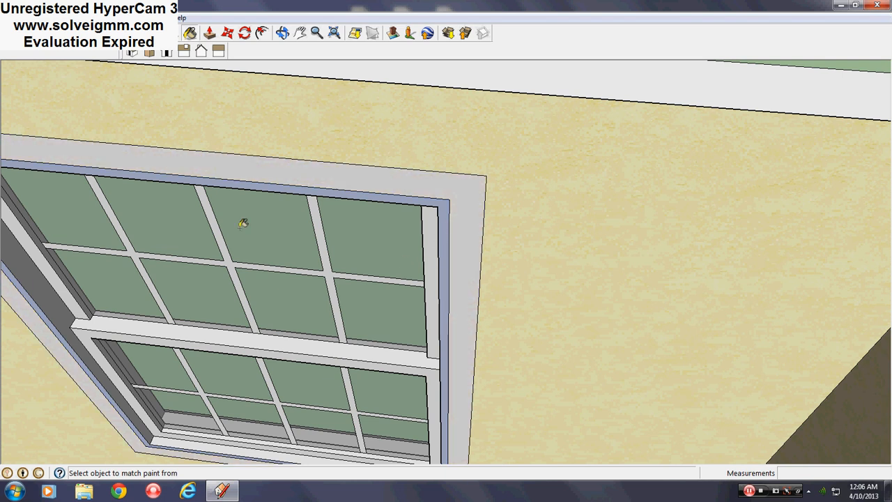
pyautogui.scroll(-4, 243, 223)
pyautogui.press('alt')
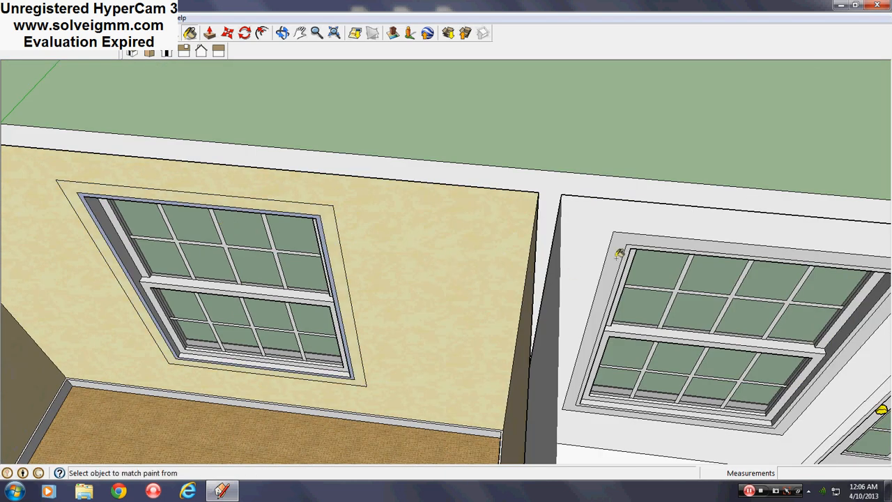
# Step: Try painting the outer trim band of the glass door with a sampled colour and undo it
pyautogui.scroll(-4, 298, 230)
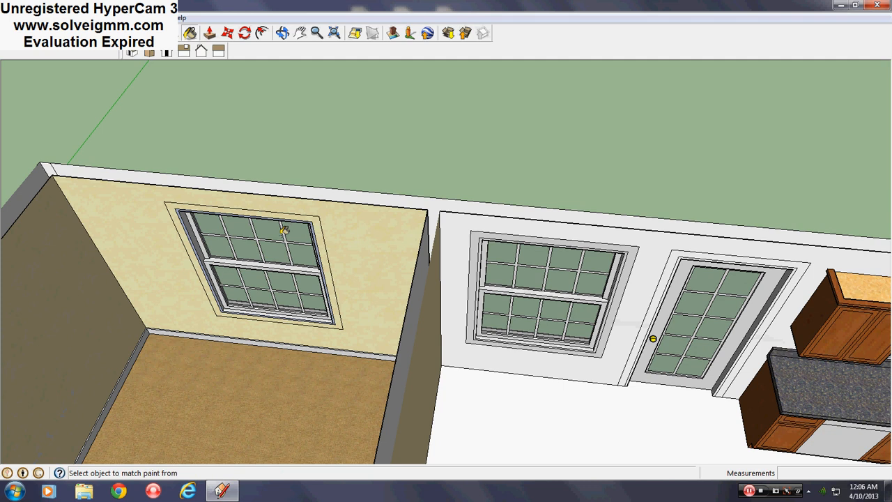
pyautogui.scroll(6, 69, 212)
pyautogui.scroll(2, 193, 210)
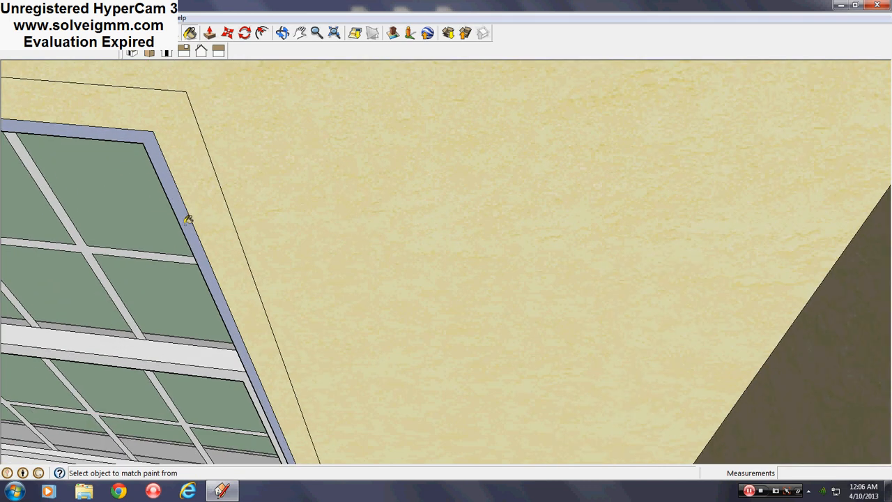
pyautogui.scroll(-3, 213, 207)
pyautogui.scroll(-3, 119, 213)
pyautogui.scroll(3, 612, 310)
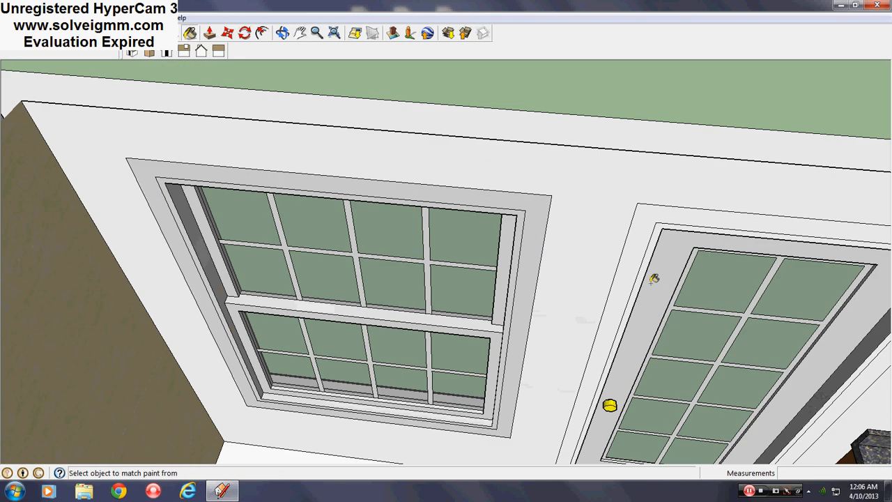
pyautogui.click(611, 309)
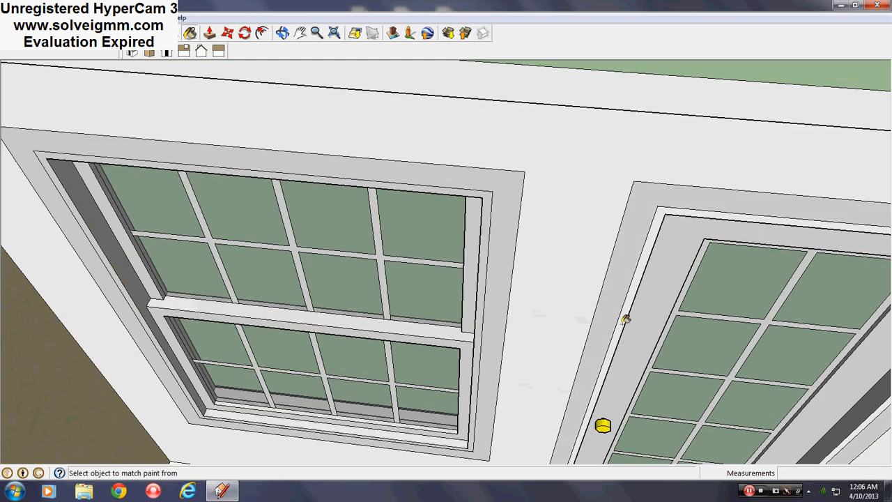
pyautogui.hotkey('ctrl', 'z')
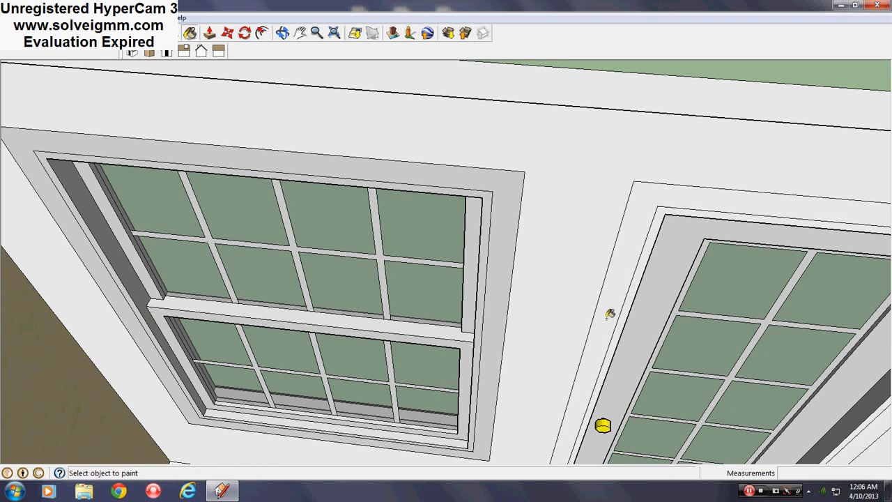
# Step: Paint the glass door's outer trim band with the colour sampled from its frame
pyautogui.scroll(-3, 610, 313)
pyautogui.scroll(4, 610, 314)
pyautogui.press('alt')
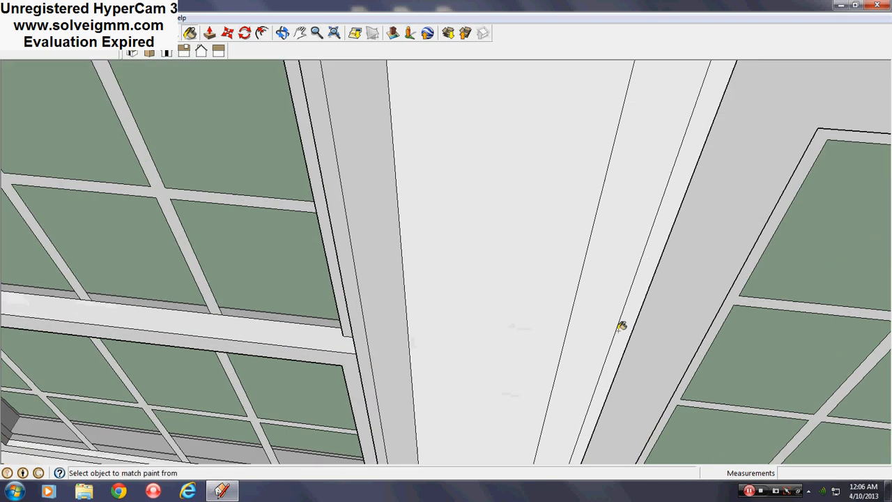
pyautogui.click(602, 327)
pyautogui.scroll(-5, 235, 247)
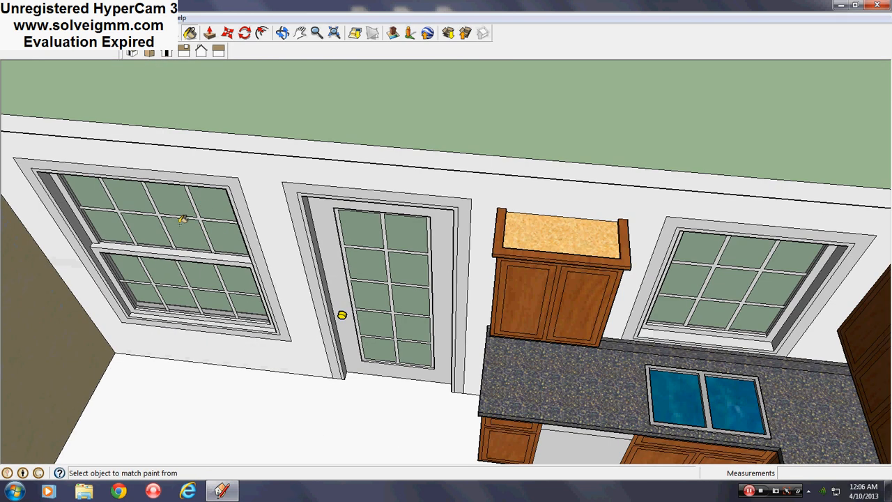
# Step: Extrude the trim bands around the windows in the yellow-walled rooms 3/4 inch out from the wall with Push/Pull
pyautogui.scroll(-3, 181, 221)
pyautogui.scroll(6, 427, 270)
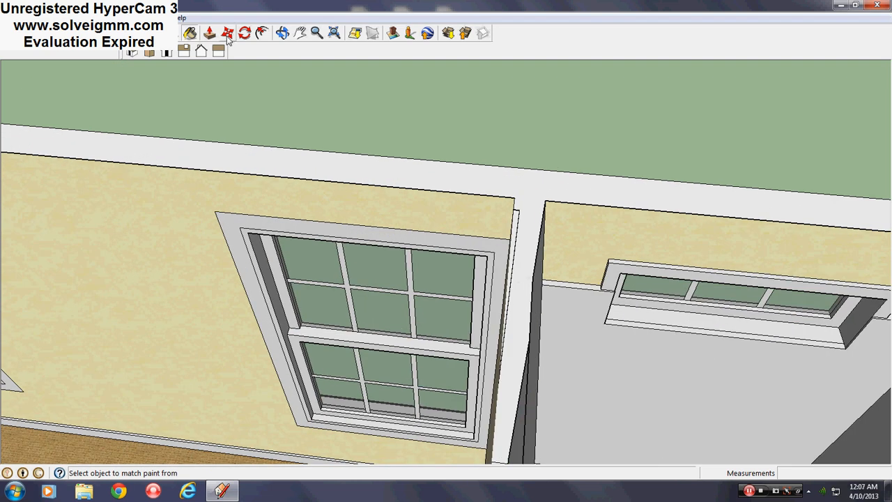
pyautogui.click(209, 33)
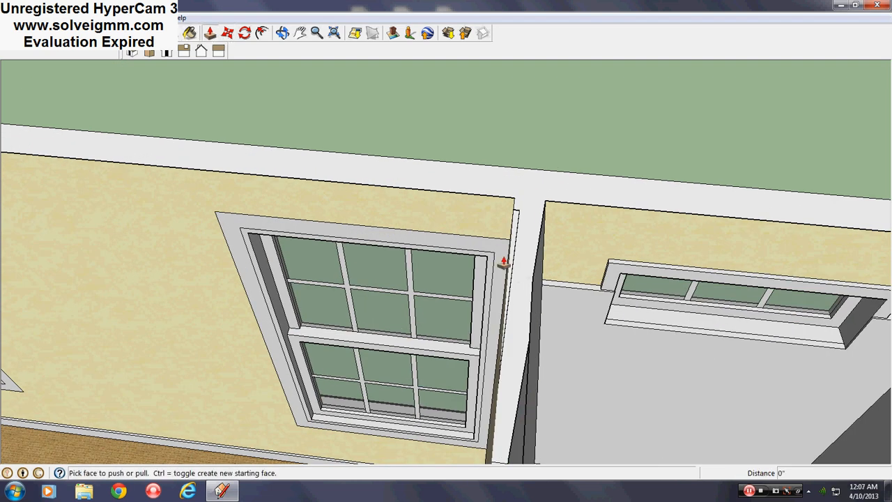
pyautogui.click(503, 258)
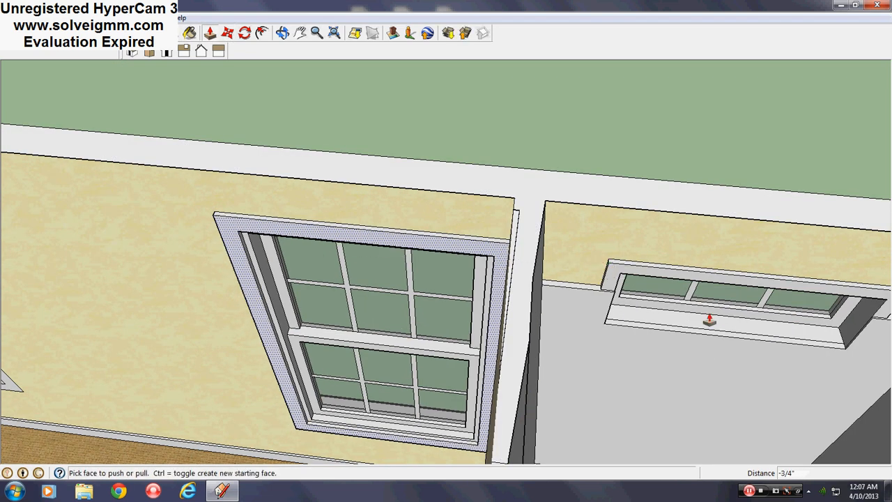
pyautogui.scroll(-3, 571, 313)
pyautogui.scroll(4, 302, 260)
pyautogui.scroll(-3, 516, 314)
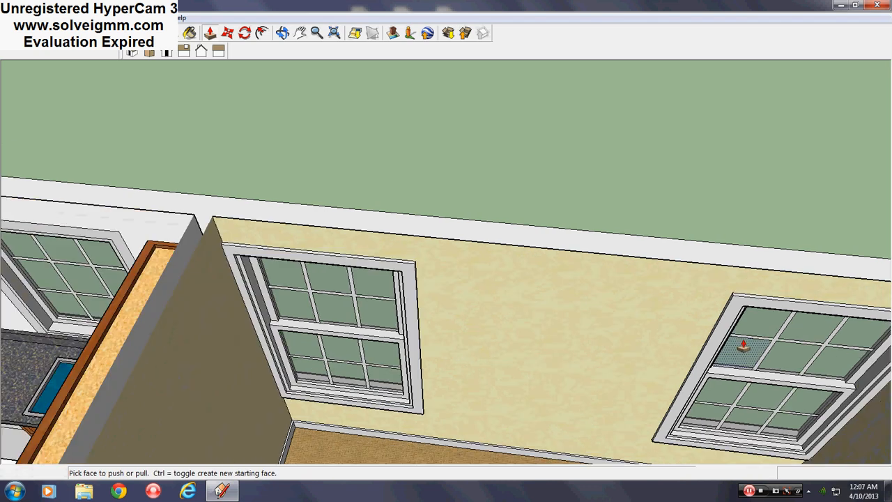
# Step: Extrude the kitchen window's trim band by 3/4 inch and pull the glass door's trim out to match it
pyautogui.scroll(4, 319, 304)
pyautogui.doubleClick(282, 270)
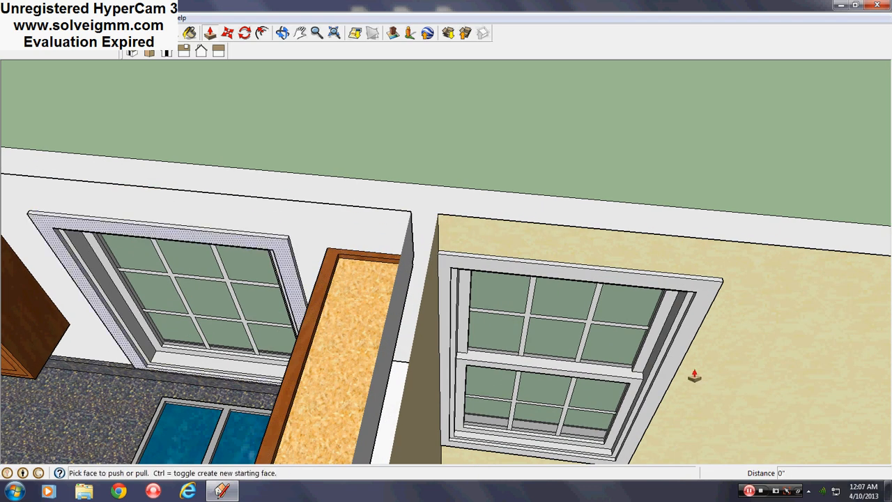
pyautogui.scroll(-4, 695, 374)
pyautogui.scroll(4, 293, 326)
pyautogui.click(362, 299)
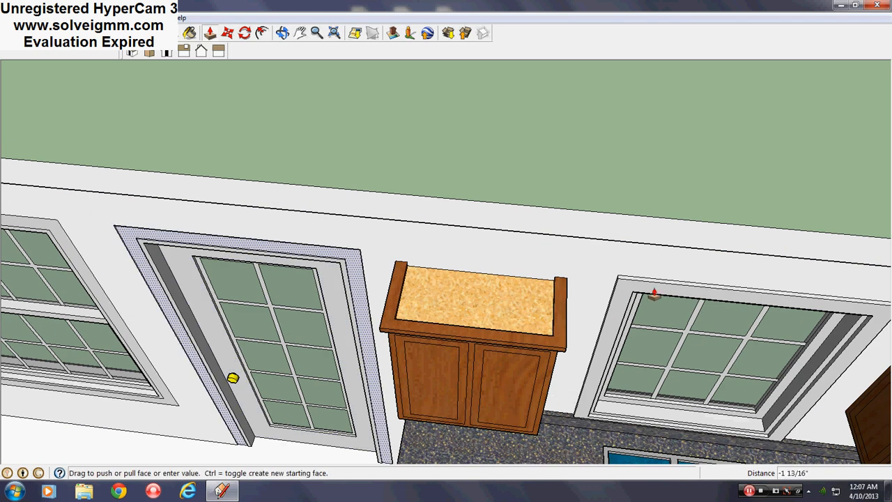
pyautogui.click(622, 285)
# Step: Extrude the trim bands of the window beside the glass door and the carpeted corner room's window by 3/4 inch
pyautogui.scroll(-3, 622, 286)
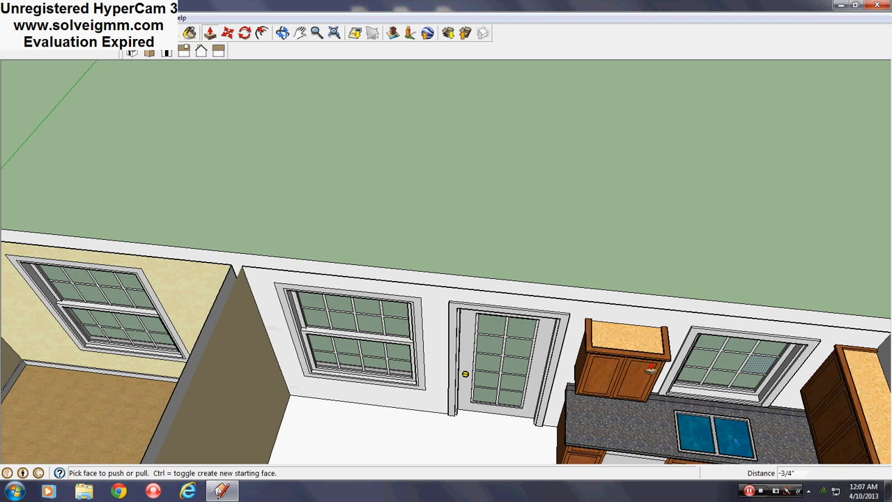
pyautogui.scroll(5, 354, 327)
pyautogui.scroll(2, 434, 317)
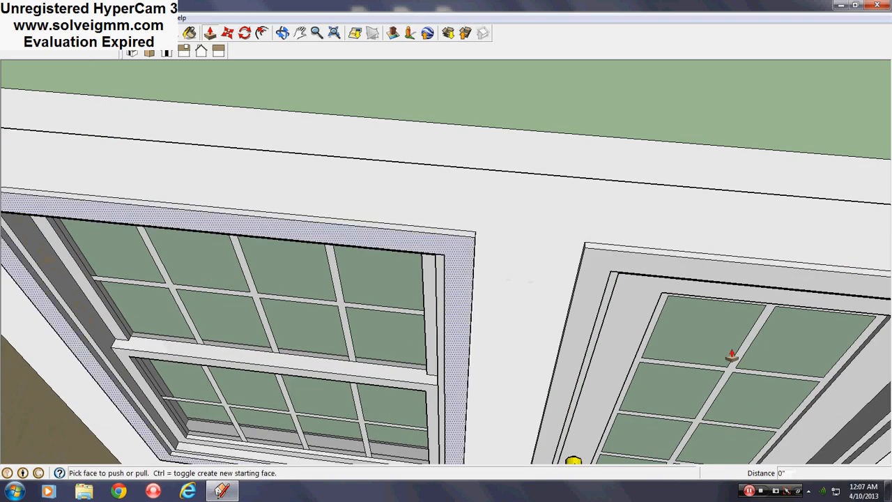
pyautogui.scroll(-4, 729, 358)
pyautogui.scroll(4, 112, 280)
pyautogui.click(139, 278)
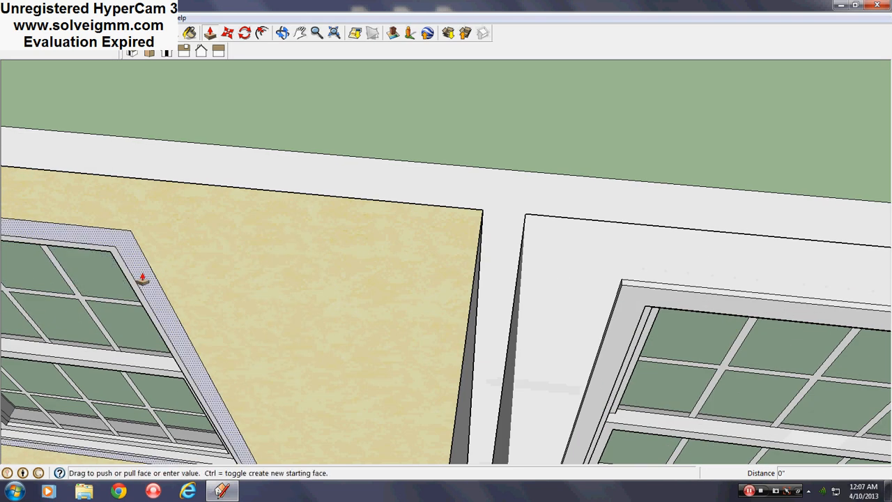
pyautogui.scroll(-3, 387, 255)
pyautogui.scroll(-2, 386, 256)
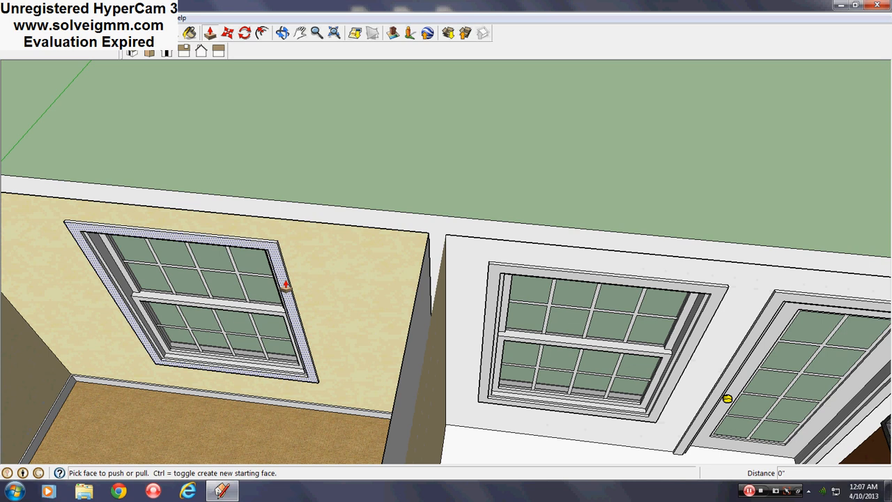
pyautogui.click(285, 285)
pyautogui.click(359, 305)
# Step: Retrace an edge of the small window opening on the exterior brick wall to close it with a face
pyautogui.press('l')
pyautogui.moveTo(218, 274); pyautogui.dragTo(464, 364, button='middle')
pyautogui.scroll(5, 631, 220)
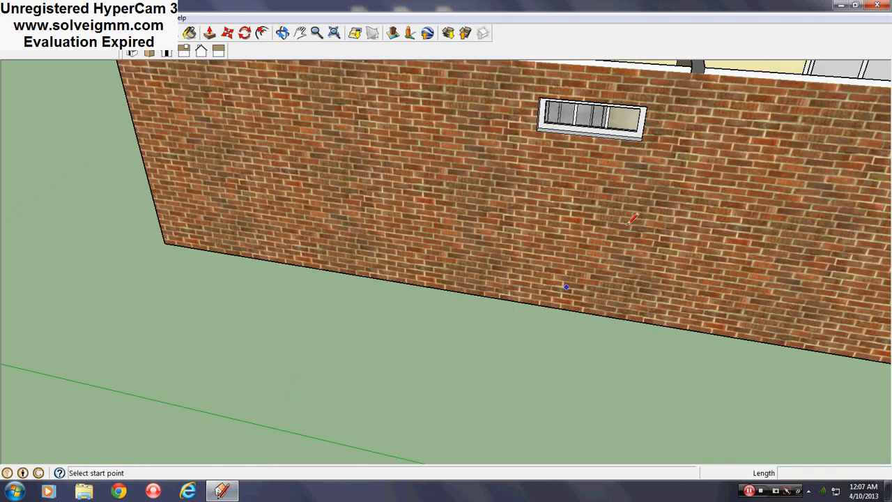
pyautogui.scroll(1, 629, 223)
pyautogui.keyDown('shift'); pyautogui.moveTo(629, 222); pyautogui.dragTo(513, 324, button='middle'); pyautogui.keyUp('shift')
pyautogui.scroll(3, 515, 322)
pyautogui.scroll(4, 518, 224)
pyautogui.moveTo(519, 224); pyautogui.dragTo(528, 282, button='middle')
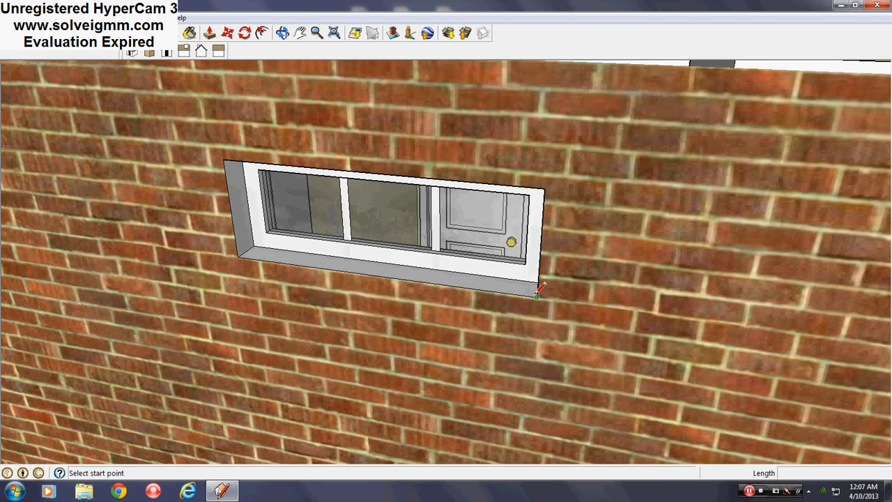
pyautogui.click(238, 257)
pyautogui.scroll(-2, 248, 305)
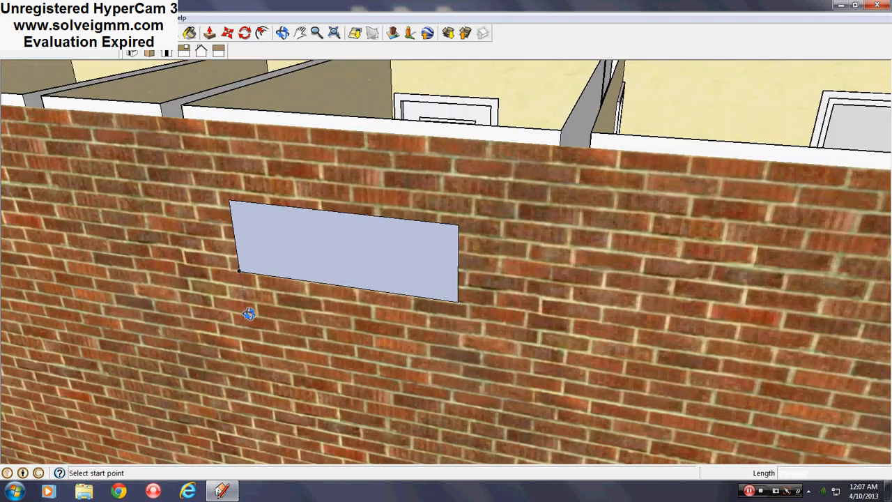
pyautogui.moveTo(248, 313); pyautogui.dragTo(252, 275, button='middle')
# Step: Offset the small window opening's outline outward by 1 inch and erase the face covering the window
pyautogui.press('f')
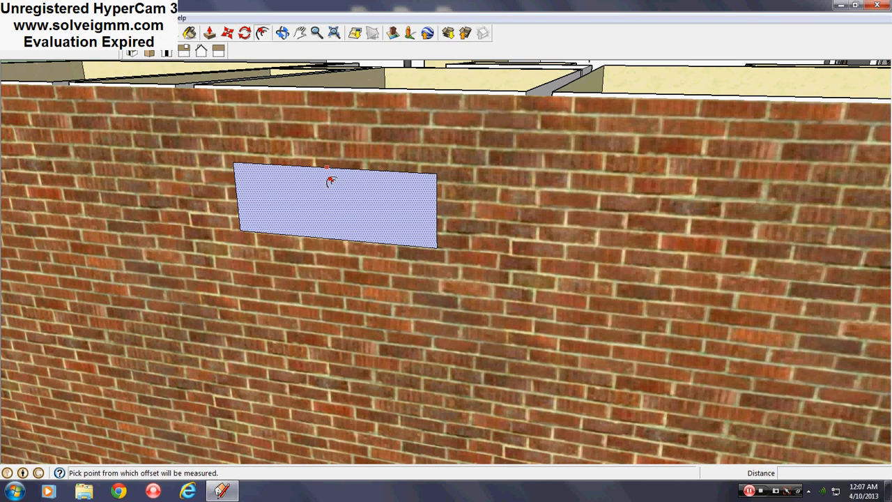
pyautogui.click(329, 167)
pyautogui.write('1')
pyautogui.press('Return')
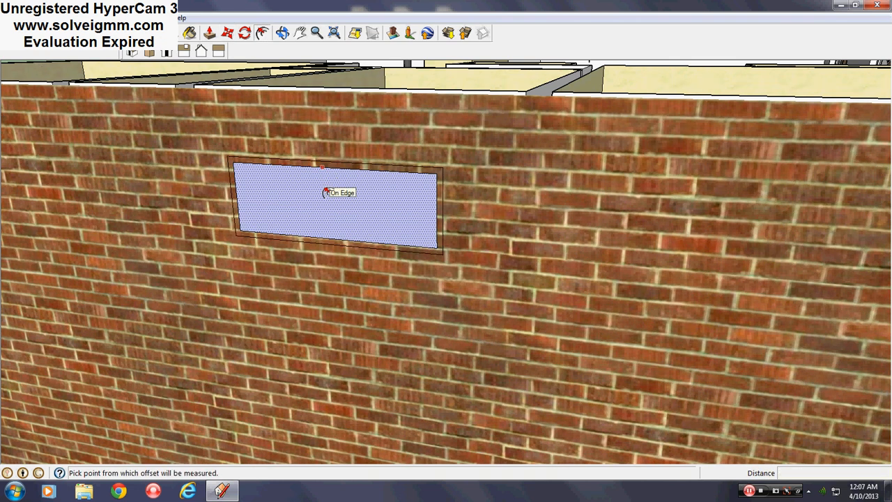
pyautogui.rightClick(302, 205)
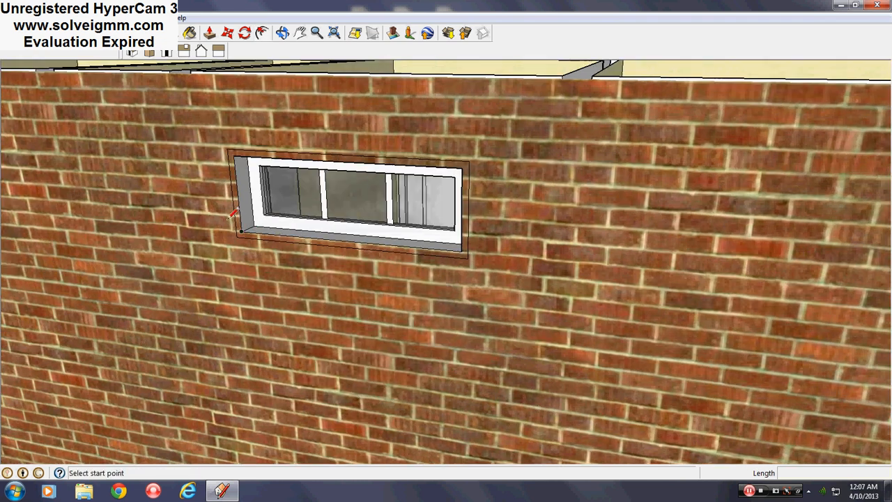
# Step: Push the brick band around the small exterior window inward to form a recessed step
pyautogui.scroll(3, 174, 216)
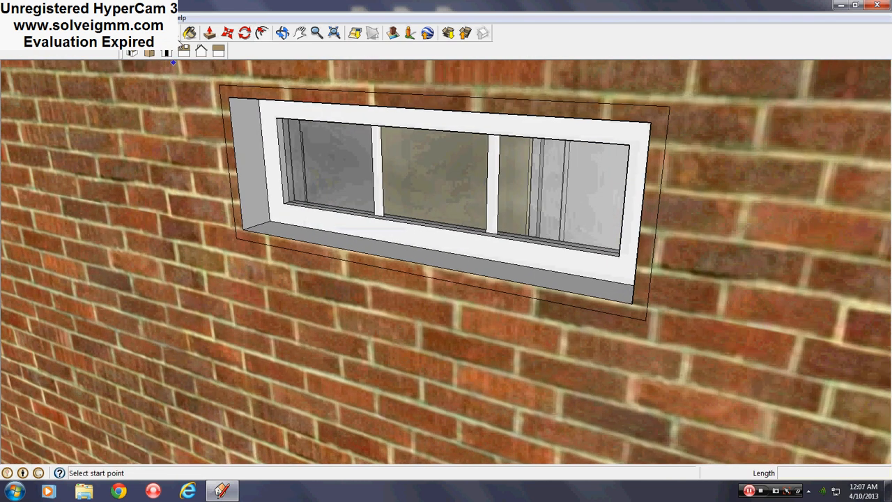
pyautogui.click(209, 33)
pyautogui.click(240, 225)
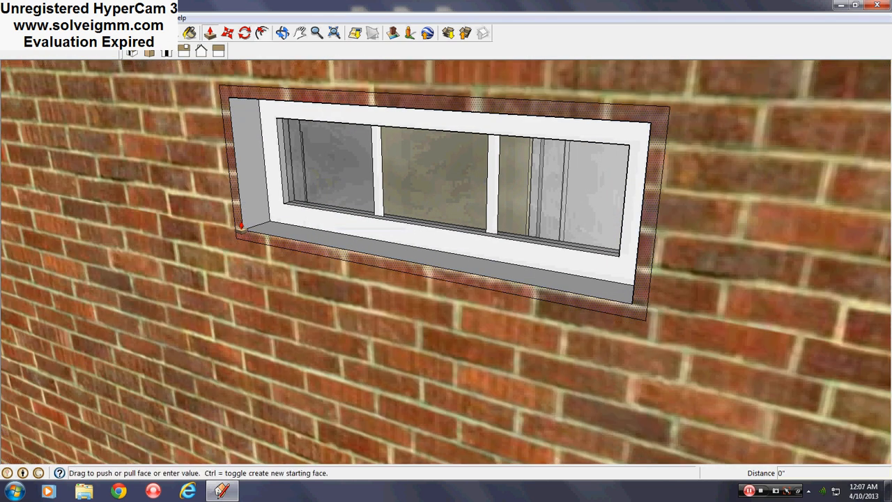
pyautogui.click(321, 233)
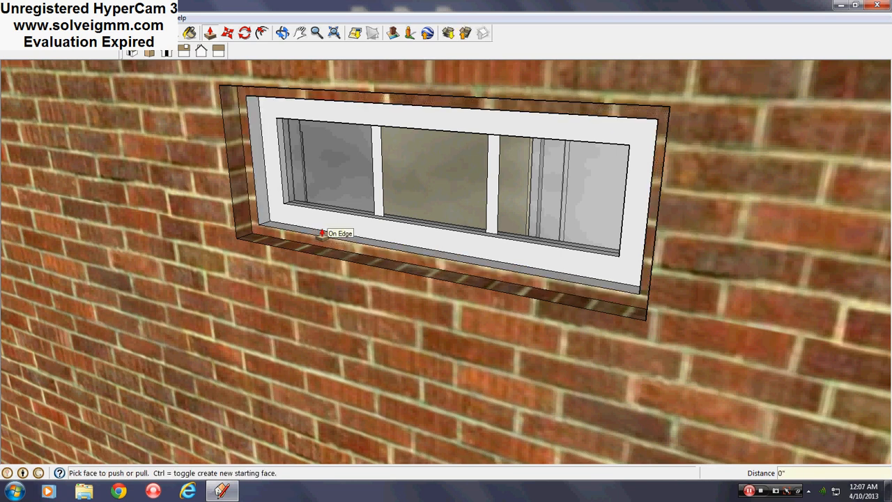
# Step: Close the recessed window opening with a face by retracing its edge, and offset its outline outward by 1 inch
pyautogui.press('l')
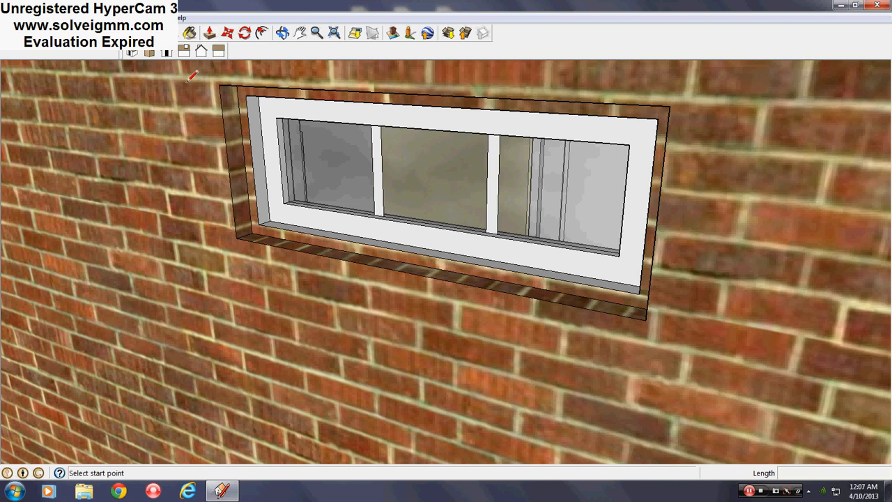
pyautogui.click(238, 233)
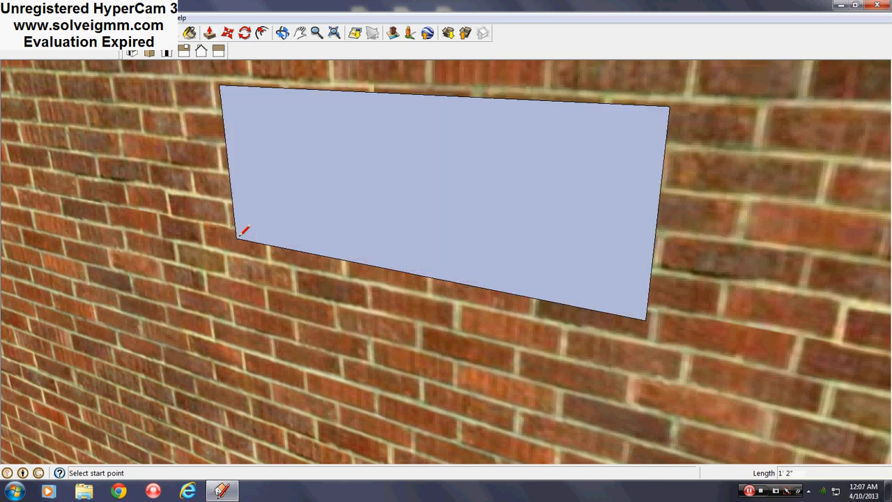
pyautogui.click(261, 34)
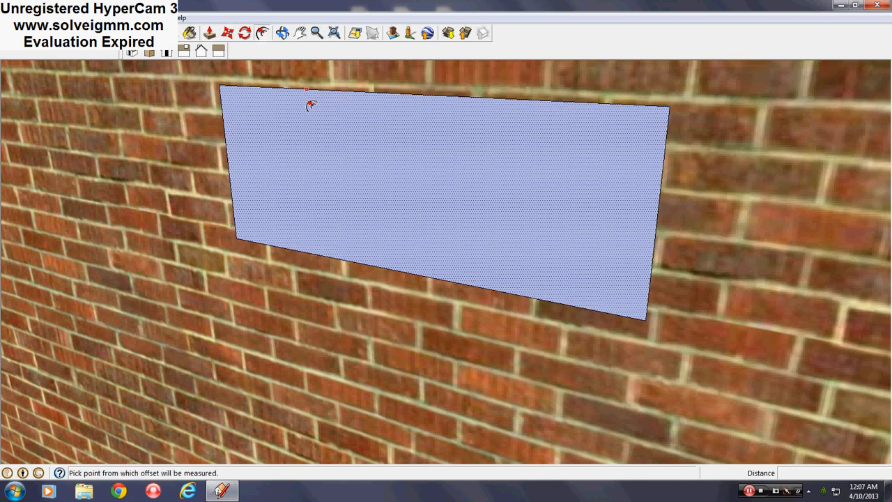
pyautogui.click(309, 97)
pyautogui.press('Return')
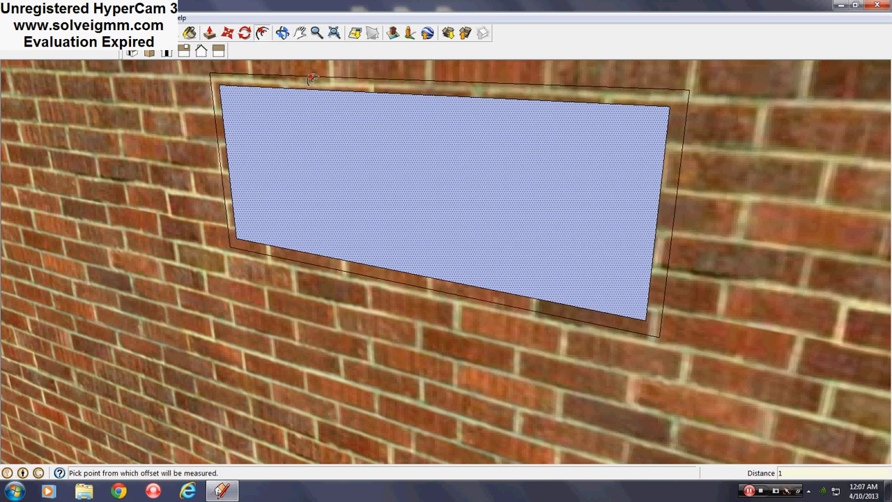
# Step: Erase the face covering the recessed small window
pyautogui.press('l')
pyautogui.rightClick(361, 148)
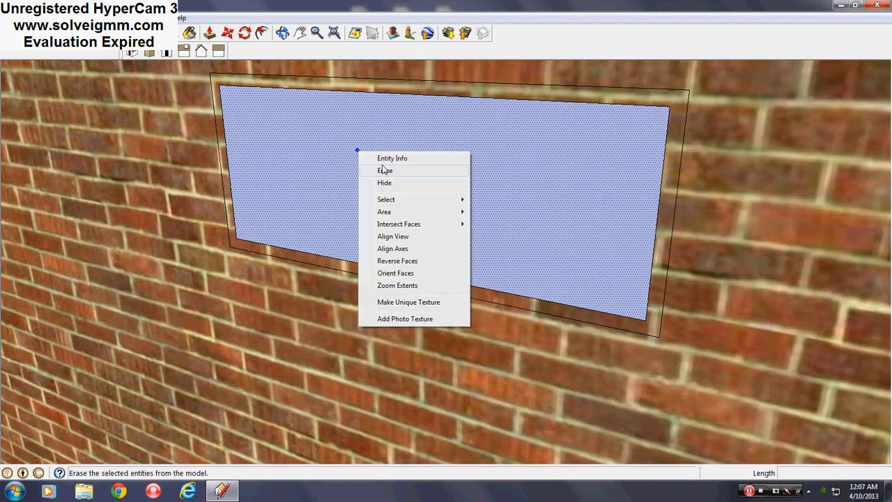
pyautogui.click(382, 171)
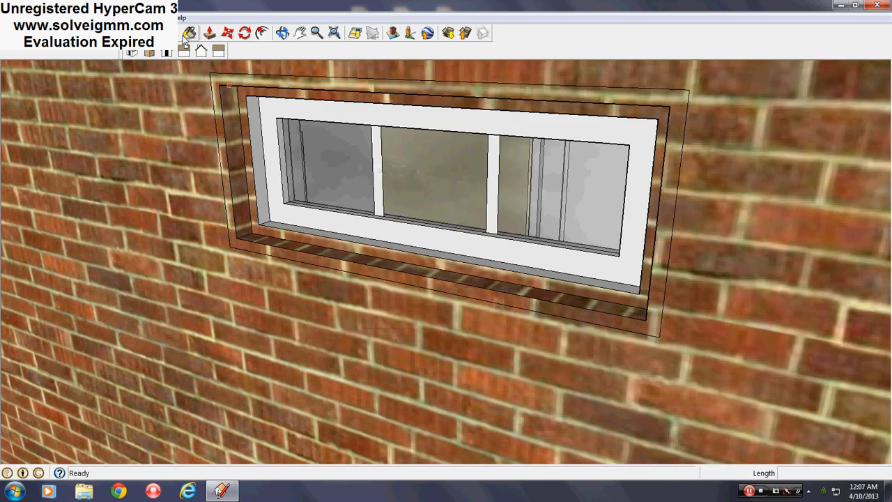
# Step: Paint the front and side faces of the recessed brick band with the colour sampled from the small window's frame
pyautogui.click(187, 33)
pyautogui.keyDown('alt'); pyautogui.scroll(4, 209, 227); pyautogui.keyUp('alt')
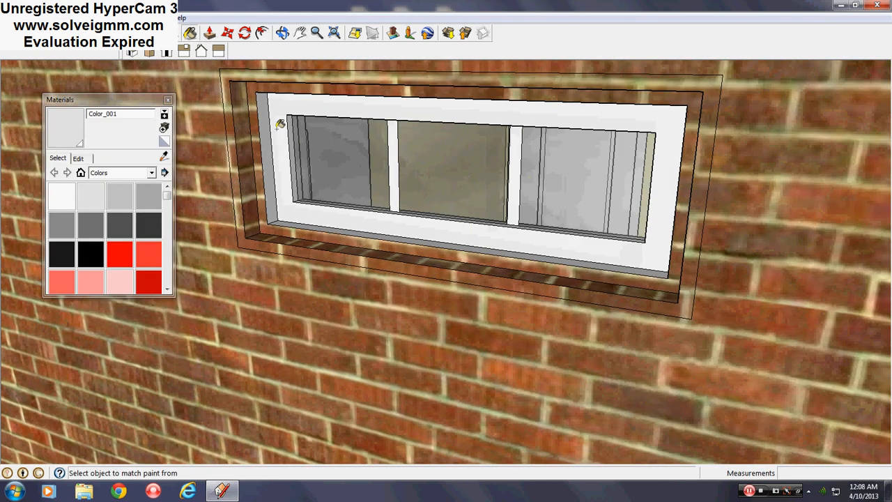
pyautogui.scroll(-4, 210, 227)
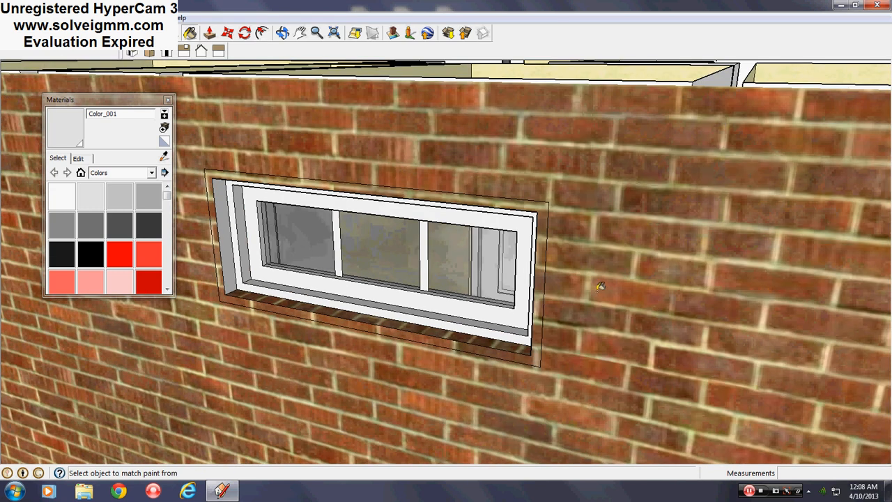
pyautogui.scroll(2, 599, 286)
pyautogui.moveTo(600, 286); pyautogui.dragTo(574, 300, button='middle')
pyautogui.click(574, 307)
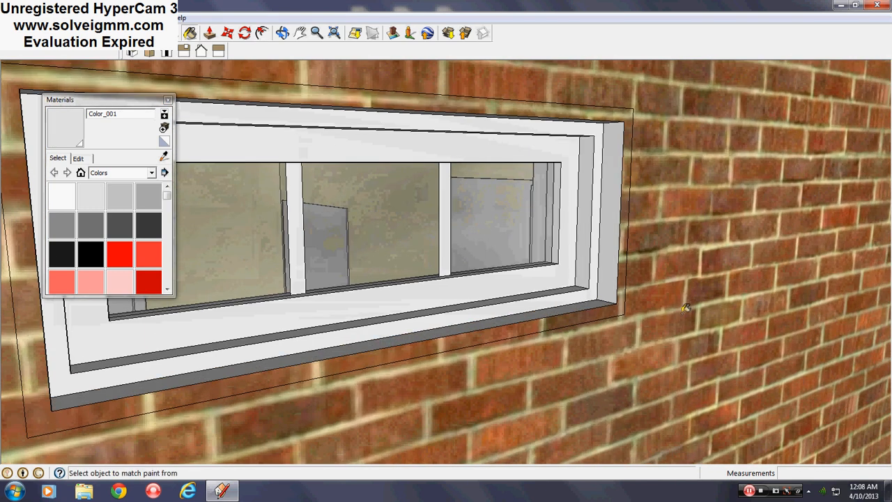
pyautogui.moveTo(686, 307)
pyautogui.mouseDown(button='middle')
pyautogui.moveTo(631, 358)
pyautogui.moveTo(643, 365)
pyautogui.mouseUp(button='middle')
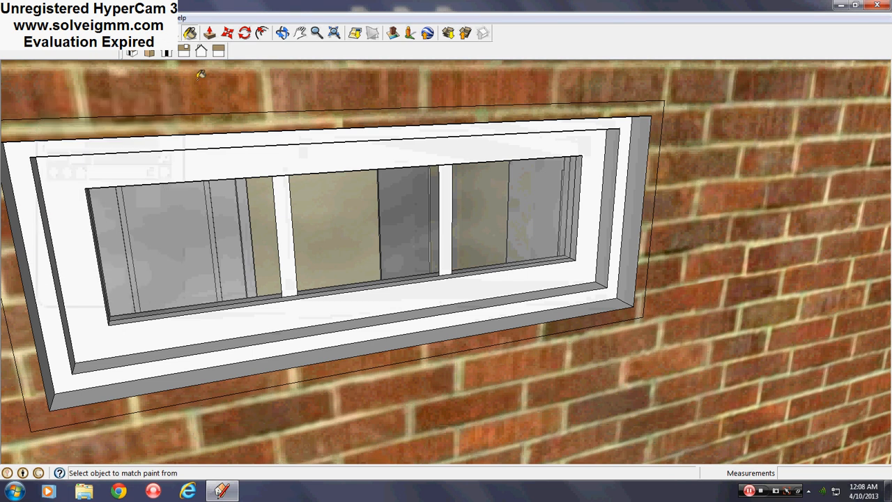
pyautogui.click(168, 100)
# Step: Push the outer brick band around the small window inward by 1 1/4 inches
pyautogui.click(209, 32)
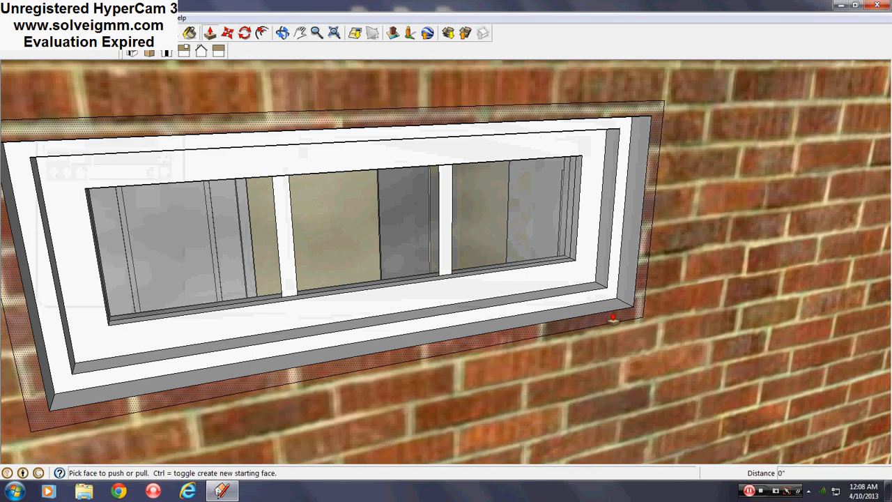
pyautogui.moveTo(613, 319); pyautogui.dragTo(528, 308)
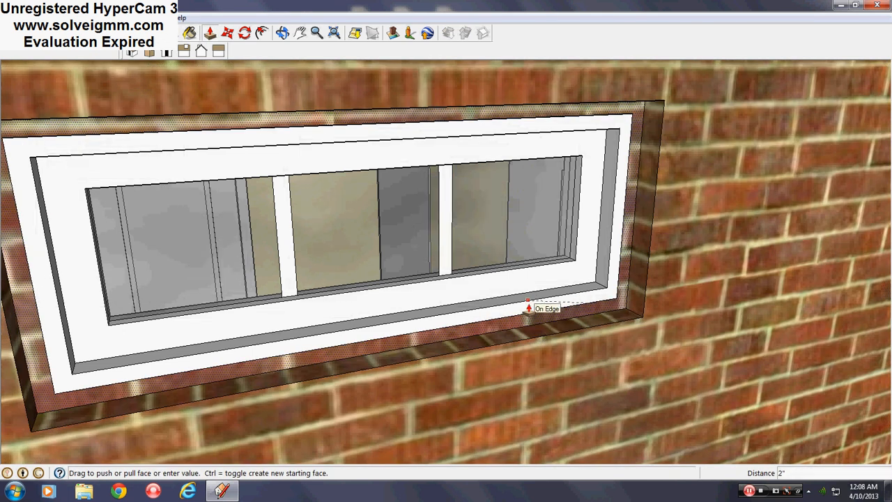
pyautogui.write('5')
pyautogui.press('Return')
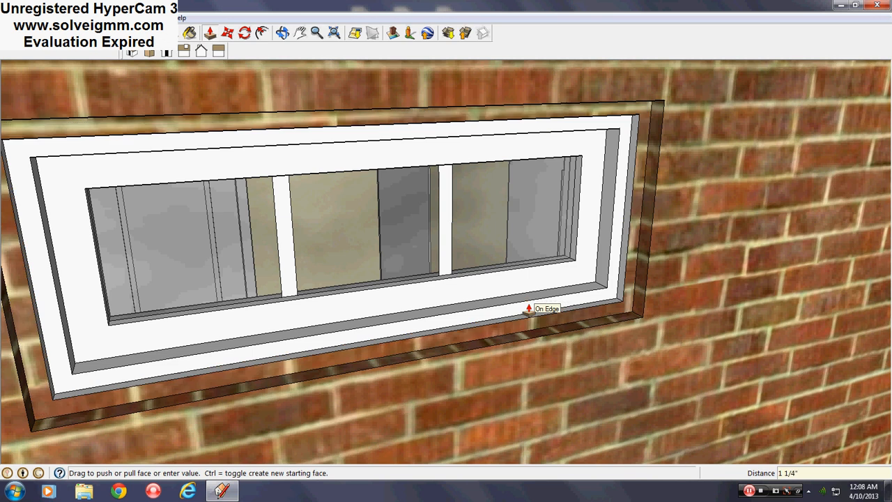
# Step: Paint the recessed outer brick band around the small window to match the window's white frame
pyautogui.click(189, 32)
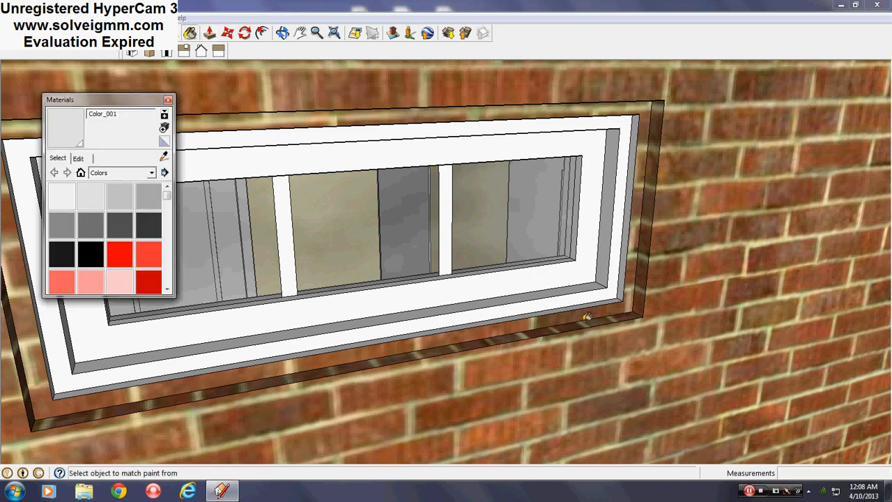
pyautogui.scroll(-5, 589, 310)
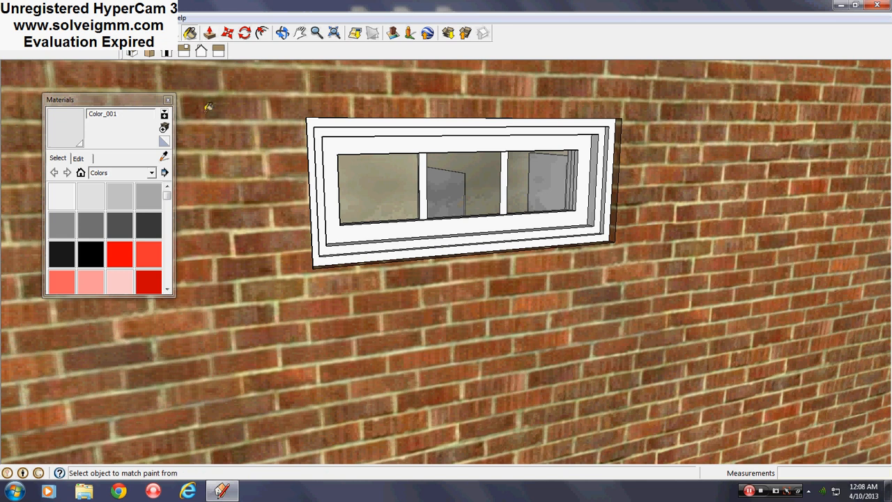
pyautogui.click(168, 101)
# Step: Raise the brick ledge beneath the small window by 1 inch and erase the leftover trim strip along it
pyautogui.scroll(5, 605, 233)
pyautogui.moveTo(604, 233); pyautogui.dragTo(660, 283, button='middle')
pyautogui.click(201, 49)
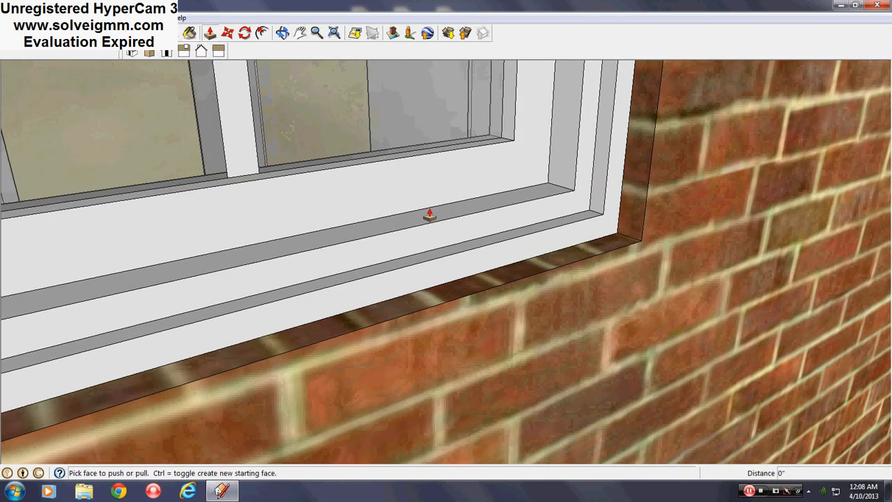
pyautogui.click(536, 257)
pyautogui.click(453, 254)
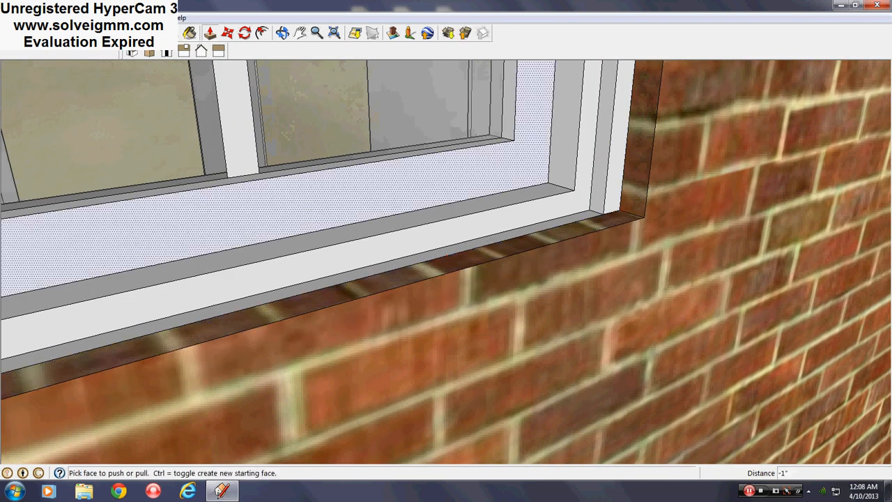
pyautogui.press('e')
pyautogui.scroll(-5, 578, 288)
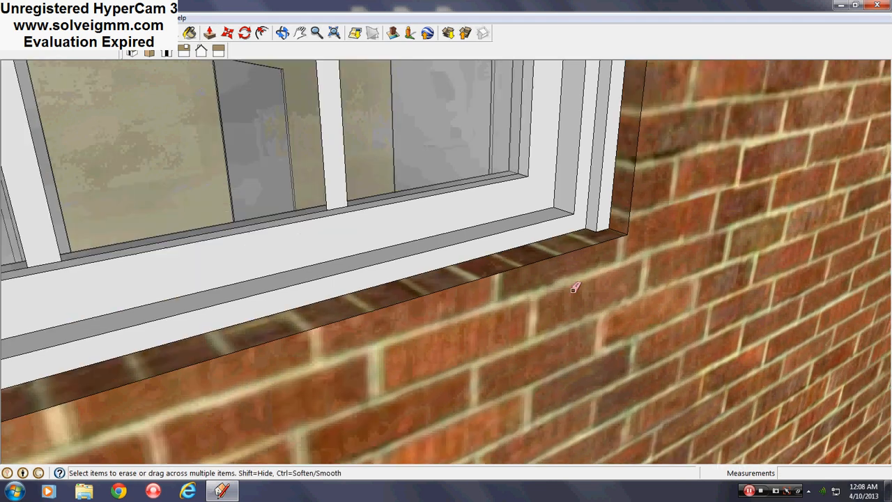
pyautogui.moveTo(577, 289); pyautogui.dragTo(530, 293, button='middle')
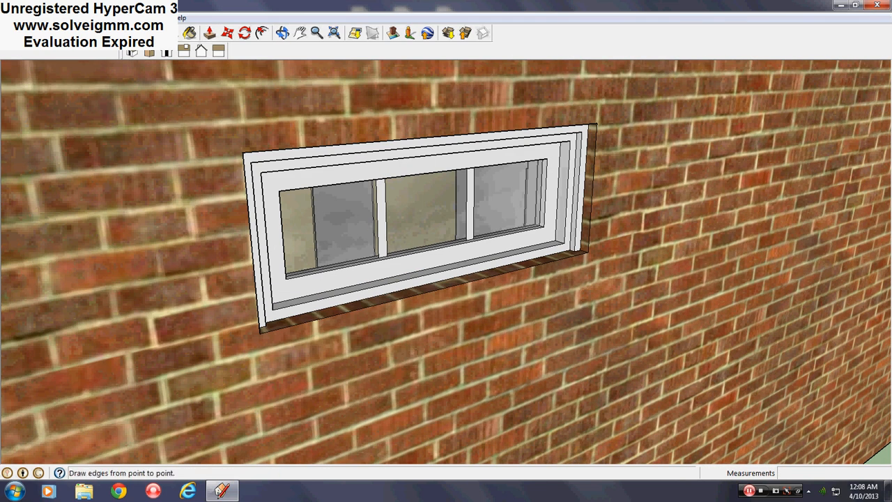
pyautogui.click(62, 33)
pyautogui.scroll(-2, 344, 268)
pyautogui.moveTo(345, 271); pyautogui.dragTo(340, 237, button='middle')
pyautogui.scroll(2, 340, 237)
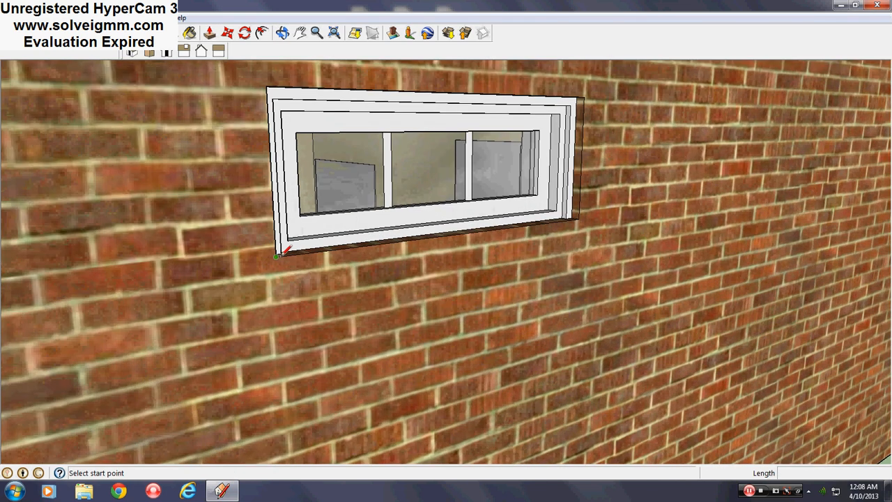
pyautogui.click(277, 256)
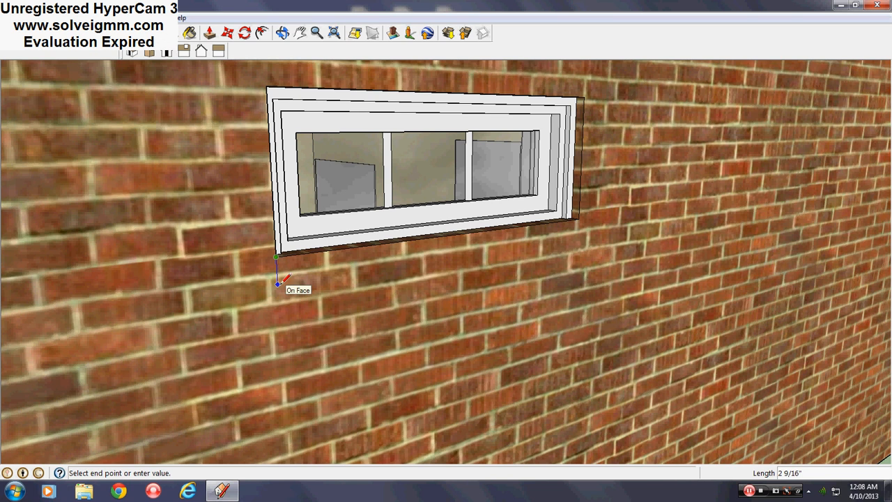
pyautogui.moveTo(281, 284); pyautogui.dragTo(73, 383, button='middle')
pyautogui.press('Escape')
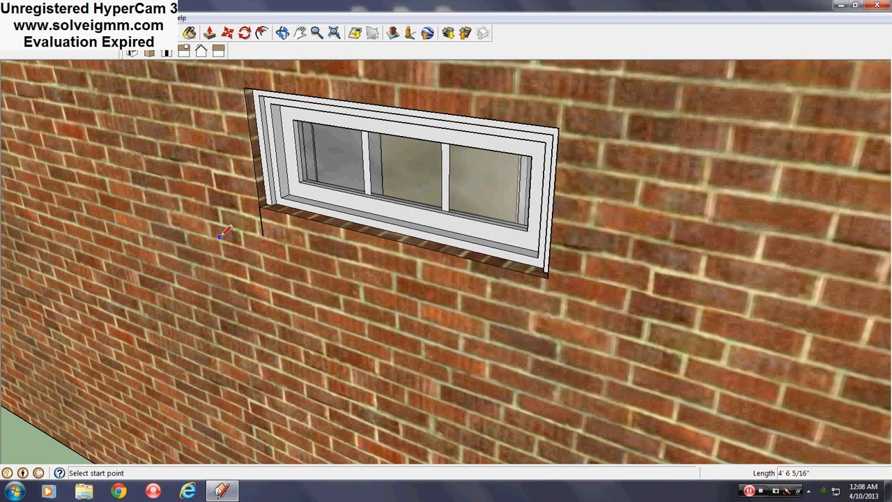
pyautogui.scroll(2, 255, 228)
pyautogui.hotkey('ctrl', 'z')
# Step: Outline a sill strip 2.5 inches tall on the brick wall, spanning the full width beneath the small window
pyautogui.click(262, 200)
pyautogui.write('2')
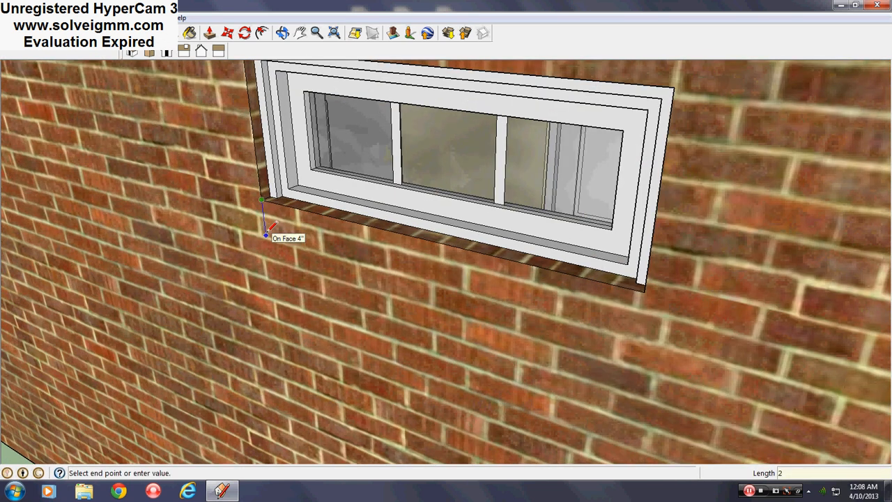
pyautogui.write('.5')
pyautogui.moveTo(300, 232); pyautogui.dragTo(334, 236, button='middle')
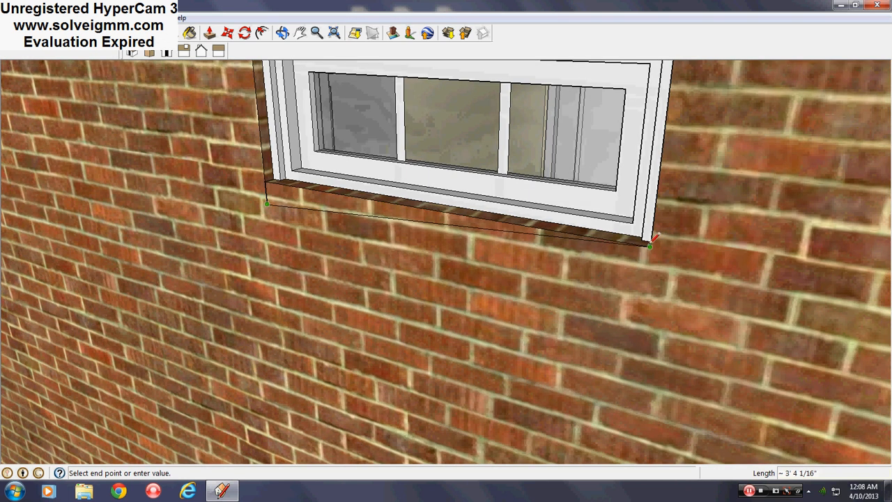
pyautogui.click(646, 277)
pyautogui.click(649, 243)
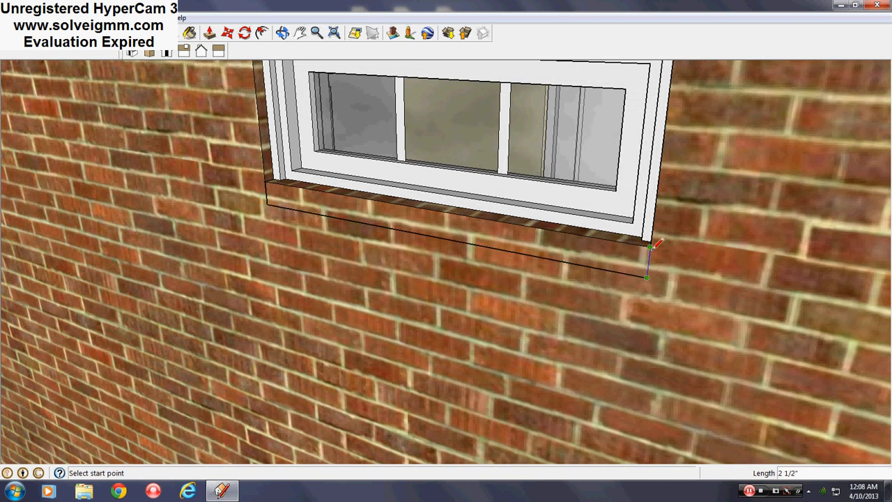
# Step: Pull the sill strip beneath the small window 1 inch out from the brick wall
pyautogui.click(209, 32)
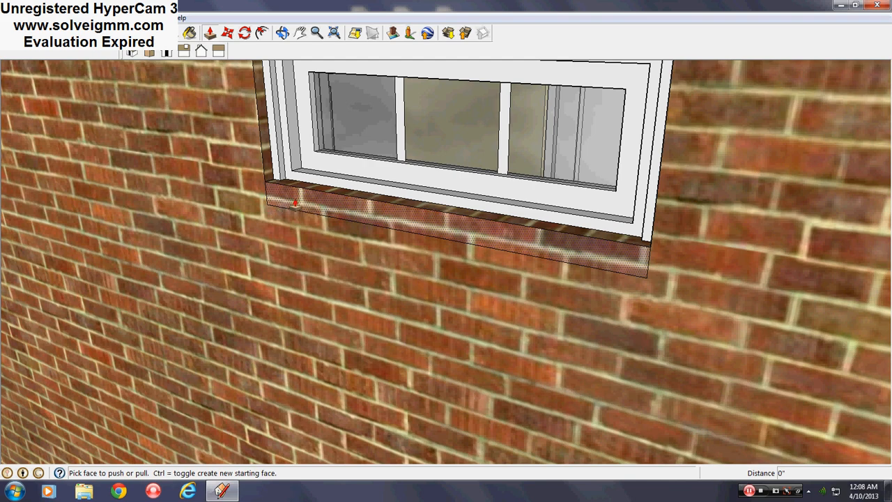
pyautogui.click(279, 208)
pyautogui.scroll(-3, 245, 234)
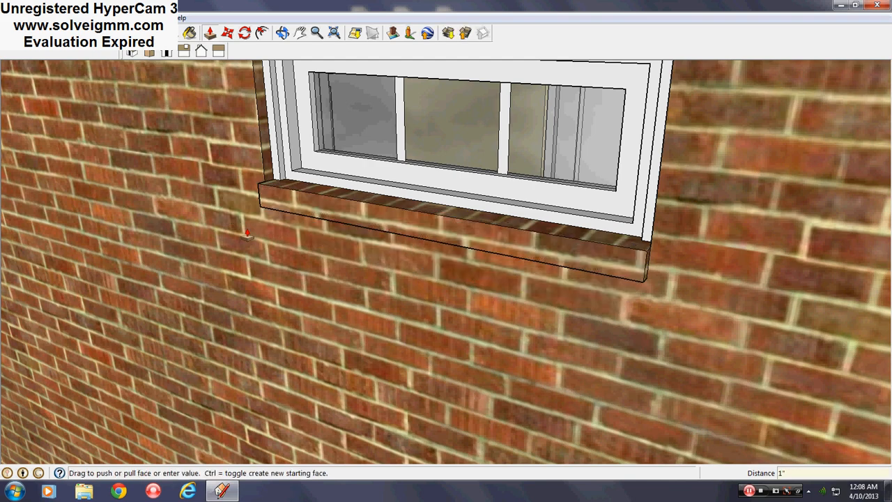
pyautogui.click(244, 233)
# Step: Close the tall window opening nearest the house corner with a face by retracing its bottom edge
pyautogui.scroll(-6, 209, 240)
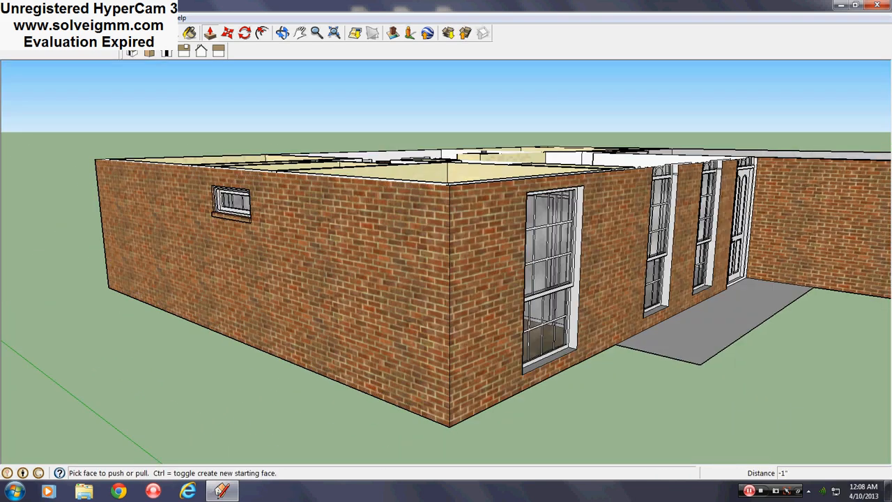
pyautogui.press('l')
pyautogui.moveTo(529, 345); pyautogui.dragTo(433, 352, button='middle')
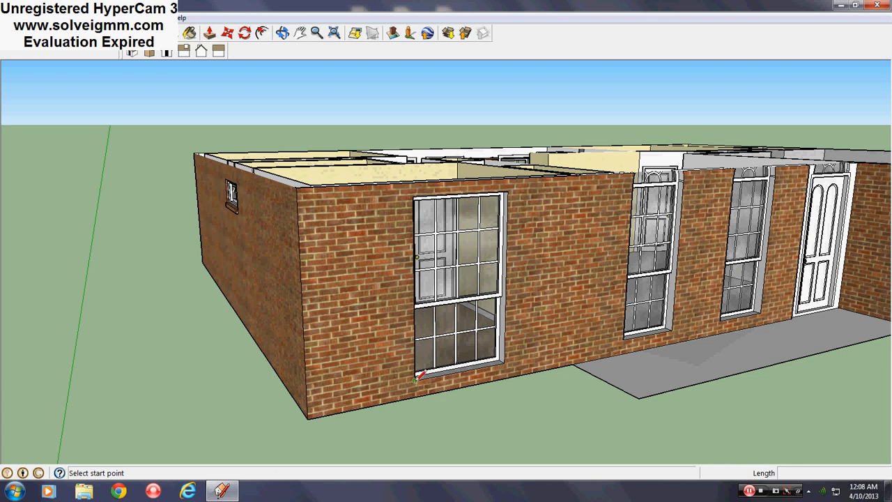
pyautogui.click(417, 377)
pyautogui.click(503, 361)
pyautogui.moveTo(515, 298); pyautogui.dragTo(571, 282, button='middle')
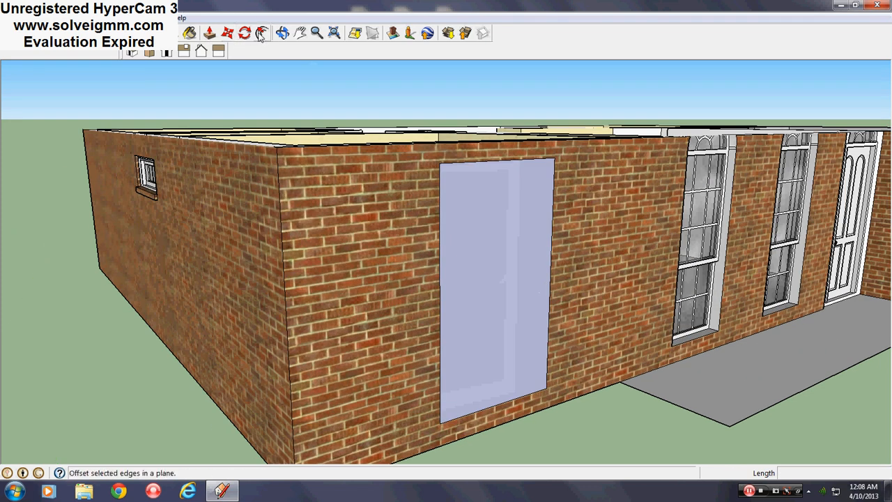
pyautogui.click(262, 32)
pyautogui.moveTo(485, 162); pyautogui.dragTo(488, 183)
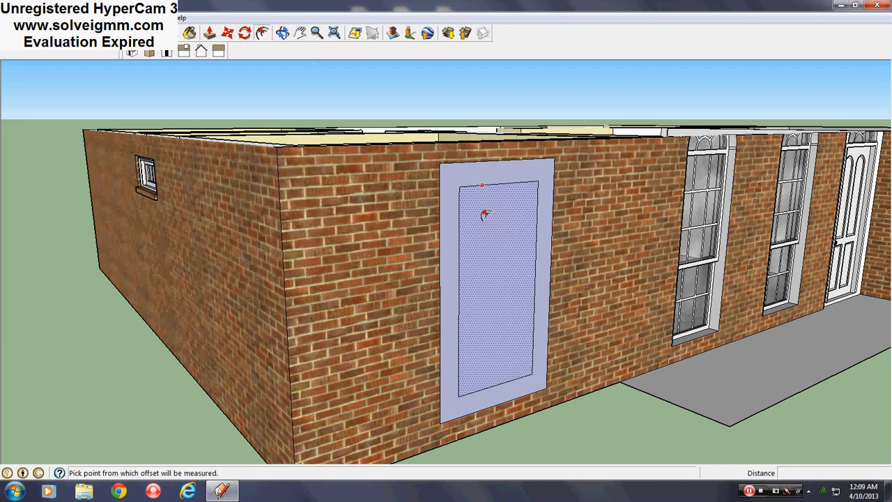
pyautogui.hotkey('ctrl', 'z')
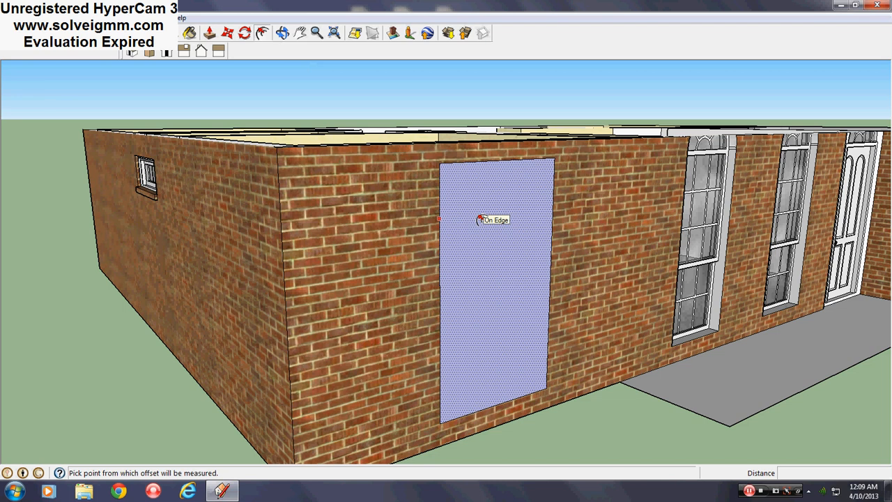
# Step: Offset the outline of the covered tall window outward by 1 inch onto the brick wall
pyautogui.click(499, 186)
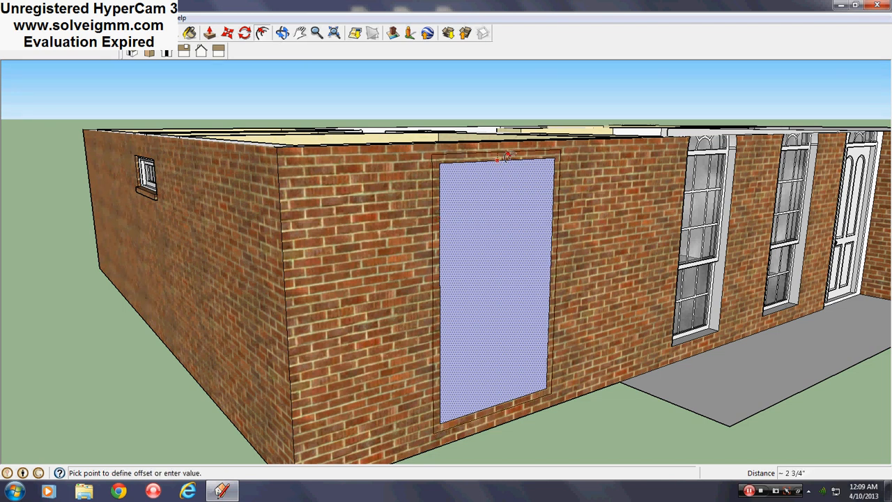
pyautogui.click(509, 155)
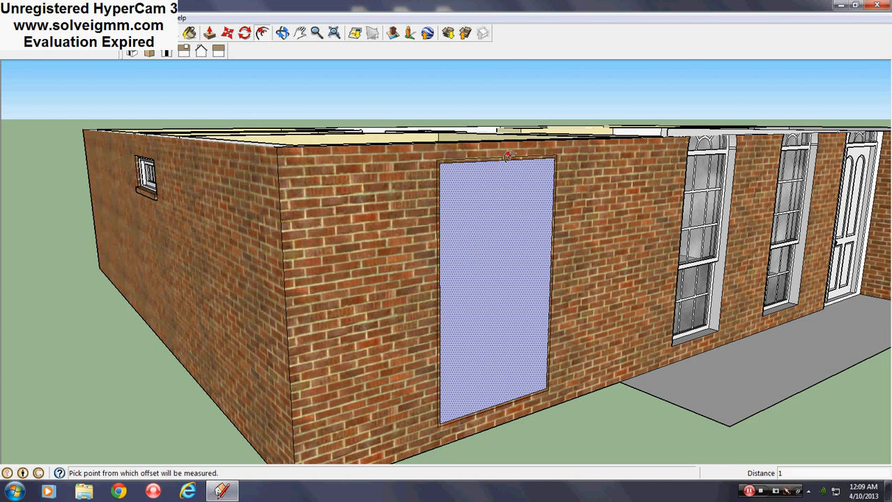
pyautogui.press('Return')
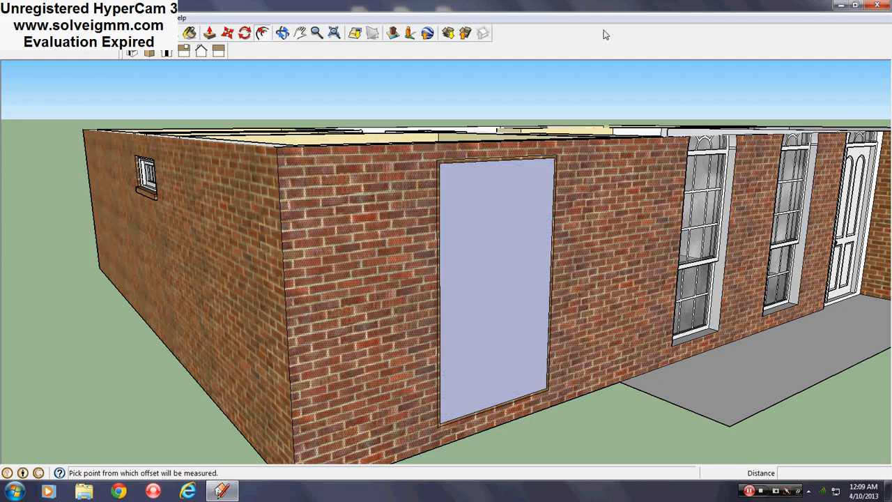
# Step: Examine the remaining tall windows and the entry door along the front wall from several angles
pyautogui.scroll(-3, 441, 195)
pyautogui.scroll(4, 810, 297)
pyautogui.moveTo(780, 295); pyautogui.dragTo(739, 325, button='middle')
pyautogui.scroll(-2, 527, 322)
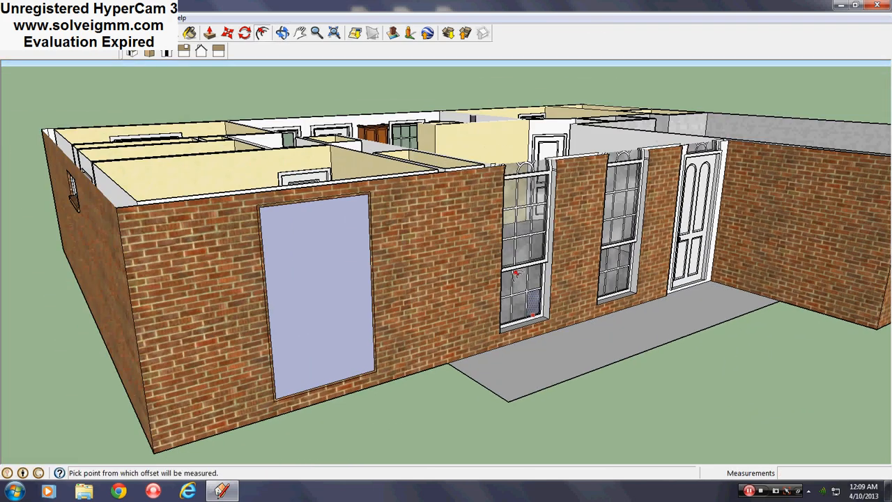
pyautogui.press('l')
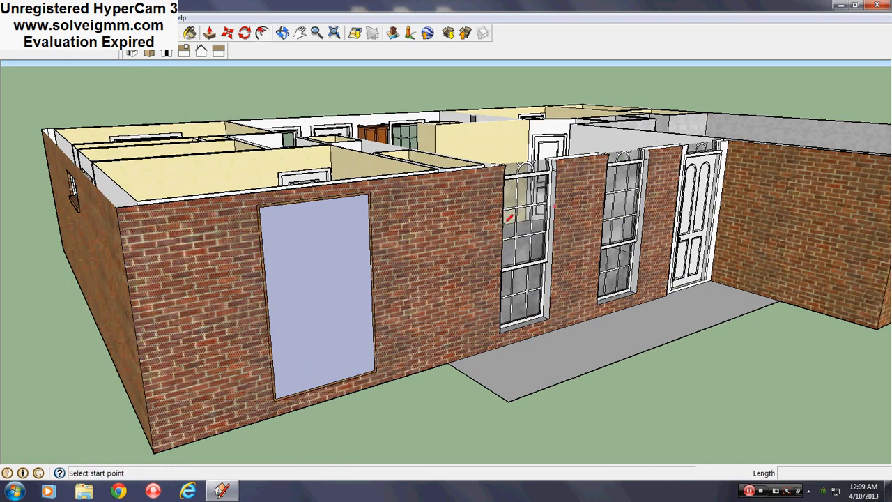
pyautogui.moveTo(508, 217); pyautogui.dragTo(465, 238, button='middle')
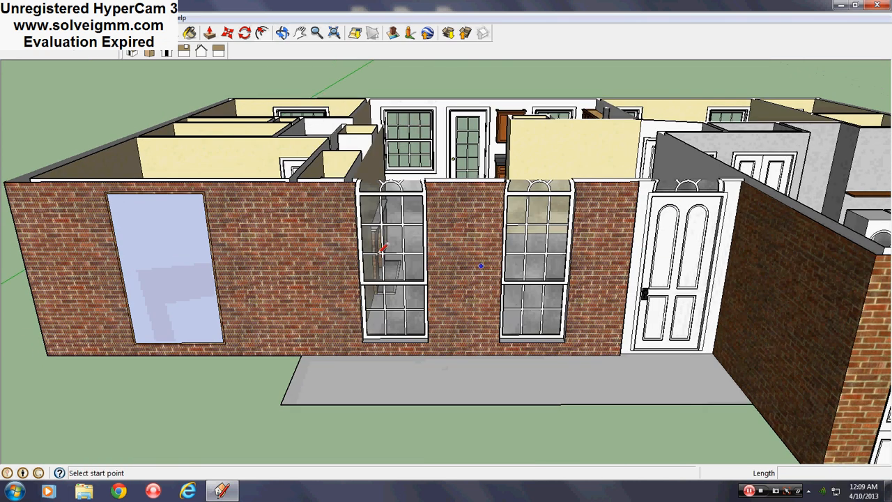
pyautogui.moveTo(559, 257); pyautogui.dragTo(511, 341, button='middle')
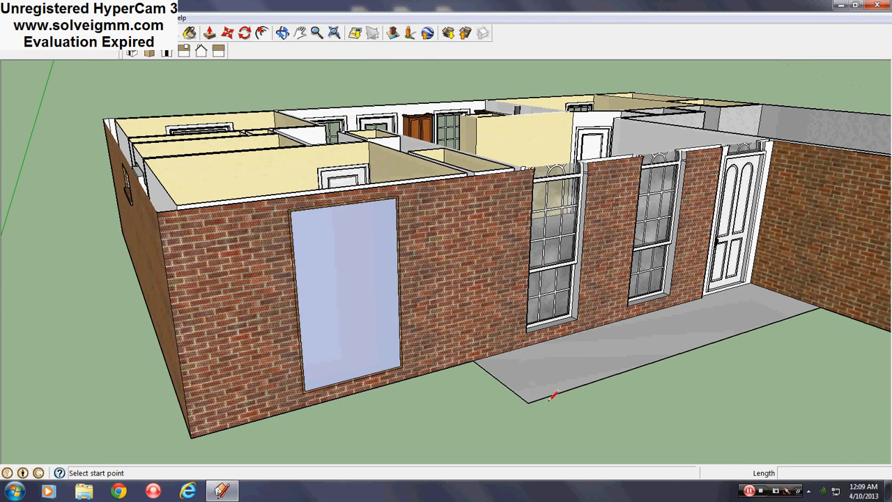
pyautogui.moveTo(756, 294); pyautogui.dragTo(433, 370, button='middle')
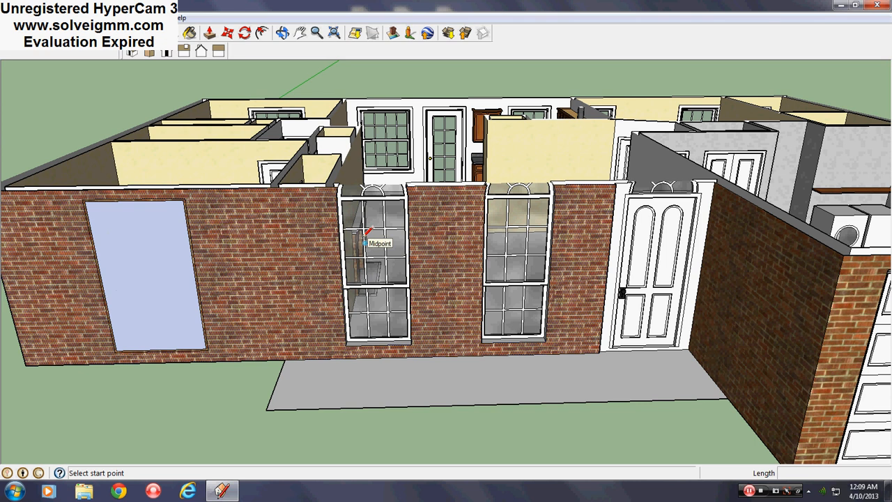
pyautogui.moveTo(118, 218); pyautogui.dragTo(369, 276, button='middle')
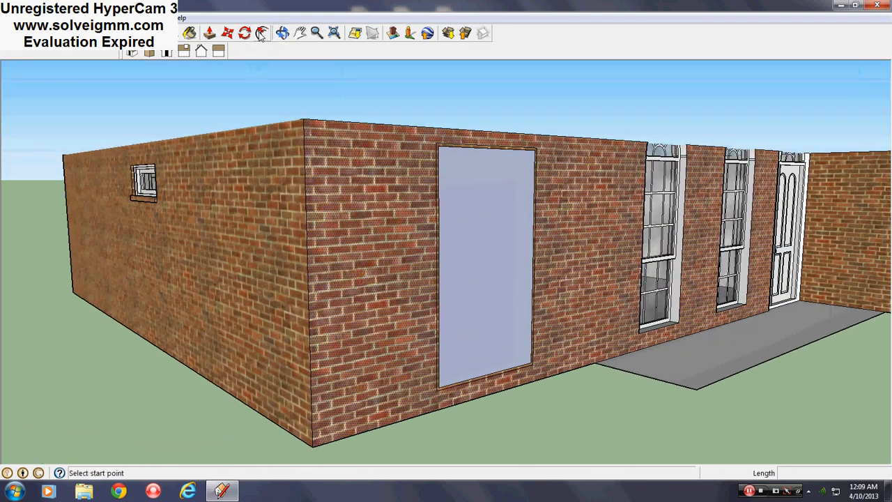
# Step: Offset the covered tall window's outline outward by 2 inches to add a second surrounding band
pyautogui.click(261, 34)
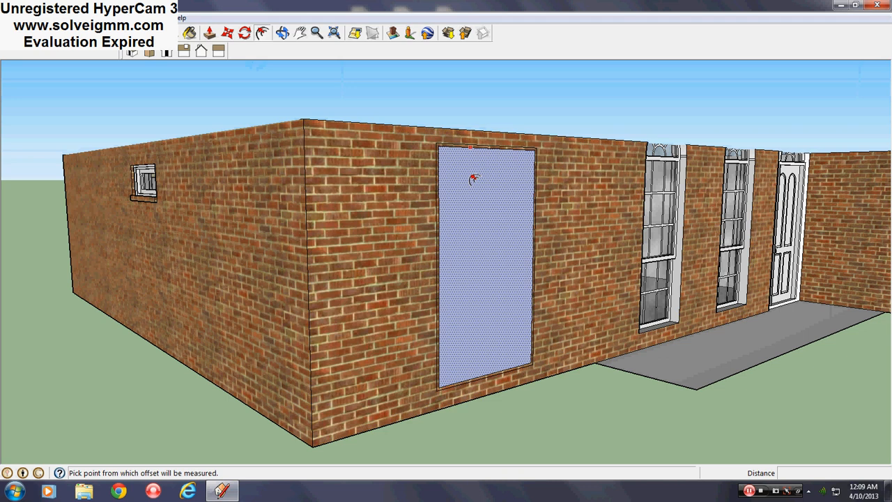
pyautogui.click(474, 147)
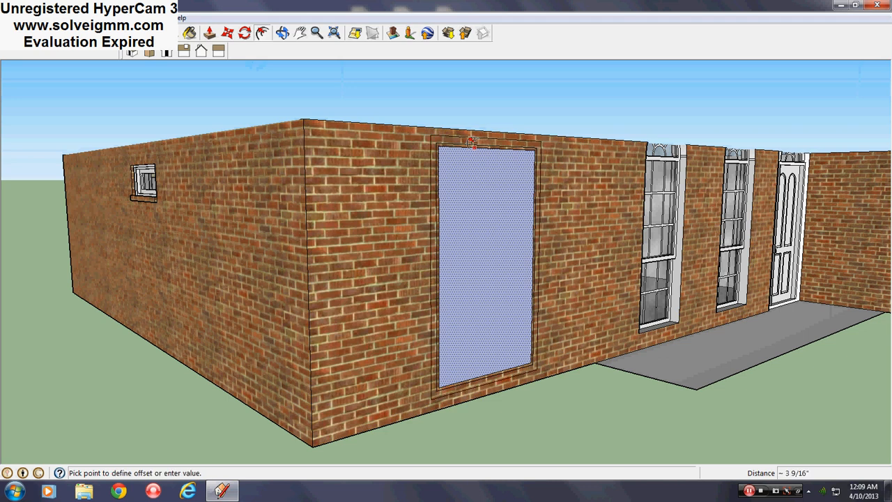
pyautogui.write('2')
pyautogui.press('Return')
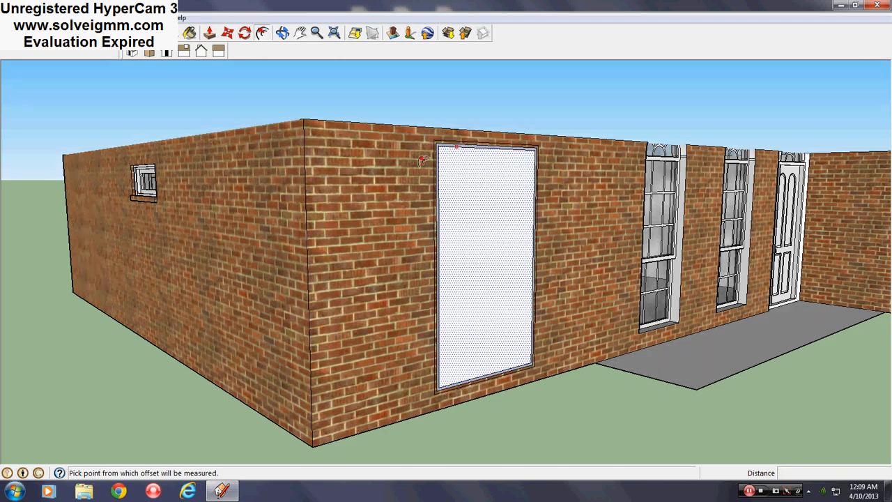
# Step: Erase the face covering the tall window nearest the house corner
pyautogui.press('l')
pyautogui.rightClick(479, 336)
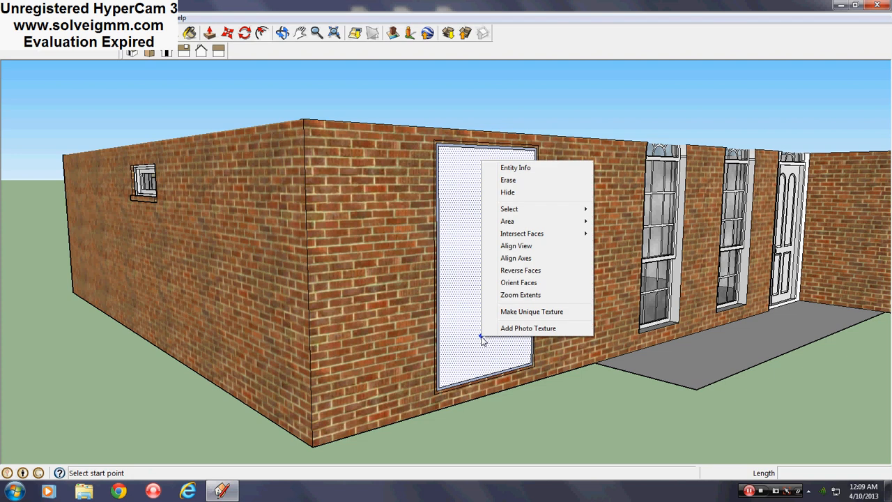
pyautogui.click(508, 180)
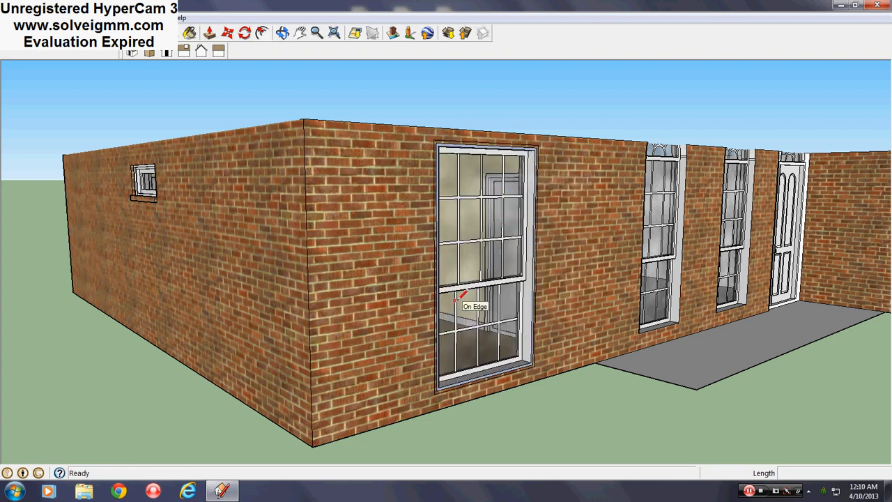
# Step: Paint the inner trim band around the tall window nearest the house corner with Color_001
pyautogui.scroll(8, 481, 383)
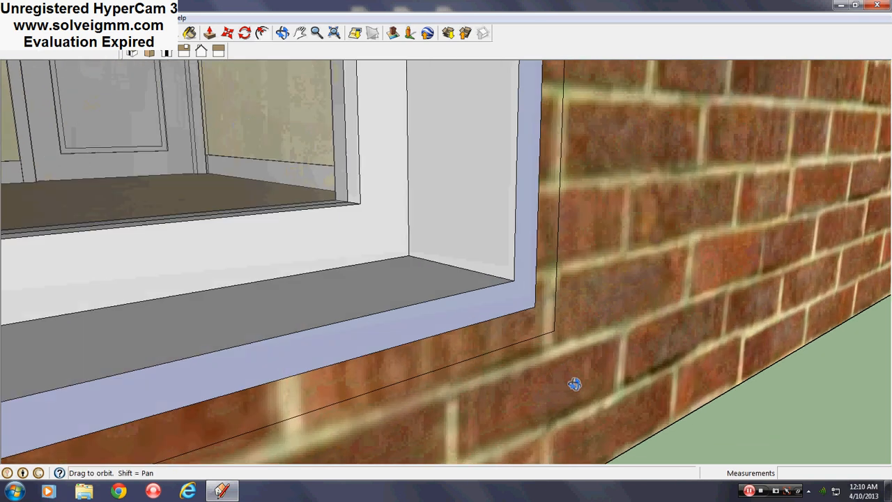
pyautogui.moveTo(573, 383); pyautogui.dragTo(576, 380, button='middle')
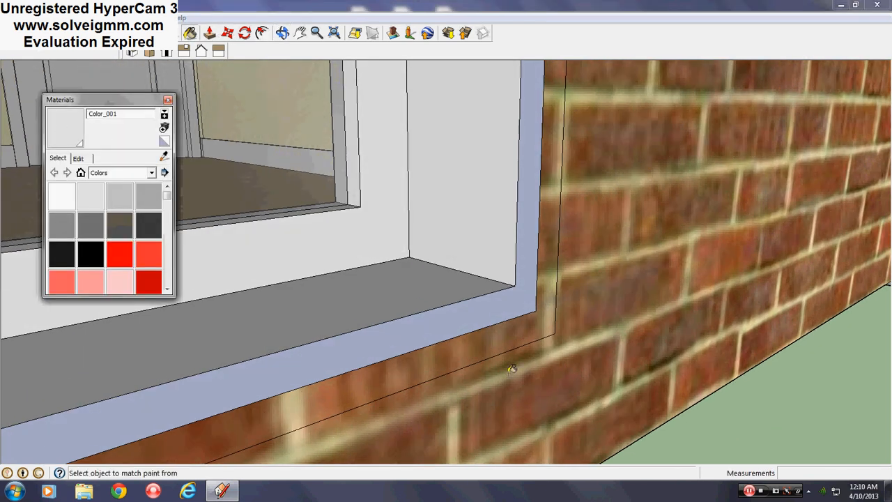
pyautogui.click(504, 304)
pyautogui.click(167, 99)
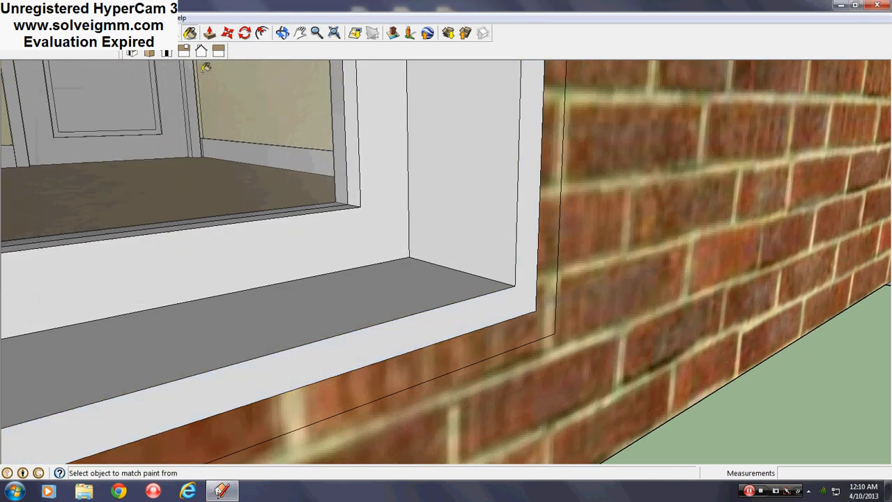
# Step: Push the window's inner trim band 2 inches into the wall and recess the outer brick band to a shallower depth
pyautogui.click(209, 33)
pyautogui.click(422, 322)
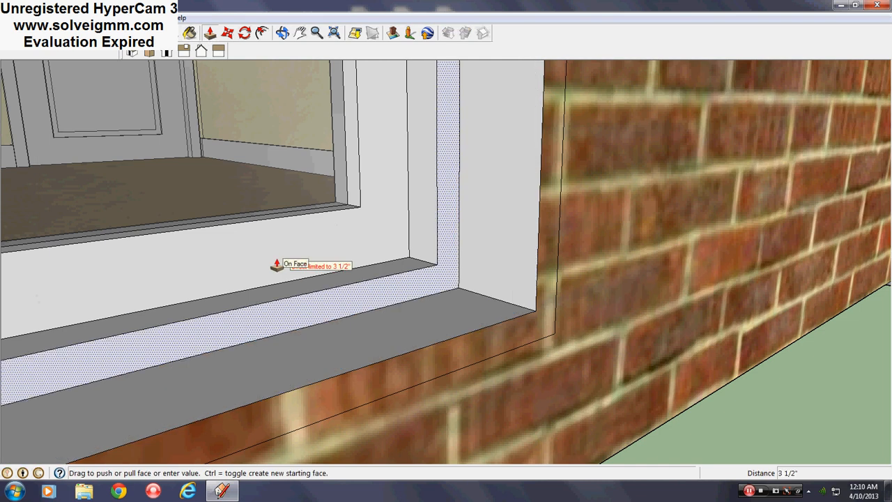
pyautogui.press('Return')
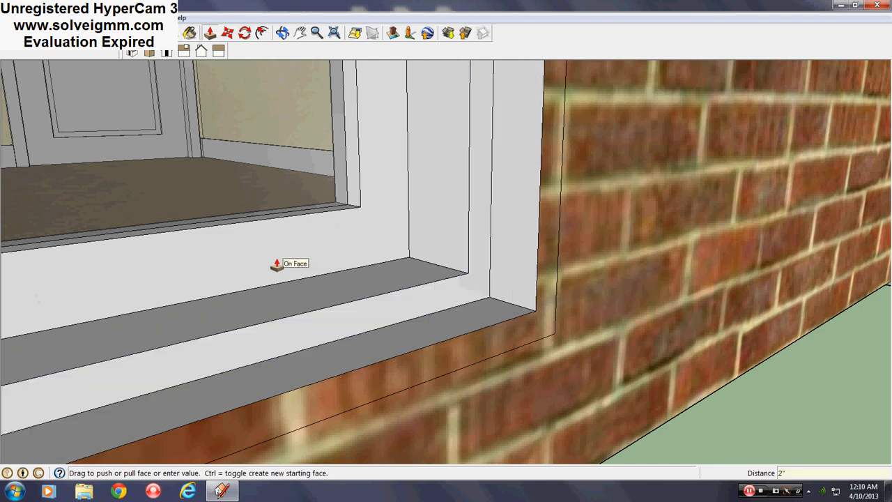
pyautogui.click(521, 344)
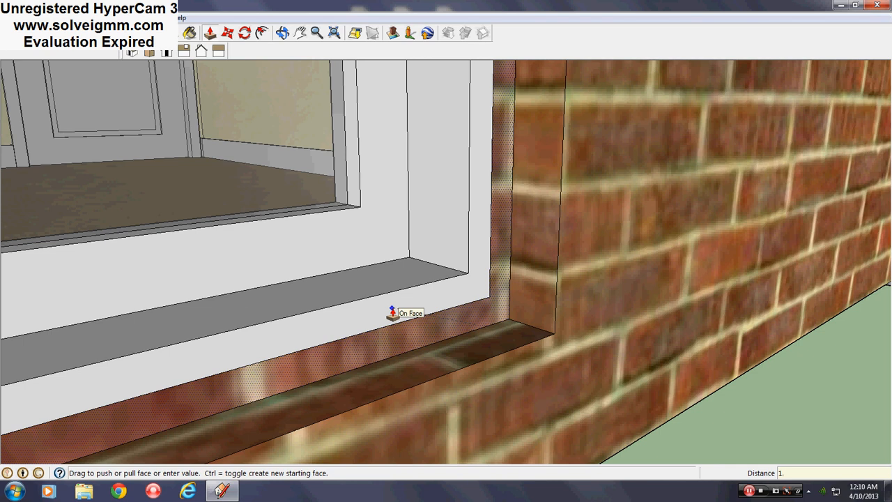
pyautogui.press('Return')
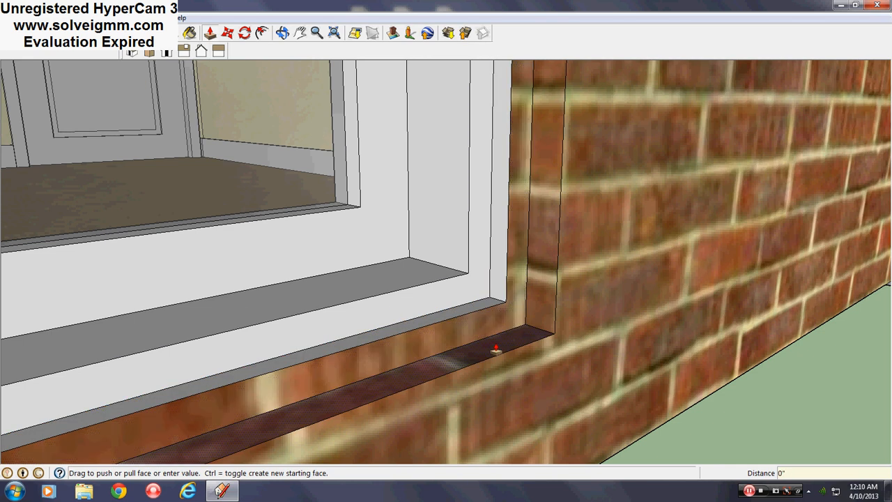
# Step: Raise the bottom face of the outer band's recess to the inner band's lower edge and erase the leftover edge there
pyautogui.click(457, 314)
pyautogui.press('e')
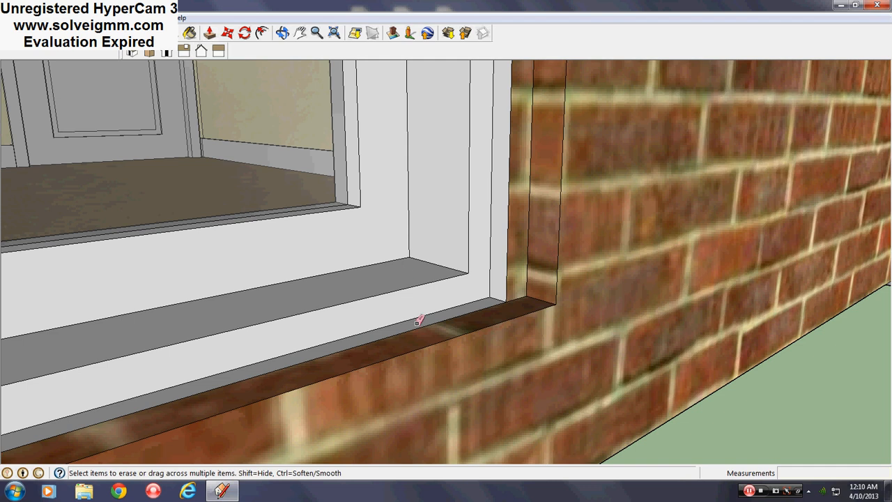
pyautogui.click(420, 319)
# Step: Paint the recessed outer brick band of the tall window with Color_001
pyautogui.click(193, 32)
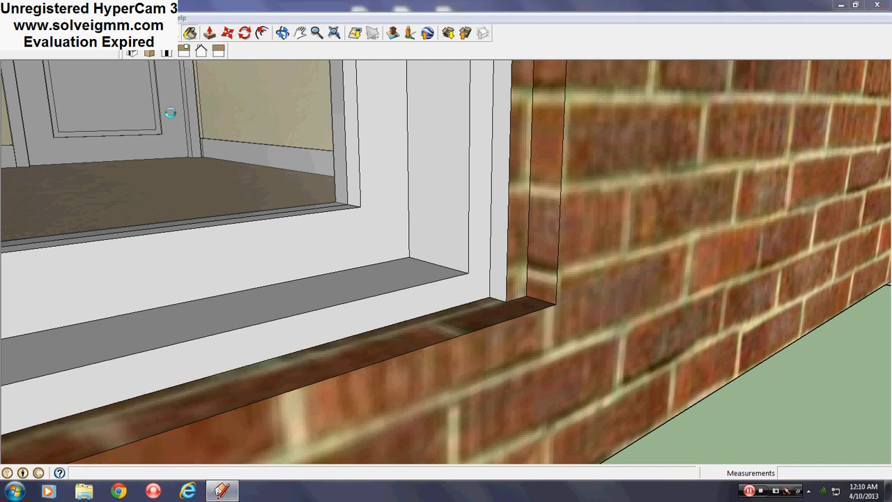
pyautogui.click(517, 248)
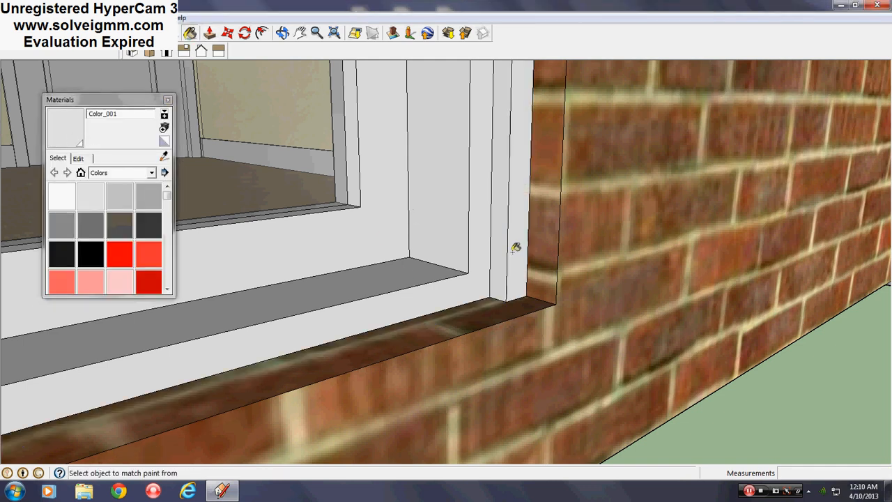
pyautogui.click(167, 101)
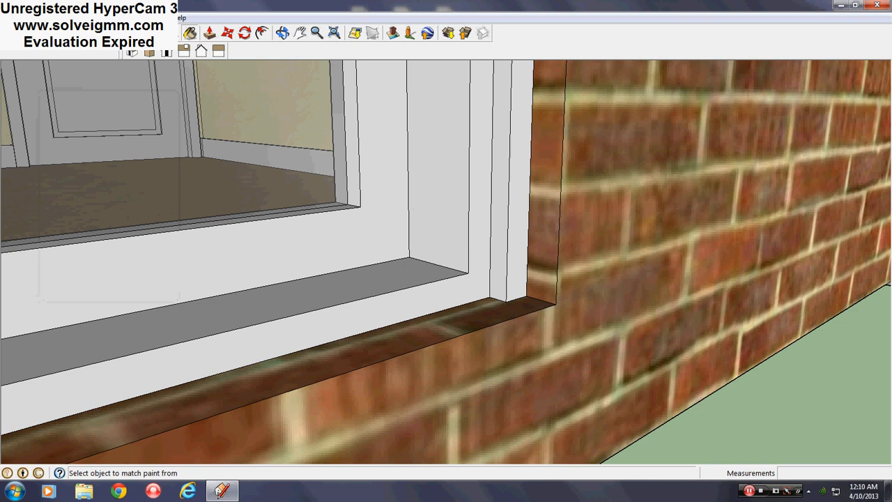
# Step: Draw a 2.5-inch-high sill outline on the brick directly below the tall window, spanning the full width of its trim
pyautogui.press('l')
pyautogui.click(556, 305)
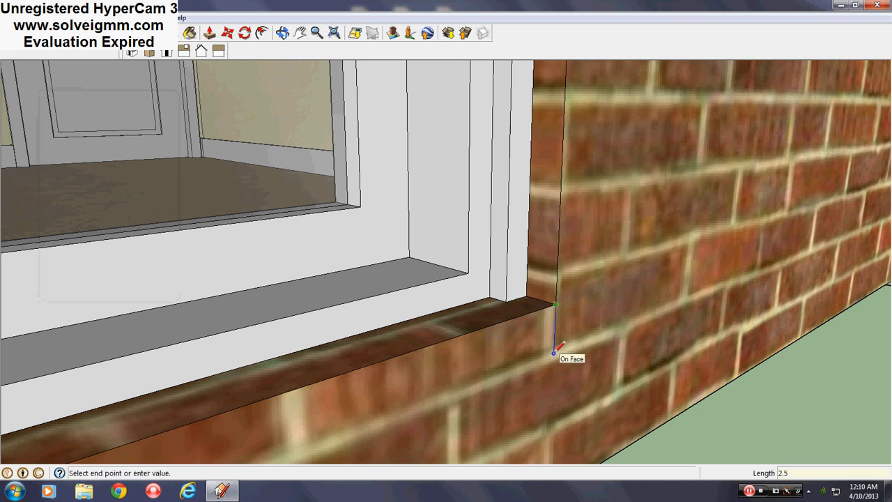
pyautogui.scroll(-6, 557, 352)
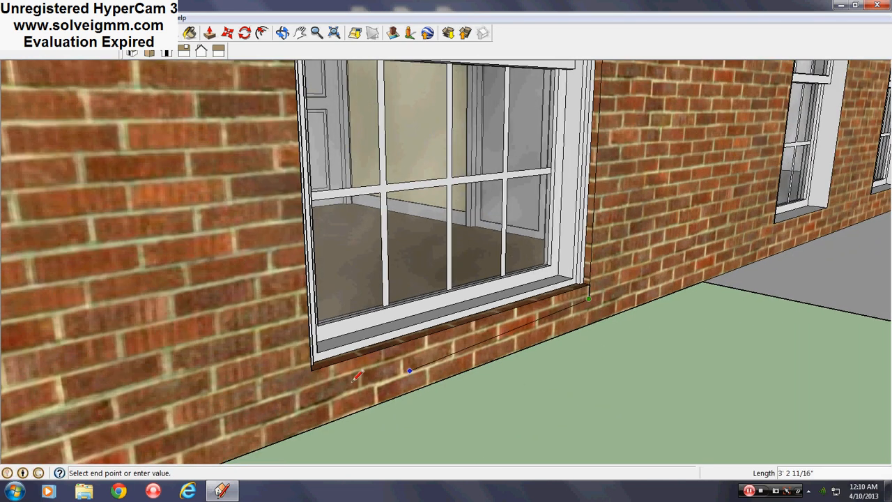
pyautogui.scroll(2, 355, 376)
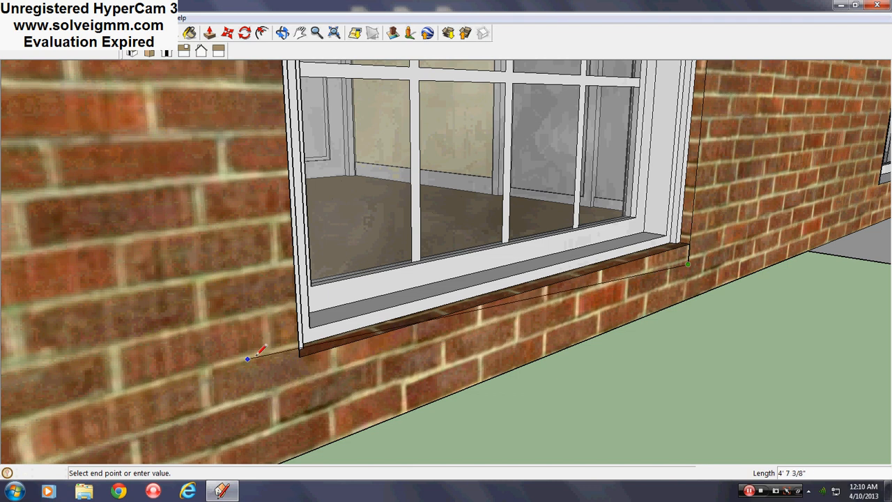
pyautogui.click(301, 391)
pyautogui.click(300, 354)
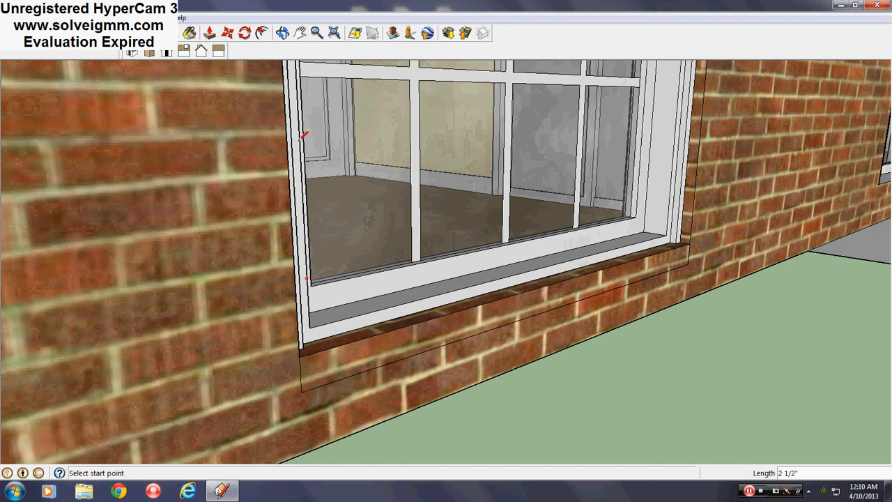
# Step: Pull the brick sill face below the tall window outward by 1 inch
pyautogui.click(209, 33)
pyautogui.click(499, 322)
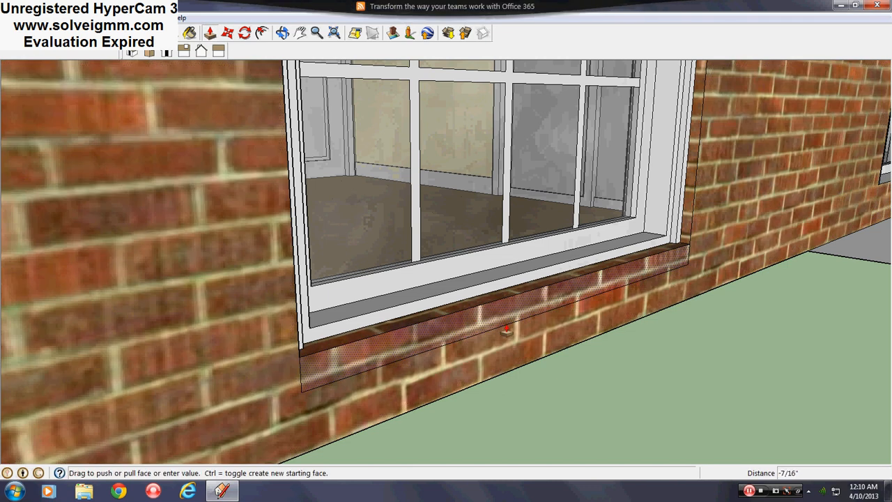
pyautogui.press('Return')
# Step: Examine the house from above and along the front wall, including the arched windows and the entry door
pyautogui.moveTo(529, 337); pyautogui.dragTo(144, 317, button='middle')
pyautogui.scroll(-4, 327, 366)
pyautogui.scroll(-1, 324, 367)
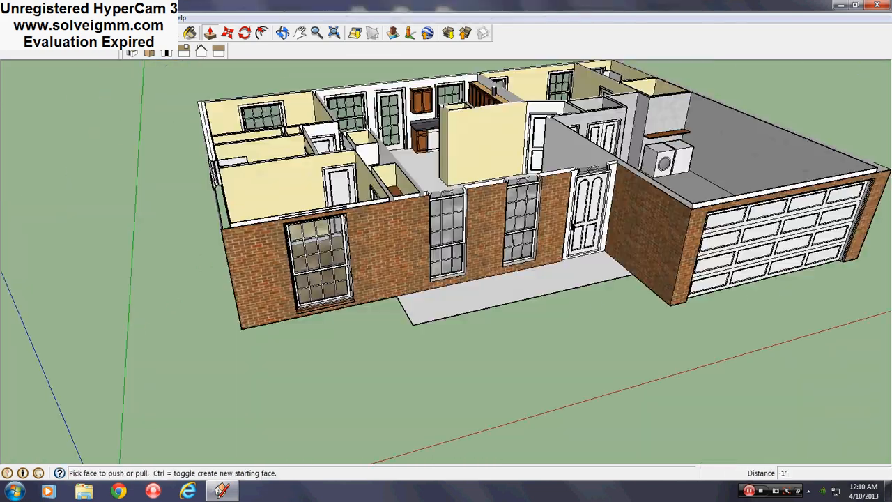
pyautogui.press('l')
pyautogui.scroll(3, 595, 64)
pyautogui.moveTo(596, 64); pyautogui.dragTo(427, 200, button='middle')
pyautogui.scroll(-2, 428, 201)
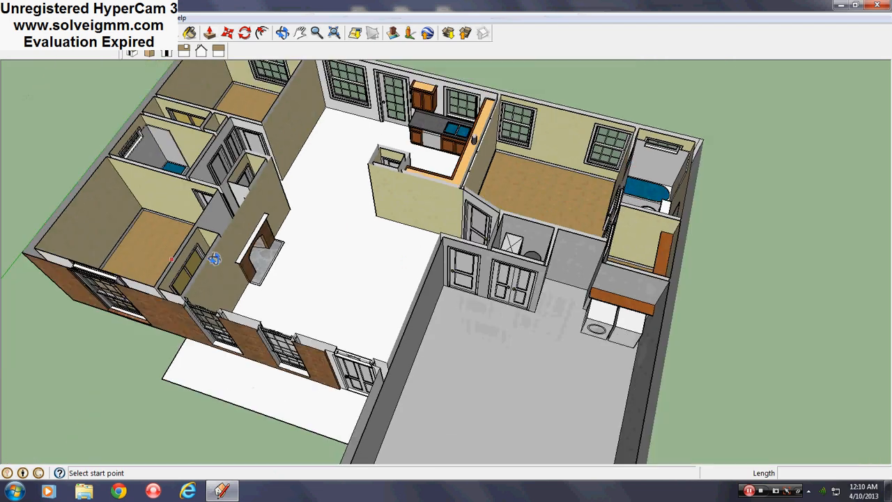
pyautogui.moveTo(213, 255); pyautogui.dragTo(791, 230, button='middle')
pyautogui.scroll(3, 509, 126)
pyautogui.moveTo(510, 125); pyautogui.dragTo(112, 216, button='middle')
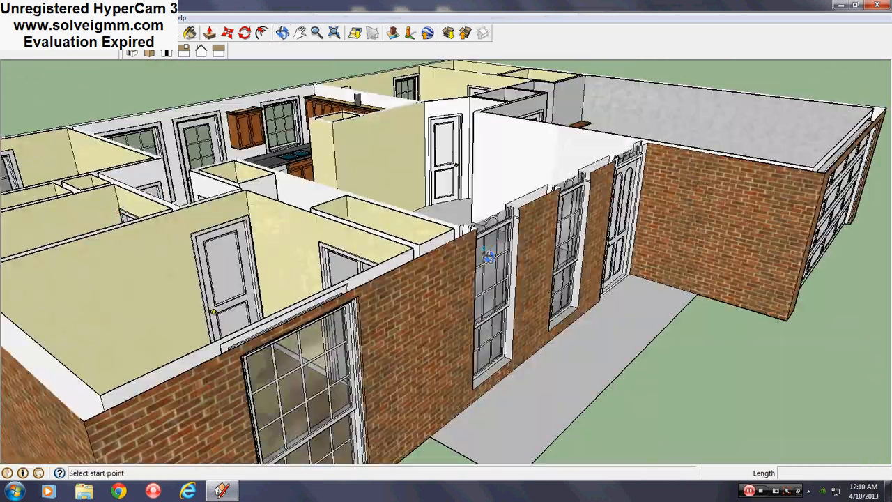
pyautogui.moveTo(486, 258); pyautogui.dragTo(271, 228, button='middle')
pyautogui.scroll(-1, 358, 257)
pyautogui.scroll(3, 561, 159)
pyautogui.scroll(3, 530, 196)
pyautogui.moveTo(567, 208); pyautogui.dragTo(585, 136, button='middle')
pyautogui.scroll(-2, 451, 226)
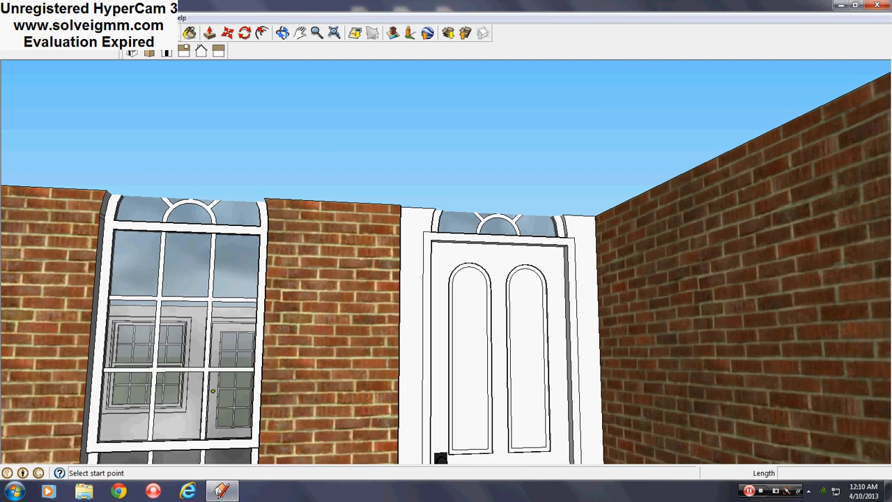
# Step: Open the layer list and make the Roof layer visible
pyautogui.click(155, 17)
pyautogui.click(163, 101)
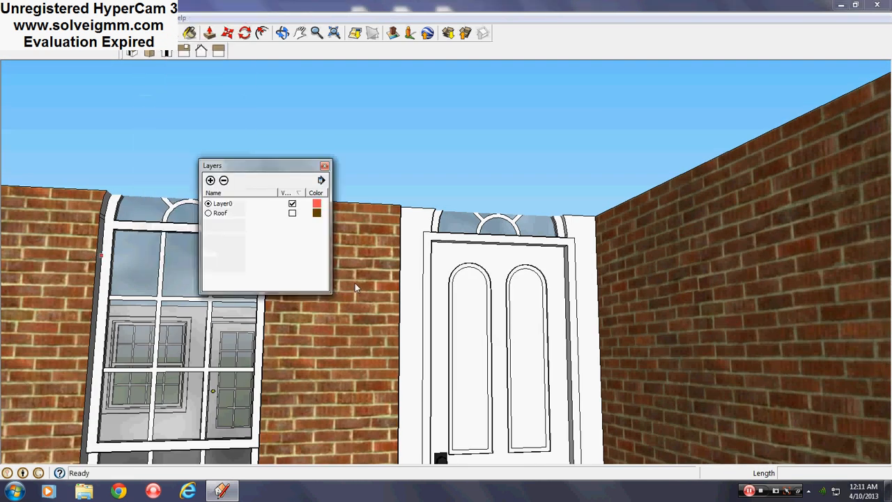
pyautogui.moveTo(547, 301); pyautogui.dragTo(490, 327, button='middle')
pyautogui.scroll(-2, 491, 327)
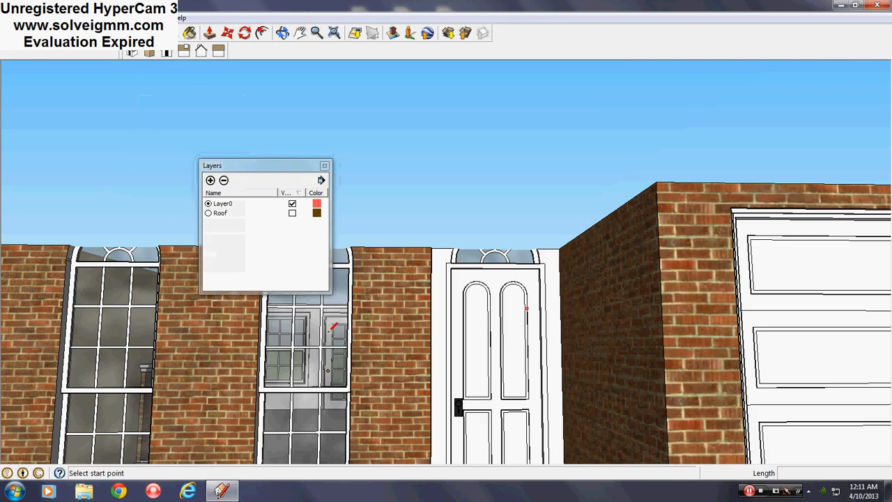
pyautogui.click(292, 213)
# Step: Draw a 3-foot line across the base of the arched window above the entry door to cover it with a face
pyautogui.scroll(5, 508, 295)
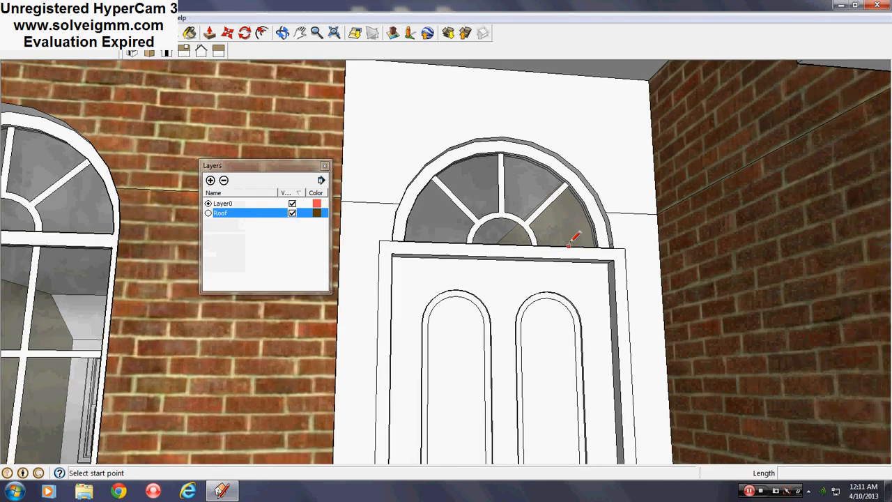
pyautogui.scroll(3, 568, 245)
pyautogui.moveTo(569, 246); pyautogui.dragTo(605, 235, button='middle')
pyautogui.click(635, 259)
pyautogui.scroll(-2, 649, 283)
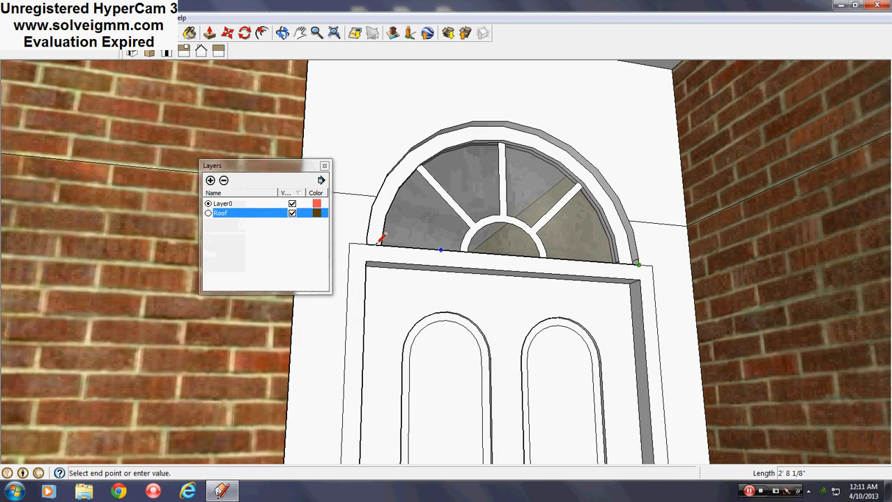
pyautogui.click(368, 242)
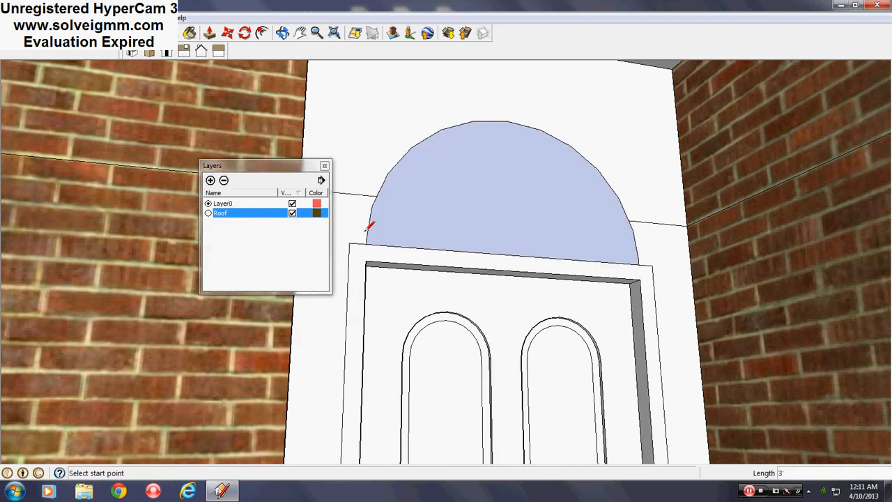
# Step: Offset the outline of the covered arch above the entry door outward
pyautogui.click(262, 32)
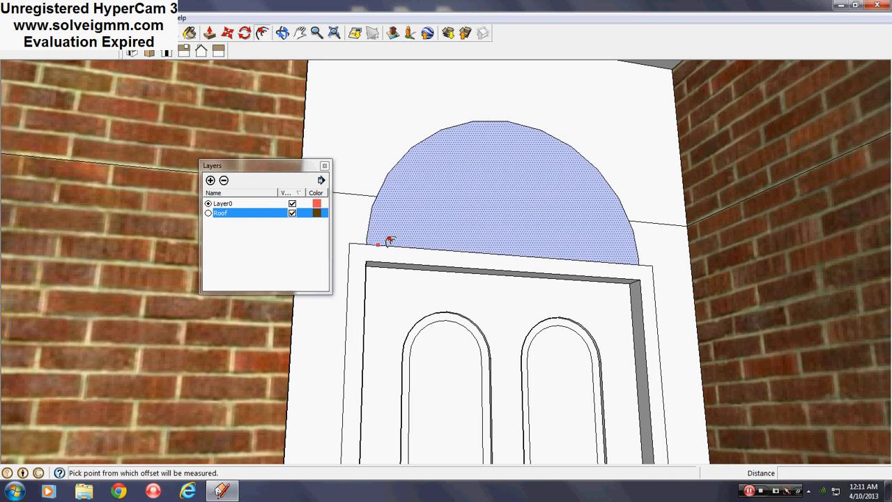
pyautogui.click(389, 241)
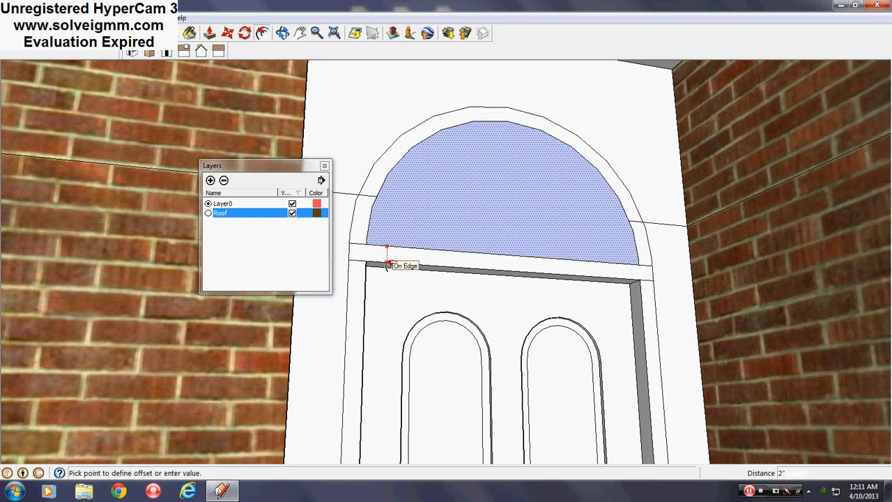
pyautogui.click(387, 264)
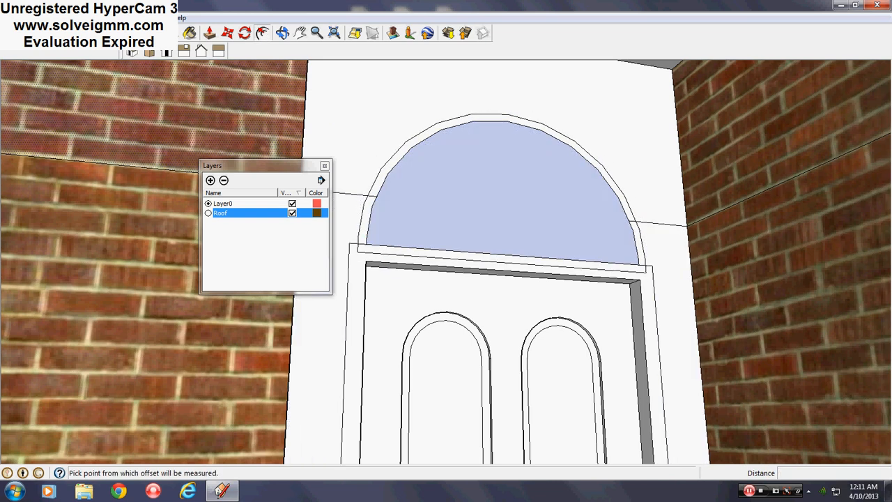
# Step: Draw vertical lines on both sides of the entry door connecting the offset arch's ends to the door frame's base
pyautogui.press('l')
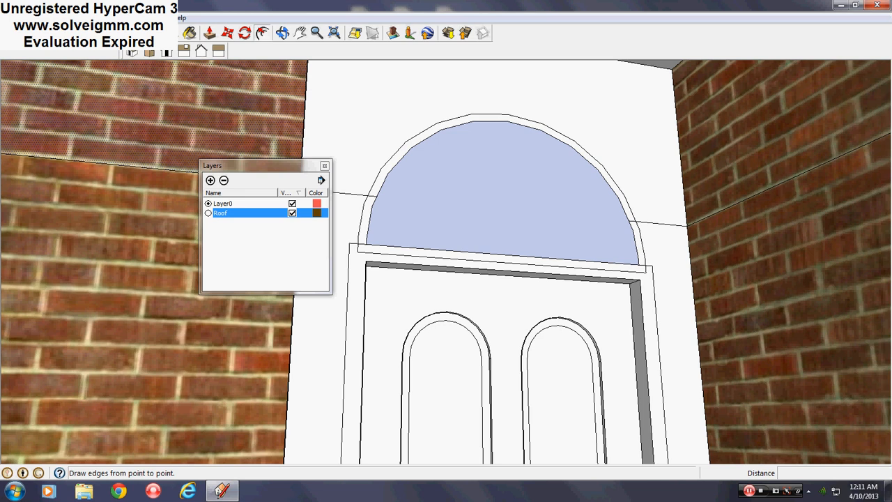
pyautogui.moveTo(368, 247); pyautogui.dragTo(444, 364, button='middle')
pyautogui.scroll(5, 425, 350)
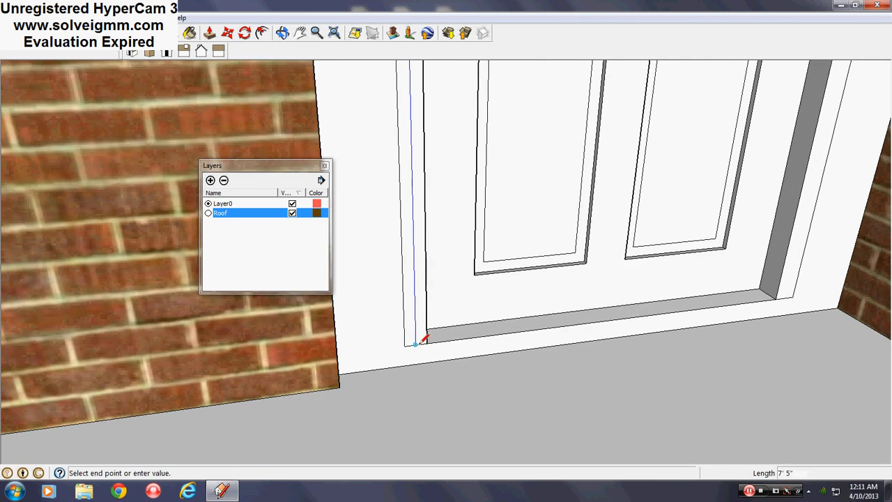
pyautogui.scroll(2, 799, 266)
pyautogui.click(776, 314)
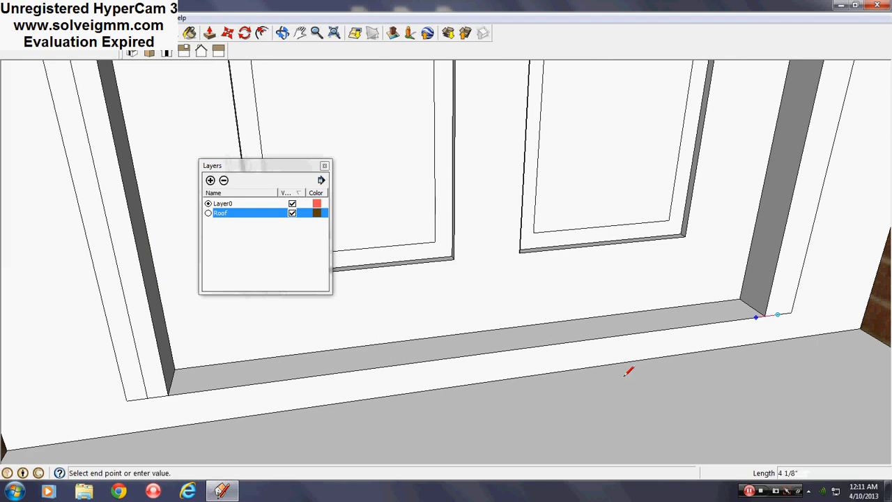
pyautogui.scroll(-6, 534, 462)
pyautogui.keyDown('shift'); pyautogui.moveTo(630, 61); pyautogui.dragTo(617, 249, button='middle'); pyautogui.keyUp('shift')
pyautogui.scroll(5, 620, 230)
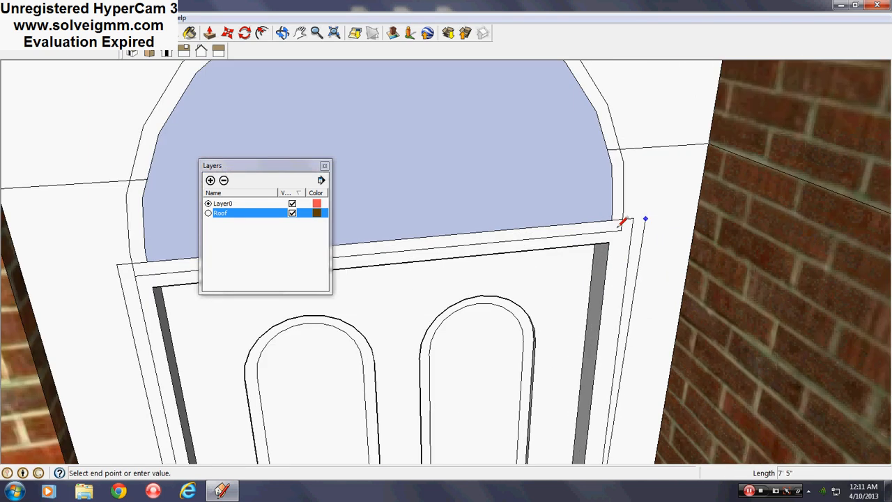
pyautogui.click(621, 230)
# Step: Erase the leftover lower edges and corner lines of the offset arch on both sides of the entry door
pyautogui.click(154, 32)
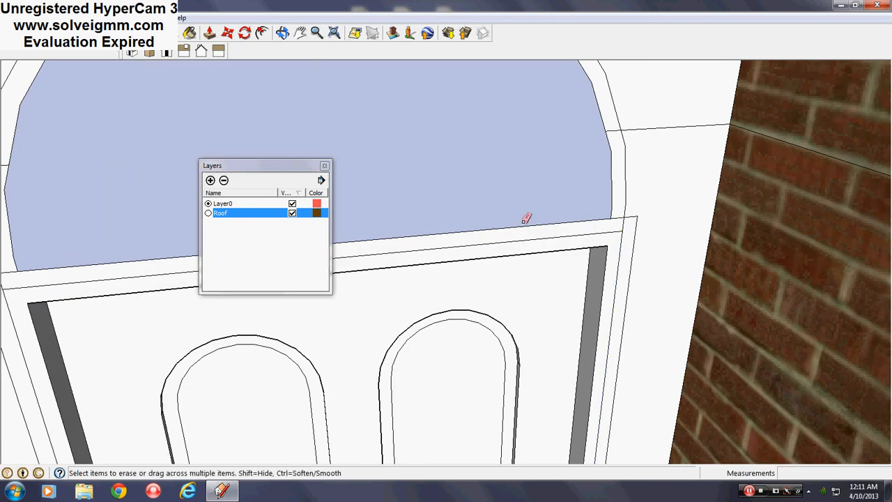
pyautogui.click(563, 236)
pyautogui.moveTo(637, 223); pyautogui.dragTo(613, 218)
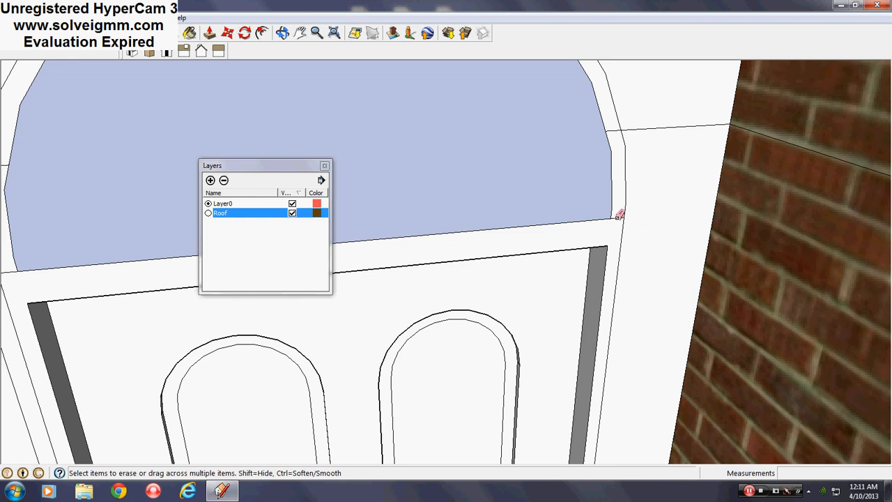
pyautogui.scroll(-2, 656, 153)
pyautogui.scroll(-1, 655, 153)
pyautogui.scroll(3, 303, 225)
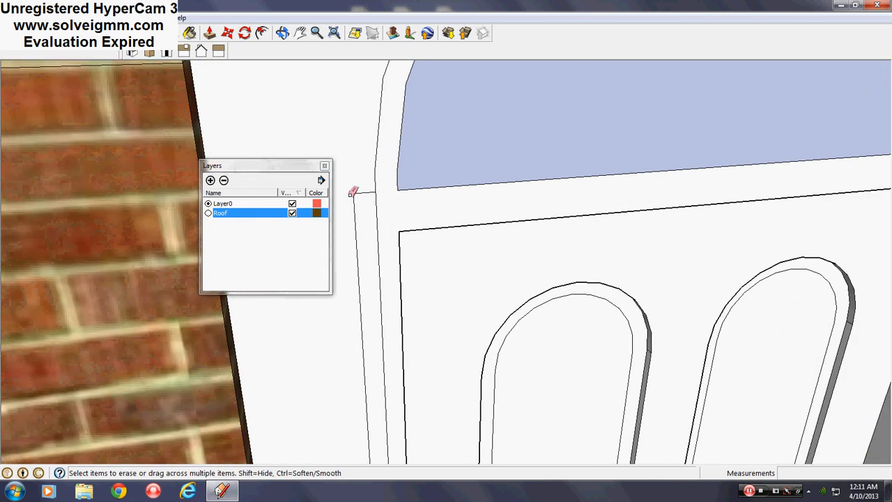
pyautogui.moveTo(353, 192); pyautogui.dragTo(358, 189)
pyautogui.scroll(-5, 496, 113)
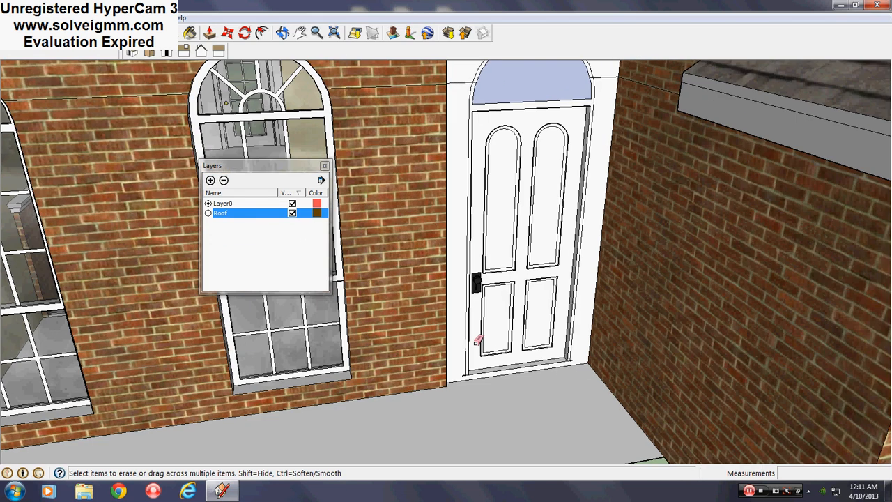
# Step: Offset the outline of the arched face above the entry door outward by 4 inches
pyautogui.scroll(4, 460, 390)
pyautogui.scroll(-3, 442, 411)
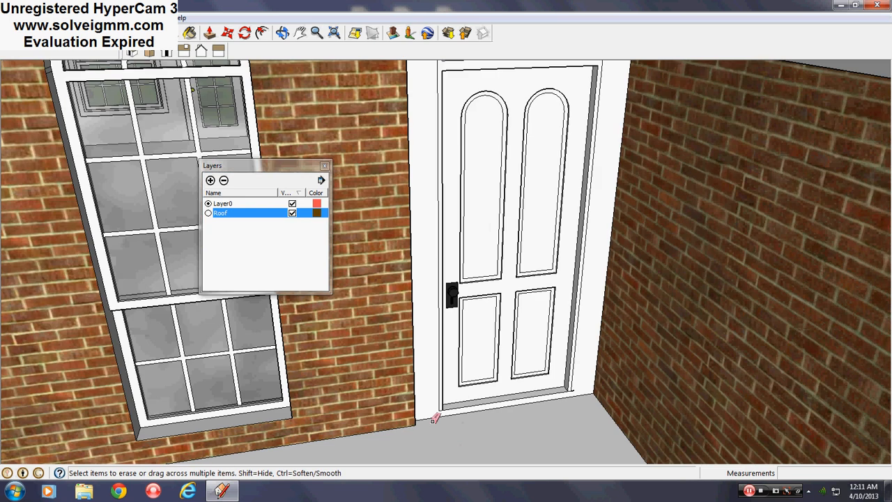
pyautogui.scroll(-3, 434, 418)
pyautogui.scroll(3, 427, 130)
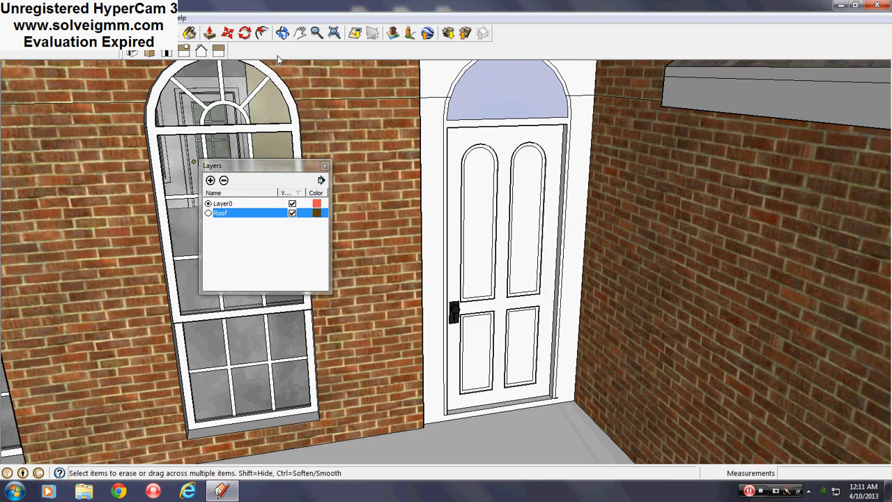
pyautogui.click(261, 32)
pyautogui.scroll(-2, 464, 157)
pyautogui.scroll(5, 465, 154)
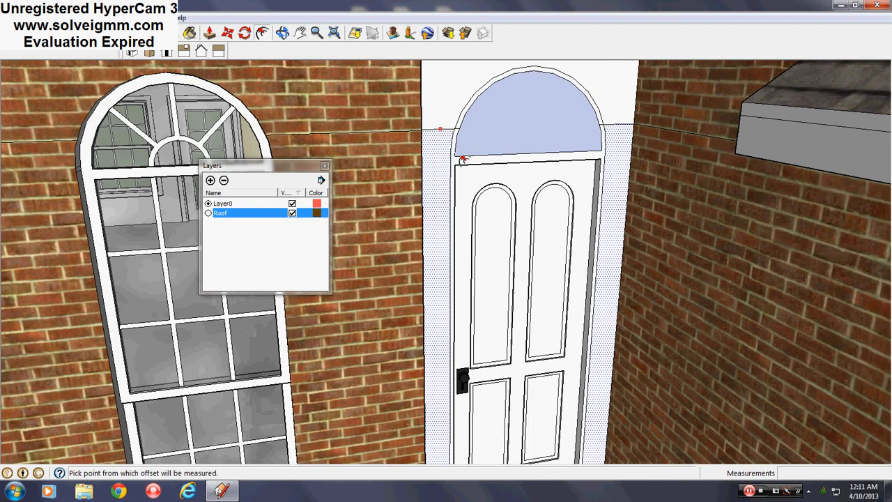
pyautogui.scroll(2, 467, 155)
pyautogui.click(468, 157)
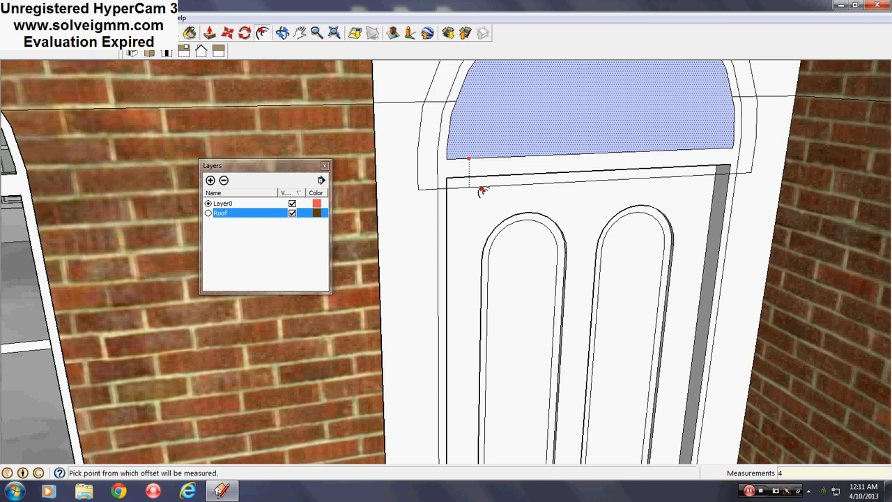
pyautogui.press('Return')
# Step: Draw a rectangle along the left side of the entry door from the outer arch's end to the door frame's base
pyautogui.press('r')
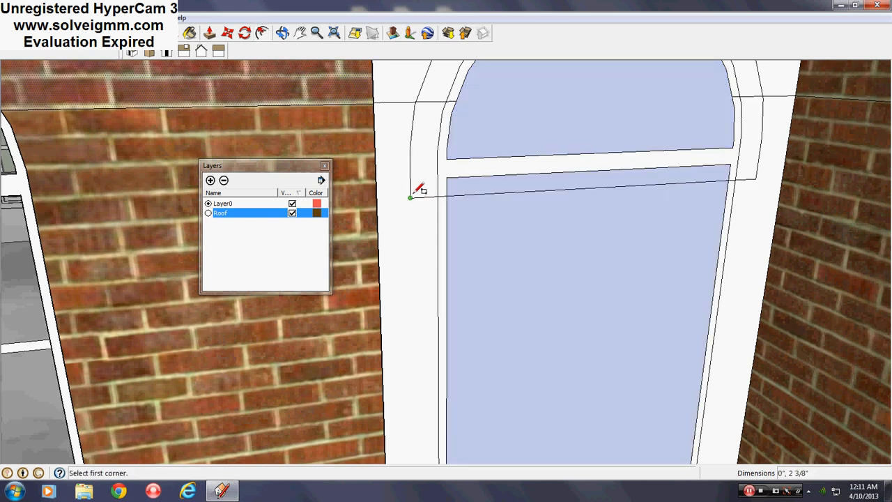
pyautogui.click(411, 198)
pyautogui.scroll(-5, 470, 114)
pyautogui.scroll(4, 481, 322)
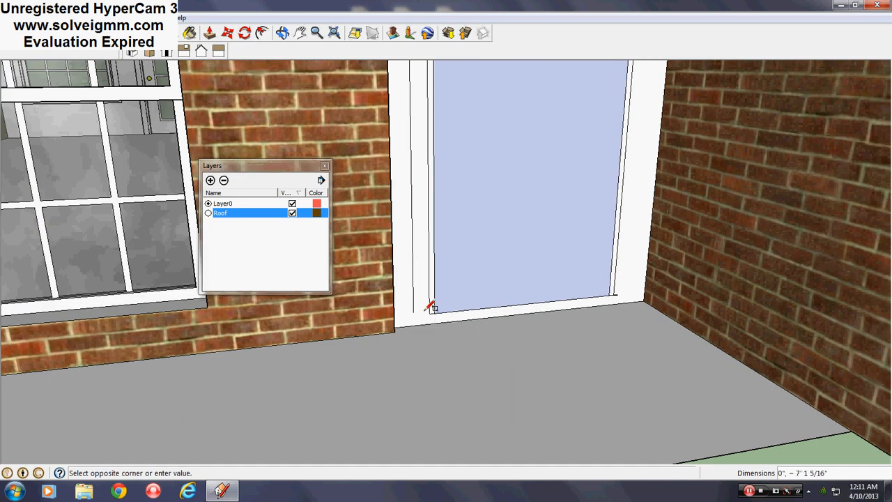
pyautogui.scroll(2, 618, 293)
# Step: Erase the unwanted piece at the door's lower right corner and draw a 7' 2" by 3" rectangle up to the outer arch's end
pyautogui.rightClick(613, 290)
pyautogui.click(640, 312)
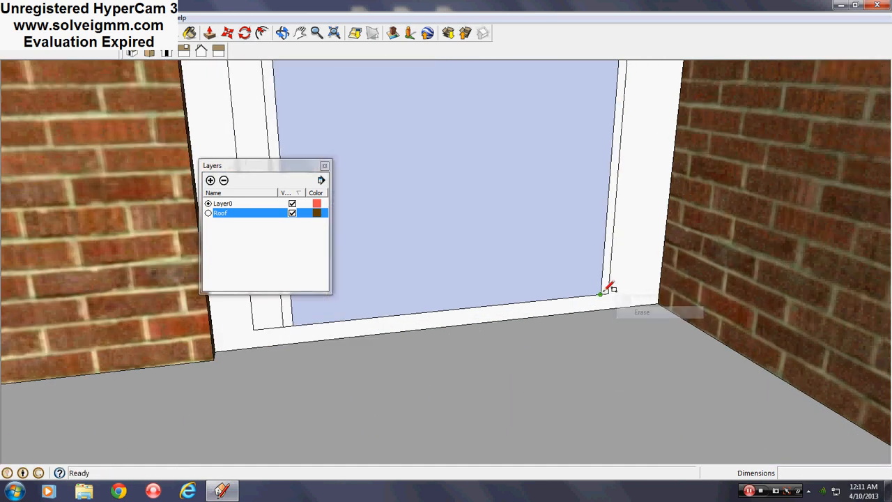
pyautogui.click(610, 288)
pyautogui.scroll(-4, 567, 365)
pyautogui.scroll(4, 600, 144)
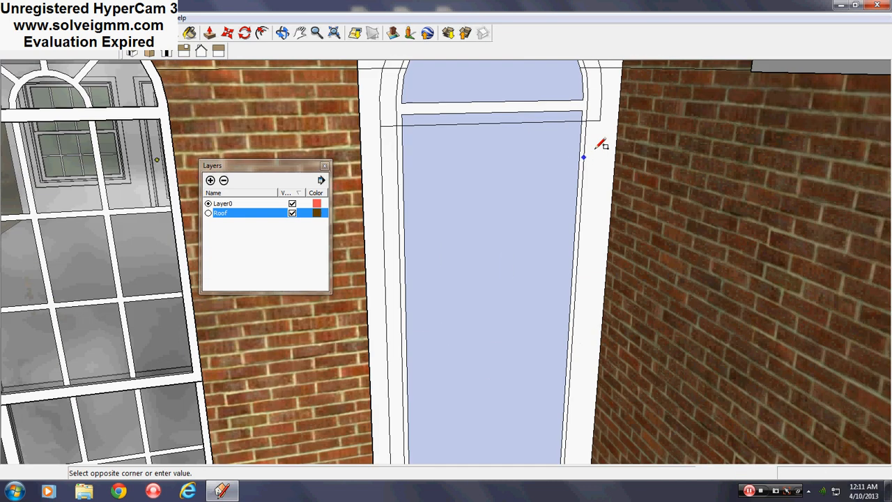
pyautogui.scroll(2, 600, 145)
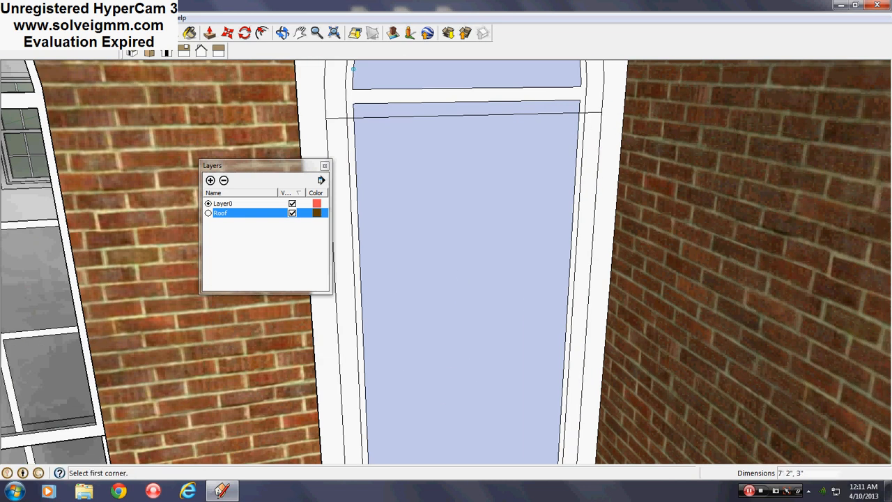
# Step: Erase the outer offset's horizontal edge across the entry door and the face covering the door opening
pyautogui.press('e')
pyautogui.scroll(2, 338, 114)
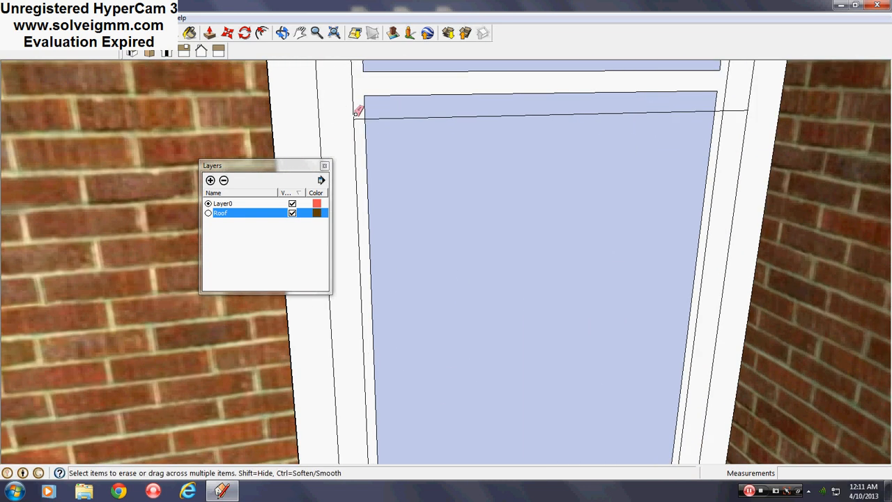
pyautogui.moveTo(446, 117); pyautogui.dragTo(737, 104)
pyautogui.scroll(2, 737, 112)
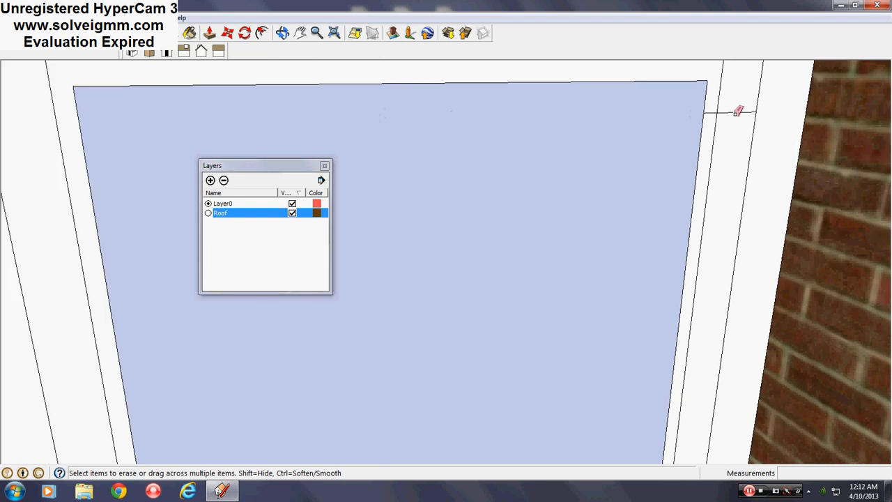
pyautogui.rightClick(635, 91)
pyautogui.scroll(-6, 627, 155)
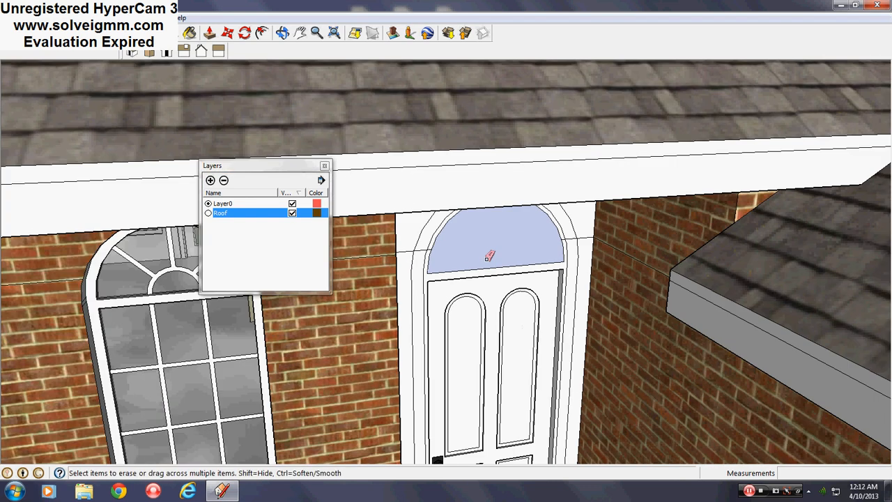
# Step: Inspect the trim outline around the entry door from the arch down to the base
pyautogui.moveTo(489, 256); pyautogui.dragTo(483, 193, button='middle')
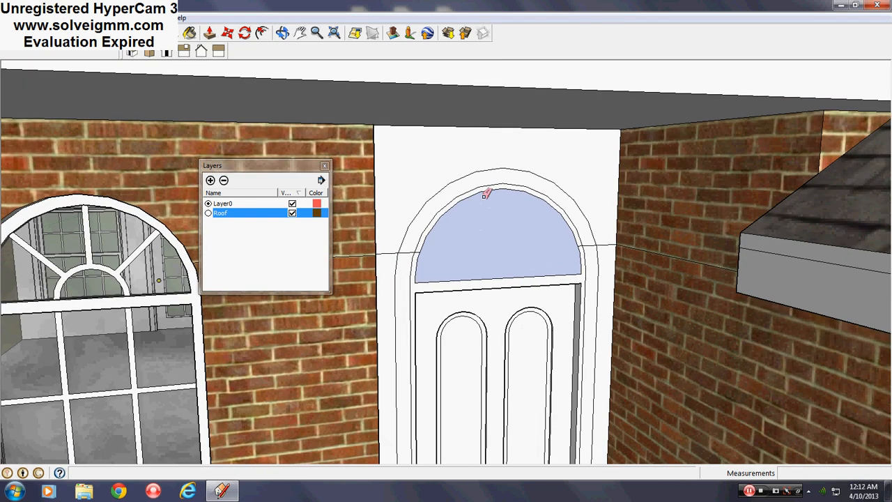
pyautogui.click(61, 33)
pyautogui.moveTo(334, 237); pyautogui.dragTo(762, 248, button='middle')
pyautogui.moveTo(412, 268)
pyautogui.mouseDown(button='middle')
pyautogui.moveTo(252, 282)
pyautogui.moveTo(102, 266)
pyautogui.mouseUp(button='middle')
pyautogui.scroll(-2, 420, 185)
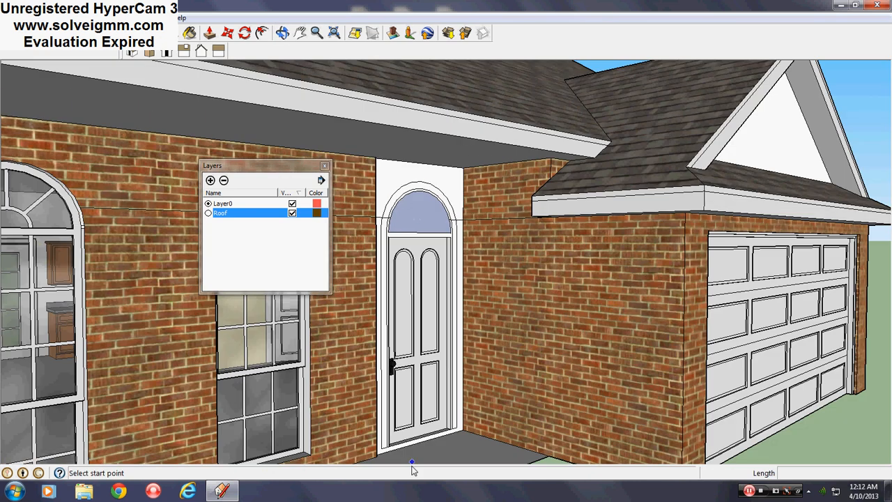
pyautogui.scroll(4, 411, 459)
pyautogui.scroll(4, 521, 315)
pyautogui.moveTo(491, 313); pyautogui.dragTo(493, 422, button='middle')
pyautogui.scroll(1, 494, 422)
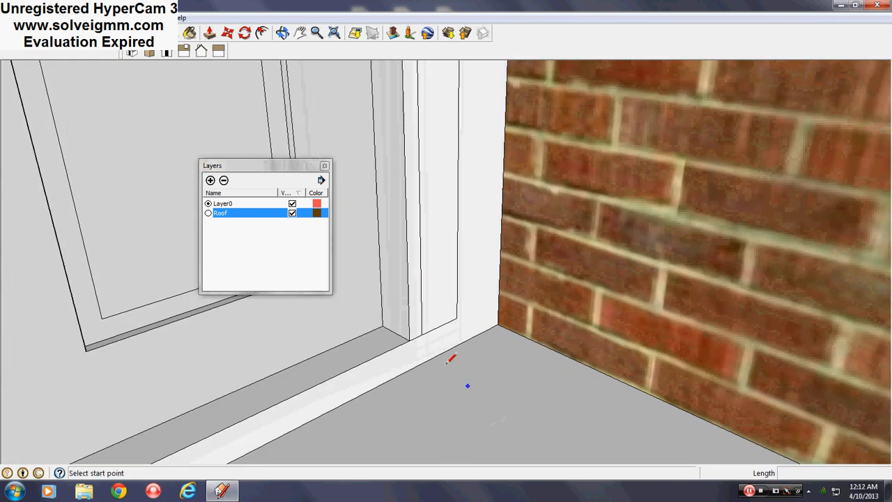
# Step: Hide the Roof layer, close the layer list and view the entry door from above
pyautogui.click(292, 213)
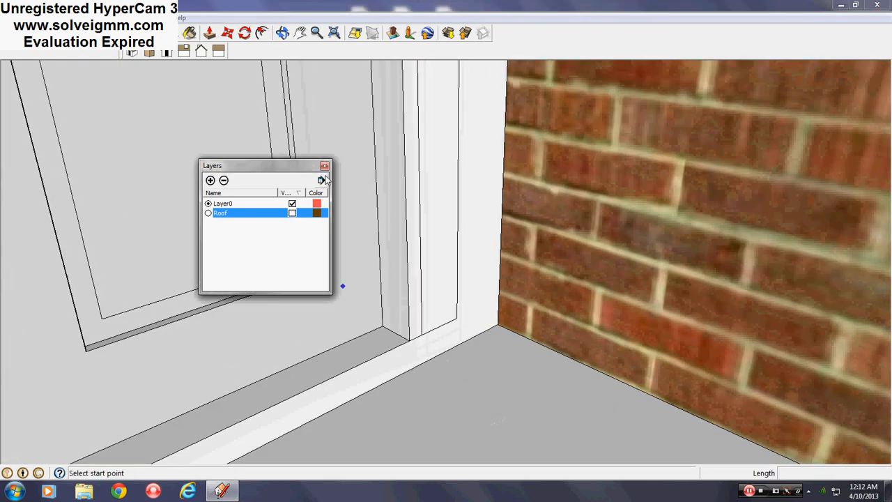
pyautogui.click(324, 166)
pyautogui.scroll(-5, 402, 414)
pyautogui.moveTo(402, 414); pyautogui.dragTo(344, 315, button='middle')
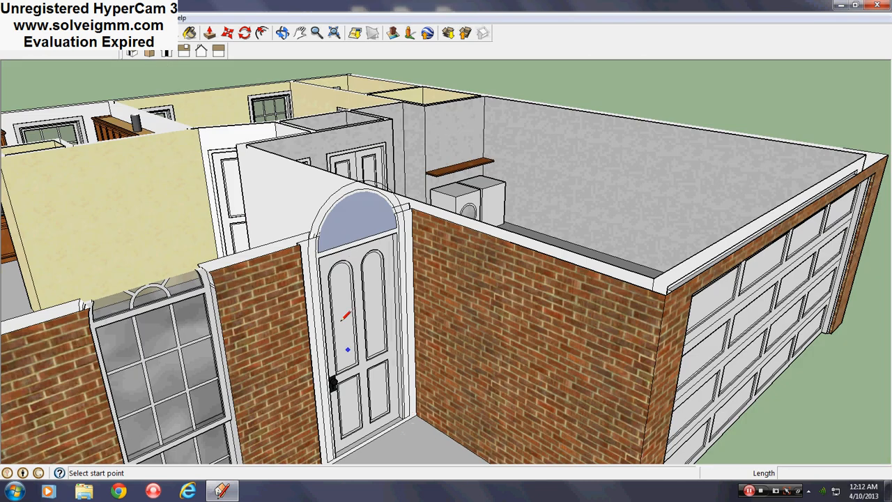
# Step: Try erasing the face covering the arched window above the entry door, look at the door from inside, and undo the erasure
pyautogui.scroll(5, 342, 262)
pyautogui.rightClick(399, 181)
pyautogui.click(418, 199)
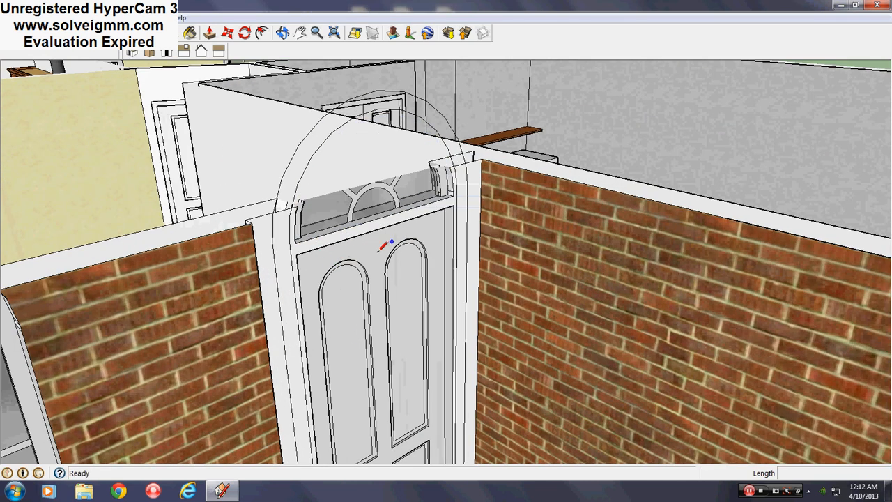
pyautogui.moveTo(386, 245)
pyautogui.mouseDown(button='middle')
pyautogui.moveTo(368, 302)
pyautogui.moveTo(883, 380)
pyautogui.mouseUp(button='middle')
pyautogui.moveTo(488, 276); pyautogui.dragTo(333, 276, button='middle')
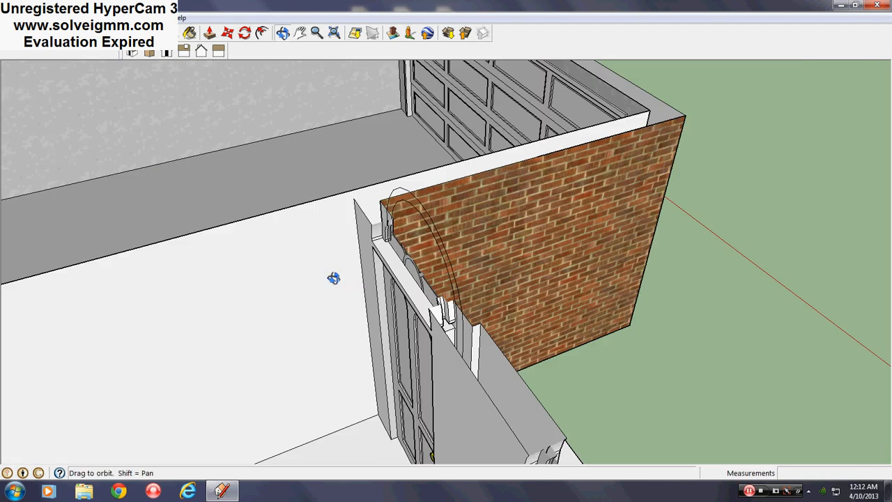
pyautogui.scroll(-4, 379, 269)
pyautogui.scroll(4, 368, 387)
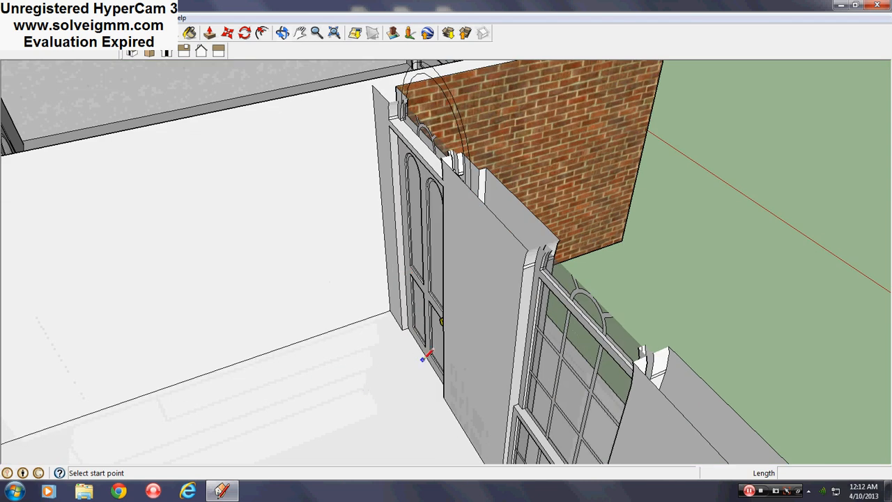
pyautogui.moveTo(425, 357); pyautogui.dragTo(236, 317, button='middle')
pyautogui.hotkey('ctrl', 'z')
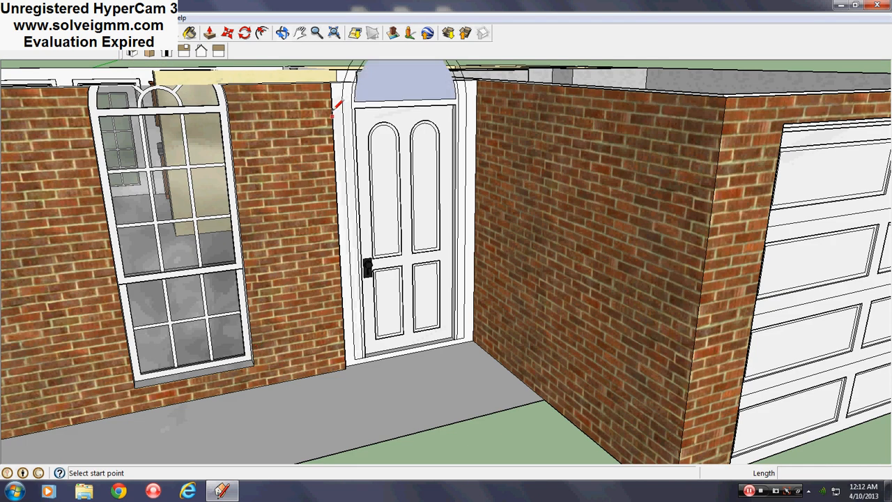
# Step: Erase the face covering the arched window above the entry door and make the Roof layer visible
pyautogui.rightClick(416, 81)
pyautogui.click(429, 106)
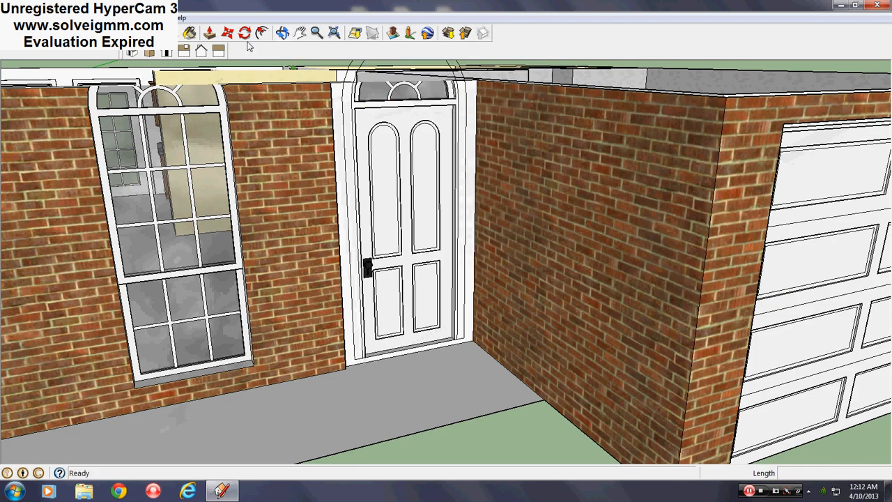
pyautogui.click(182, 20)
pyautogui.click(177, 101)
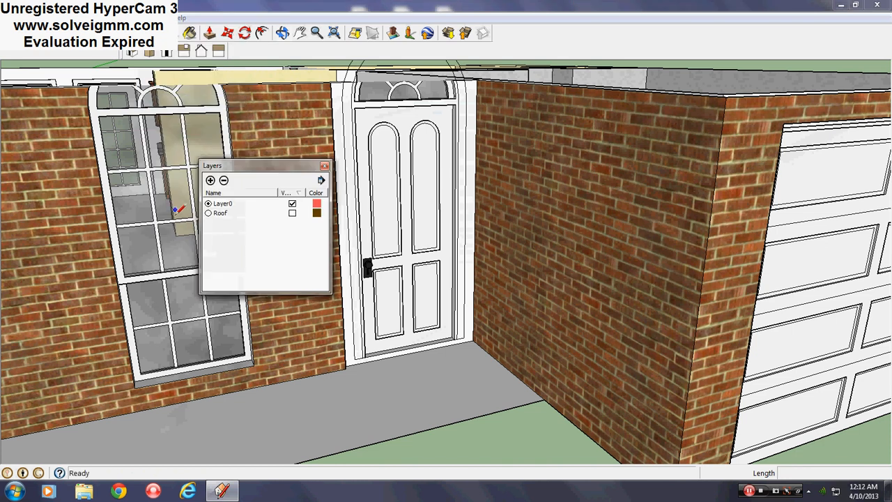
pyautogui.click(292, 213)
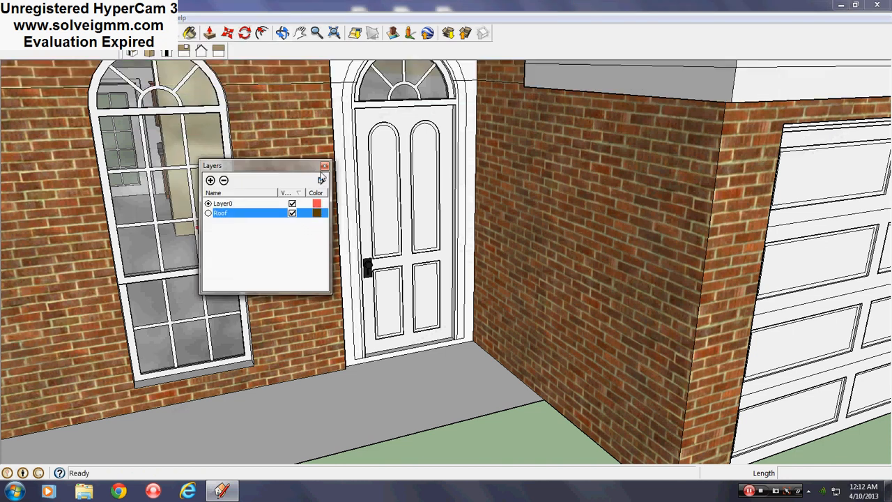
pyautogui.click(325, 166)
# Step: Copy the trim strip face on the right side of the entry door from the exterior to the interior wall surface
pyautogui.scroll(-2, 342, 342)
pyautogui.moveTo(339, 358); pyautogui.dragTo(368, 230, button='middle')
pyautogui.scroll(-2, 368, 229)
pyautogui.scroll(2, 374, 205)
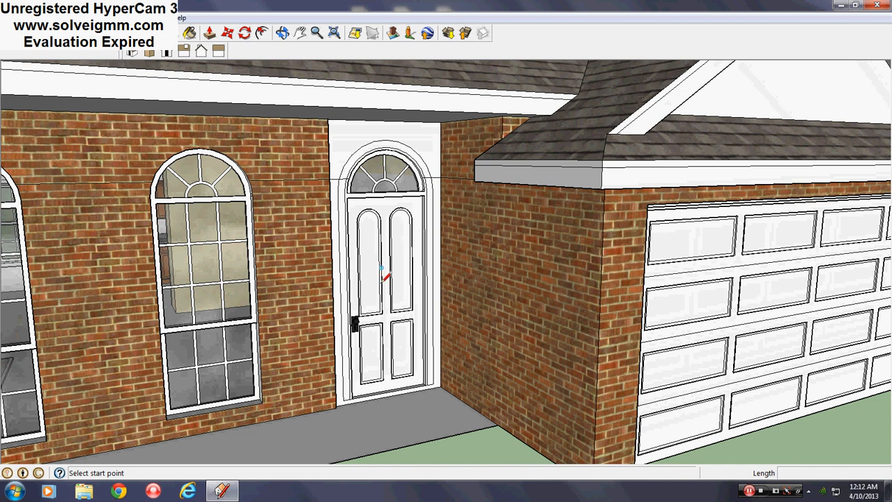
pyautogui.scroll(6, 403, 374)
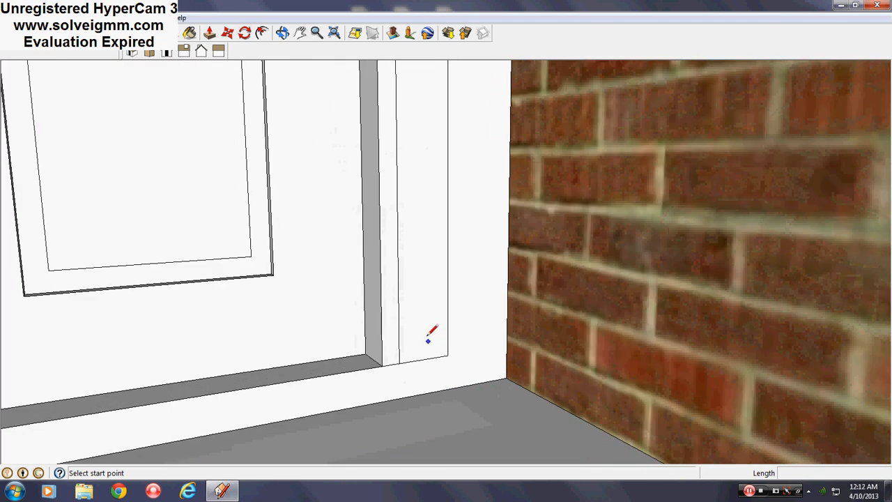
pyautogui.rightClick(426, 334)
pyautogui.click(227, 32)
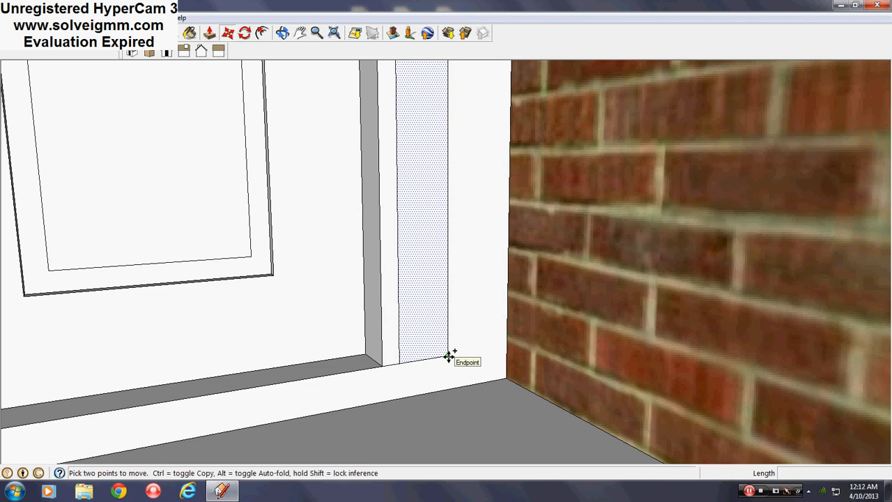
pyautogui.click(449, 356)
pyautogui.moveTo(450, 357); pyautogui.dragTo(484, 460, button='middle')
pyautogui.press('ctrl')
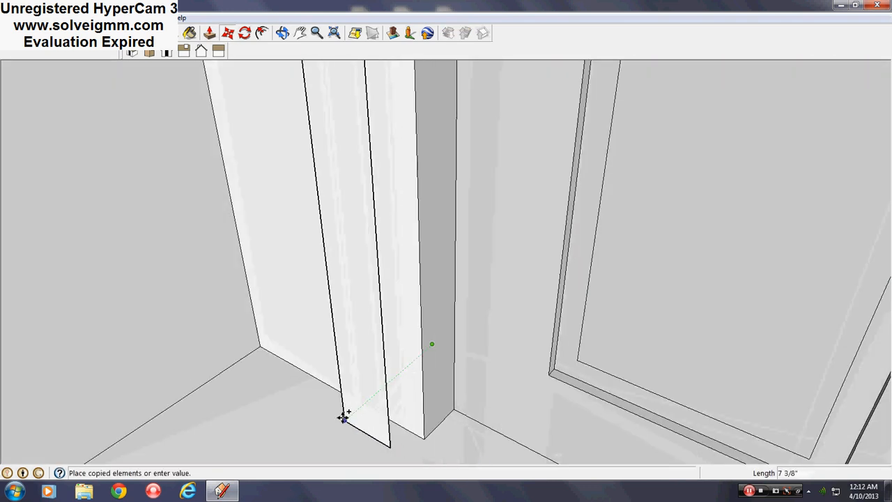
pyautogui.click(362, 402)
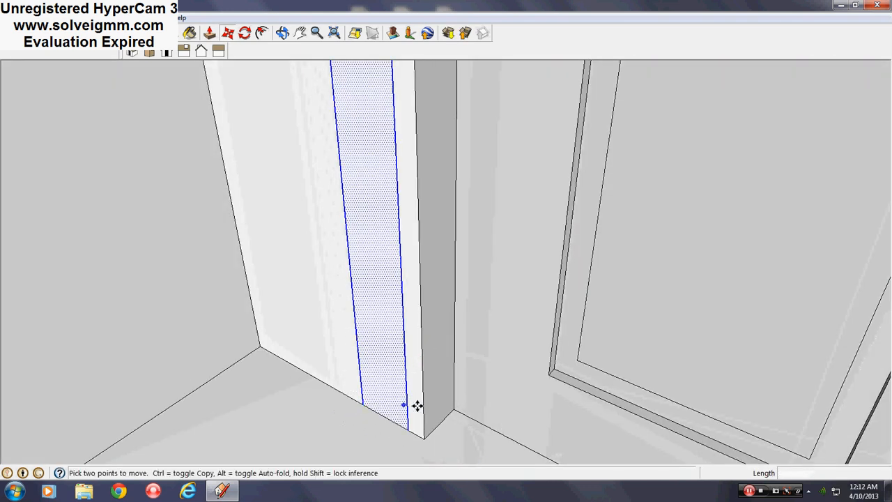
# Step: Copy the arched trim face above the entry door from the exterior to the interior wall surface
pyautogui.scroll(-7, 412, 413)
pyautogui.moveTo(454, 342); pyautogui.dragTo(468, 289, button='middle')
pyautogui.scroll(3, 361, 327)
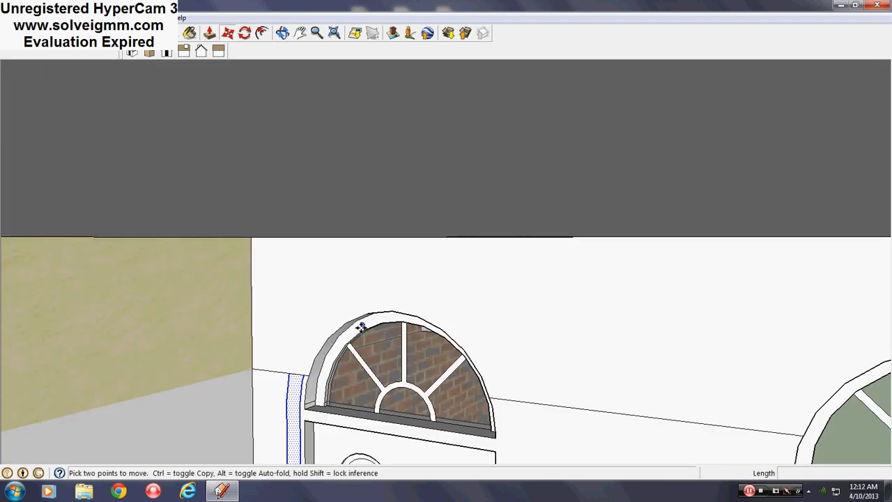
pyautogui.moveTo(361, 327); pyautogui.dragTo(439, 263, button='middle')
pyautogui.scroll(1, 505, 211)
pyautogui.moveTo(662, 376); pyautogui.dragTo(559, 239, button='middle')
pyautogui.scroll(6, 504, 218)
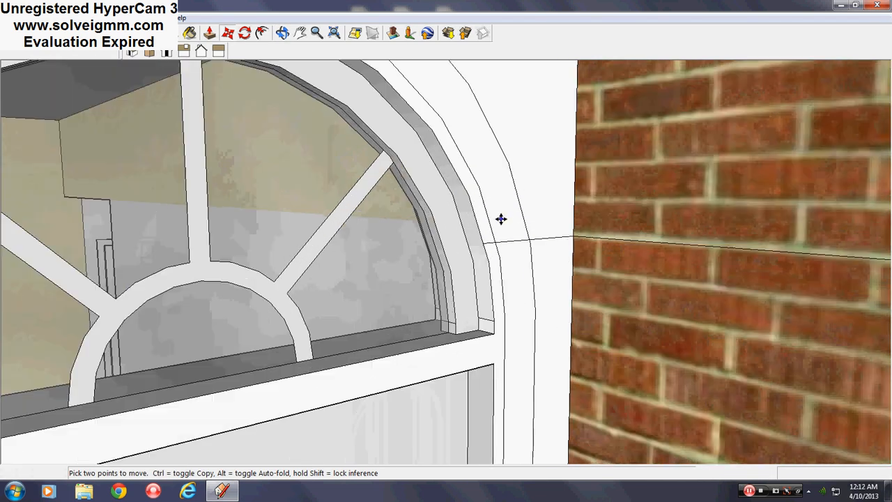
pyautogui.rightClick(511, 219)
pyautogui.click(520, 228)
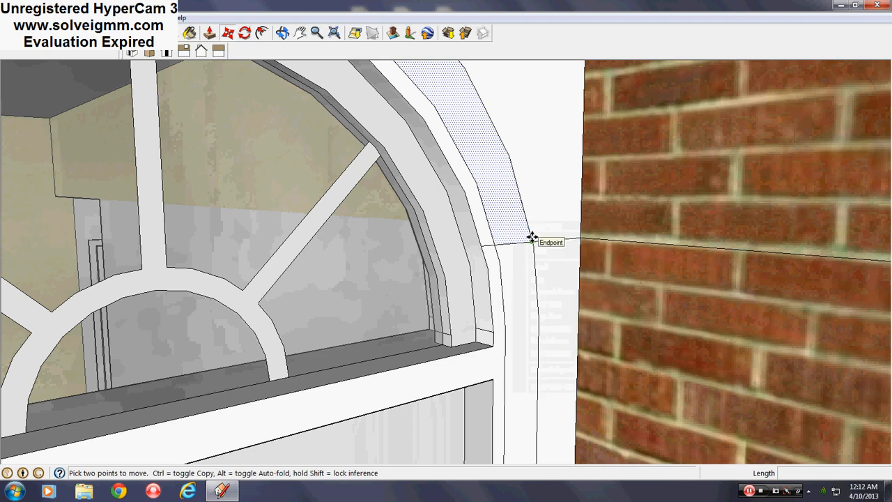
pyautogui.click(531, 238)
pyautogui.press('ctrl')
pyautogui.moveTo(532, 234); pyautogui.dragTo(3, 302, button='middle')
pyautogui.click(294, 244)
pyautogui.scroll(-4, 478, 231)
# Step: Copy the trim strip face on the left side of the entry door through to the interior wall surface
pyautogui.moveTo(460, 268); pyautogui.dragTo(593, 264, button='middle')
pyautogui.scroll(2, 286, 223)
pyautogui.rightClick(304, 176)
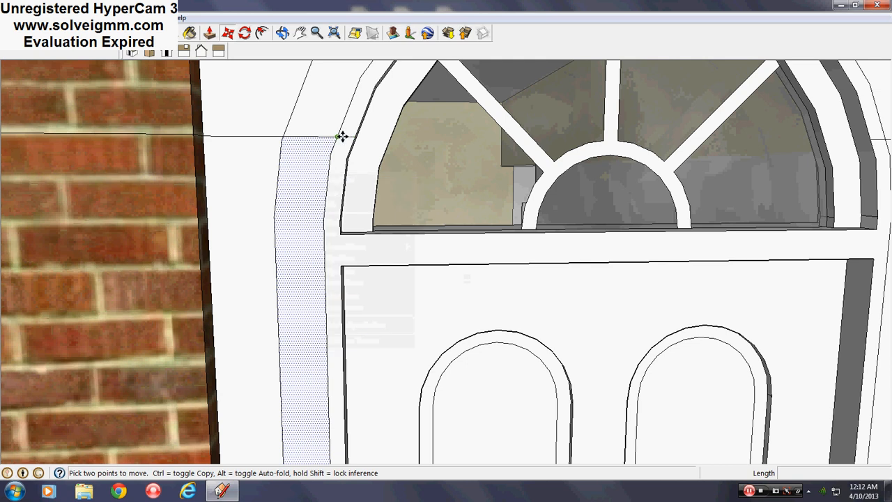
pyautogui.moveTo(342, 135); pyautogui.dragTo(577, 149, button='middle')
pyautogui.click(512, 157)
# Step: Examine the entry door, porch slab and garage front from outside, and open and close the layer list
pyautogui.moveTo(512, 158); pyautogui.dragTo(470, 116, button='middle')
pyautogui.scroll(-3, 469, 116)
pyautogui.moveTo(481, 222); pyautogui.dragTo(422, 190, button='middle')
pyautogui.scroll(-2, 491, 187)
pyautogui.moveTo(501, 159); pyautogui.dragTo(379, 264, button='middle')
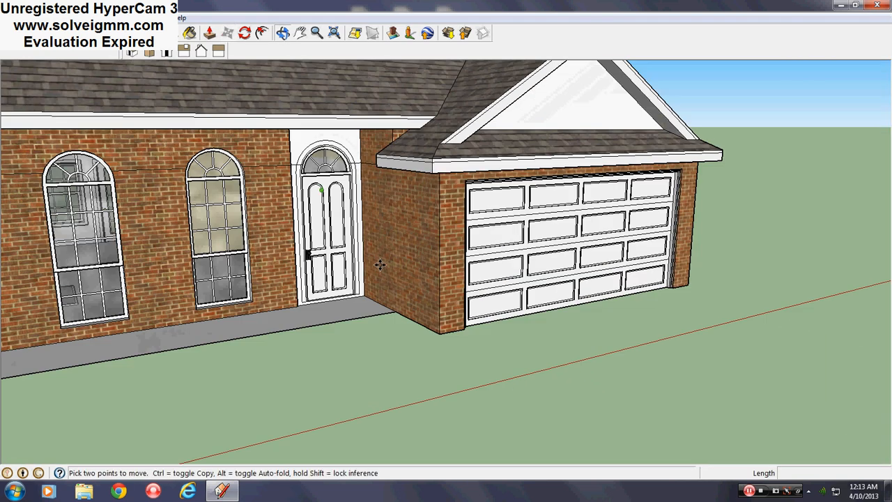
pyautogui.moveTo(507, 393); pyautogui.dragTo(391, 362, button='middle')
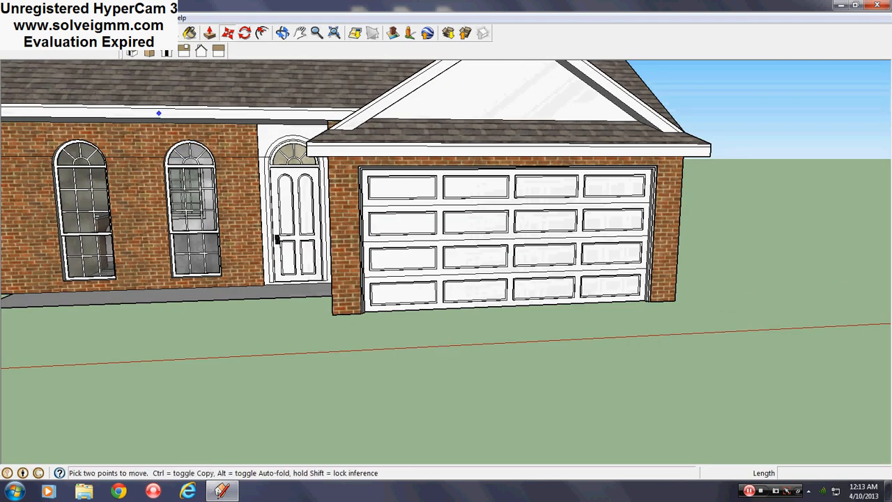
pyautogui.press('l')
pyautogui.scroll(6, 279, 171)
pyautogui.moveTo(321, 181); pyautogui.dragTo(381, 178, button='middle')
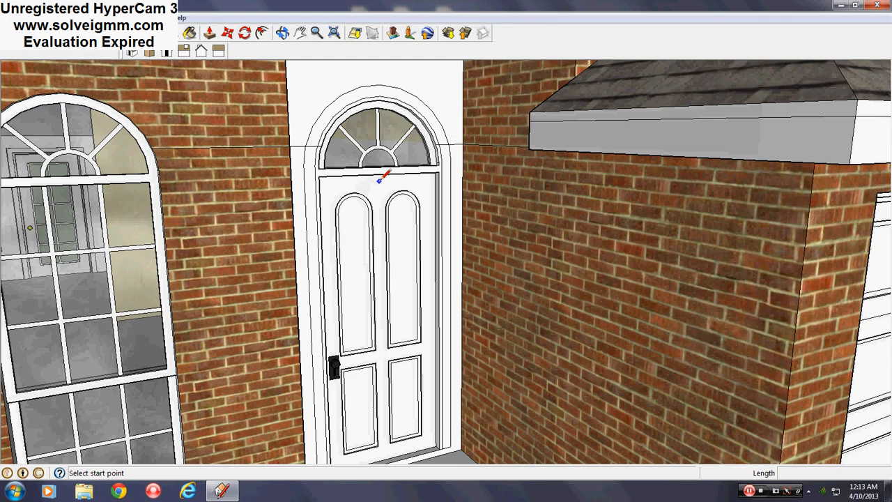
pyautogui.scroll(2, 386, 218)
pyautogui.moveTo(378, 243); pyautogui.dragTo(436, 175, button='middle')
pyautogui.scroll(-3, 437, 175)
pyautogui.scroll(-5, 441, 170)
pyautogui.scroll(8, 438, 358)
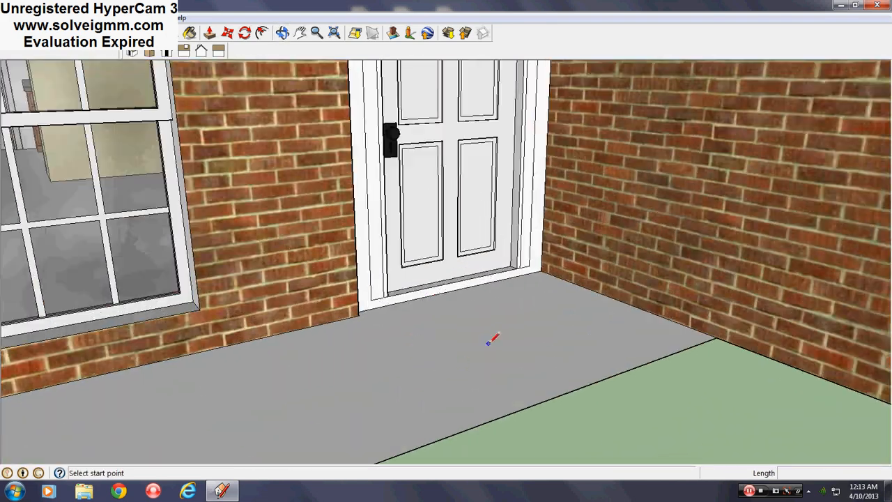
pyautogui.moveTo(434, 339); pyautogui.dragTo(348, 360, button='middle')
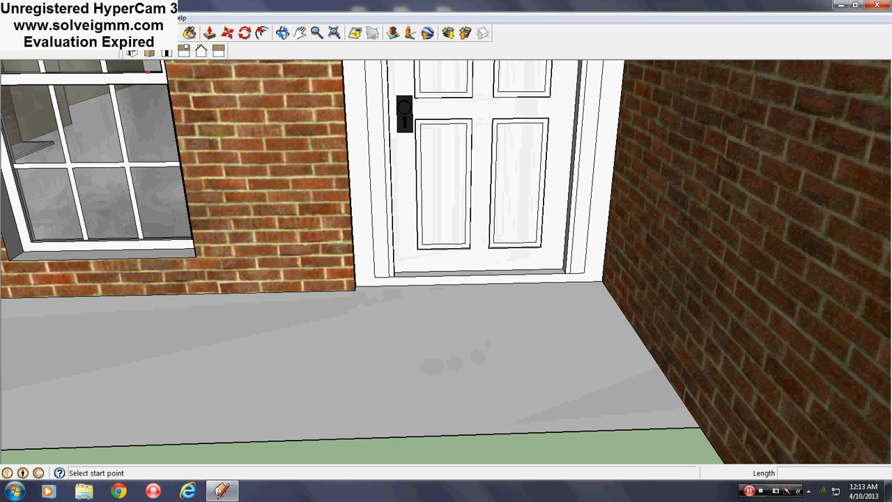
pyautogui.click(150, 18)
pyautogui.click(165, 101)
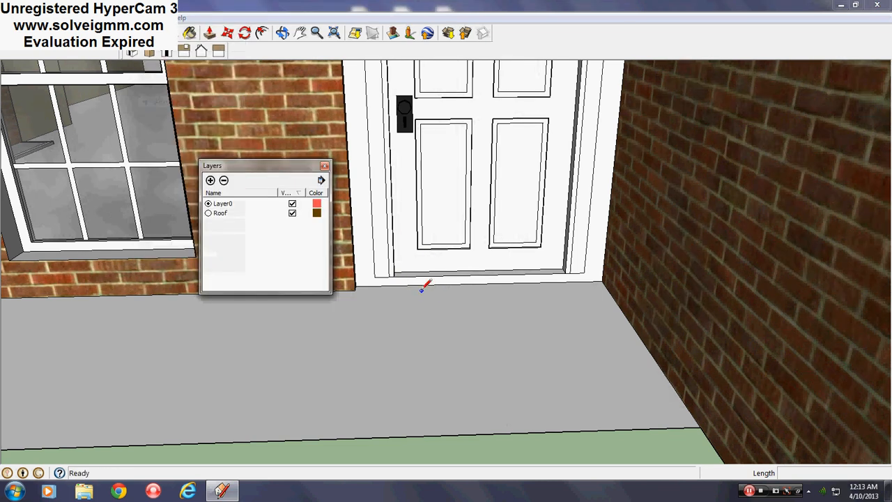
pyautogui.click(323, 167)
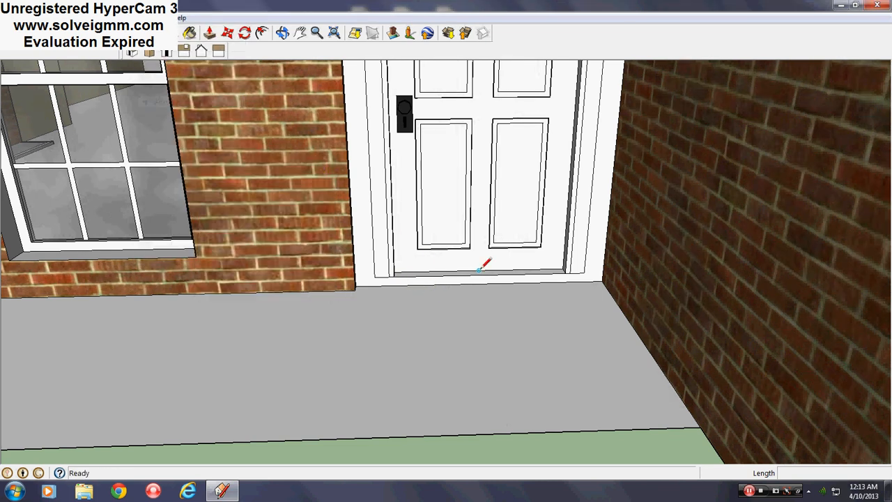
# Step: Draw a 2" vertical line at the brick wall's bottom corner beside the entry door
pyautogui.scroll(3, 484, 258)
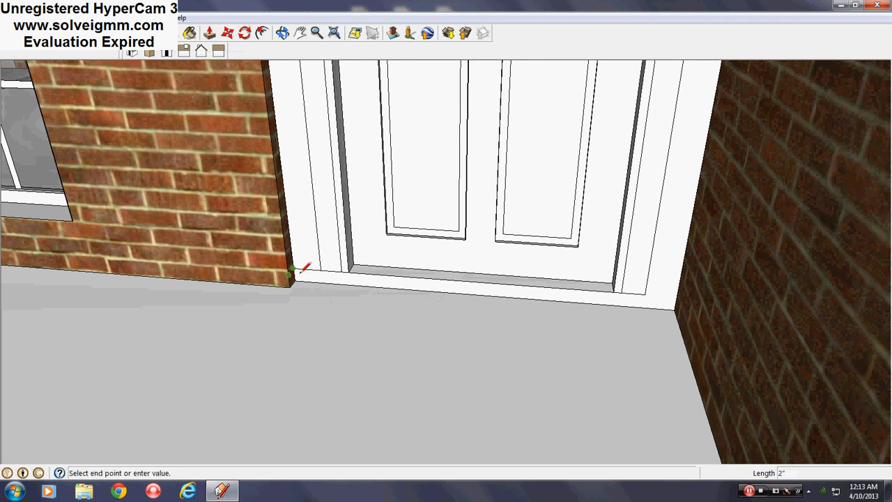
pyautogui.scroll(-2, 300, 272)
pyautogui.moveTo(300, 272); pyautogui.dragTo(543, 264, button='middle')
pyautogui.scroll(-3, 544, 260)
pyautogui.moveTo(248, 288); pyautogui.dragTo(139, 293, button='middle')
pyautogui.scroll(-2, 481, 316)
pyautogui.scroll(3, 69, 268)
# Step: Draw 2" high rectangles along the base of the front brick wall (14' 8") and the entry door (4' 4"), and erase the face covering the door
pyautogui.click(80, 35)
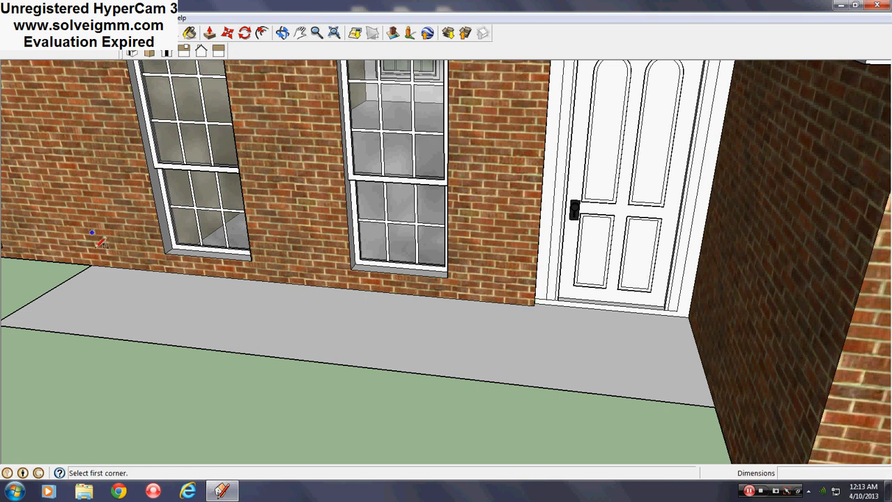
pyautogui.click(93, 264)
pyautogui.scroll(3, 579, 323)
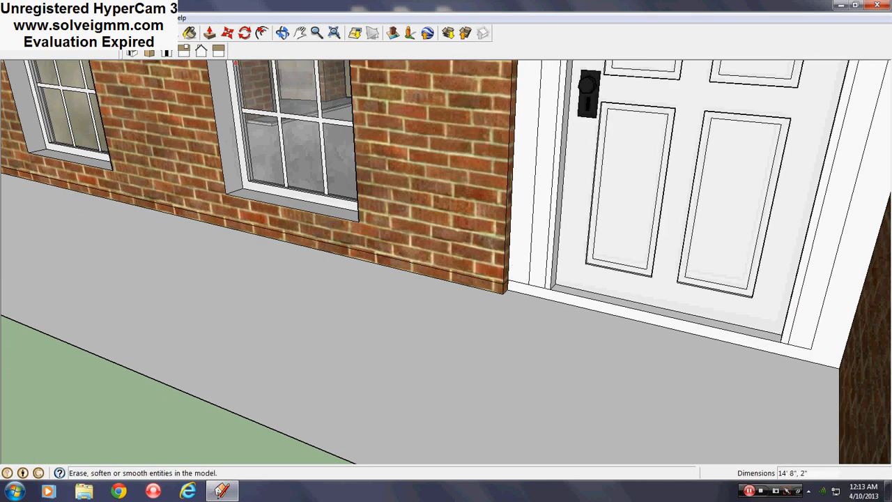
pyautogui.click(839, 362)
pyautogui.rightClick(750, 292)
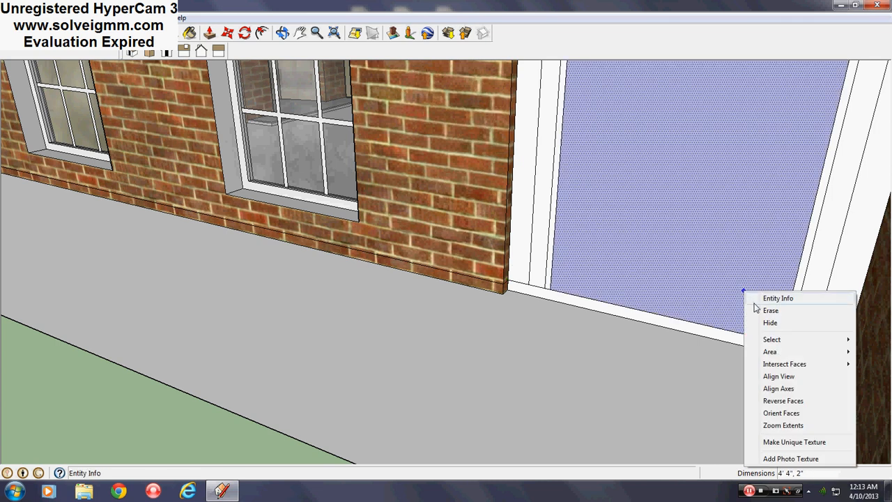
pyautogui.click(753, 309)
# Step: Draw a thin rectangle along the base of the side brick wall, from the entry door corner to the porch slab's front corner
pyautogui.moveTo(254, 57)
pyautogui.mouseDown(button='middle')
pyautogui.moveTo(483, 175)
pyautogui.moveTo(763, 150)
pyautogui.mouseUp(button='middle')
pyautogui.click(721, 198)
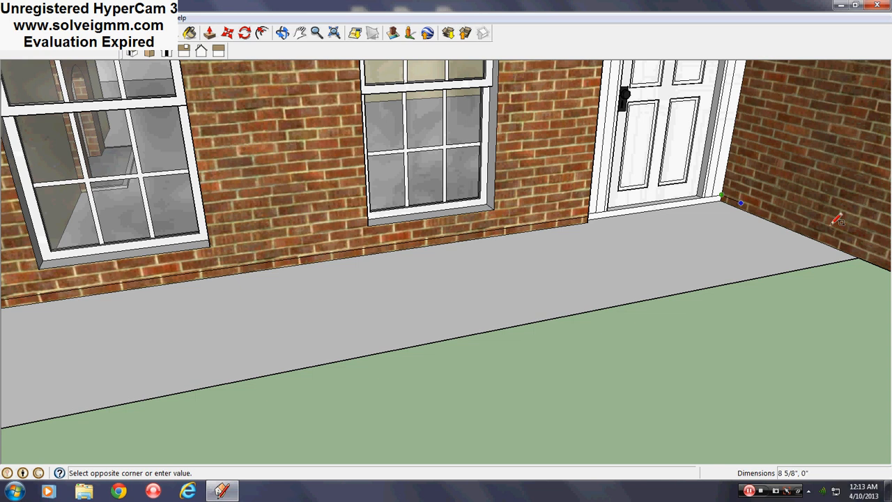
pyautogui.click(859, 258)
pyautogui.scroll(3, 755, 195)
pyautogui.moveTo(748, 200); pyautogui.dragTo(756, 235, button='middle')
pyautogui.scroll(-4, 302, 138)
pyautogui.scroll(-3, 304, 143)
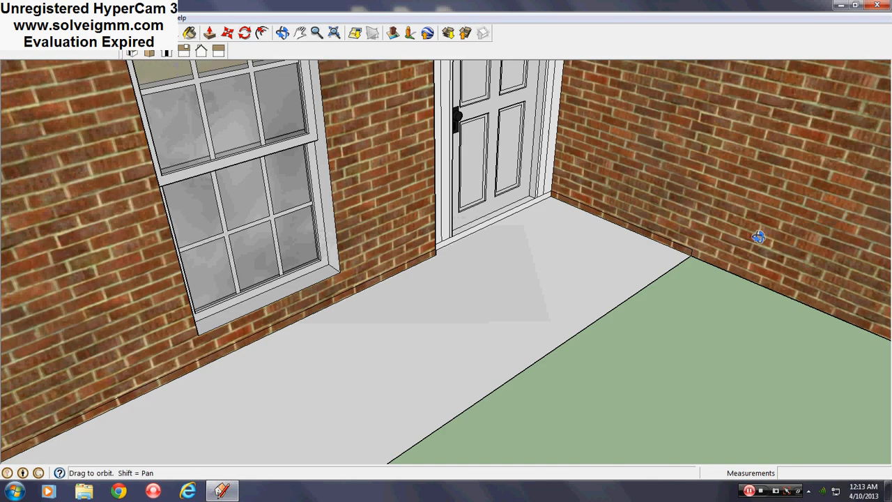
# Step: Erase the leftover edges below the entry door's threshold and at the bottom corner of the front brick wall
pyautogui.scroll(1, 541, 241)
pyautogui.press('e')
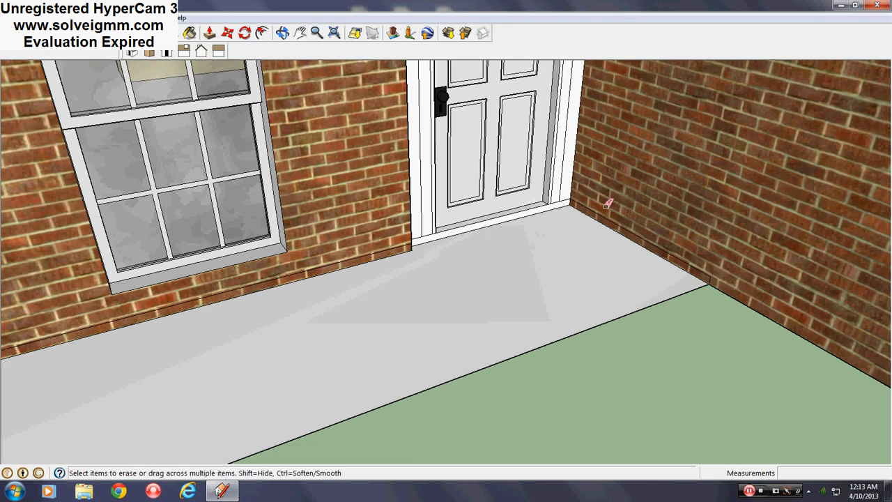
pyautogui.scroll(3, 564, 195)
pyautogui.moveTo(564, 197); pyautogui.dragTo(677, 195, button='middle')
pyautogui.scroll(2, 618, 215)
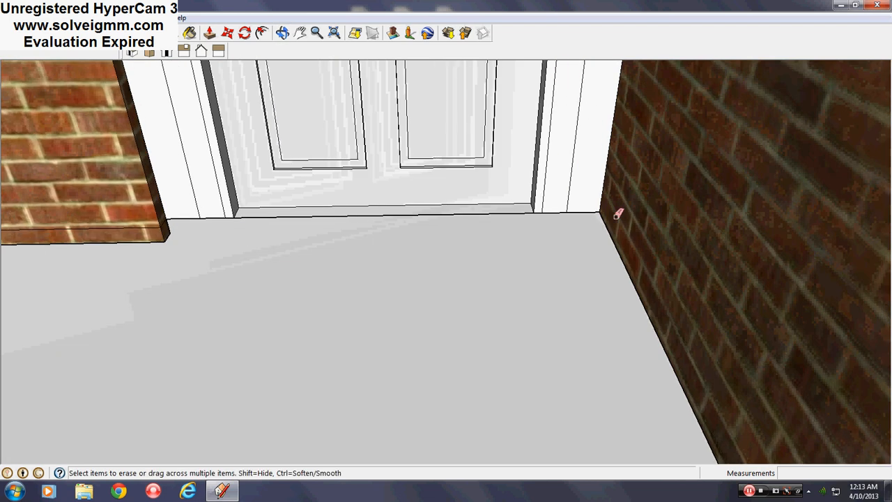
pyautogui.click(244, 220)
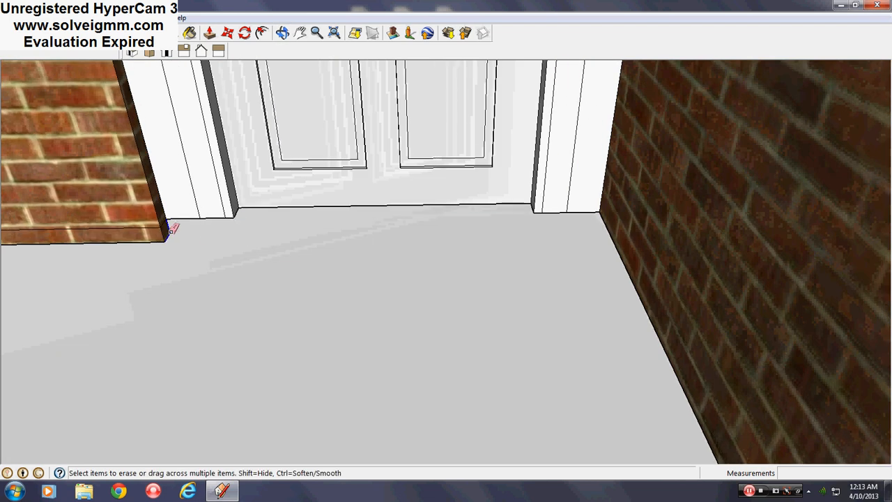
pyautogui.click(160, 243)
# Step: Draw 2" high rectangles along the porch slab's long front edge and its 4' free end to close the slab
pyautogui.scroll(-4, 450, 190)
pyautogui.moveTo(450, 190); pyautogui.dragTo(716, 161, button='middle')
pyautogui.scroll(-4, 717, 161)
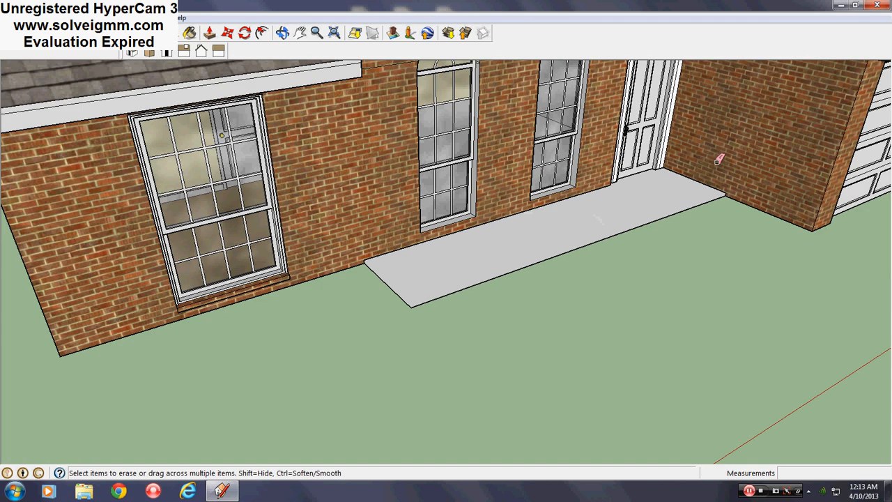
pyautogui.scroll(1, 537, 214)
pyautogui.moveTo(537, 214); pyautogui.dragTo(613, 223, button='middle')
pyautogui.scroll(1, 627, 223)
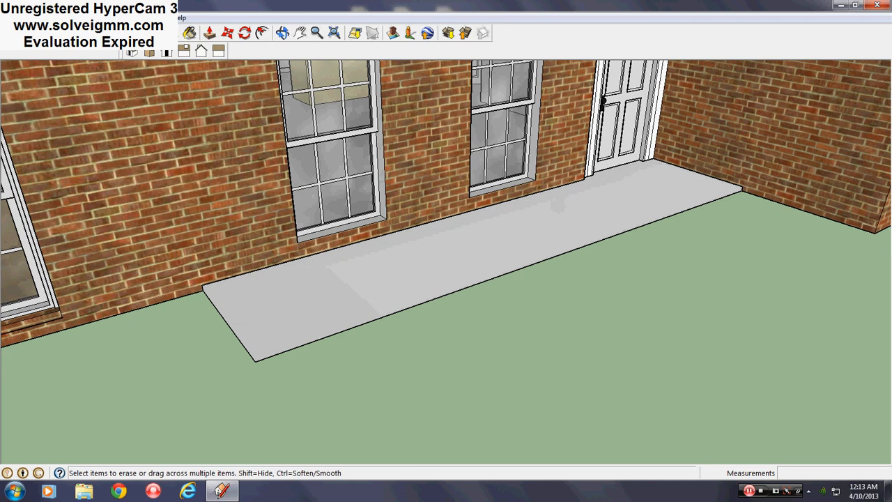
pyautogui.press('r')
pyautogui.click(743, 186)
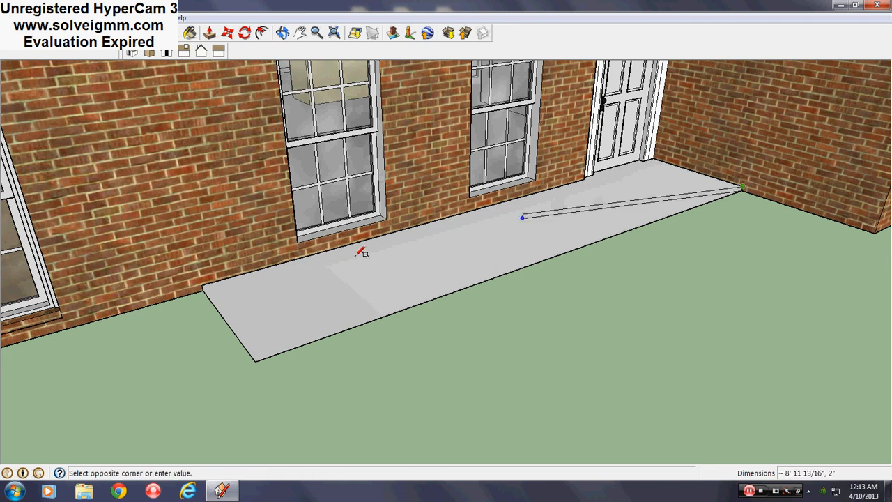
pyautogui.moveTo(265, 355); pyautogui.dragTo(306, 307, button='middle')
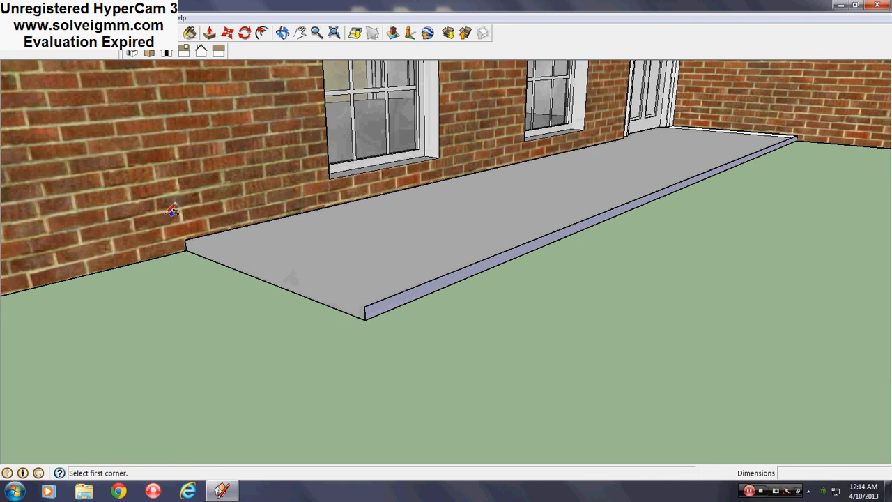
pyautogui.click(366, 313)
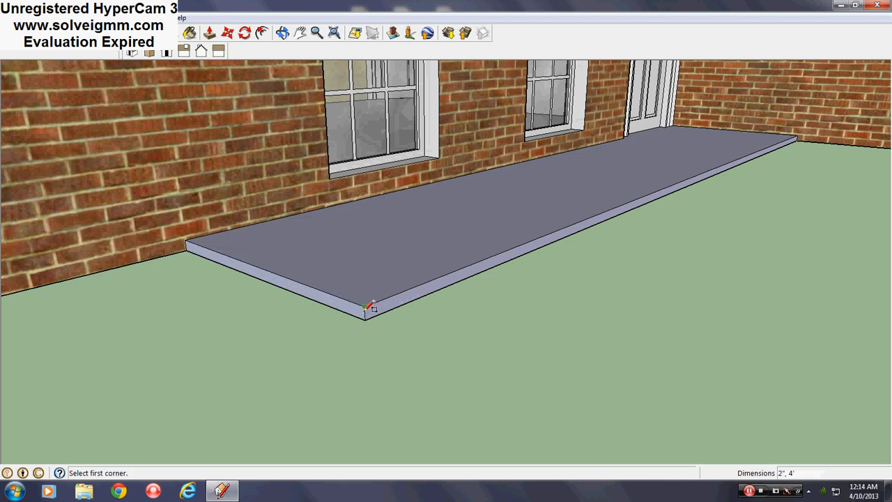
# Step: Sample the Color_003 material from the foundation strip along the rear wall of the house
pyautogui.click(189, 32)
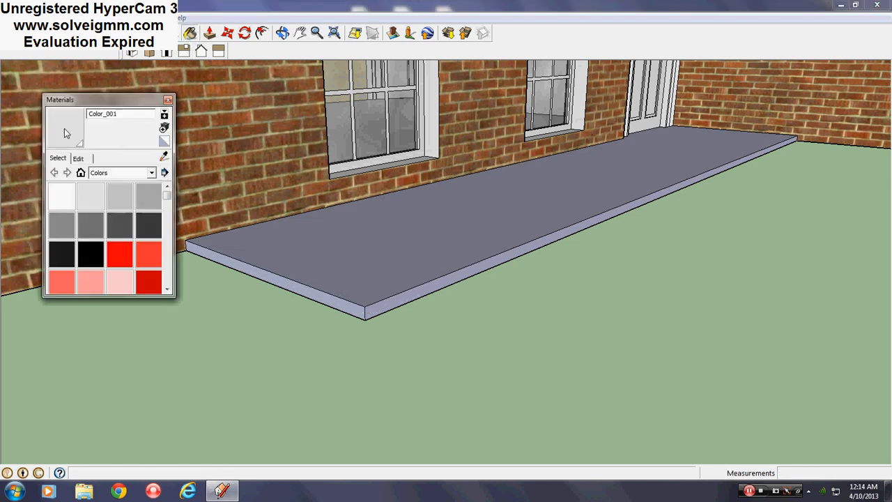
pyautogui.click(163, 156)
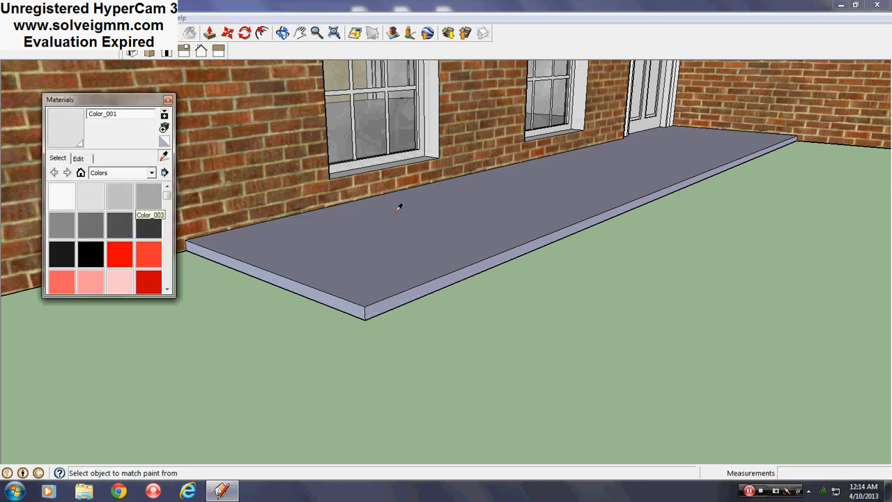
pyautogui.moveTo(397, 212); pyautogui.dragTo(346, 262, button='middle')
pyautogui.scroll(3, 827, 115)
pyautogui.moveTo(661, 163); pyautogui.dragTo(729, 297, button='middle')
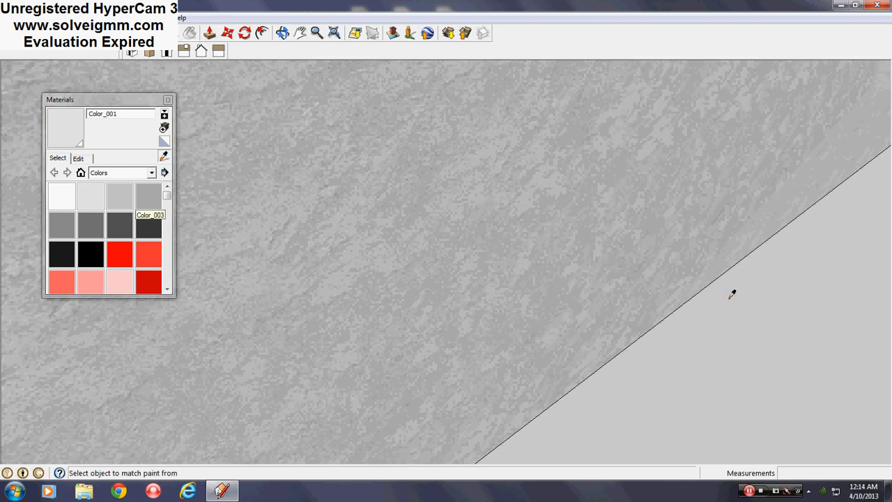
pyautogui.click(729, 298)
pyautogui.moveTo(669, 307); pyautogui.dragTo(887, 239, button='middle')
pyautogui.scroll(-6, 616, 285)
pyautogui.scroll(7, 232, 206)
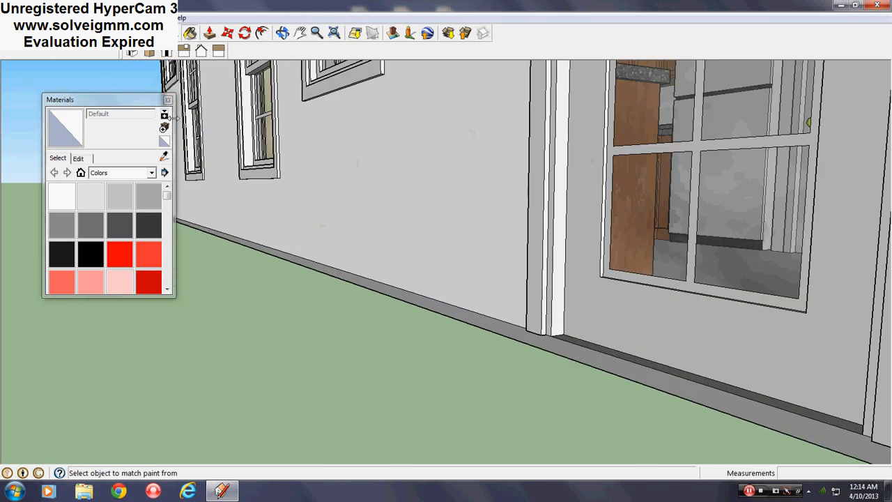
pyautogui.click(163, 159)
pyautogui.click(370, 278)
# Step: Paint the plain grey face bordering the textured surface behind the house front with Color_003
pyautogui.scroll(-6, 265, 212)
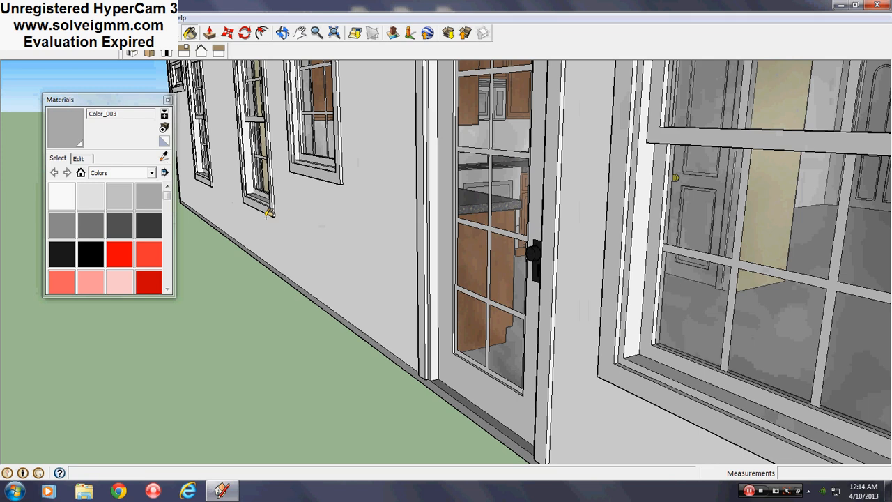
pyautogui.scroll(-6, 232, 206)
pyautogui.moveTo(853, 169); pyautogui.dragTo(597, 185, button='middle')
pyautogui.scroll(3, 597, 184)
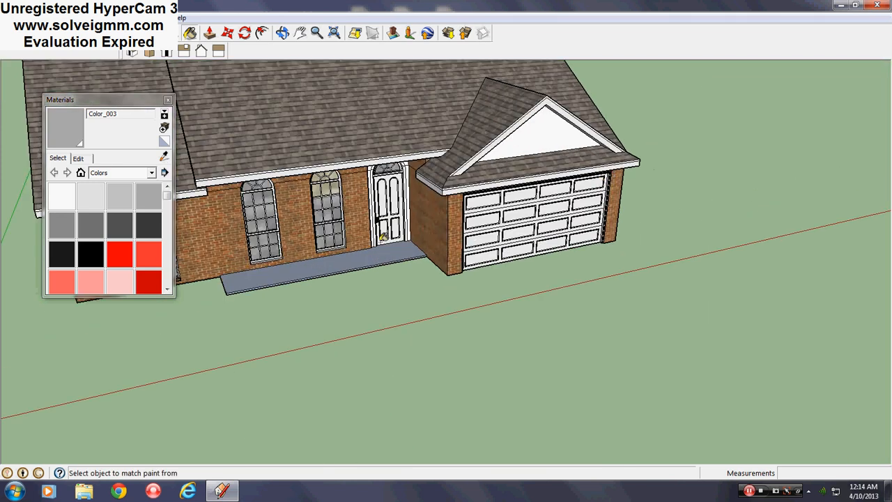
pyautogui.scroll(6, 393, 247)
pyautogui.scroll(3, 478, 241)
pyautogui.moveTo(478, 242)
pyautogui.mouseDown(button='middle')
pyautogui.moveTo(332, 272)
pyautogui.moveTo(149, 286)
pyautogui.mouseUp(button='middle')
pyautogui.click(567, 304)
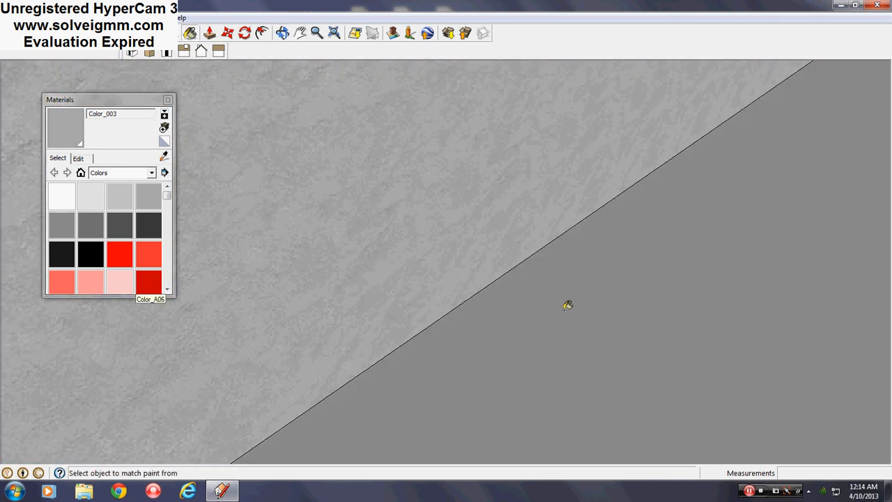
# Step: Paint the faces of the porch slab in front of the entry door with Color_003
pyautogui.moveTo(504, 294)
pyautogui.mouseDown(button='middle')
pyautogui.moveTo(598, 249)
pyautogui.moveTo(822, 247)
pyautogui.moveTo(794, 243)
pyautogui.mouseUp(button='middle')
pyautogui.scroll(-3, 600, 235)
pyautogui.scroll(-3, 868, 202)
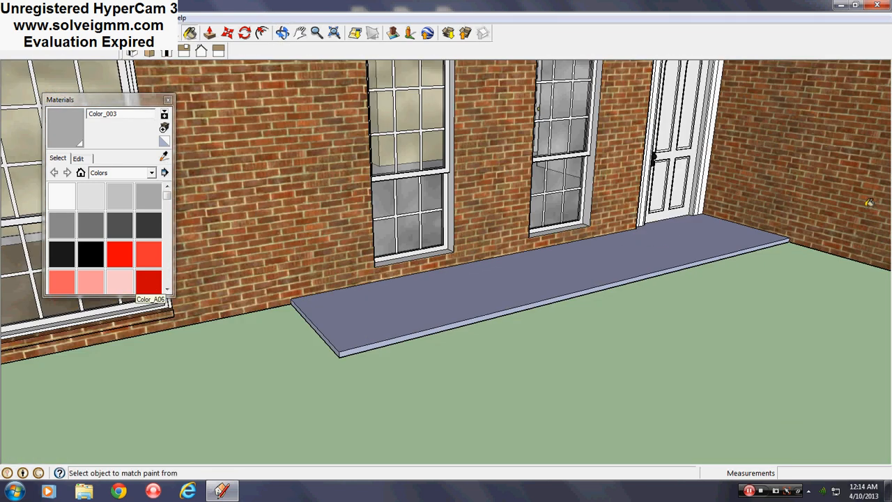
pyautogui.moveTo(372, 316); pyautogui.dragTo(474, 314, button='middle')
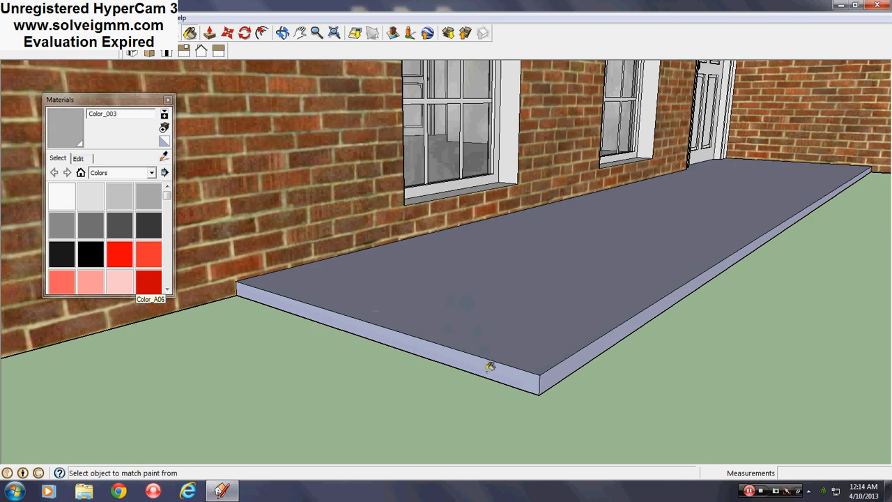
pyautogui.click(523, 337)
pyautogui.click(553, 367)
pyautogui.moveTo(553, 367)
pyautogui.mouseDown(button='middle')
pyautogui.moveTo(367, 344)
pyautogui.moveTo(248, 296)
pyautogui.mouseUp(button='middle')
pyautogui.scroll(-4, 248, 296)
pyautogui.moveTo(388, 198)
pyautogui.mouseDown(button='middle')
pyautogui.moveTo(347, 237)
pyautogui.moveTo(392, 202)
pyautogui.mouseUp(button='middle')
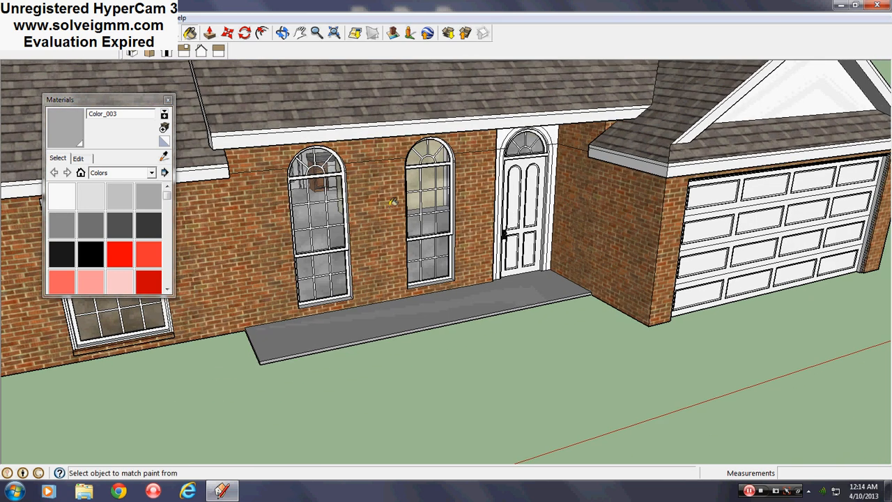
# Step: Paint the exterior trim faces and arch bands around the entry door with Color_001
pyautogui.scroll(10, 558, 157)
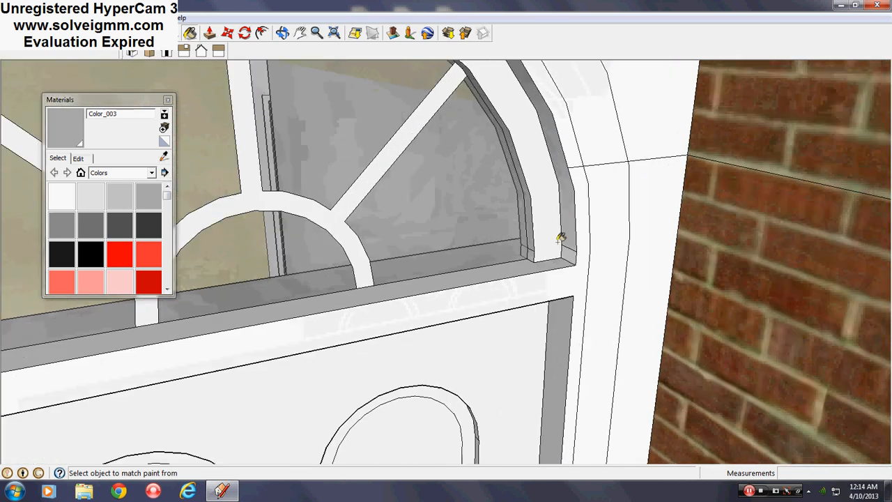
pyautogui.moveTo(561, 238); pyautogui.dragTo(585, 154, button='middle')
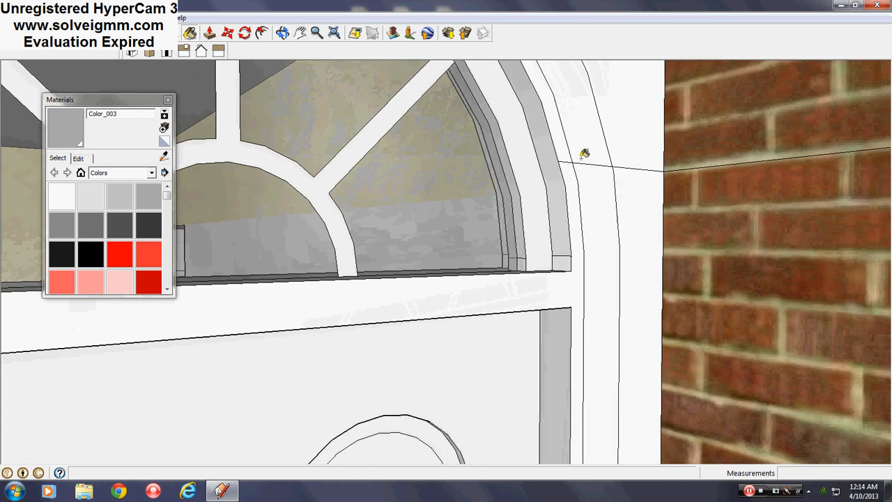
pyautogui.click(90, 195)
pyautogui.scroll(5, 607, 292)
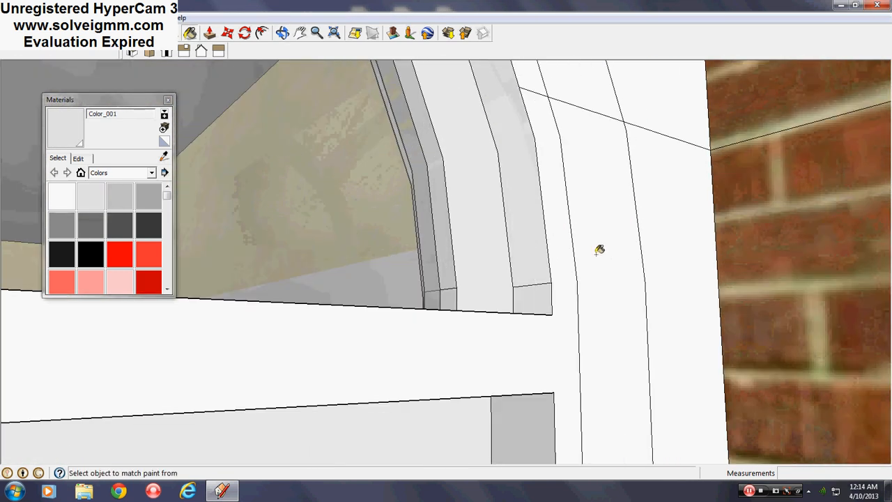
pyautogui.click(599, 249)
pyautogui.click(563, 283)
pyautogui.click(578, 78)
pyautogui.click(538, 79)
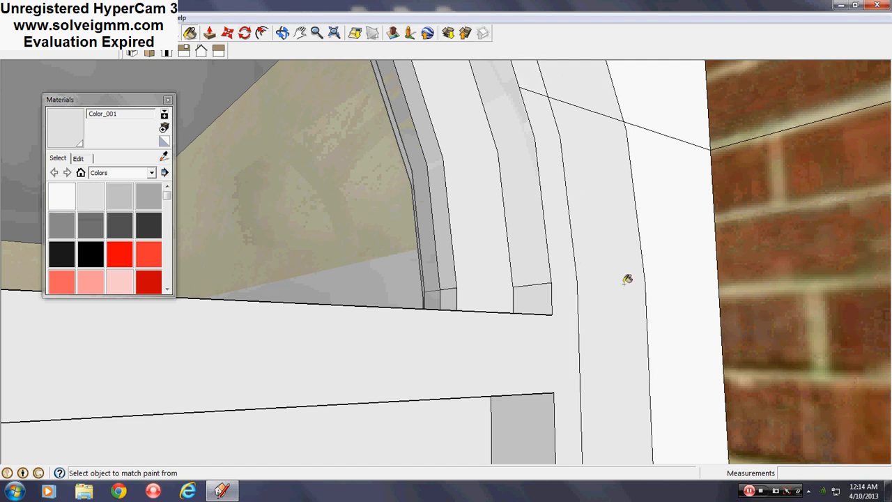
# Step: Paint the interior trim legs and arch of the entry door with Color_001
pyautogui.scroll(-6, 606, 276)
pyautogui.scroll(4, 380, 265)
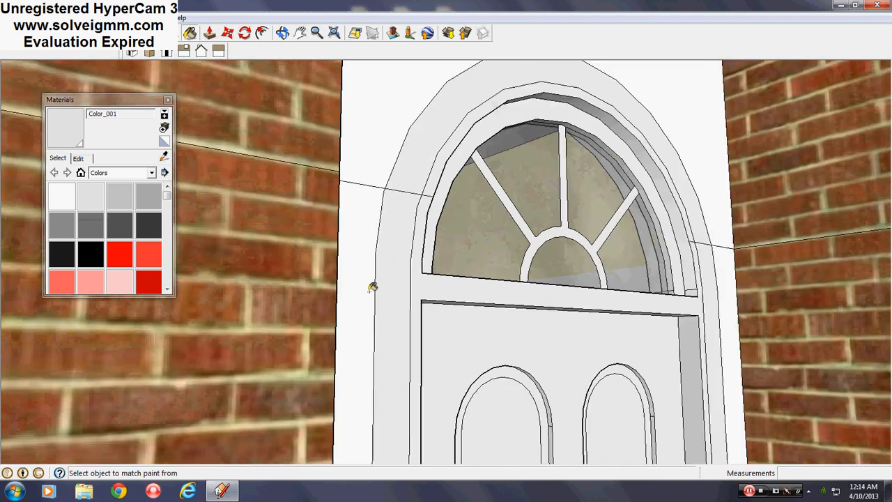
pyautogui.moveTo(373, 287)
pyautogui.mouseDown(button='middle')
pyautogui.moveTo(677, 248)
pyautogui.moveTo(721, 263)
pyautogui.mouseUp(button='middle')
pyautogui.click(587, 295)
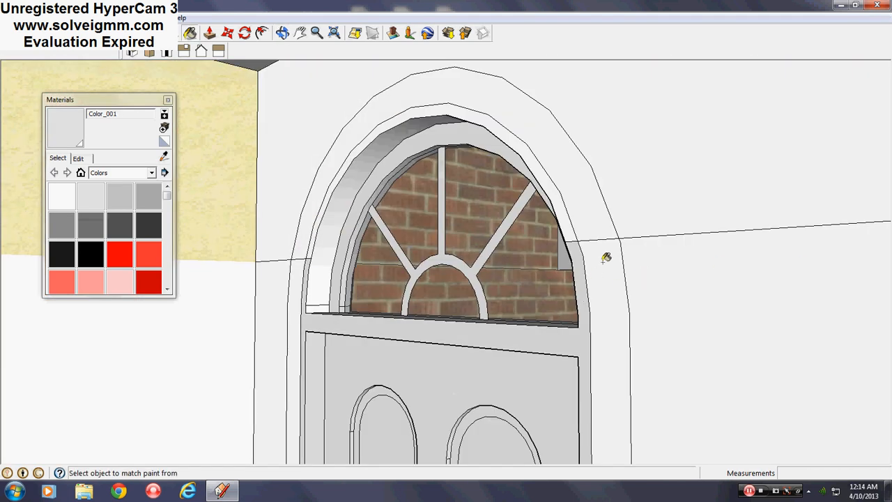
pyautogui.click(606, 238)
pyautogui.click(577, 213)
pyautogui.click(570, 223)
pyautogui.scroll(3, 260, 271)
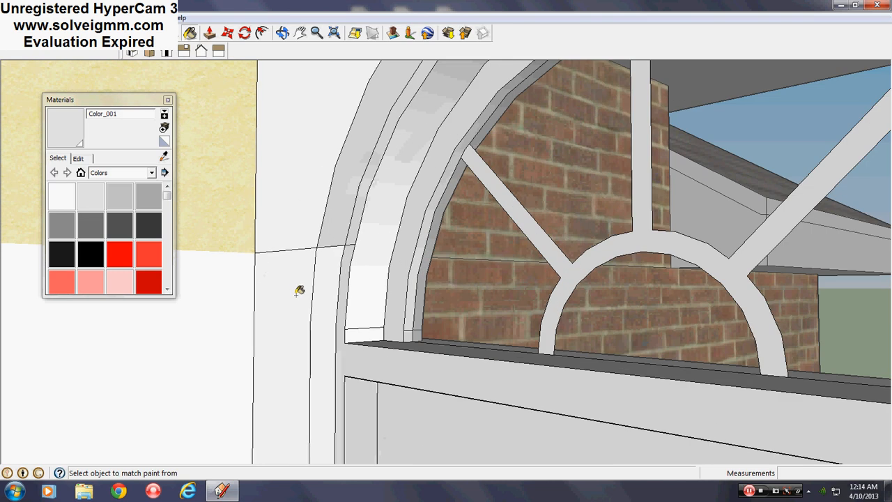
# Step: Examine the painted entry door trim from inside the house and from the porch
pyautogui.moveTo(319, 265); pyautogui.dragTo(377, 243, button='middle')
pyautogui.scroll(-3, 377, 243)
pyautogui.scroll(-3, 380, 219)
pyautogui.moveTo(418, 213); pyautogui.dragTo(458, 207, button='middle')
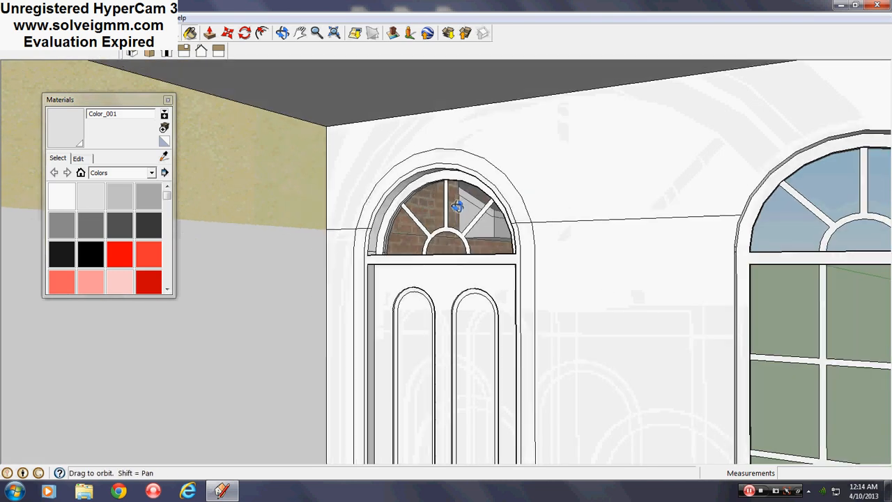
pyautogui.scroll(-1, 458, 207)
pyautogui.keyDown('shift'); pyautogui.moveTo(453, 342); pyautogui.dragTo(465, 249, button='middle'); pyautogui.keyUp('shift')
pyautogui.moveTo(459, 304); pyautogui.dragTo(511, 345, button='middle')
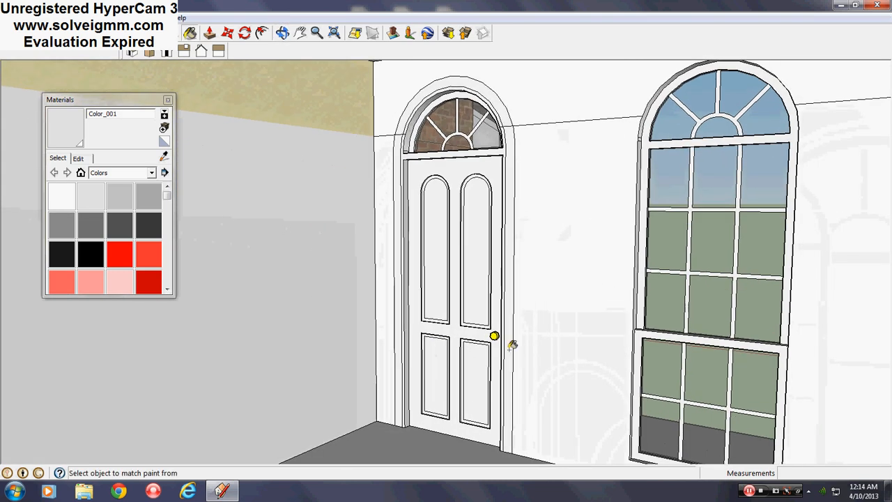
pyautogui.moveTo(604, 306); pyautogui.dragTo(60, 376, button='middle')
pyautogui.scroll(-2, 439, 300)
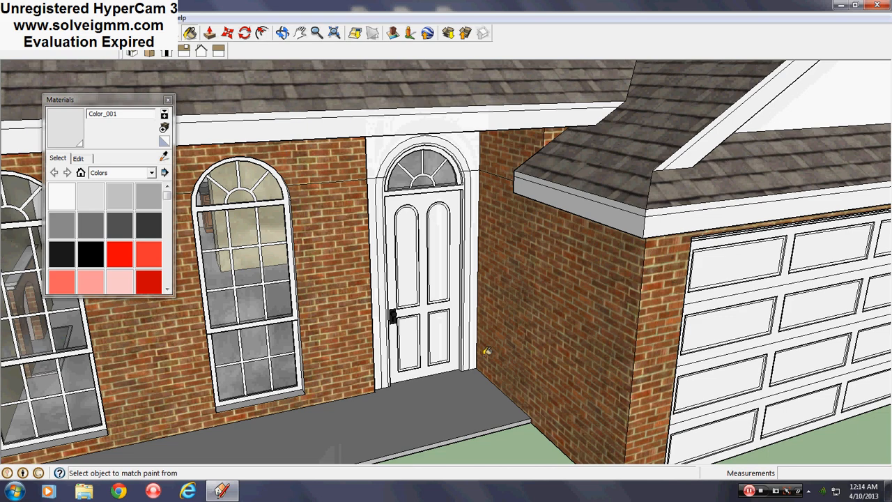
pyautogui.scroll(-2, 519, 391)
pyautogui.moveTo(519, 392); pyautogui.dragTo(446, 342, button='middle')
pyautogui.scroll(2, 435, 322)
pyautogui.scroll(1, 435, 322)
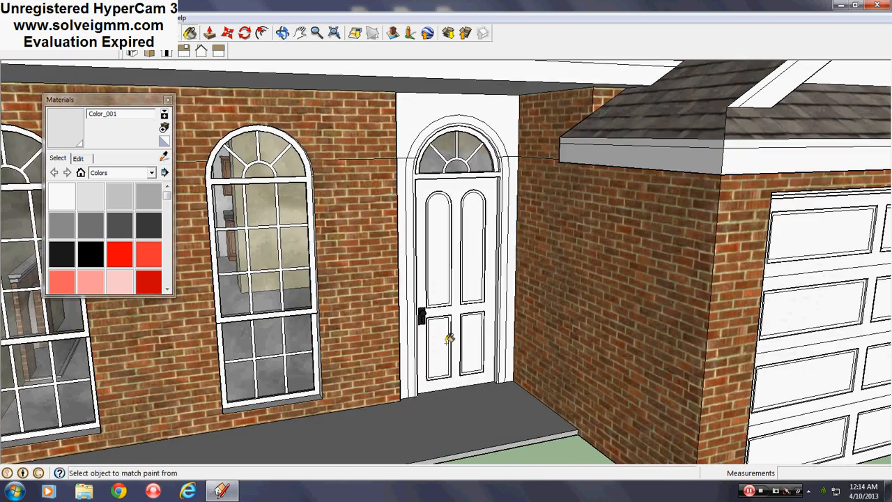
pyautogui.scroll(3, 403, 137)
pyautogui.moveTo(403, 137); pyautogui.dragTo(559, 123, button='middle')
pyautogui.scroll(-2, 528, 142)
pyautogui.scroll(2, 530, 138)
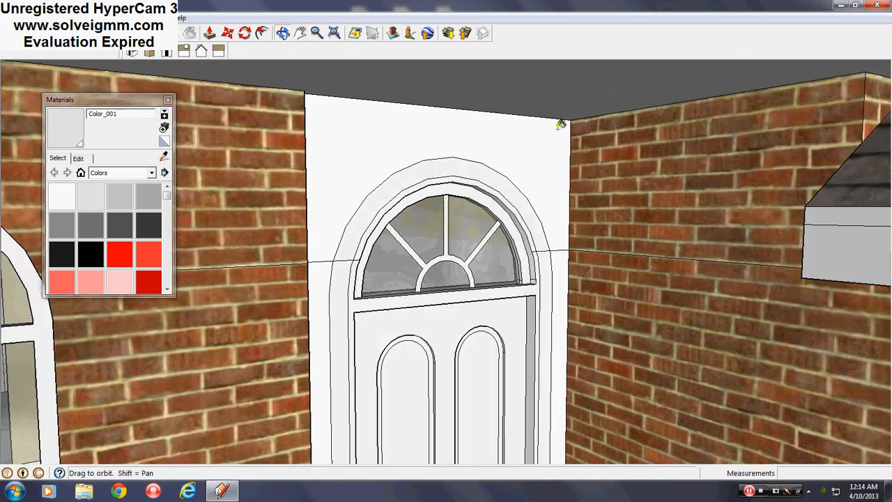
# Step: Close the material browser and hide the Roof layer in the layer list
pyautogui.click(168, 99)
pyautogui.click(151, 18)
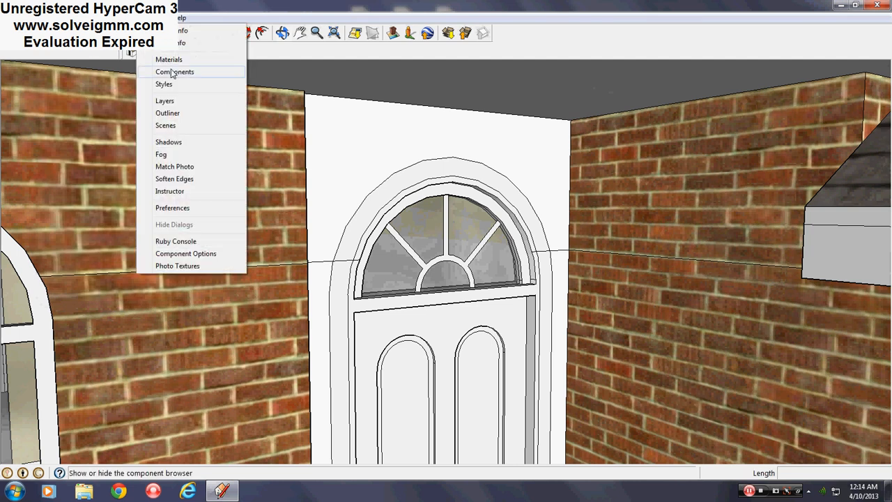
pyautogui.click(171, 103)
pyautogui.click(291, 213)
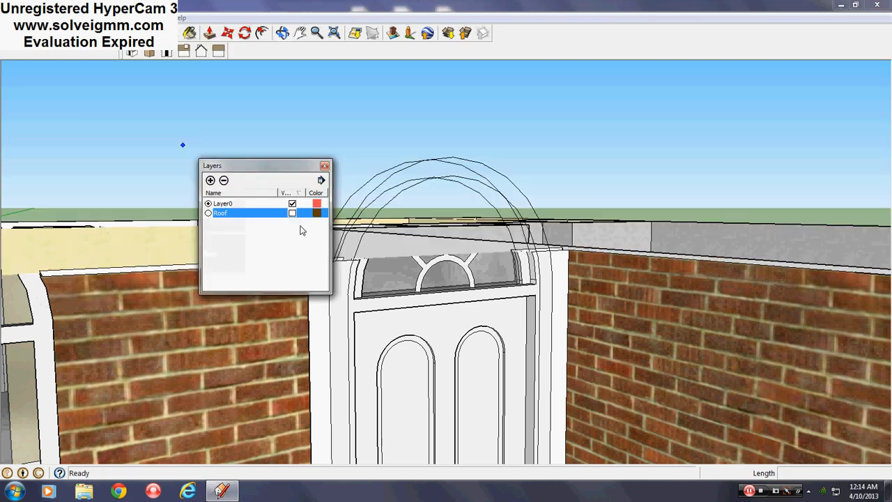
# Step: Move the loose arch edges above the entry door to the Roof layer and make that layer visible again
pyautogui.moveTo(299, 230); pyautogui.dragTo(362, 282, button='middle')
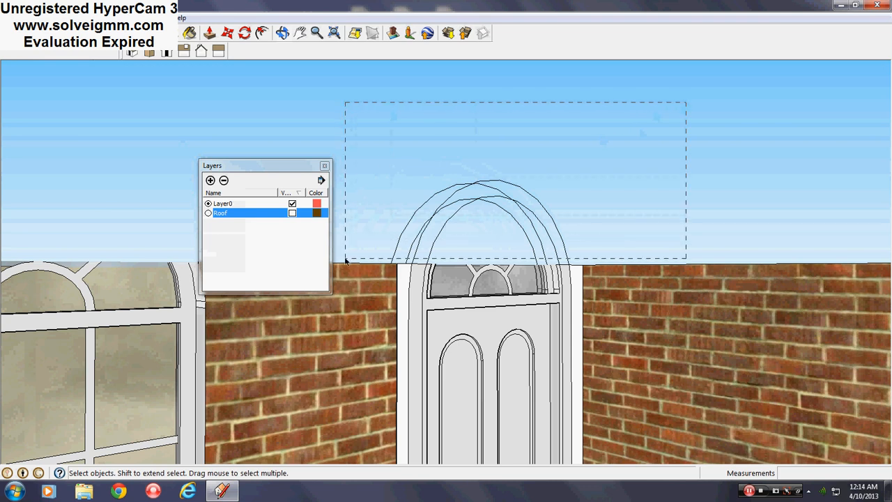
pyautogui.moveTo(346, 260); pyautogui.dragTo(356, 262)
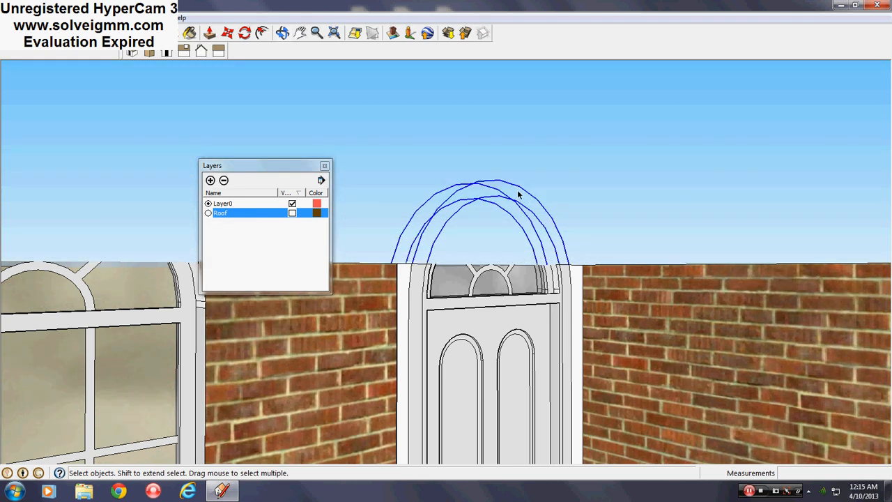
pyautogui.rightClick(524, 193)
pyautogui.click(550, 194)
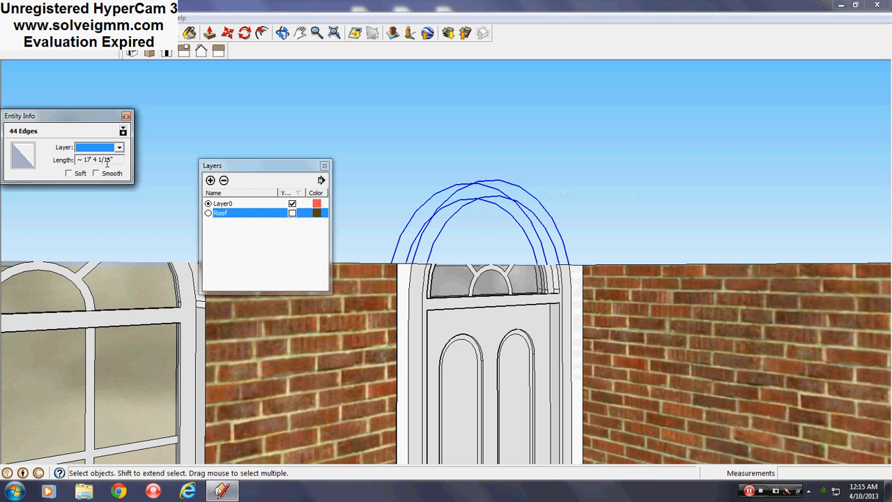
pyautogui.click(123, 117)
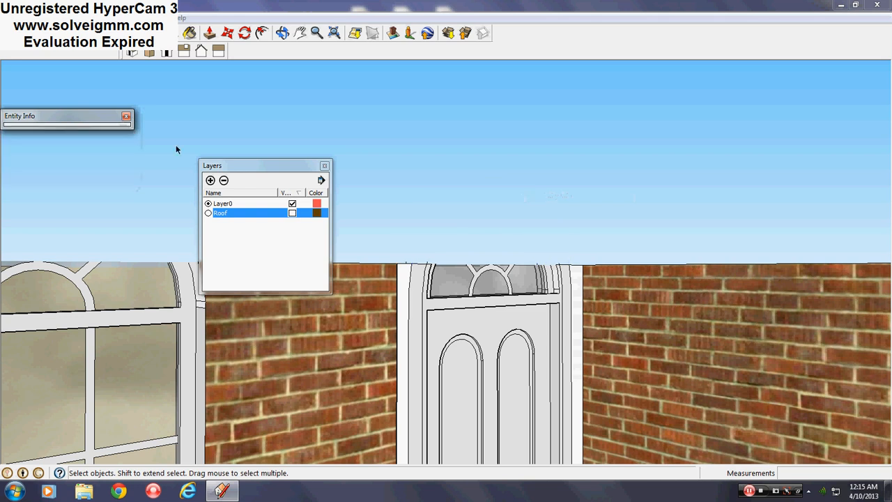
pyautogui.click(126, 116)
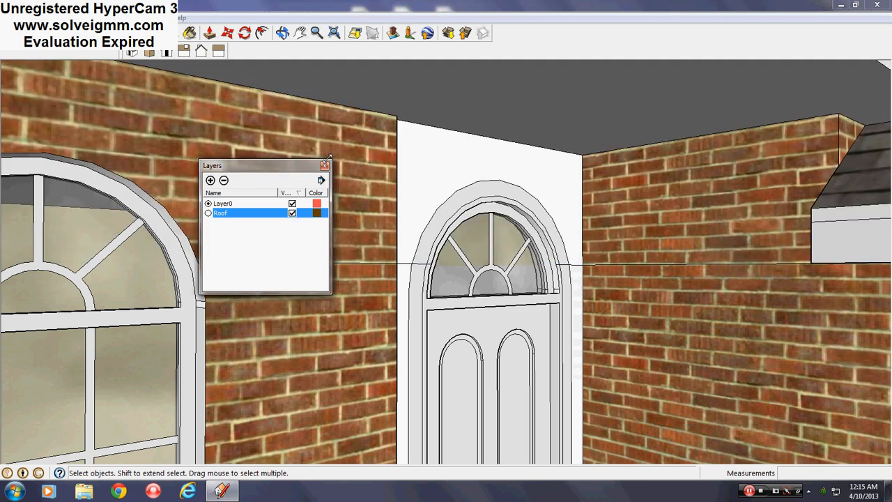
pyautogui.click(324, 165)
# Step: Pull the exterior door trim's leg nearest the garage-side brick wall out 3/4"
pyautogui.scroll(8, 575, 270)
pyautogui.moveTo(575, 274); pyautogui.dragTo(461, 218, button='middle')
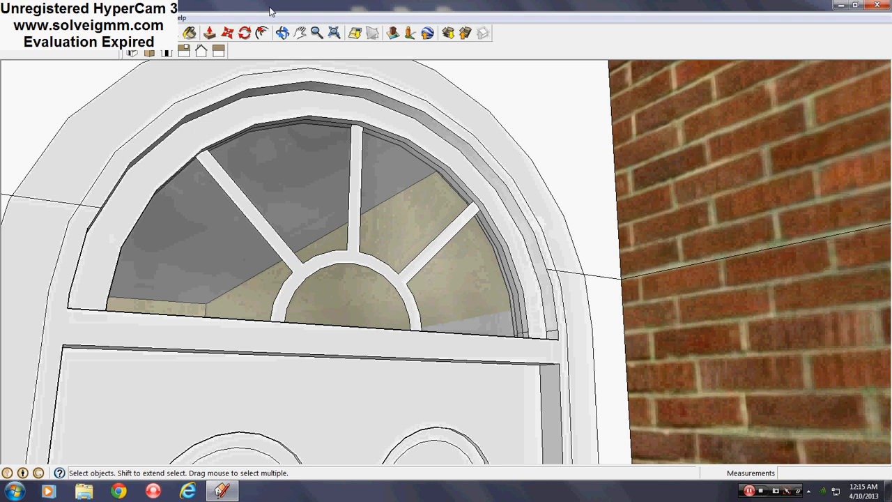
pyautogui.click(208, 33)
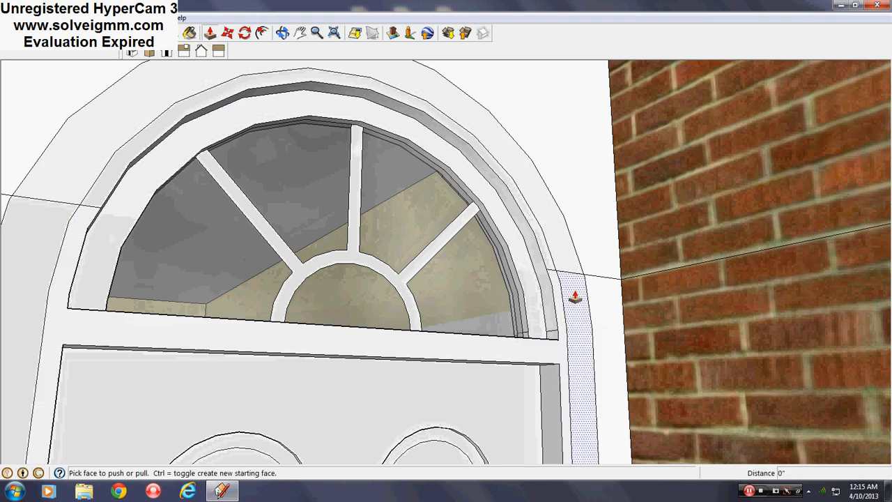
pyautogui.moveTo(572, 295); pyautogui.dragTo(674, 252)
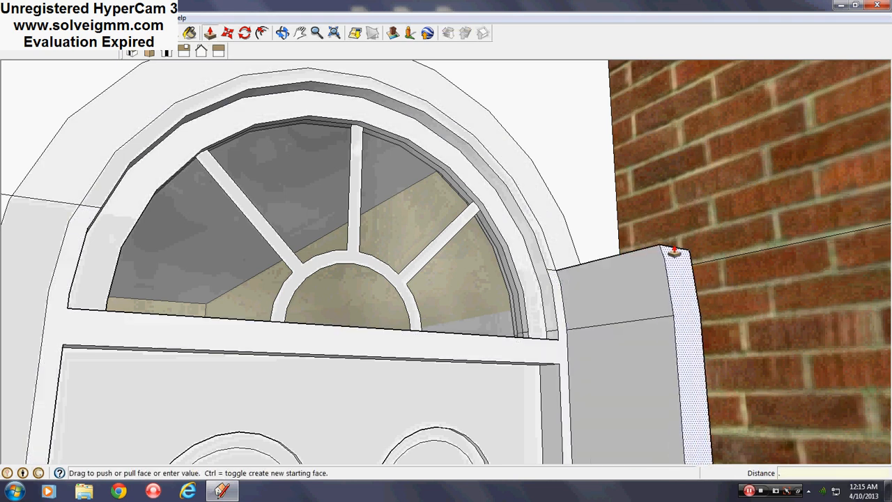
pyautogui.press('Return')
# Step: Pull the arch and the remaining leg of the exterior door trim out by the same 3/4"
pyautogui.scroll(-3, 583, 225)
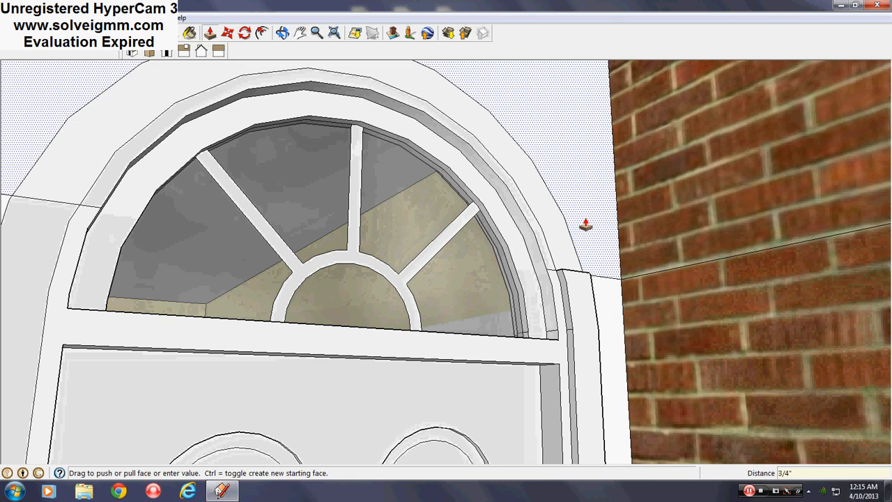
pyautogui.moveTo(557, 261); pyautogui.dragTo(468, 272, button='middle')
pyautogui.scroll(3, 322, 232)
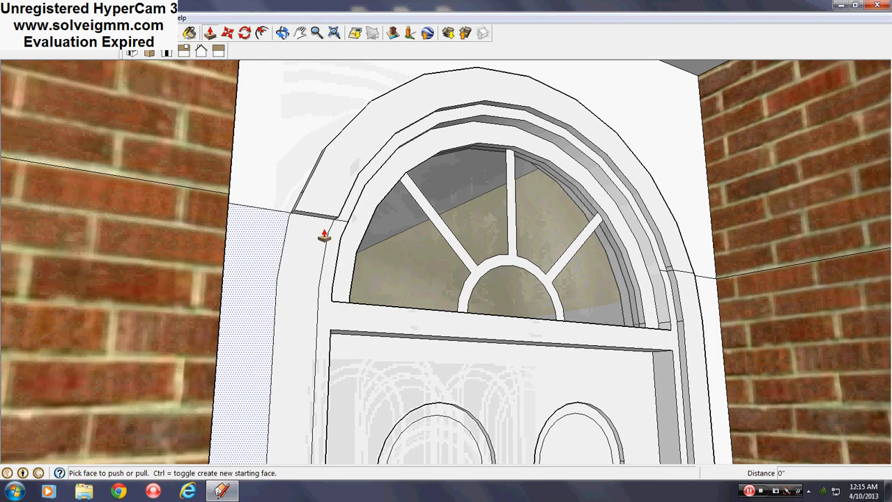
pyautogui.click(324, 234)
pyautogui.click(324, 234)
# Step: Pull both legs and the arch of the entry door's interior trim out 3/4"
pyautogui.moveTo(324, 234); pyautogui.dragTo(768, 251, button='middle')
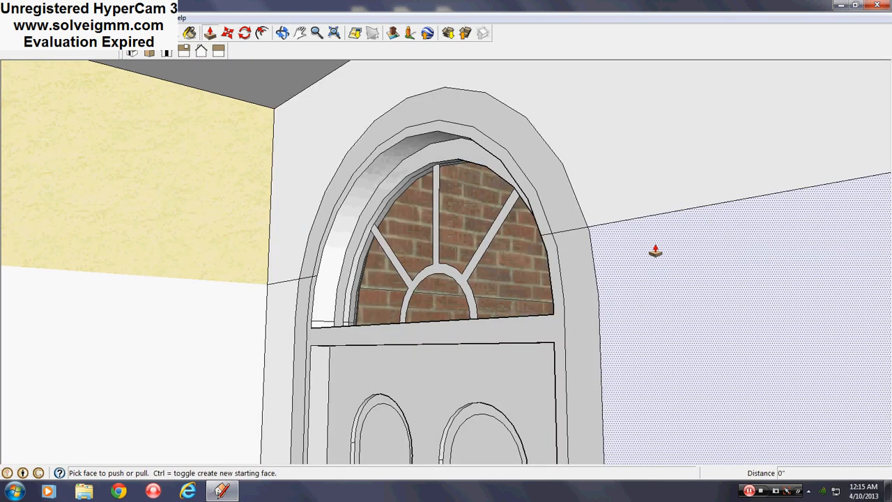
pyautogui.click(573, 246)
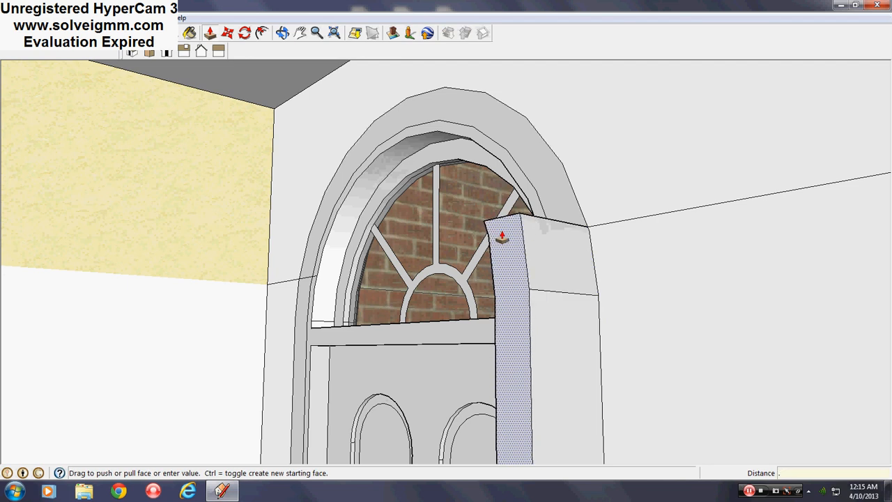
pyautogui.press('Return')
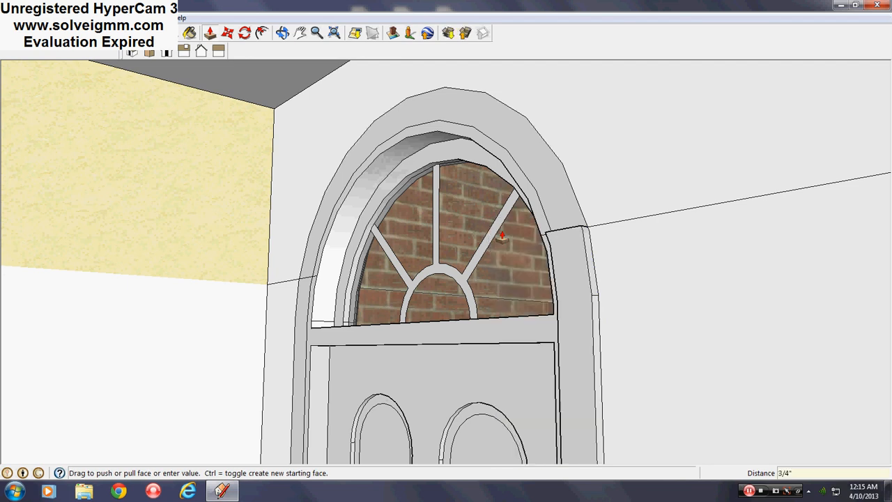
pyautogui.doubleClick(548, 196)
pyautogui.doubleClick(305, 300)
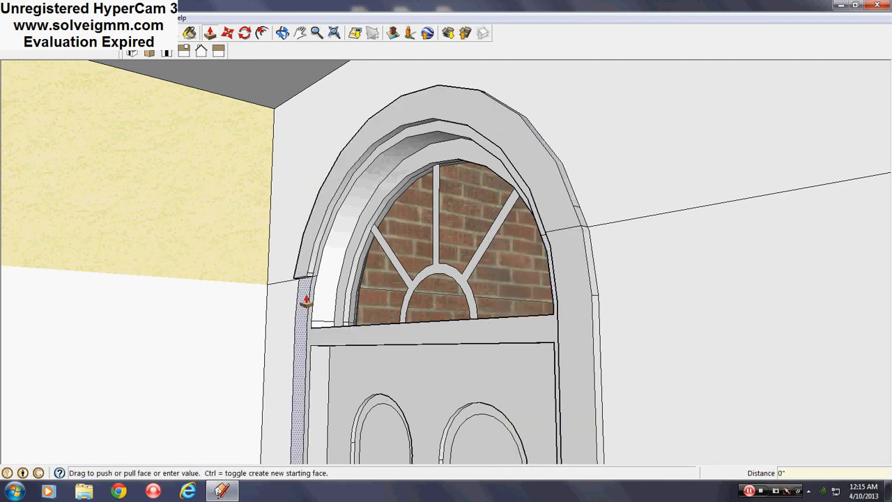
# Step: Hide the short seam edges crossing the inner faces of the exterior door trim at the arch's window-side spring line
pyautogui.press('e')
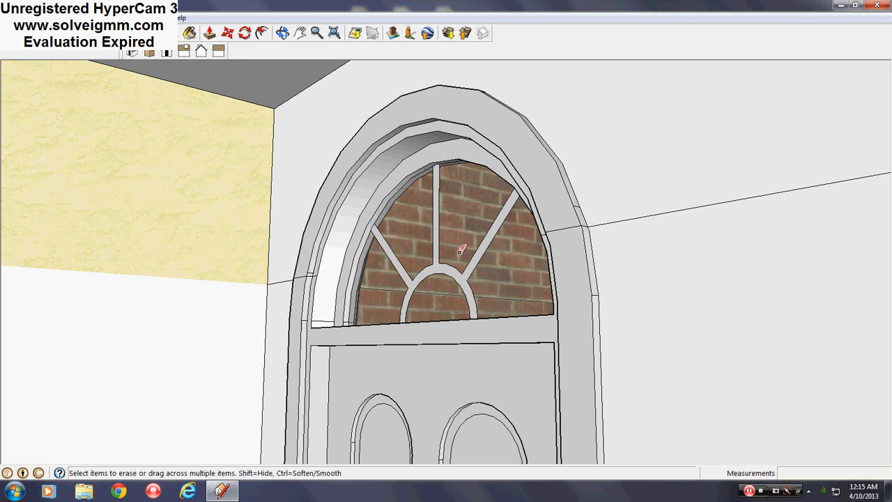
pyautogui.moveTo(457, 244)
pyautogui.mouseDown(button='middle')
pyautogui.moveTo(135, 350)
pyautogui.moveTo(253, 253)
pyautogui.moveTo(209, 231)
pyautogui.moveTo(279, 230)
pyautogui.mouseUp(button='middle')
pyautogui.scroll(4, 311, 258)
pyautogui.scroll(2, 311, 257)
pyautogui.scroll(-2, 255, 245)
pyautogui.scroll(6, 792, 253)
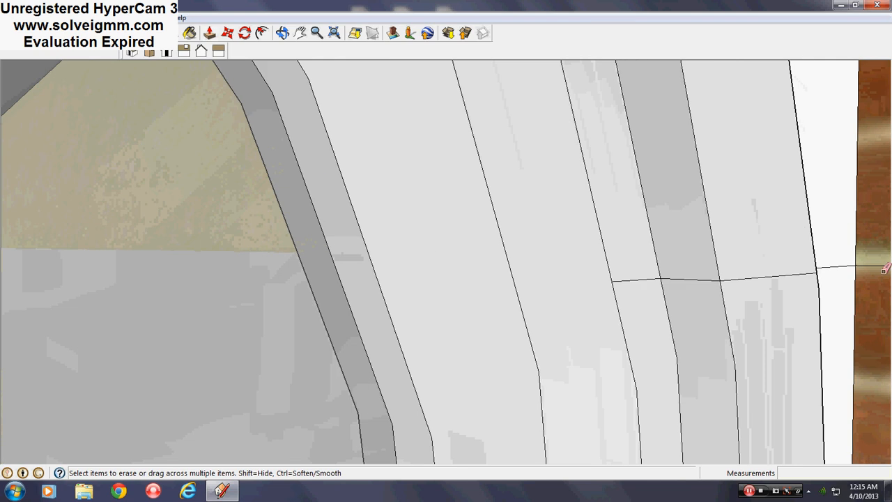
pyautogui.moveTo(883, 269); pyautogui.dragTo(404, 284, button='middle')
pyautogui.moveTo(370, 220); pyautogui.dragTo(634, 157, button='middle')
pyautogui.scroll(-8, 726, 281)
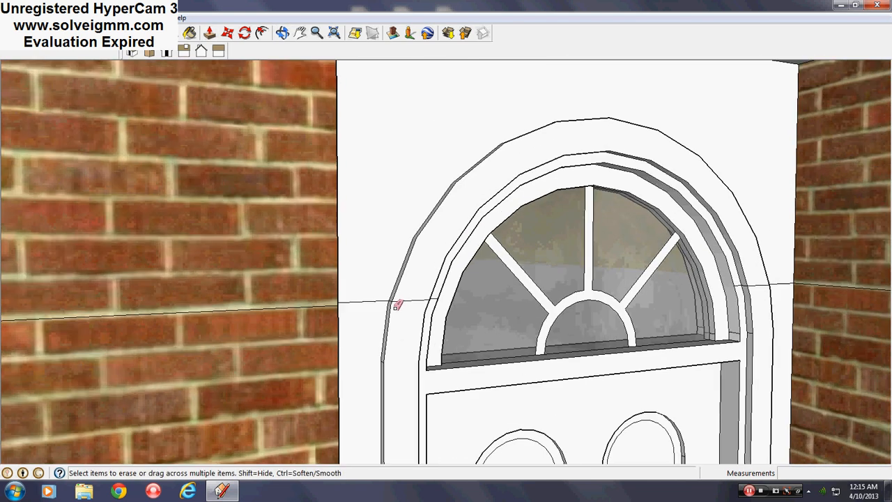
pyautogui.scroll(5, 397, 305)
pyautogui.moveTo(388, 301); pyautogui.dragTo(70, 248, button='middle')
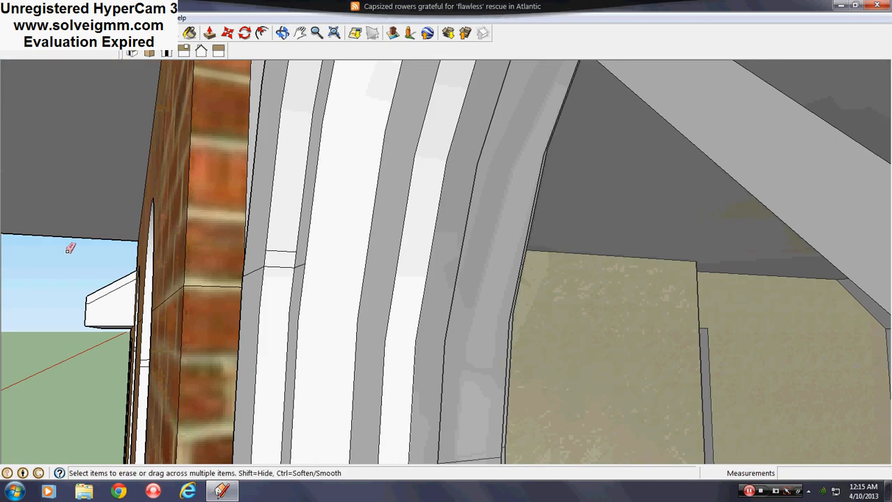
pyautogui.moveTo(295, 255); pyautogui.dragTo(491, 260, button='middle')
pyautogui.rightClick(379, 265)
pyautogui.click(406, 298)
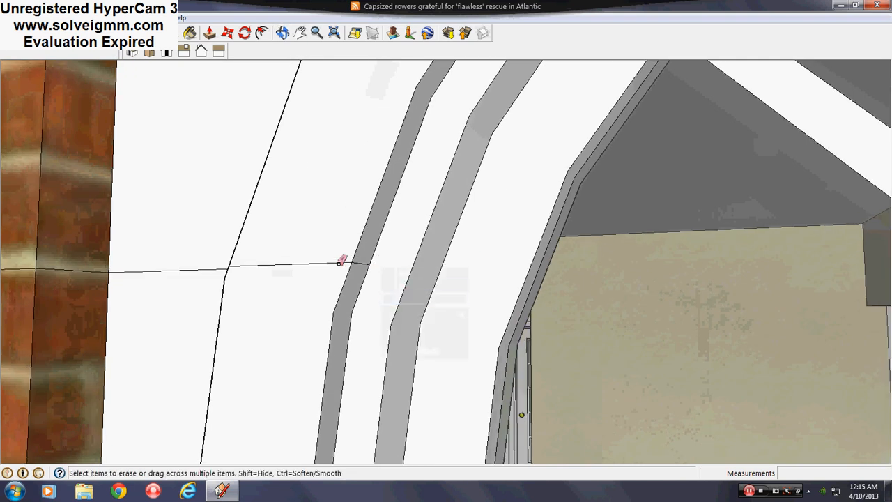
pyautogui.rightClick(360, 261)
pyautogui.click(396, 290)
# Step: Hide the seam edges crossing the front face and outer side of the exterior trim on the window side
pyautogui.moveTo(396, 291); pyautogui.dragTo(519, 260, button='middle')
pyautogui.rightClick(473, 259)
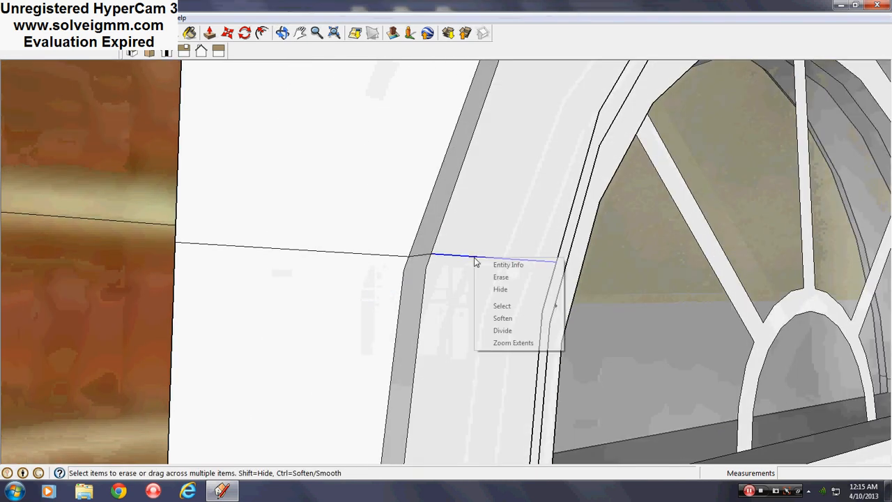
pyautogui.click(498, 290)
pyautogui.rightClick(424, 252)
pyautogui.click(448, 285)
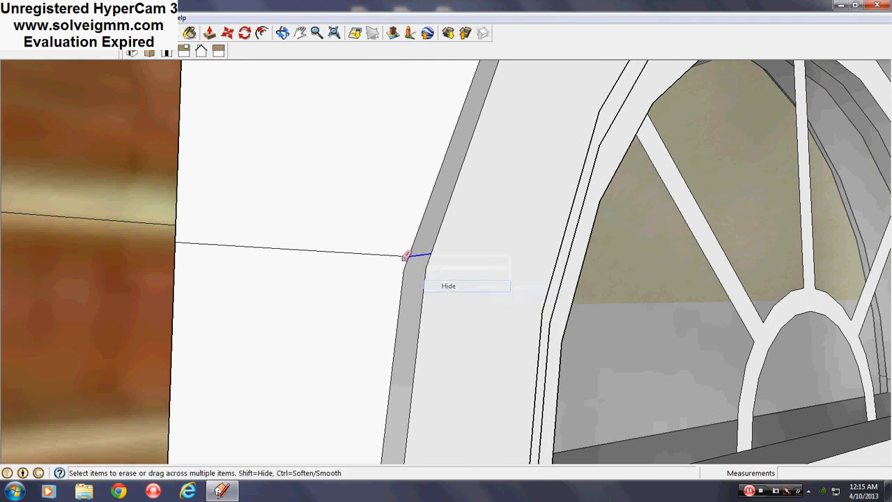
# Step: Hide the window-side seam edge on the white exterior surround, plus the seams crossing the opposite side's front and inner trim faces
pyautogui.rightClick(404, 254)
pyautogui.click(428, 285)
pyautogui.moveTo(267, 264); pyautogui.dragTo(631, 270, button='middle')
pyautogui.scroll(3, 631, 270)
pyautogui.rightClick(616, 300)
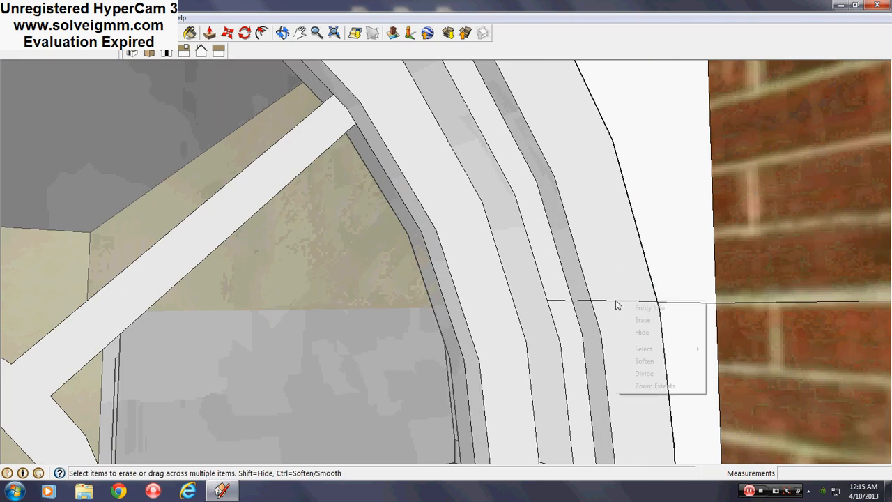
pyautogui.click(640, 331)
pyautogui.rightClick(582, 301)
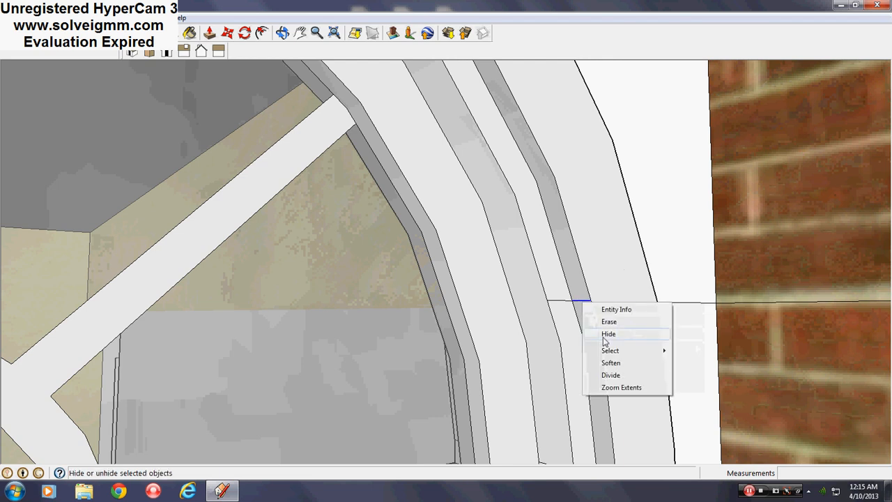
pyautogui.click(588, 331)
pyautogui.rightClick(561, 300)
pyautogui.click(586, 330)
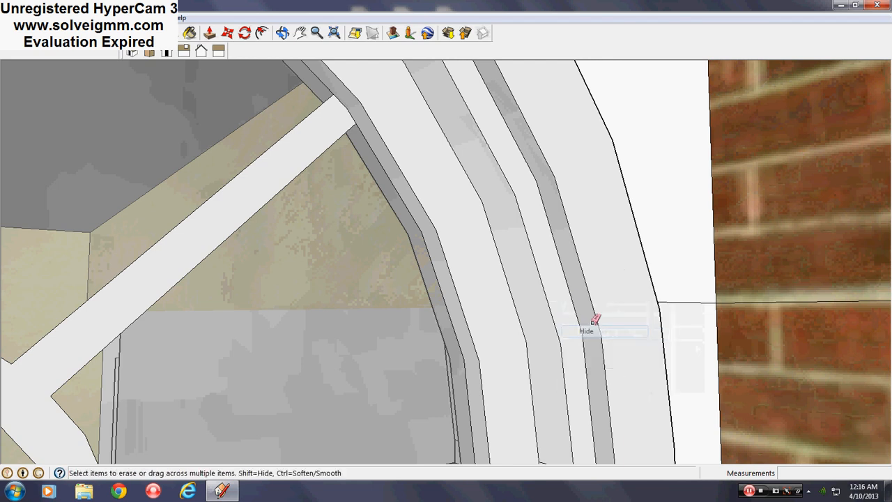
# Step: Hide the seam edges on the exterior trim's outer side and the adjoining white surround, on the side away from the window
pyautogui.scroll(6, 729, 322)
pyautogui.moveTo(729, 322); pyautogui.dragTo(516, 454, button='middle')
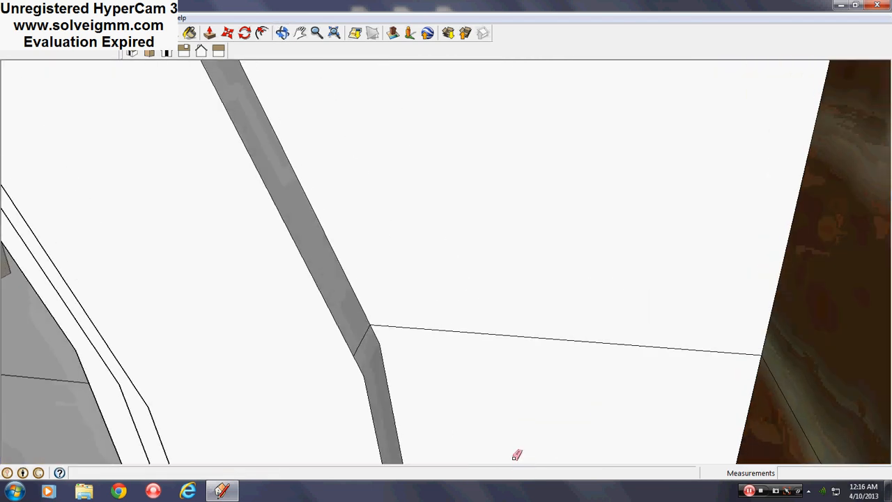
pyautogui.rightClick(360, 347)
pyautogui.moveTo(385, 398)
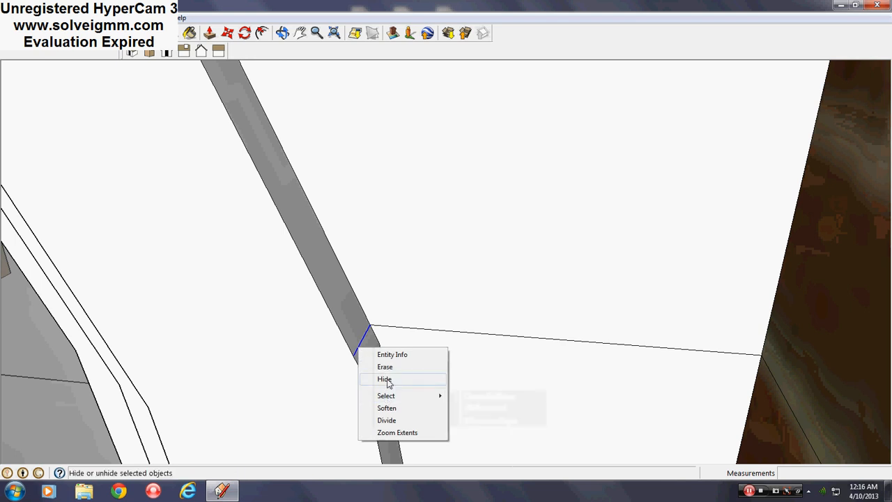
pyautogui.click(385, 378)
pyautogui.rightClick(402, 326)
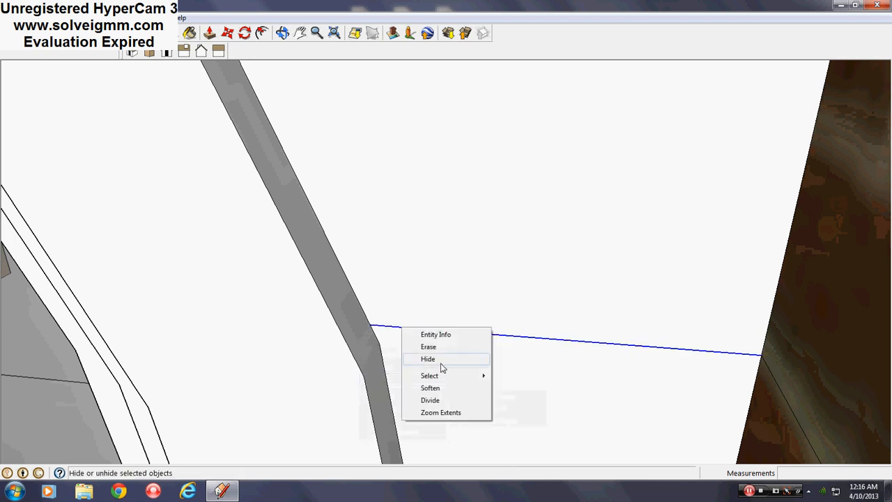
pyautogui.click(440, 363)
# Step: Hide the long horizontal seam edge across the exterior brick wall beside the entry door
pyautogui.moveTo(620, 192); pyautogui.dragTo(445, 258, button='middle')
pyautogui.scroll(-3, 220, 294)
pyautogui.moveTo(73, 299); pyautogui.dragTo(251, 280, button='middle')
pyautogui.rightClick(274, 271)
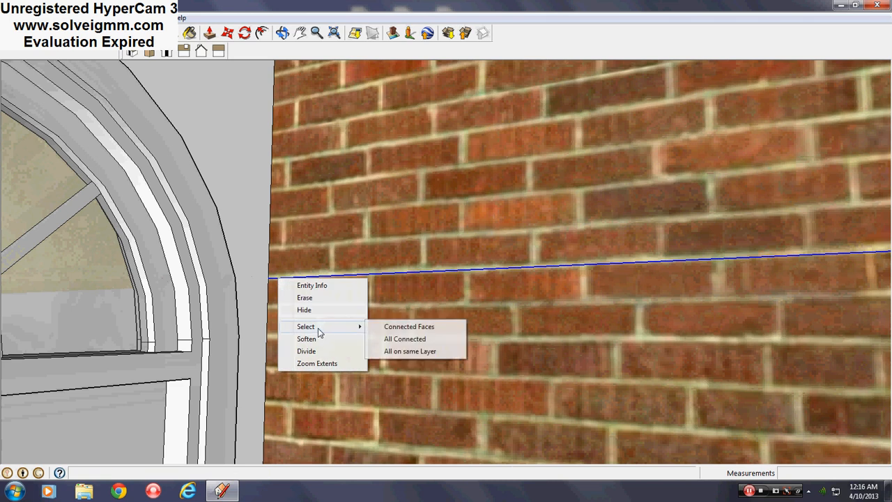
pyautogui.click(310, 308)
# Step: Hide the spring-line seam edges on the jamb and on the interior trim's inner side and front face, away from the window
pyautogui.moveTo(310, 308)
pyautogui.mouseDown(button='middle')
pyautogui.moveTo(217, 276)
pyautogui.moveTo(299, 304)
pyautogui.moveTo(414, 313)
pyautogui.moveTo(525, 302)
pyautogui.moveTo(269, 249)
pyautogui.mouseUp(button='middle')
pyautogui.scroll(-3, 217, 276)
pyautogui.scroll(5, 269, 248)
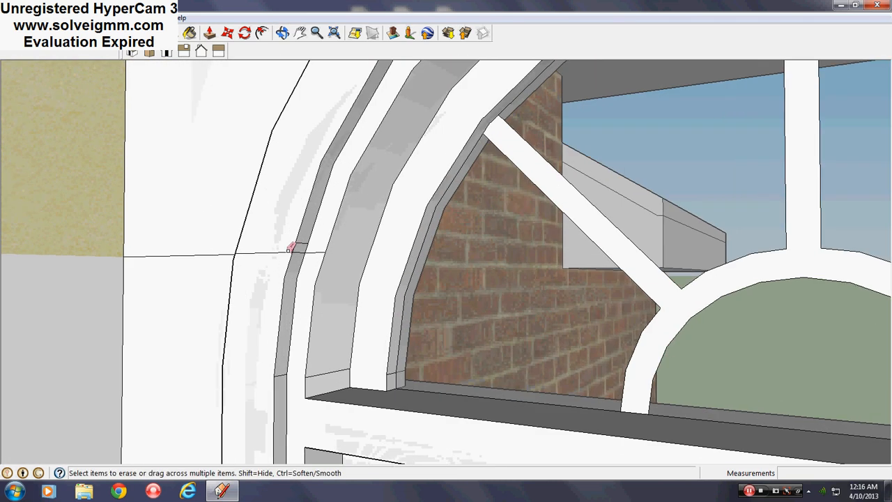
pyautogui.moveTo(173, 256)
pyautogui.mouseDown(button='middle')
pyautogui.moveTo(458, 332)
pyautogui.moveTo(471, 234)
pyautogui.mouseUp(button='middle')
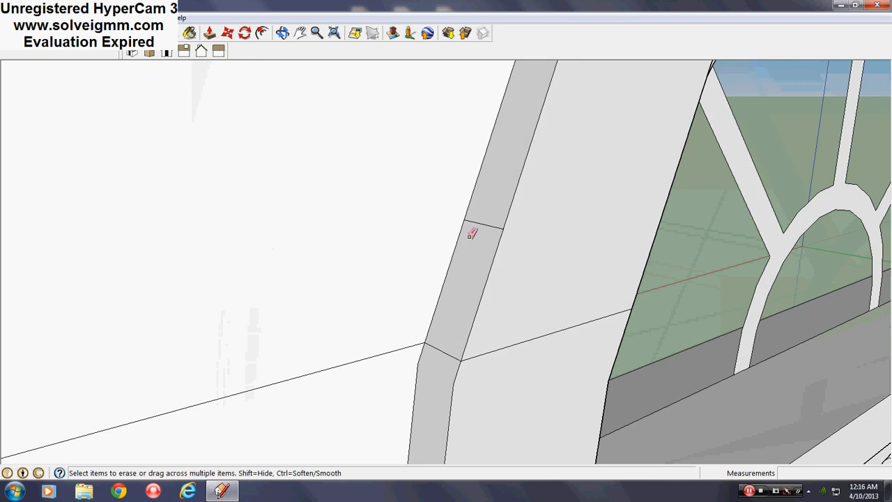
pyautogui.moveTo(547, 258); pyautogui.dragTo(392, 257, button='middle')
pyautogui.scroll(-3, 492, 289)
pyautogui.moveTo(467, 312); pyautogui.dragTo(374, 273, button='middle')
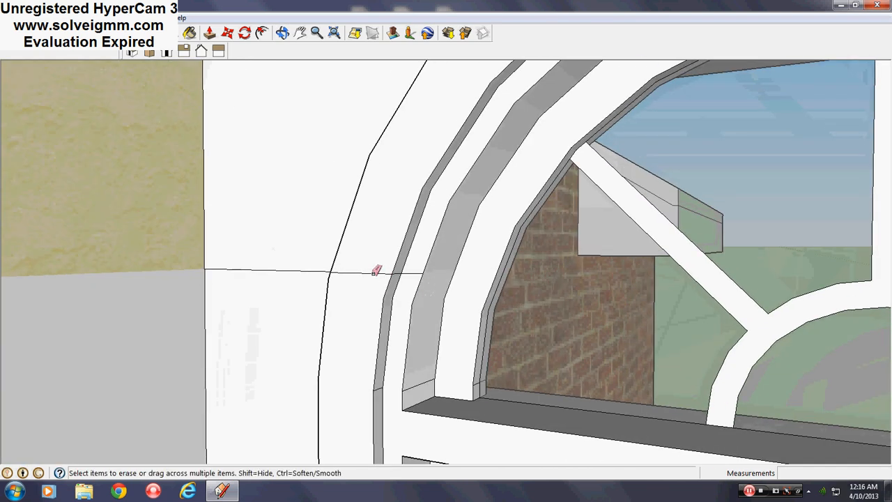
pyautogui.rightClick(402, 273)
pyautogui.click(426, 306)
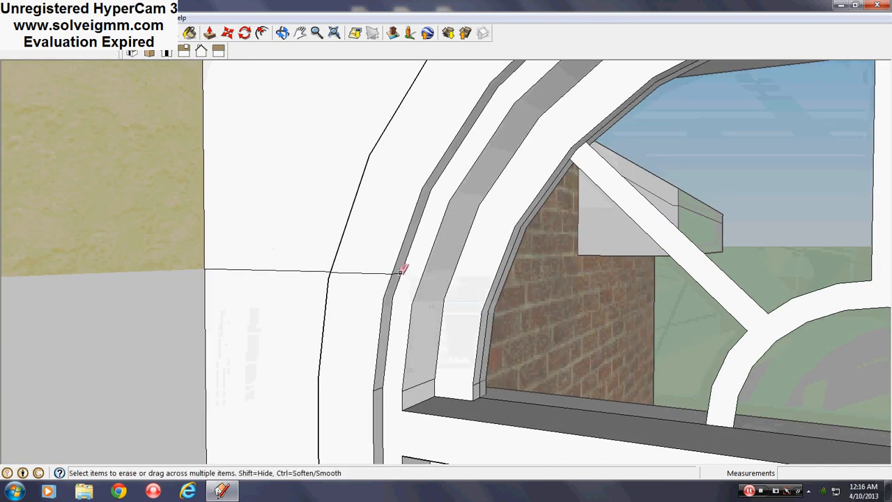
pyautogui.rightClick(398, 277)
pyautogui.click(424, 305)
pyautogui.rightClick(371, 273)
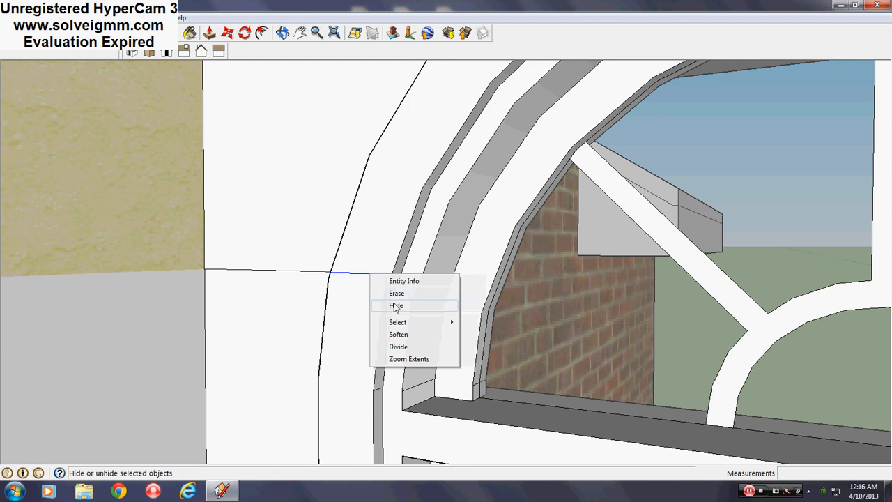
pyautogui.click(396, 305)
# Step: Hide the seam edges on that interior trim's outer side and across the adjoining interior wall
pyautogui.moveTo(344, 288)
pyautogui.mouseDown(button='middle')
pyautogui.moveTo(523, 313)
pyautogui.moveTo(517, 290)
pyautogui.mouseUp(button='middle')
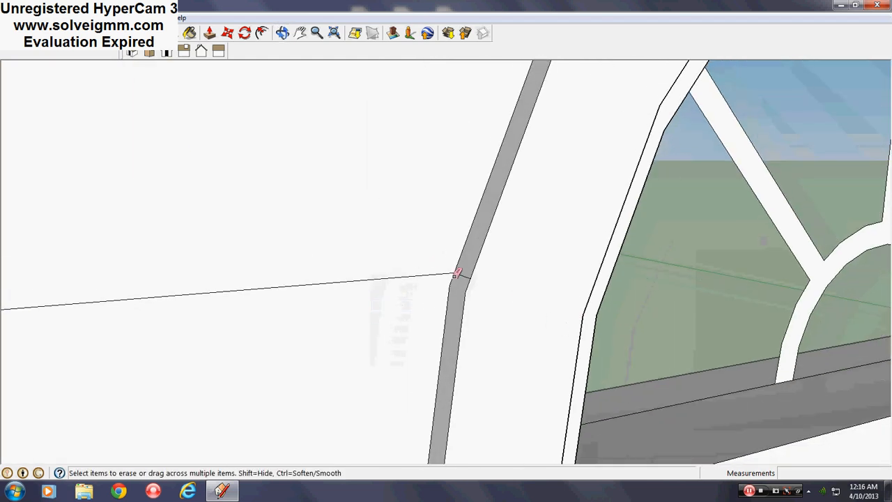
pyautogui.rightClick(463, 275)
pyautogui.rightClick(457, 274)
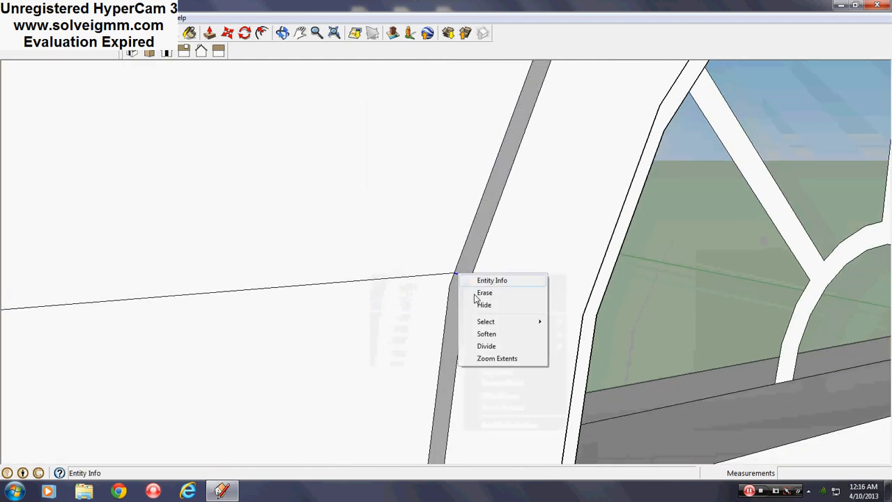
pyautogui.click(485, 305)
pyautogui.rightClick(420, 279)
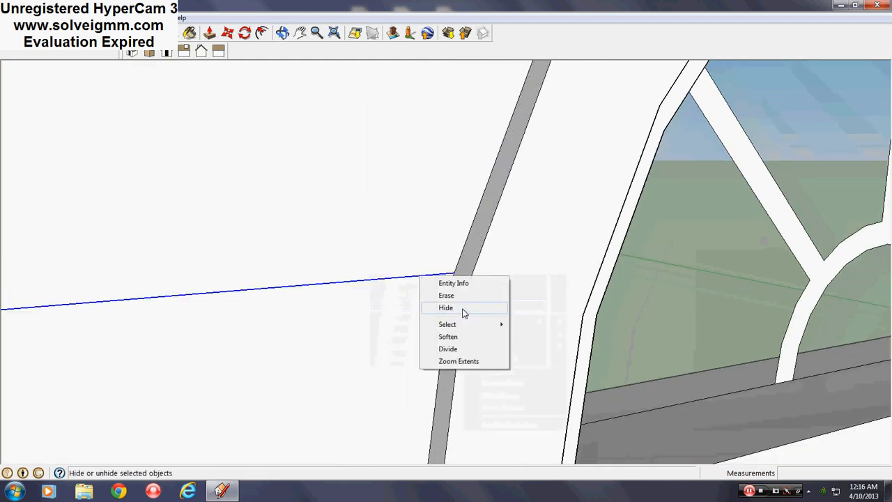
pyautogui.click(454, 304)
# Step: Hide the spring-line seam edges crossing the jamb and the inner side of the window-side interior trim
pyautogui.moveTo(455, 305); pyautogui.dragTo(100, 278, button='middle')
pyautogui.scroll(-2, 98, 280)
pyautogui.scroll(5, 549, 251)
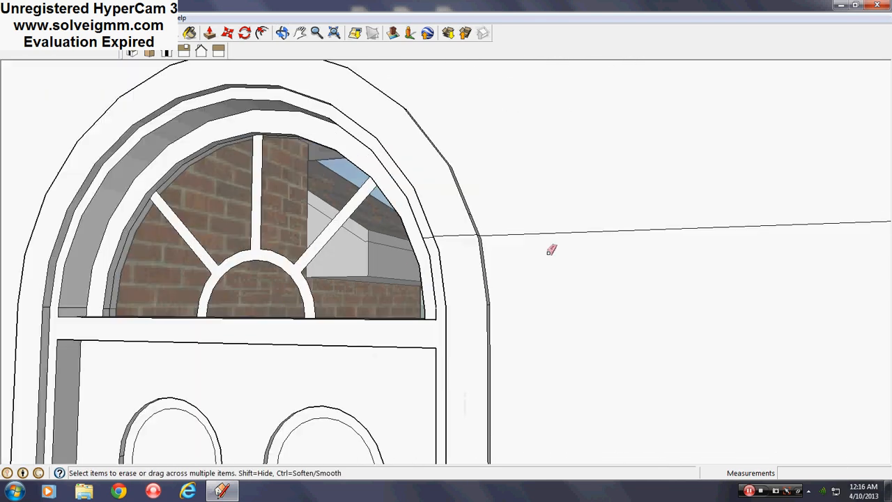
pyautogui.moveTo(549, 251); pyautogui.dragTo(382, 241, button='middle')
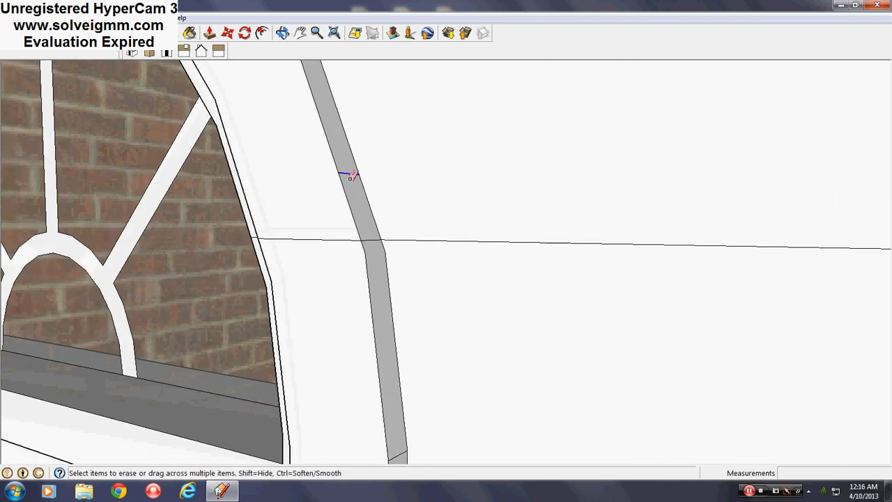
pyautogui.moveTo(350, 176)
pyautogui.mouseDown(button='middle')
pyautogui.moveTo(643, 207)
pyautogui.moveTo(595, 224)
pyautogui.mouseUp(button='middle')
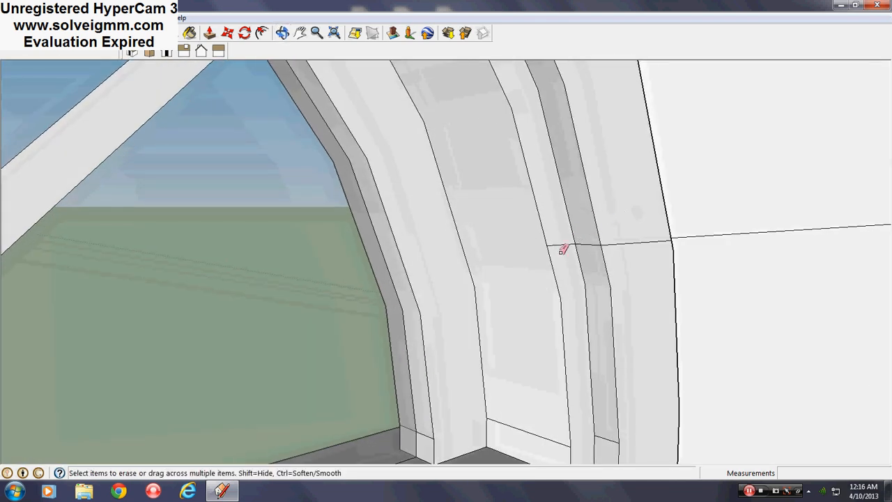
pyautogui.rightClick(565, 243)
pyautogui.press('Escape')
pyautogui.rightClick(585, 243)
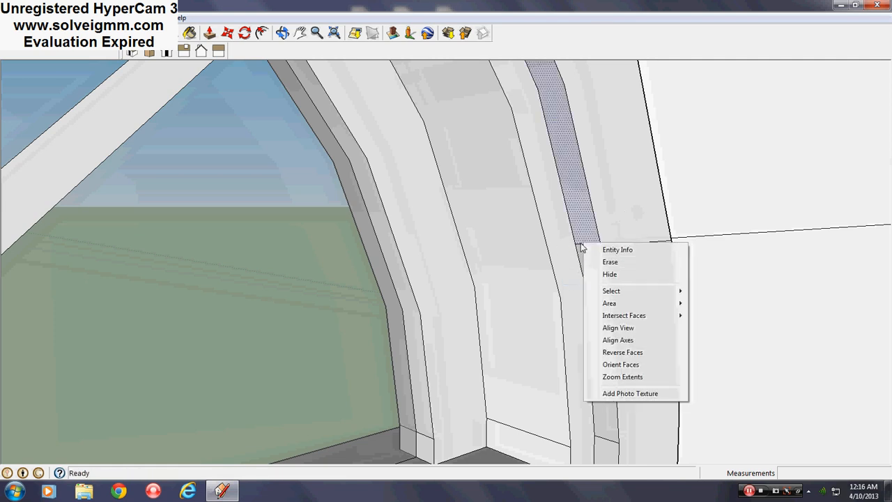
pyautogui.rightClick(577, 247)
pyautogui.click(607, 275)
pyautogui.moveTo(612, 279); pyautogui.dragTo(285, 293, button='middle')
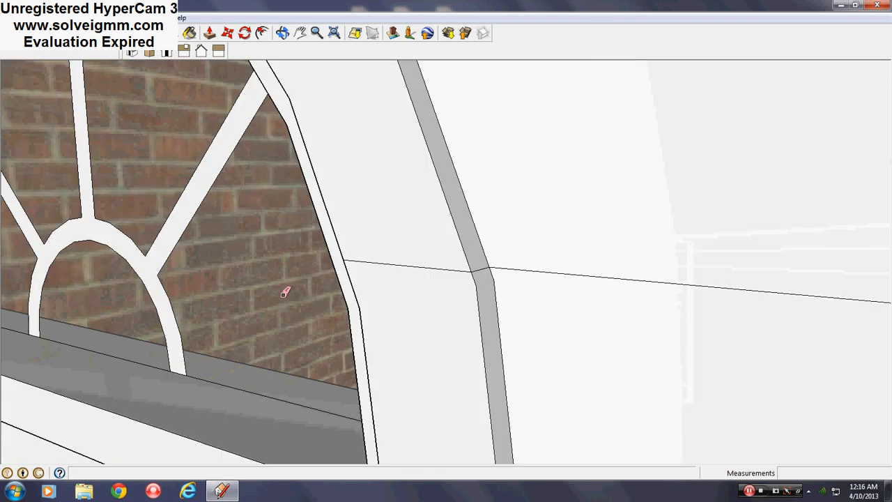
# Step: Try to hide the seam edges on the adjoining interior wall and on the window-side trim's outer side and front face
pyautogui.rightClick(513, 273)
pyautogui.click(539, 302)
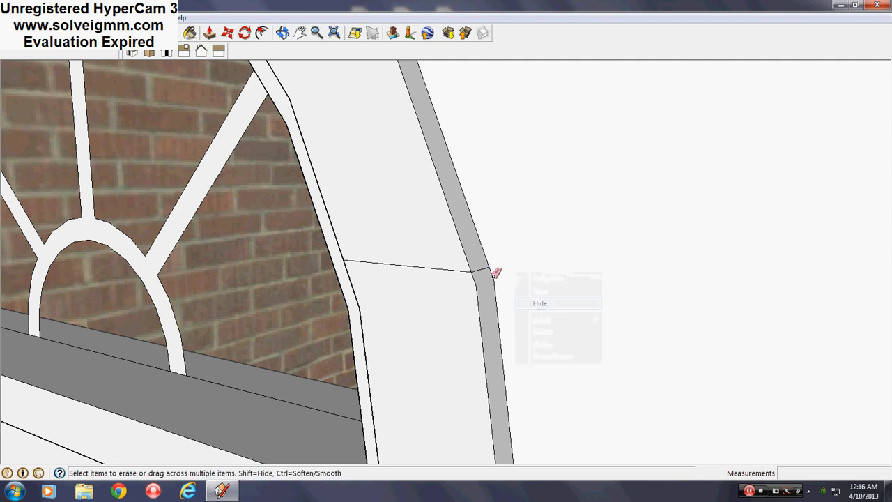
pyautogui.rightClick(484, 267)
pyautogui.click(508, 300)
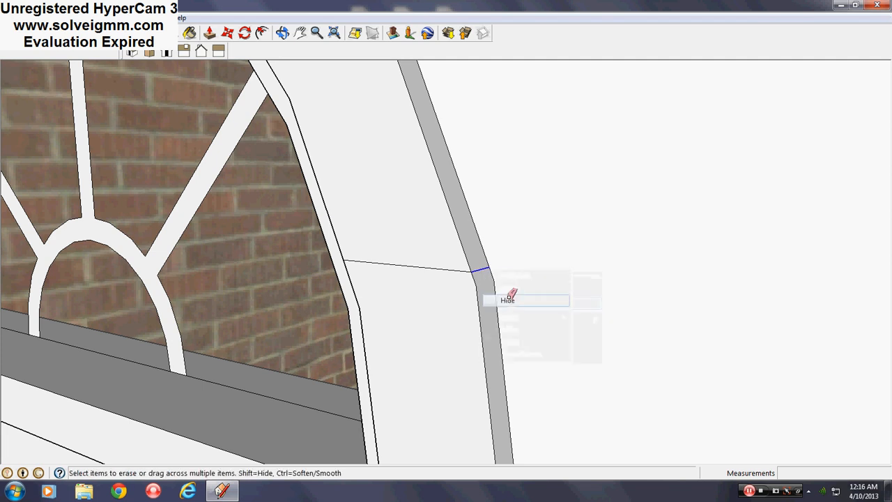
pyautogui.rightClick(465, 271)
pyautogui.click(502, 304)
pyautogui.moveTo(501, 304)
pyautogui.mouseDown(button='middle')
pyautogui.moveTo(595, 265)
pyautogui.moveTo(241, 259)
pyautogui.moveTo(302, 291)
pyautogui.moveTo(200, 281)
pyautogui.mouseUp(button='middle')
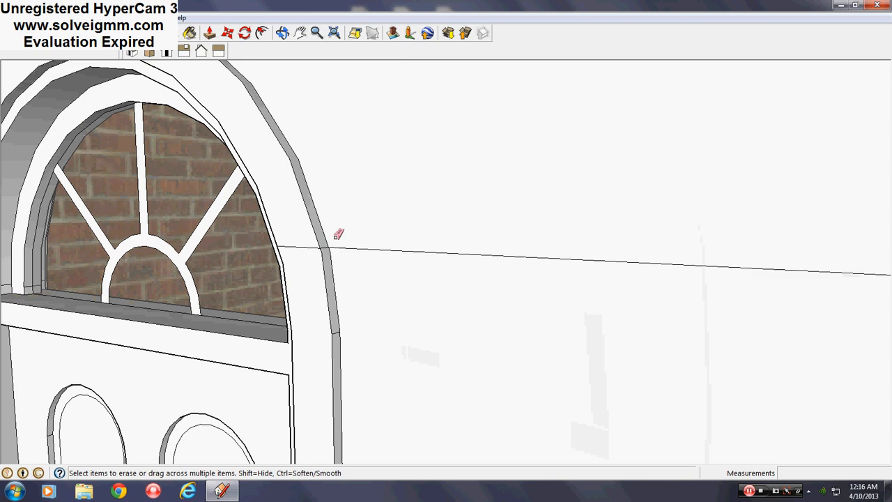
# Step: Hide only the seam edges crossing the outer side and front face of the window-side interior trim
pyautogui.scroll(2, 336, 237)
pyautogui.rightClick(316, 256)
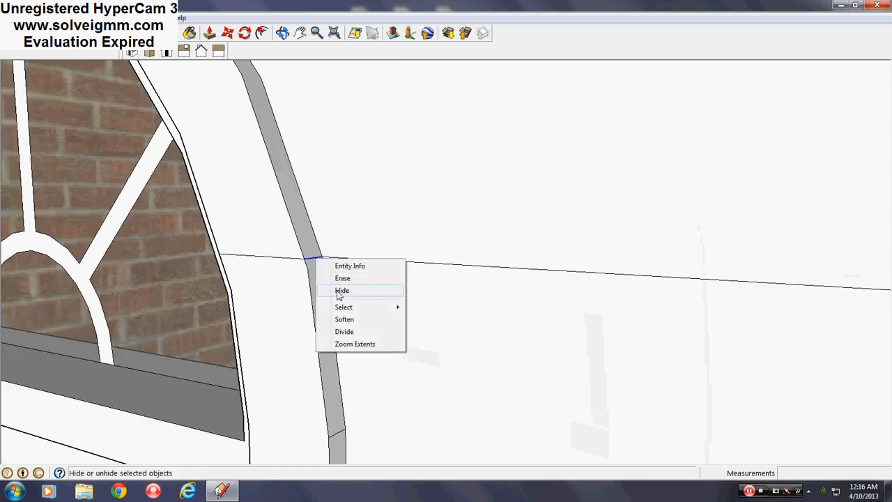
pyautogui.click(274, 256)
pyautogui.rightClick(274, 259)
pyautogui.click(298, 289)
# Step: Soften the short edge crossing the outer side of the window-side interior trim where the arch meets the leg
pyautogui.scroll(-3, 398, 190)
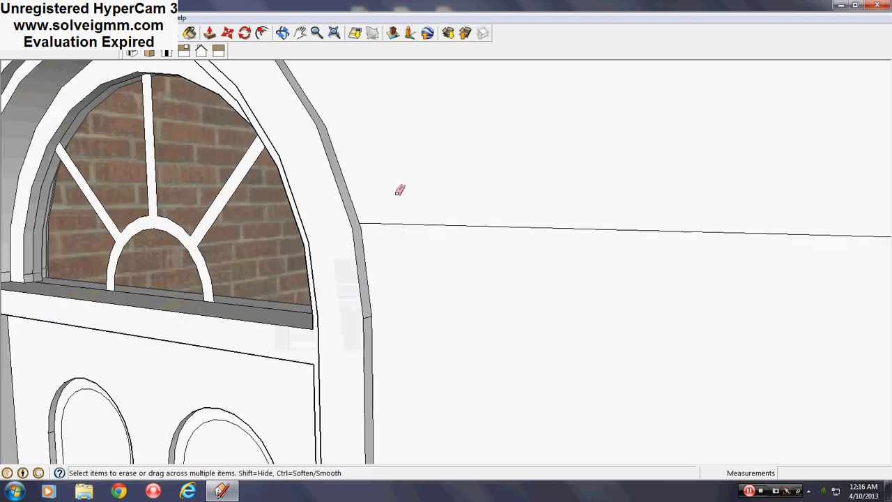
pyautogui.scroll(3, 369, 310)
pyautogui.rightClick(383, 295)
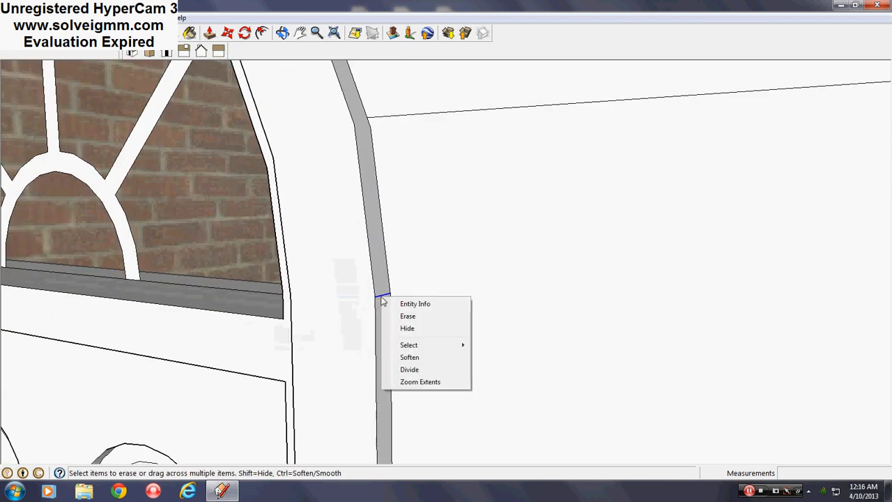
pyautogui.click(410, 357)
# Step: Soften the edges crossing the window-side jamb and the interior trim's inner side just above the fanlight sill
pyautogui.moveTo(411, 356)
pyautogui.mouseDown(button='middle')
pyautogui.moveTo(578, 325)
pyautogui.moveTo(582, 287)
pyautogui.mouseUp(button='middle')
pyautogui.press('e')
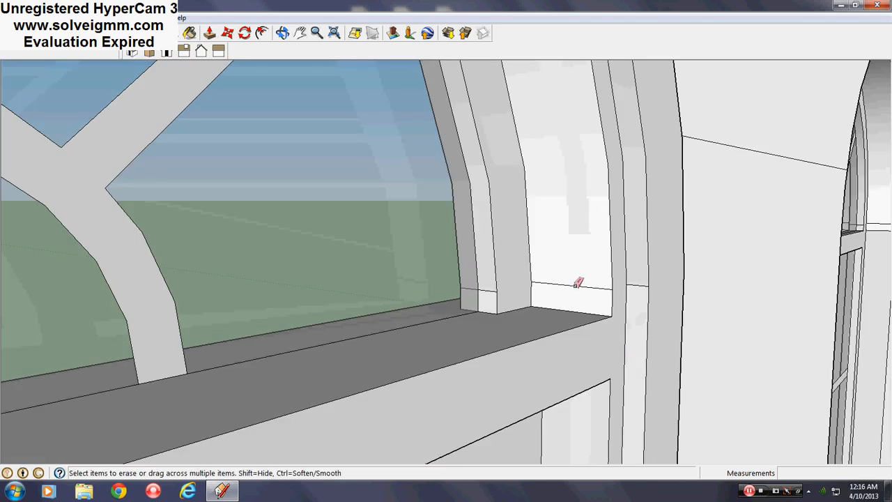
pyautogui.rightClick(577, 285)
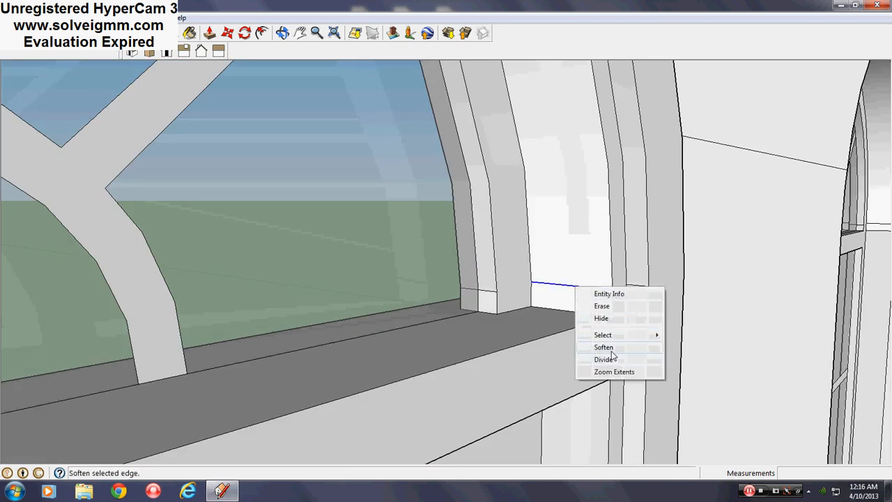
pyautogui.click(611, 348)
pyautogui.rightClick(636, 288)
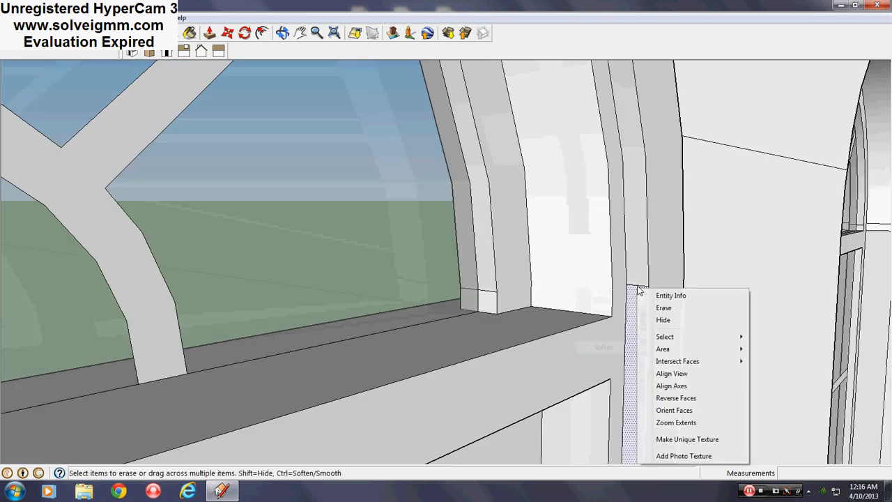
pyautogui.rightClick(638, 286)
pyautogui.click(666, 346)
# Step: Soften the short edge crossing the inner face of the fanlight frame near the window-side sill corner
pyautogui.moveTo(596, 323); pyautogui.dragTo(519, 308, button='middle')
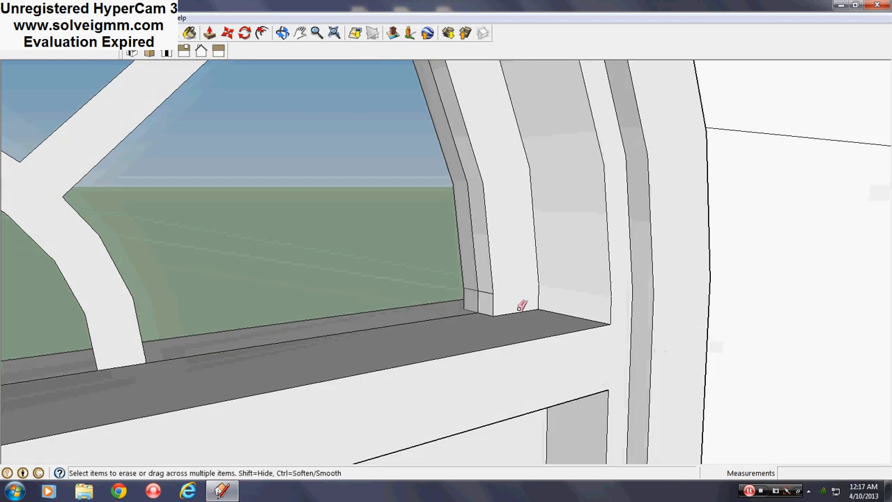
pyautogui.scroll(2, 502, 296)
pyautogui.rightClick(488, 289)
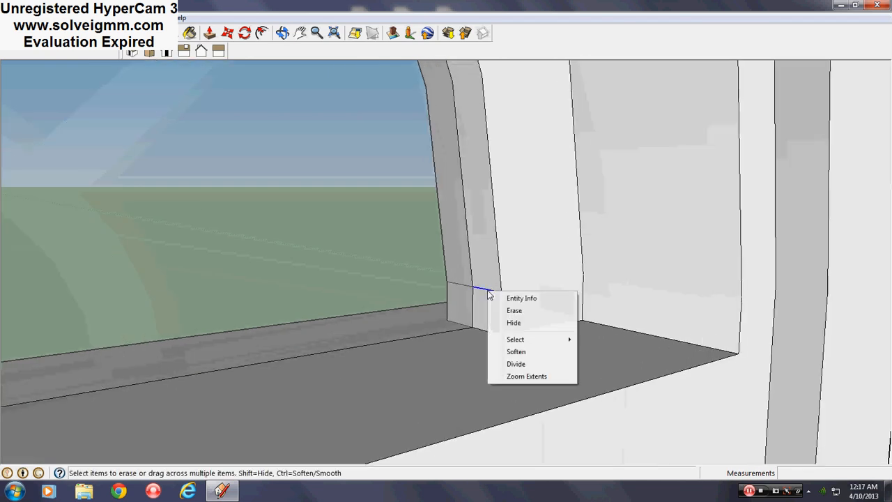
pyautogui.click(518, 352)
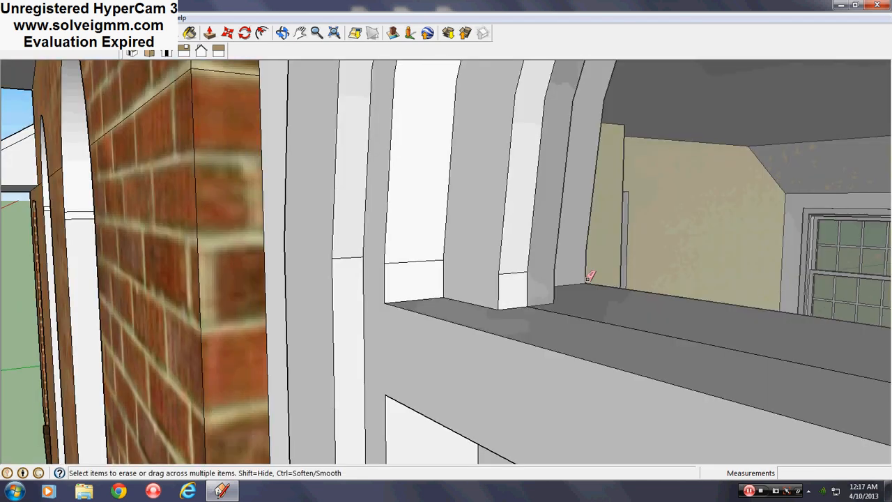
# Step: Soften the seam edges crossing the window-side fanlight frame, jamb and exterior trim's inner side just above the sill
pyautogui.rightClick(521, 271)
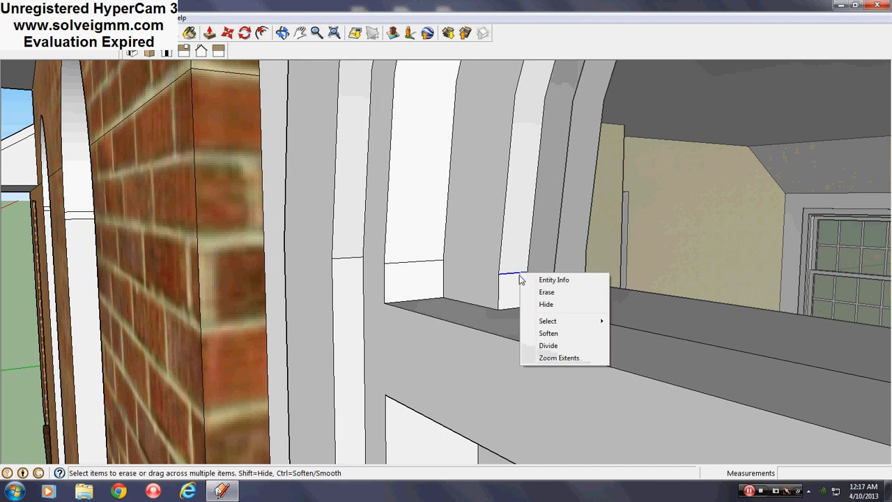
pyautogui.click(557, 334)
pyautogui.rightClick(400, 258)
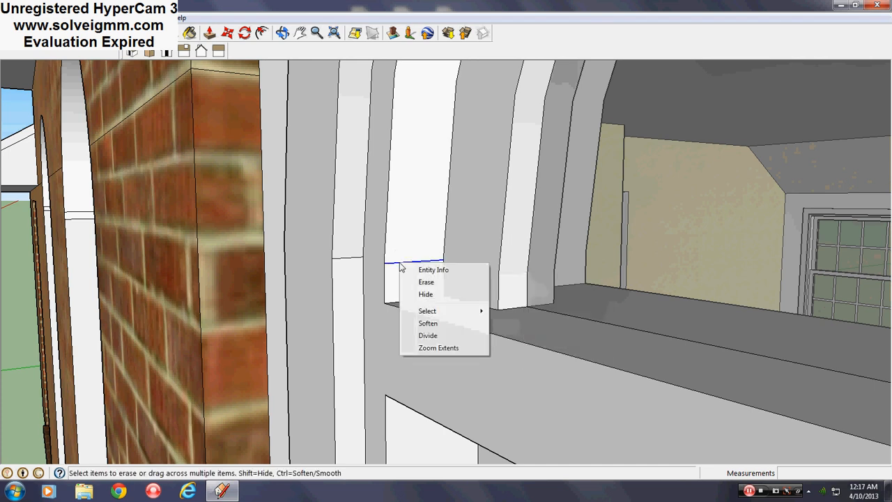
pyautogui.click(428, 322)
pyautogui.rightClick(358, 257)
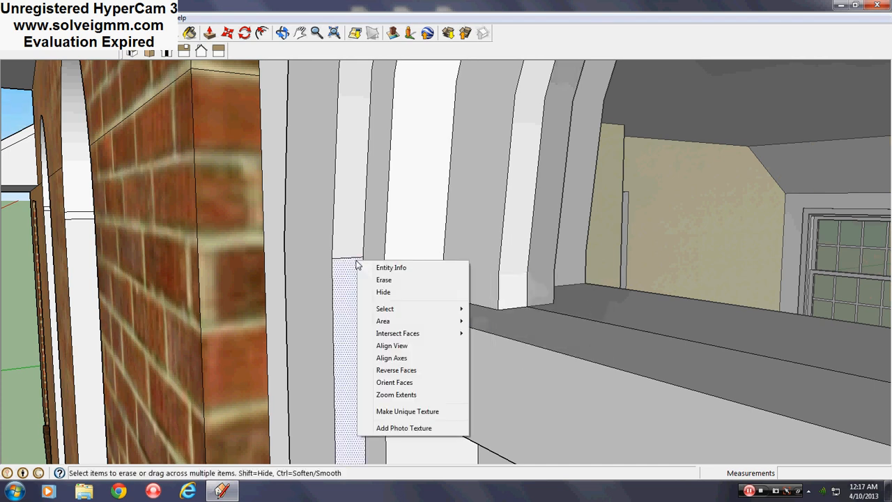
pyautogui.rightClick(356, 258)
pyautogui.click(396, 315)
# Step: Soften the short edge crossing the outer side of the window-side exterior trim where the arch meets the leg
pyautogui.moveTo(396, 311); pyautogui.dragTo(589, 295, button='middle')
pyautogui.rightClick(459, 271)
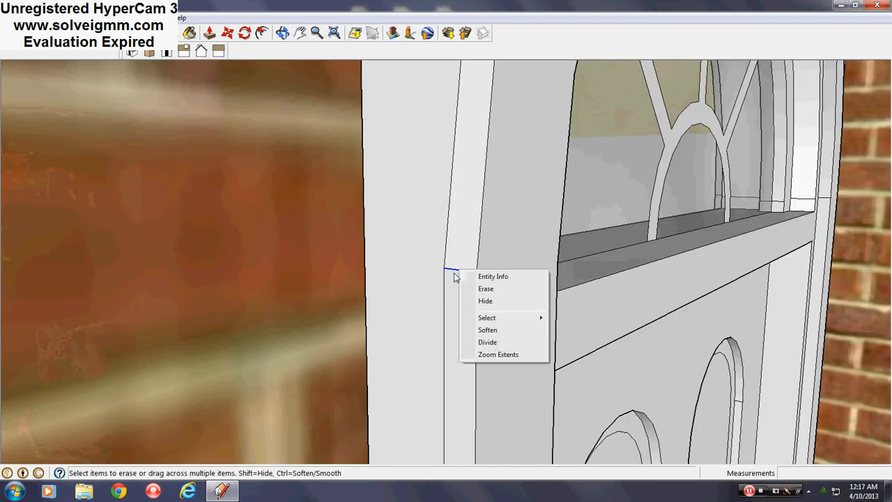
pyautogui.click(492, 328)
# Step: Soften the seam edges crossing the exterior trim's inner side, the jamb and the fanlight frame on the door's garage side
pyautogui.scroll(-3, 359, 341)
pyautogui.scroll(3, 768, 213)
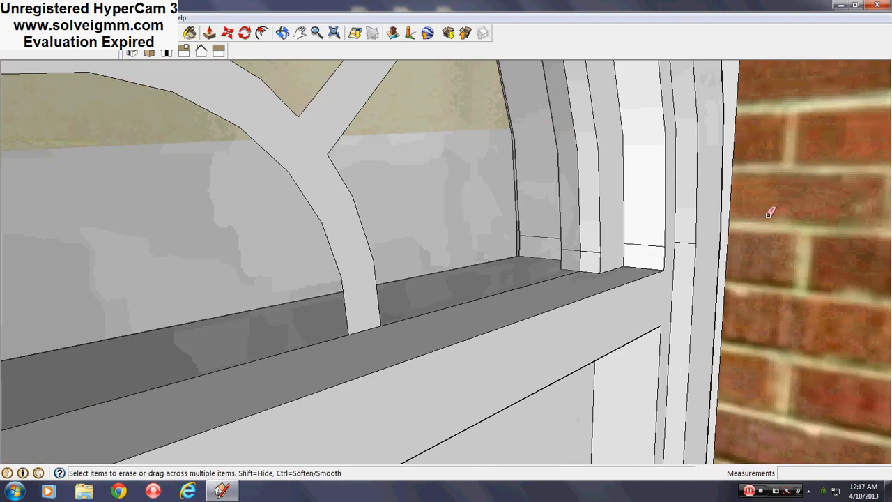
pyautogui.scroll(2, 700, 221)
pyautogui.rightClick(685, 252)
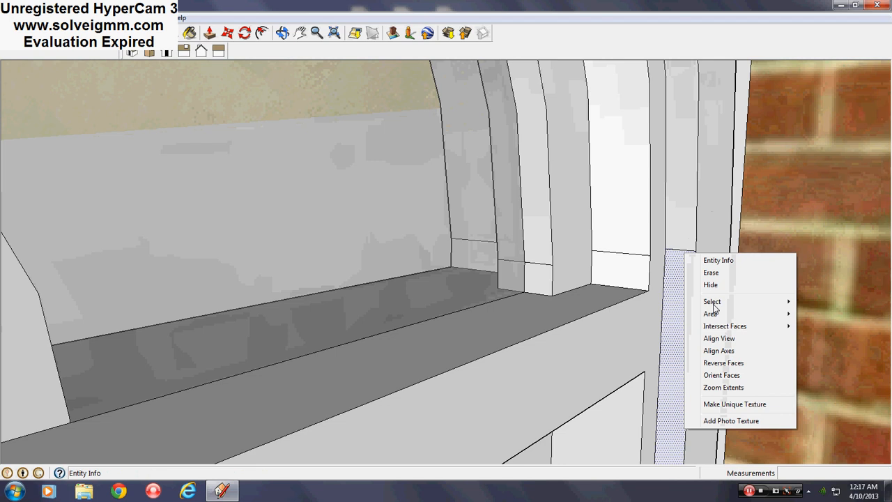
pyautogui.rightClick(673, 249)
pyautogui.click(700, 308)
pyautogui.press('e')
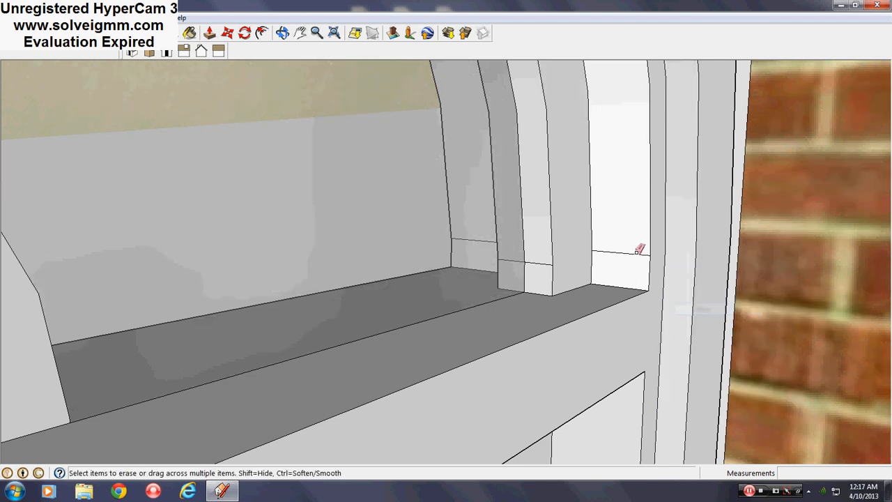
pyautogui.rightClick(639, 251)
pyautogui.click(671, 313)
pyautogui.rightClick(544, 268)
pyautogui.click(575, 325)
# Step: From inside the house, soften the edges crossing the garage-side interior trim's inner side, jamb and fanlight frame above the sill
pyautogui.moveTo(575, 324); pyautogui.dragTo(493, 224, button='middle')
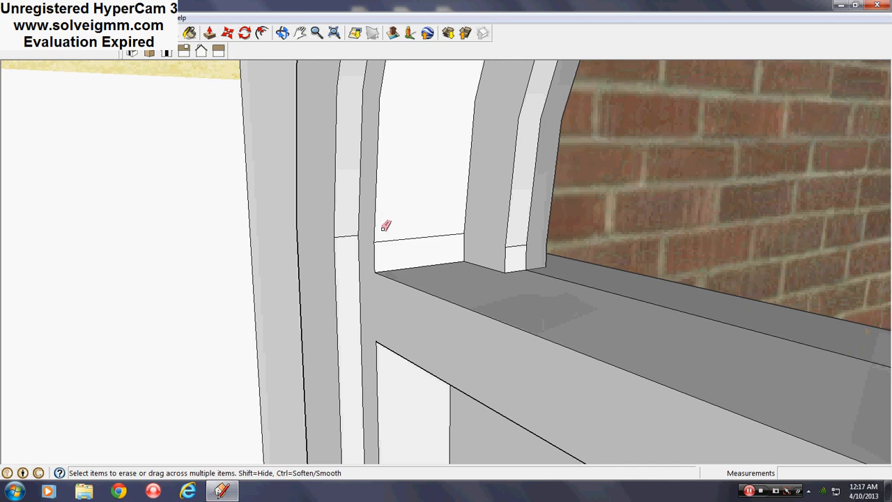
pyautogui.rightClick(354, 234)
pyautogui.click(378, 298)
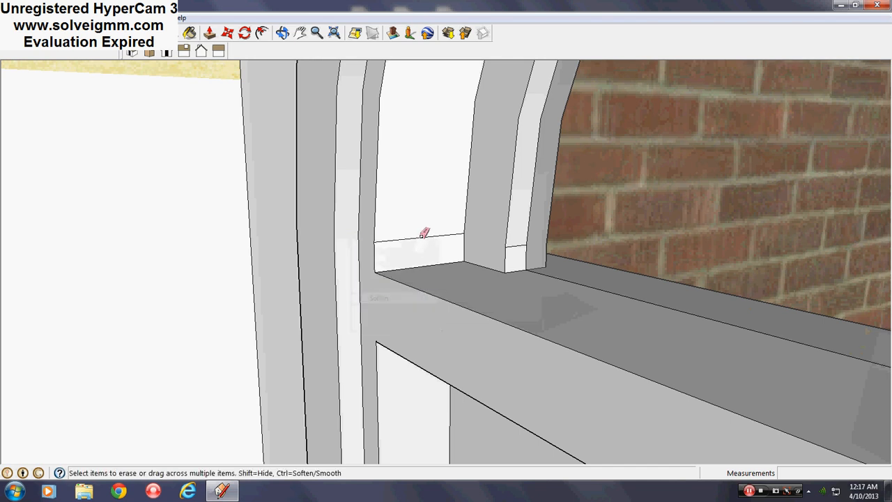
pyautogui.rightClick(421, 237)
pyautogui.click(463, 292)
pyautogui.rightClick(513, 245)
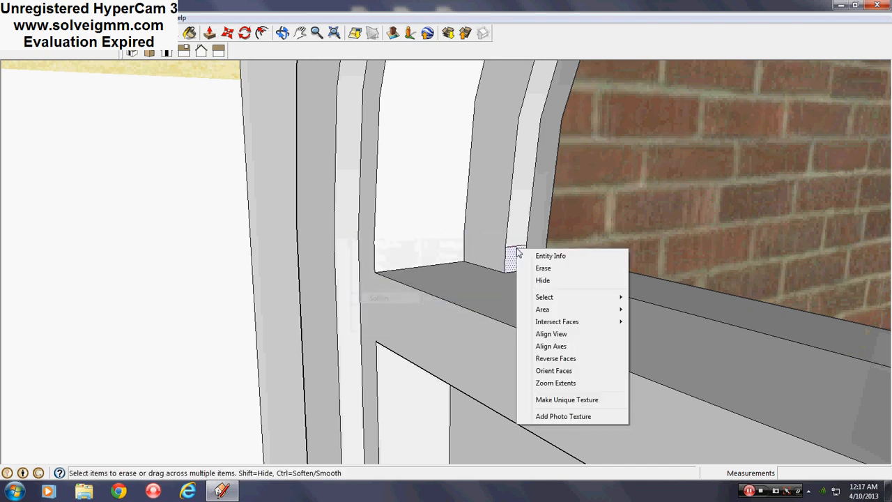
pyautogui.rightClick(516, 246)
pyautogui.click(544, 306)
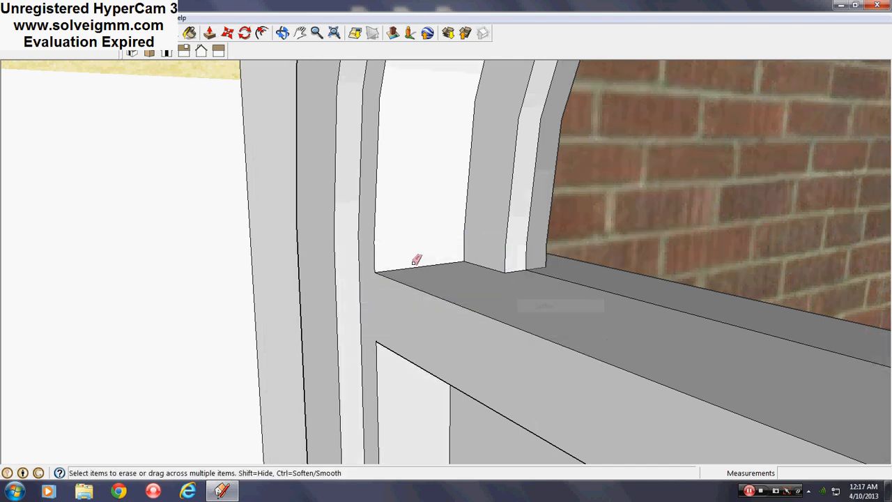
# Step: Soften the short edge crossing the outer side of the garage-side interior trim where the arch meets the leg
pyautogui.moveTo(414, 259)
pyautogui.mouseDown(button='middle')
pyautogui.moveTo(358, 239)
pyautogui.moveTo(760, 267)
pyautogui.mouseUp(button='middle')
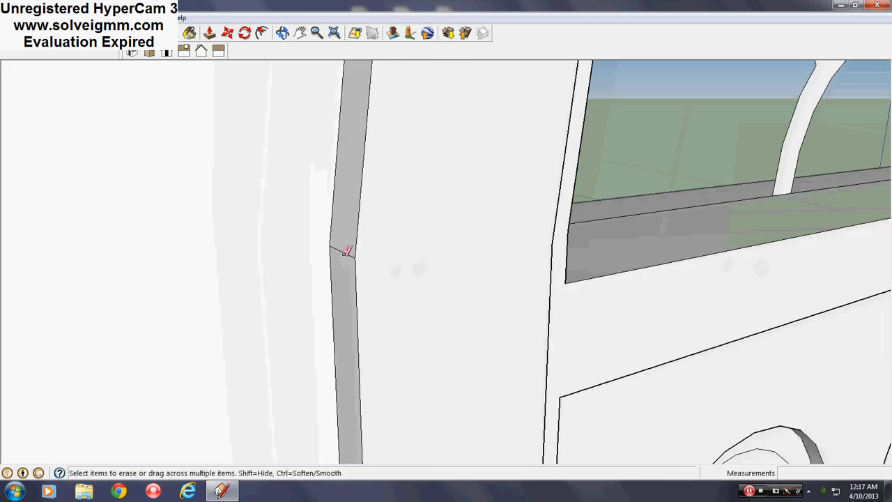
pyautogui.rightClick(344, 252)
pyautogui.click(384, 313)
# Step: Paint the white jamb faces beside the door's fanlight with Color_001 to match the trim
pyautogui.moveTo(366, 299)
pyautogui.mouseDown(button='middle')
pyautogui.moveTo(174, 228)
pyautogui.moveTo(279, 235)
pyautogui.moveTo(727, 209)
pyautogui.moveTo(643, 295)
pyautogui.moveTo(525, 280)
pyautogui.moveTo(452, 253)
pyautogui.mouseUp(button='middle')
pyautogui.scroll(5, 313, 197)
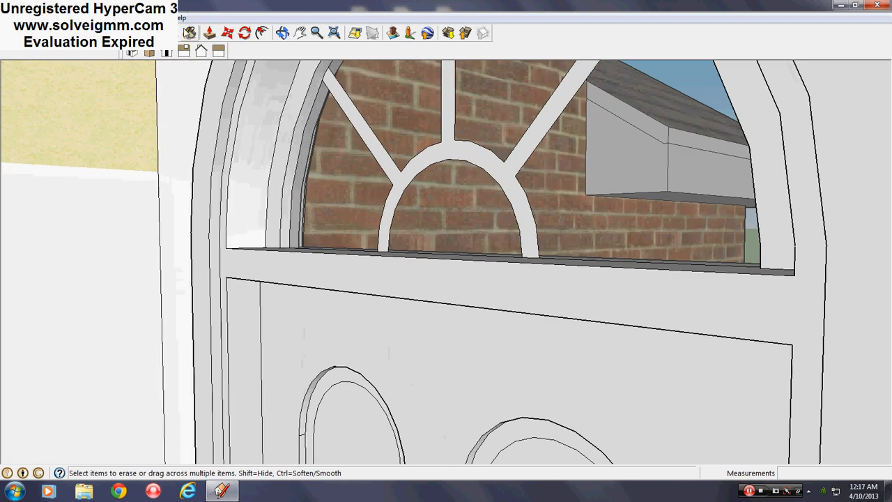
pyautogui.click(189, 33)
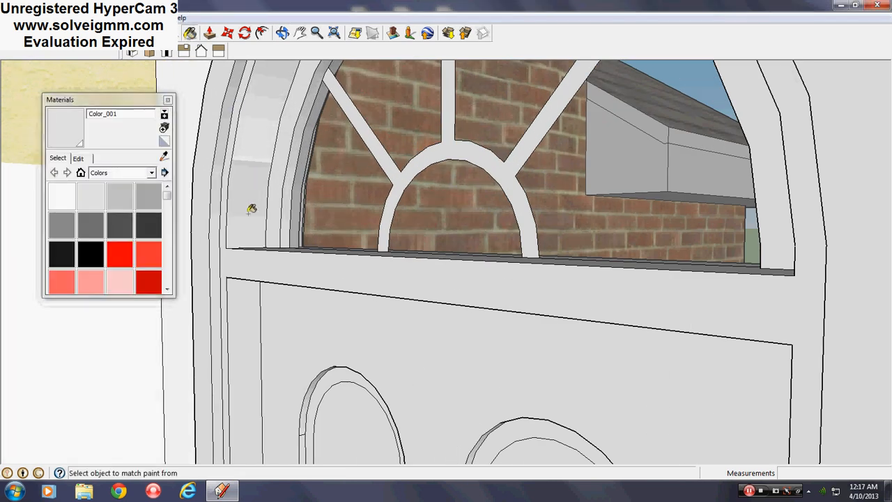
pyautogui.scroll(2, 249, 201)
pyautogui.scroll(-5, 235, 185)
pyautogui.moveTo(576, 183); pyautogui.dragTo(662, 185, button='middle')
pyautogui.click(540, 172)
pyautogui.moveTo(754, 182); pyautogui.dragTo(679, 204, button='middle')
pyautogui.moveTo(365, 229)
pyautogui.mouseDown(button='middle')
pyautogui.moveTo(578, 227)
pyautogui.moveTo(579, 201)
pyautogui.moveTo(397, 233)
pyautogui.moveTo(462, 225)
pyautogui.mouseUp(button='middle')
pyautogui.moveTo(287, 225); pyautogui.dragTo(368, 213, button='middle')
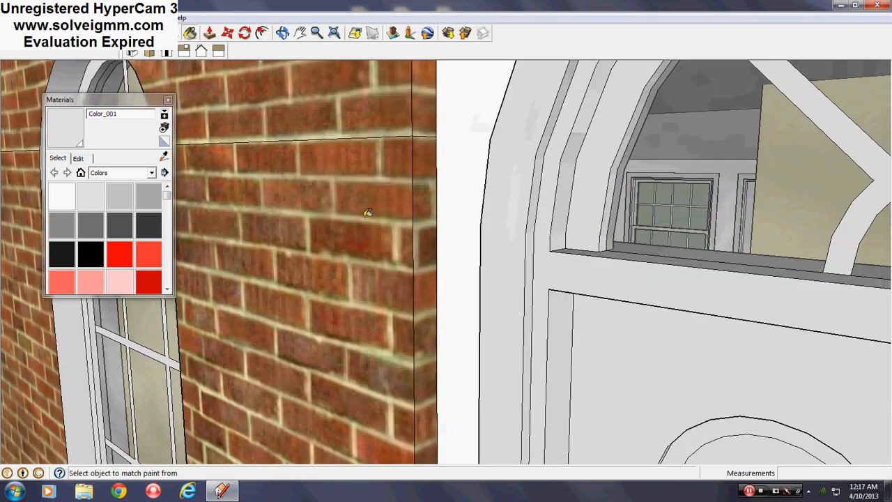
pyautogui.click(585, 112)
# Step: Examine the entry door's trim and jamb up close and within the whole front facade
pyautogui.moveTo(430, 197); pyautogui.dragTo(732, 189, button='middle')
pyautogui.scroll(-3, 456, 206)
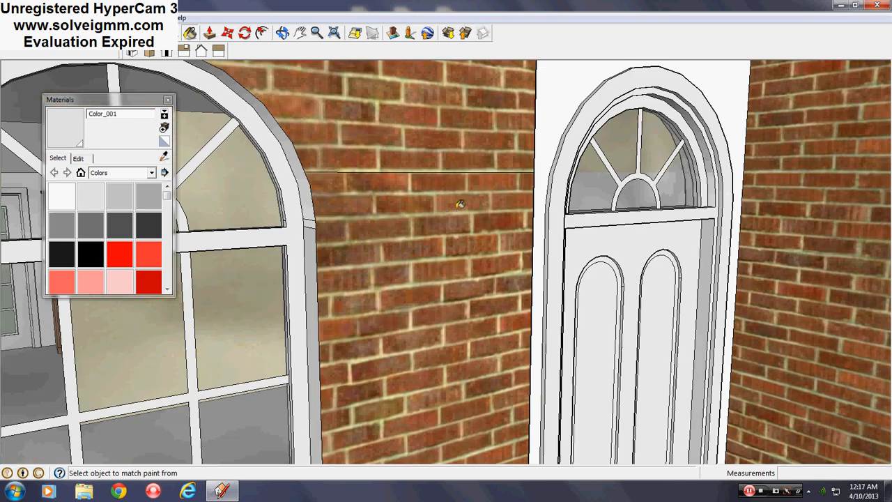
pyautogui.scroll(5, 709, 178)
pyautogui.keyDown('shift'); pyautogui.moveTo(634, 195); pyautogui.dragTo(641, 195, button='middle'); pyautogui.keyUp('shift')
pyautogui.scroll(-3, 657, 183)
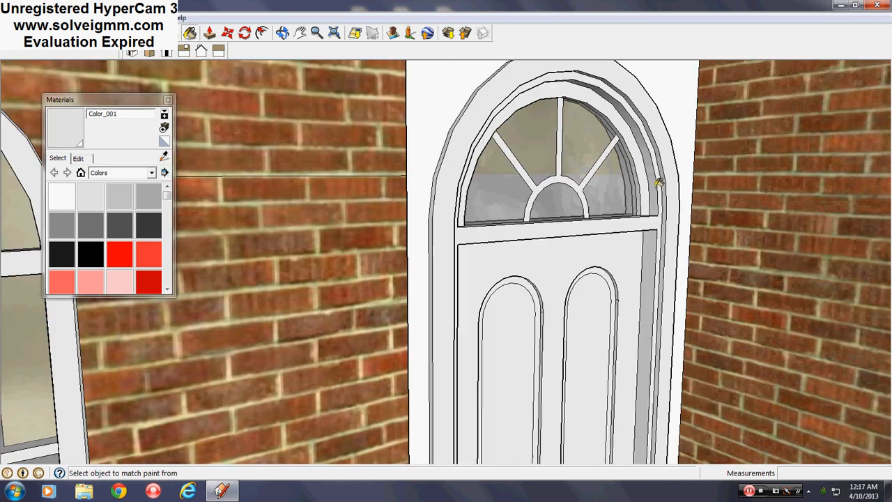
pyautogui.scroll(-4, 581, 269)
pyautogui.moveTo(578, 267); pyautogui.dragTo(555, 254, button='middle')
pyautogui.scroll(-3, 684, 311)
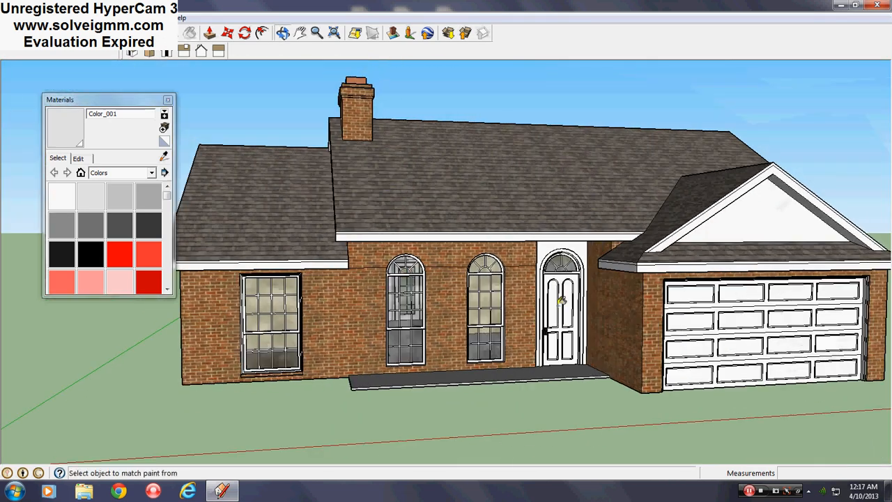
pyautogui.scroll(5, 561, 298)
pyautogui.scroll(-4, 578, 315)
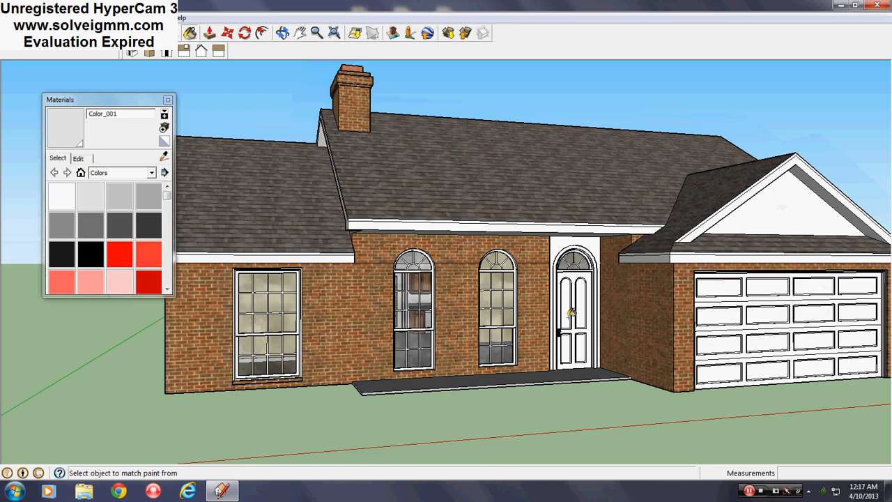
# Step: Close the Materials window and save the model
pyautogui.click(167, 100)
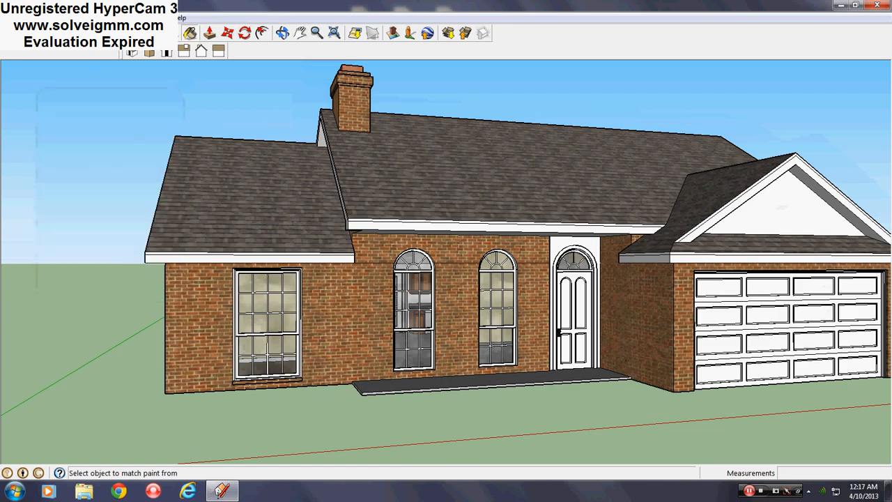
pyautogui.keyDown('shift'); pyautogui.moveTo(491, 288); pyautogui.dragTo(426, 300, button='middle'); pyautogui.keyUp('shift')
pyautogui.scroll(1, 459, 295)
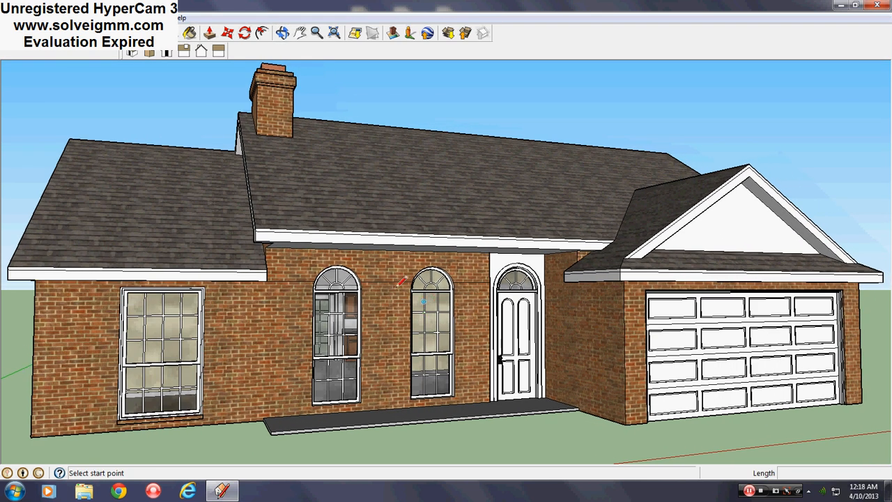
pyautogui.click(8, 17)
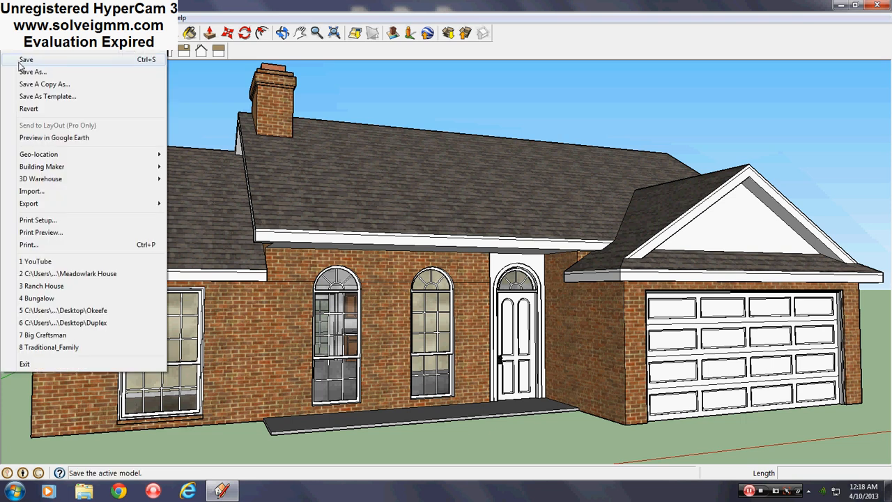
pyautogui.click(19, 62)
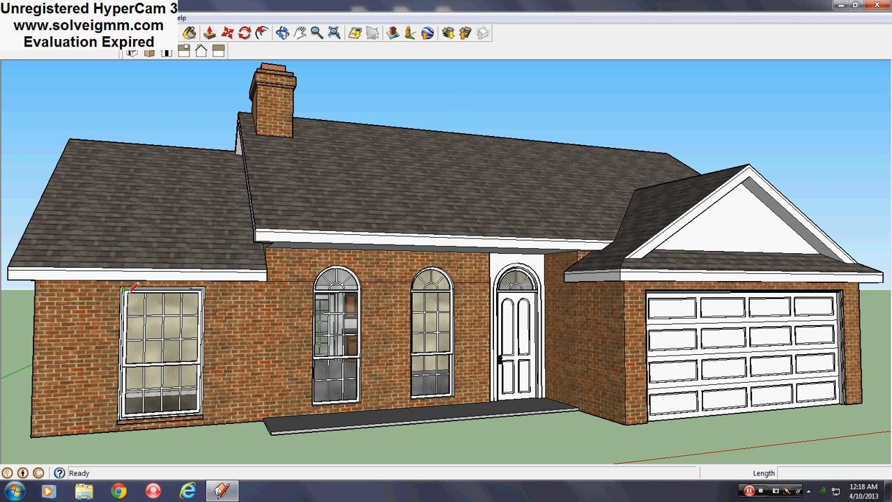
# Step: Examine the house exterior from the rear door and windows, around the brick gable end, to the front facade
pyautogui.moveTo(130, 287); pyautogui.dragTo(513, 342, button='middle')
pyautogui.scroll(5, 367, 271)
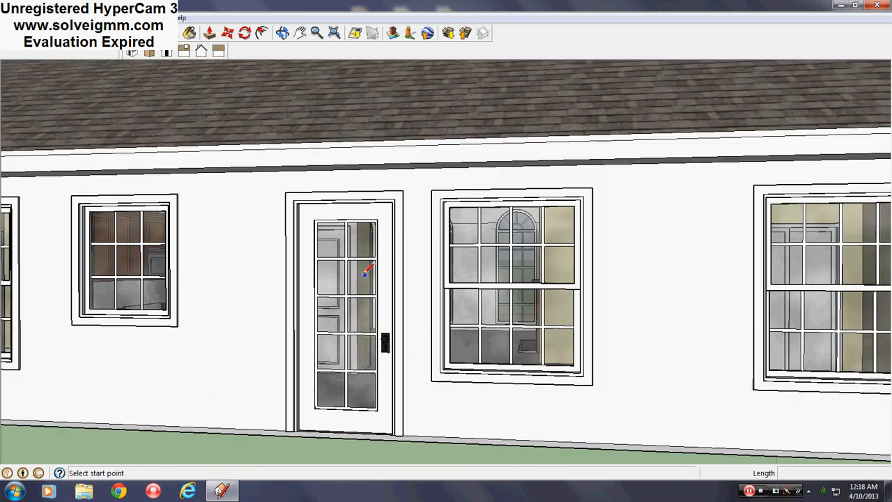
pyautogui.scroll(6, 516, 230)
pyautogui.moveTo(525, 203); pyautogui.dragTo(27, 279, button='middle')
pyautogui.scroll(-10, 248, 263)
pyautogui.scroll(3, 613, 291)
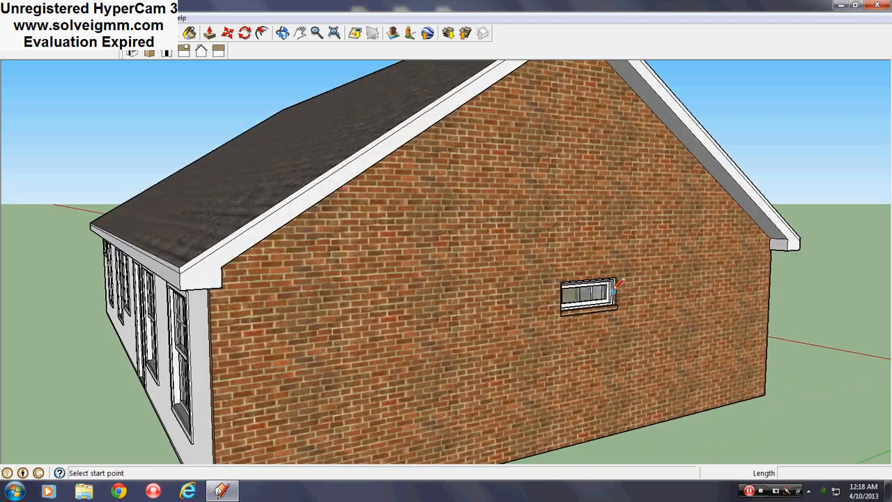
pyautogui.scroll(-4, 613, 291)
pyautogui.moveTo(613, 291); pyautogui.dragTo(259, 267, button='middle')
pyautogui.scroll(2, 493, 258)
pyautogui.moveTo(494, 258); pyautogui.dragTo(412, 282, button='middle')
pyautogui.scroll(-2, 450, 255)
pyautogui.scroll(3, 410, 287)
pyautogui.scroll(-3, 412, 282)
pyautogui.scroll(2, 507, 239)
pyautogui.moveTo(508, 239); pyautogui.dragTo(356, 239, button='middle')
pyautogui.scroll(-2, 374, 227)
pyautogui.scroll(2, 438, 220)
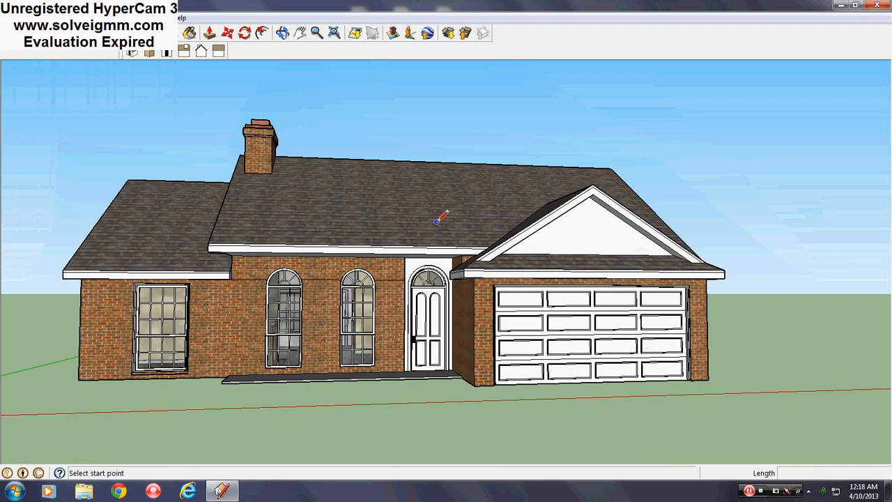
pyautogui.scroll(1, 436, 222)
pyautogui.scroll(-2, 617, 339)
pyautogui.moveTo(617, 338); pyautogui.dragTo(551, 337, button='middle')
pyautogui.scroll(3, 384, 314)
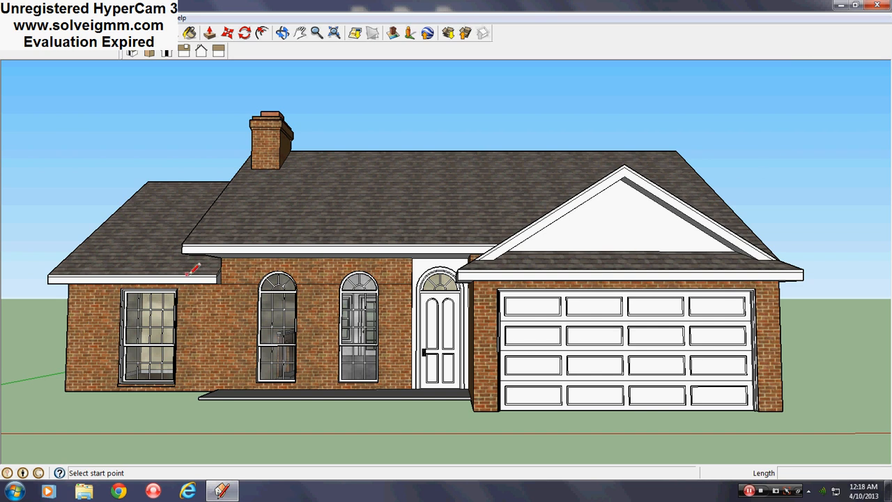
pyautogui.scroll(1, 202, 269)
pyautogui.scroll(-1, 211, 267)
pyautogui.scroll(1, 655, 297)
pyautogui.scroll(-1, 710, 316)
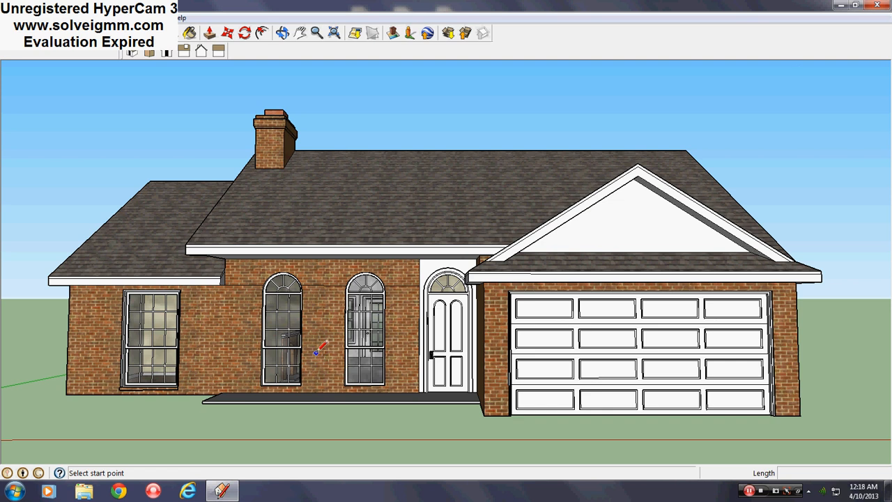
pyautogui.scroll(1, 325, 341)
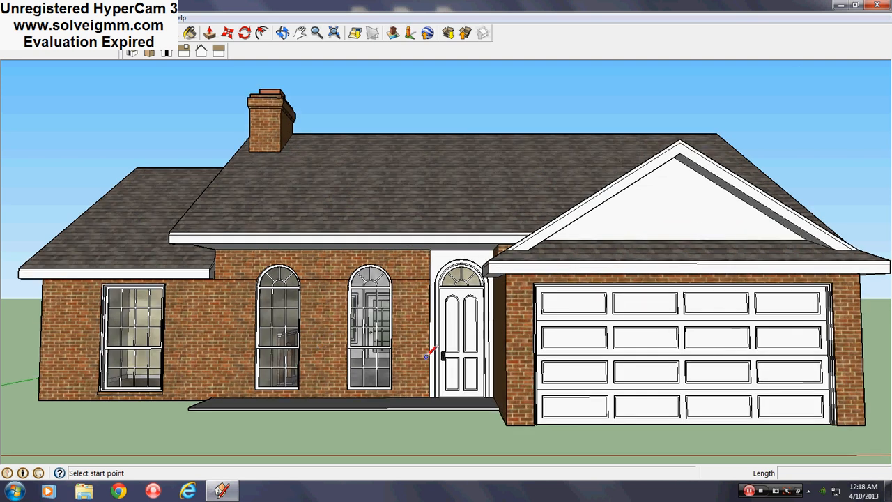
pyautogui.moveTo(426, 355)
pyautogui.mouseDown(button='middle')
pyautogui.moveTo(410, 359)
pyautogui.moveTo(415, 351)
pyautogui.mouseUp(button='middle')
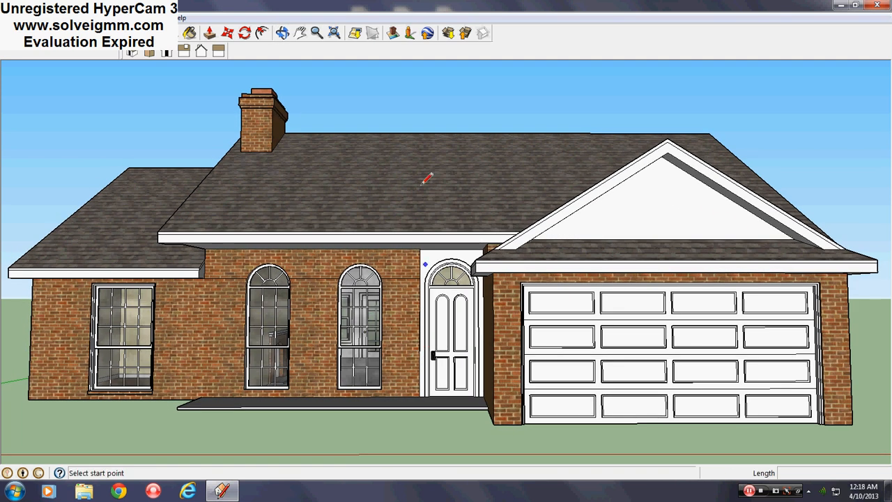